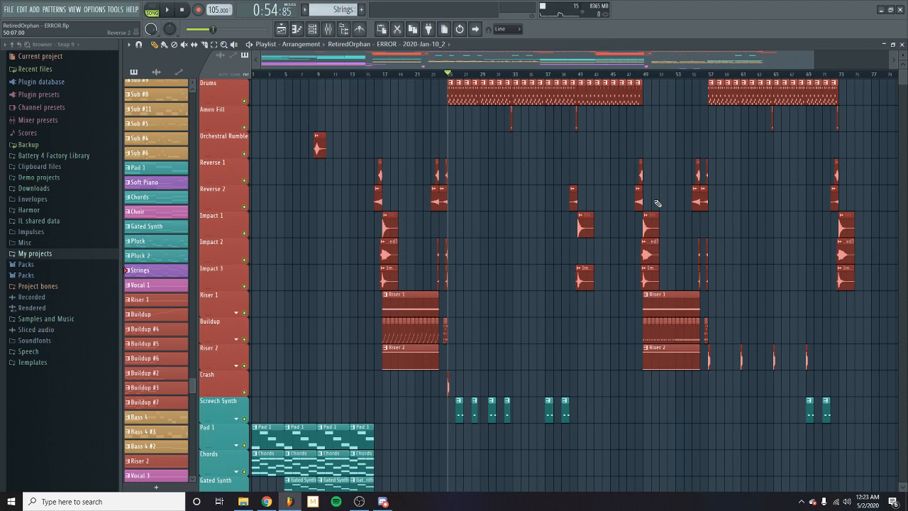
- Look through the playlist tracks from the drums down to the basses and strings, including a close view of the opening bars
scroll(658, 204, down, 10)
scroll(659, 204, up, 10)
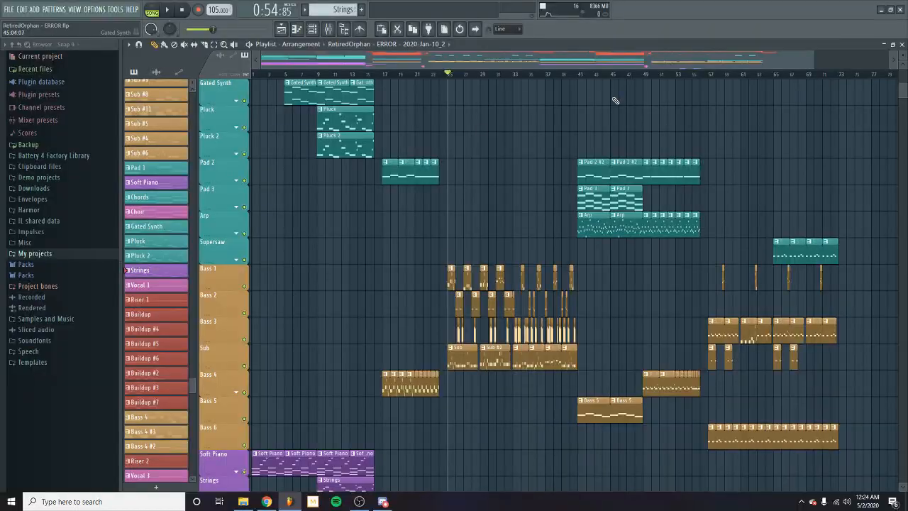
scroll(624, 106, up, 10)
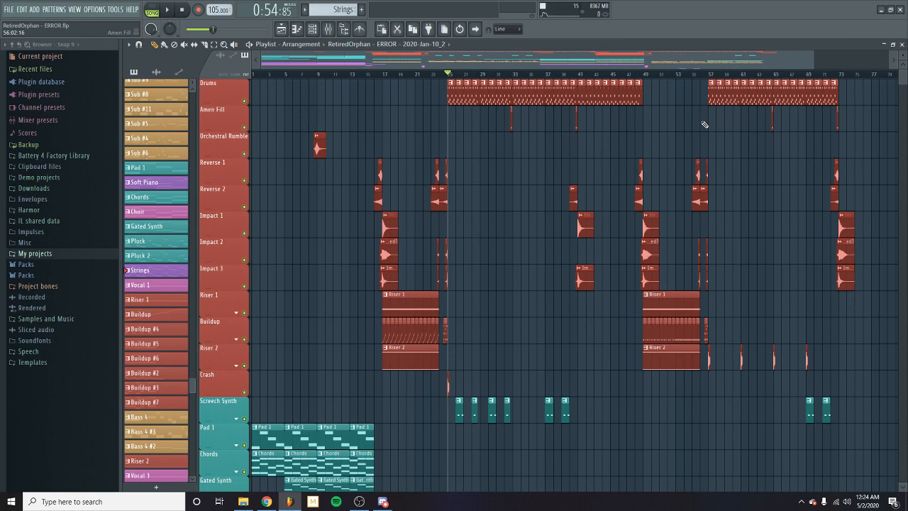
scroll(627, 124, down, 4)
scroll(627, 124, up, 4)
scroll(641, 186, down, 4)
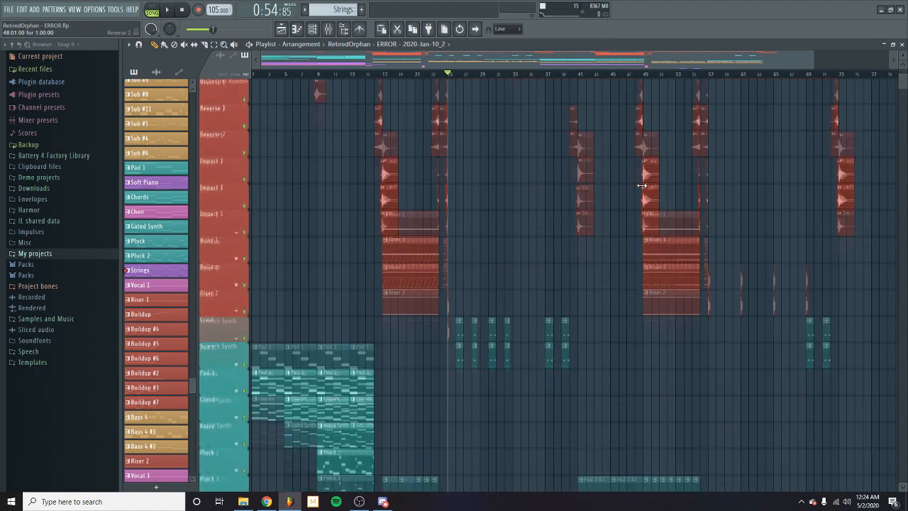
scroll(641, 187, up, 4)
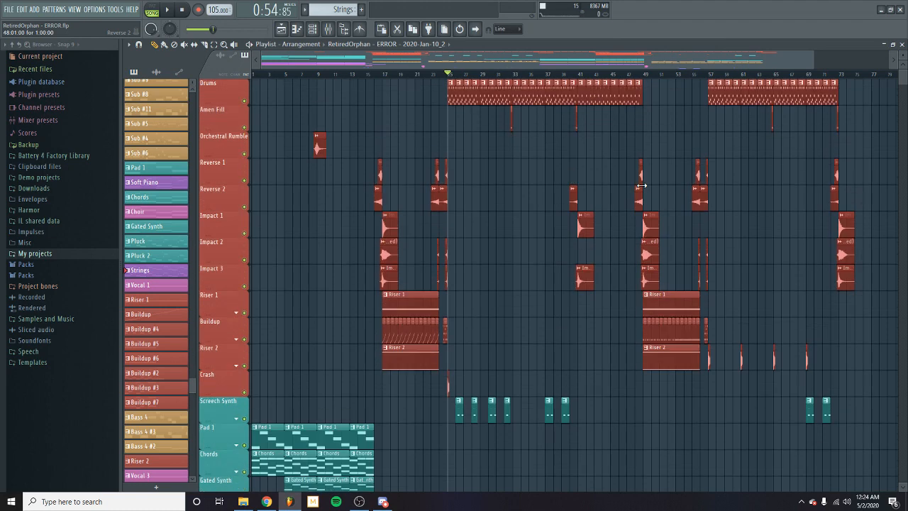
drag(814, 61, 344, 80)
scroll(426, 169, down, 6)
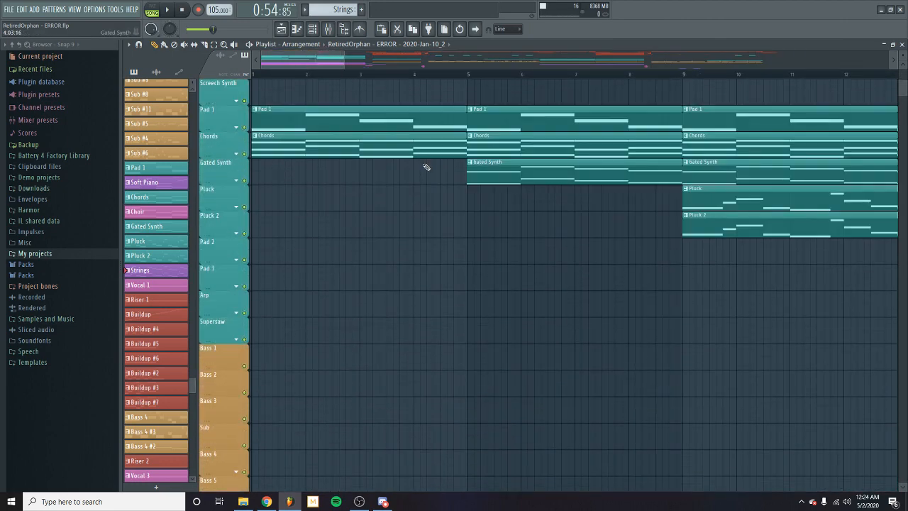
- Set the song position to the start, look over the intro tracks, and play the intro through the first bars before stopping
click(253, 75)
scroll(357, 142, up, 2)
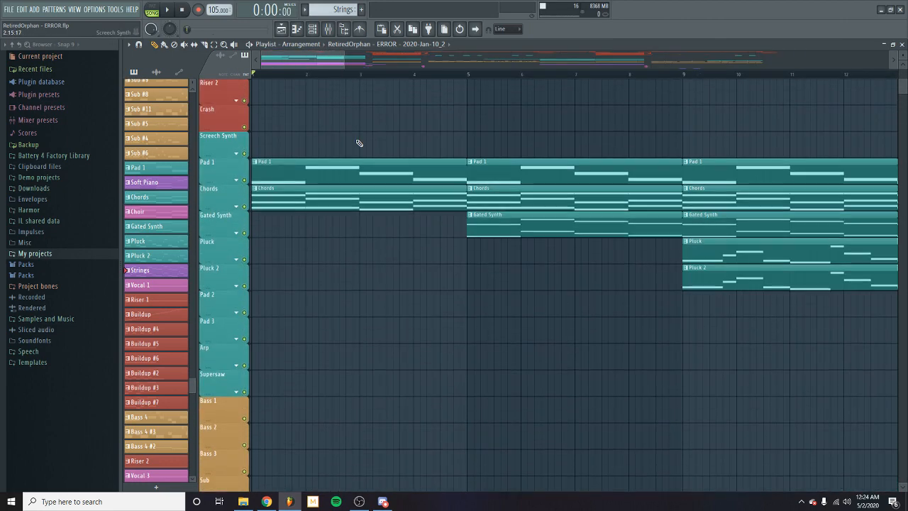
scroll(360, 143, up, 6)
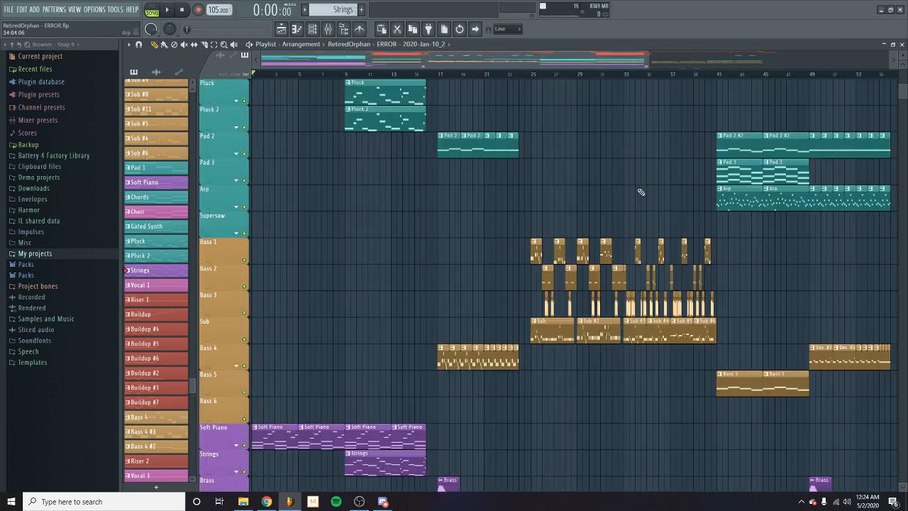
scroll(641, 193, down, 4)
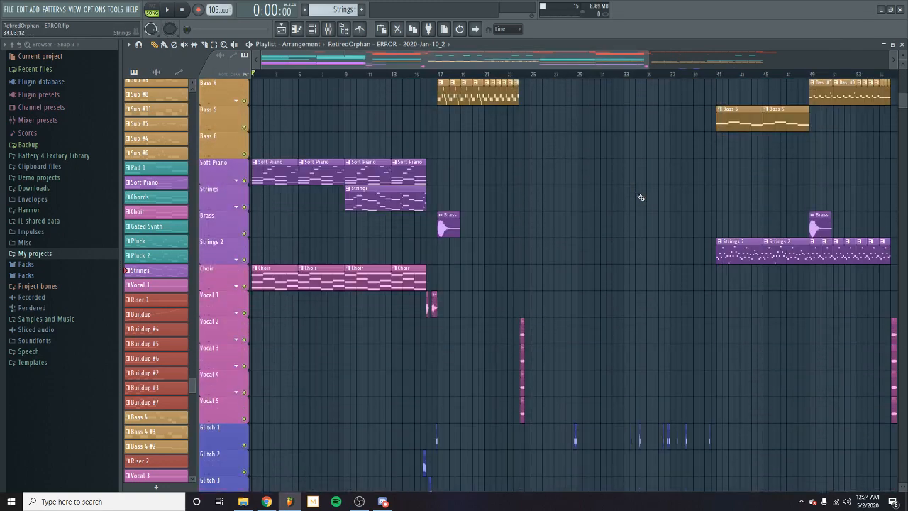
scroll(641, 197, up, 10)
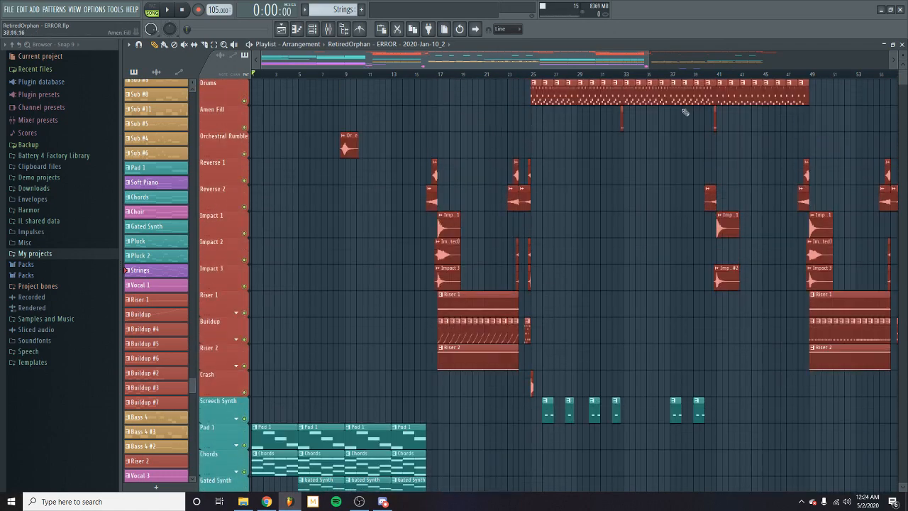
scroll(683, 128, down, 12)
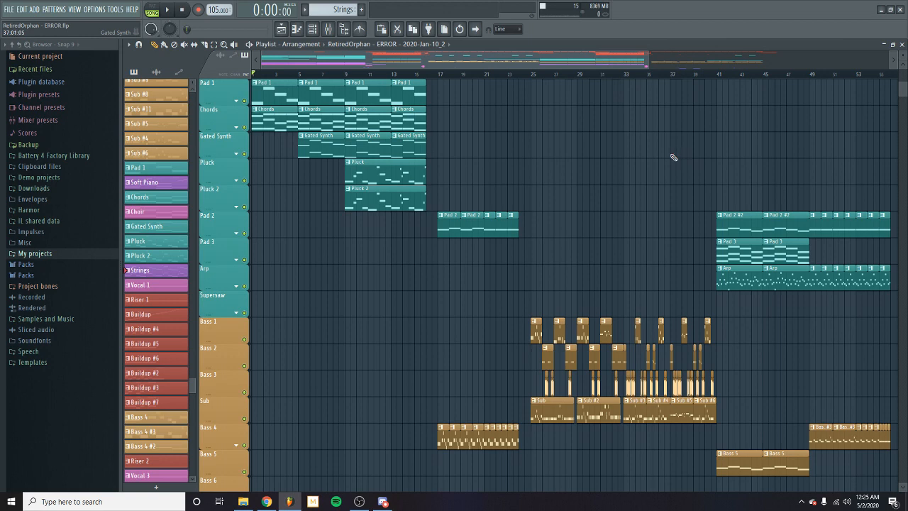
key(space)
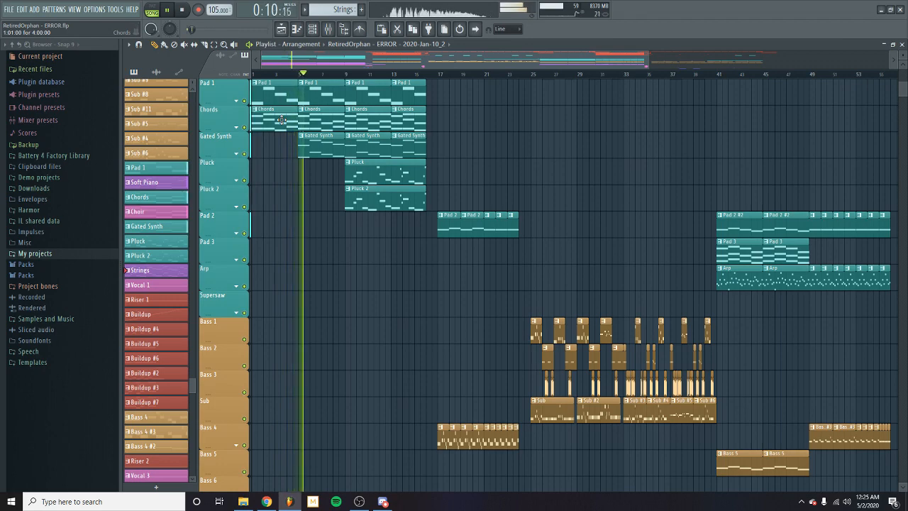
scroll(342, 135, up, 5)
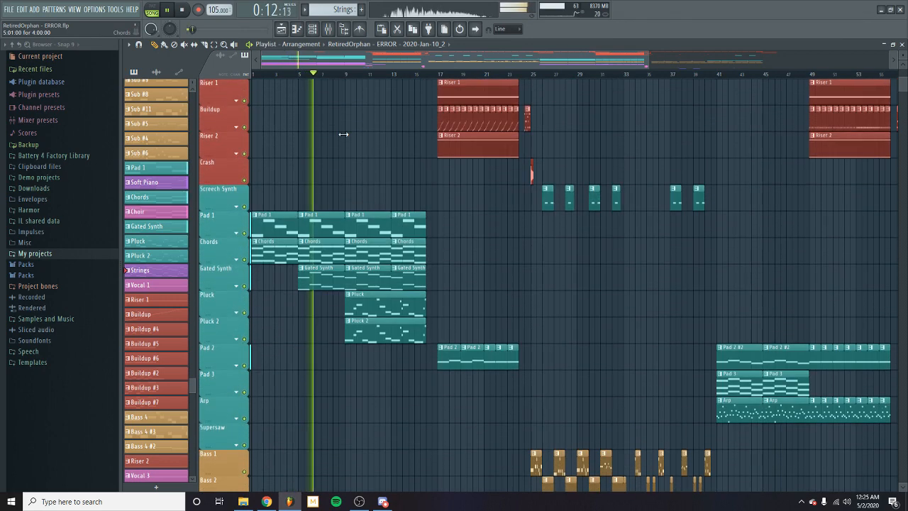
scroll(342, 136, down, 3)
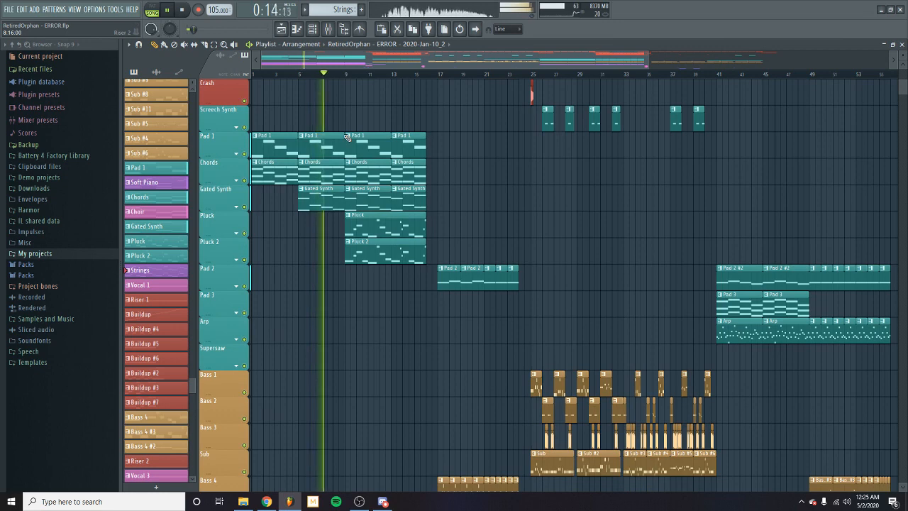
key(space)
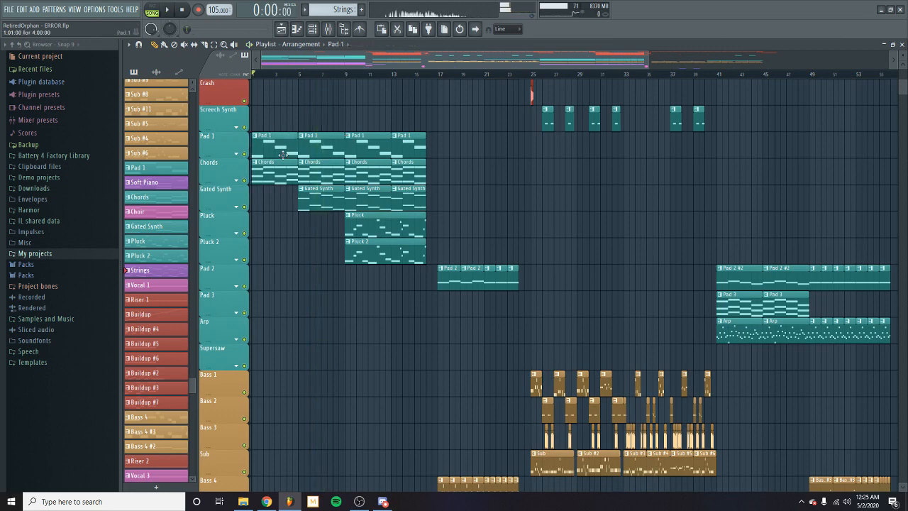
- Open the Pad 1 pattern in the piano roll, then close the piano roll and the channel rack
double_click(282, 155)
scroll(465, 335, up, 3)
scroll(465, 335, down, 2)
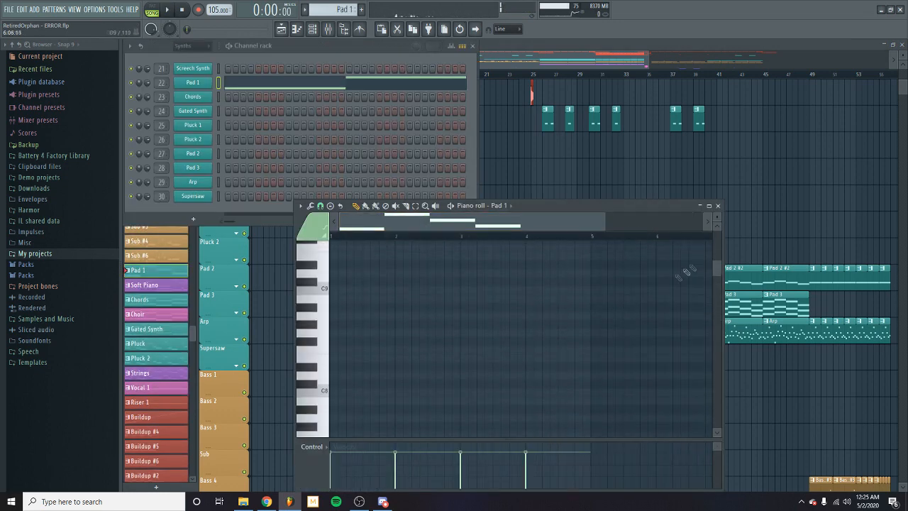
click(718, 206)
click(473, 46)
- Open the Soft Piano pattern in the piano roll and play it in pattern mode while reviewing its notes, then stop playback
scroll(275, 182, down, 2)
scroll(284, 213, down, 3)
double_click(285, 269)
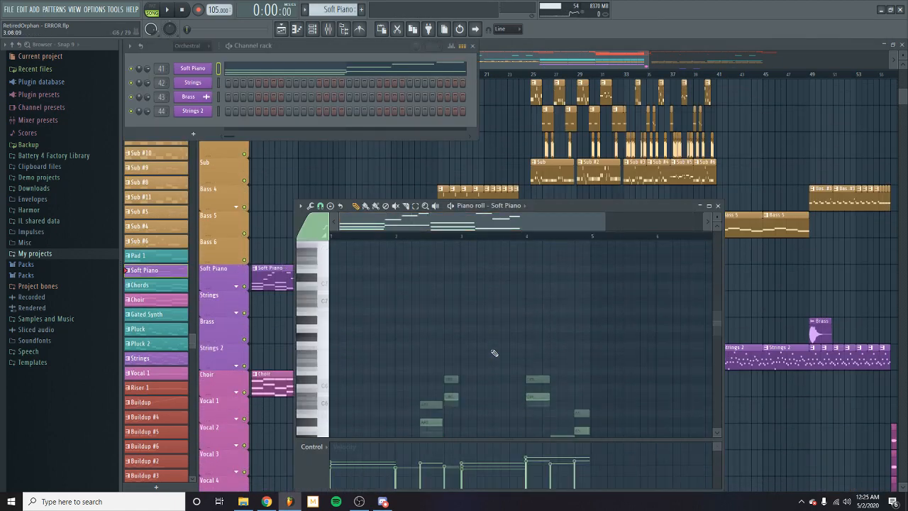
click(166, 11)
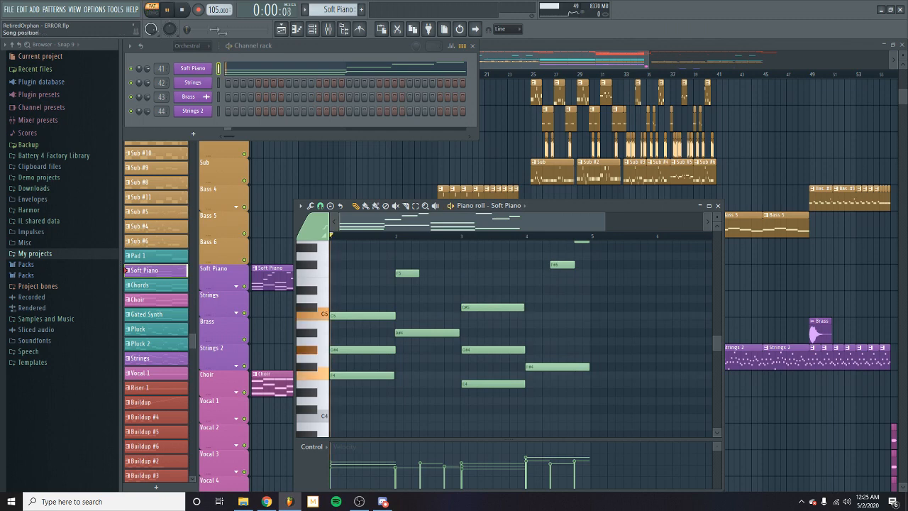
scroll(525, 296, up, 1)
scroll(528, 296, up, 2)
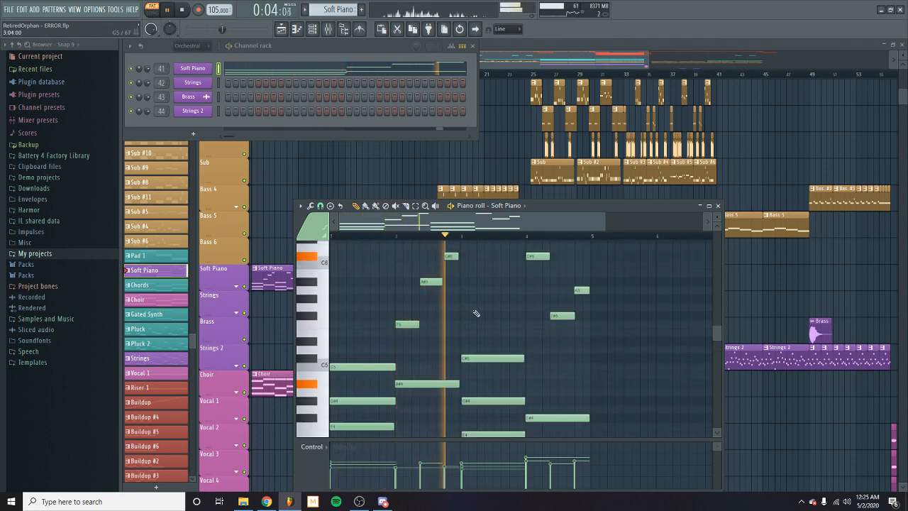
scroll(489, 313, down, 4)
scroll(489, 313, up, 2)
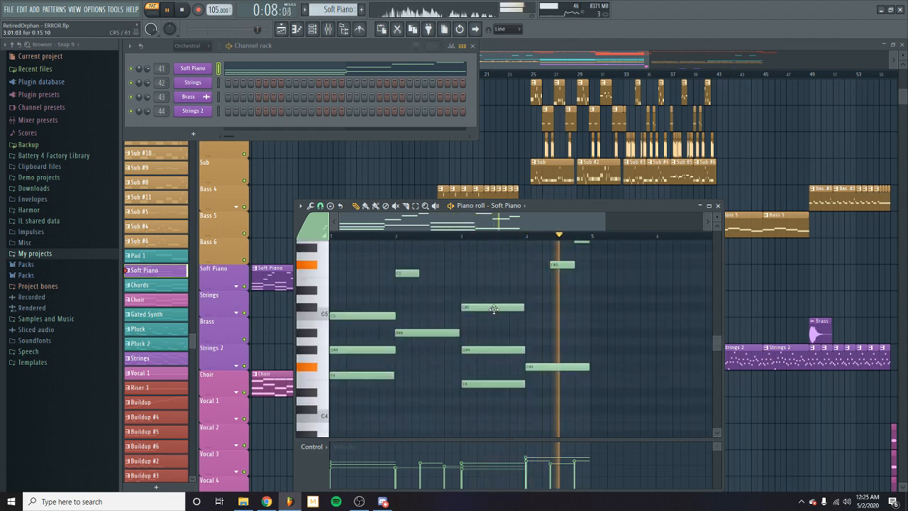
key(space)
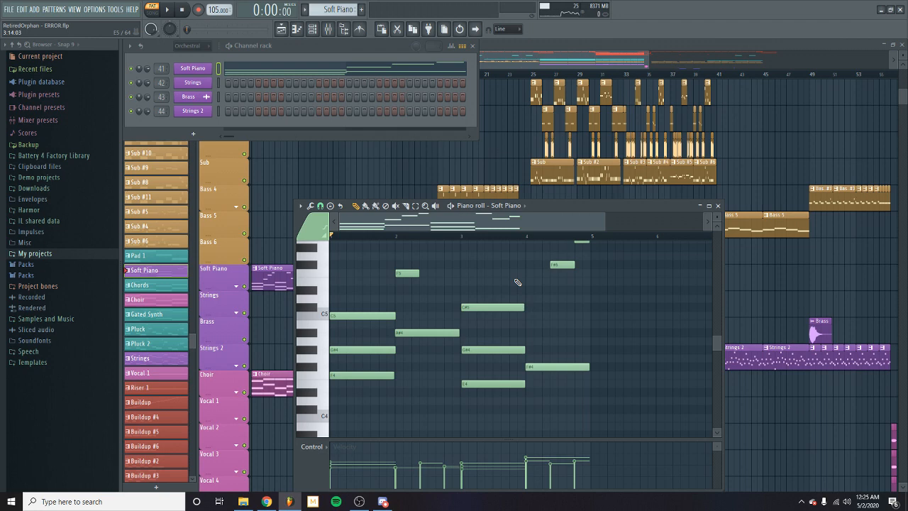
- Select the Soft Piano track in the mixer, inspect its Fracture effect, and close the effect window and the mixer
click(328, 31)
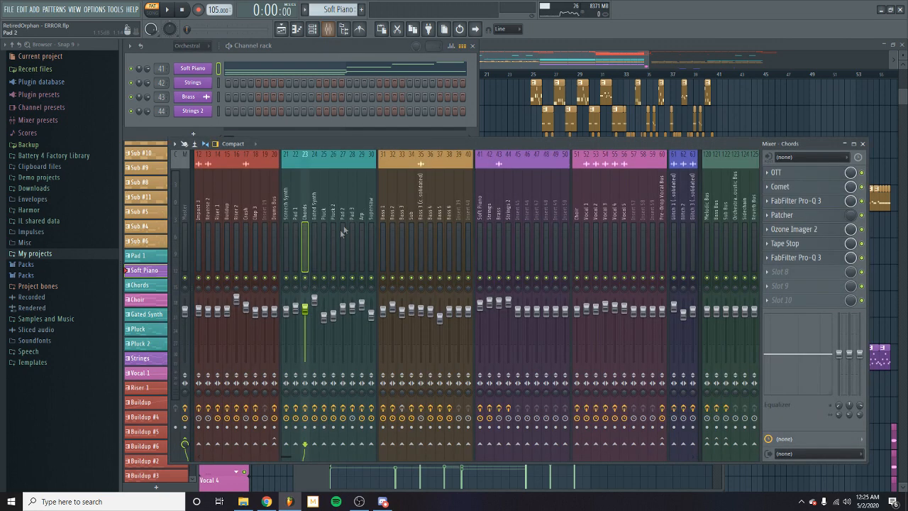
click(486, 242)
key(F5)
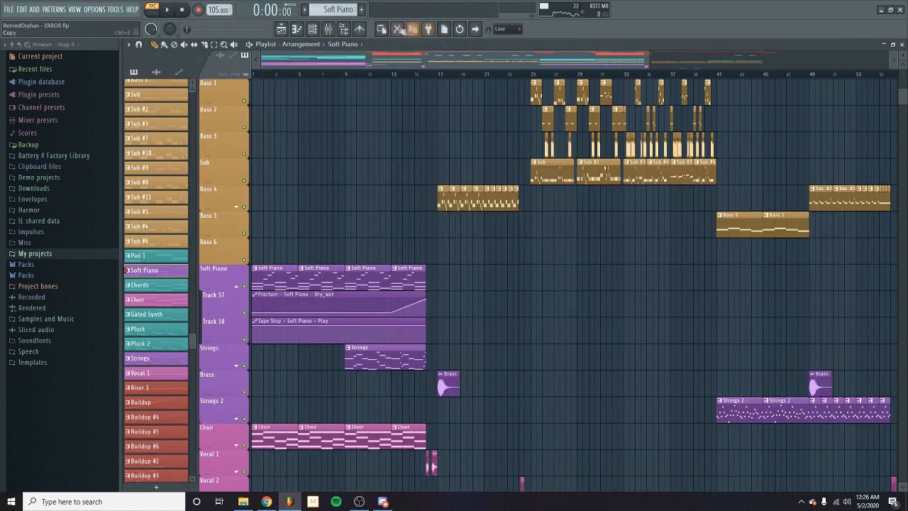
click(331, 28)
click(787, 186)
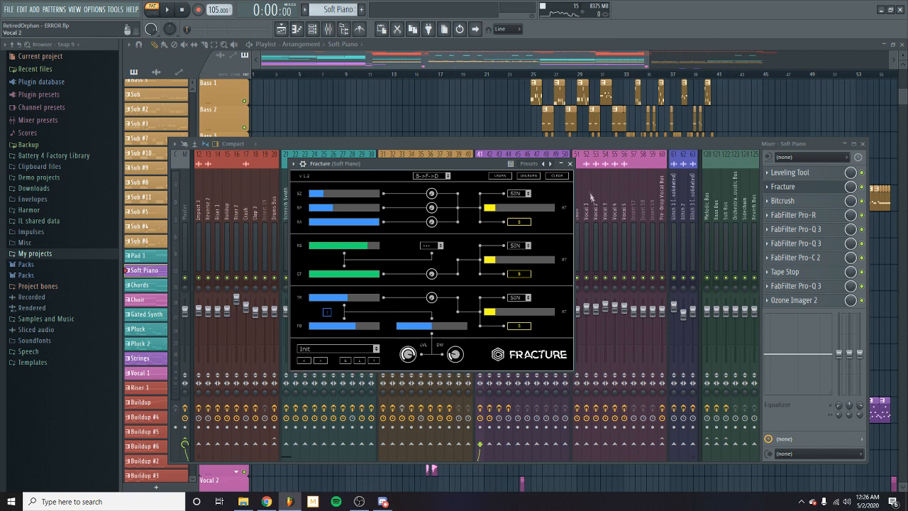
click(570, 164)
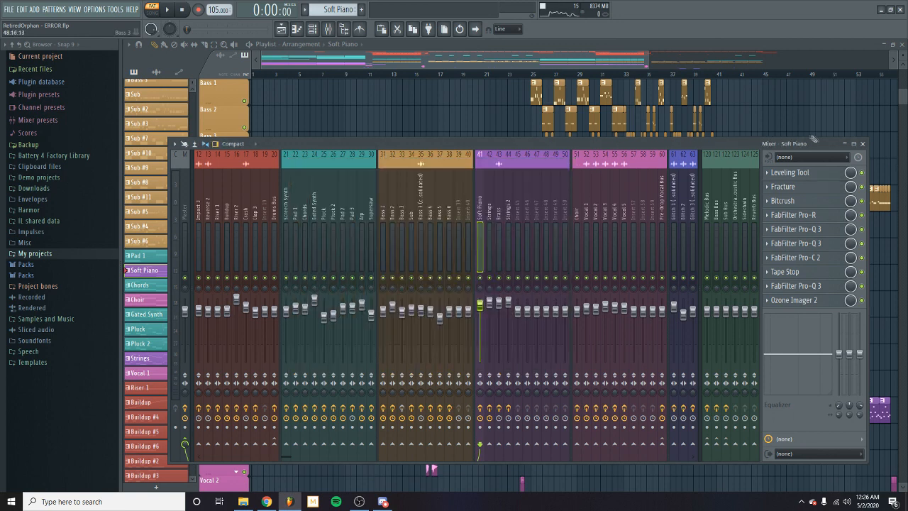
click(863, 144)
- Play the Soft Piano pattern with its mixer effects chain open, then stop playback
key(space)
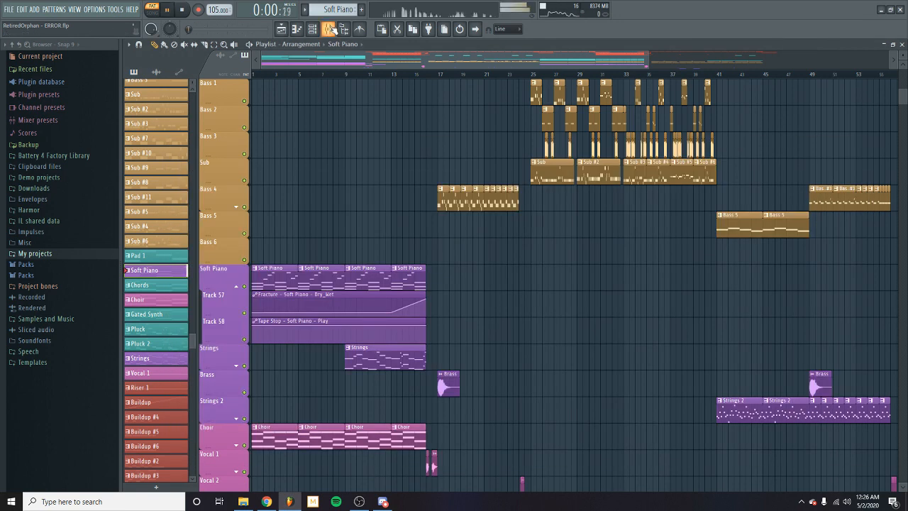
click(327, 30)
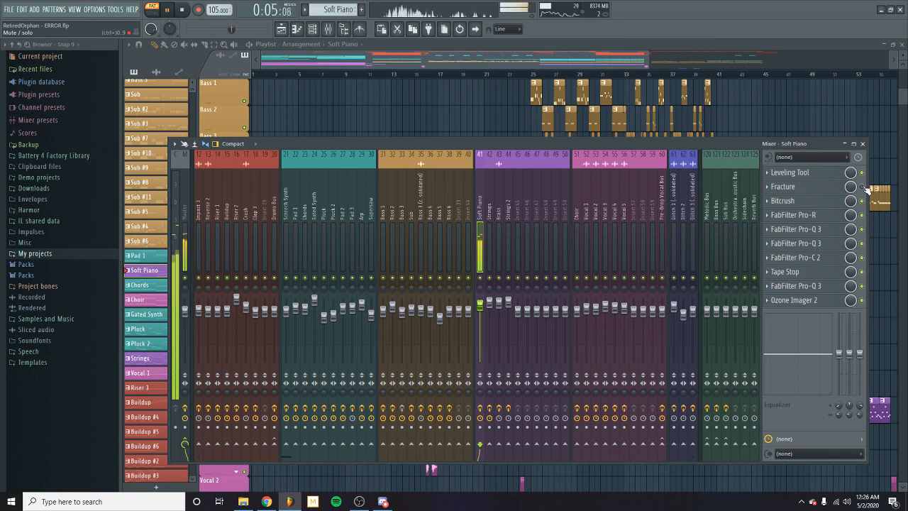
key(space)
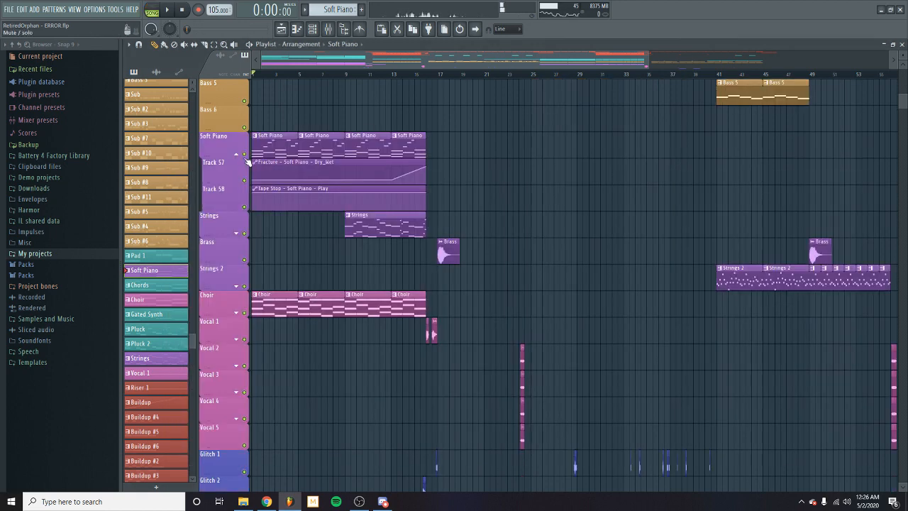
- Mute the Soft Piano track and its Fracture and Tape Stop automation tracks, and play the intro without them
click(245, 154)
click(245, 180)
click(245, 207)
key(space)
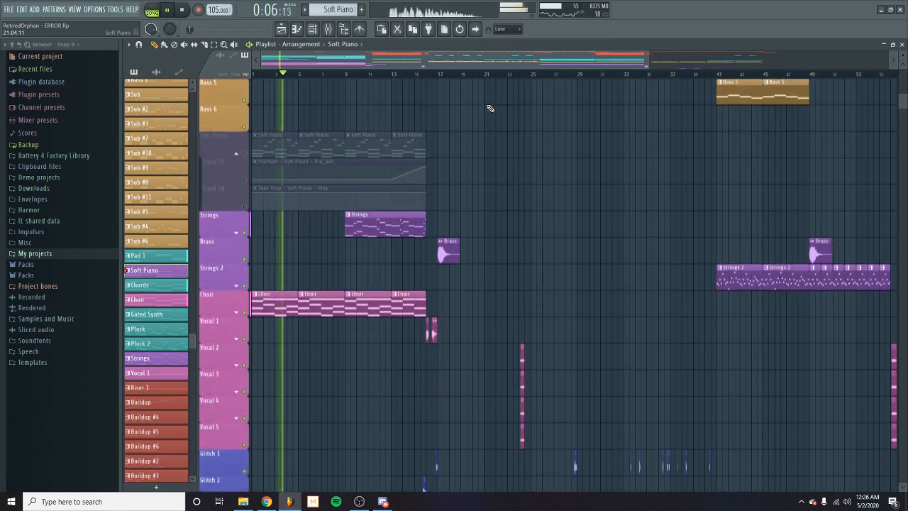
scroll(490, 108, up, 4)
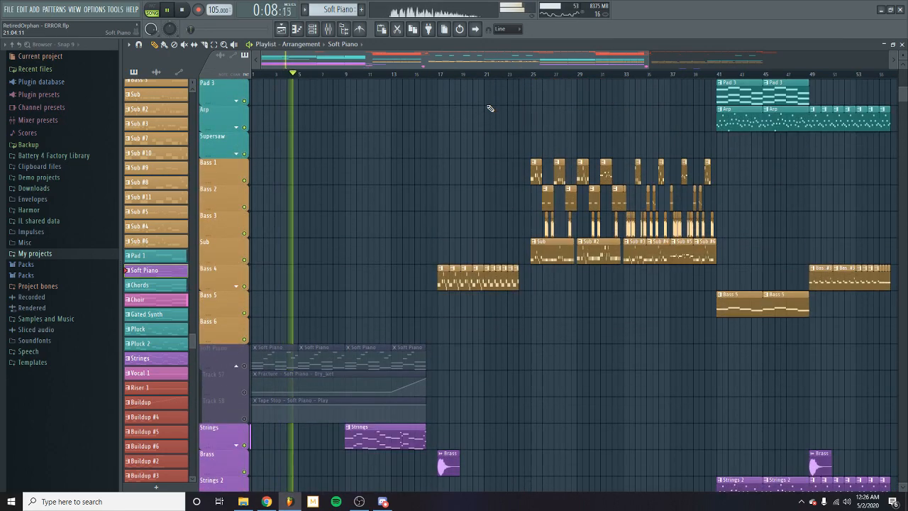
key(space)
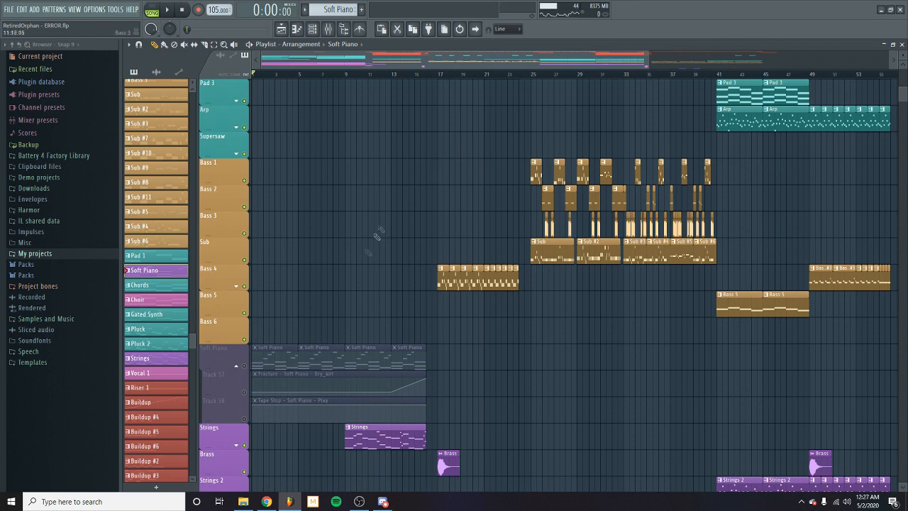
- Unmute the Soft Piano track and its two automation tracks
click(246, 418)
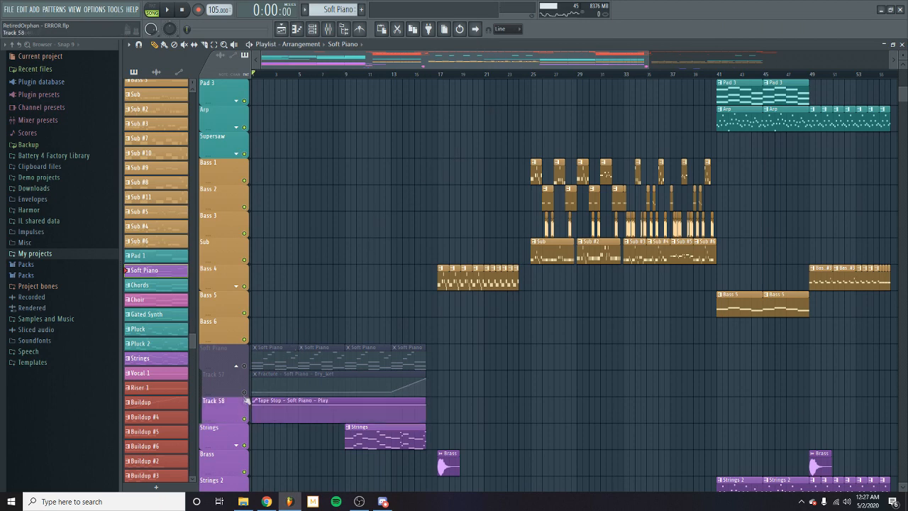
click(244, 392)
click(244, 366)
- Expand the Choir track group, solo the Choir with its Manipulator and Tape Stop automation tracks, and start playback
scroll(424, 362, down, 5)
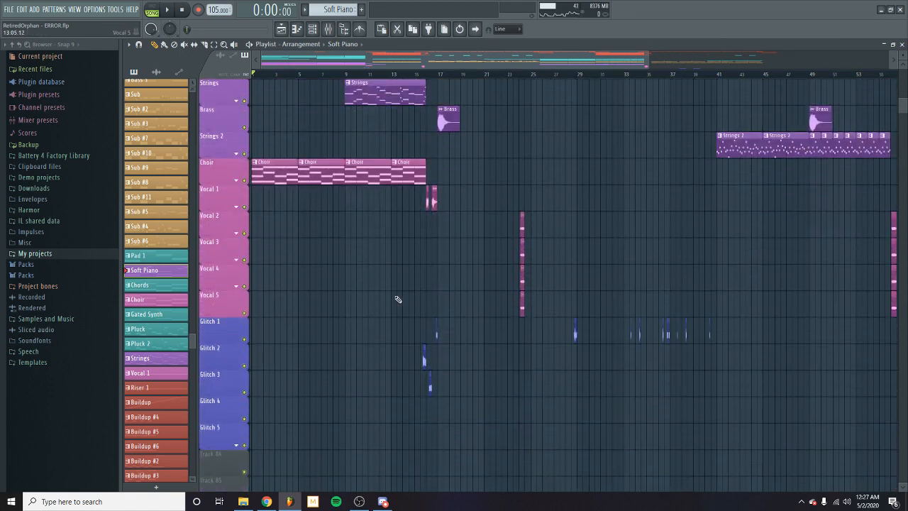
click(236, 180)
scroll(314, 203, up, 3)
scroll(315, 203, down, 2)
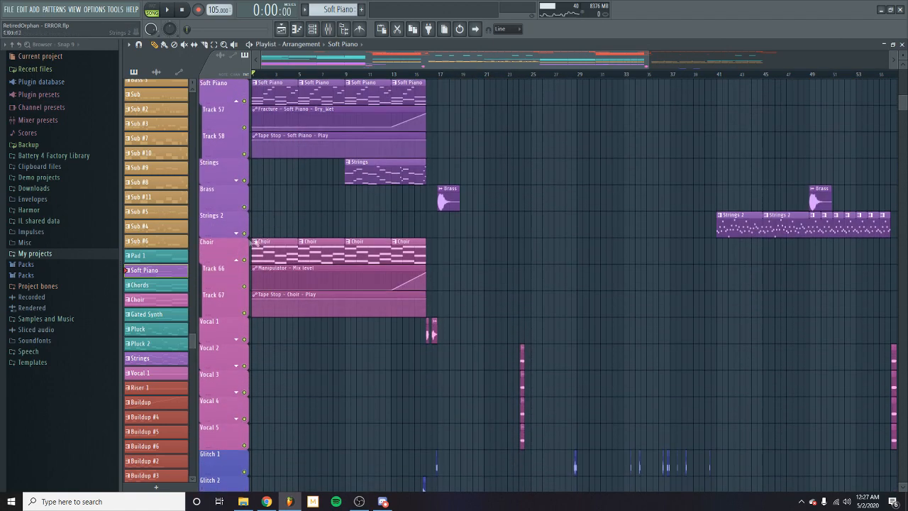
right_click(245, 259)
click(245, 286)
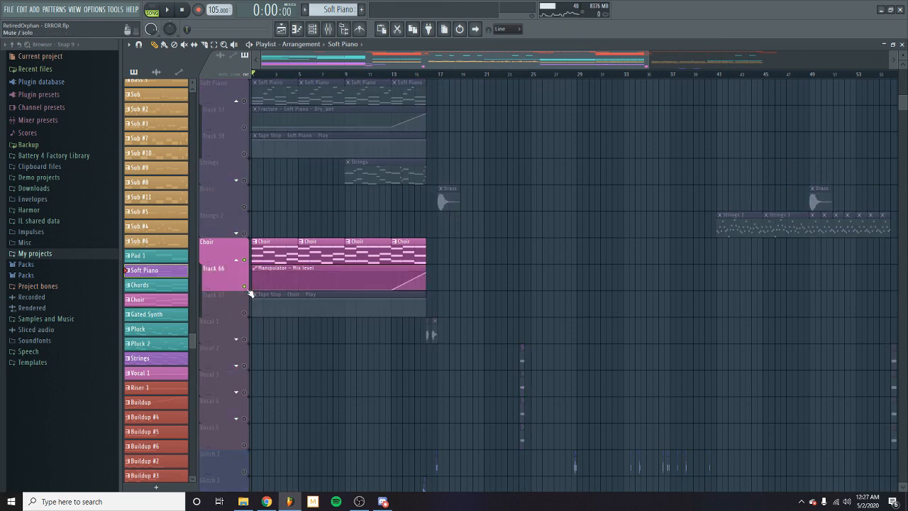
click(246, 313)
key(space)
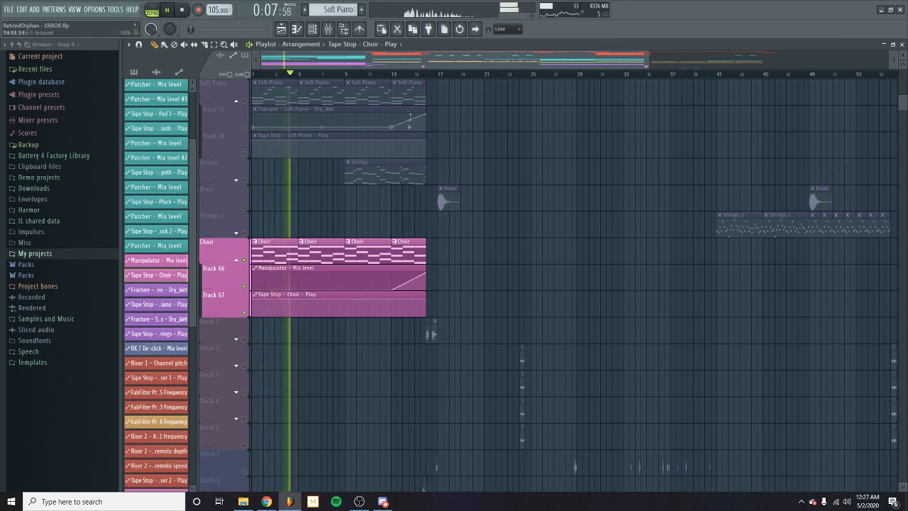
- Open the Choir pattern in the piano roll, stop playback and switch to pattern mode to examine its chord notes
double_click(405, 262)
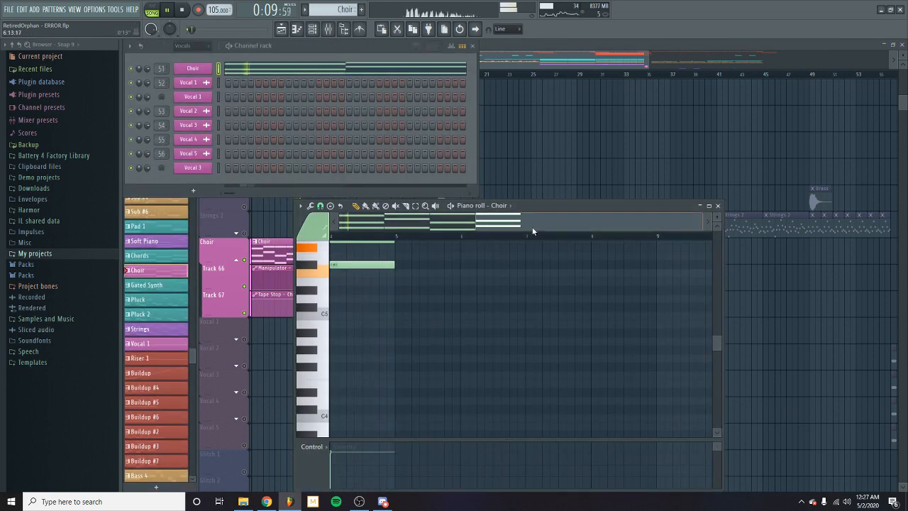
scroll(500, 270, up, 4)
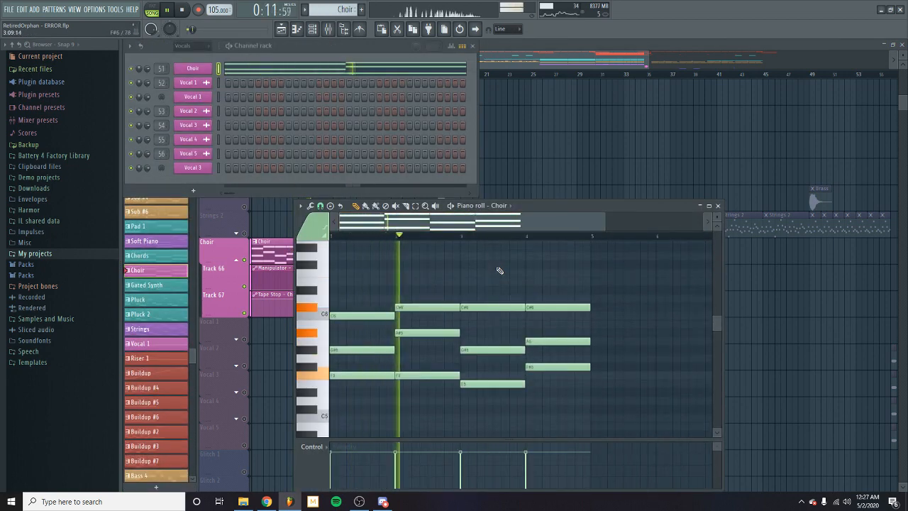
key(space)
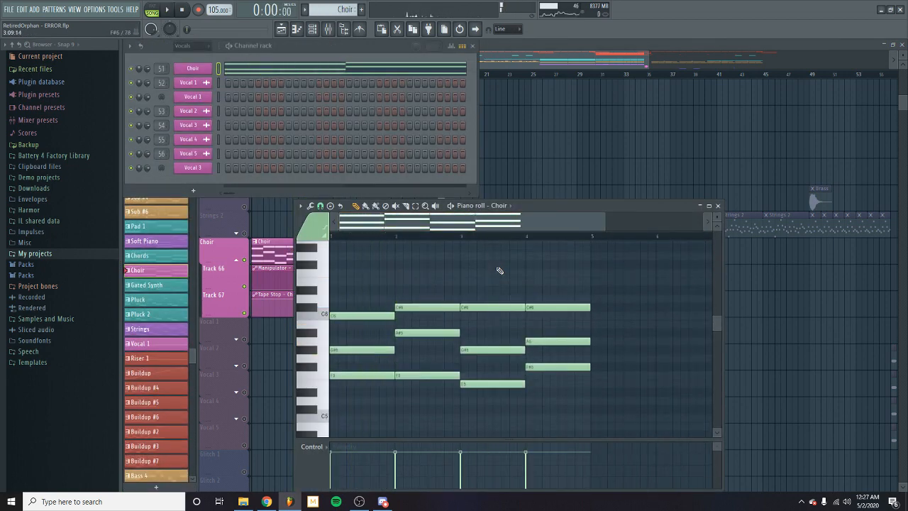
key(l)
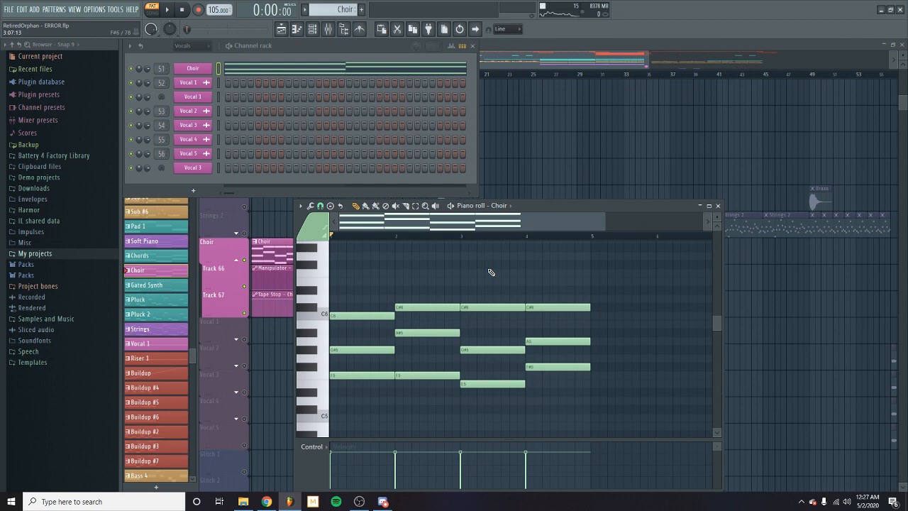
- Place a one-bar D#5 note at bar 5 of the Choir pattern, raise it to E5, and delete it
scroll(497, 276, down, 2)
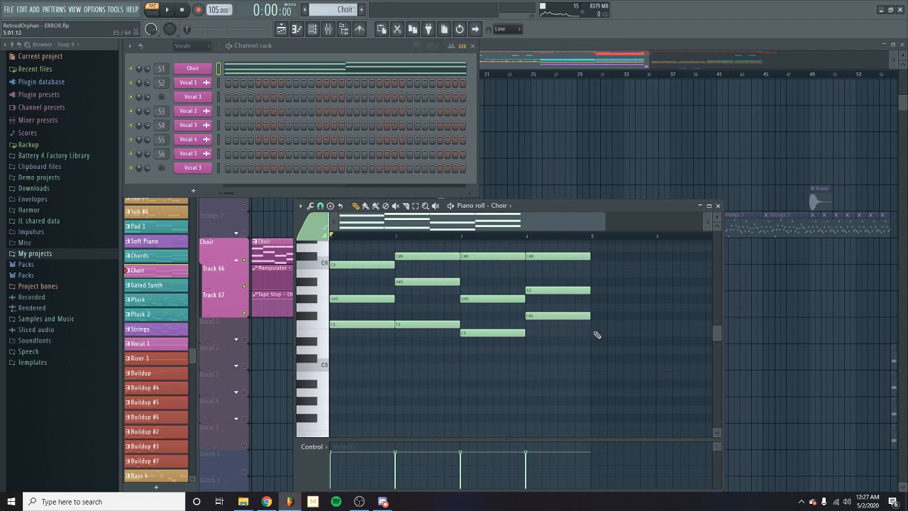
click(596, 341)
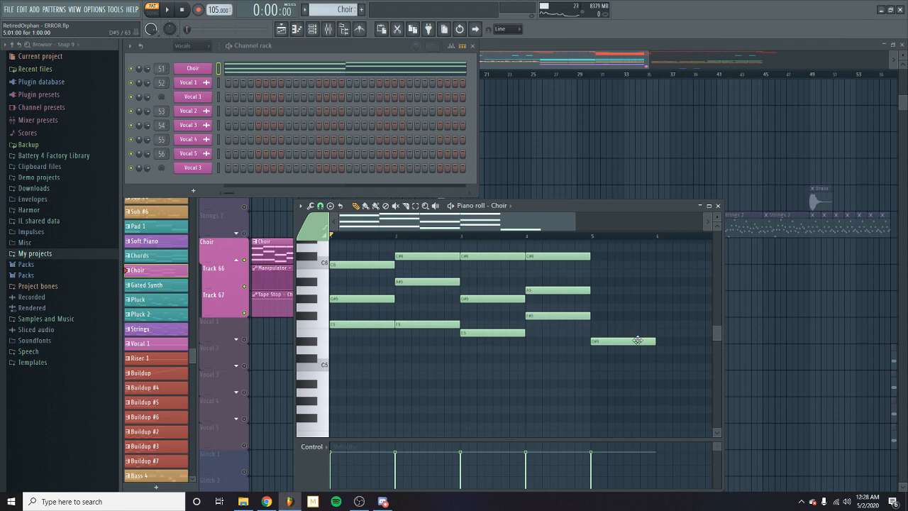
drag(638, 341, 637, 330)
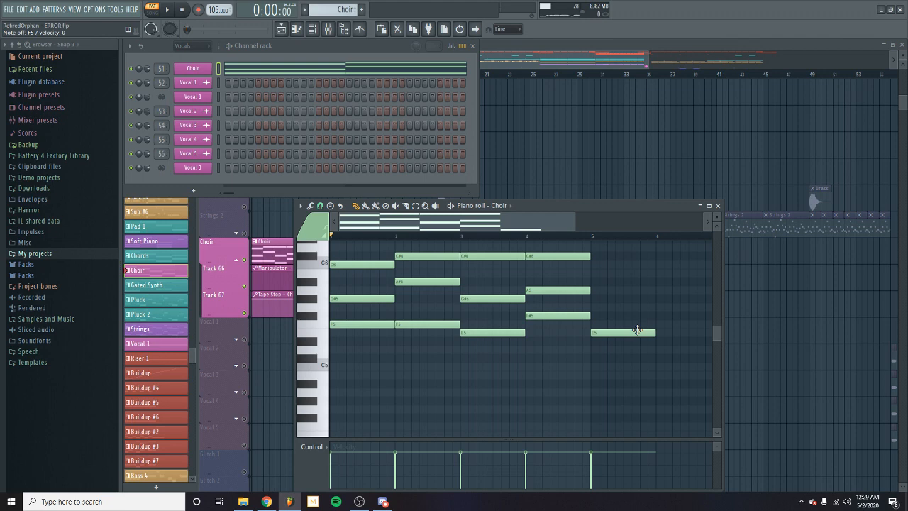
right_click(637, 331)
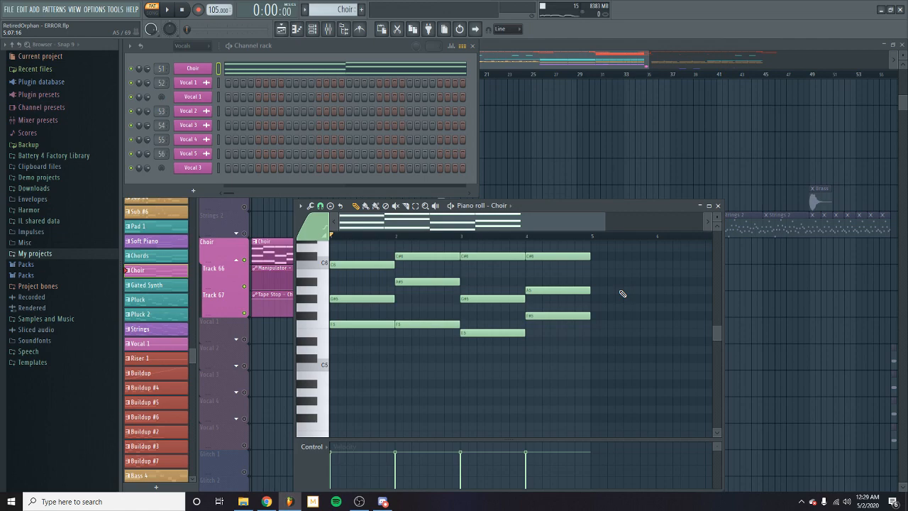
- Return from the Choir piano roll to the playlist, end the Choir solo and switch to song mode
key(F12)
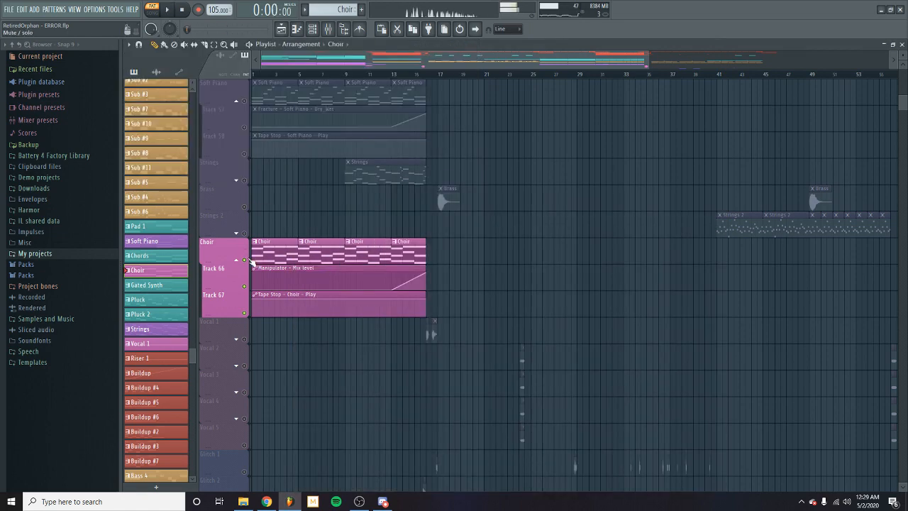
scroll(313, 253, up, 10)
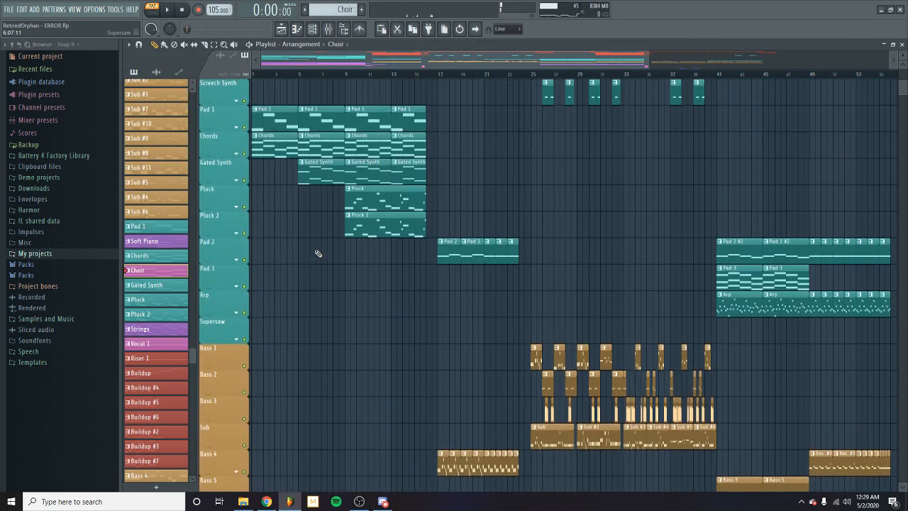
key(l)
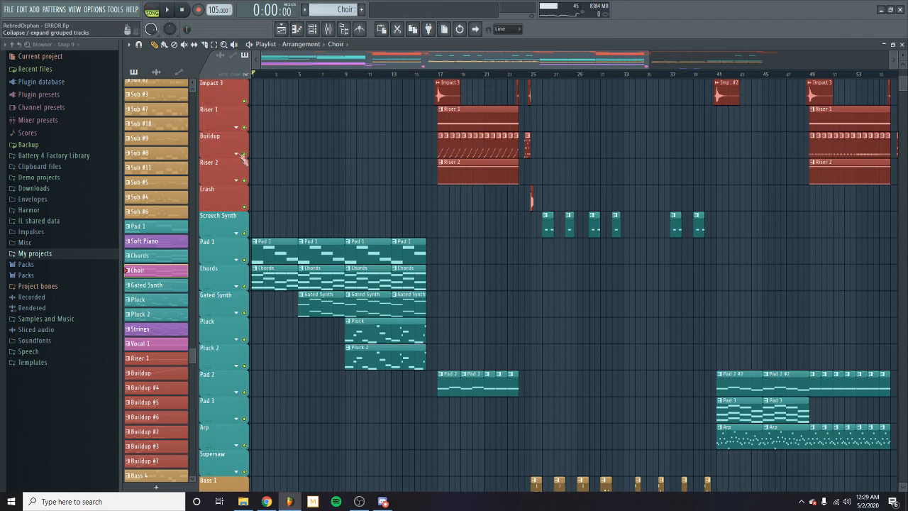
- Solo the Chords mixer track and play the intro from the start with its effects chain shown
key(F9)
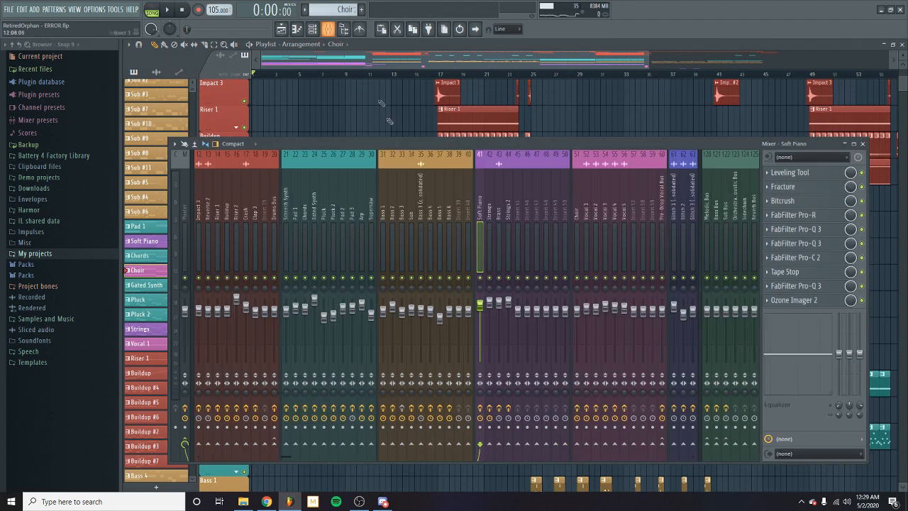
click(307, 282)
key(space)
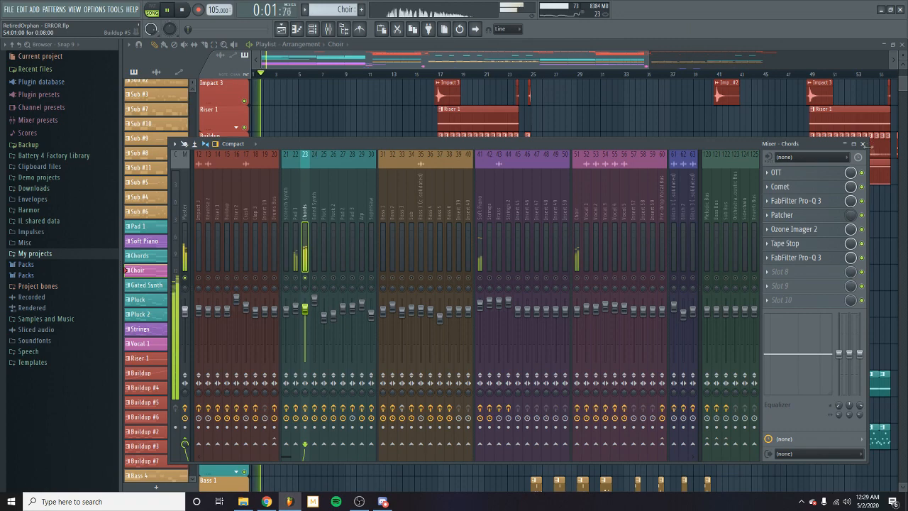
key(F9)
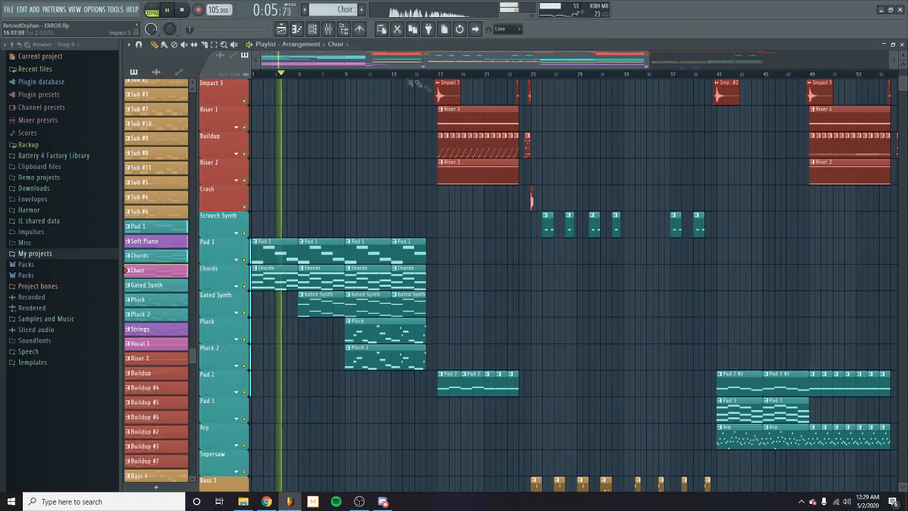
click(329, 30)
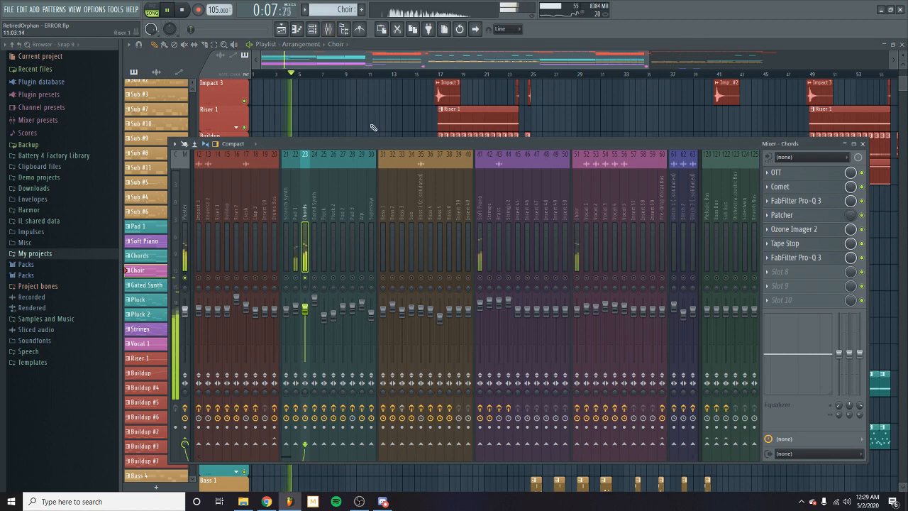
- Show the Synths channel group and inspect the Chords channel's Serum effects and main pages during playback
click(312, 30)
key(space)
click(190, 46)
click(184, 122)
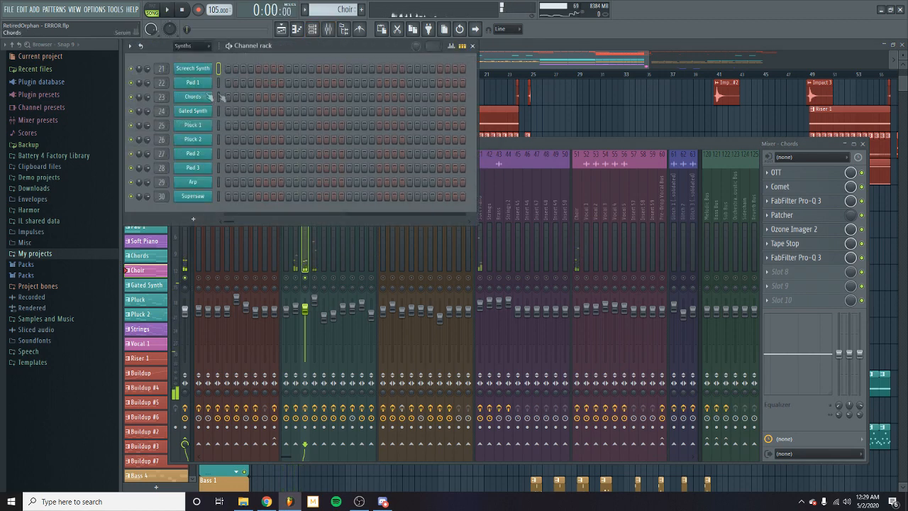
click(210, 97)
key(space)
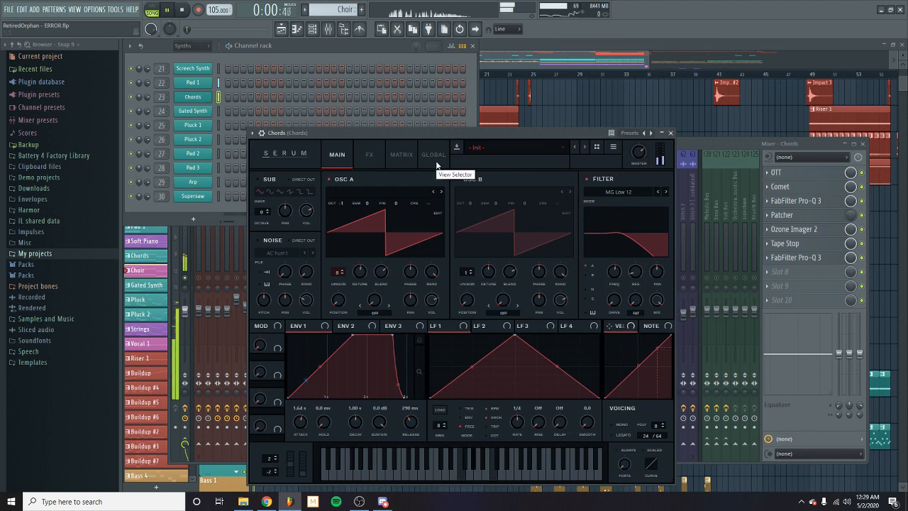
click(379, 158)
click(348, 158)
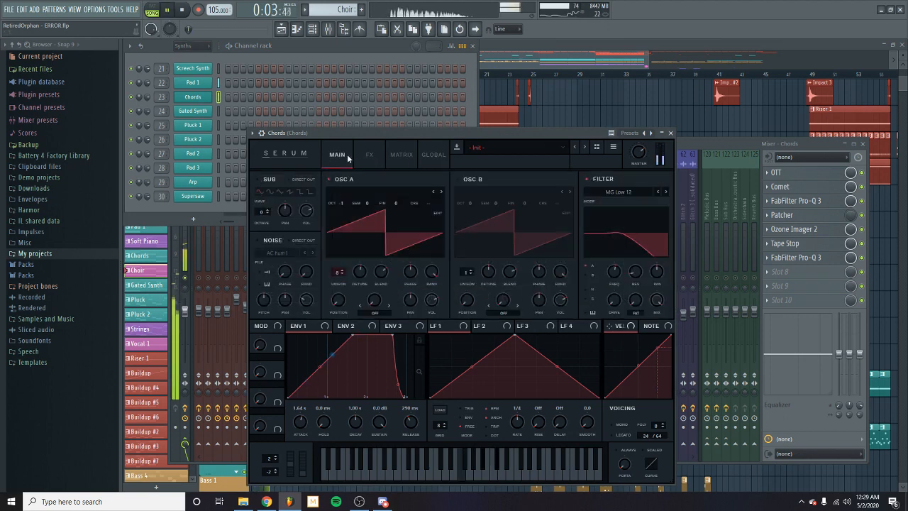
- Close the Serum, mixer and channel rack windows, and stop playback
click(670, 132)
click(863, 144)
click(473, 45)
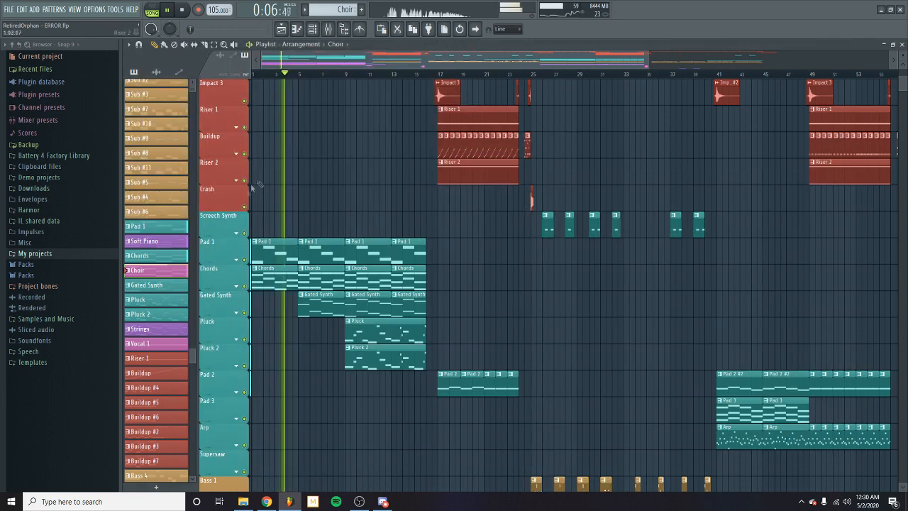
click(237, 288)
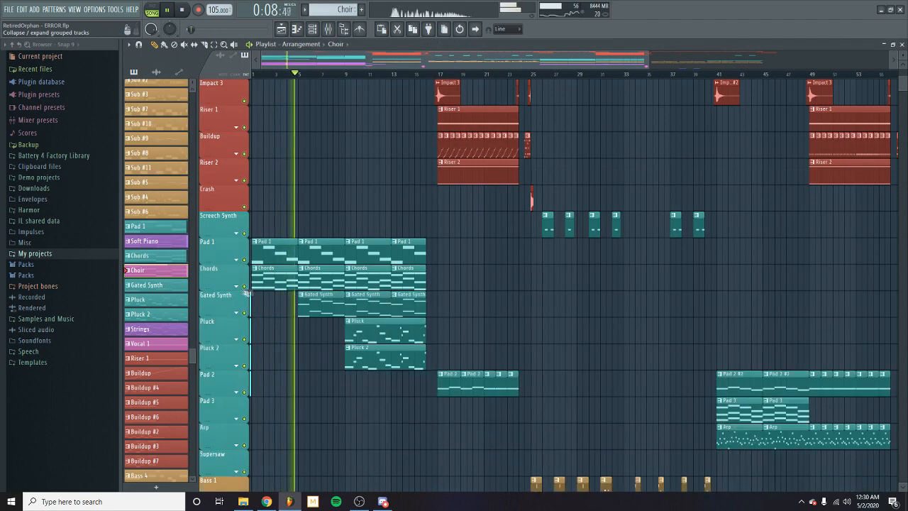
key(space)
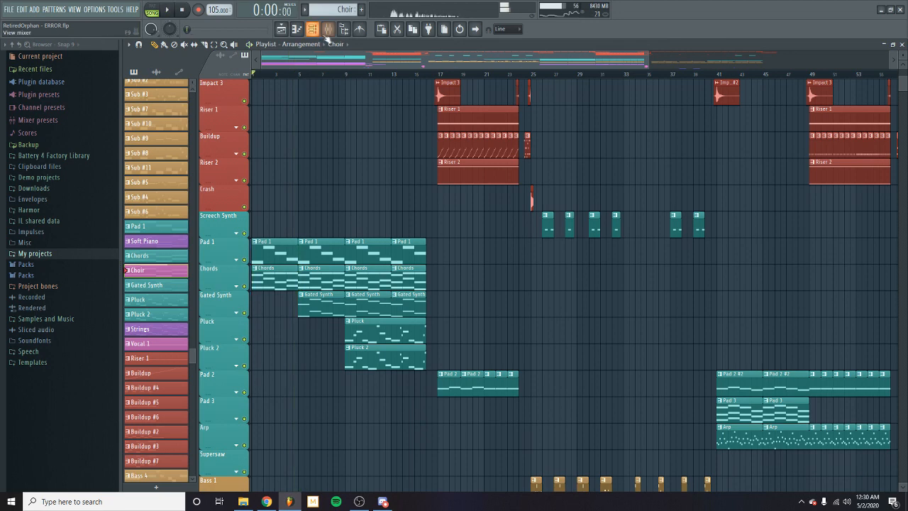
- End the solo on the Chords mixer track and close the mixer
click(326, 30)
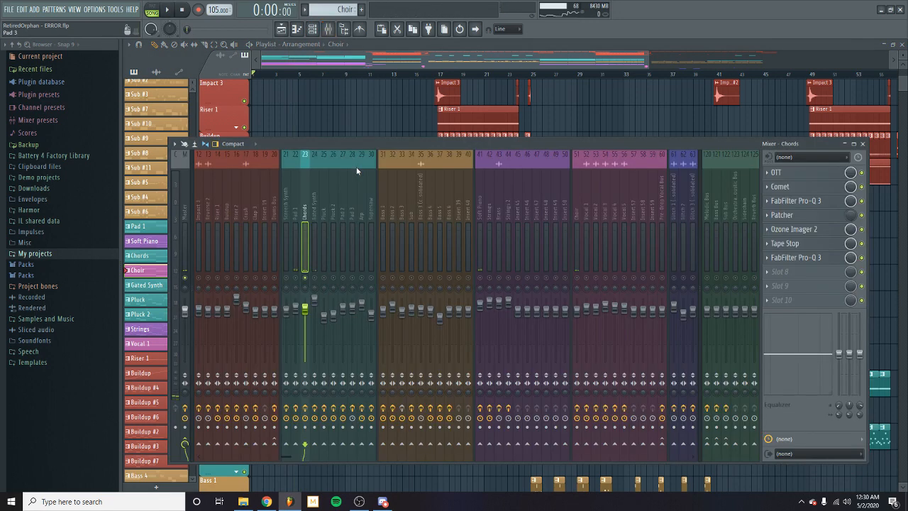
right_click(308, 271)
click(830, 115)
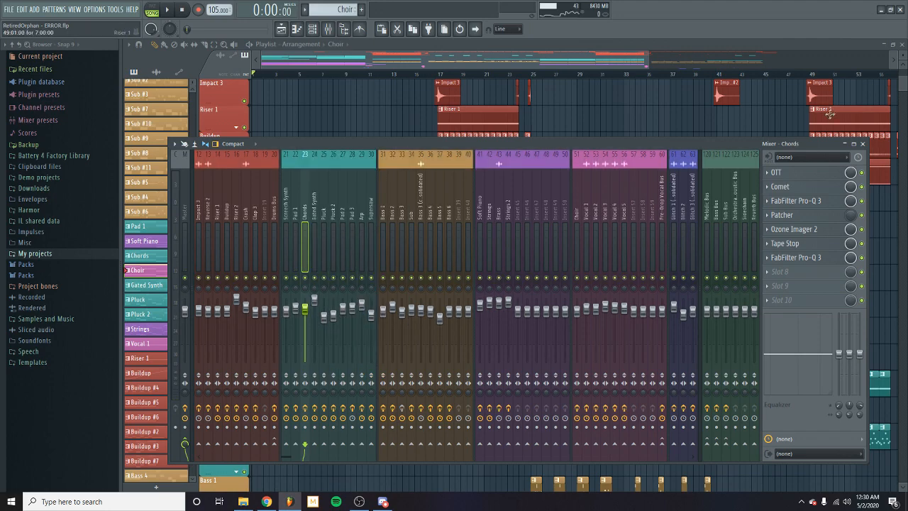
click(863, 144)
- Collapse the automation tracks grouped under Soft Piano and Choir in the playlist
scroll(671, 179, down, 3)
scroll(670, 178, down, 5)
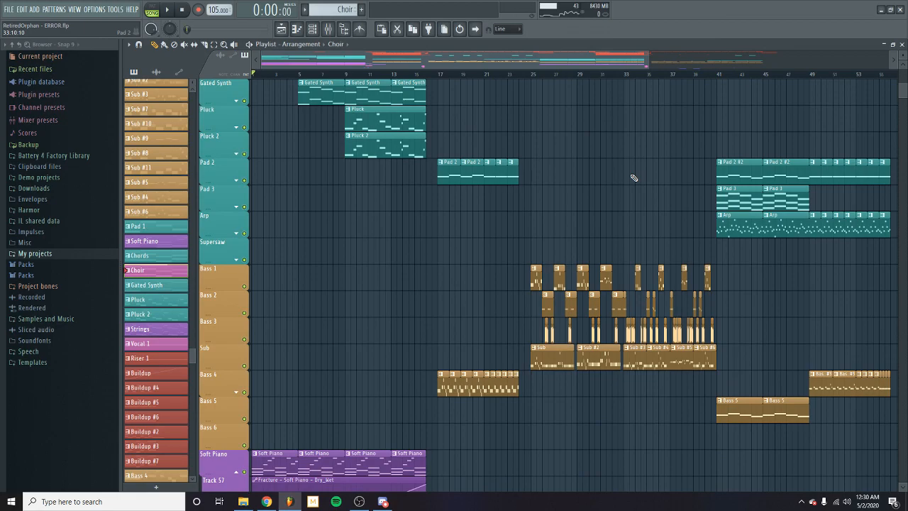
scroll(550, 213, down, 7)
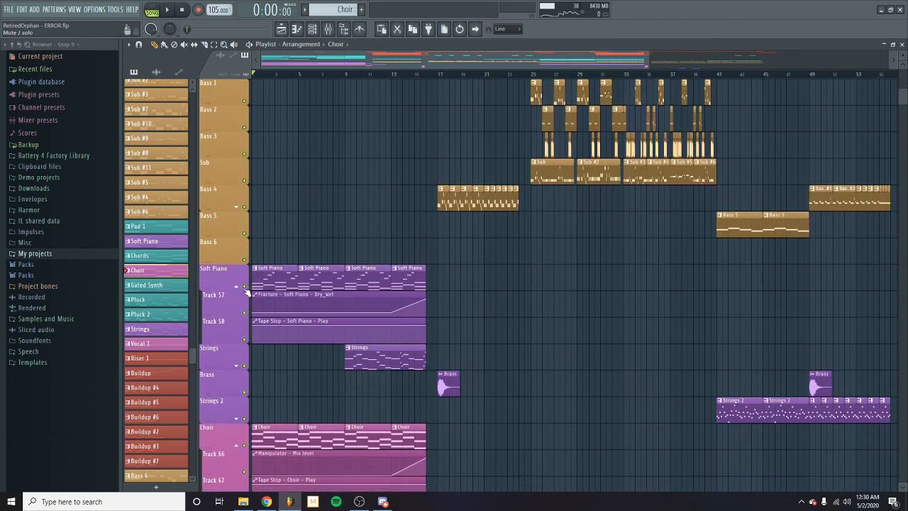
click(240, 287)
- Look over the whole arrangement, from the drums and risers down to the vocal and glitch tracks
scroll(411, 280, up, 14)
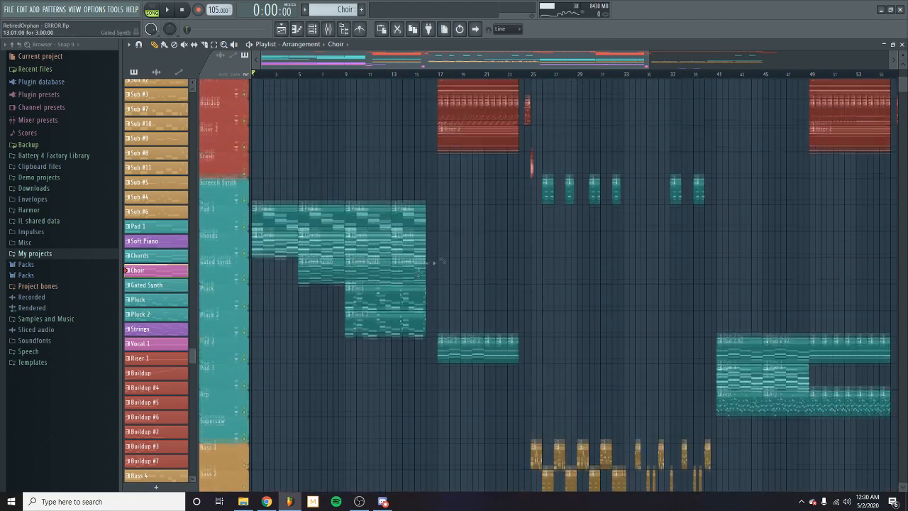
scroll(479, 233, down, 10)
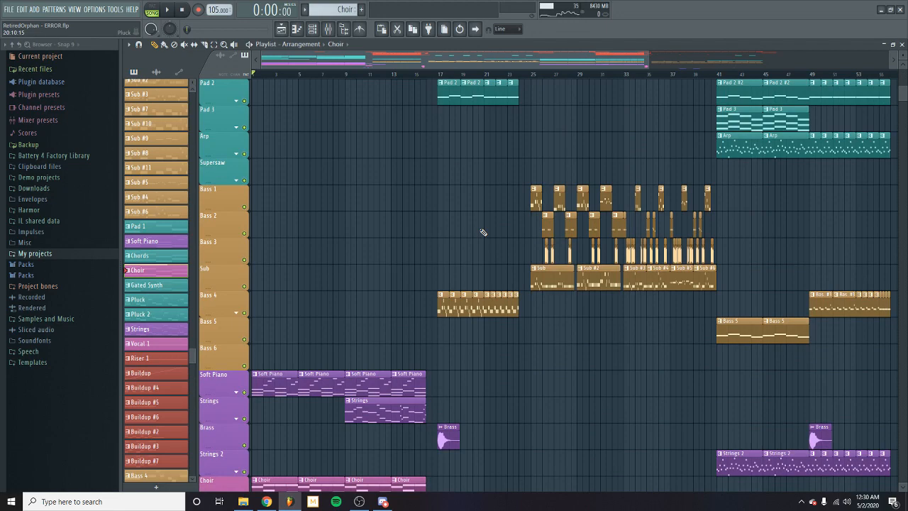
scroll(483, 232, down, 17)
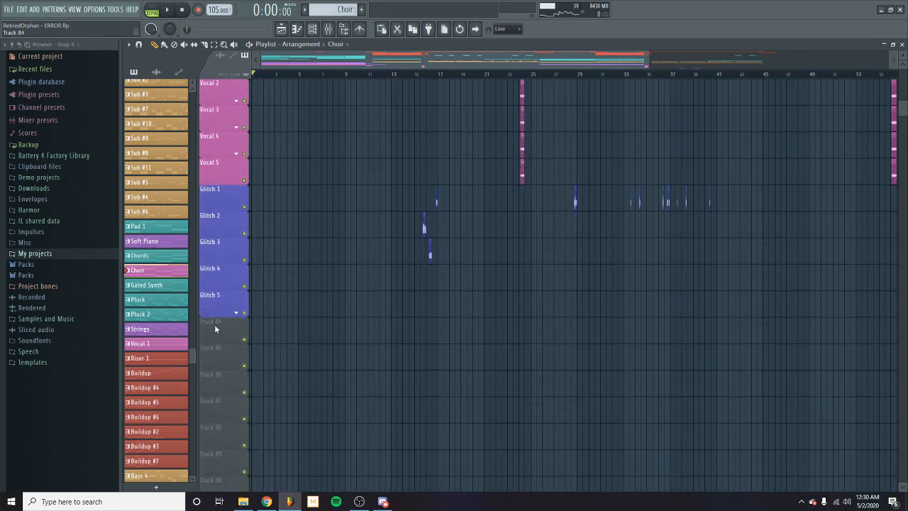
scroll(523, 320, up, 20)
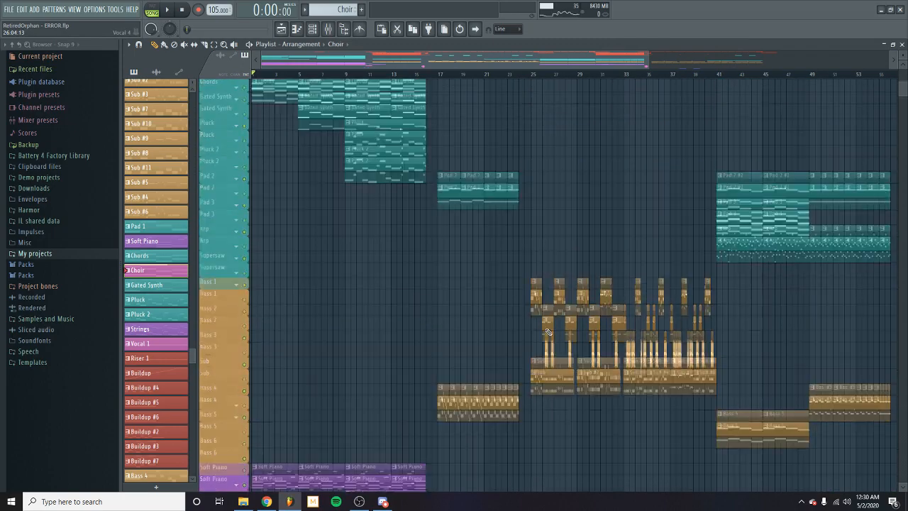
scroll(550, 332, up, 8)
scroll(554, 332, up, 3)
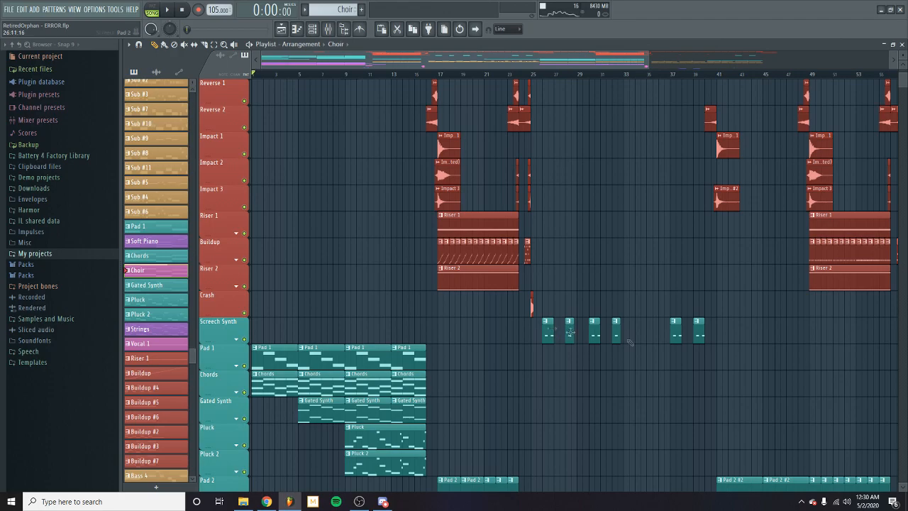
scroll(553, 332, down, 5)
scroll(658, 334, down, 8)
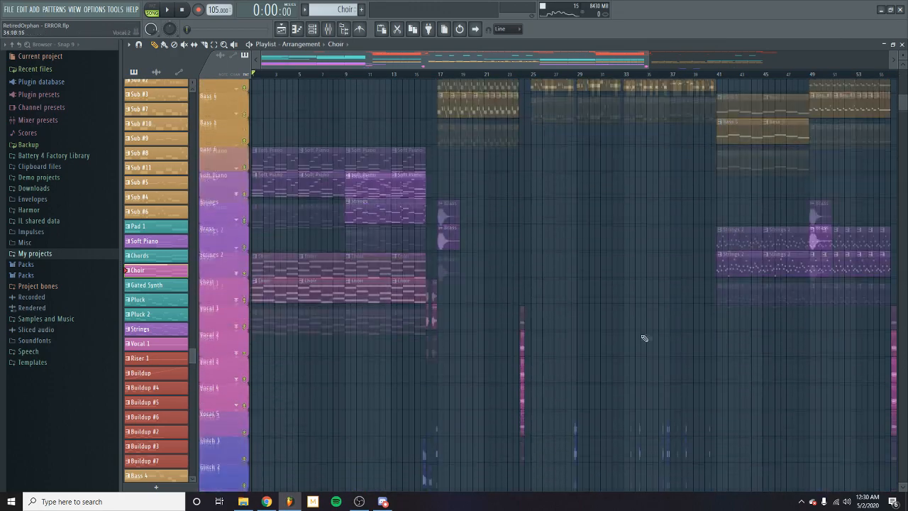
scroll(637, 338, up, 15)
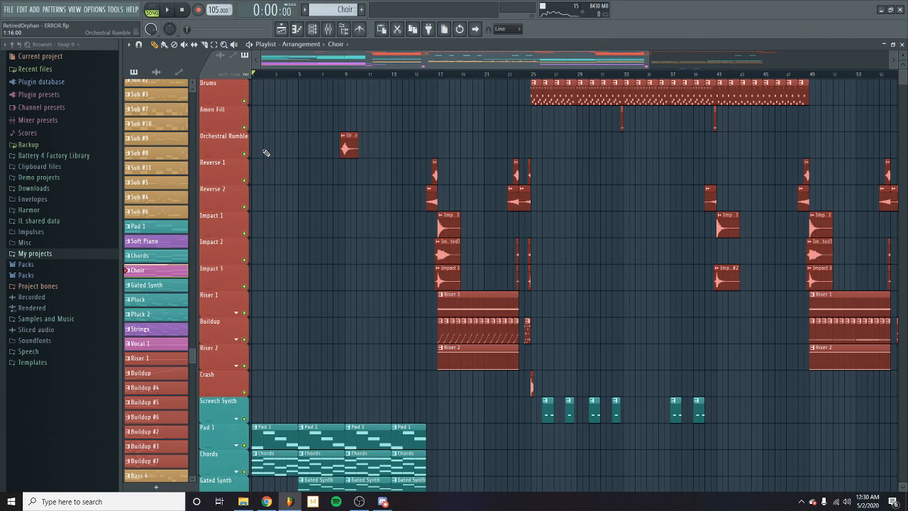
- Expand the Gated Synth group, solo it with its Tape Stop and Patcher automation tracks, and audition it from bar 5
scroll(268, 154, down, 7)
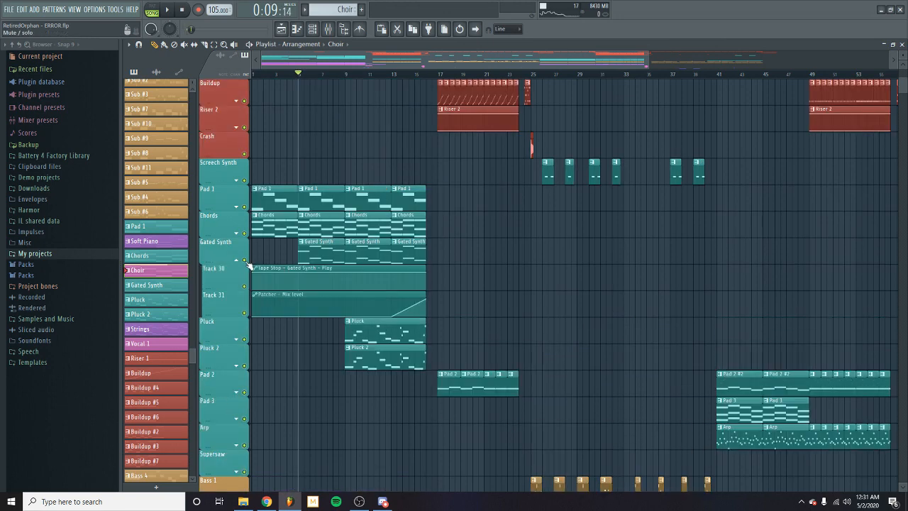
right_click(245, 260)
click(244, 309)
key(space)
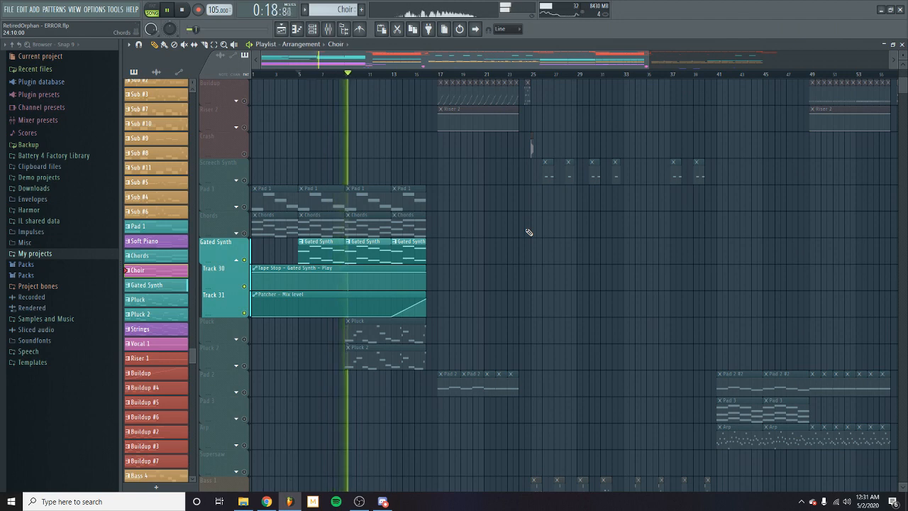
key(space)
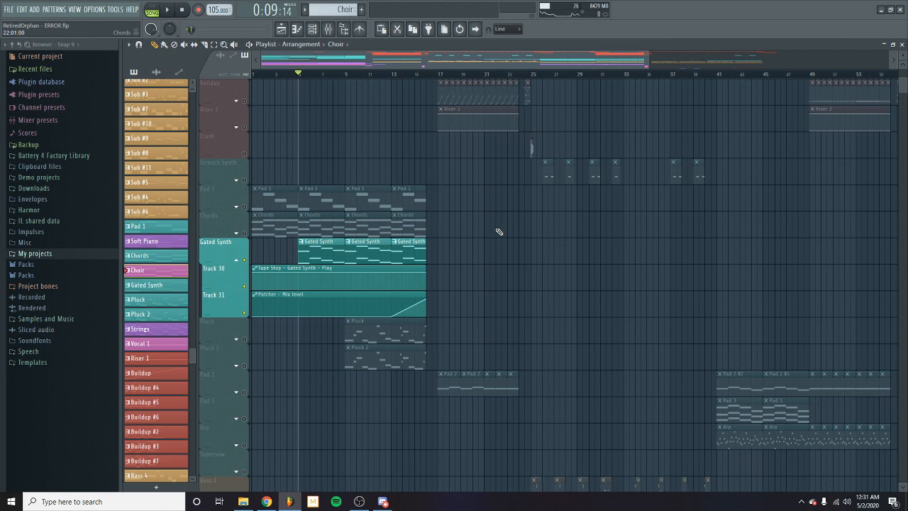
- Open Gatekeeper on the Gated Synth mixer track and examine its gate shape and delay settings
click(329, 30)
click(316, 235)
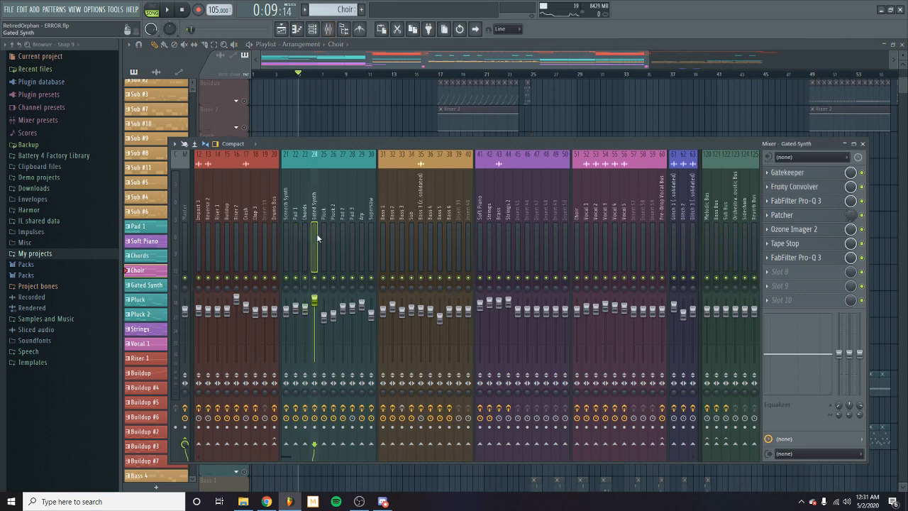
click(811, 175)
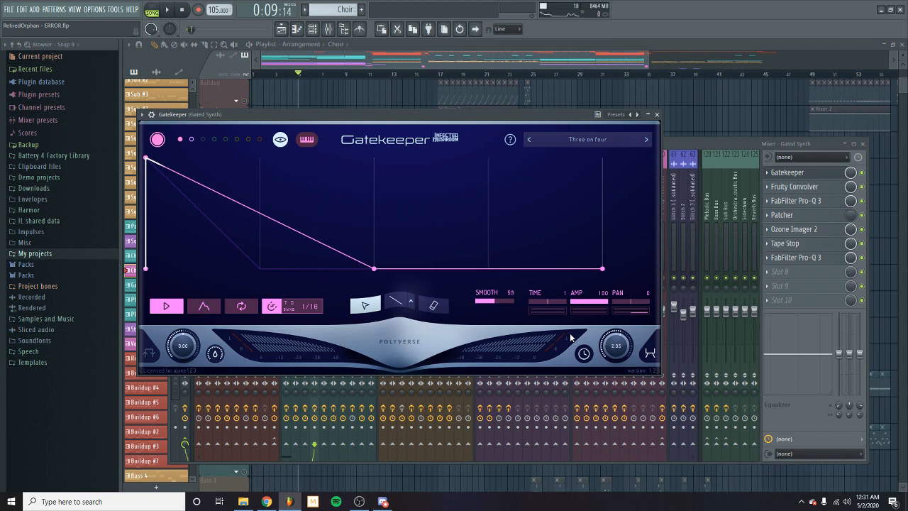
mouse_move(583, 363)
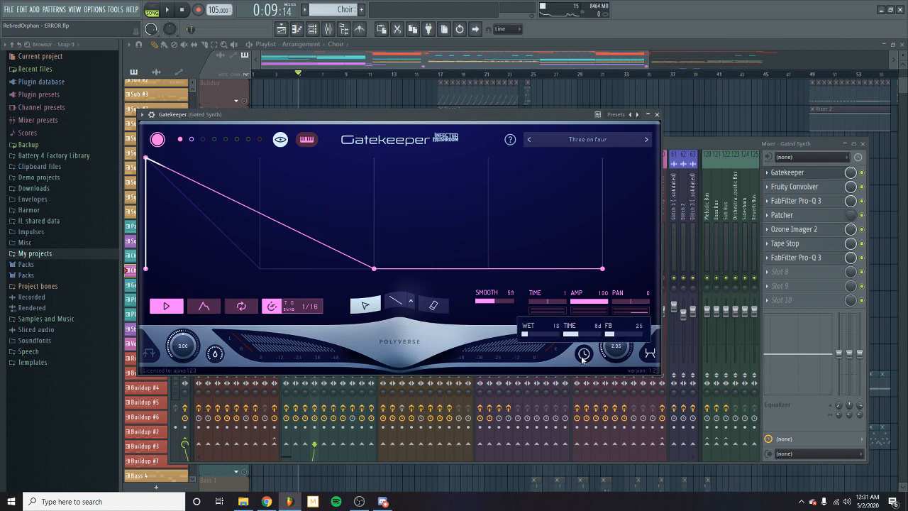
drag(433, 117, 488, 130)
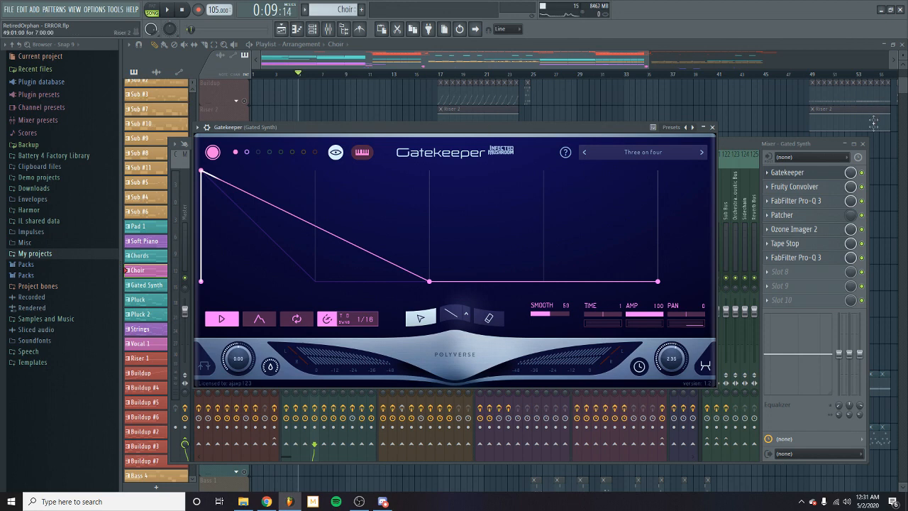
- Bypass Gatekeeper on the Gated Synth mixer track and audition the synth without gating from bar 5
click(863, 180)
key(space)
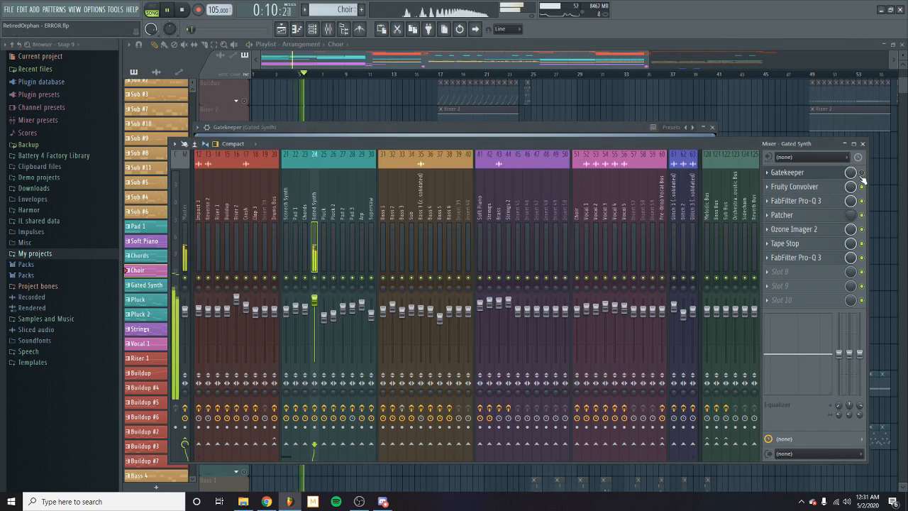
key(space)
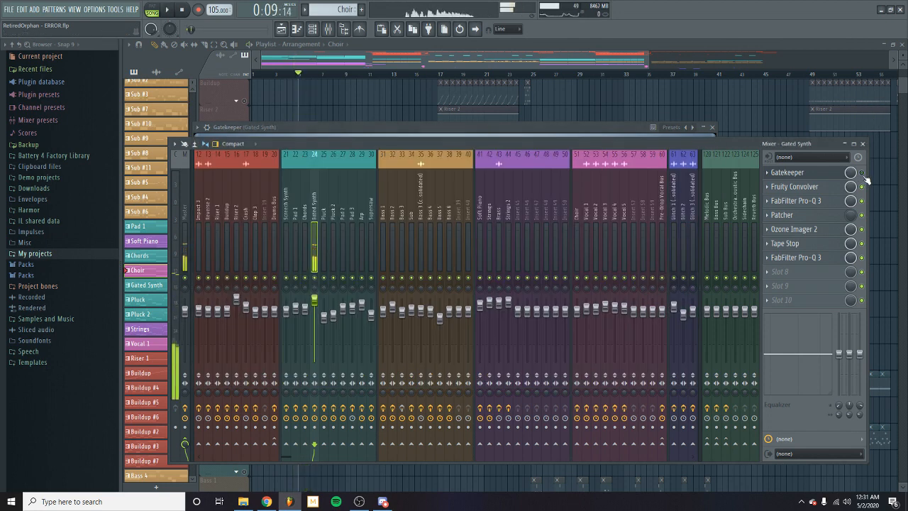
- Re-enable Gatekeeper, audition the gated sound from bar 5, and check the delay settings before closing the plugin
click(864, 175)
drag(617, 128, 610, 95)
key(space)
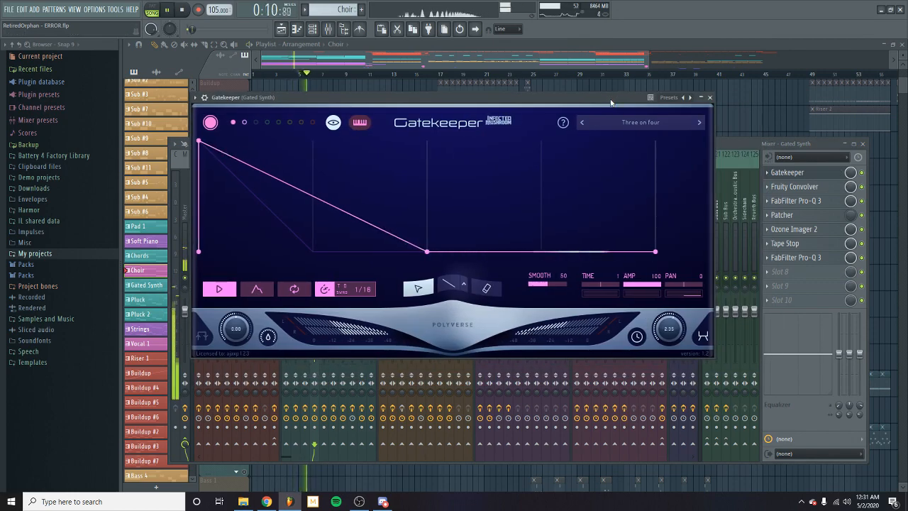
key(space)
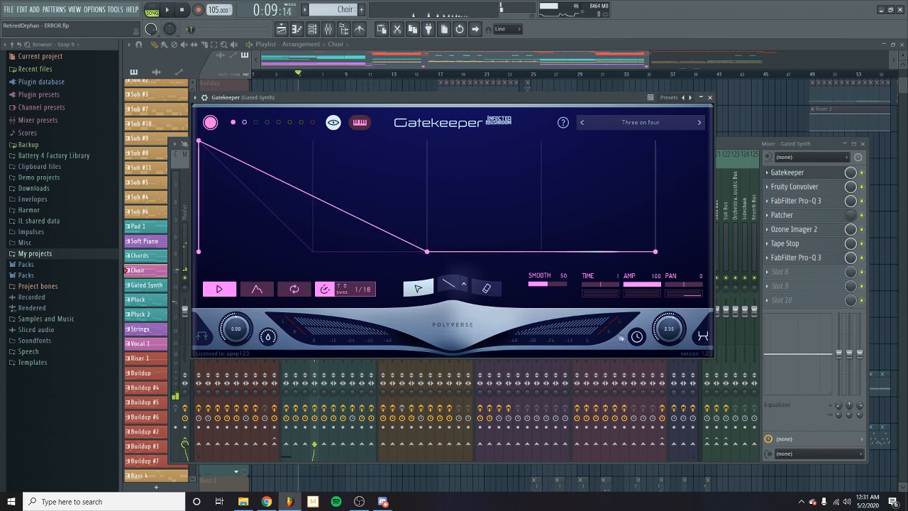
mouse_move(638, 340)
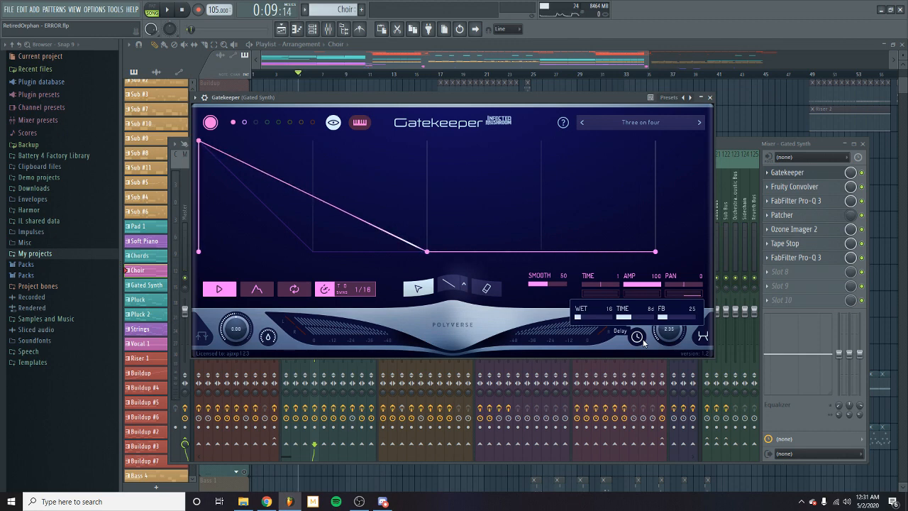
click(710, 98)
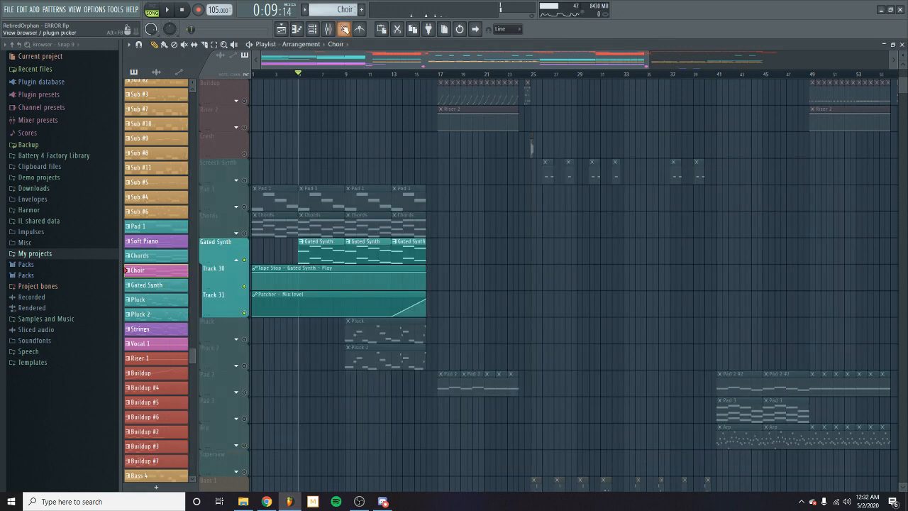
- Open Ozone Imager 2 on the Gated Synth mixer track and watch its stereo image while auditioning the synth
click(328, 29)
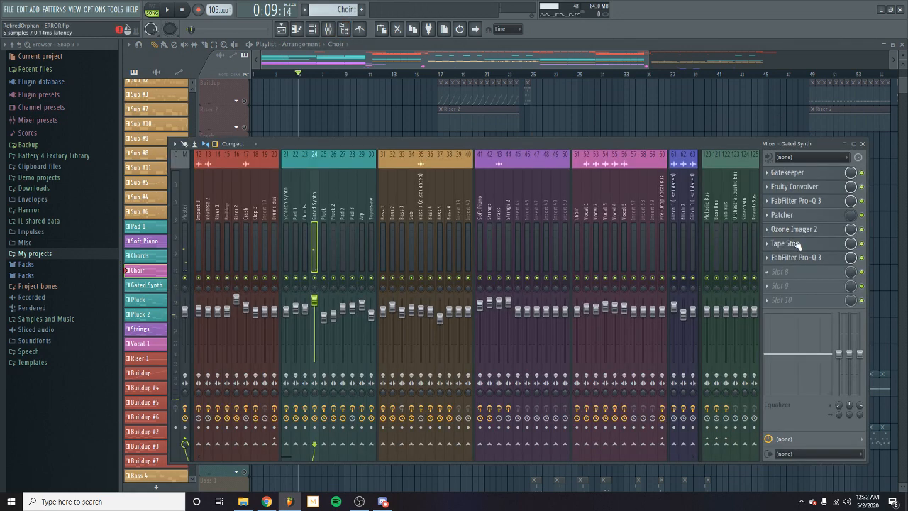
click(761, 234)
drag(371, 151, 510, 149)
key(space)
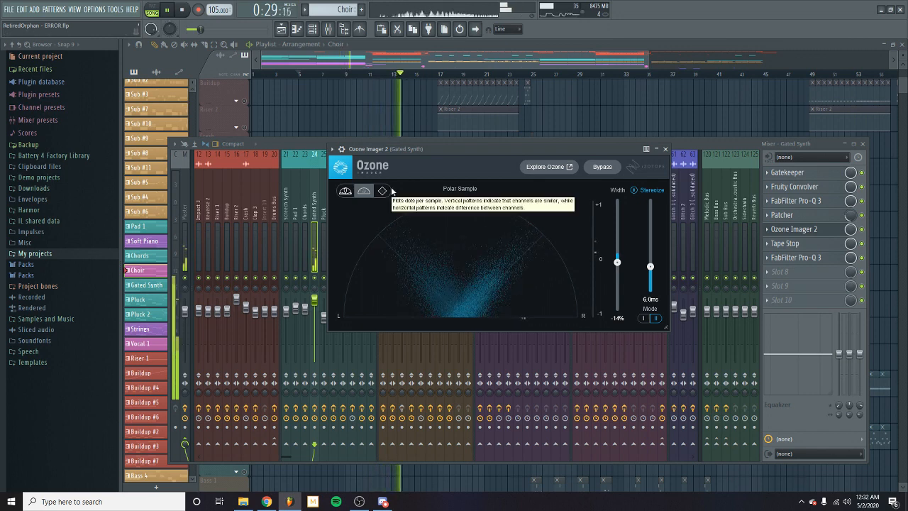
key(space)
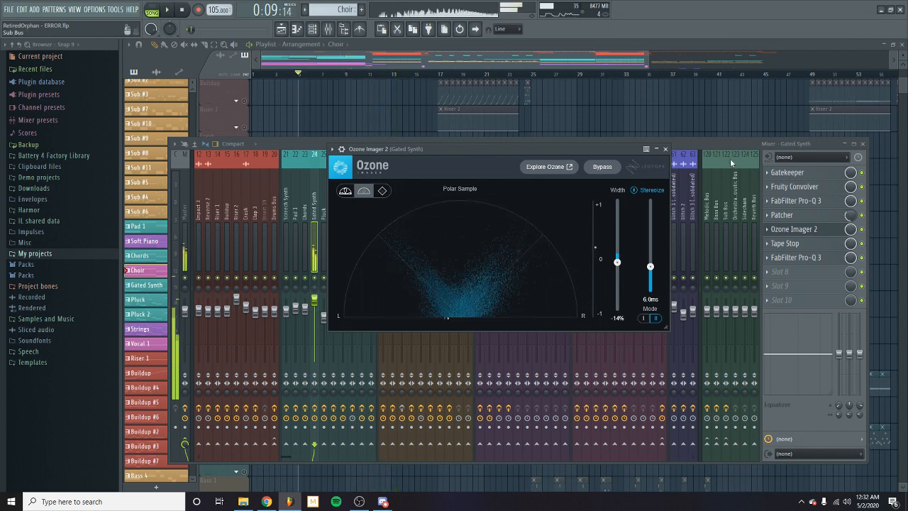
click(666, 149)
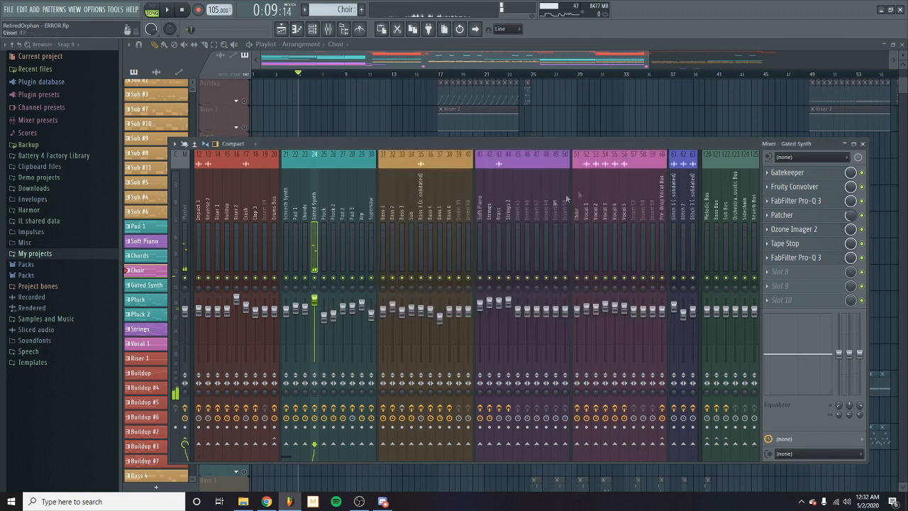
- Close the mixer and end the solo on the Gated Synth playlist tracks
click(865, 137)
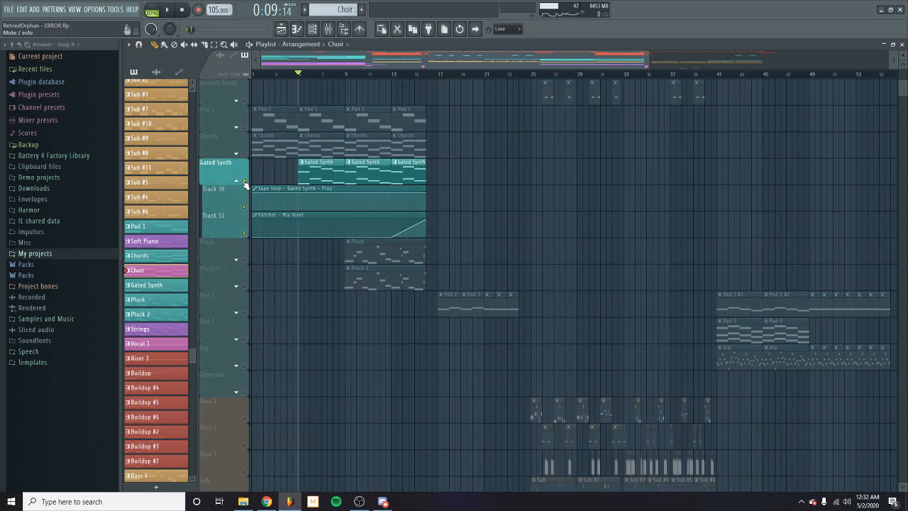
click(245, 184)
scroll(472, 183, down, 2)
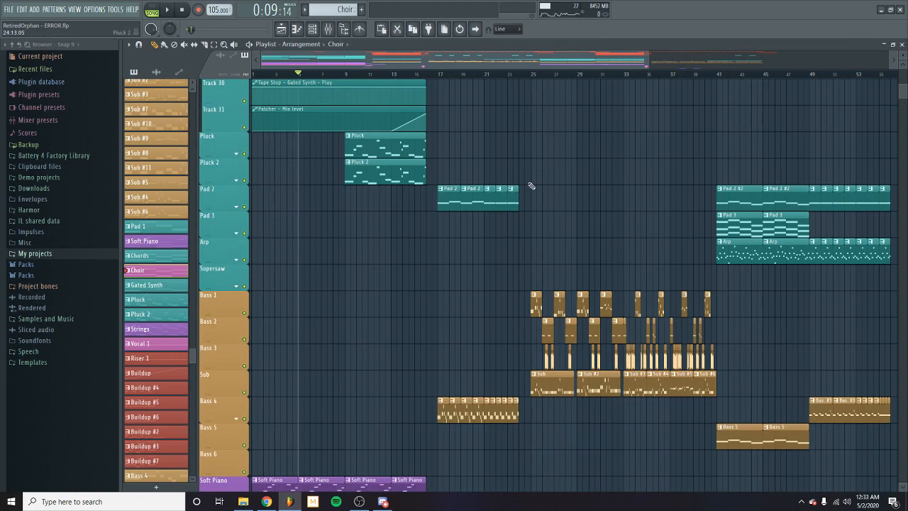
- Place the playhead at bar 9, expand the Pluck group, and solo it with its Tape Stop and Patcher automation tracks
click(346, 74)
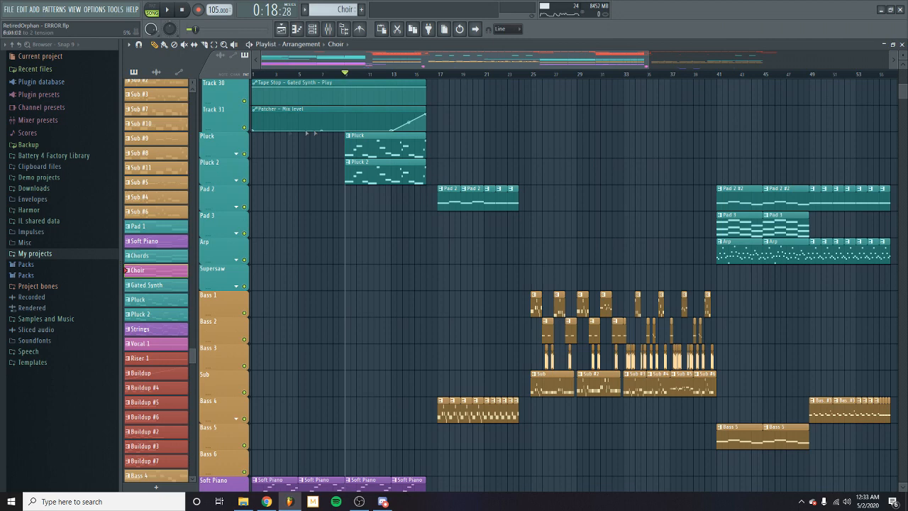
right_click(244, 154)
click(237, 154)
click(245, 180)
click(245, 207)
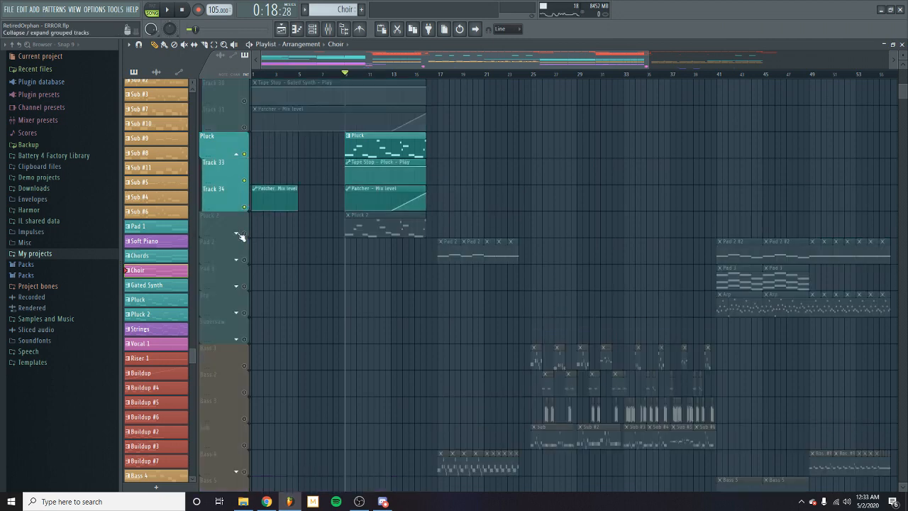
- Expand the Pluck 2 group, add it and its automation tracks to the solo, and play both plucks from bar 9
click(239, 234)
click(244, 234)
click(245, 259)
click(245, 287)
key(space)
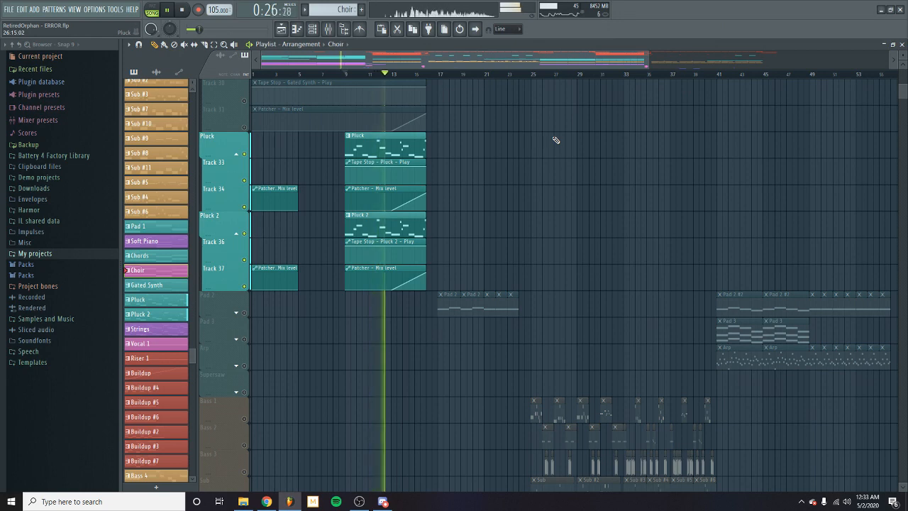
- Examine the notes of the Pluck pattern in the piano roll during playback, then close it and stop playback
double_click(416, 148)
drag(543, 228, 477, 230)
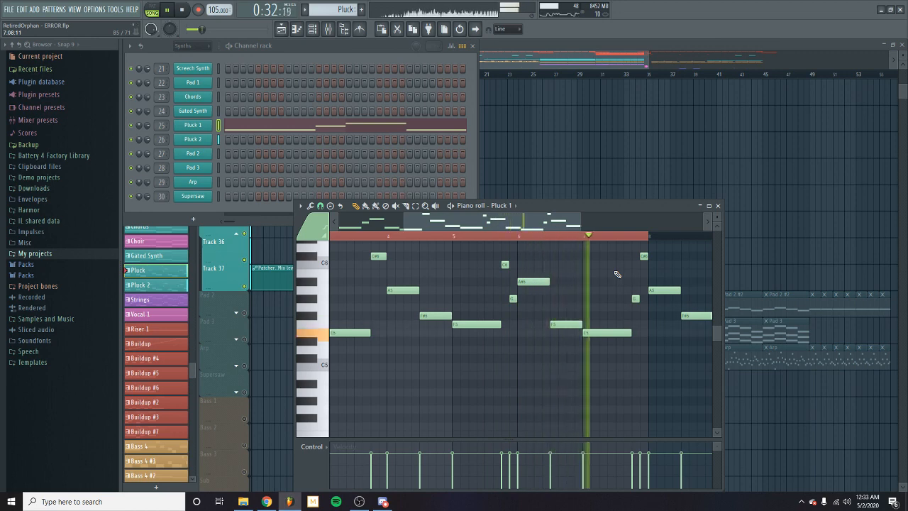
click(718, 206)
click(559, 55)
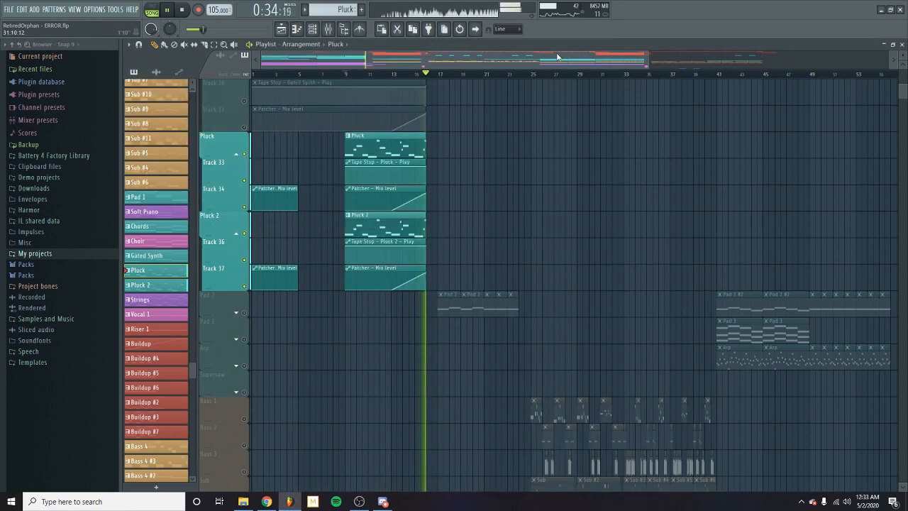
key(space)
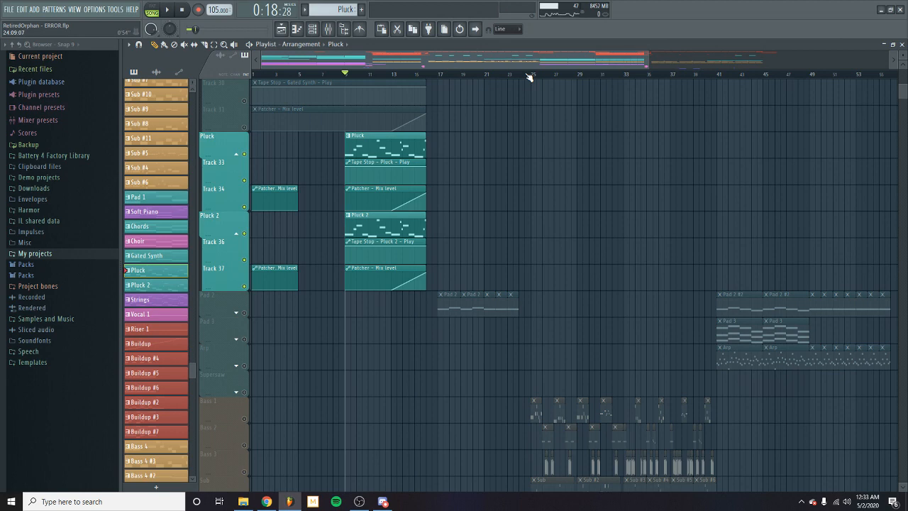
- Audition the Pluck mixer track soloed from bar 9, followed by Pluck 2, then stop playback and close the mixer
click(328, 29)
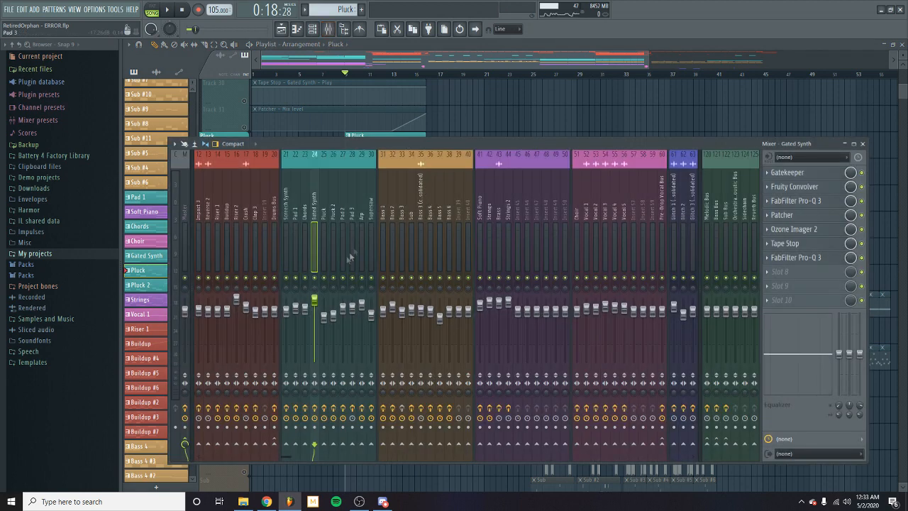
click(323, 276)
key(space)
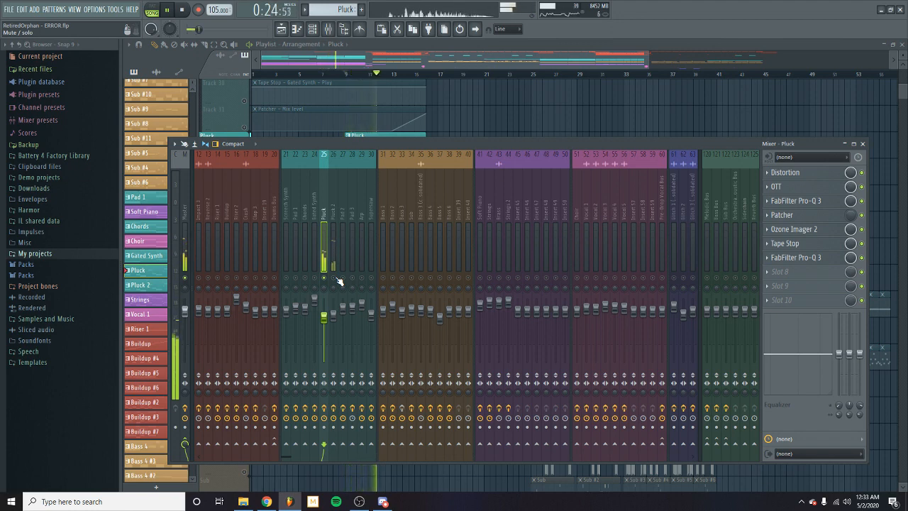
click(334, 275)
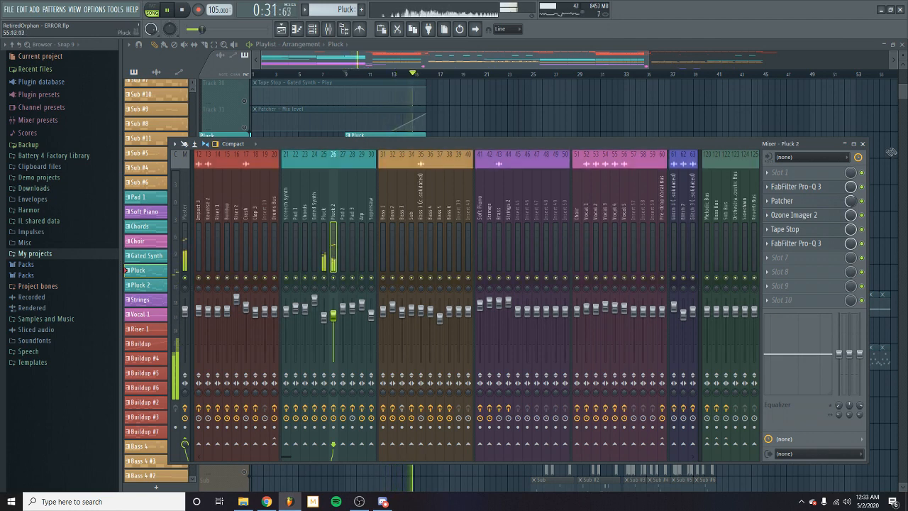
key(space)
click(863, 143)
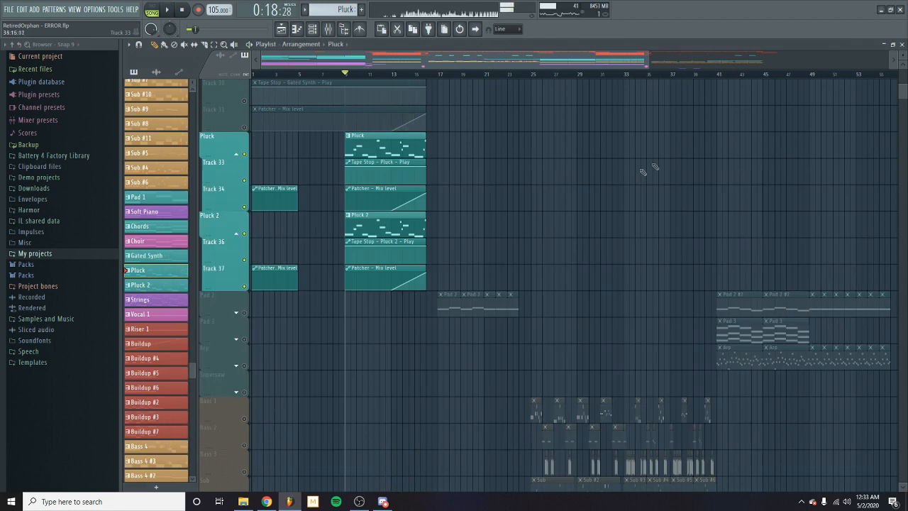
- End the solo on the Pluck and Pluck 2 groups in the playlist
scroll(643, 172, up, 3)
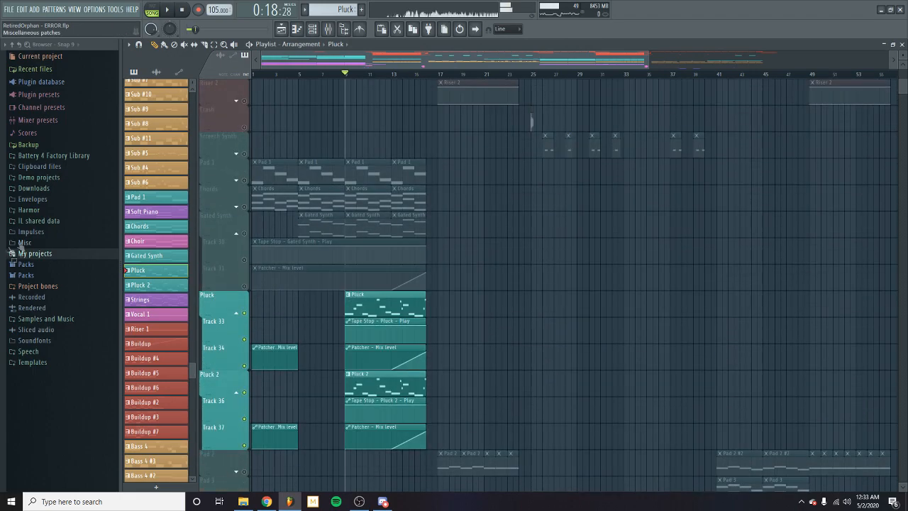
right_click(244, 314)
right_click(245, 314)
- Look over the arrangement's tracks and audition the full mix from bar 12 into the risers and buildup at bar 17
scroll(417, 276, up, 4)
scroll(417, 276, down, 5)
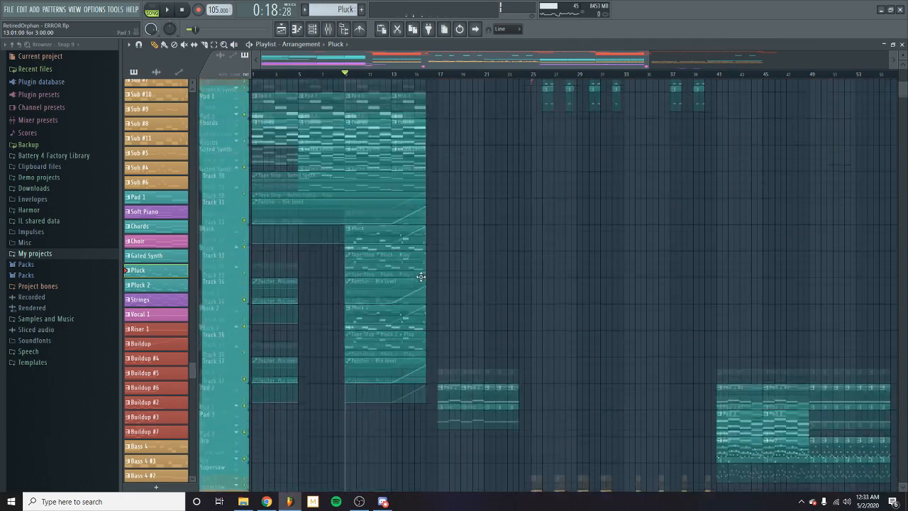
scroll(421, 277, down, 15)
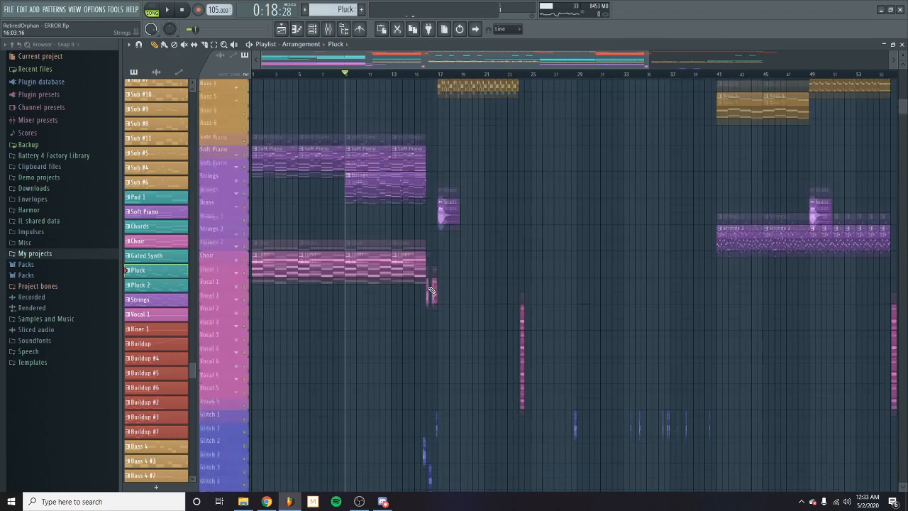
scroll(432, 290, down, 3)
scroll(432, 277, up, 20)
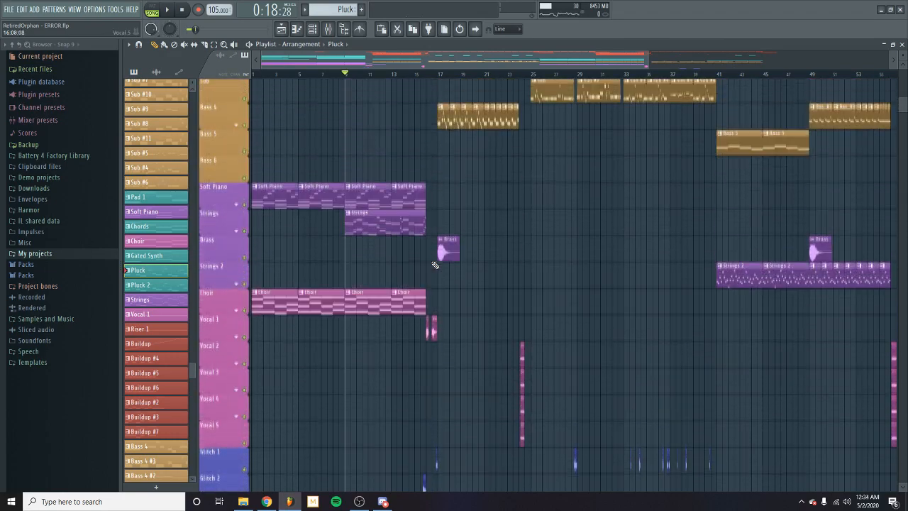
click(420, 75)
click(387, 75)
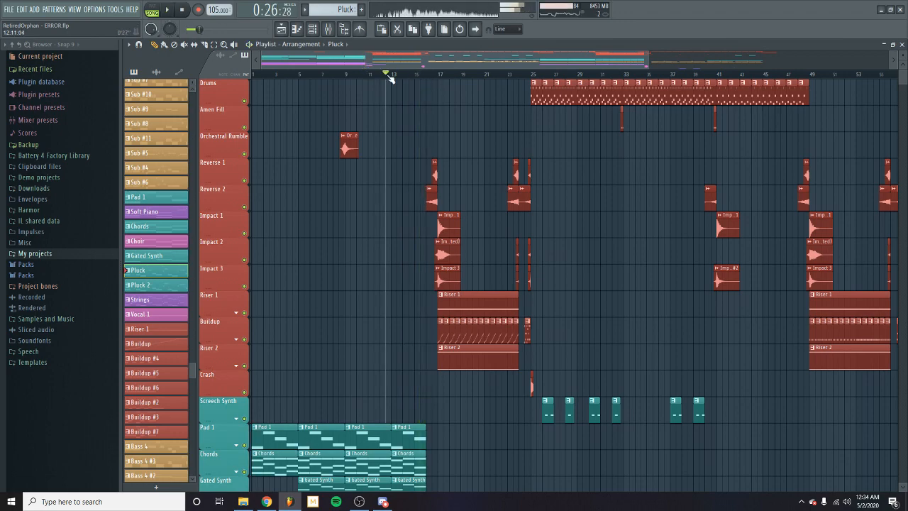
scroll(412, 106, down, 7)
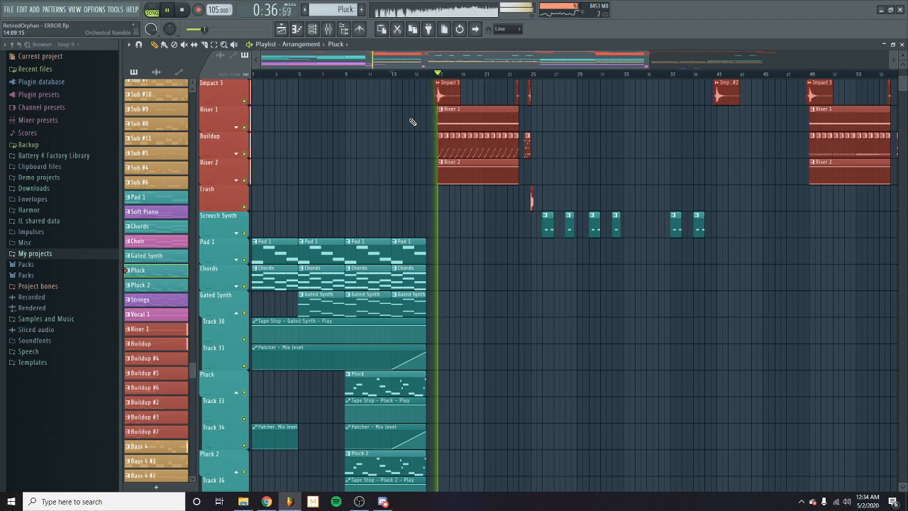
key(space)
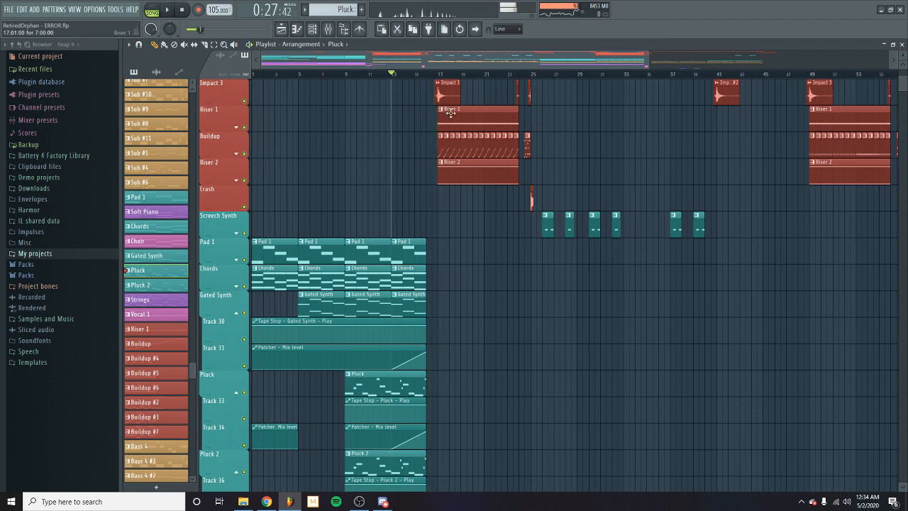
- Audition the transition from bar 16 into bar 17 while viewing the Brass, Vocal 1 and Glitch tracks
scroll(451, 114, down, 15)
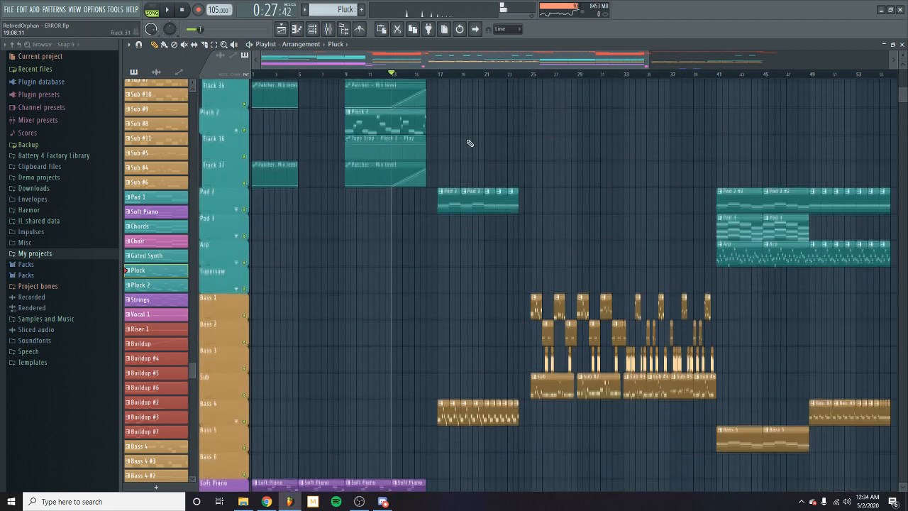
click(429, 75)
key(space)
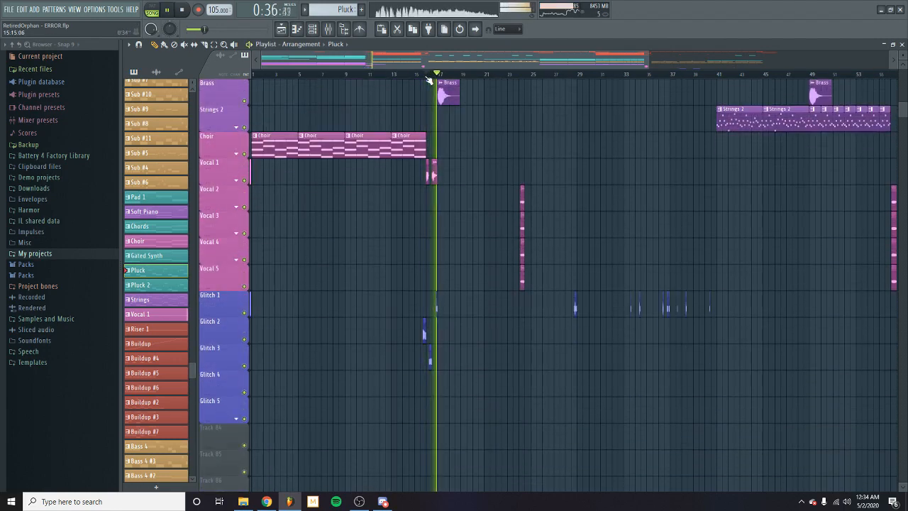
- Stop playback and audition the Choir mixer track from bar 14, soloing it partway through
key(space)
scroll(480, 128, up, 3)
scroll(480, 128, up, 4)
scroll(481, 131, down, 6)
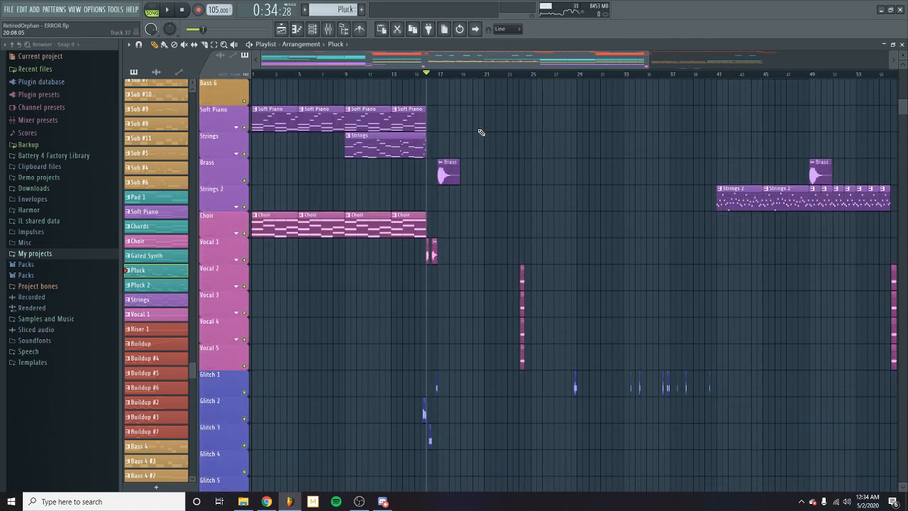
click(403, 75)
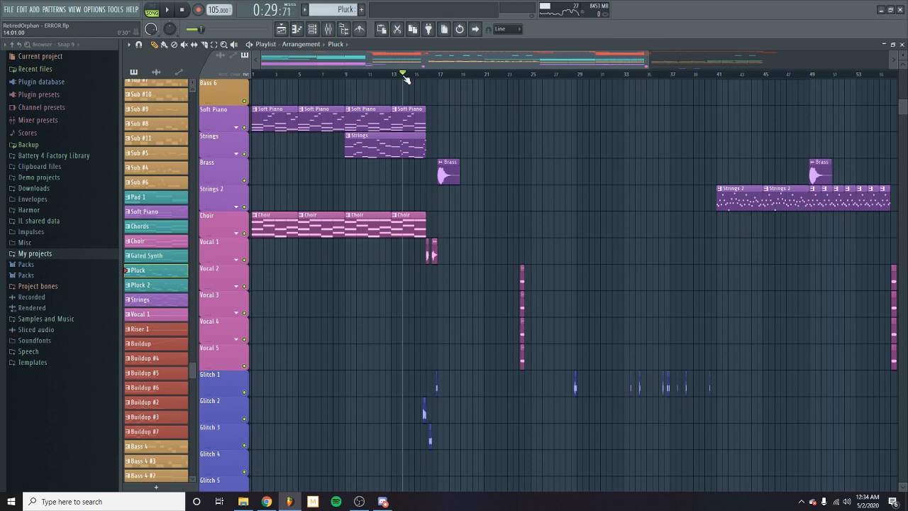
click(327, 28)
key(space)
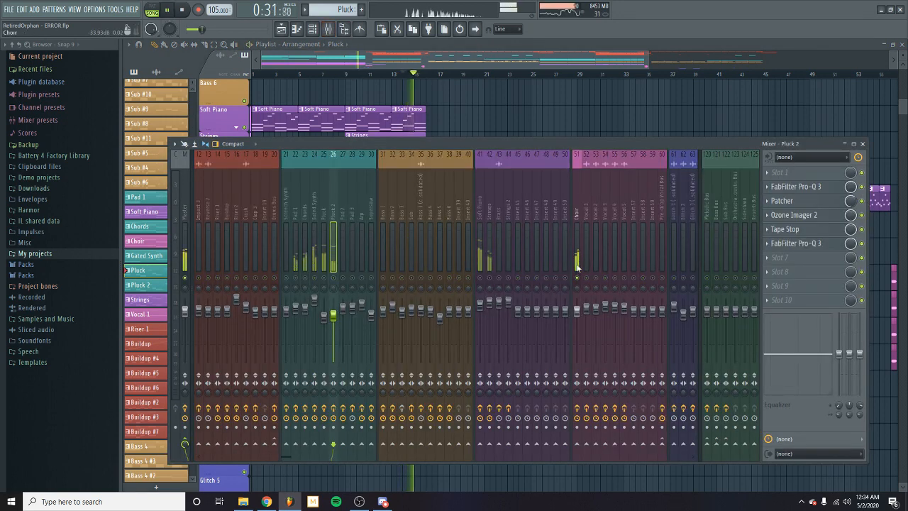
click(577, 267)
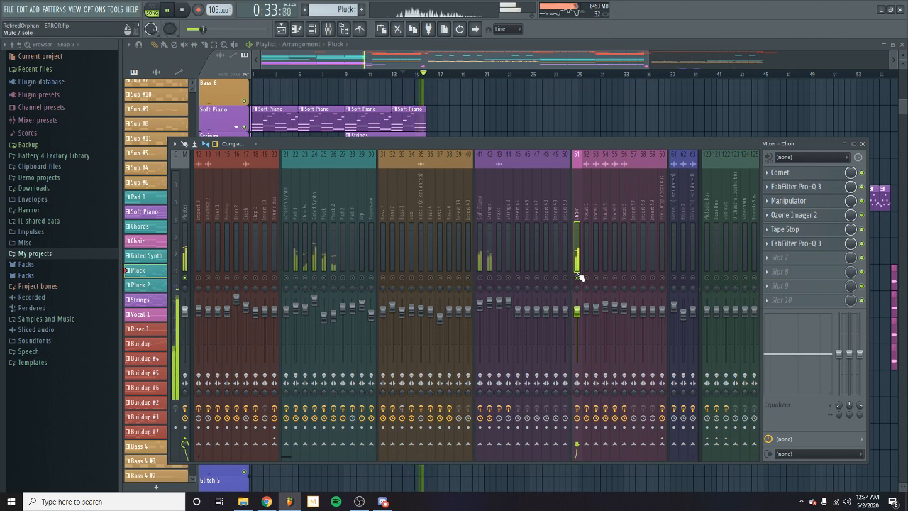
key(space)
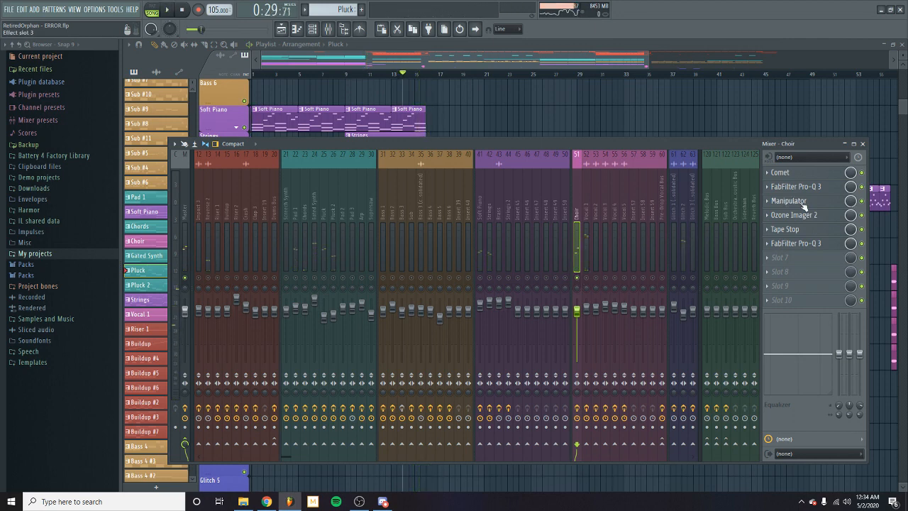
- Look over the Manipulator effect on the Choir mixer track, closing it and the mixer when done
click(804, 205)
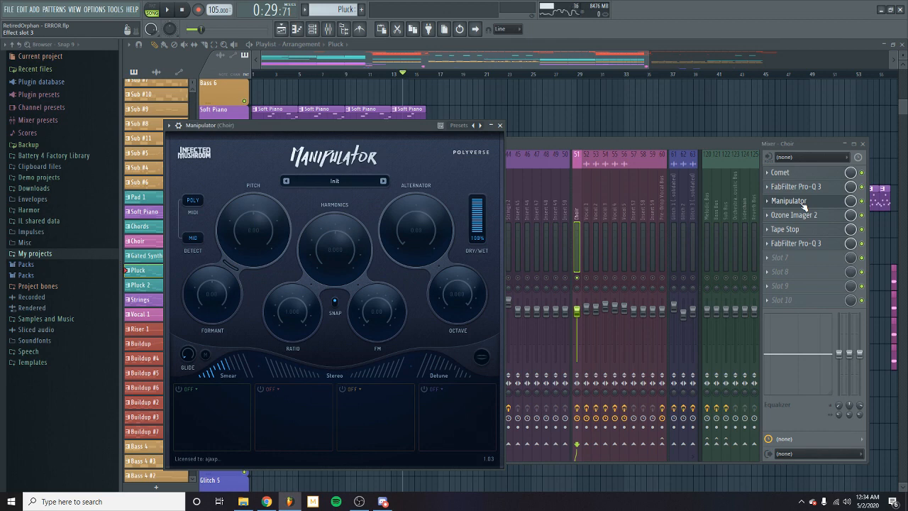
click(500, 125)
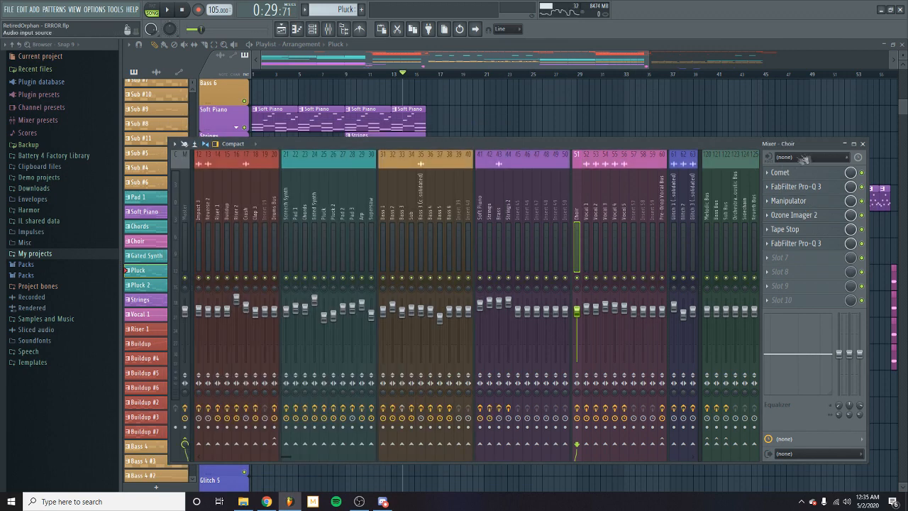
click(862, 144)
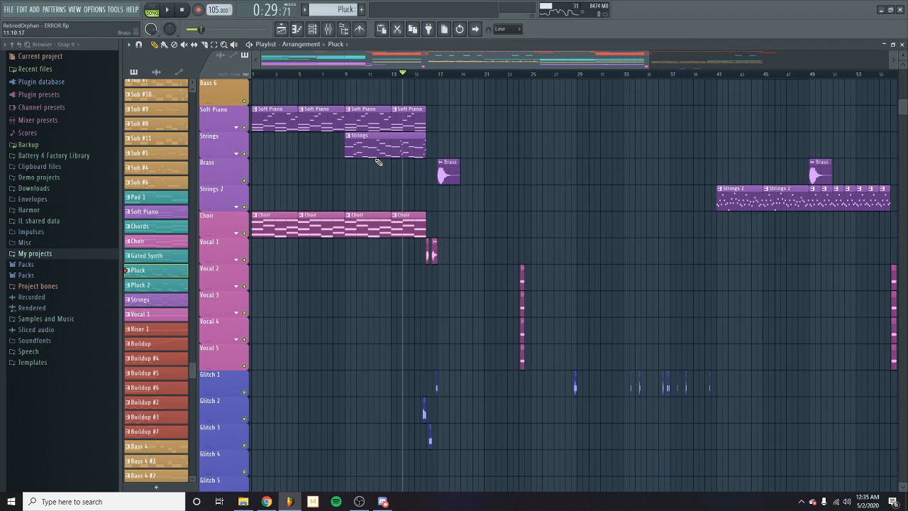
- Expand the Strings group's automation tracks in the playlist and audition the Strings mixer track soloed from bar 14
click(237, 153)
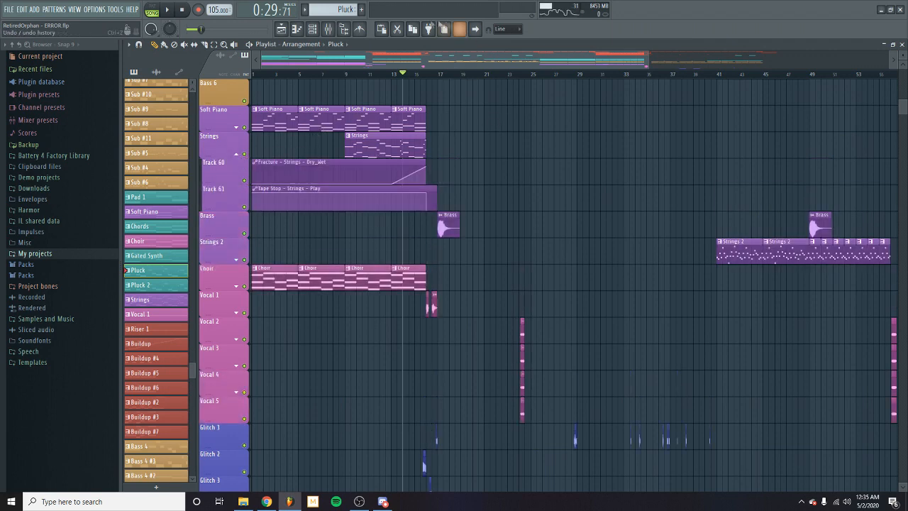
click(328, 28)
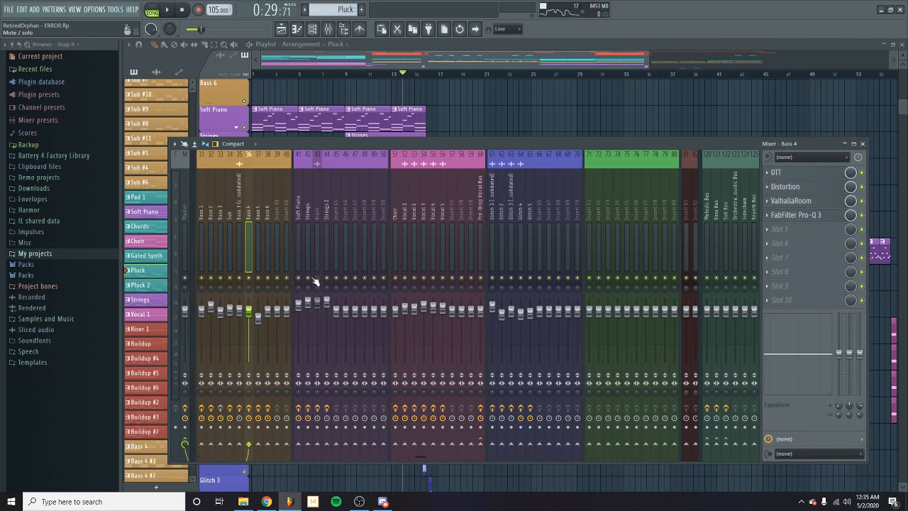
click(309, 274)
key(space)
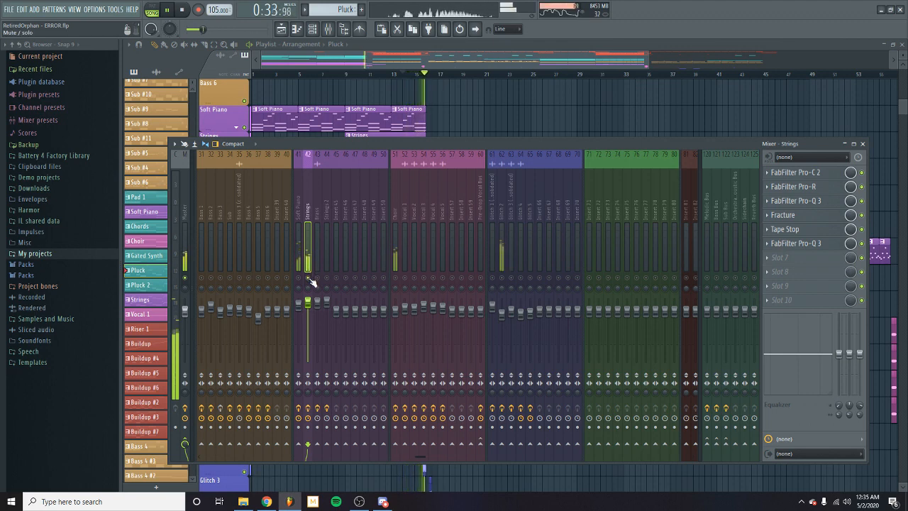
key(space)
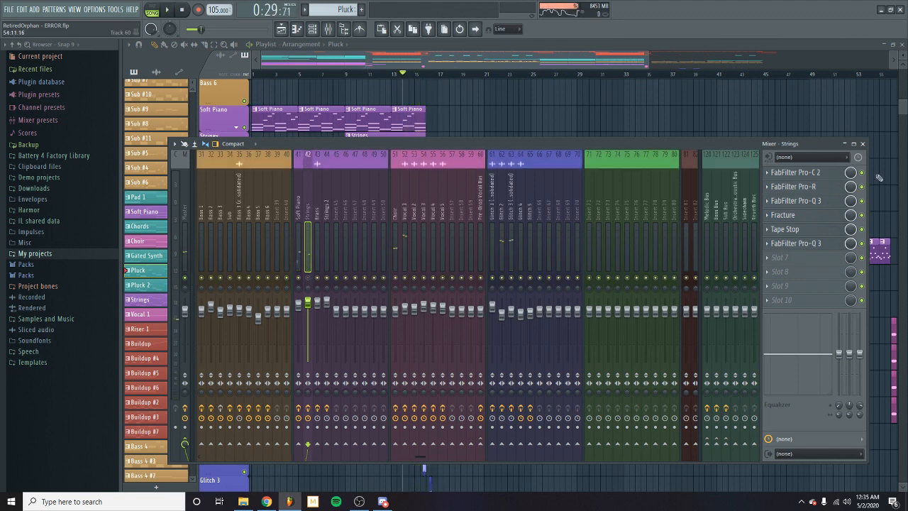
- Look over the Fracture effect on the Strings mixer track, closing it and the mixer when done
click(803, 216)
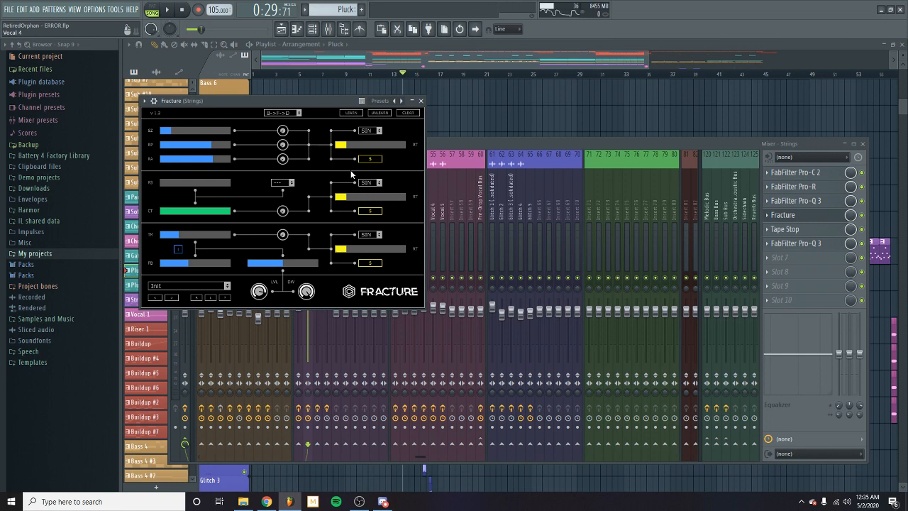
click(424, 102)
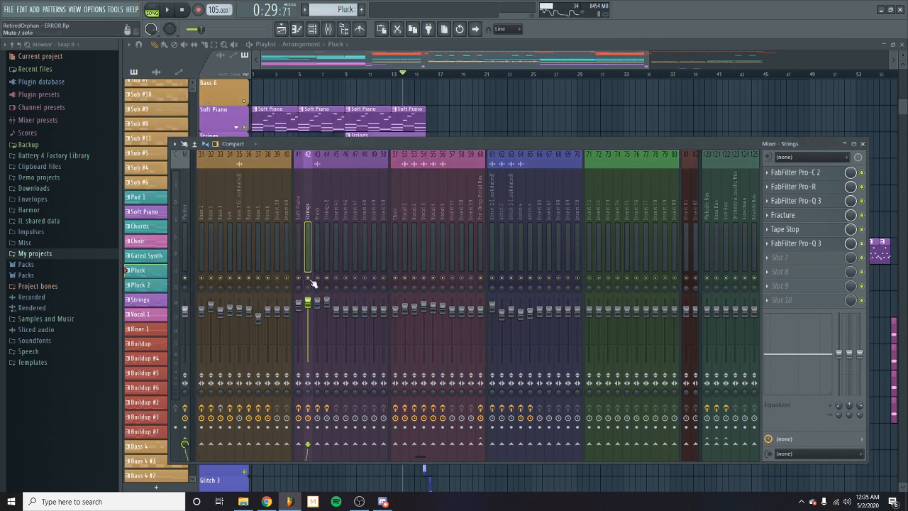
click(862, 144)
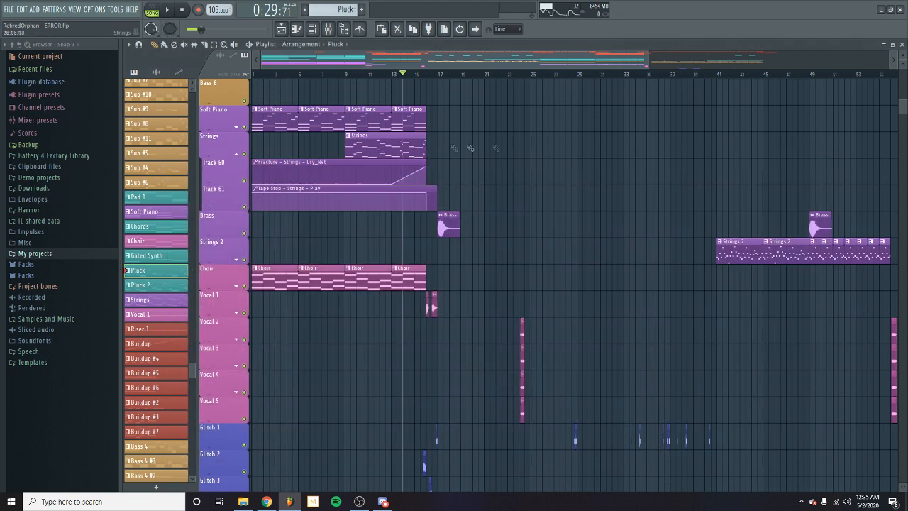
- Show the Soft Piano automation tracks instead of the Strings ones and audition the Soft Piano mixer track soloed from bar 14
click(236, 154)
click(236, 128)
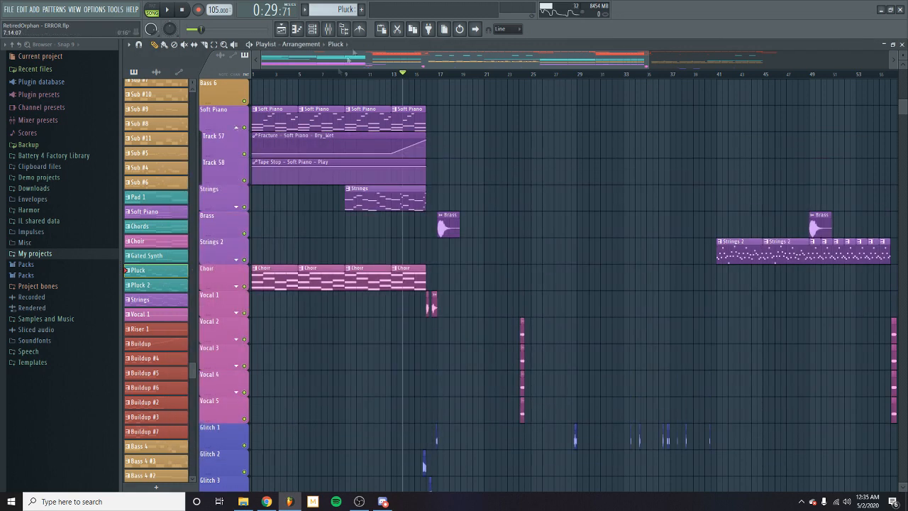
click(327, 29)
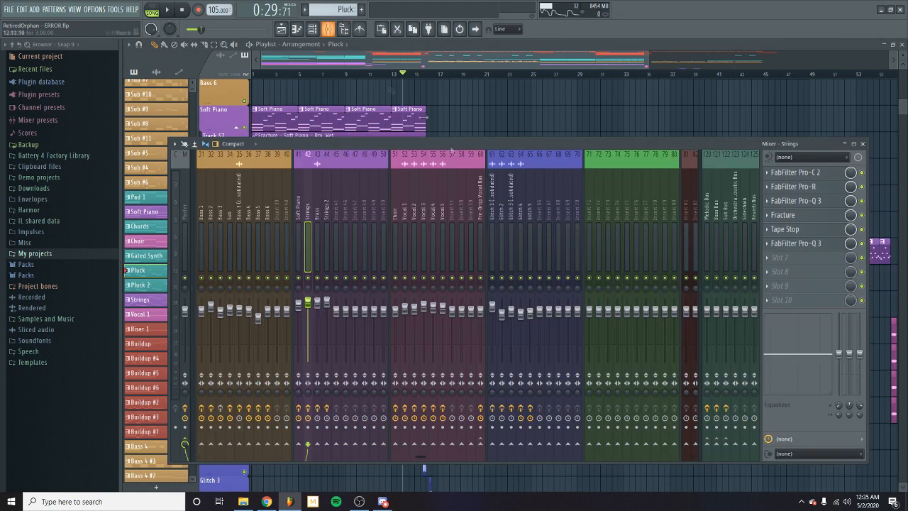
click(296, 259)
key(space)
drag(592, 140, 583, 143)
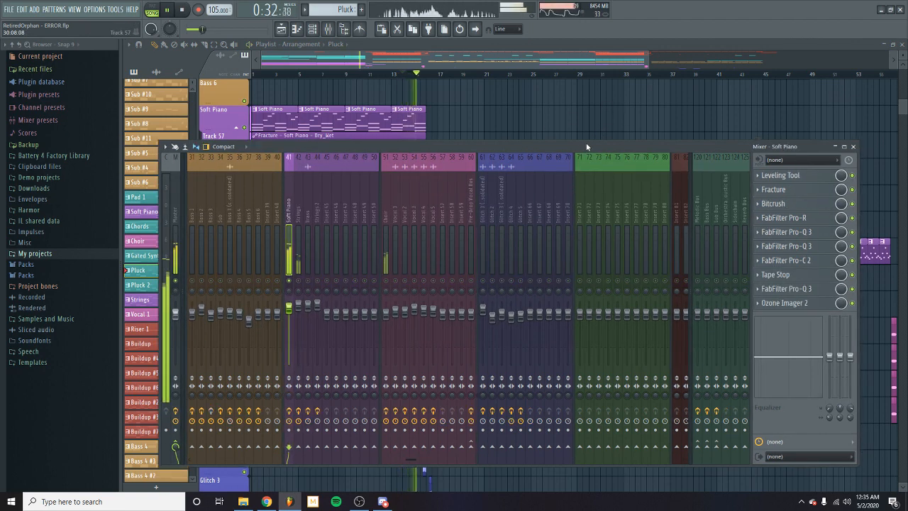
key(space)
click(853, 146)
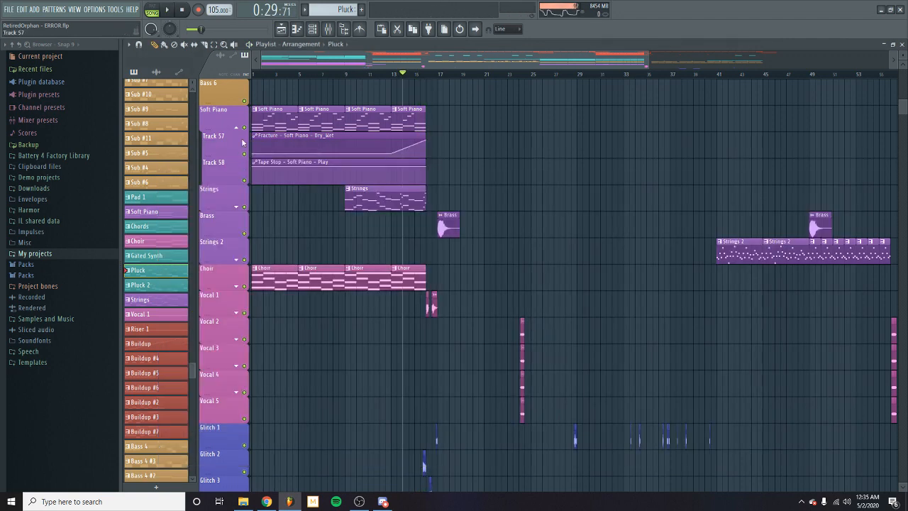
- Collapse the automation tracks of the Gated Synth and Pluck groups in the playlist
scroll(284, 142, down, 5)
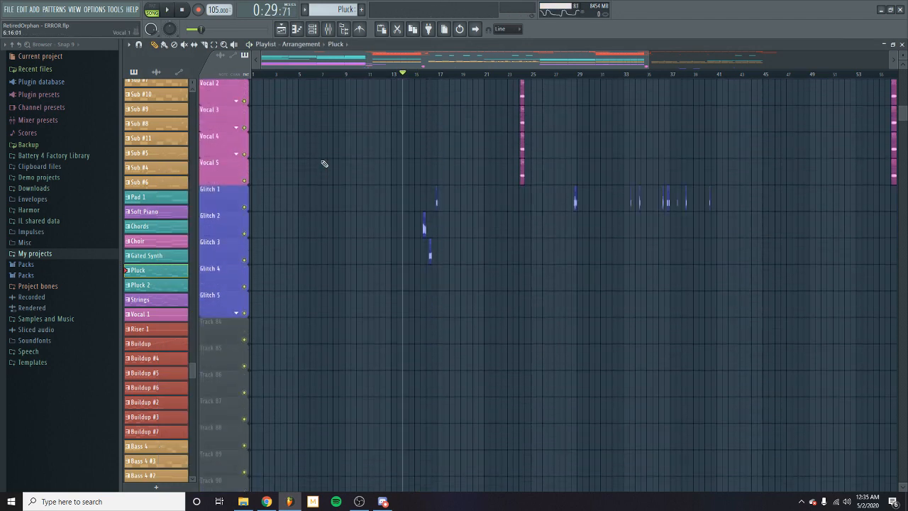
scroll(459, 186, up, 10)
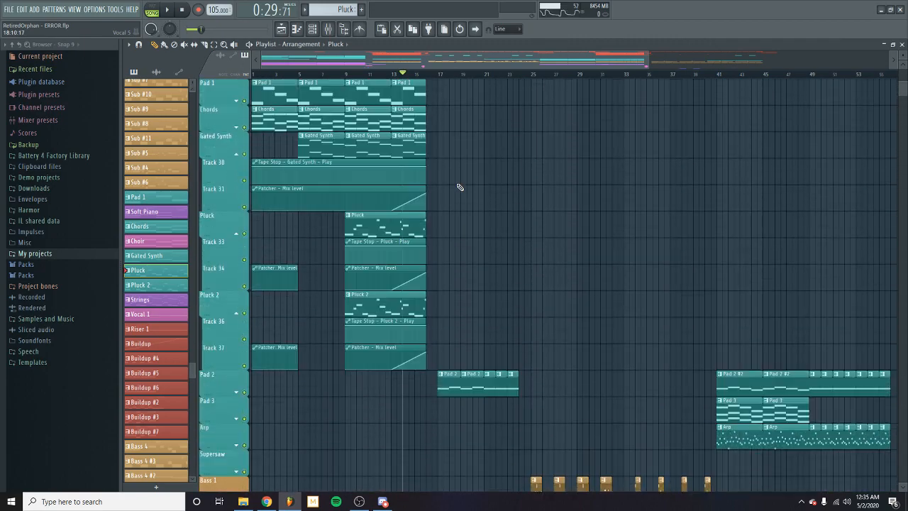
scroll(215, 181, down, 5)
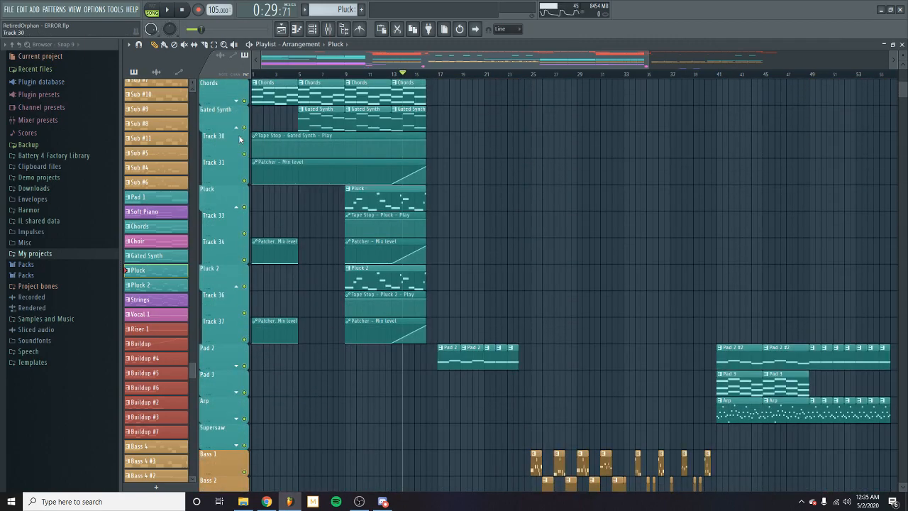
click(237, 130)
click(238, 153)
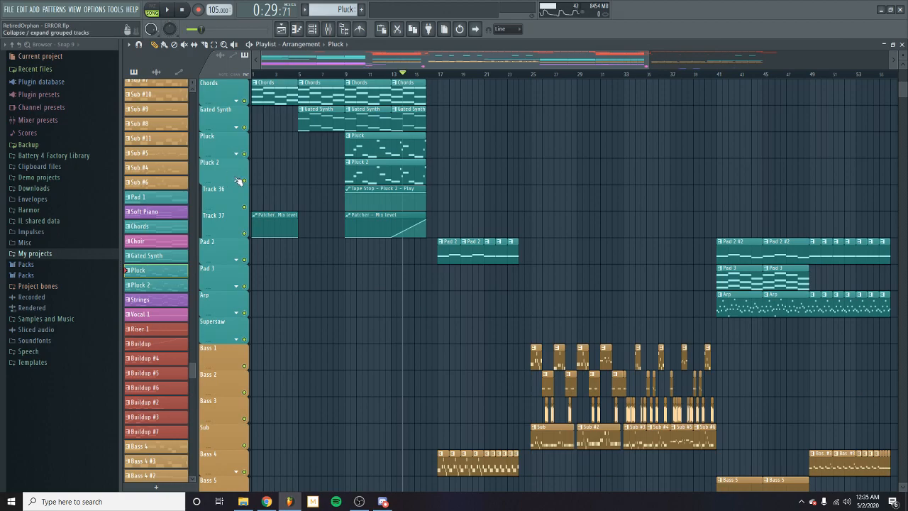
- Place the playhead between bars 15 and 16 and solo the Glitch 2 track in the playlist
scroll(386, 172, down, 15)
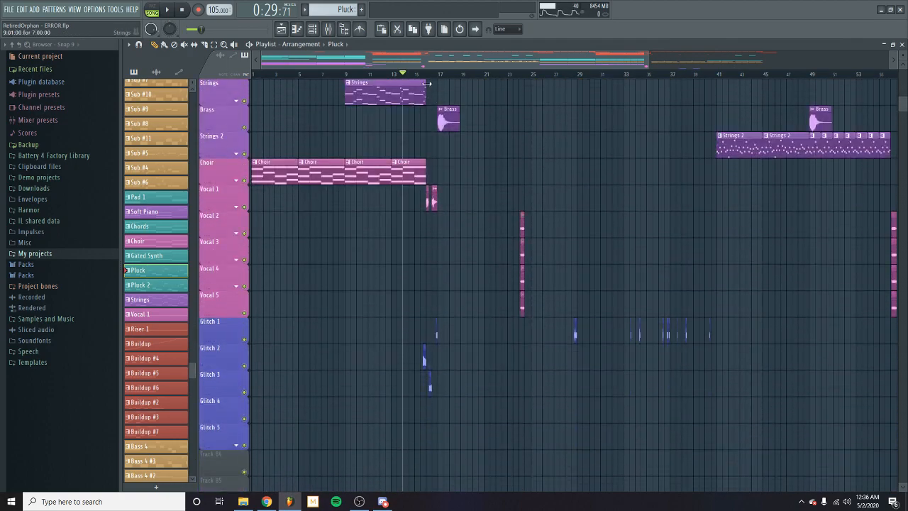
scroll(408, 117, up, 15)
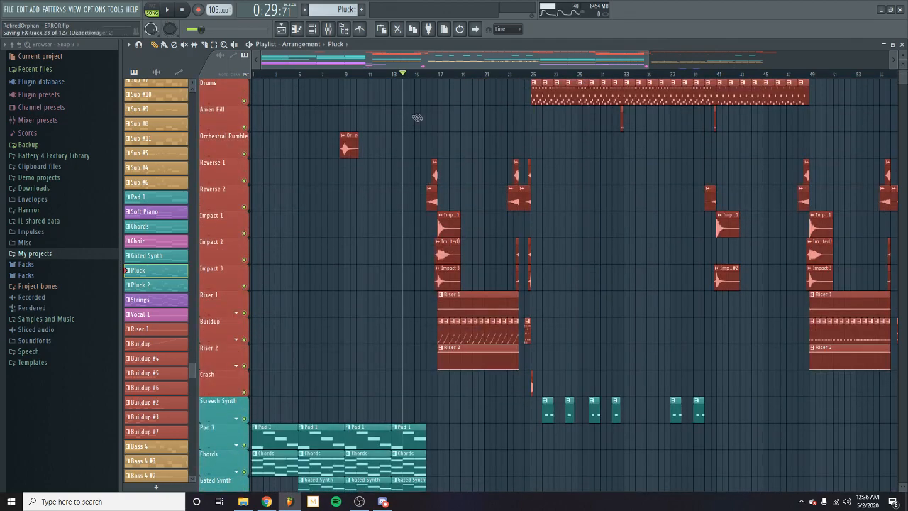
scroll(410, 119, down, 15)
click(429, 75)
click(420, 74)
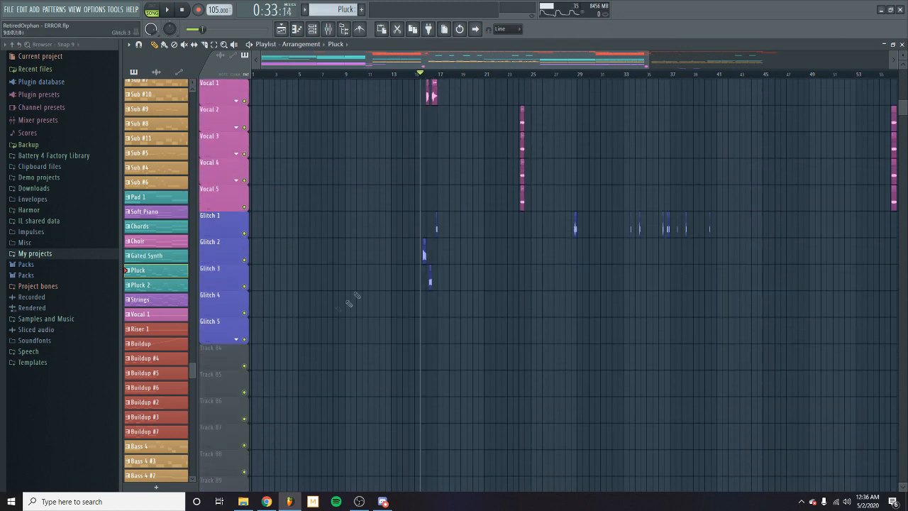
right_click(244, 260)
- Audition the soloed Glitch 2 track with the mixer open, select its mixer track, and close the mixer
key(space)
key(space)
key(F9)
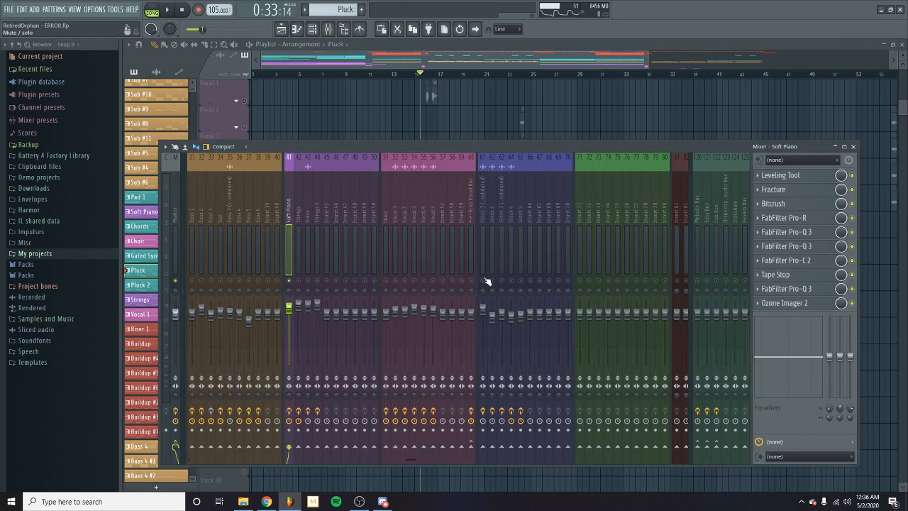
key(space)
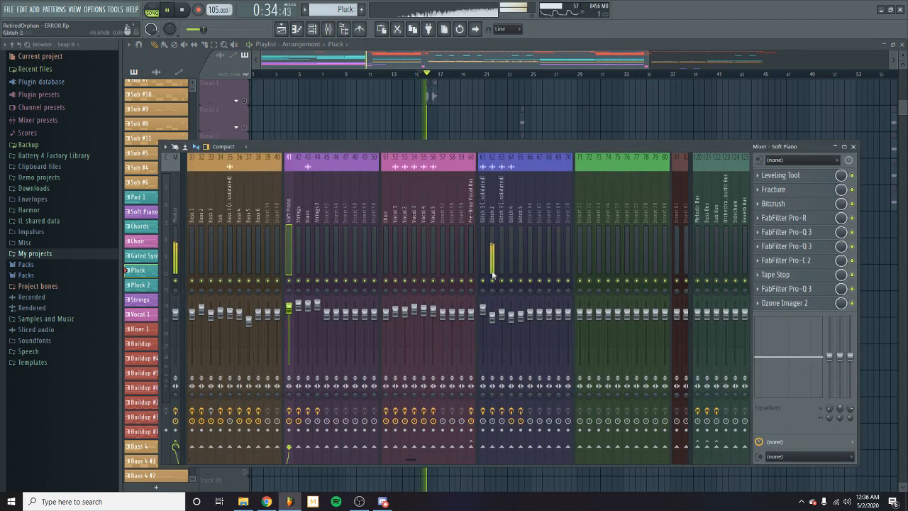
click(493, 274)
key(space)
click(854, 147)
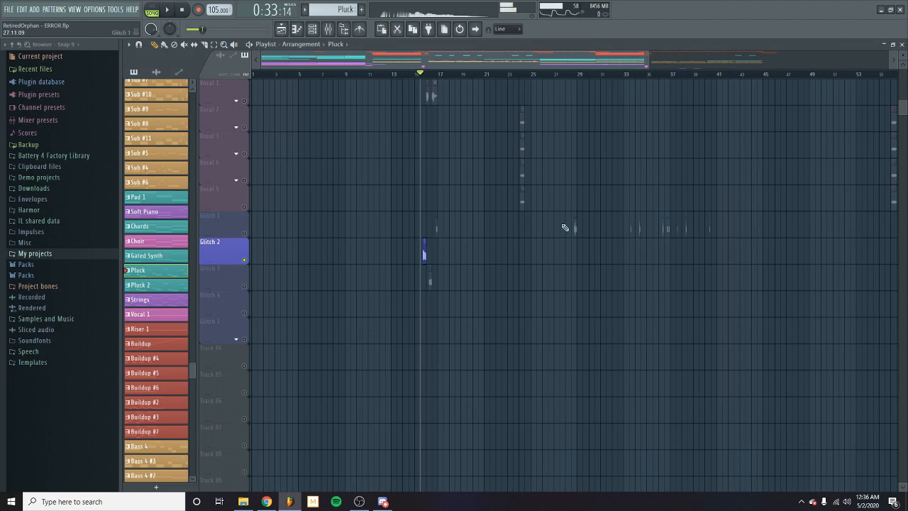
- View the Chords mixer track and its effects, stop all sound, and close the mixer
click(331, 33)
drag(343, 235, 30, 238)
click(401, 237)
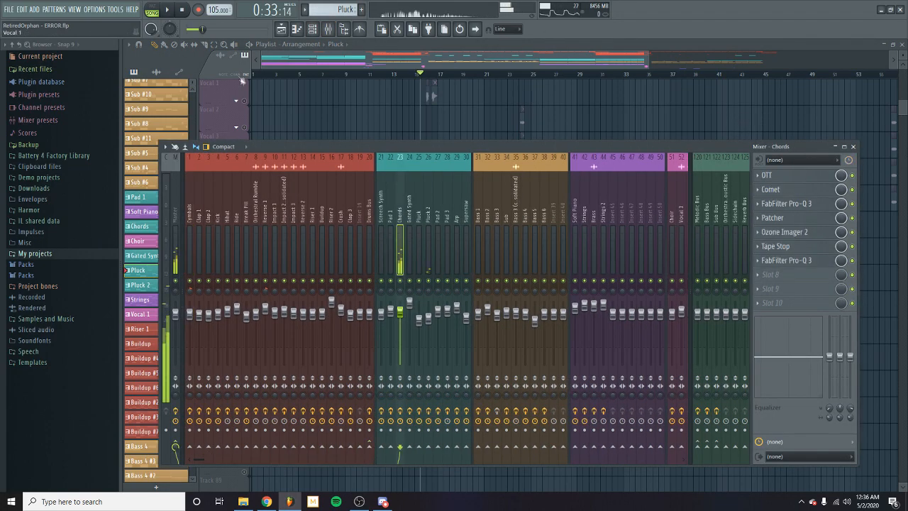
click(186, 11)
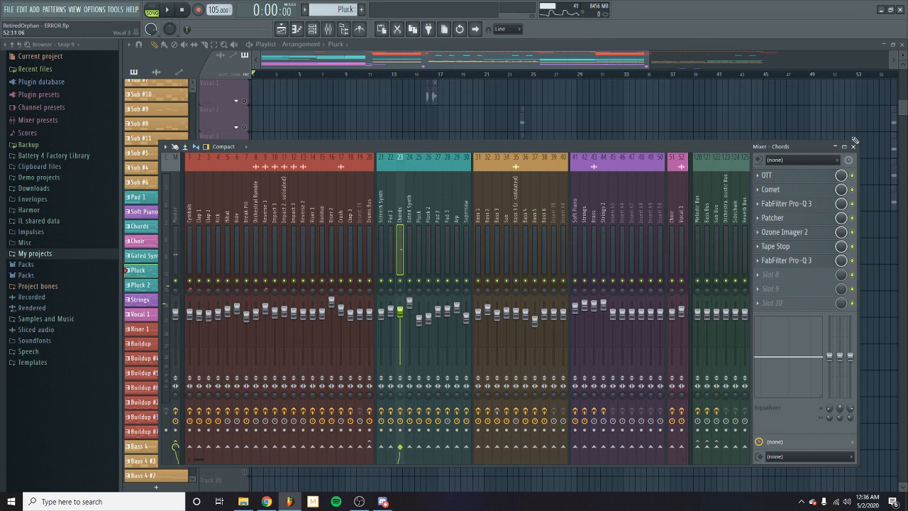
click(854, 147)
- Zoom the playlist in on the Glitch 2 clip before bar 16 and audition it soloed
click(423, 75)
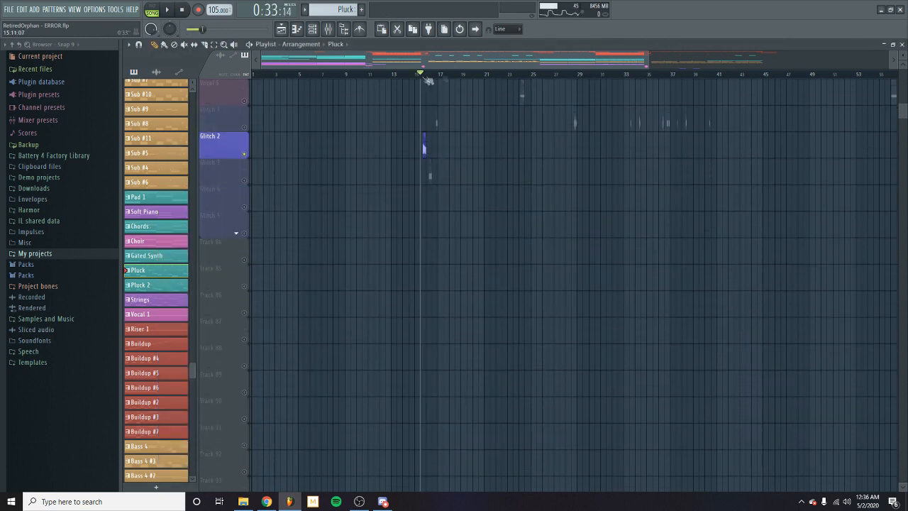
drag(648, 62, 371, 64)
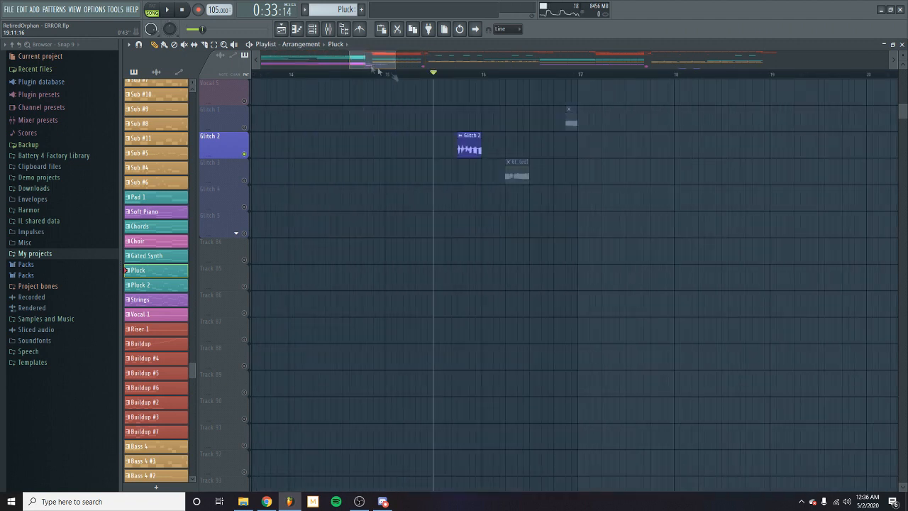
scroll(478, 111, up, 2)
key(space)
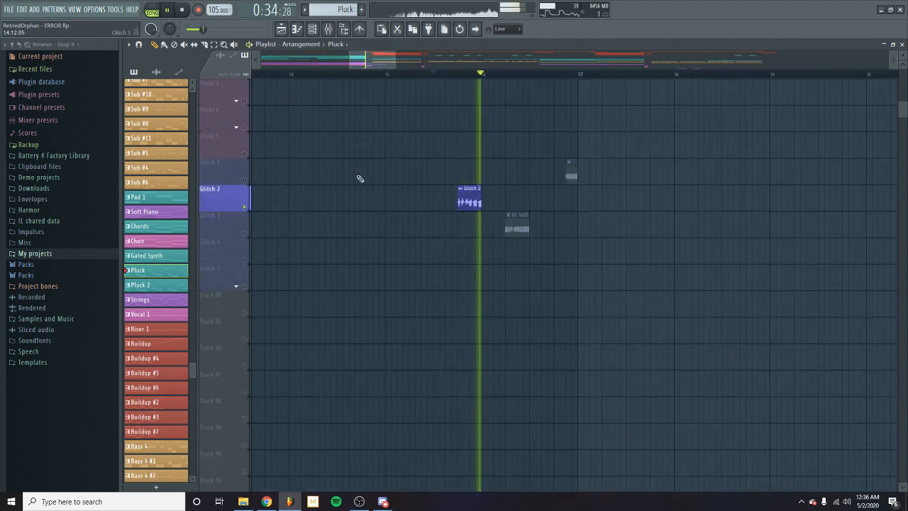
key(space)
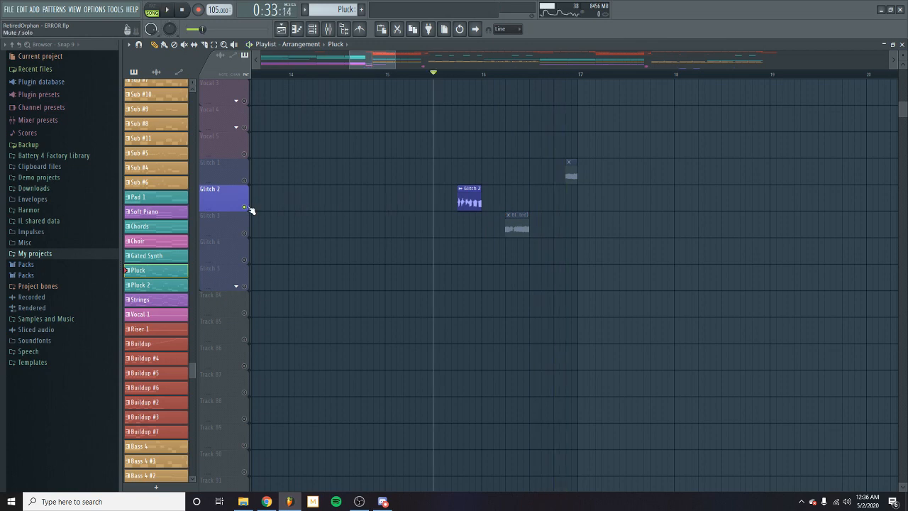
- Return Glitch 2 from solo and audition the vocal and glitch clips around bar 16 with all tracks active
scroll(442, 197, up, 5)
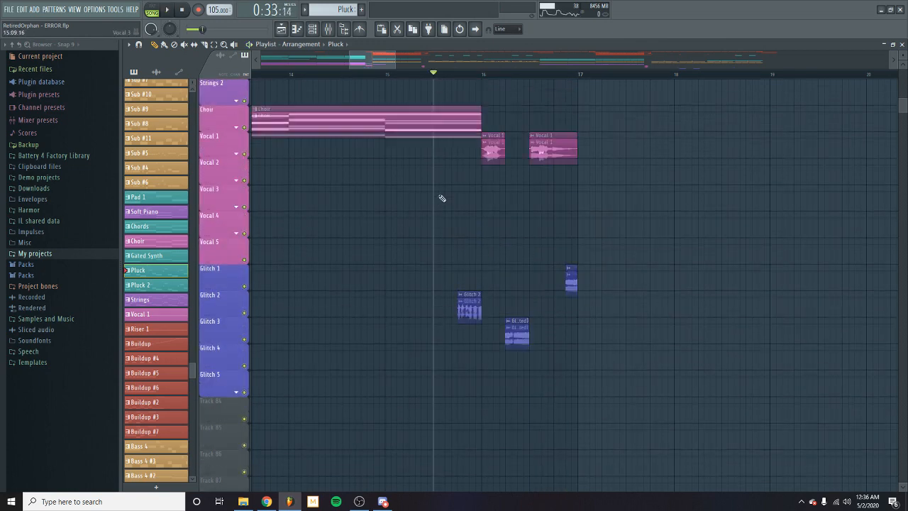
scroll(500, 218, down, 5)
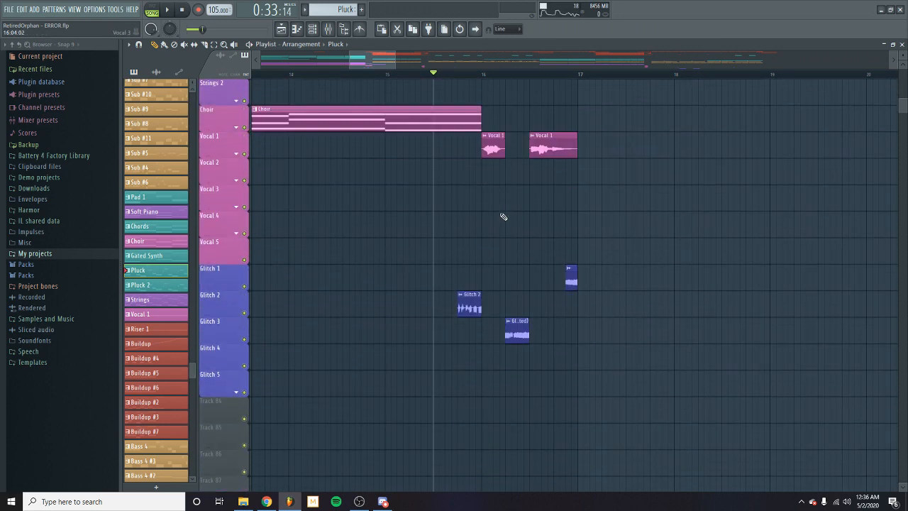
key(space)
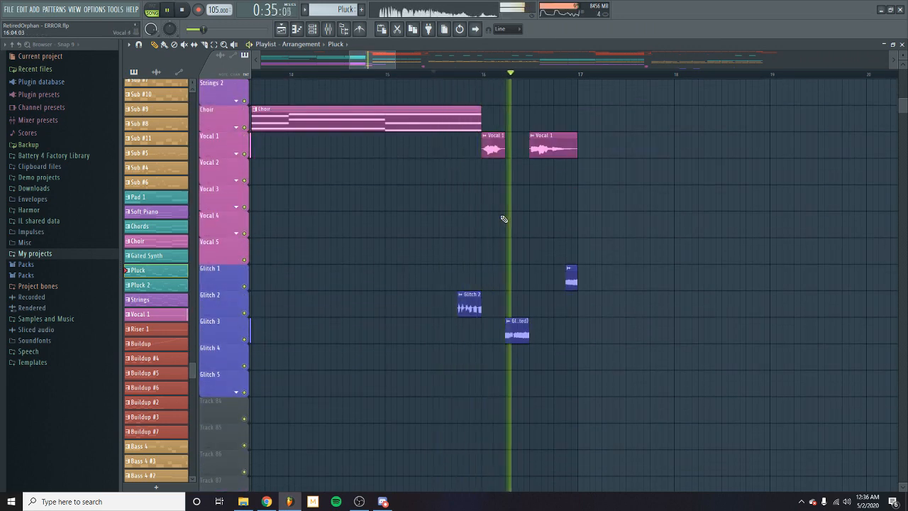
key(space)
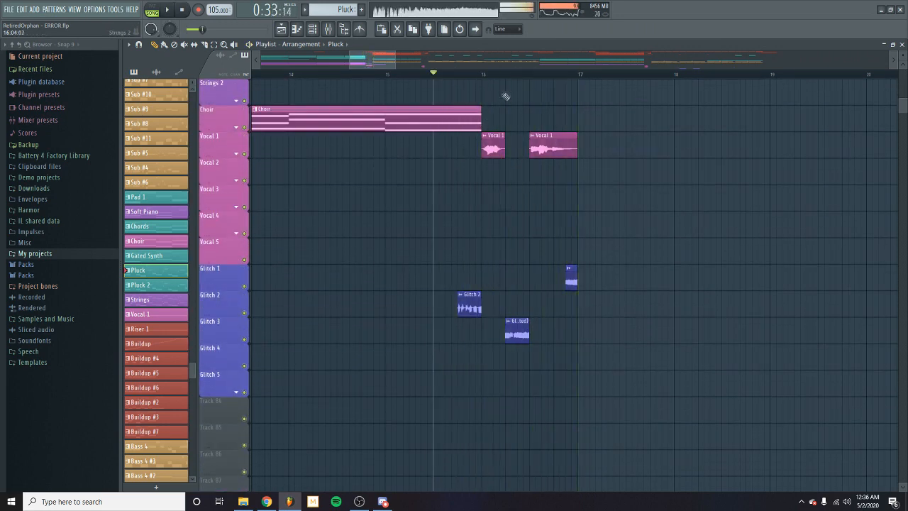
- Place the playhead at bar 16 and solo the Vocal 1 track together with its grouped Track 69
click(482, 75)
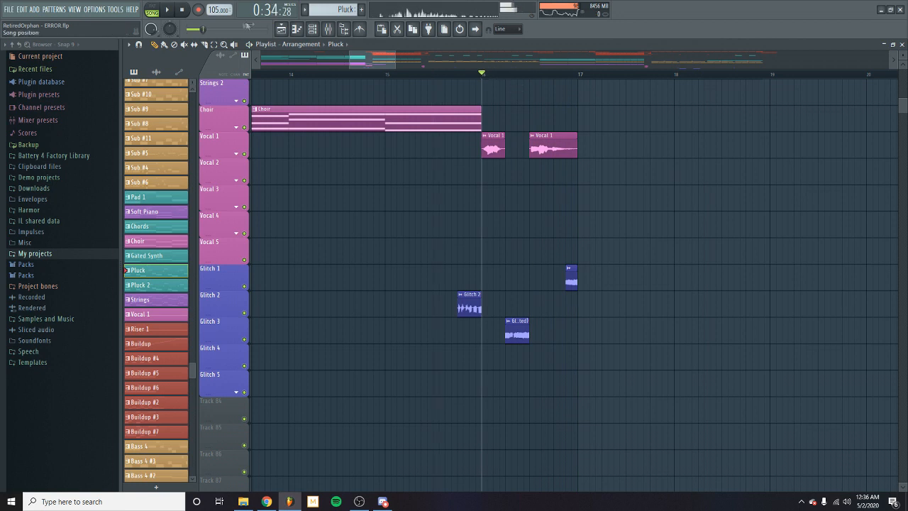
click(182, 10)
click(482, 75)
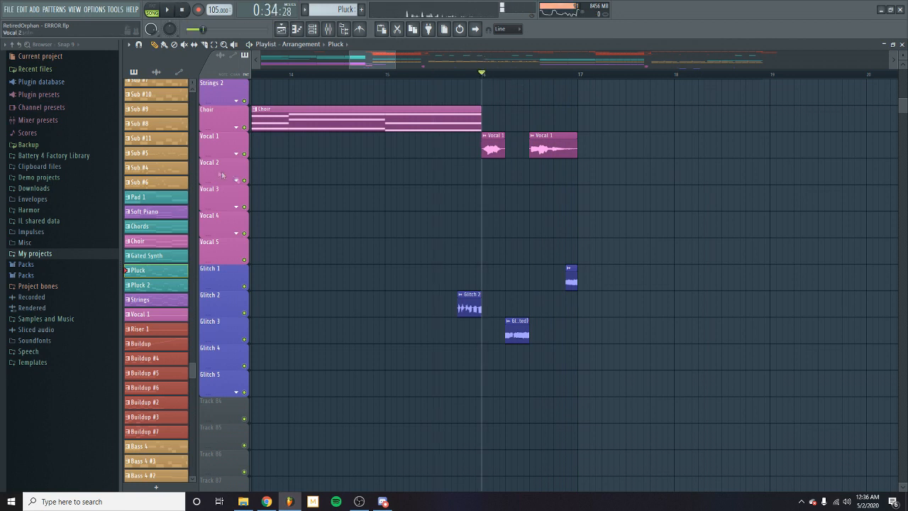
click(236, 154)
right_click(245, 154)
click(245, 180)
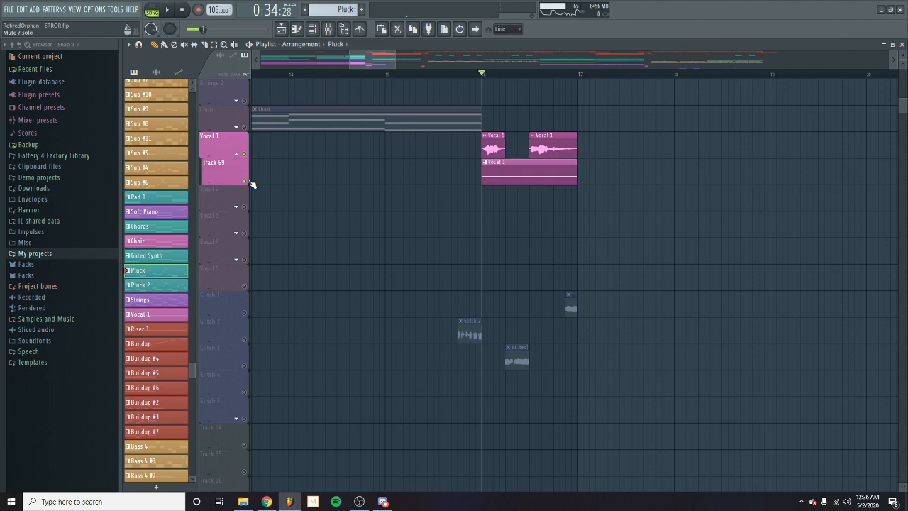
- View the Vocal 1 mixer track's effects while auditioning the soloed vocal from bar 16
key(F9)
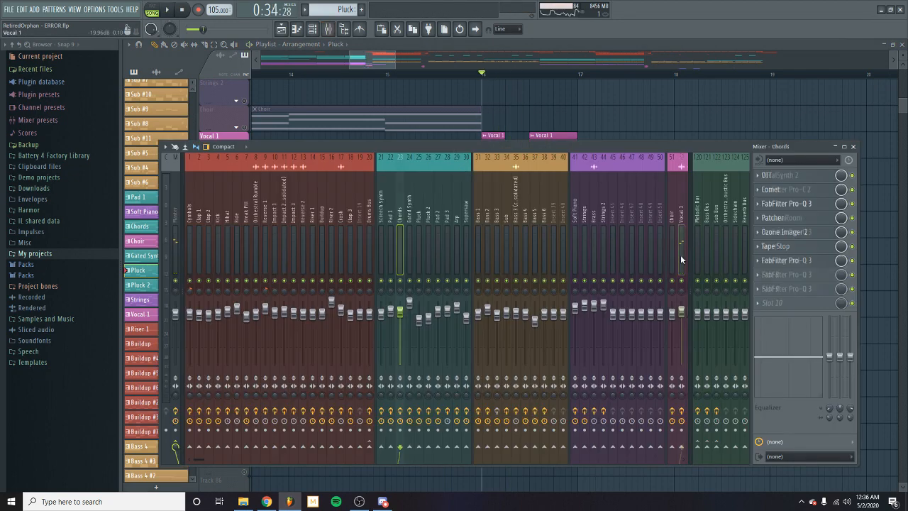
click(681, 260)
key(space)
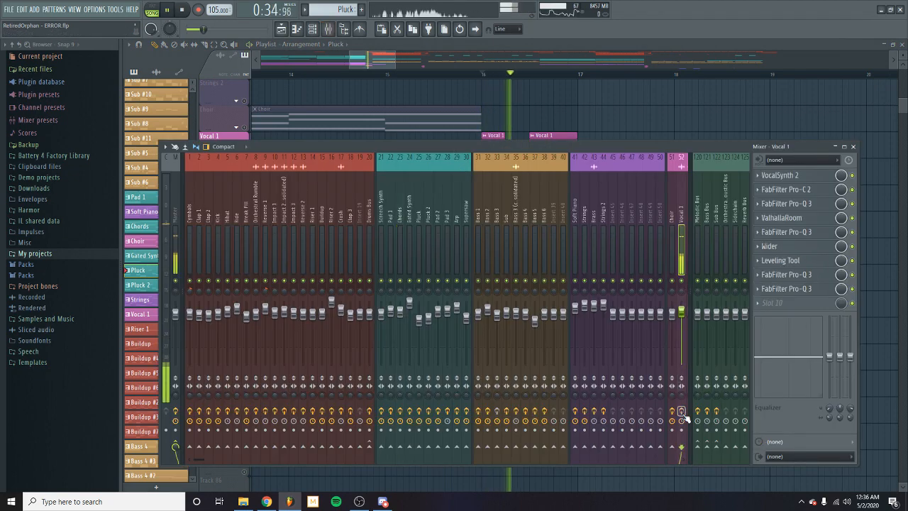
key(space)
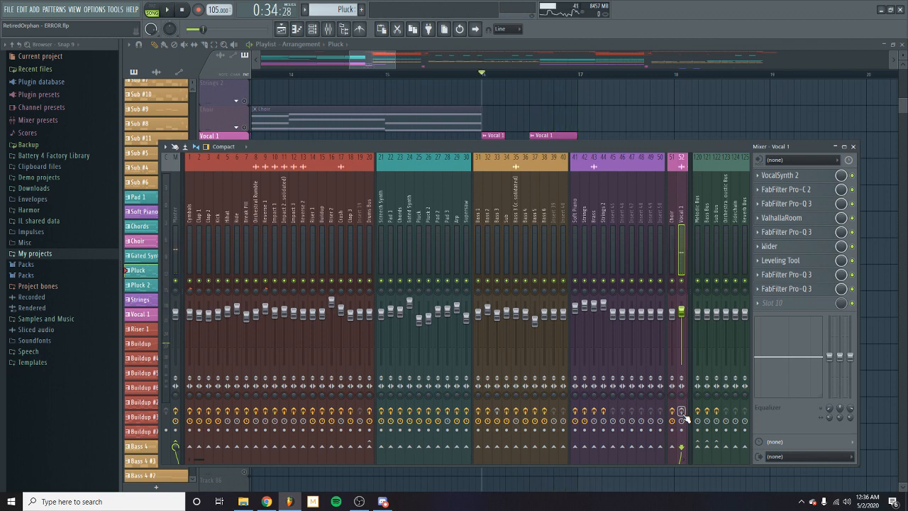
key(space)
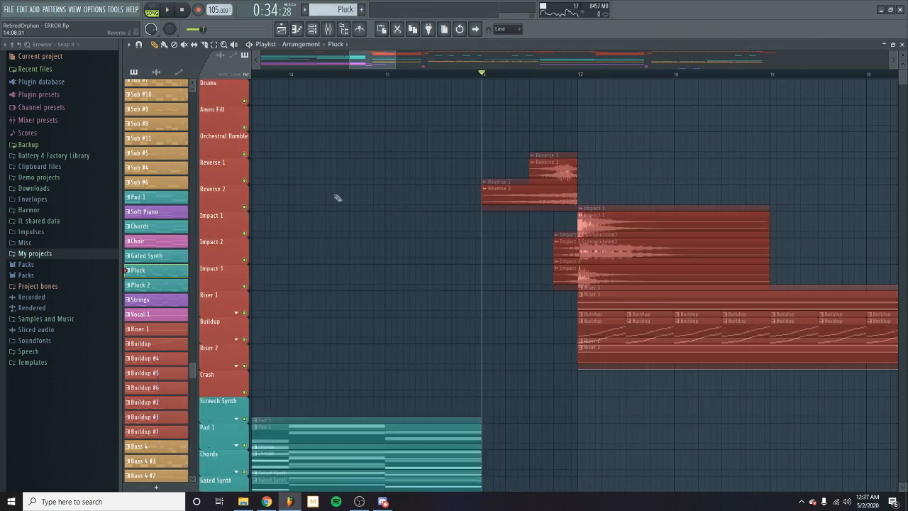
- Solo the Glitch 3 track, audition its clip between bars 16 and 17, and take the track out of solo
scroll(338, 198, down, 15)
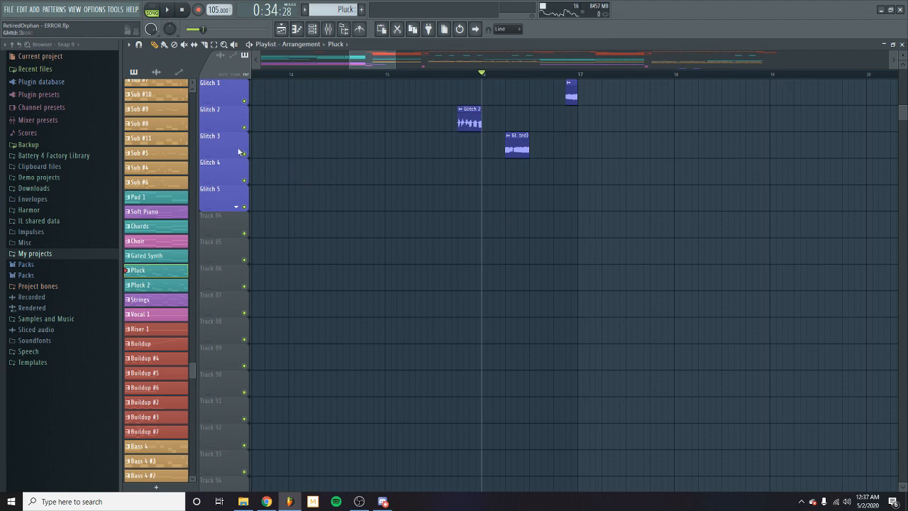
scroll(327, 157, up, 12)
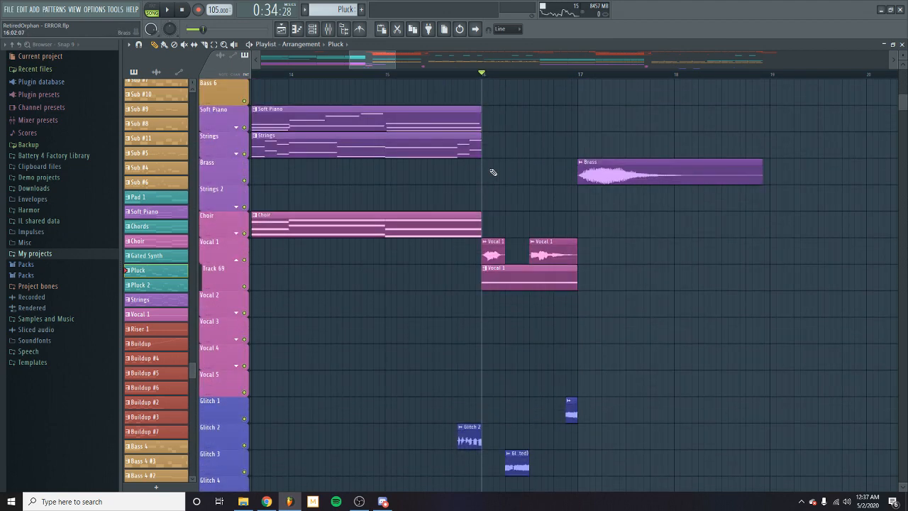
scroll(226, 272, down, 6)
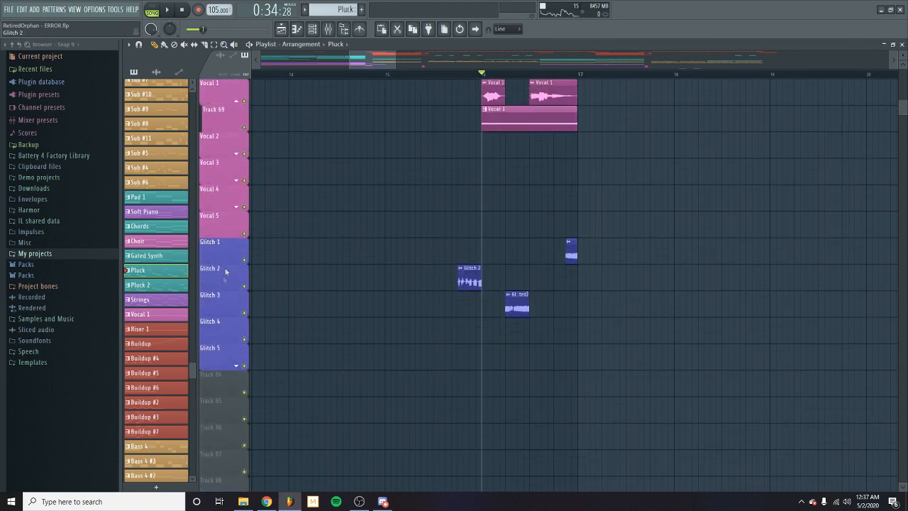
right_click(244, 314)
key(space)
key(space)
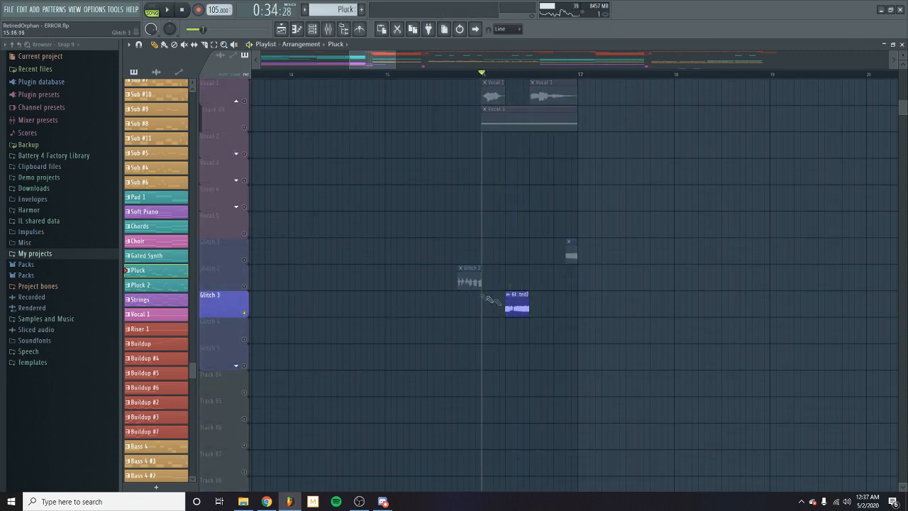
click(514, 295)
key(Escape)
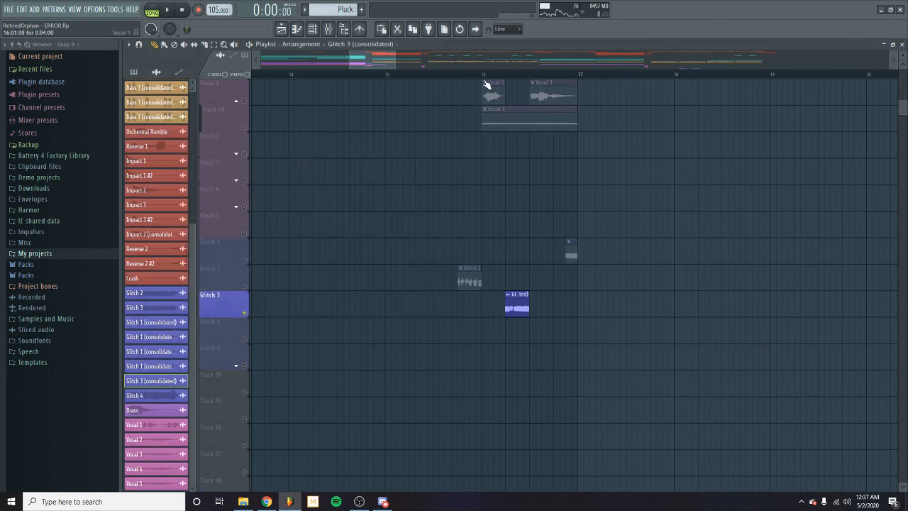
click(514, 80)
key(space)
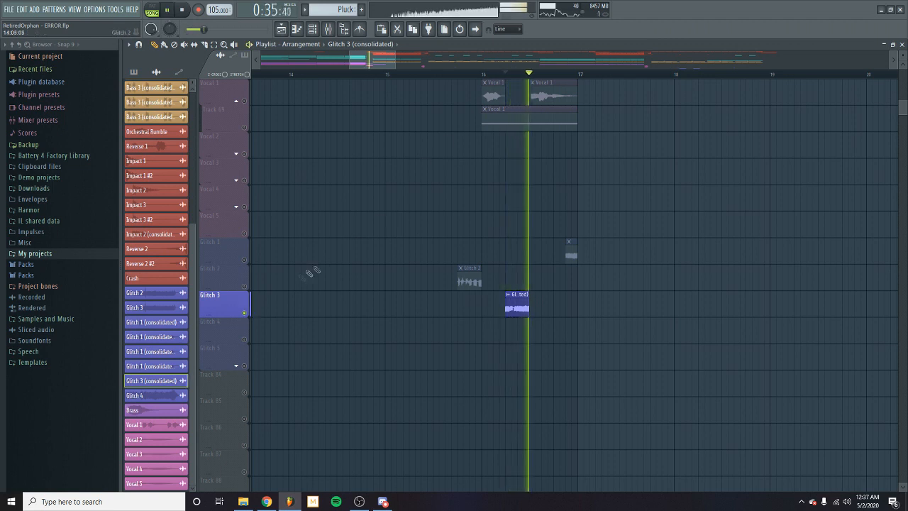
right_click(244, 313)
key(space)
- Place the playhead at the Glitch 1 clip before bar 17, audition the track soloed, and unsolo it
click(565, 73)
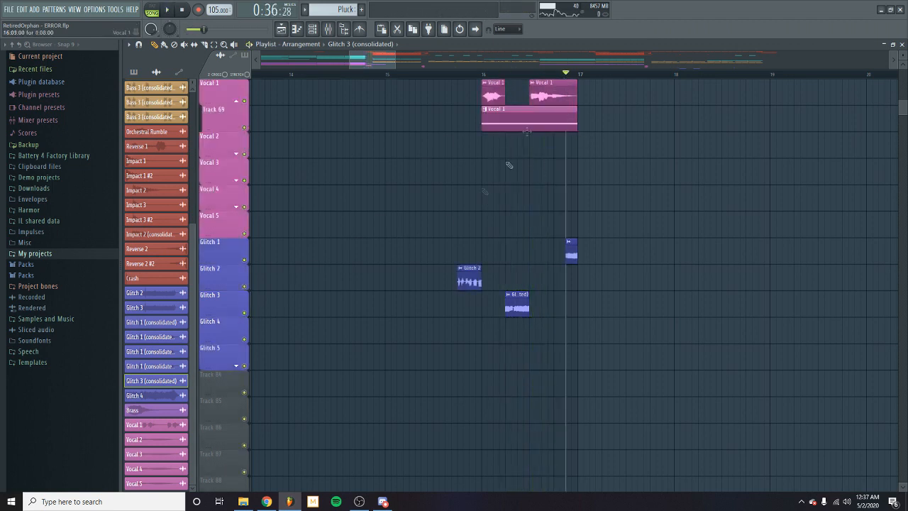
right_click(245, 261)
key(space)
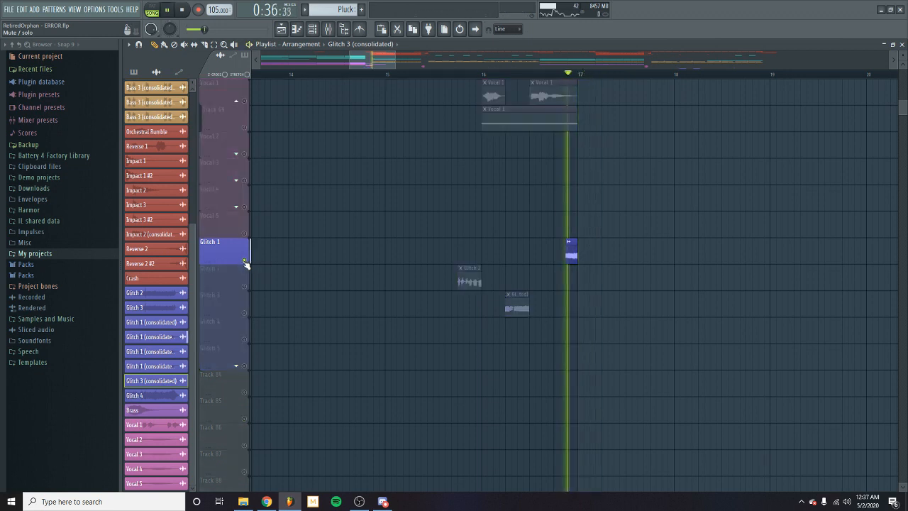
right_click(244, 260)
key(space)
- Mute the Glitch 1 and Glitch 3 tracks and audition the vocal section from bar 16 without them
click(486, 75)
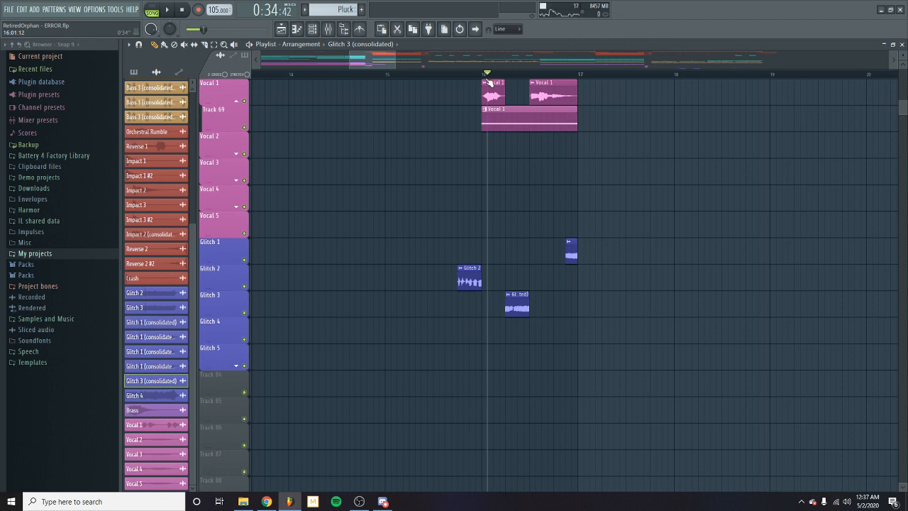
click(482, 76)
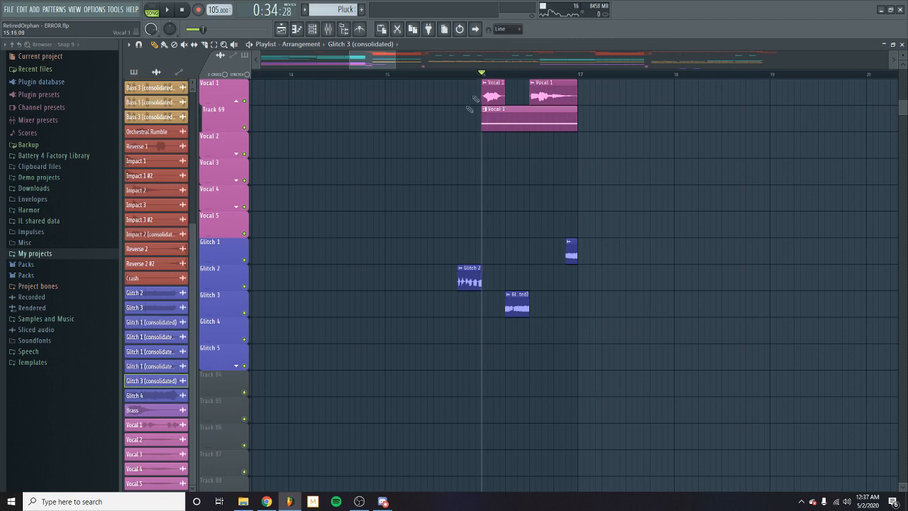
click(244, 313)
click(244, 260)
key(space)
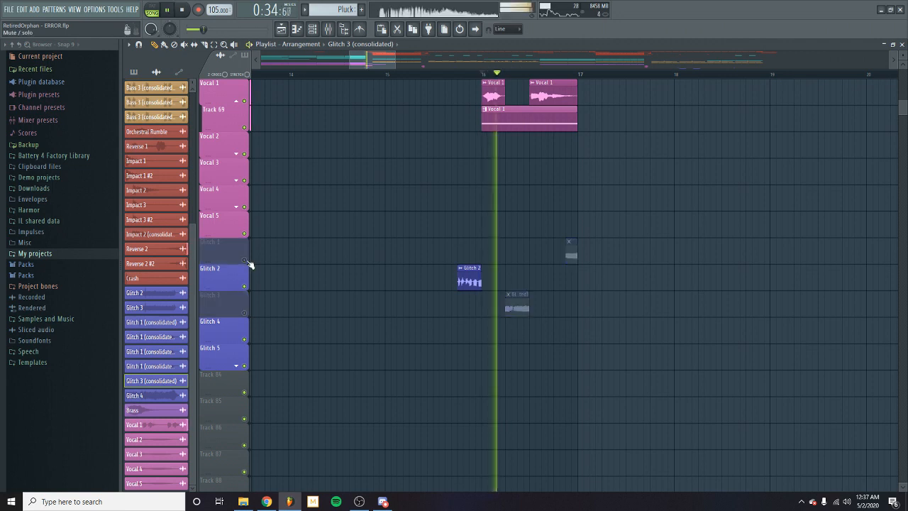
key(space)
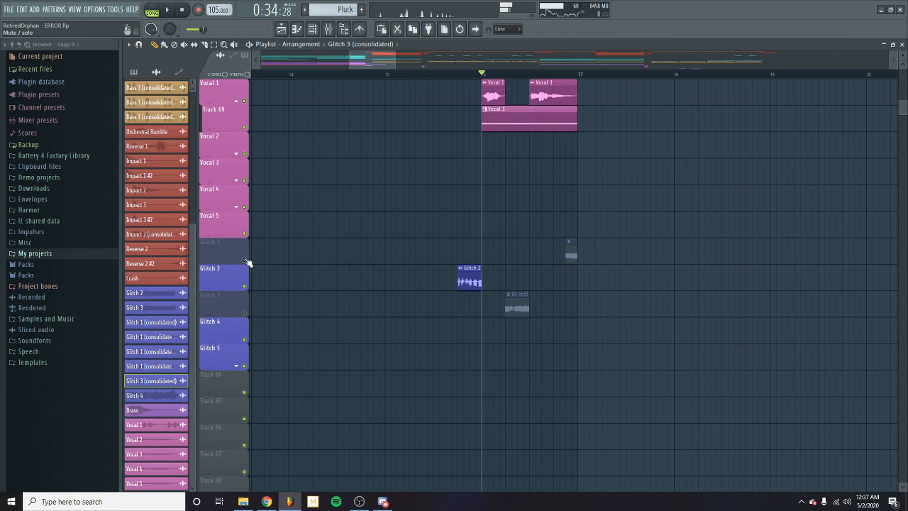
- Unmute Glitch 1 and Glitch 3 and play from bar 16 into the buildup, following the pad, bass and brass tracks
click(245, 261)
click(248, 307)
key(space)
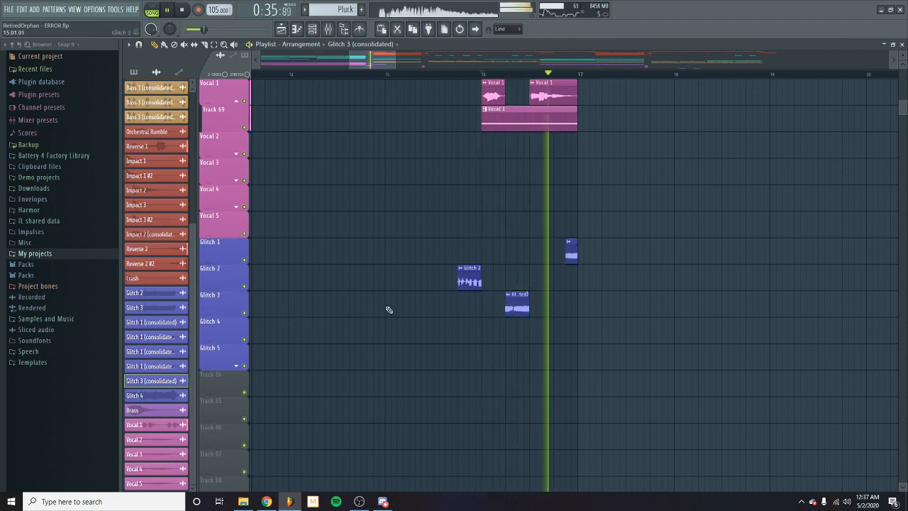
scroll(476, 268, up, 5)
scroll(476, 268, up, 15)
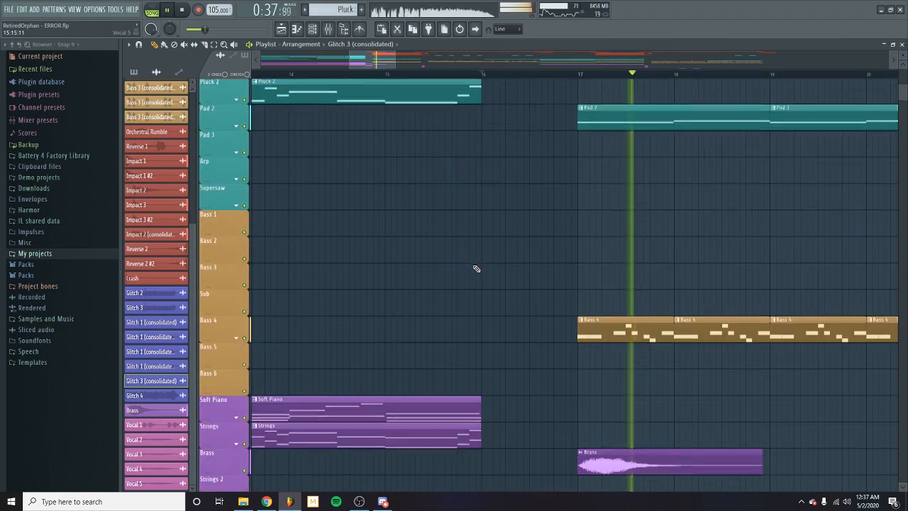
scroll(476, 269, down, 10)
scroll(476, 269, down, 2)
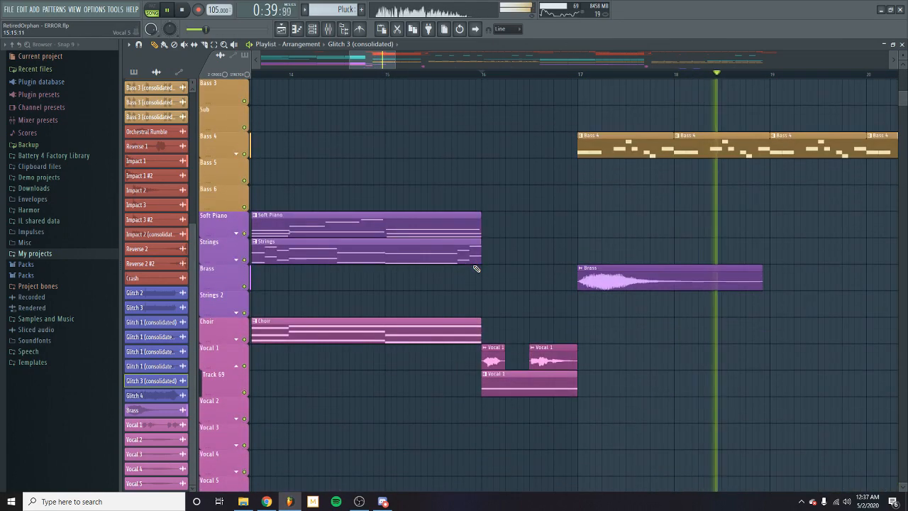
key(space)
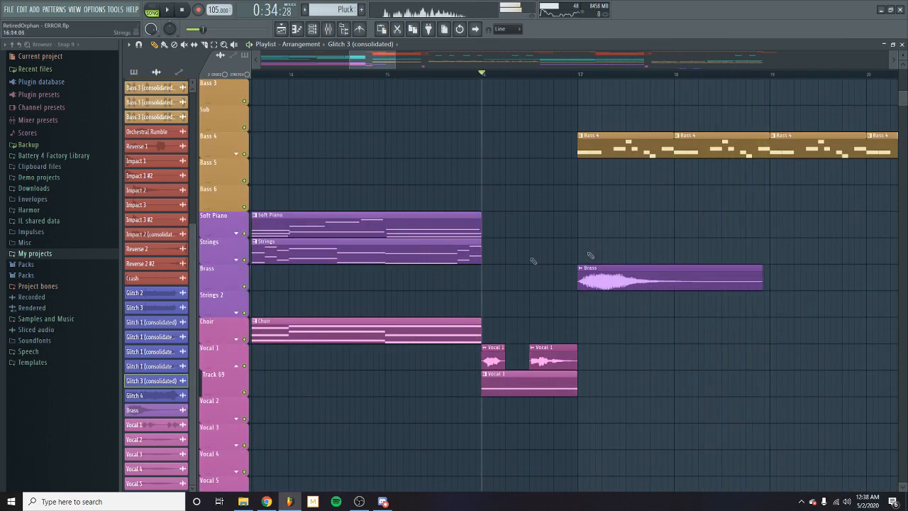
- Solo the Vocal 1 track in the mixer and audition it from bar 16 with the playlist in view
scroll(653, 241, up, 9)
scroll(648, 254, down, 10)
scroll(648, 253, down, 5)
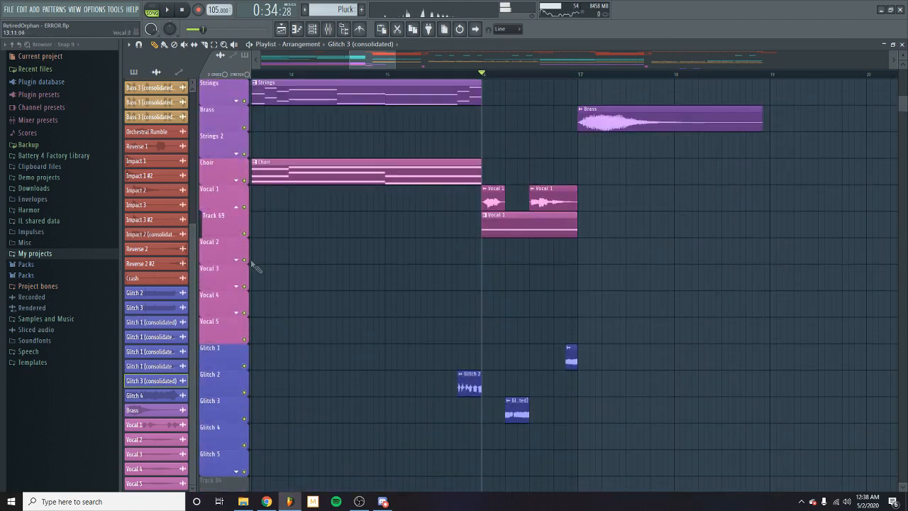
click(328, 28)
click(578, 270)
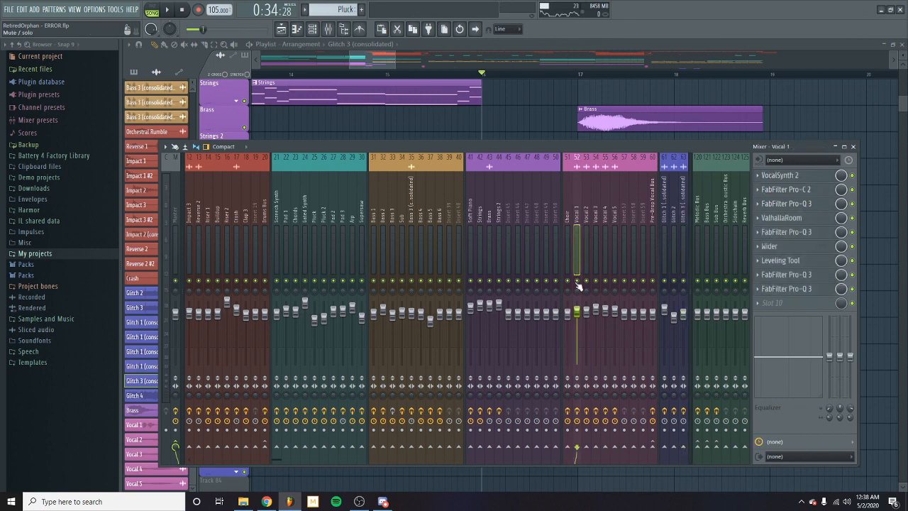
right_click(577, 284)
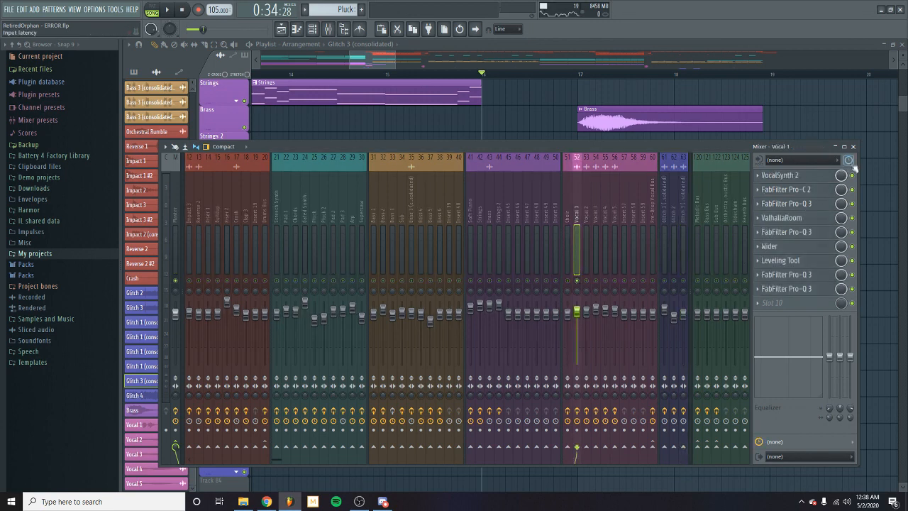
click(854, 147)
key(space)
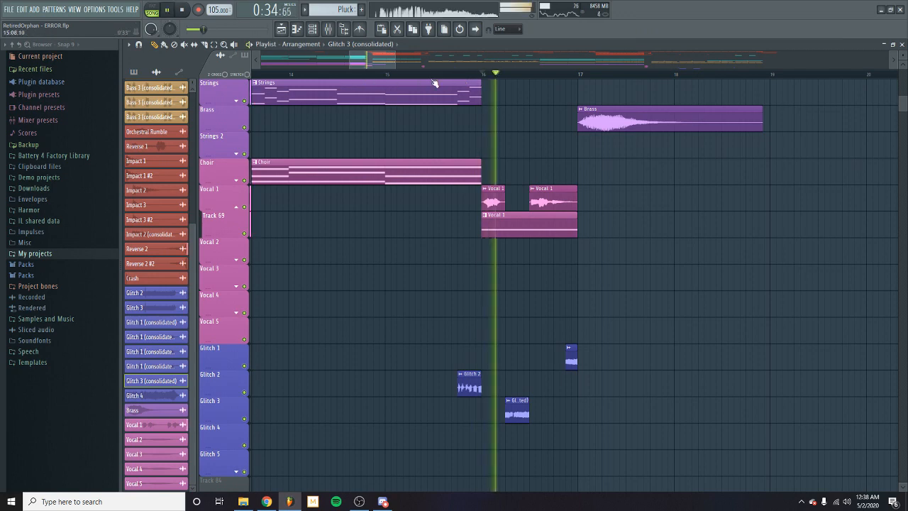
- Bypass every Vocal 1 effect except VocalSynth 2 and audition the vocal with that plugin open
click(328, 28)
key(space)
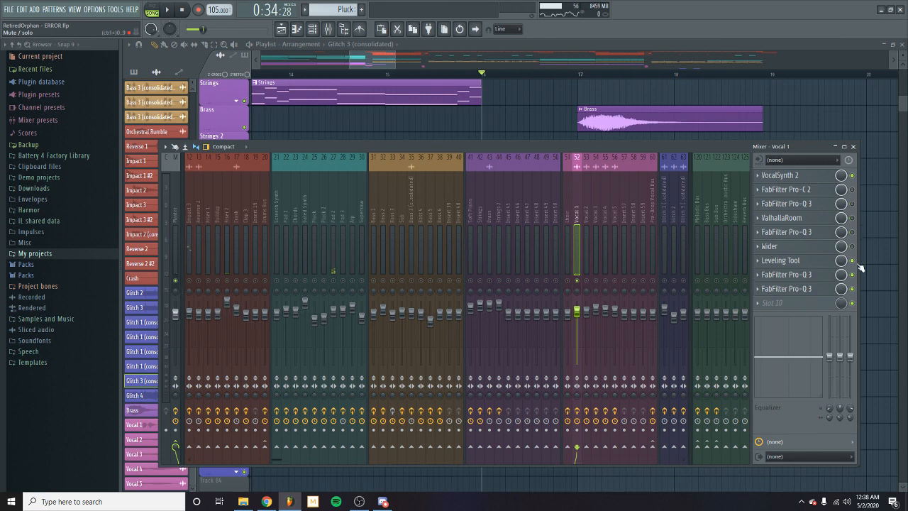
click(781, 176)
key(space)
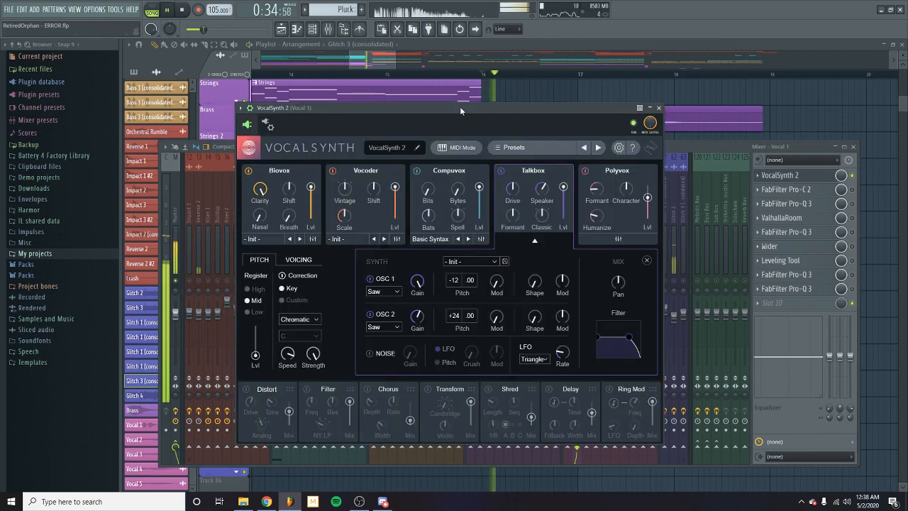
- Stop playback and inspect the Biovox, Vocoder and Compuvox module settings in VocalSynth 2
click(460, 171)
key(space)
click(380, 180)
click(301, 170)
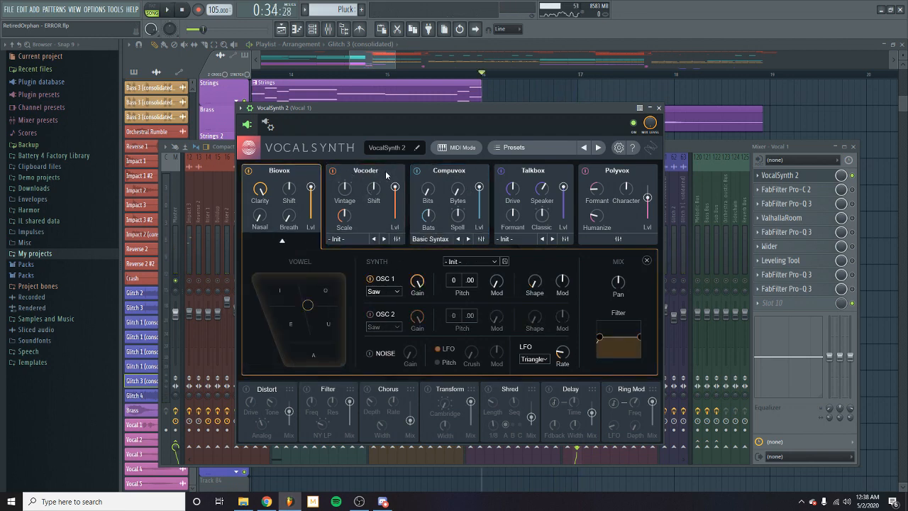
click(387, 176)
click(468, 172)
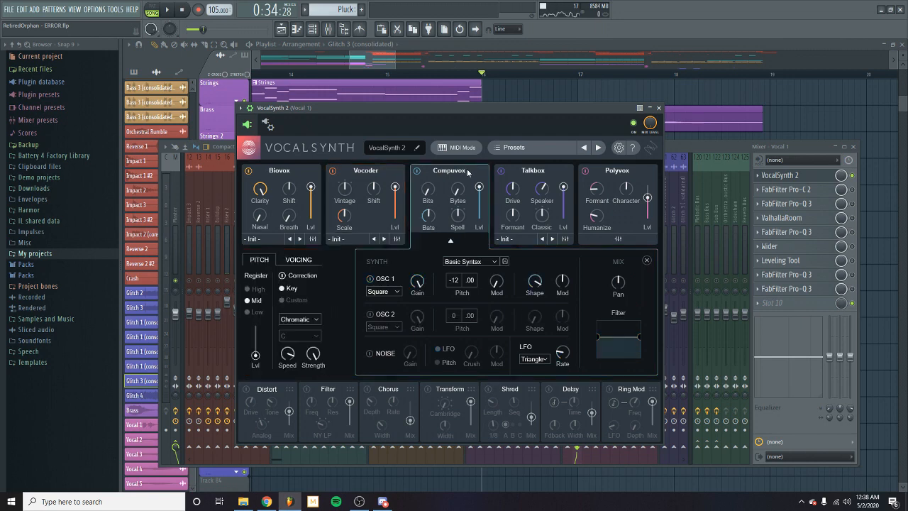
- Inspect the Talkbox and Polyvox modules in VocalSynth 2, audition the vocal, and close the plugin
click(531, 172)
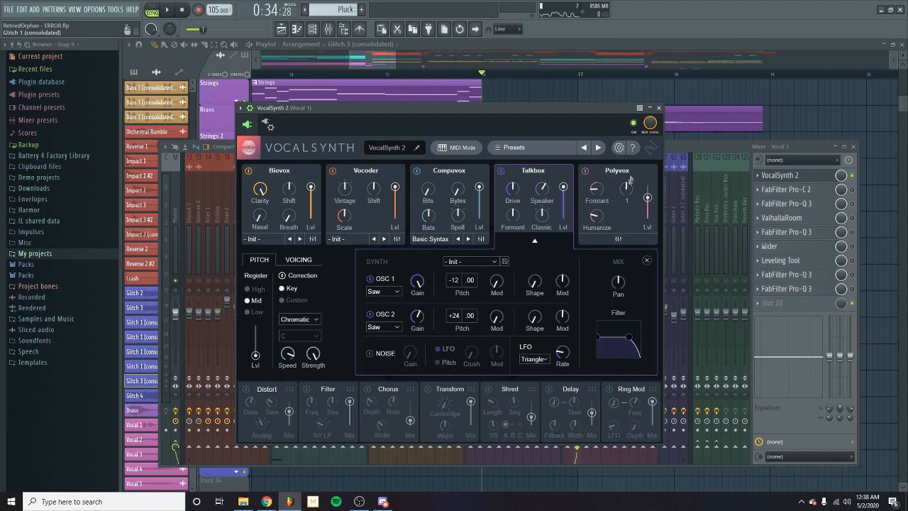
click(629, 171)
key(space)
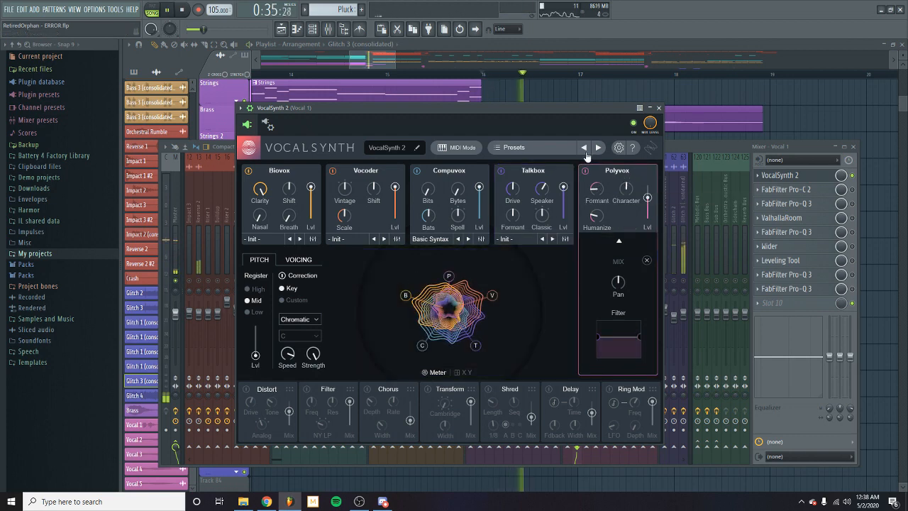
key(space)
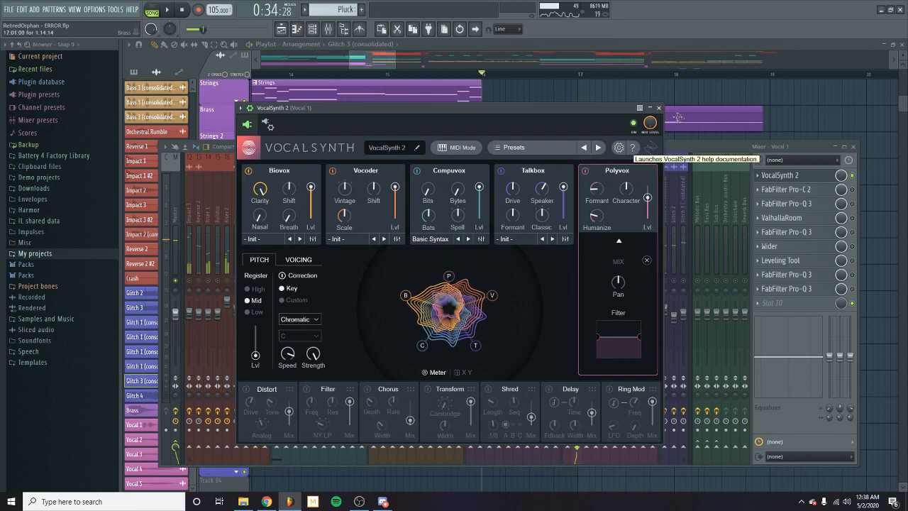
click(659, 108)
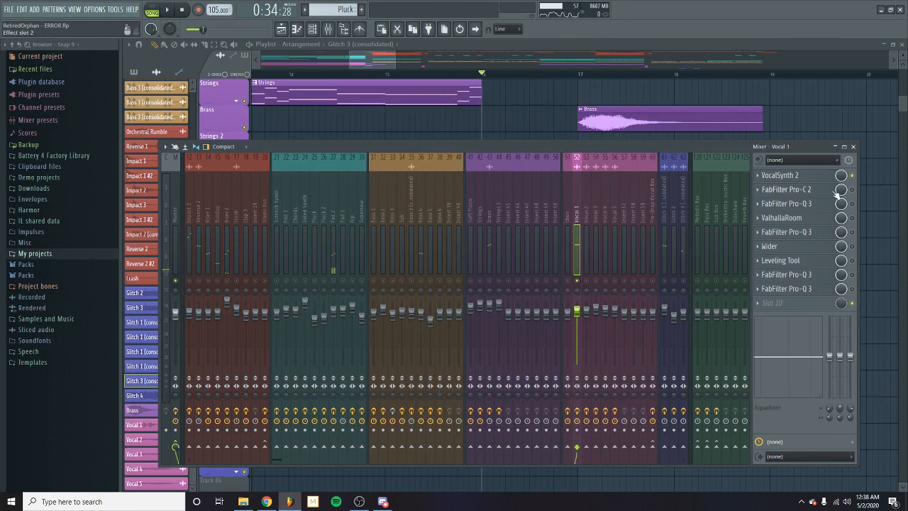
- Enable FabFilter Pro-C 2 on Vocal 1 and audition the vocal while viewing its compression settings
click(786, 189)
key(space)
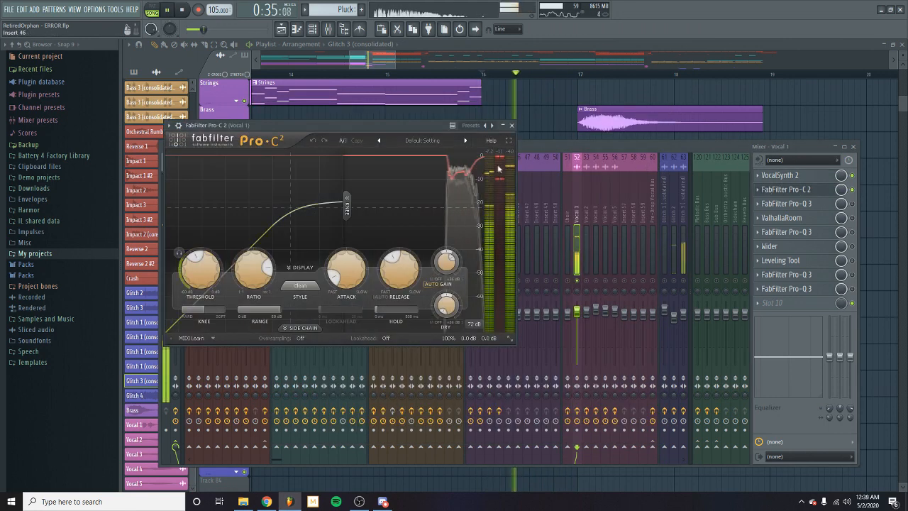
click(512, 126)
key(space)
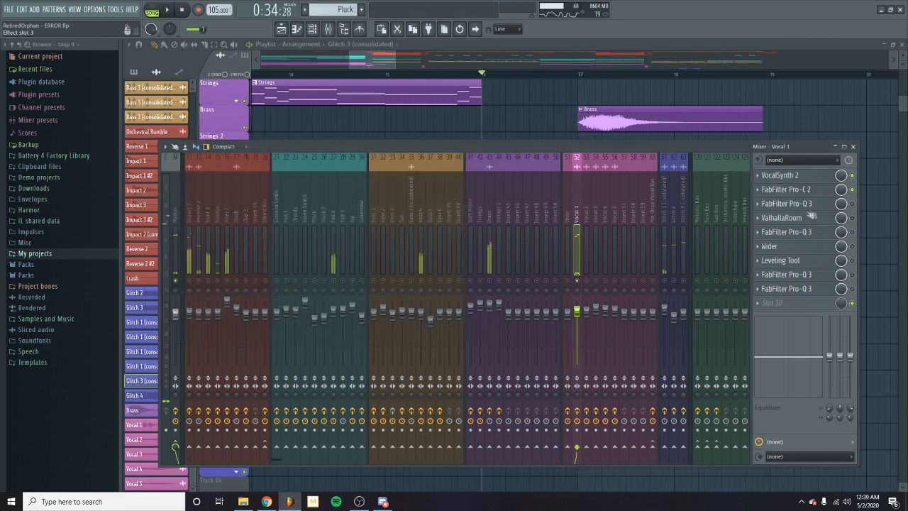
- Enable the FabFilter Pro-Q 3 directly after Pro-C 2, inspect its EQ curve, and audition the vocal through it
click(786, 204)
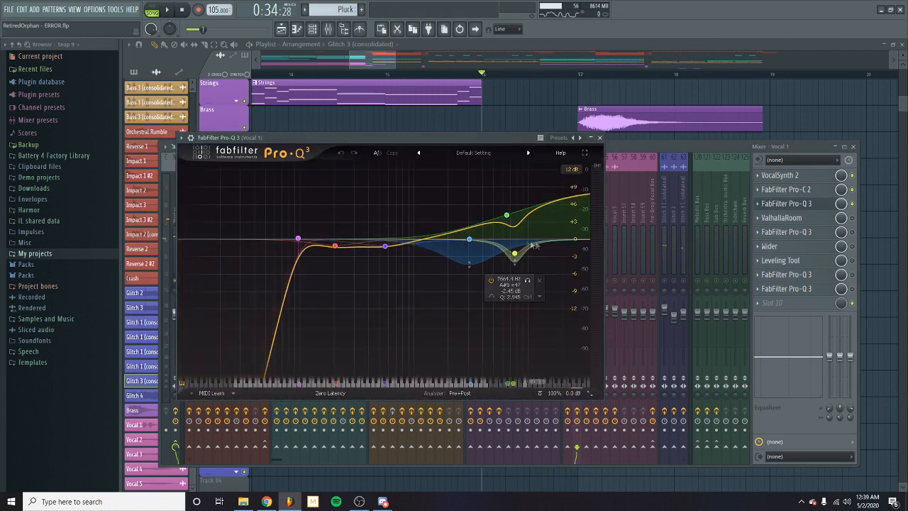
key(space)
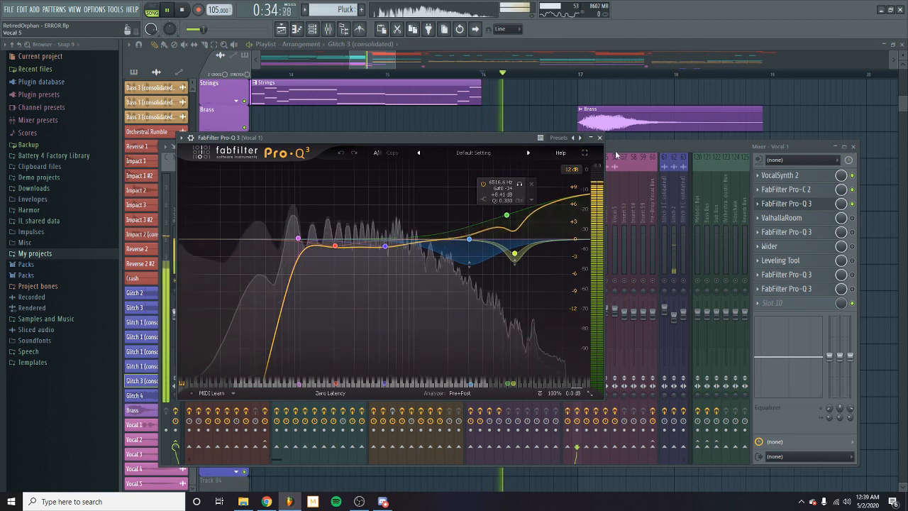
click(599, 138)
key(space)
- Enable ValhallaRoom on Vocal 1, audition the vocal with the reverb, review its settings, and close it
click(818, 222)
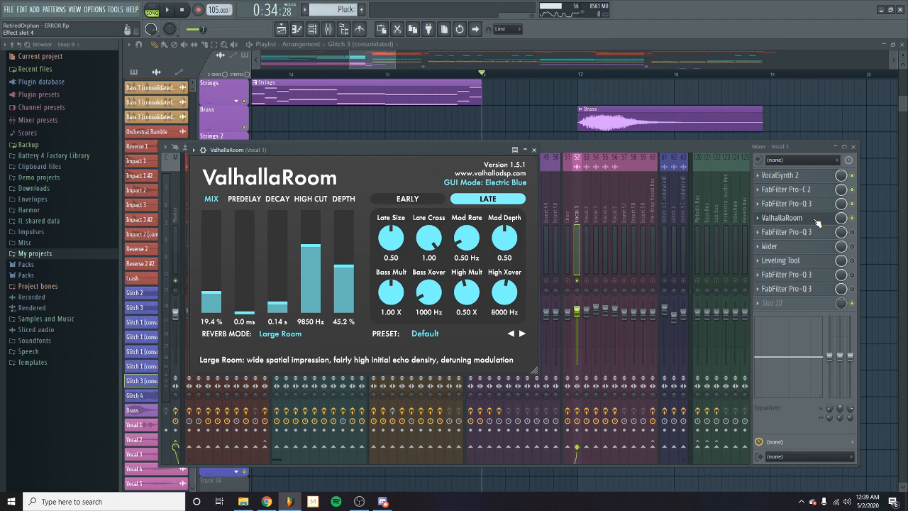
key(space)
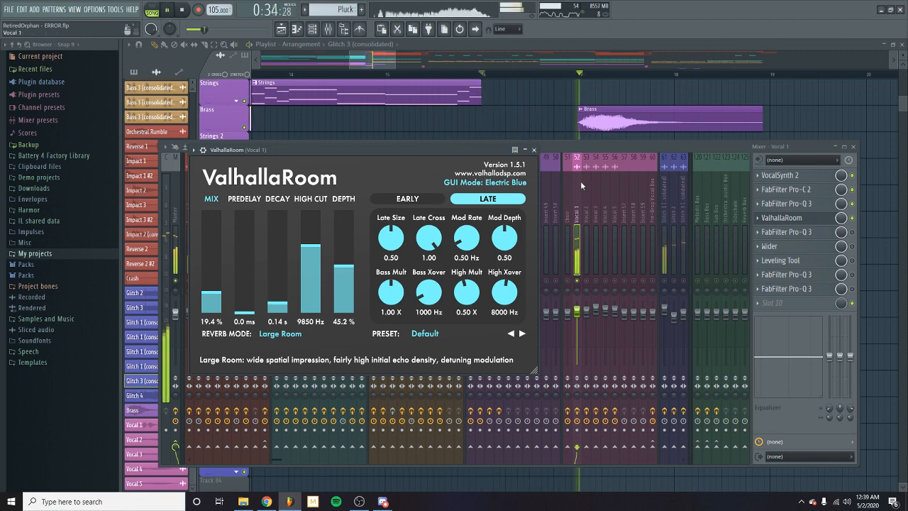
key(space)
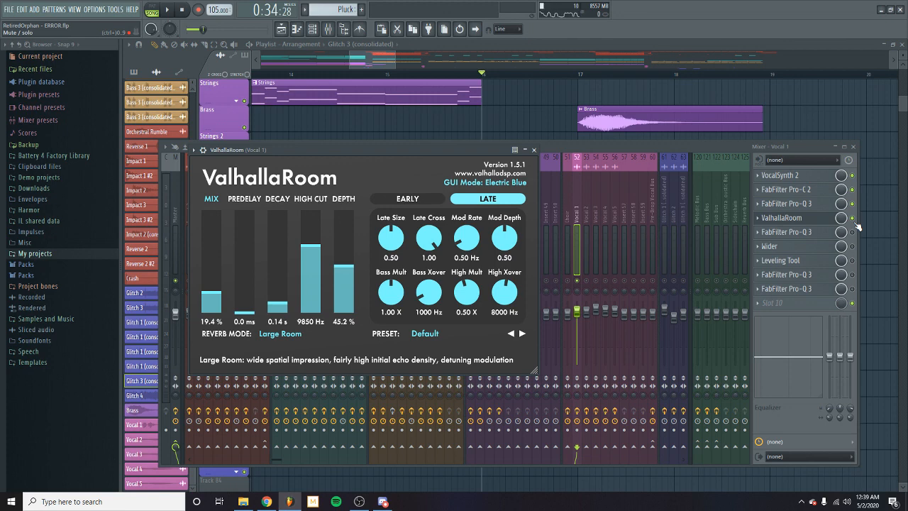
key(Escape)
- Enable the FabFilter Pro-Q 3 following ValhallaRoom, play the vocal, and inspect its low-cut curve
key(space)
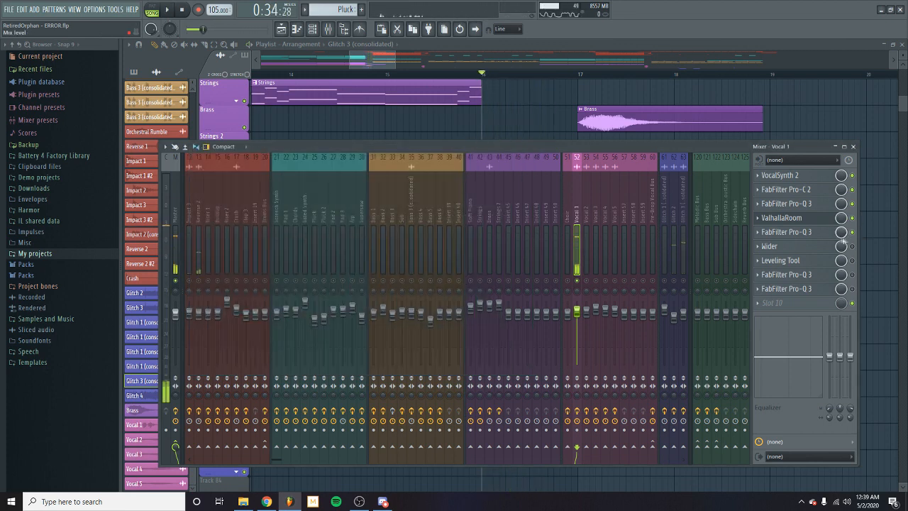
click(781, 232)
key(space)
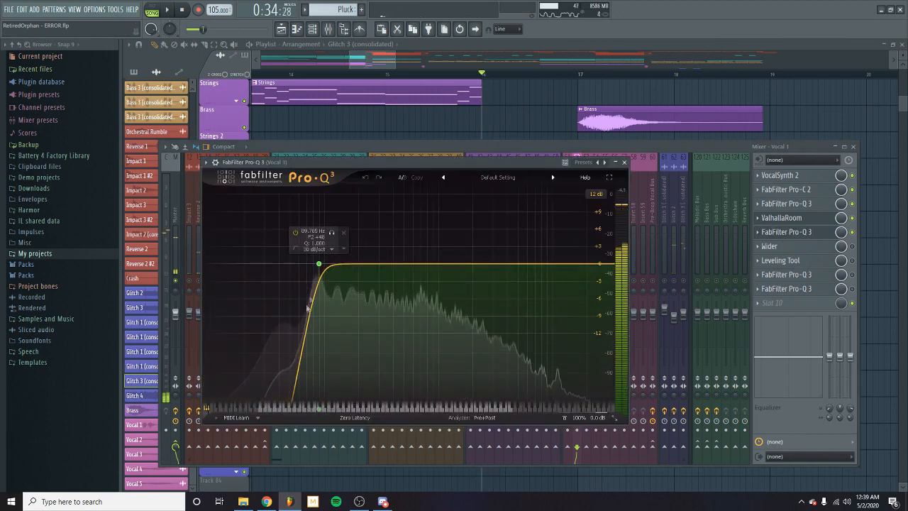
click(624, 162)
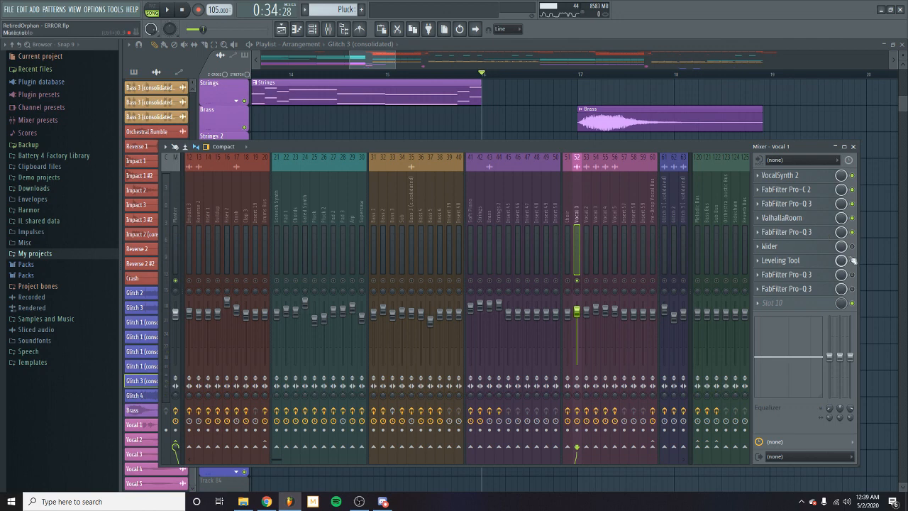
- Enable Wider on Vocal 1 and audition the vocal with the widening plugin open
click(780, 246)
key(space)
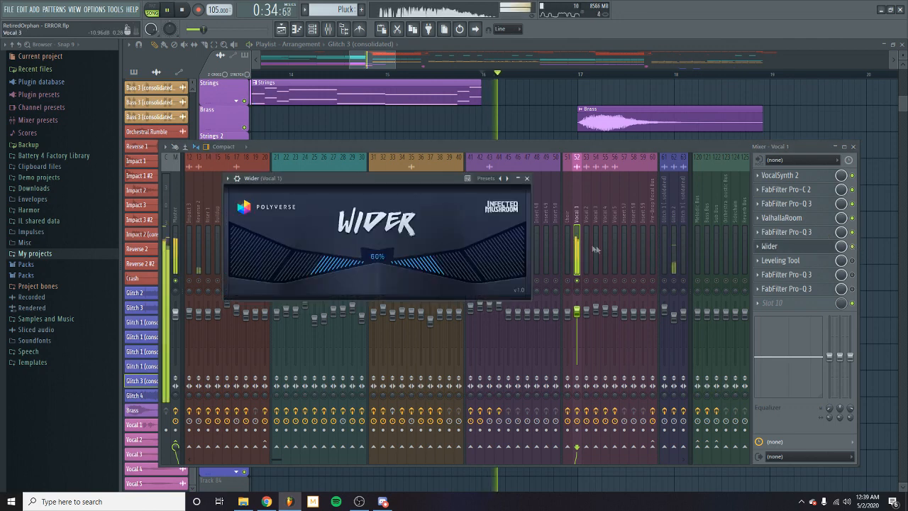
key(space)
click(527, 178)
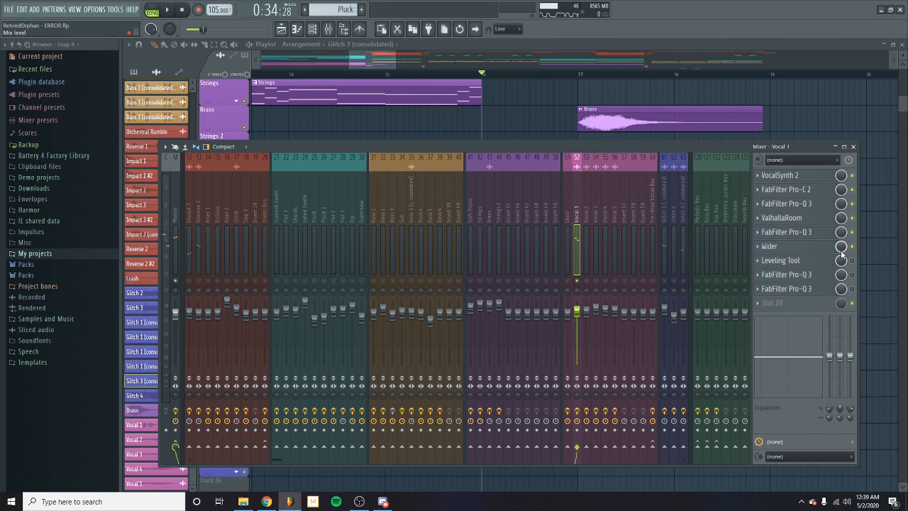
- Enable the Leveling Tool on Vocal 1, audition the vocal through it, and reposition its window clear of the channel list
click(780, 261)
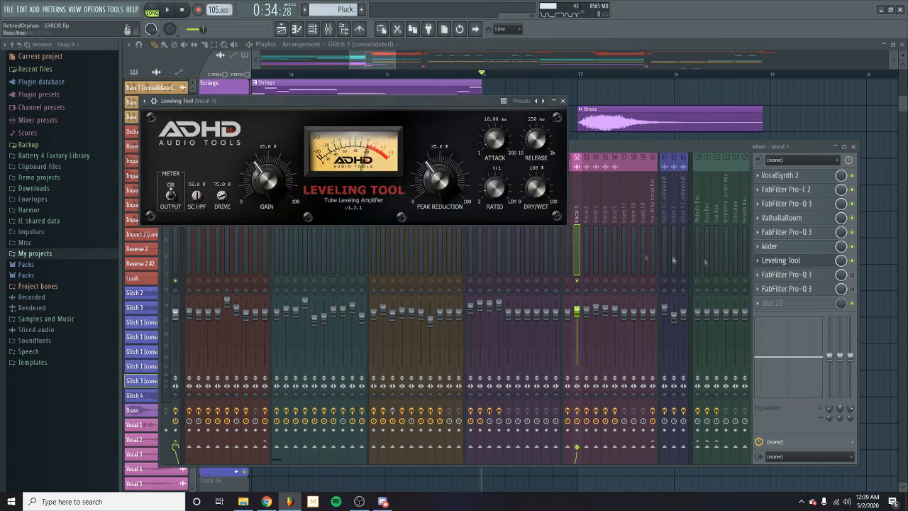
key(space)
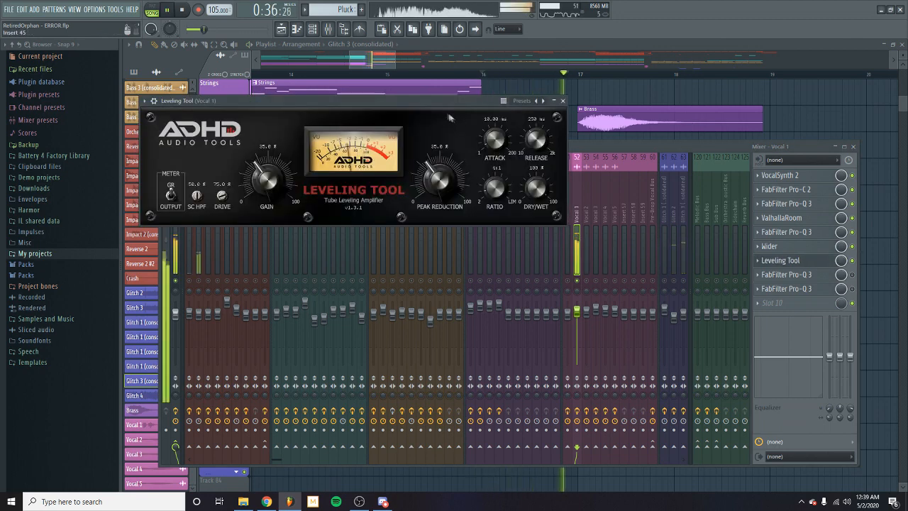
key(space)
drag(287, 166, 466, 200)
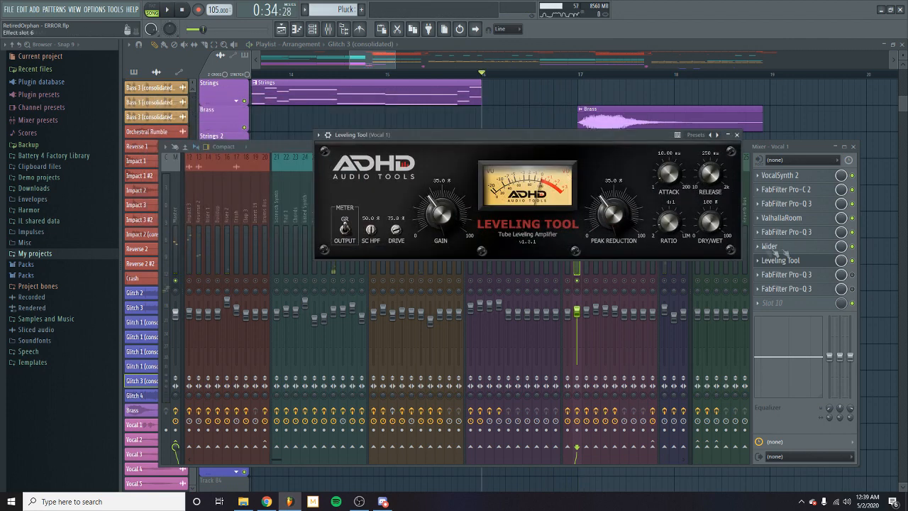
- Recheck the Leveling Tool's effect by toggling it and replaying the vocal from bar 16, and close its window
click(855, 262)
key(space)
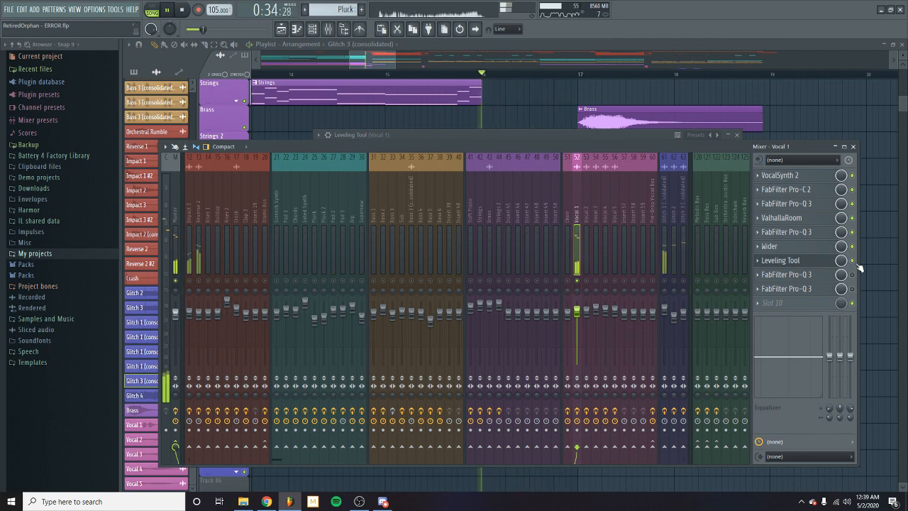
click(823, 262)
click(824, 262)
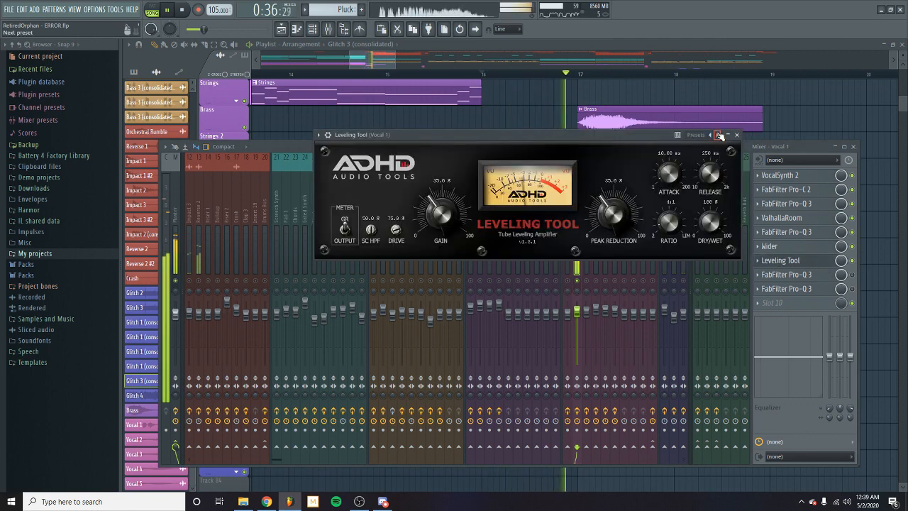
click(823, 262)
key(space)
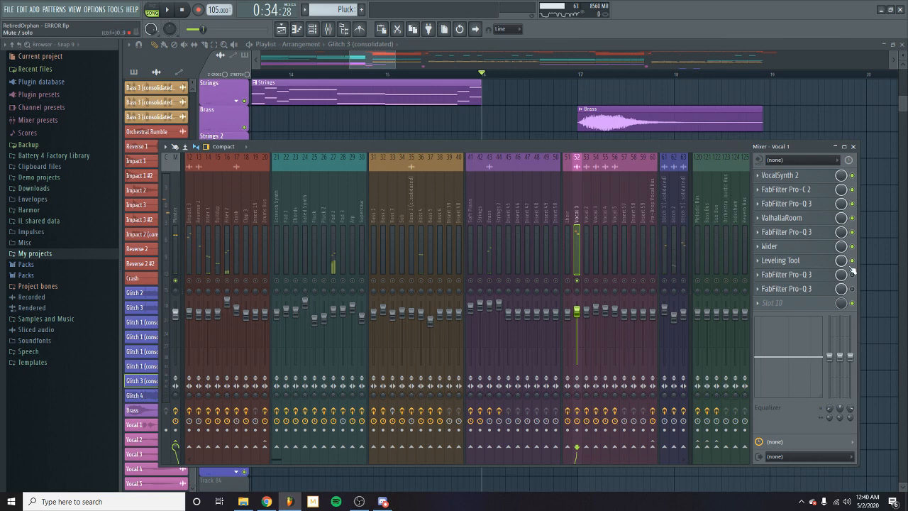
- Enable the FabFilter Pro-Q 3 after the Leveling Tool and audition the vocal while examining its low-cut and high-shelf bands
click(824, 274)
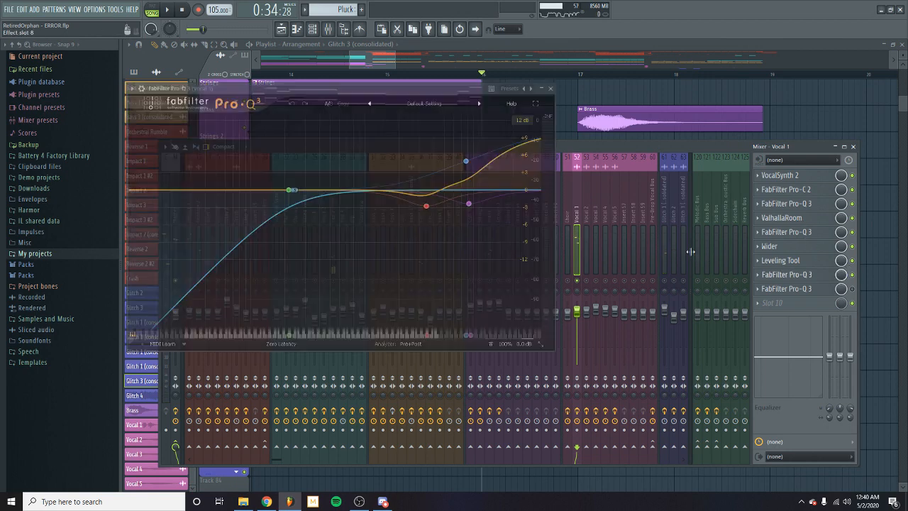
key(space)
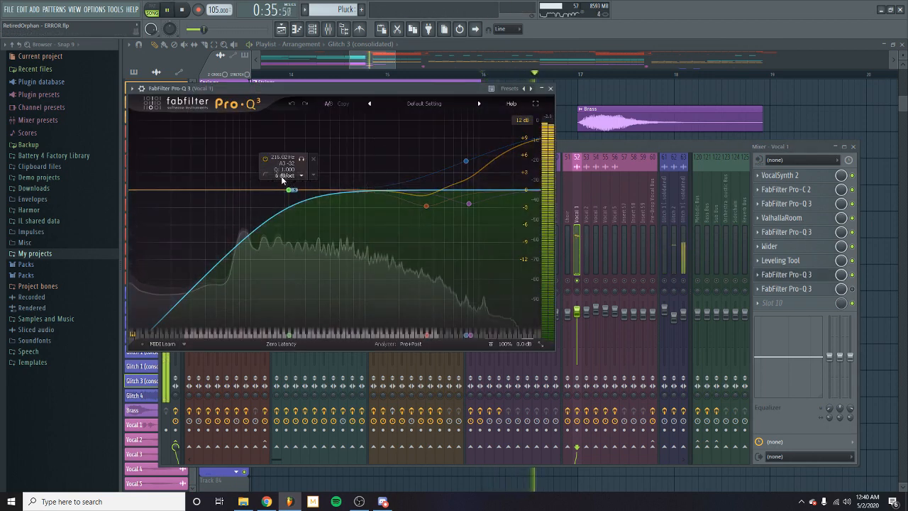
key(space)
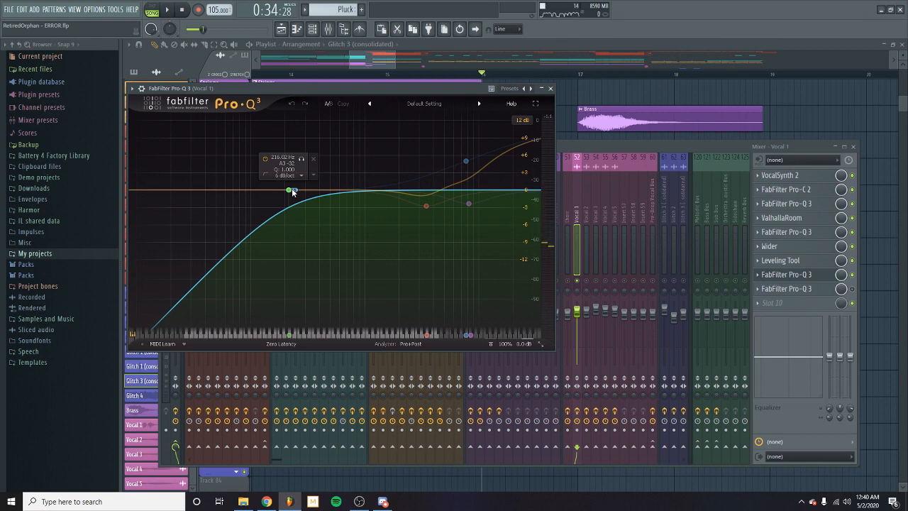
key(space)
key(space)
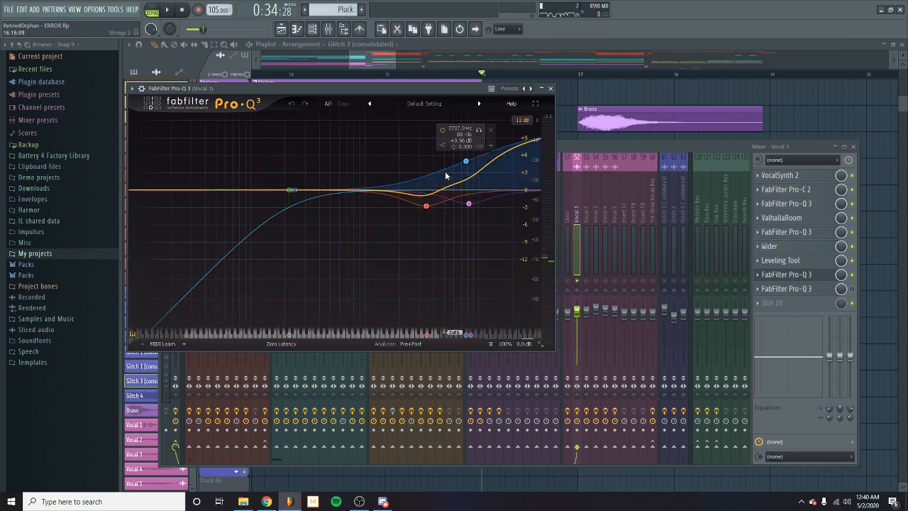
key(space)
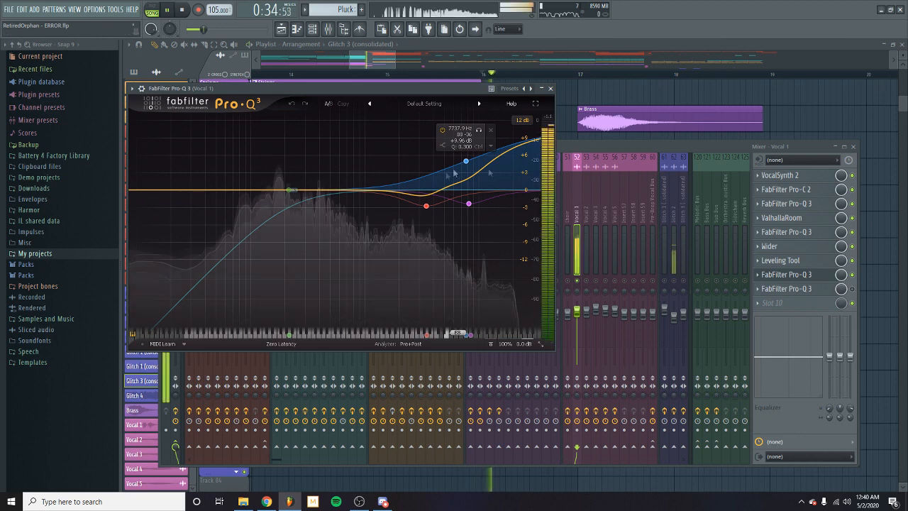
click(550, 89)
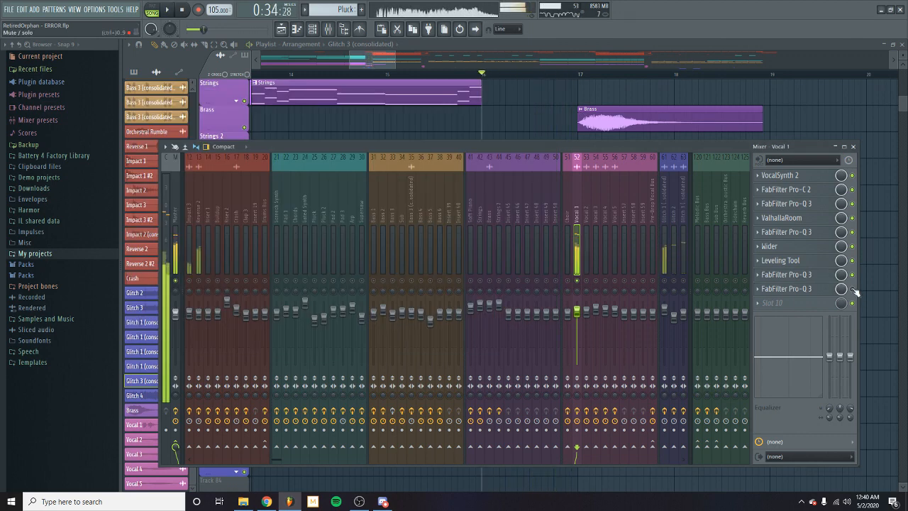
- Enable the last FabFilter Pro-Q 3 in Vocal 1's chain, audition the vocal, and inspect its EQ bands
click(825, 289)
key(space)
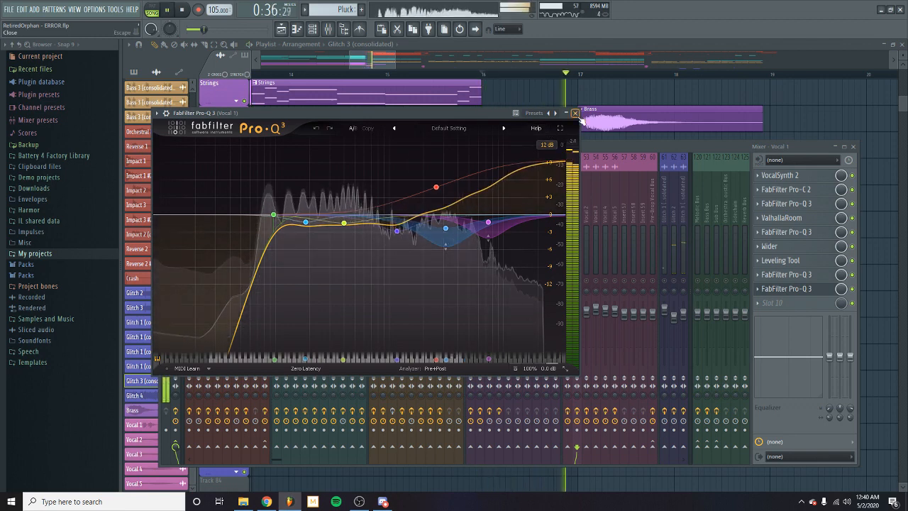
key(space)
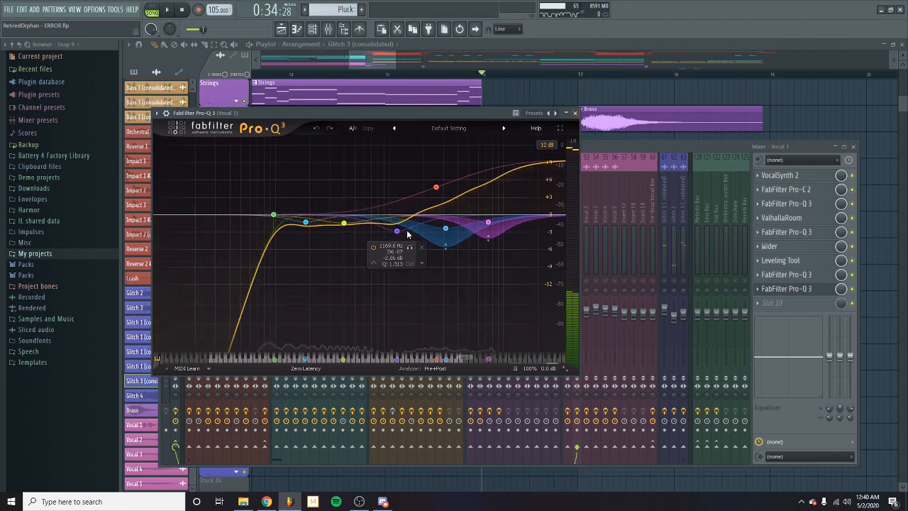
click(581, 118)
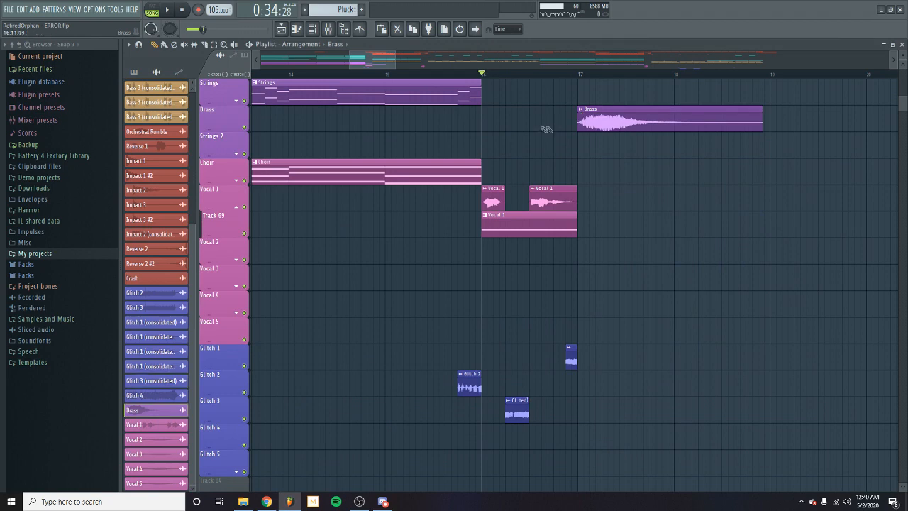
- Unsolo Vocal 1 in the mixer and compare playback from bar 16 with its whole effects chain disabled and enabled
click(328, 28)
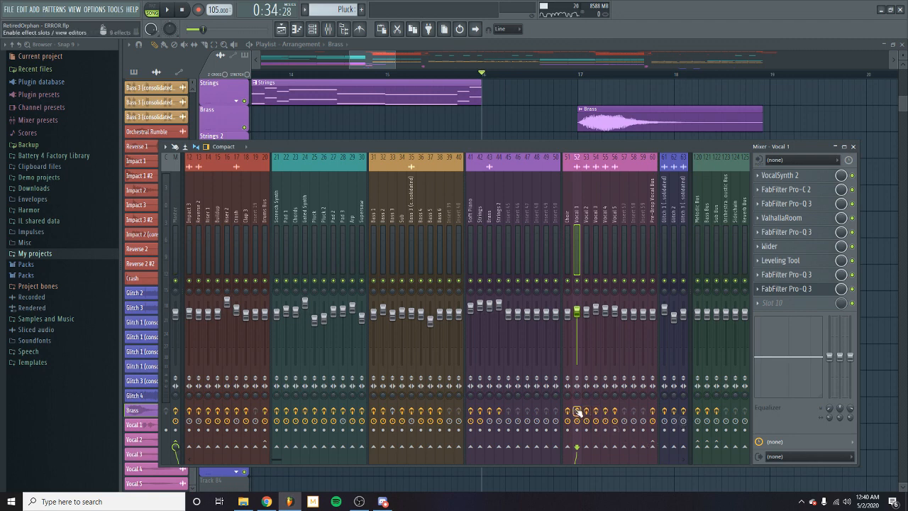
key(space)
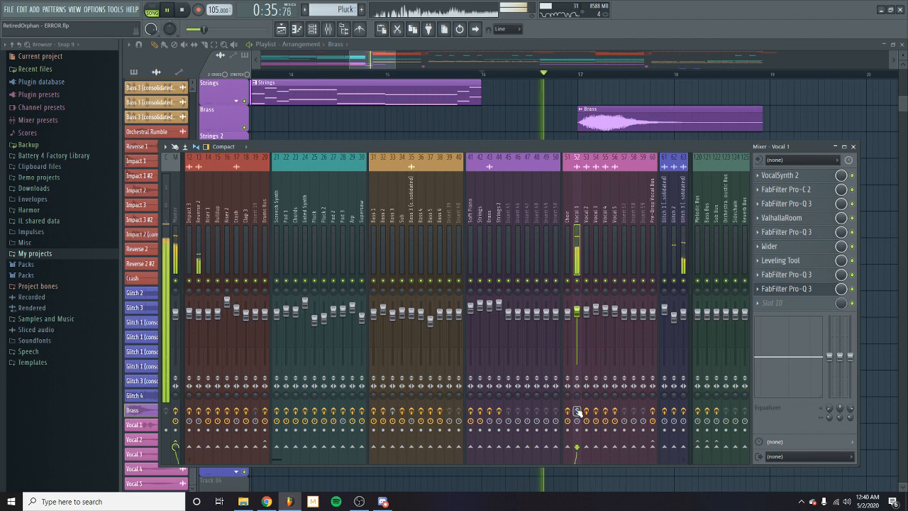
key(space)
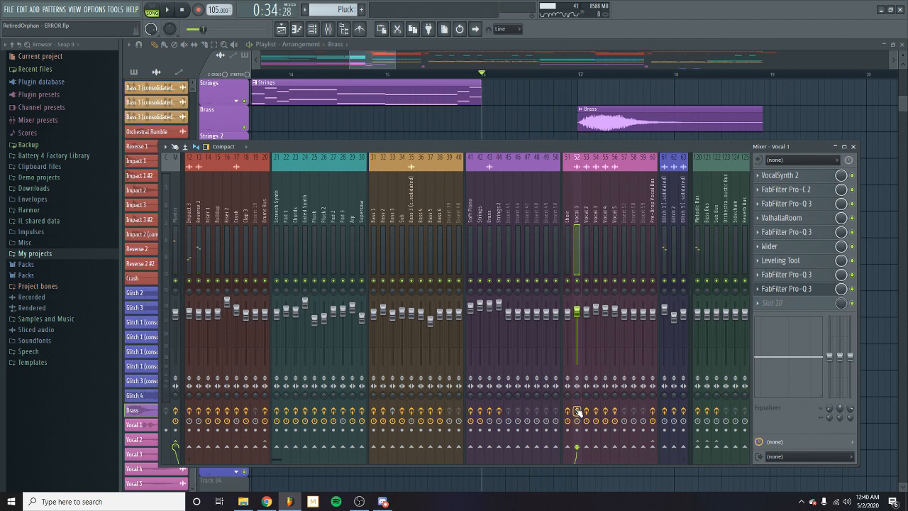
key(space)
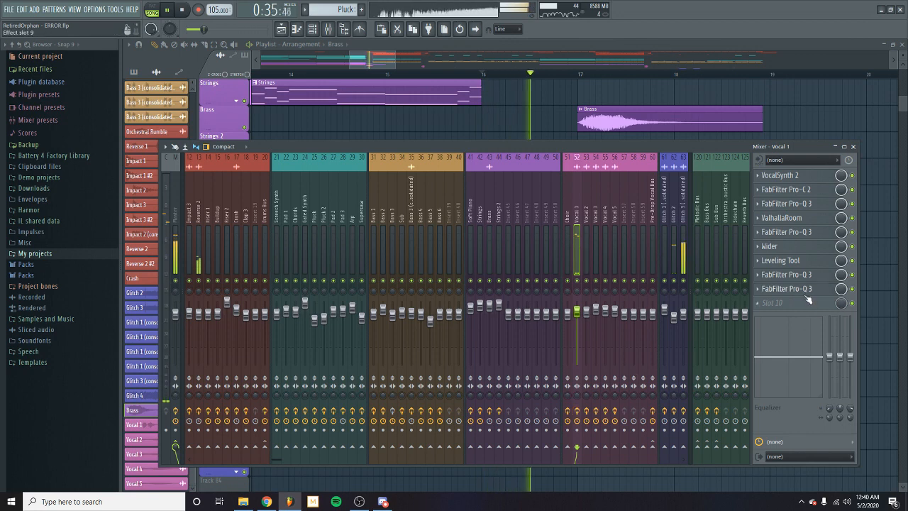
- Stop playback, close the mixer, and place the playhead at bar 17 where the buildup section begins
key(space)
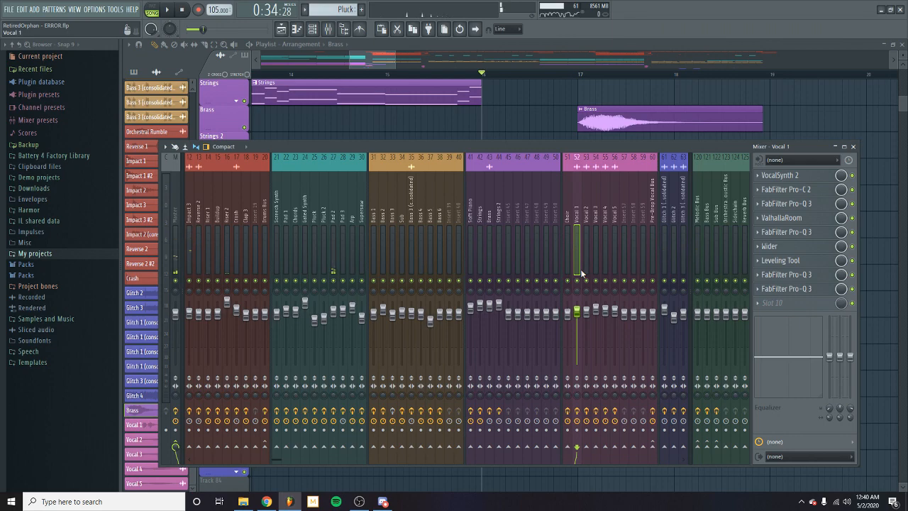
click(855, 146)
scroll(774, 149, up, 7)
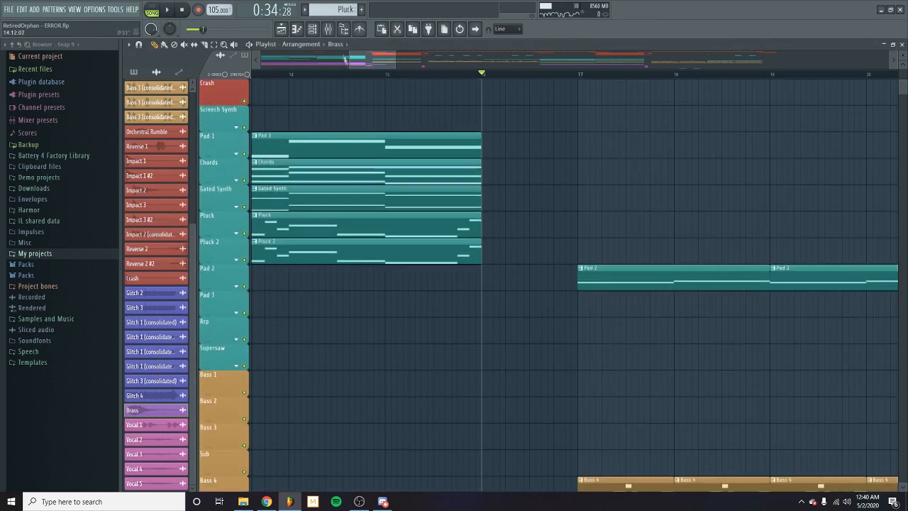
drag(375, 62, 493, 69)
scroll(456, 117, up, 6)
scroll(529, 145, down, 9)
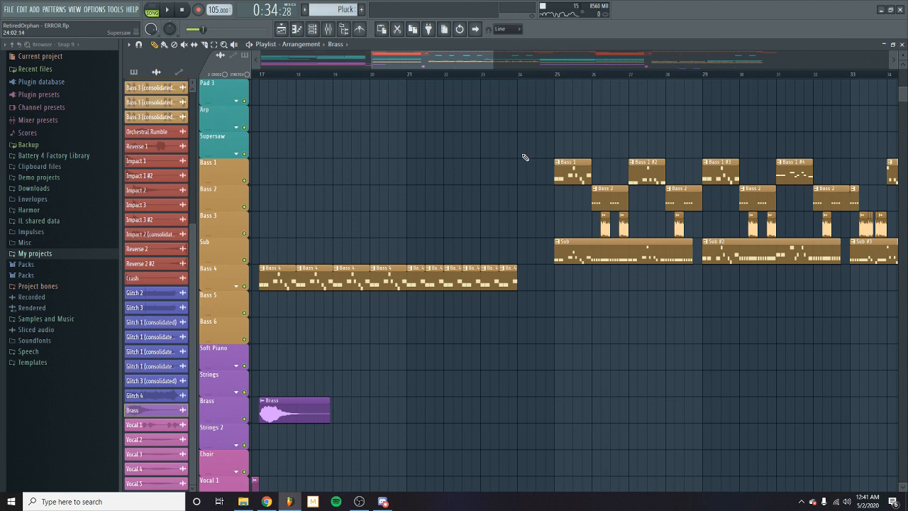
click(263, 75)
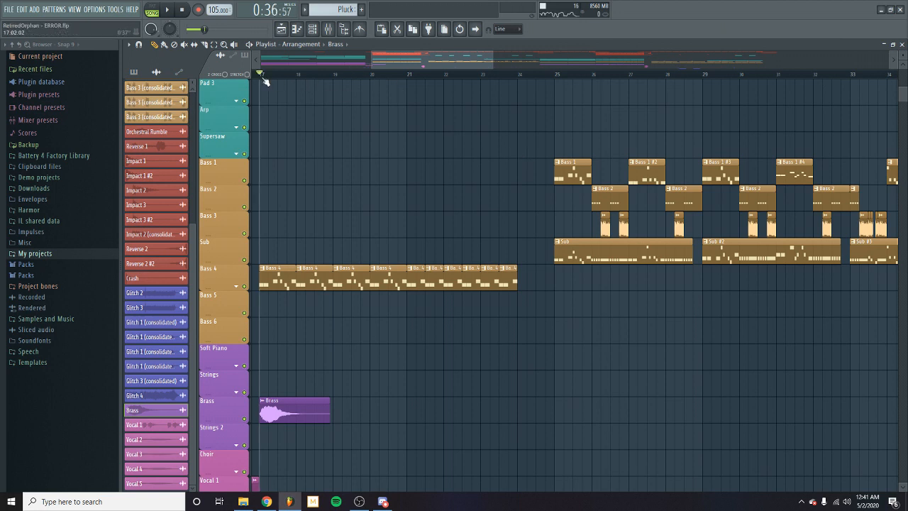
- Check Bass 4's effects chain in the mixer and survey the buildup's clips across the playlist tracks
click(328, 29)
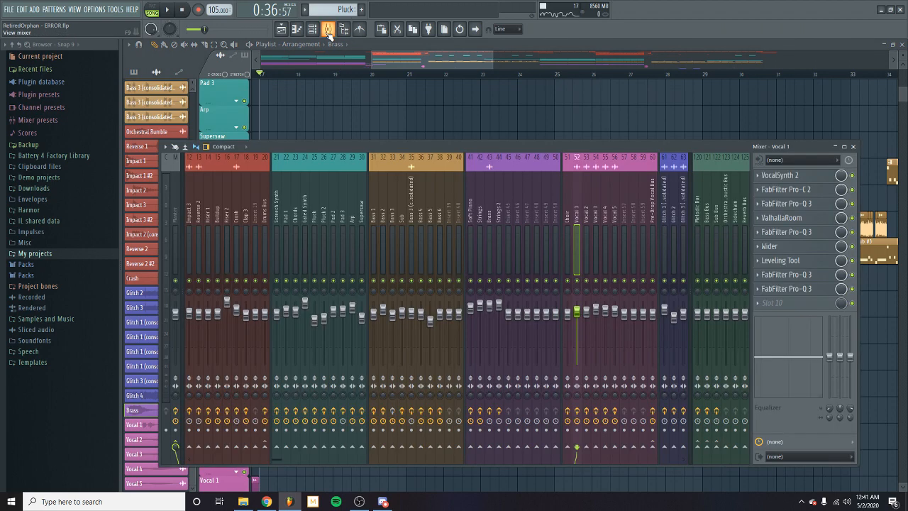
click(421, 252)
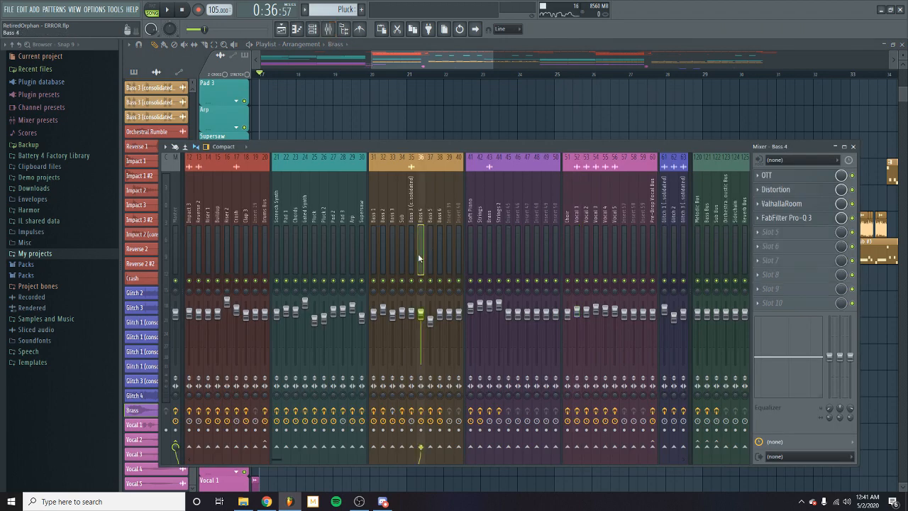
click(853, 147)
scroll(584, 206, up, 12)
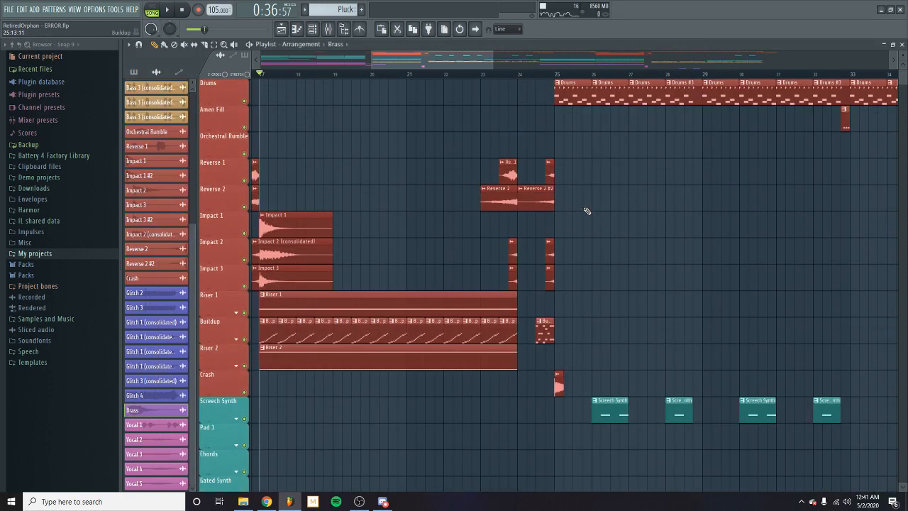
scroll(468, 240, down, 10)
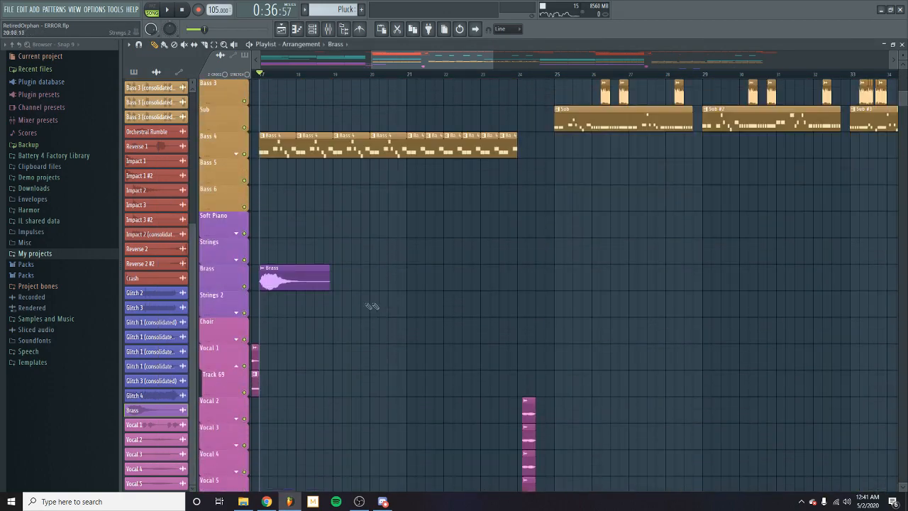
- Solo the Brass track, audition it from bar 17, and open the Brass clip's sample settings
right_click(246, 287)
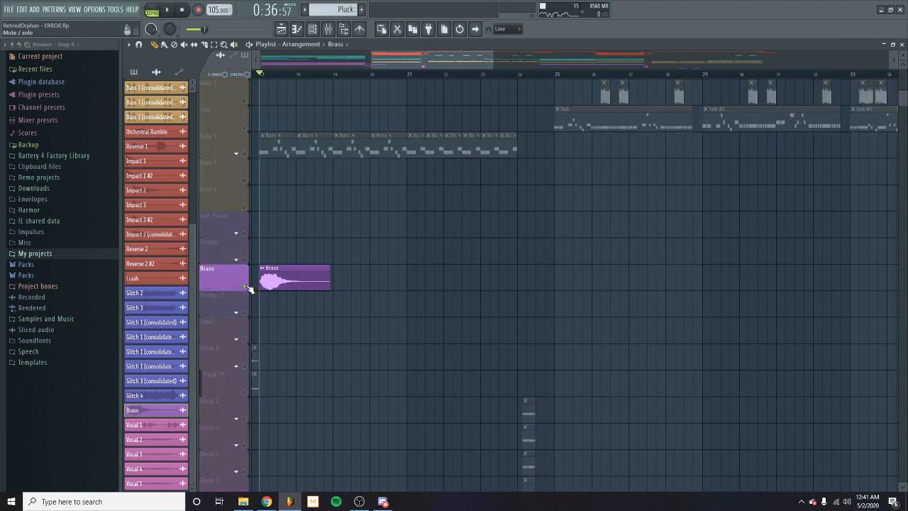
key(space)
click(328, 29)
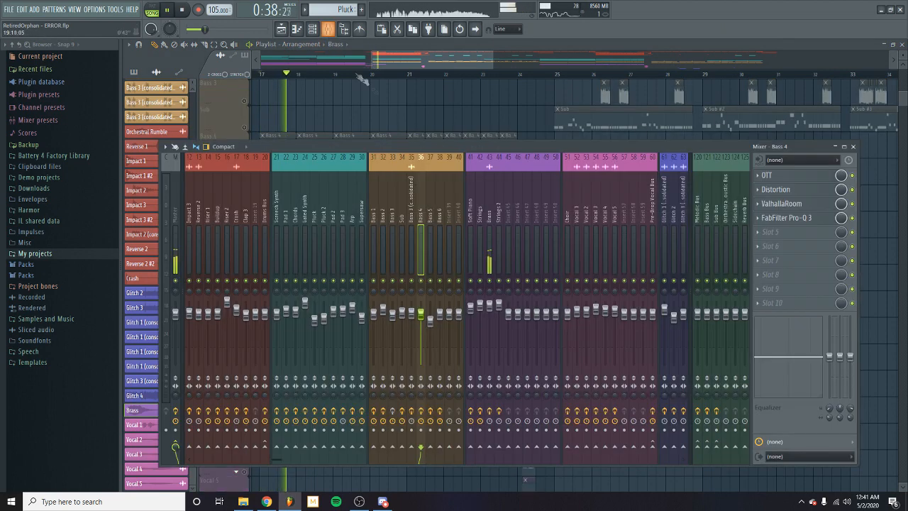
click(489, 213)
click(854, 146)
key(space)
double_click(319, 276)
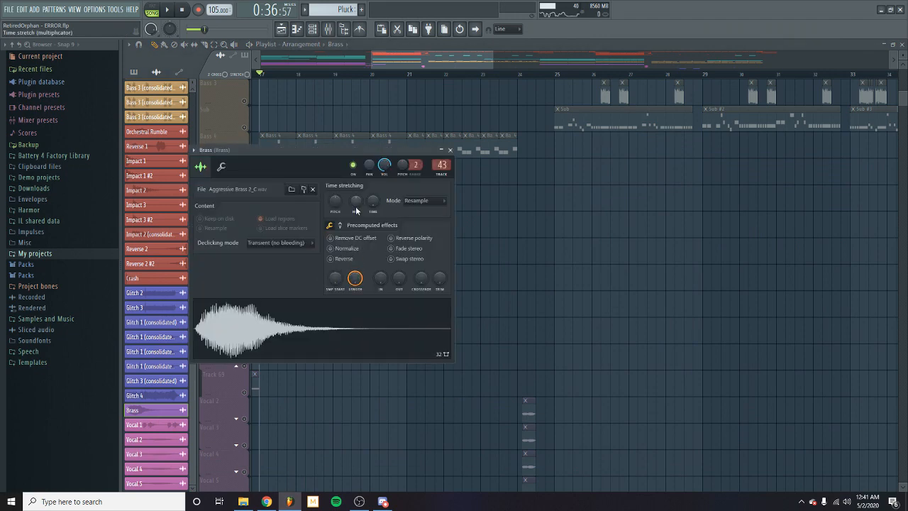
- Inspect the EQ bands of the Brass channel's FabFilter Pro-Q 3 and compare the brass with the plugin disabled and enabled
click(328, 29)
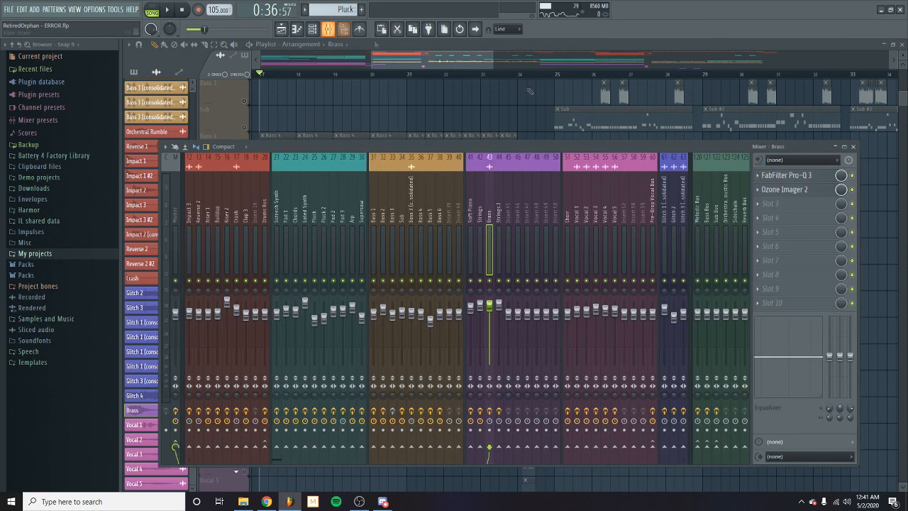
click(785, 175)
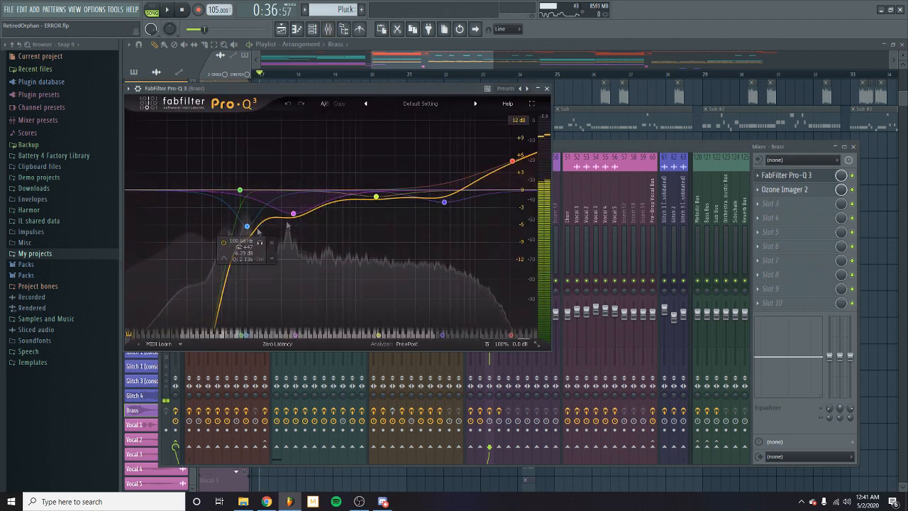
click(857, 178)
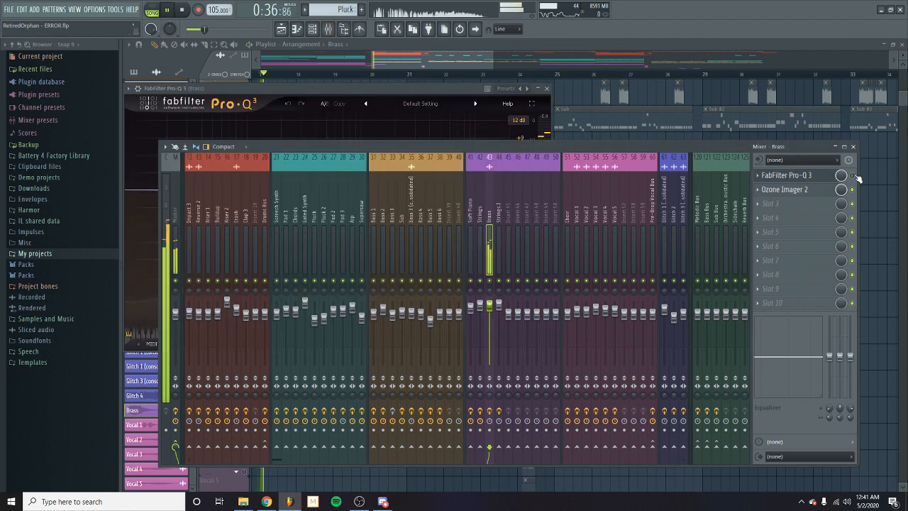
click(546, 89)
click(803, 180)
click(803, 180)
- Open Ozone Imager 2 on the Brass channel, audition its stereo width effect, and close its window
click(786, 191)
key(space)
key(space)
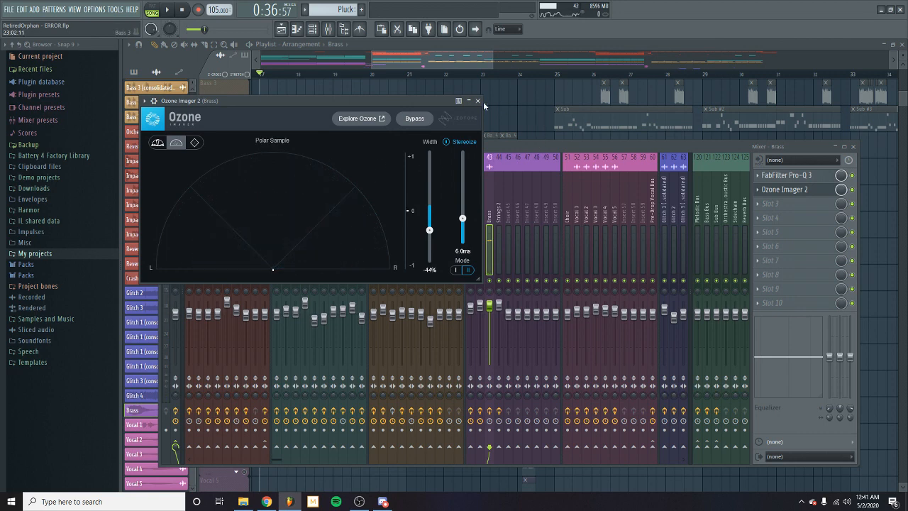
click(479, 101)
- Replay the soloed brass, close the mixer, and unsolo the track to return to the impact clips around bar 17
key(space)
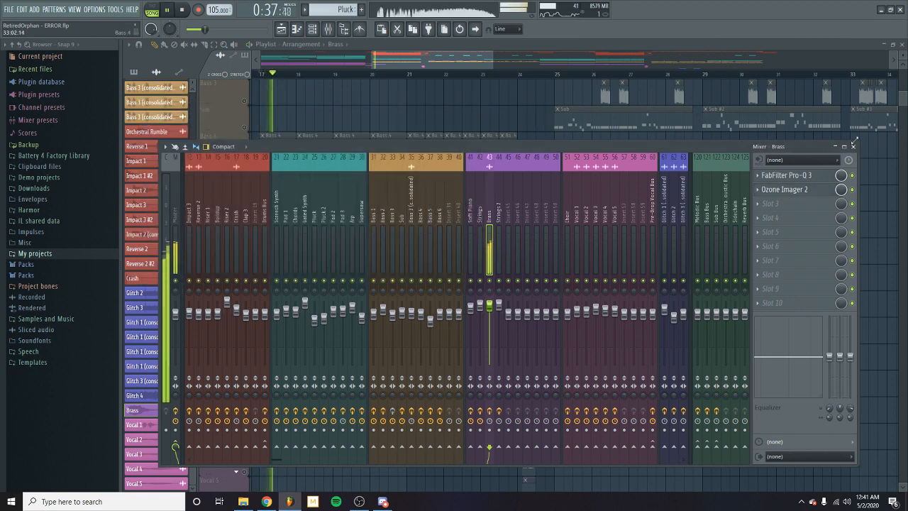
click(855, 148)
click(451, 166)
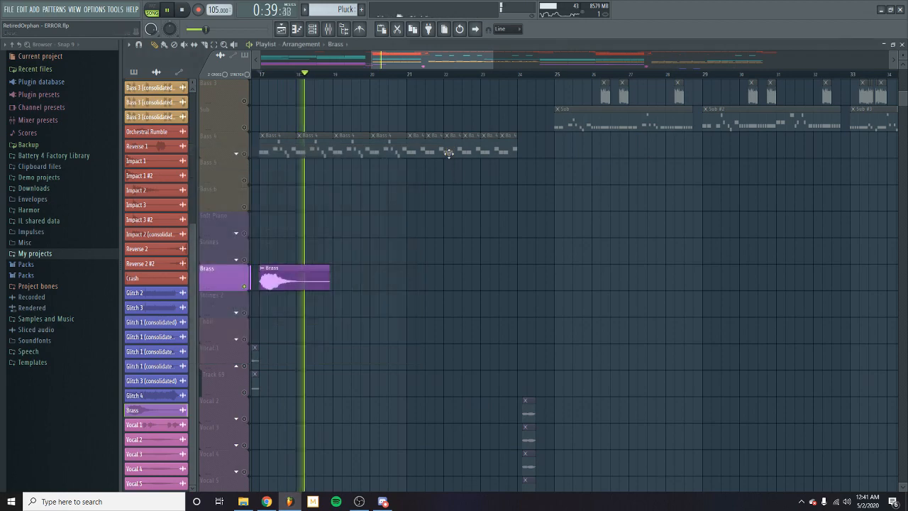
scroll(280, 296, up, 10)
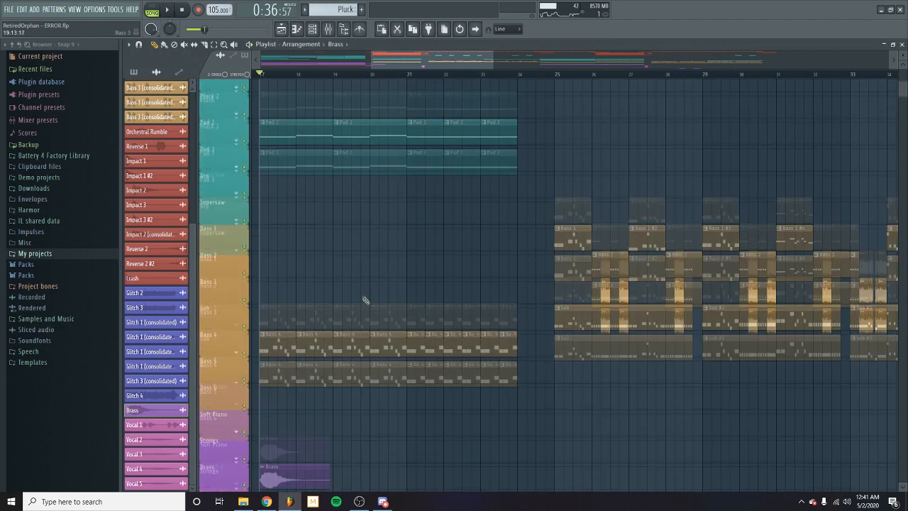
drag(460, 57, 419, 58)
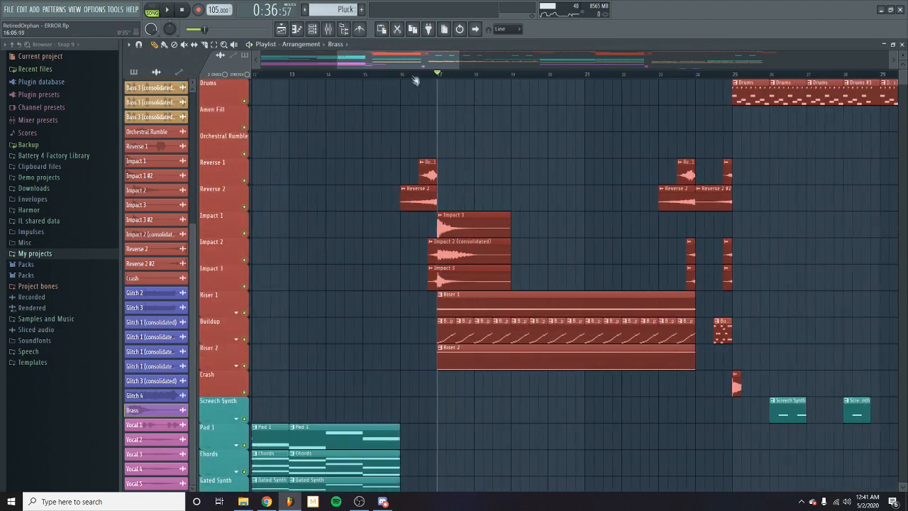
- Solo the Impact 1, Impact 2 and Impact 3 tracks together and audition them going into bar 17
right_click(239, 258)
click(234, 262)
right_click(244, 261)
click(244, 286)
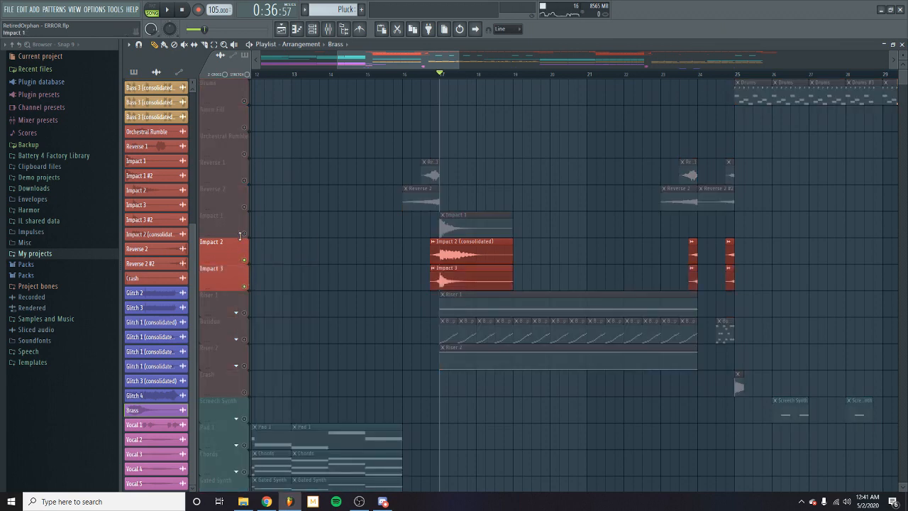
click(245, 234)
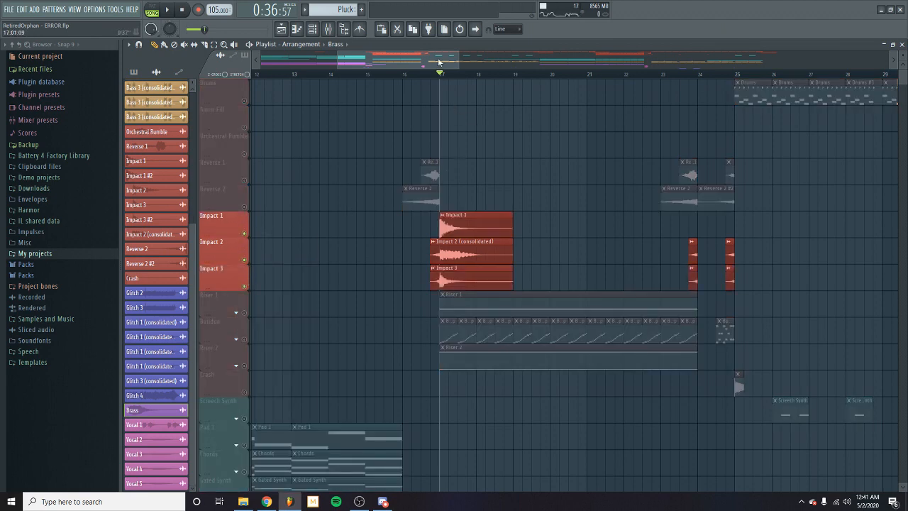
key(space)
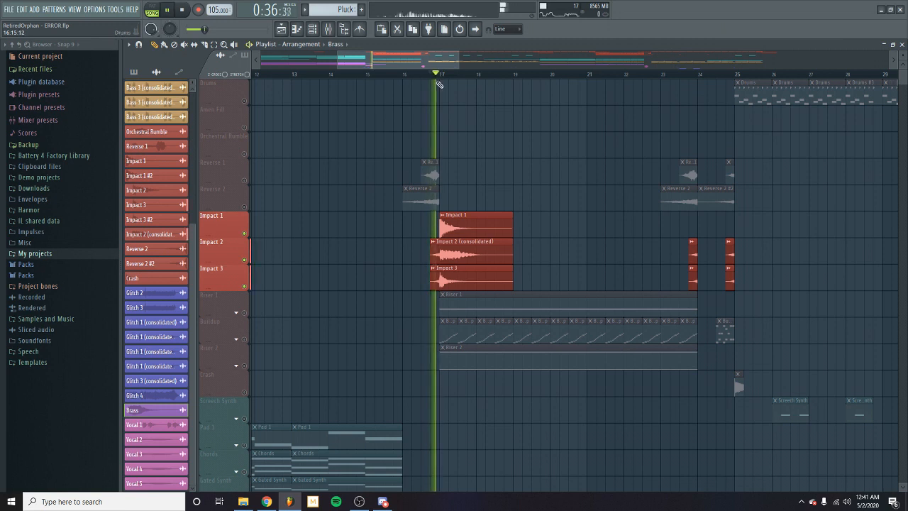
key(space)
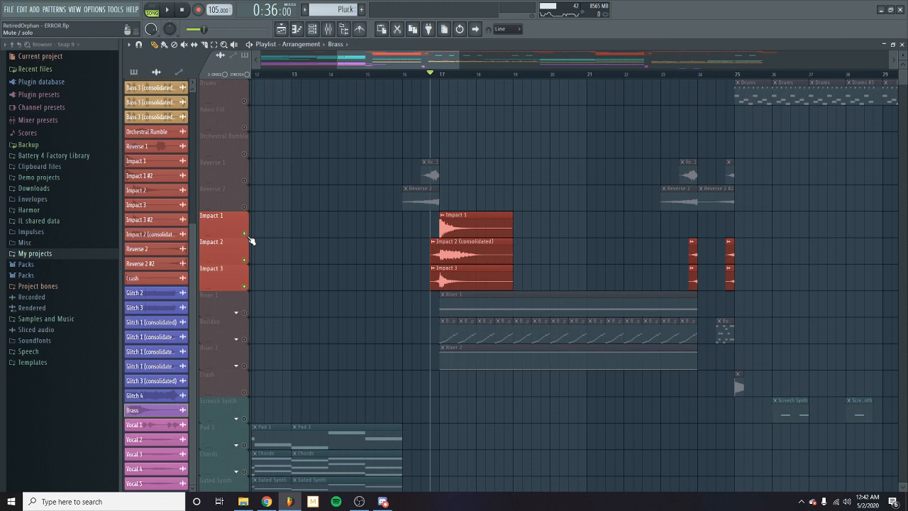
- Audition Impact 1 and Impact 2 individually by soloing each track and playing into bar 17
right_click(245, 234)
key(space)
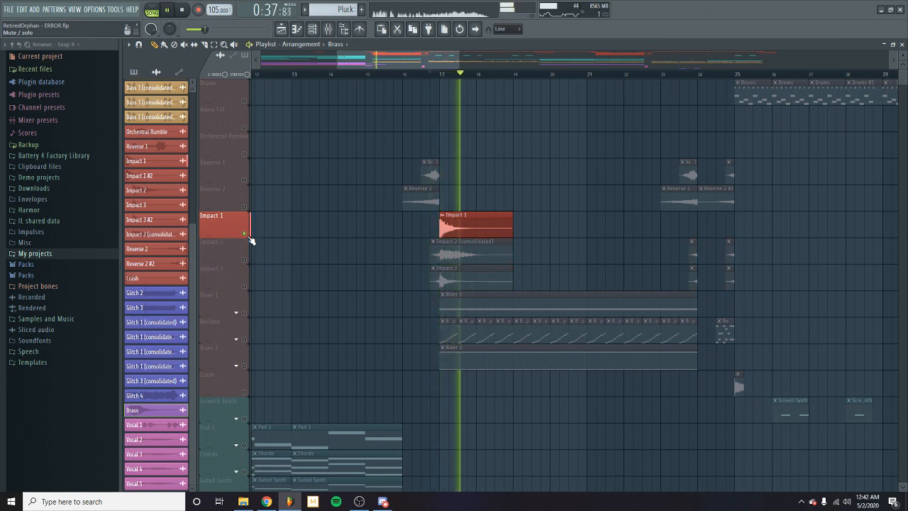
key(space)
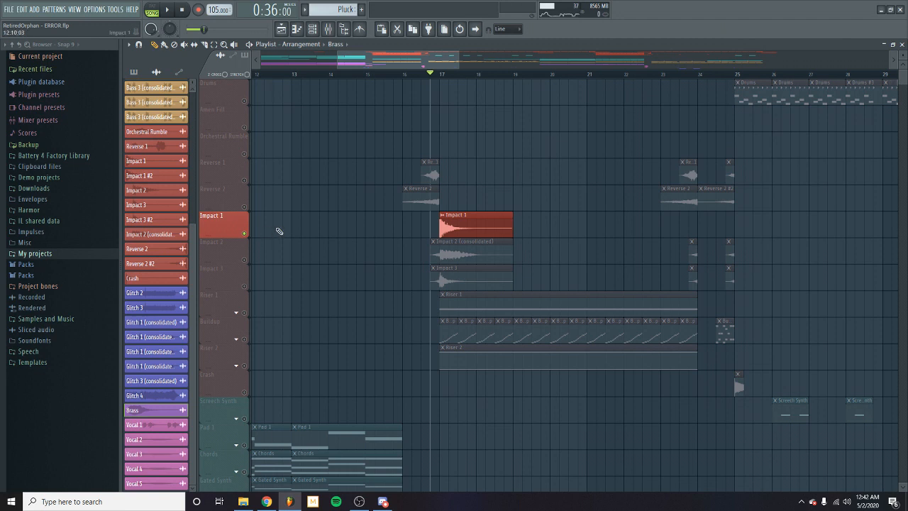
right_click(243, 233)
right_click(245, 260)
key(space)
key(space)
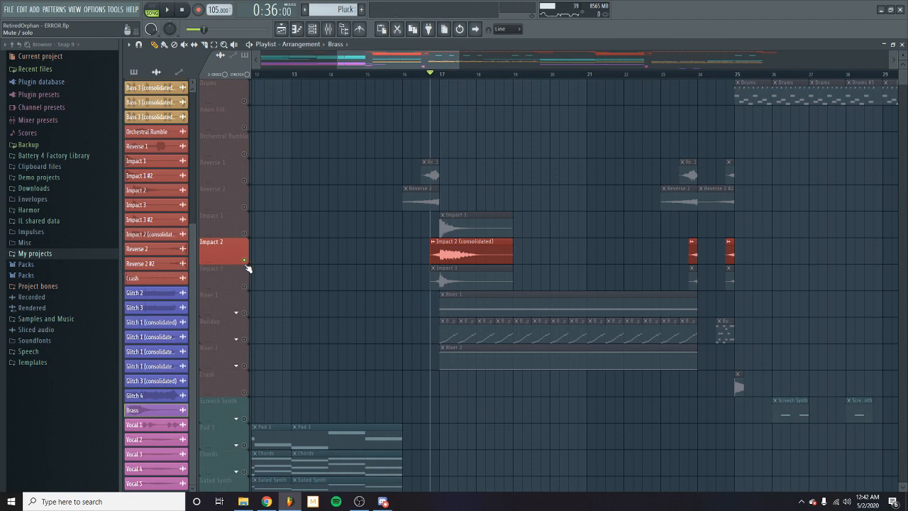
- Solo the Brass track, replay its hit at bar 17, and mute the track again
scroll(389, 287, down, 8)
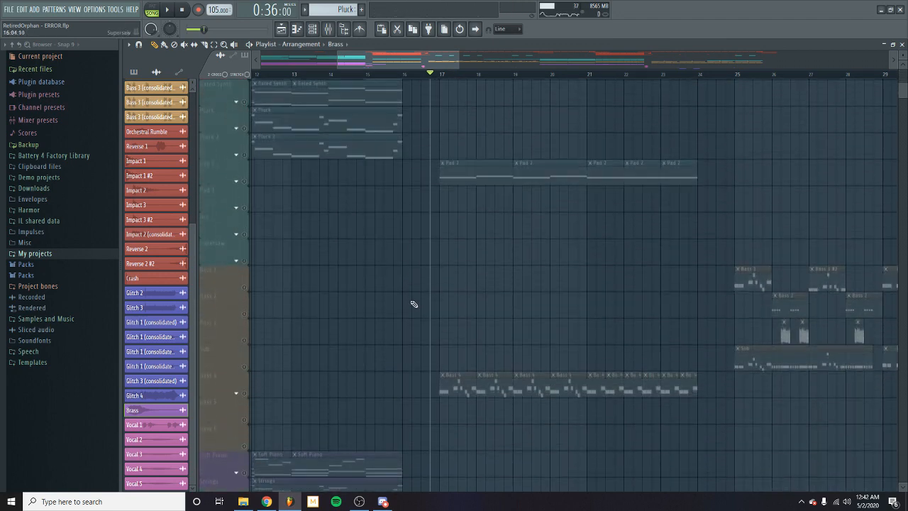
right_click(244, 367)
key(space)
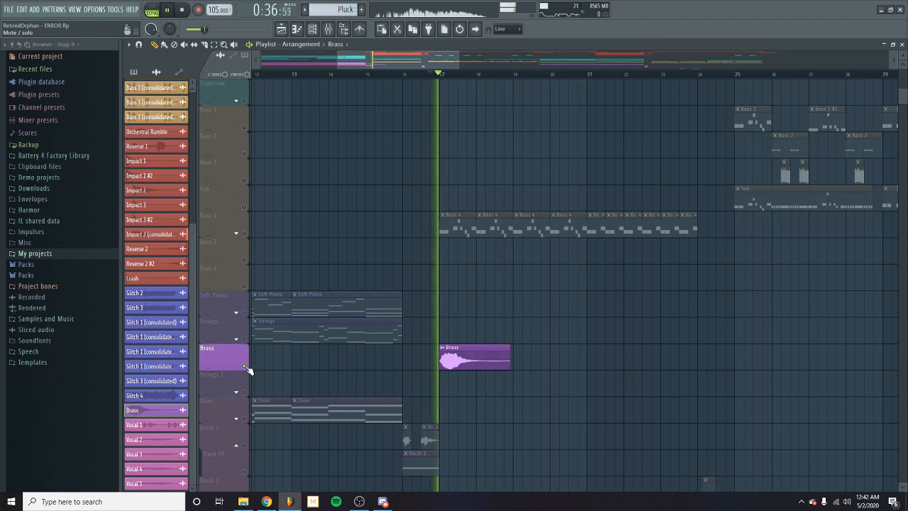
key(space)
click(245, 367)
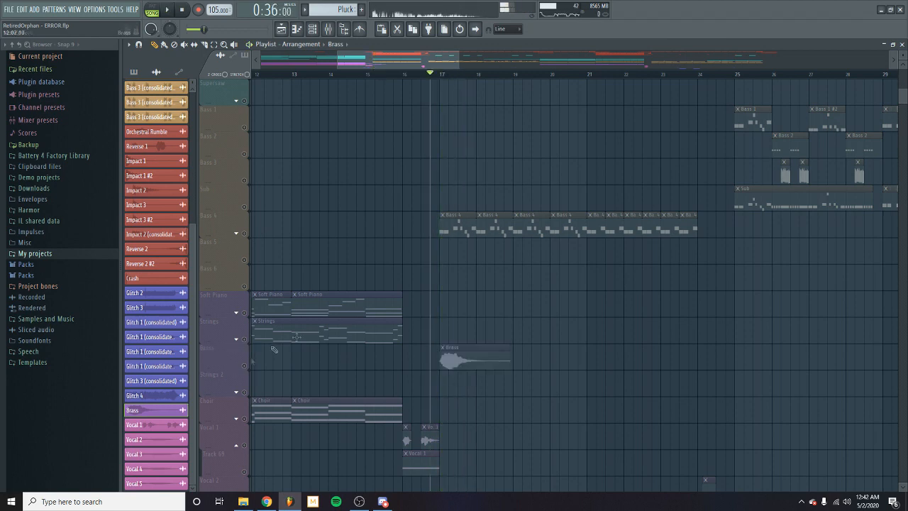
- Solo Impact 3, audition its hit at bar 17, and unsolo it to restore all tracks
scroll(386, 307, up, 8)
right_click(247, 279)
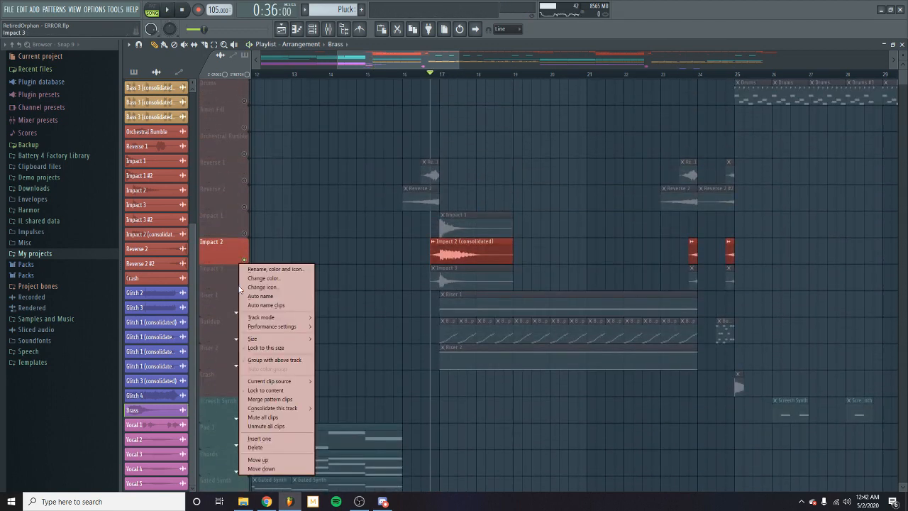
right_click(244, 286)
key(space)
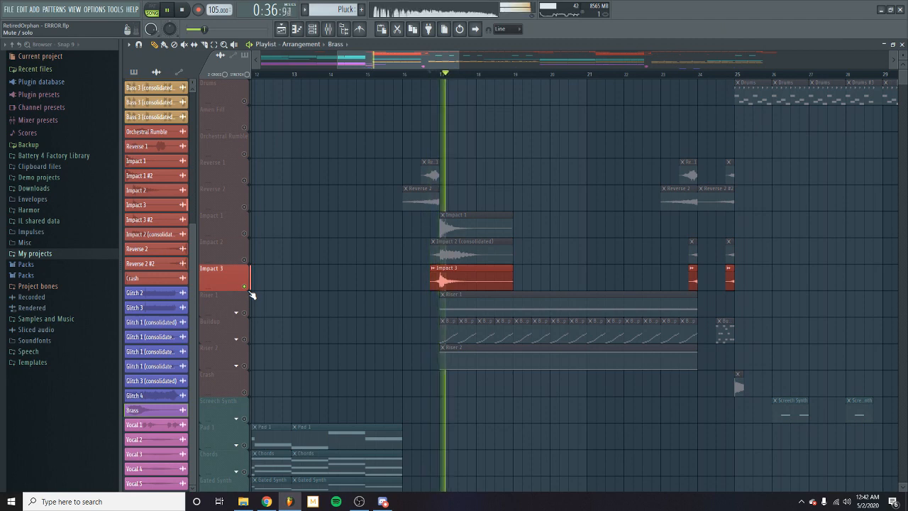
key(space)
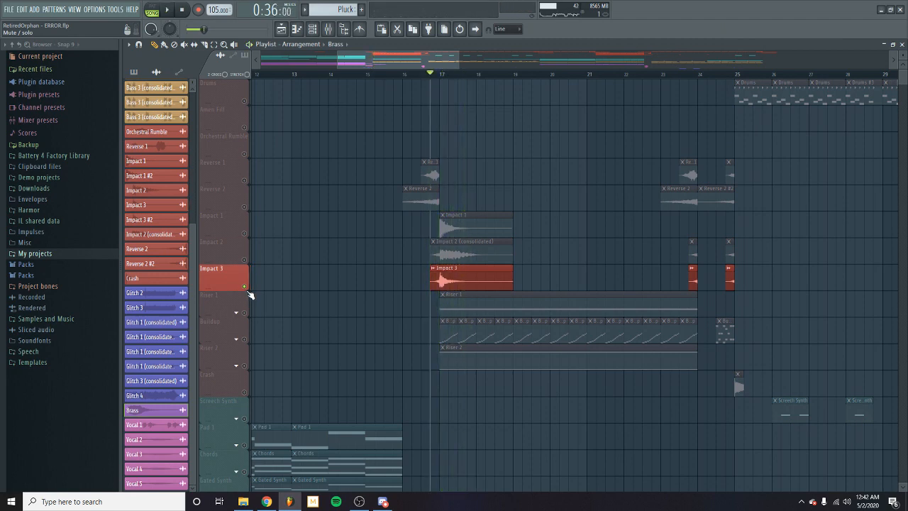
right_click(245, 287)
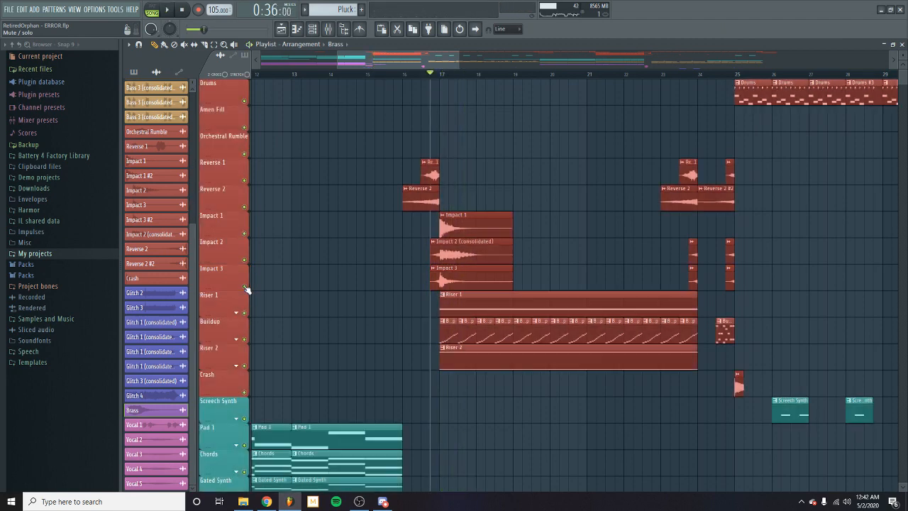
- Solo Reverse 1 and Reverse 2 together and audition both reverse sweeps from bar 16
right_click(244, 206)
click(244, 181)
key(space)
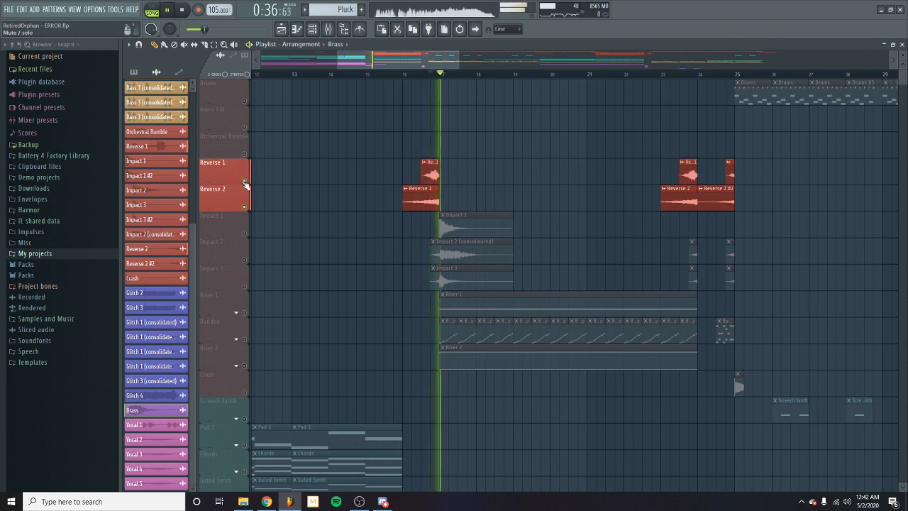
key(space)
click(402, 75)
key(space)
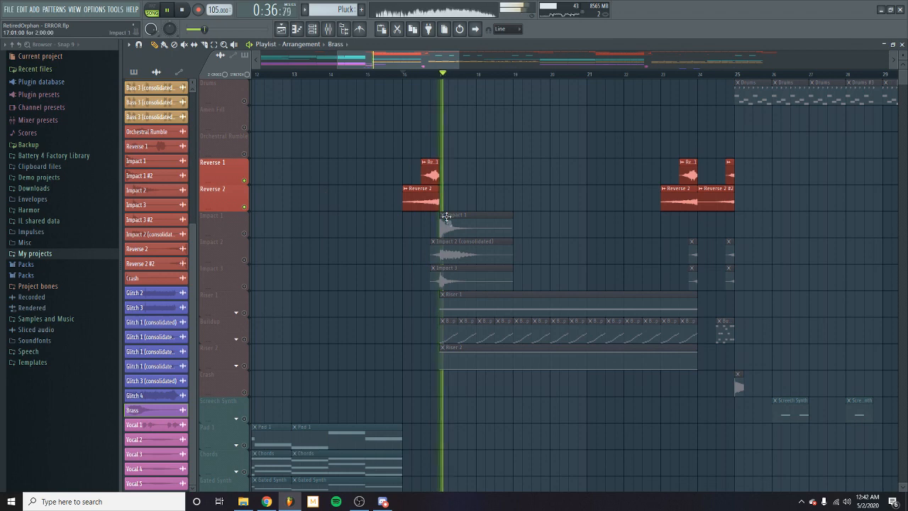
- Stop playback and inspect the sample settings of the Reverse 2 and Reverse 1 clips
key(space)
double_click(426, 191)
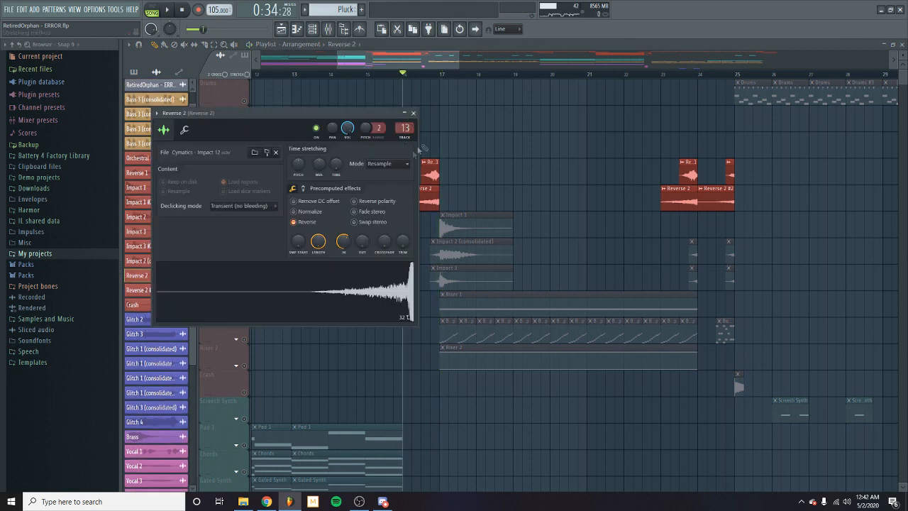
click(413, 113)
double_click(427, 170)
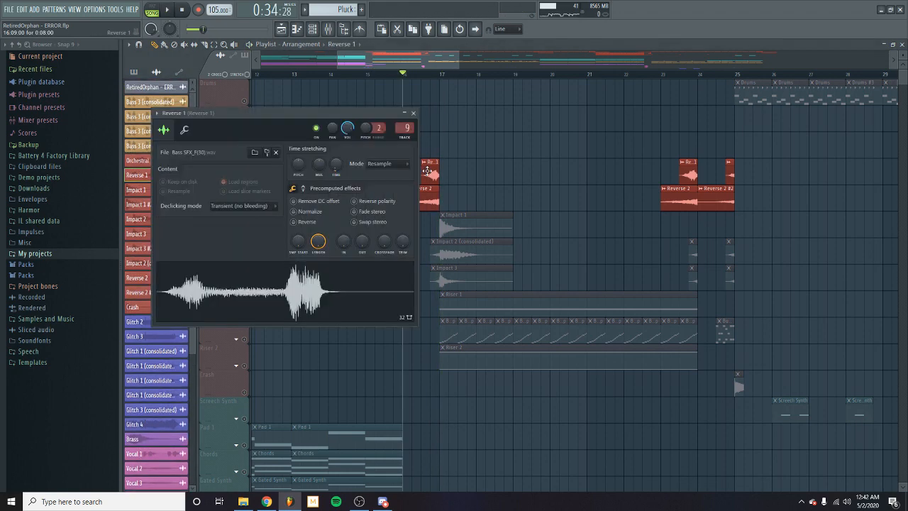
click(414, 113)
- Audition the reverses from the middle of bar 16, stop playback, and unsolo them to restore all tracks
click(423, 75)
key(space)
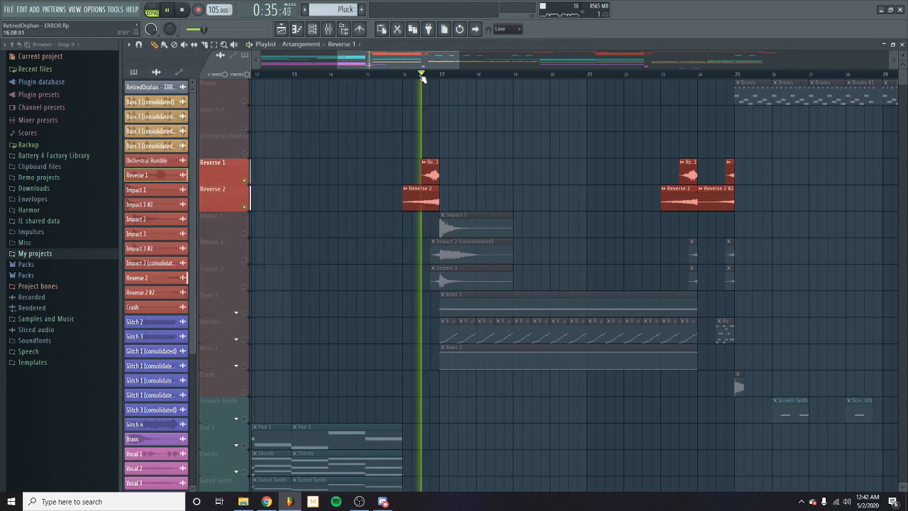
click(145, 73)
key(space)
right_click(245, 181)
right_click(245, 181)
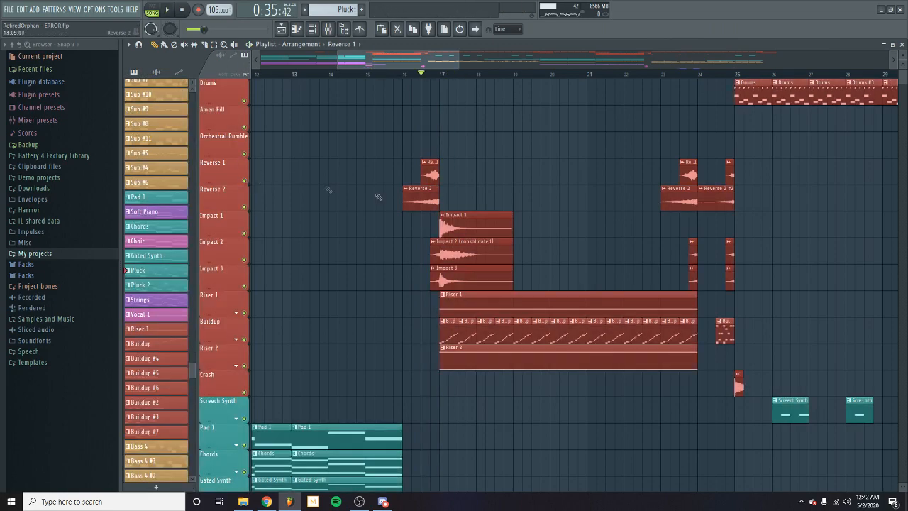
- Place the playhead at bar 17 and review the Bass 4 effects chain in the mixer
scroll(682, 223, down, 5)
scroll(656, 223, up, 2)
click(455, 75)
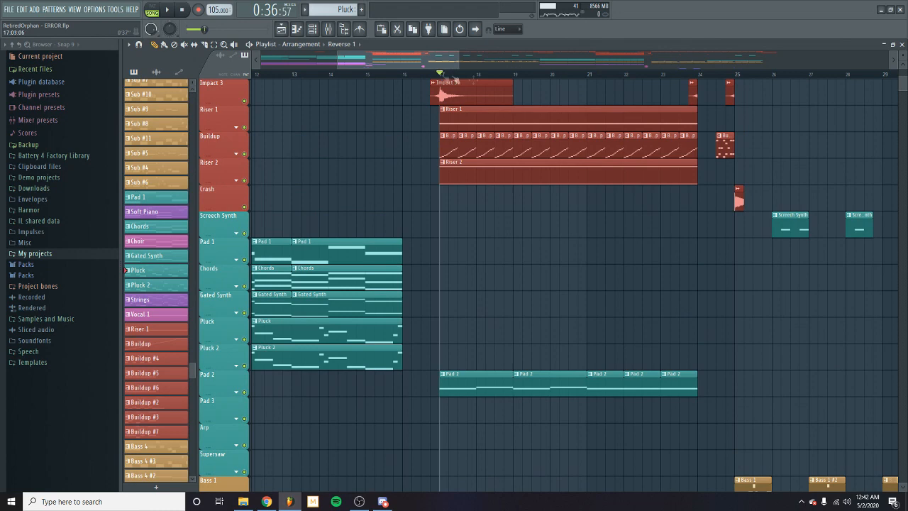
scroll(661, 220, down, 4)
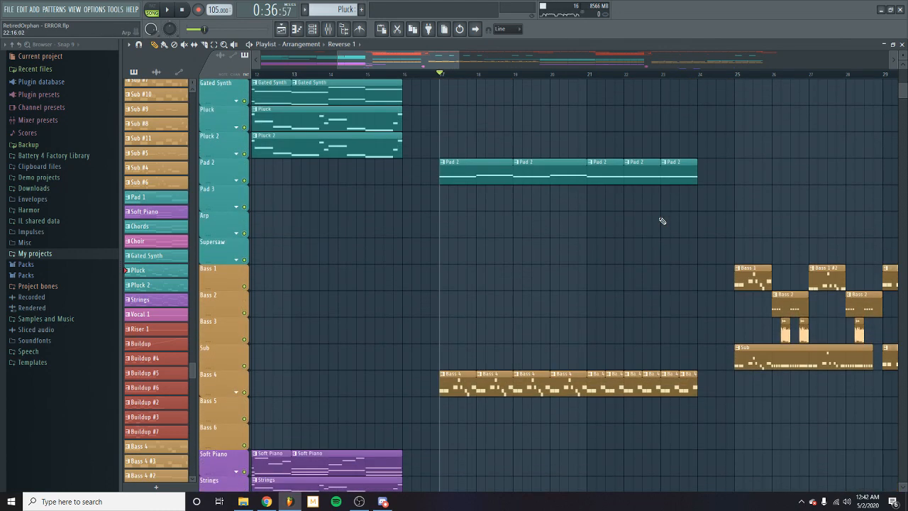
scroll(662, 222, down, 4)
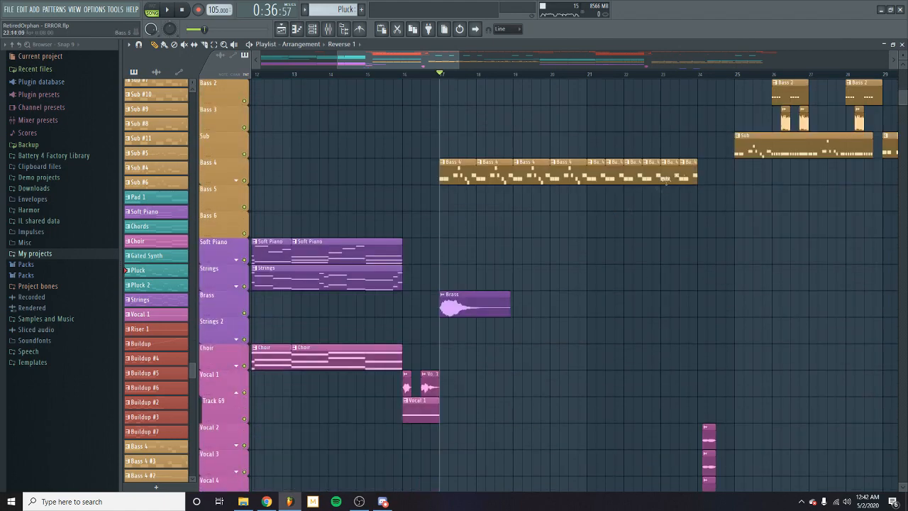
scroll(681, 185, up, 4)
scroll(726, 167, down, 1)
click(330, 30)
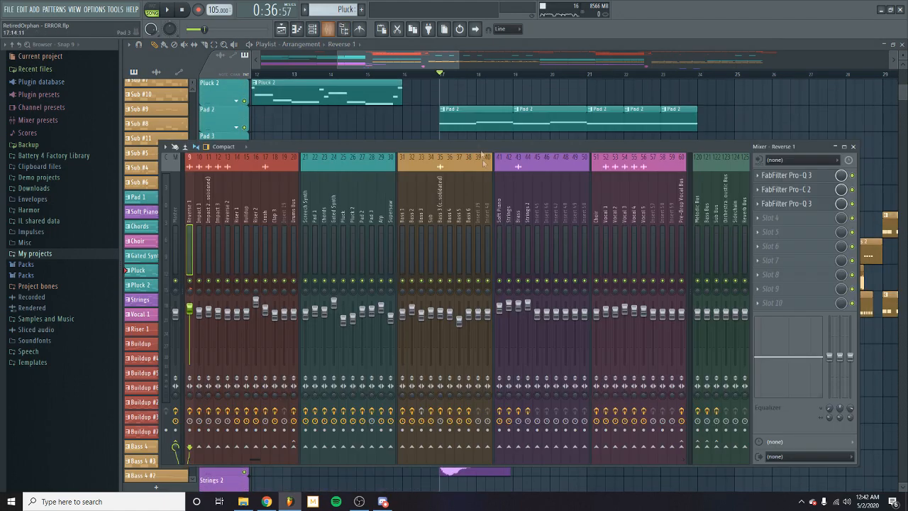
click(450, 250)
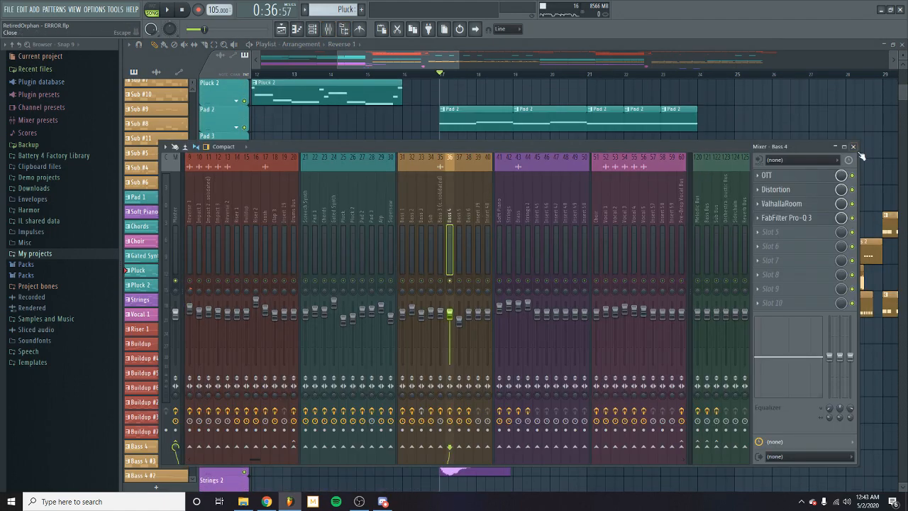
key(F9)
- Expand the Bass 4 track group to show its FabFilter Pro-Q 3 frequency automation and play the buildup from bar 17
key(space)
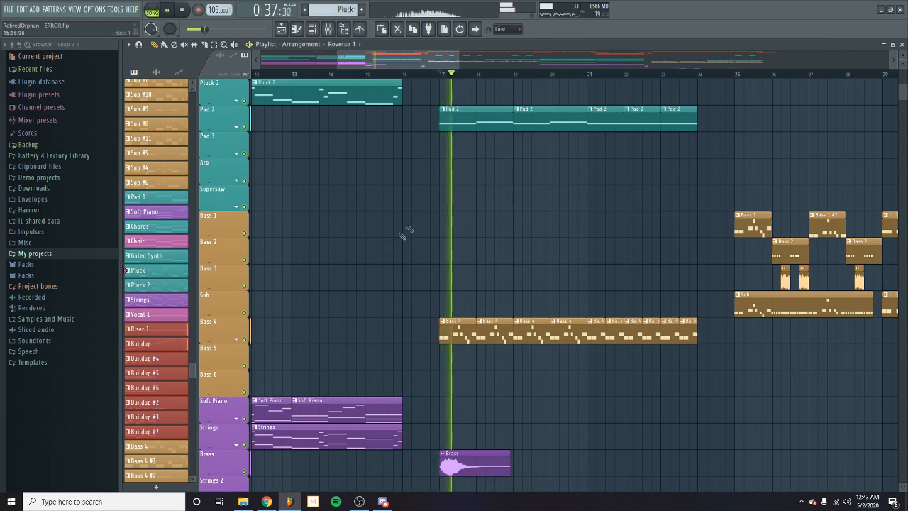
click(237, 340)
key(space)
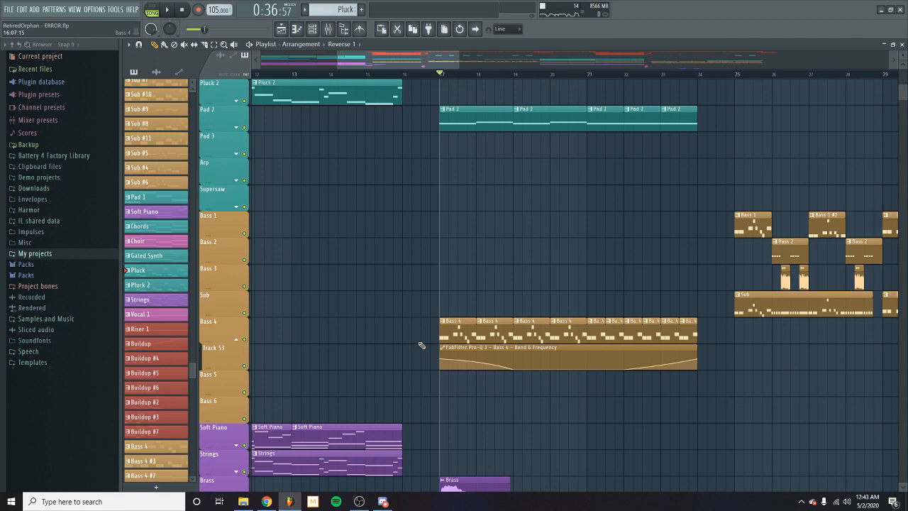
key(space)
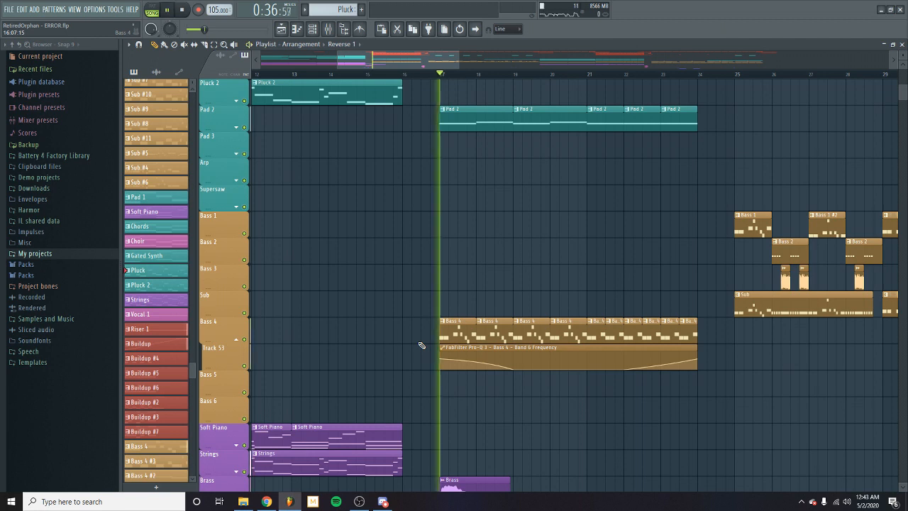
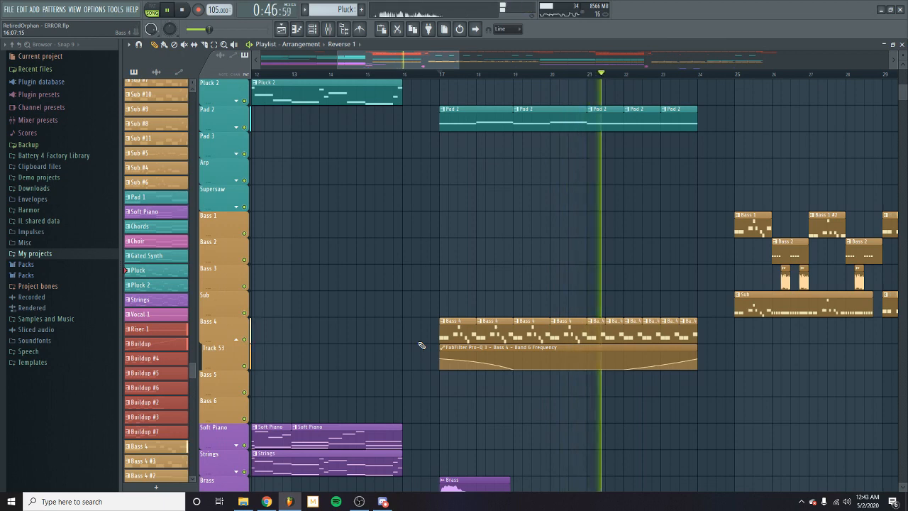
key(space)
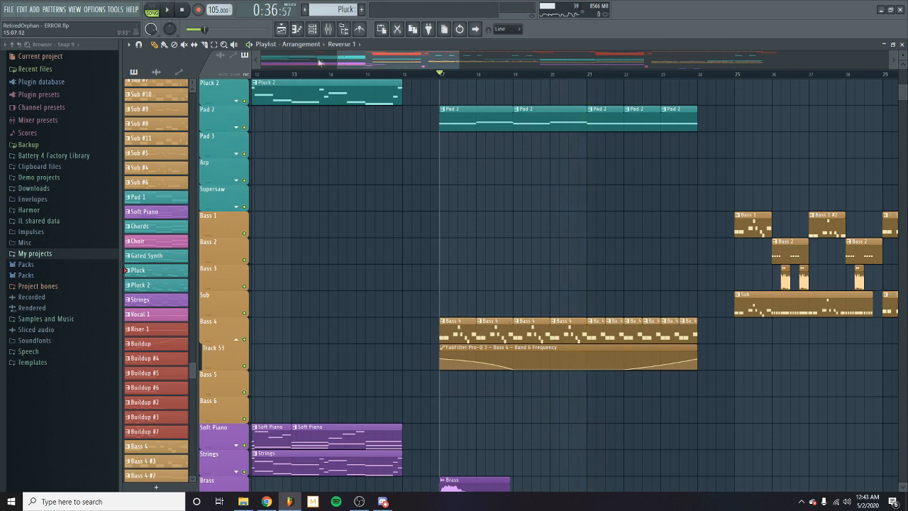
- Check the Bass 4 effects chain again, move the playhead to bar 25, and return it to bar 17
click(329, 28)
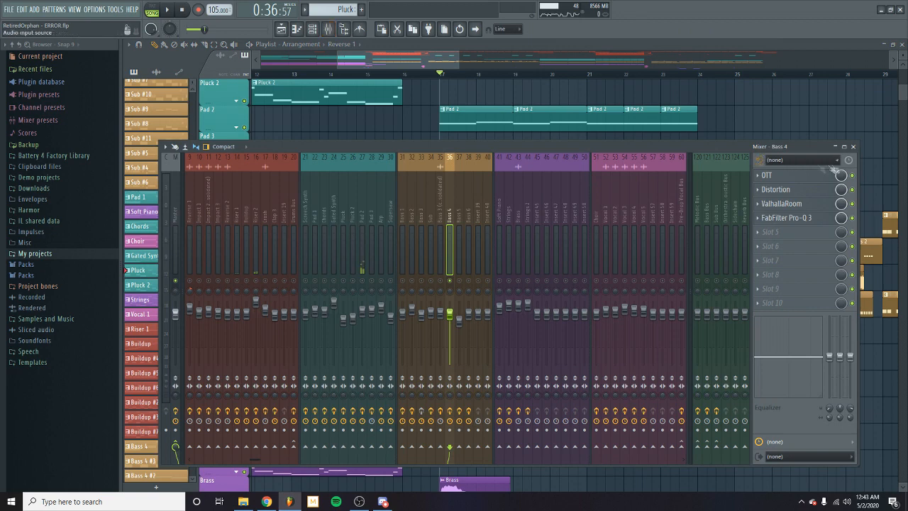
click(854, 147)
click(737, 76)
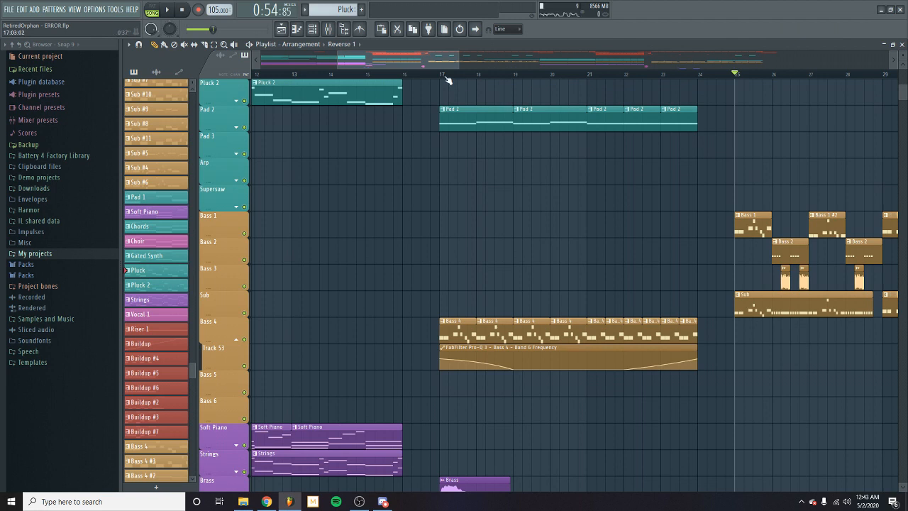
drag(449, 78, 441, 77)
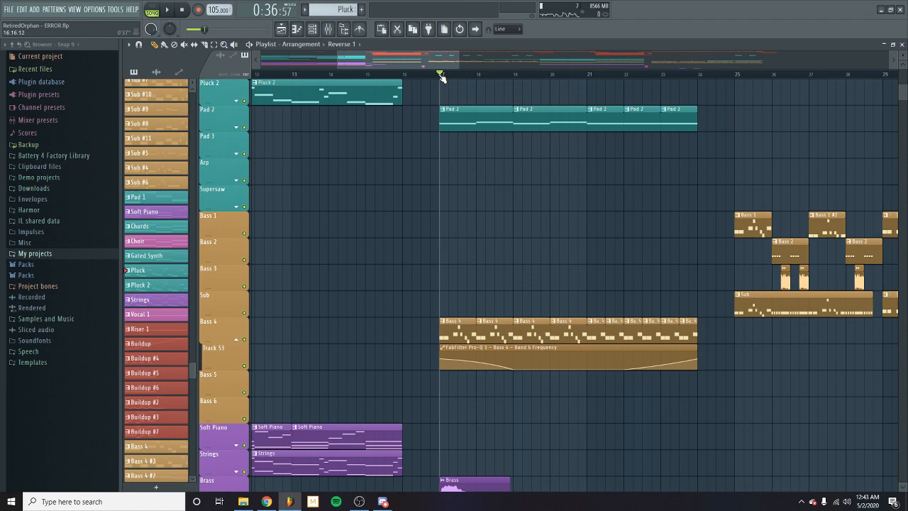
- Play the buildup from bar 17 and collapse the Bass 4 track group to hide its automation
key(space)
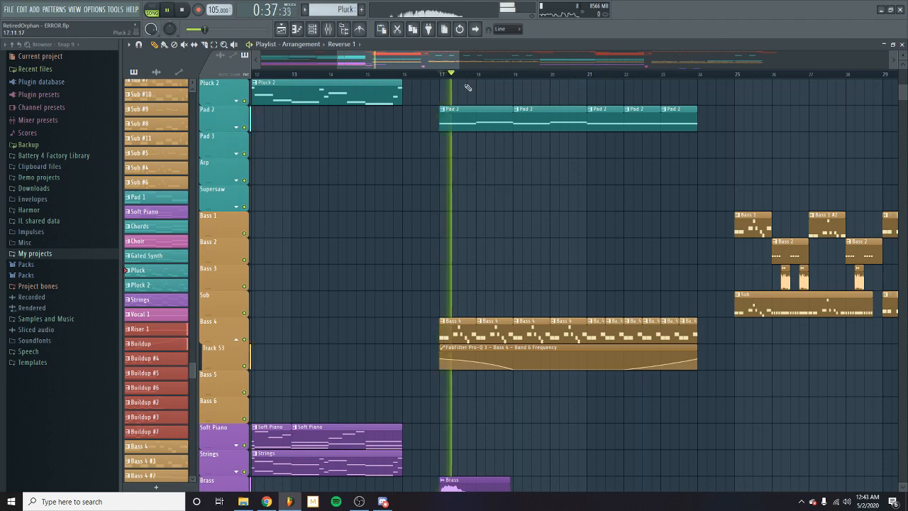
scroll(550, 216, down, 5)
scroll(550, 217, down, 6)
scroll(549, 217, up, 10)
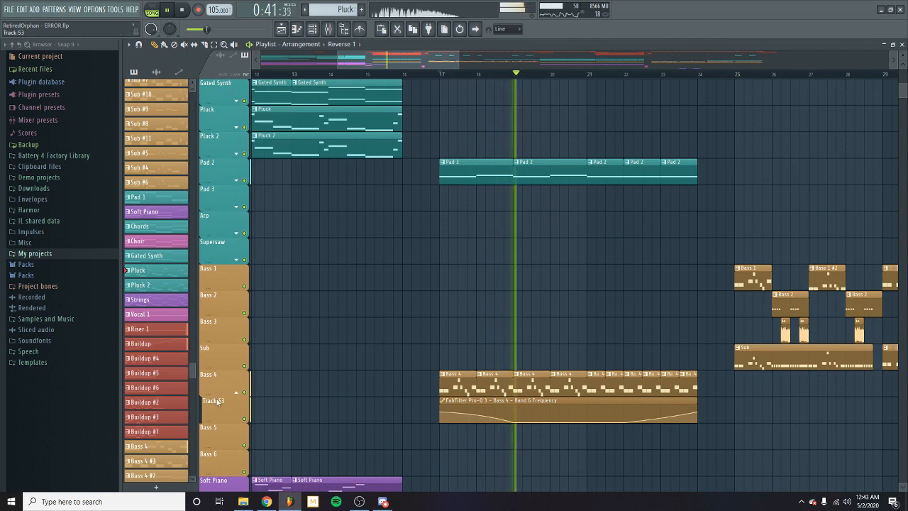
click(238, 392)
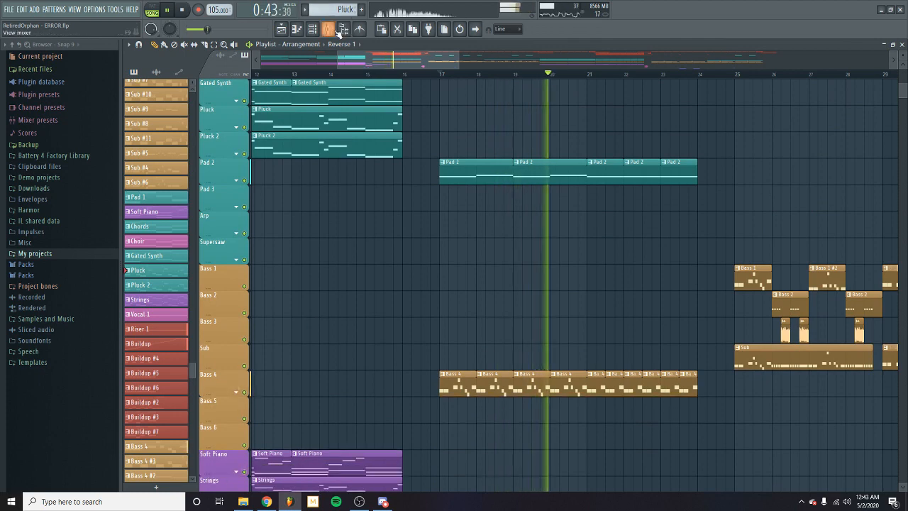
- Show the Pad 2 effects chain in the mixer and watch the levels while replaying the buildup from bar 17
key(F9)
key(space)
click(362, 273)
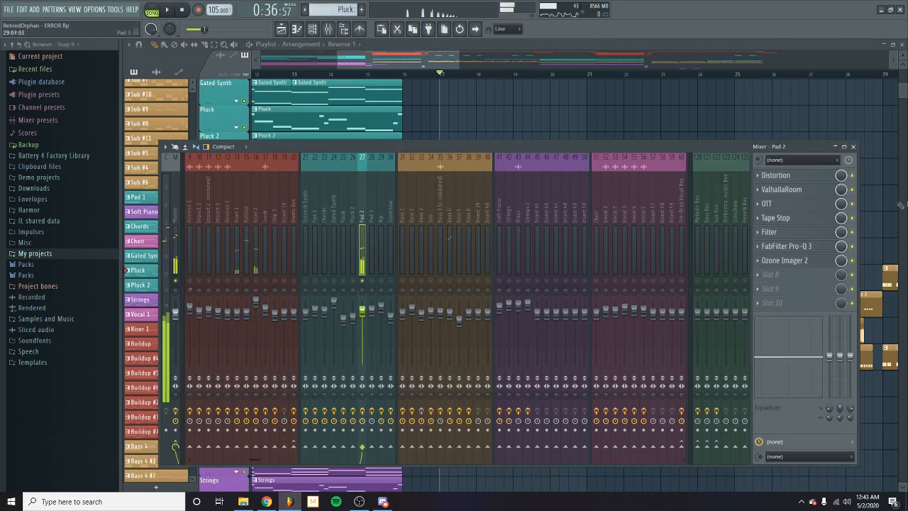
key(space)
click(844, 146)
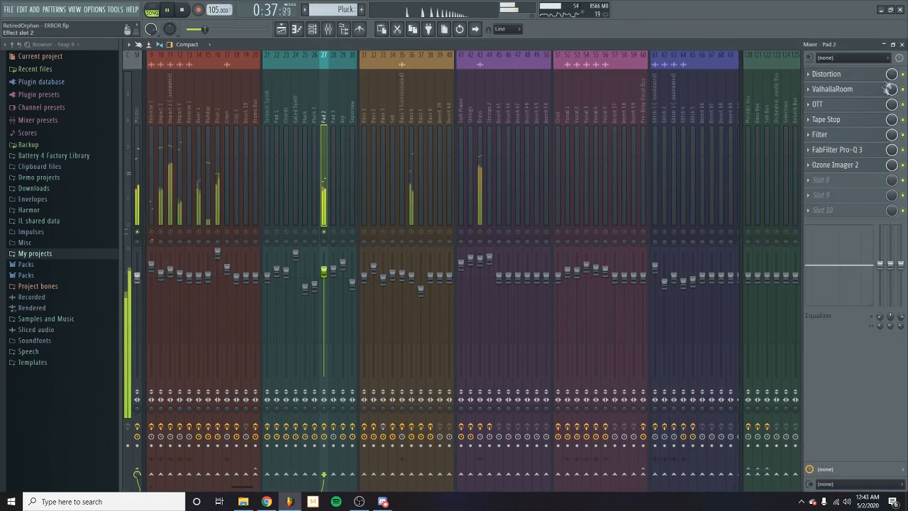
click(896, 46)
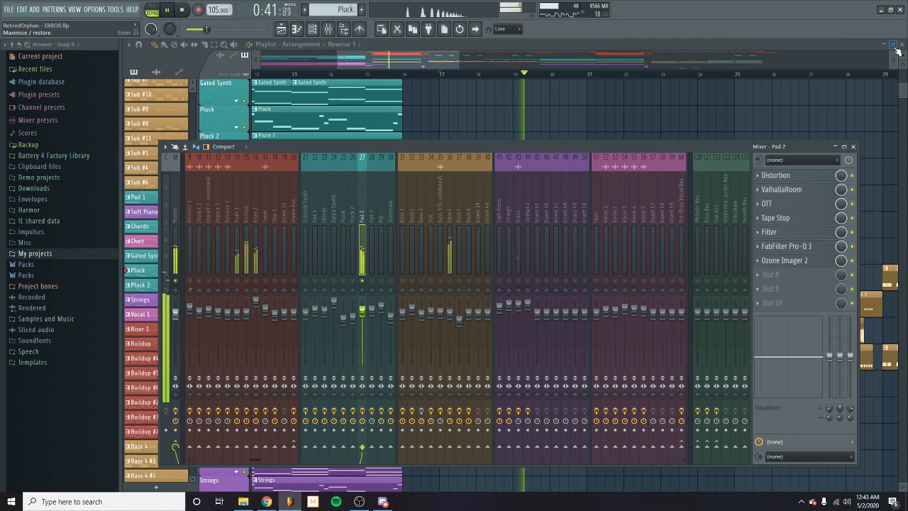
key(space)
click(854, 148)
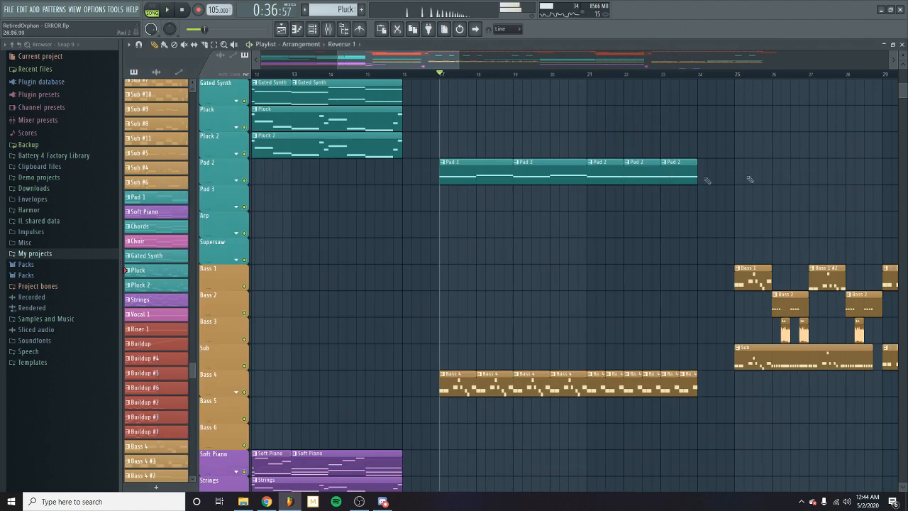
- Look over the vocal, glitch, brass, bass, pad and riser tracks around the buildup, keeping the playhead at bar 17
scroll(600, 187, down, 5)
scroll(600, 187, down, 7)
scroll(480, 147, up, 4)
scroll(475, 161, down, 4)
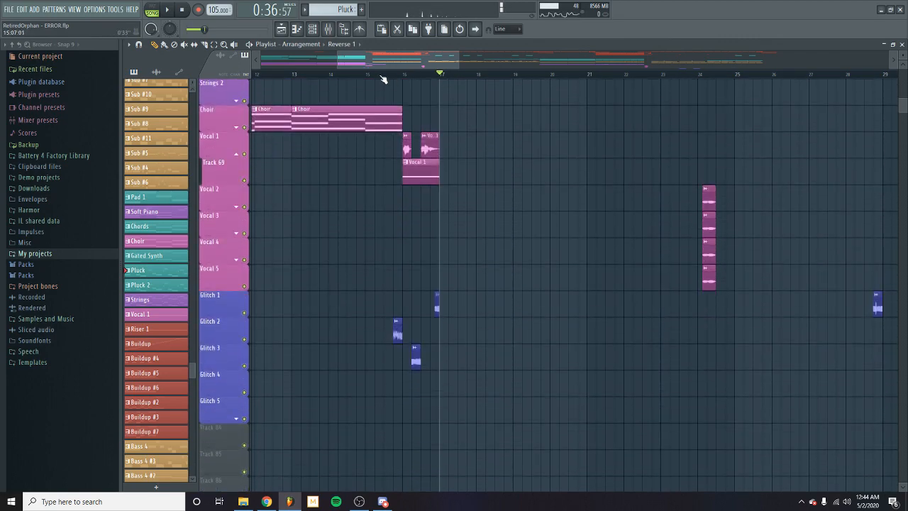
drag(361, 76, 519, 83)
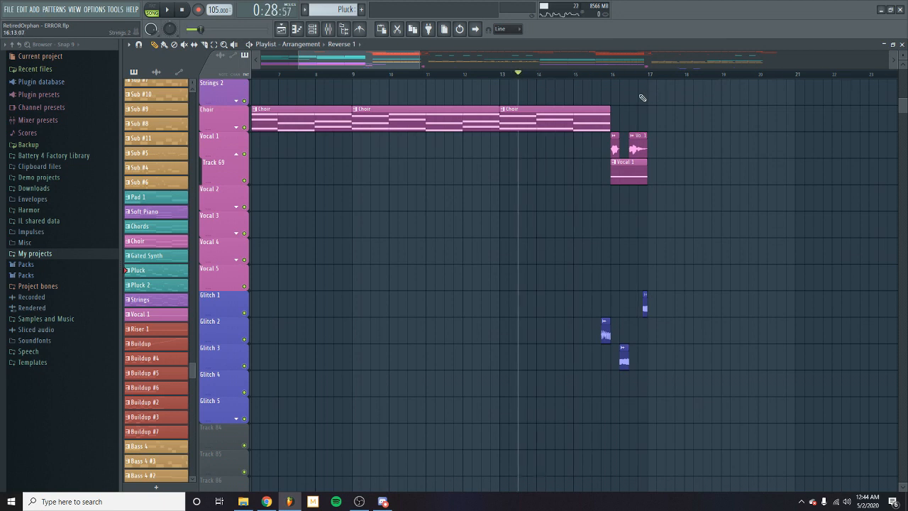
drag(524, 82, 654, 81)
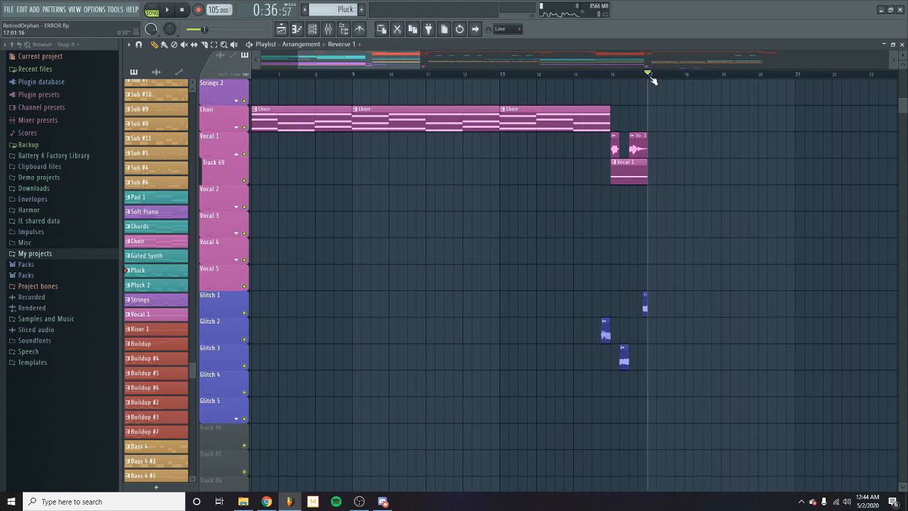
scroll(753, 113, up, 7)
scroll(745, 136, down, 8)
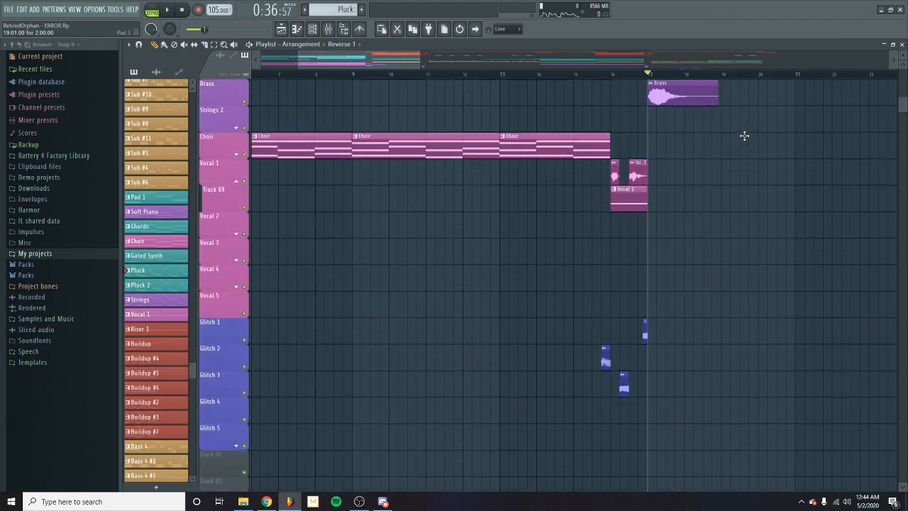
scroll(718, 143, up, 12)
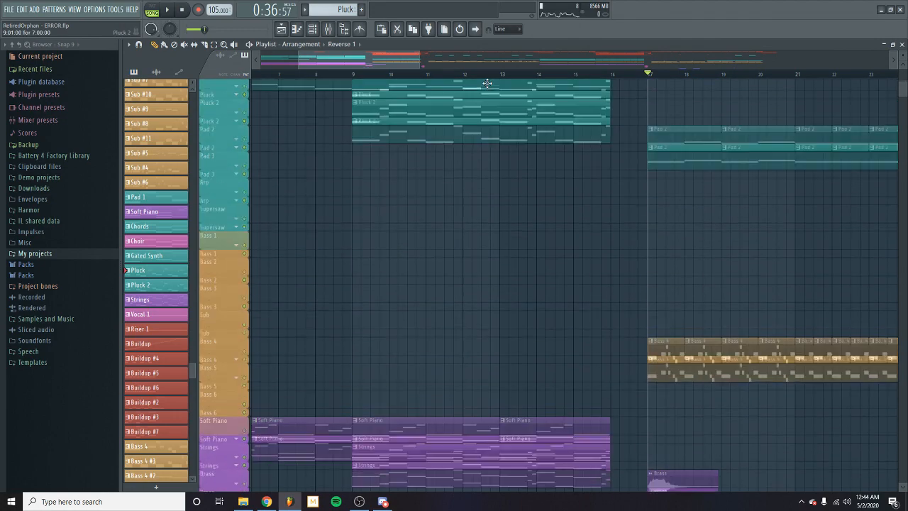
drag(405, 62, 469, 62)
scroll(507, 140, down, 8)
scroll(483, 131, up, 5)
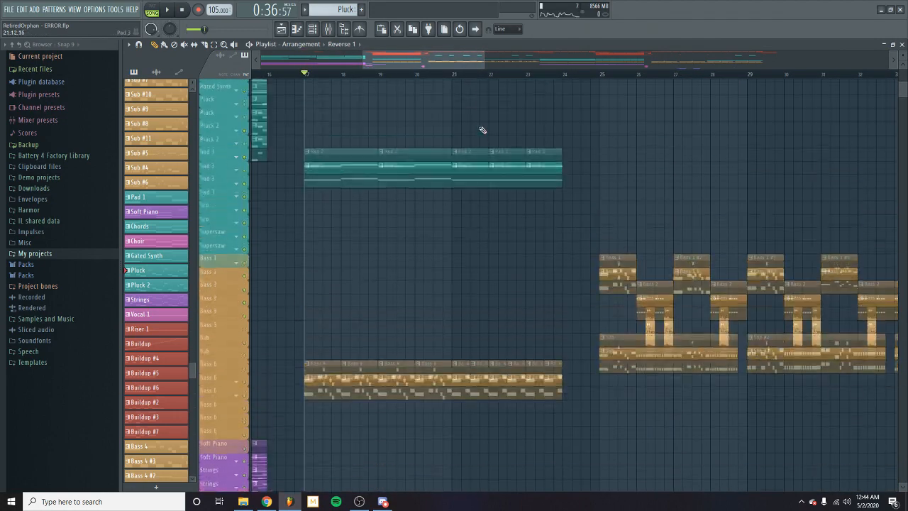
scroll(483, 131, up, 8)
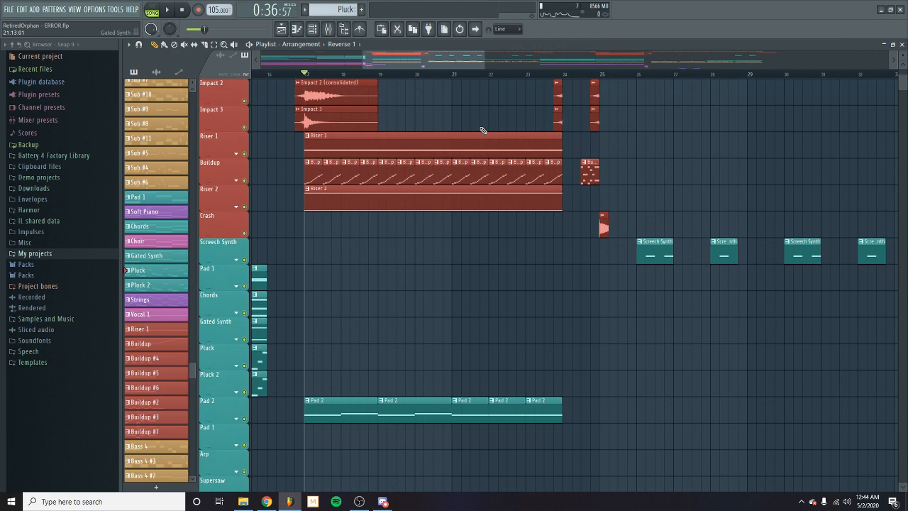
- Play the buildup from bar 17 with the mixer open, stop it, and return to the riser tracks in the playlist
click(328, 28)
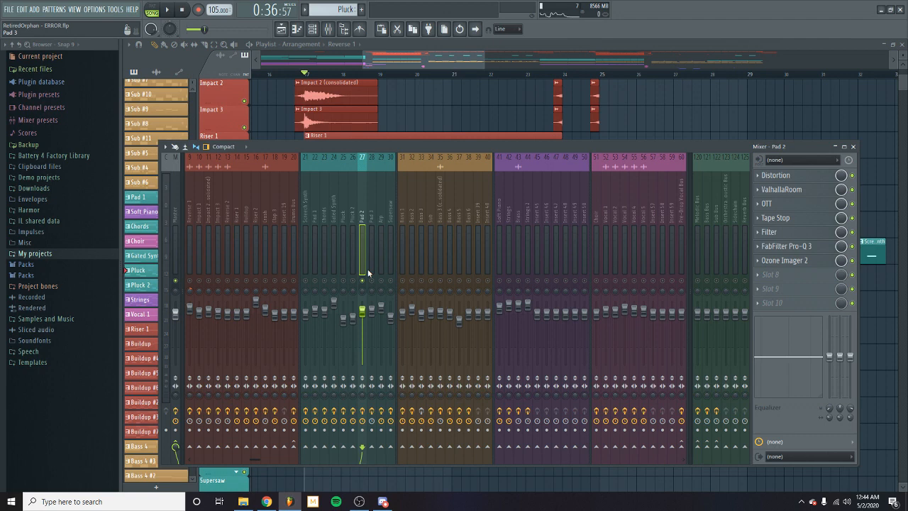
key(space)
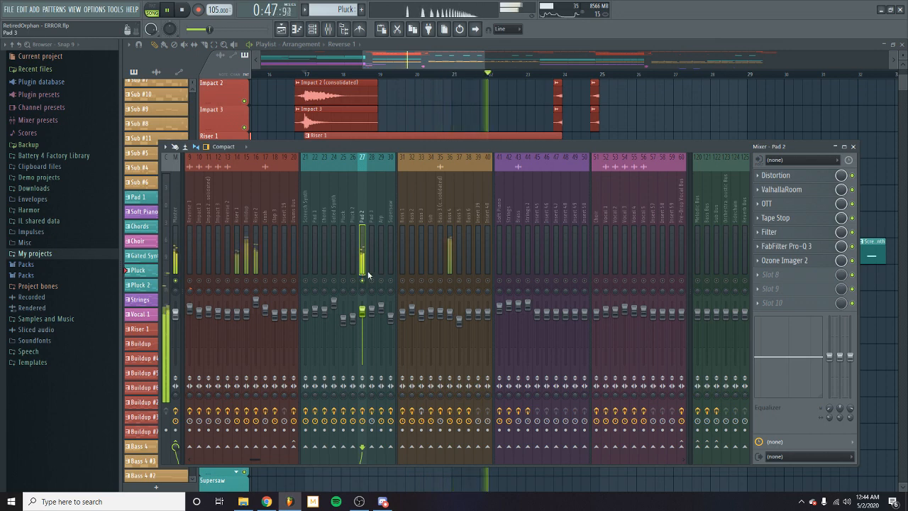
key(space)
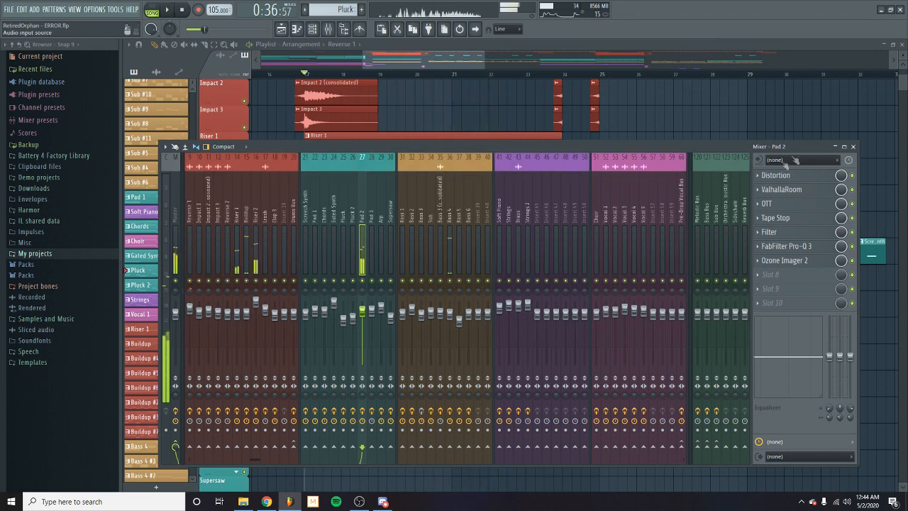
click(853, 147)
scroll(521, 217, down, 5)
scroll(507, 229, up, 4)
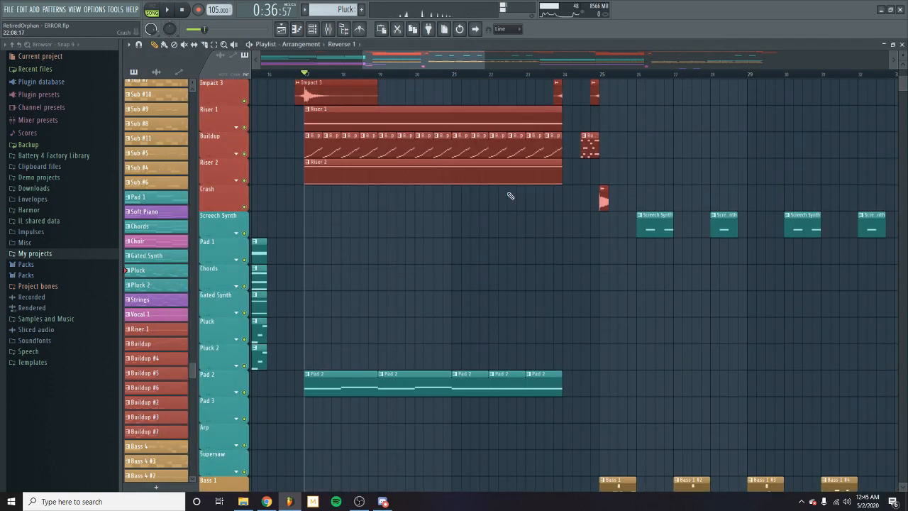
- Expand the Riser 1 track group to reveal its channel pitch, Tape Stop and FabFilter Pro-Q 3 automation
scroll(519, 303, down, 6)
scroll(472, 310, down, 3)
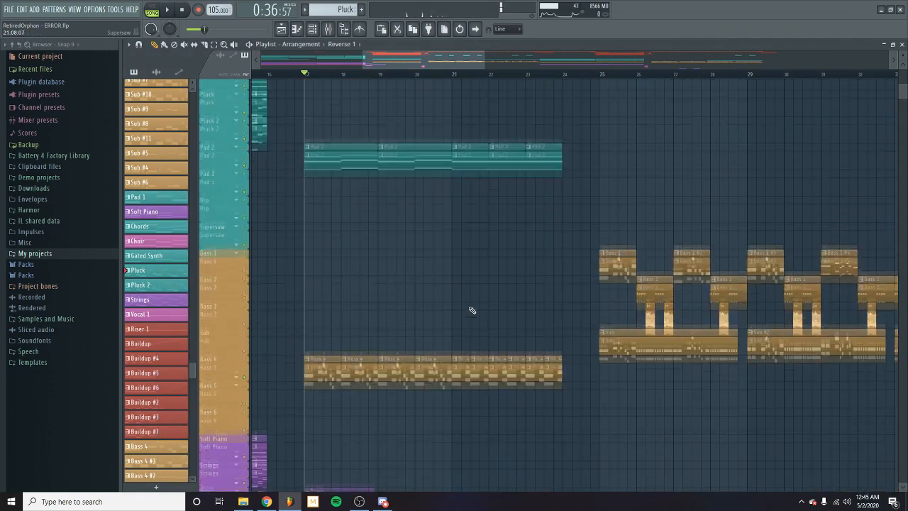
scroll(472, 310, up, 11)
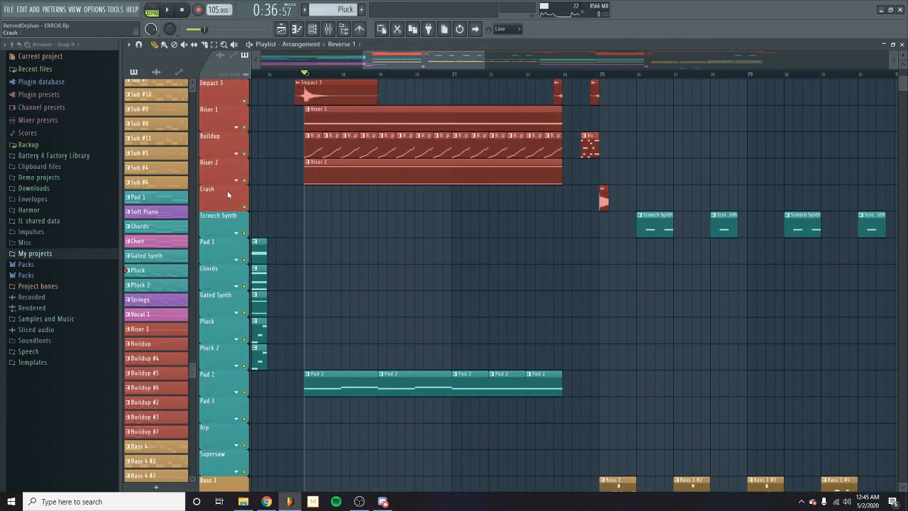
click(241, 181)
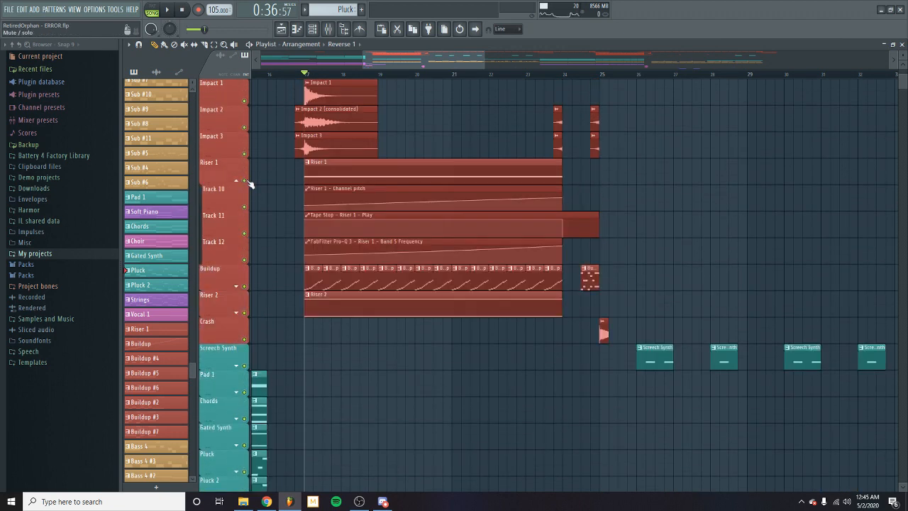
click(246, 181)
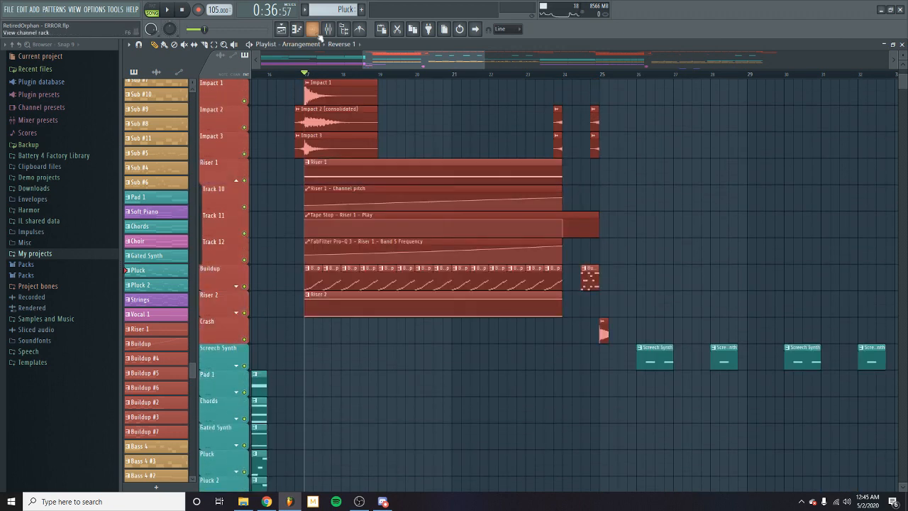
- Show the Riser 1 effects chain in the mixer while playing the buildup from bar 17
click(328, 28)
click(240, 258)
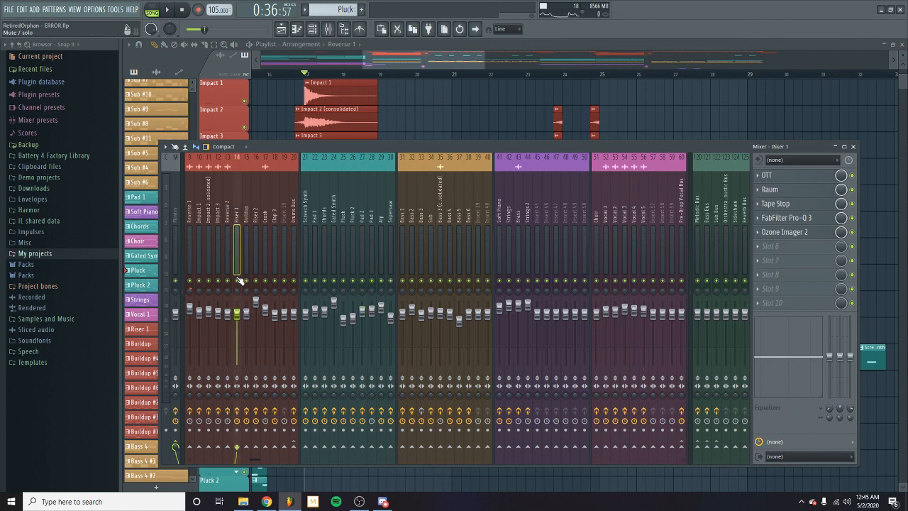
key(space)
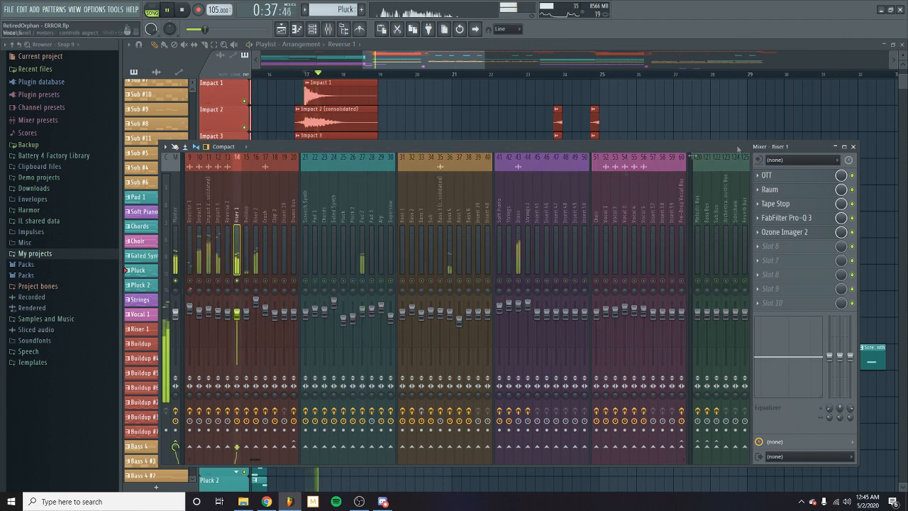
click(853, 146)
- Inspect the Riser 1 pattern and its Massive synth during playback, and stop the song
double_click(370, 171)
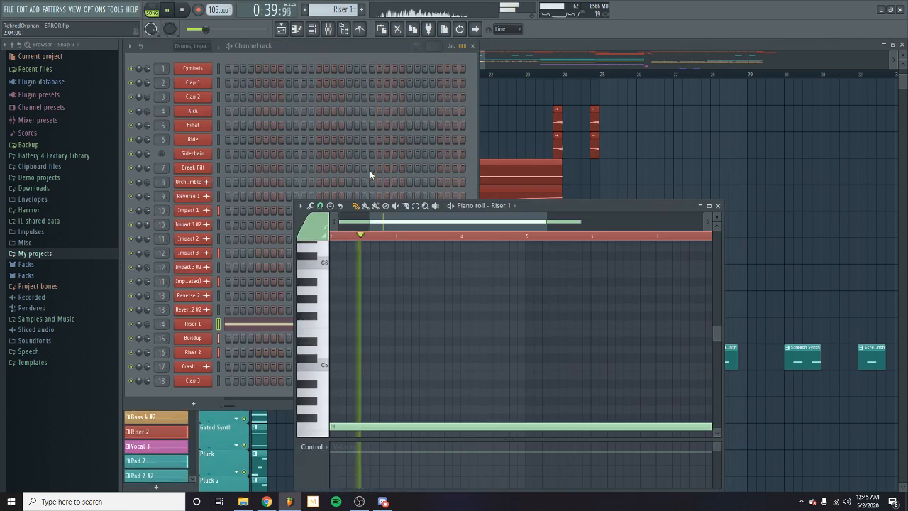
click(210, 323)
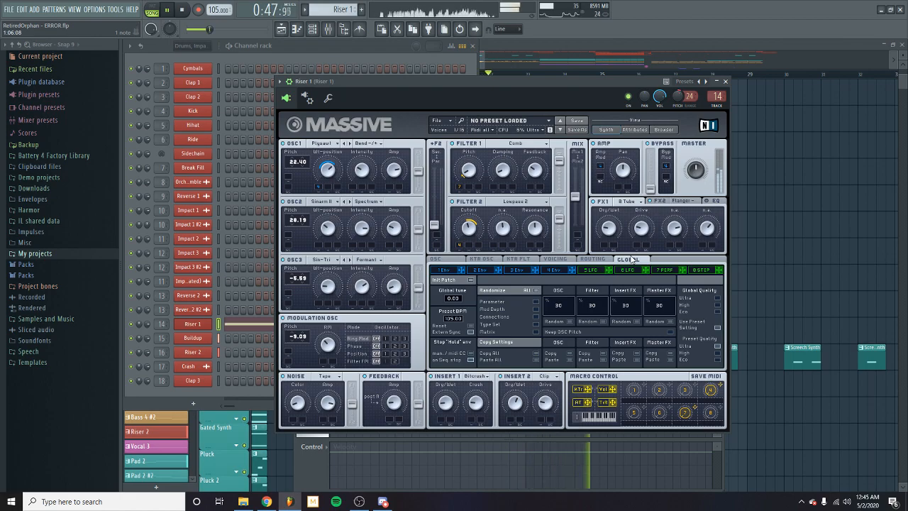
drag(514, 78, 561, 128)
key(space)
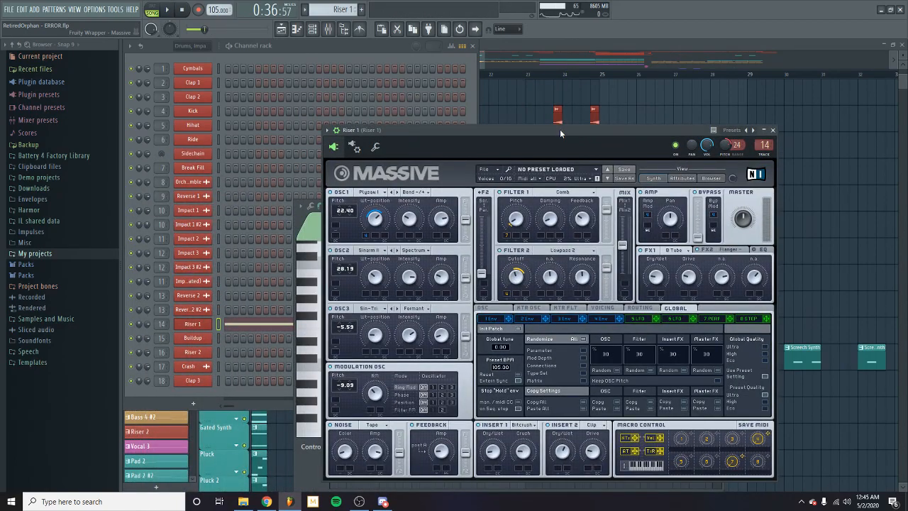
- Examine the Riser 1 patch in Massive through its Routing, OSC, 4 Env, KTR FLT, Voicing and Global pages
click(641, 308)
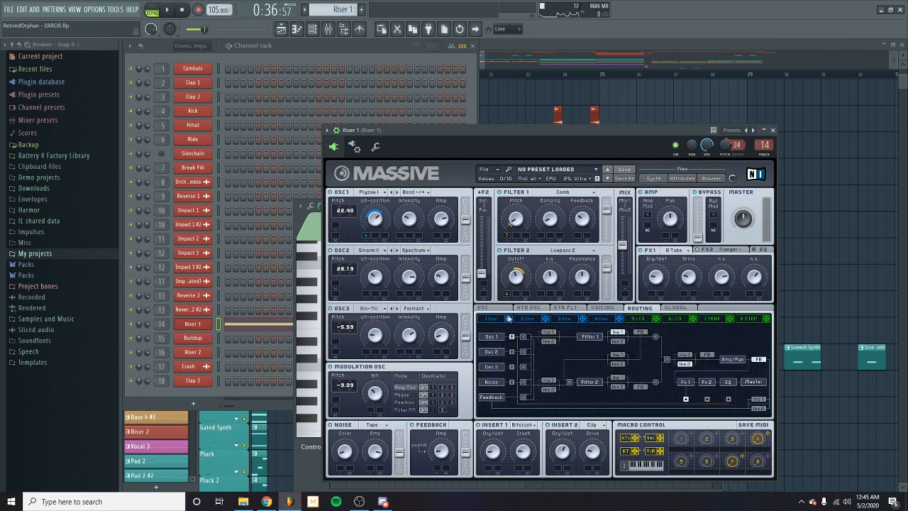
click(484, 308)
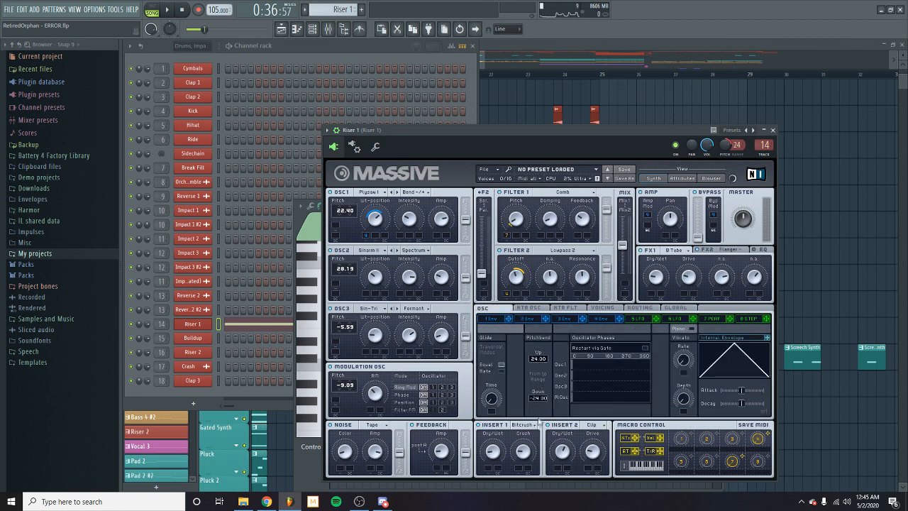
click(602, 318)
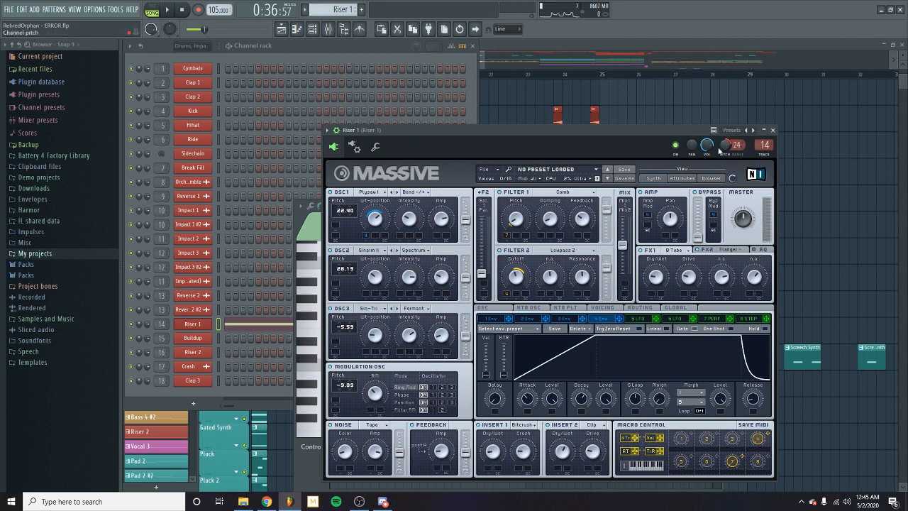
click(604, 309)
click(568, 308)
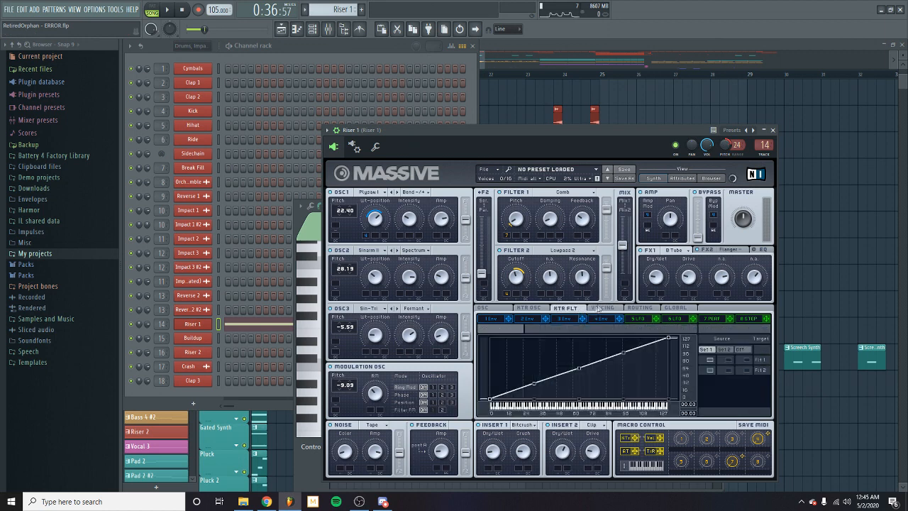
click(641, 308)
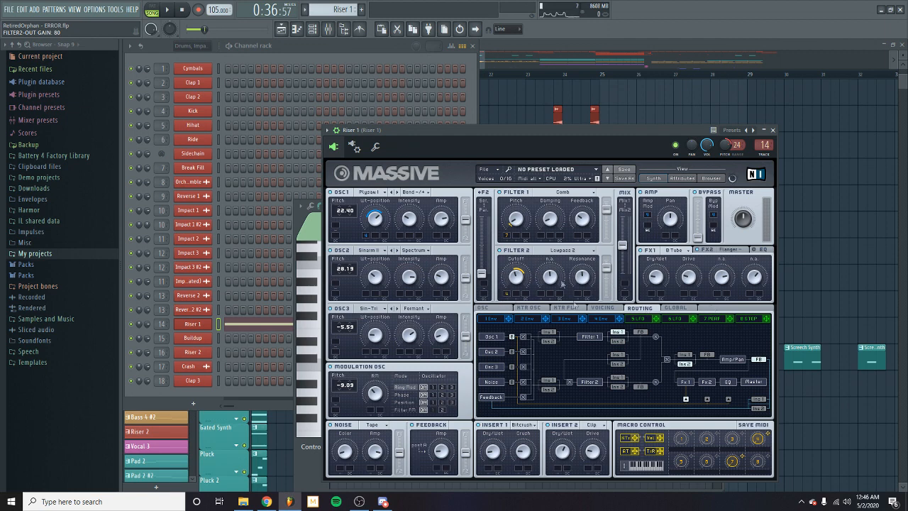
click(680, 309)
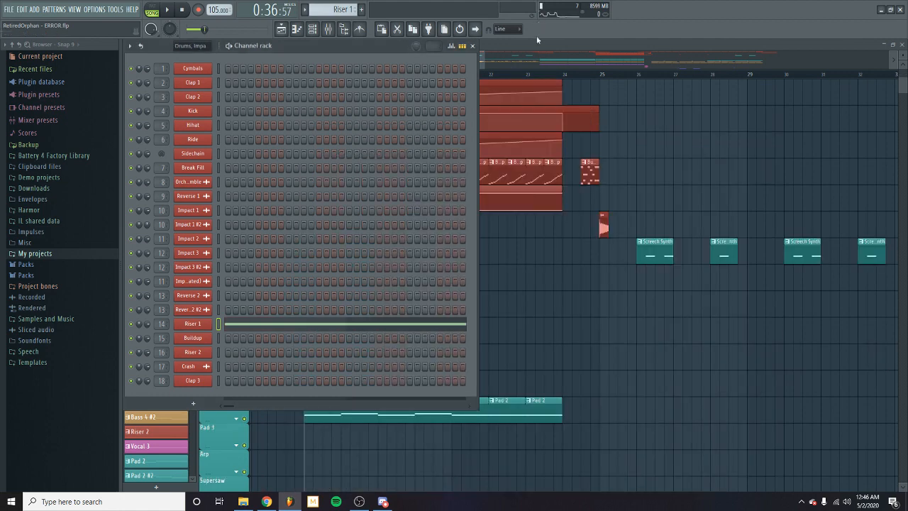
- Show the Riser 2 effects chain in the mixer while playing the buildup from bar 17
click(472, 46)
click(328, 30)
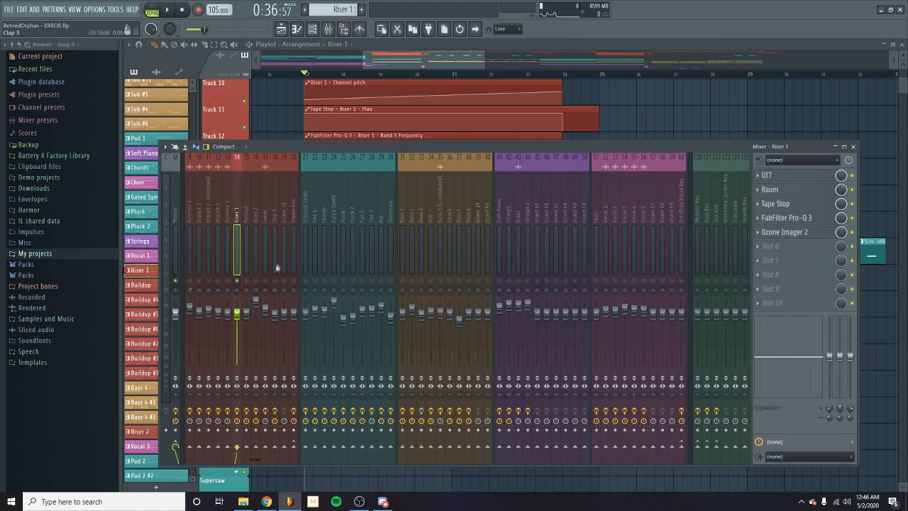
click(257, 298)
key(space)
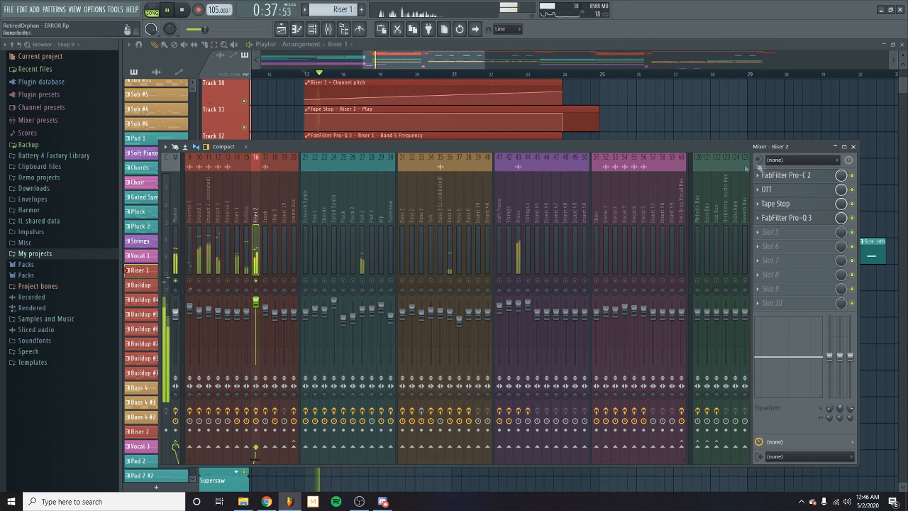
click(854, 146)
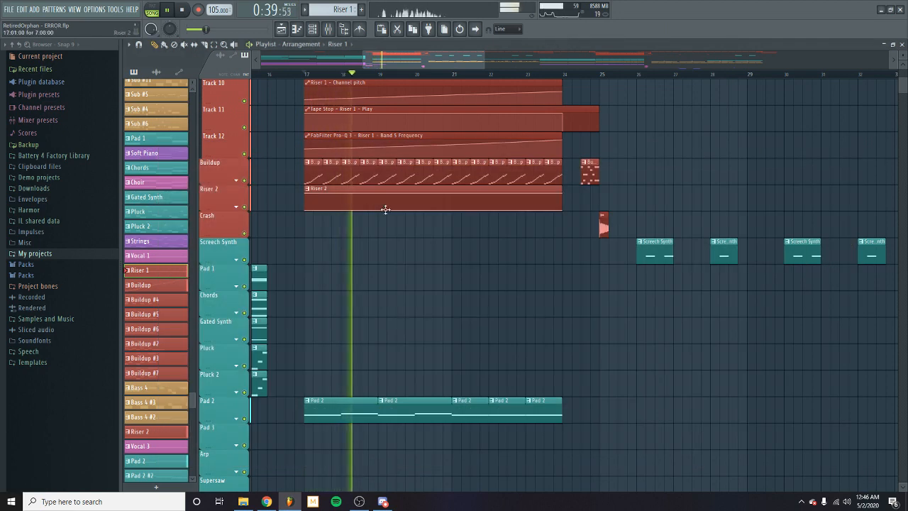
- Expand the Riser 2 track group and inspect the Riser 2 pattern and Harmor patch while the buildup plays
click(238, 208)
double_click(450, 198)
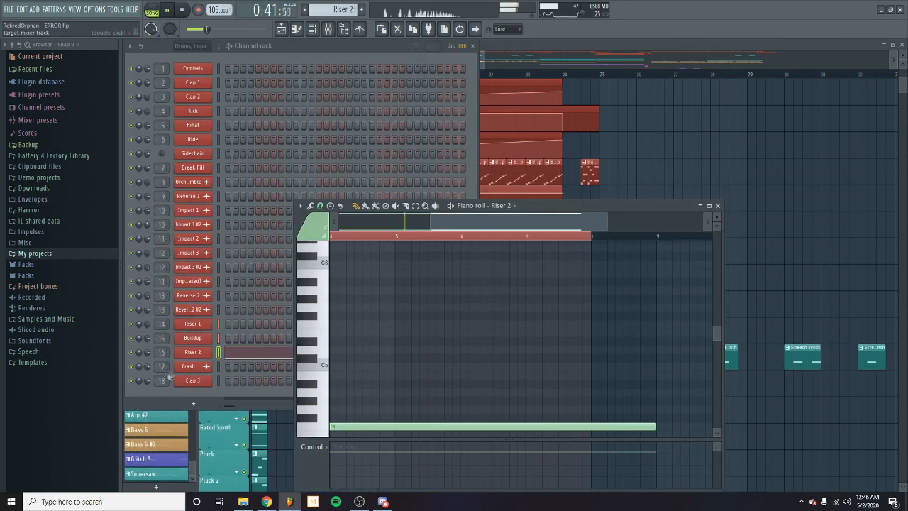
click(194, 352)
click(667, 290)
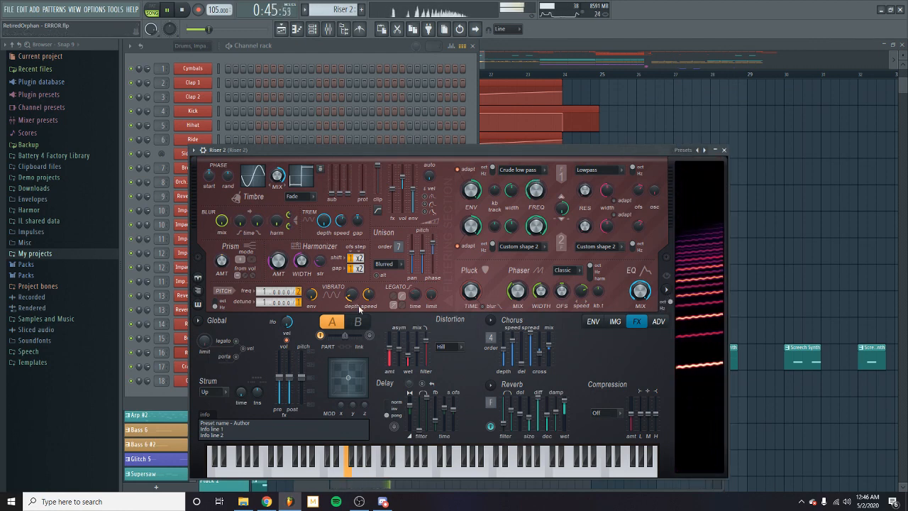
drag(641, 151, 521, 99)
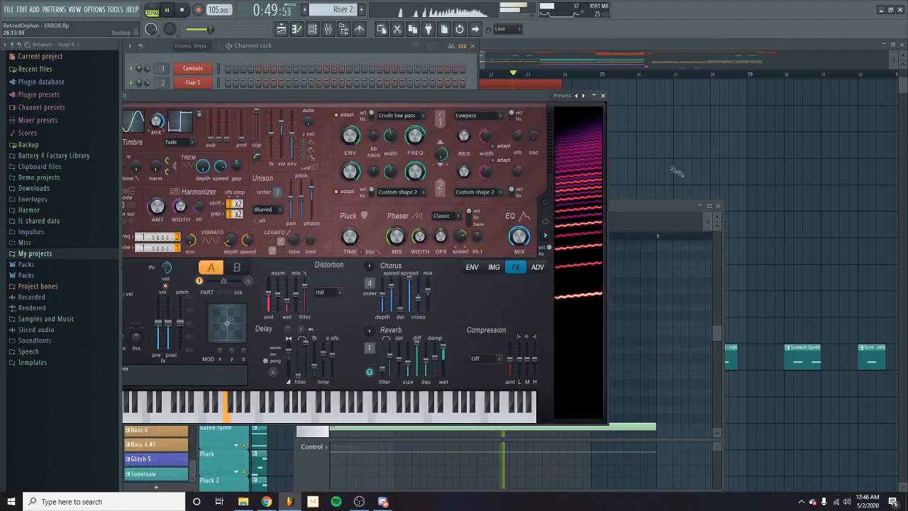
click(719, 207)
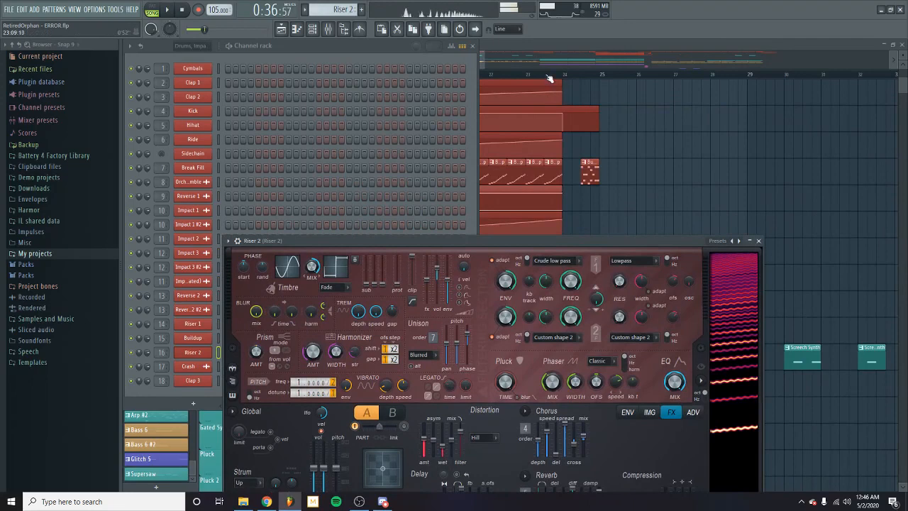
click(546, 79)
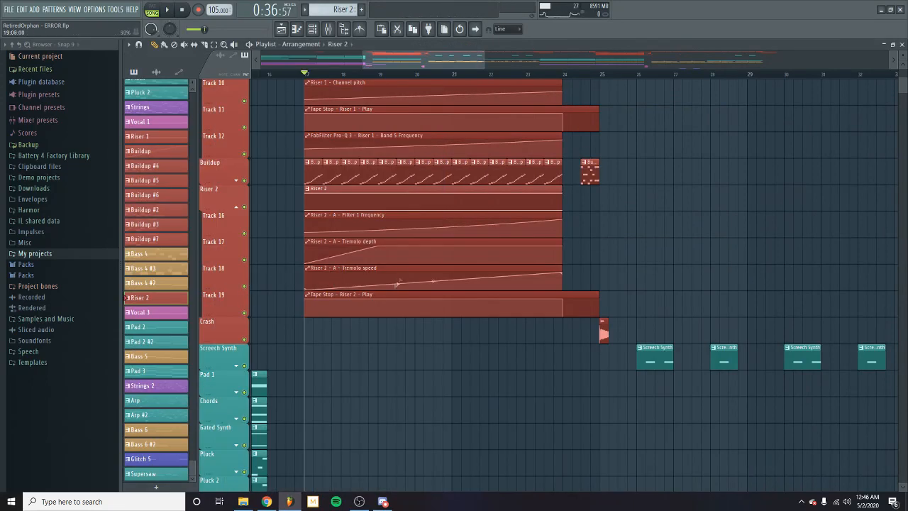
- Play the buildup with the Riser 1 and Riser 2 automation in view, and restart it from bar 17
key(space)
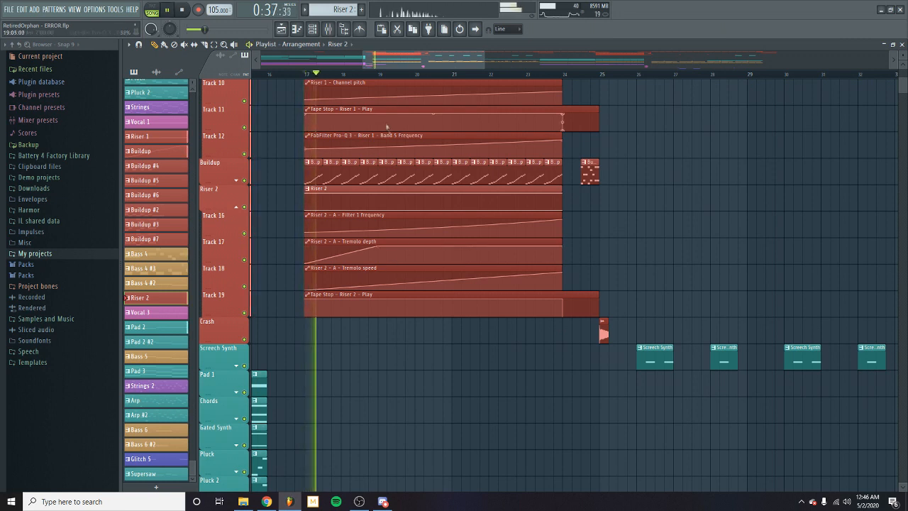
click(495, 75)
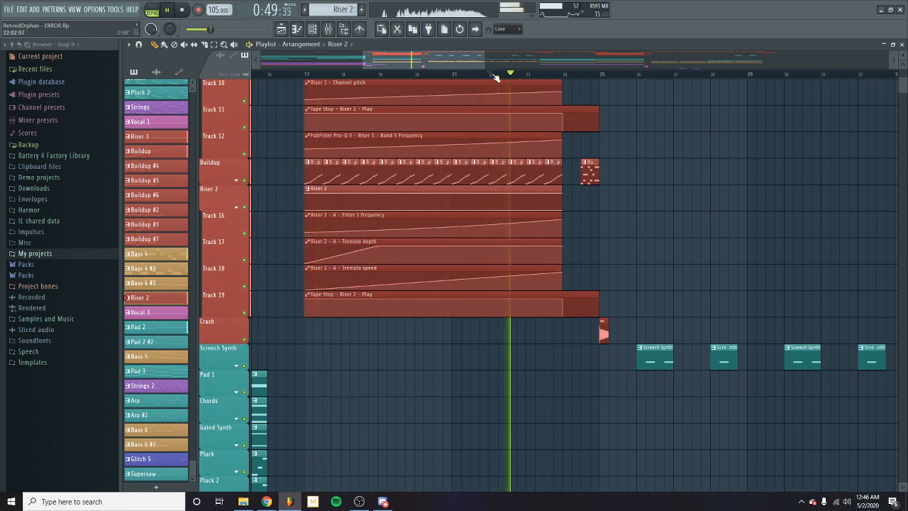
click(305, 75)
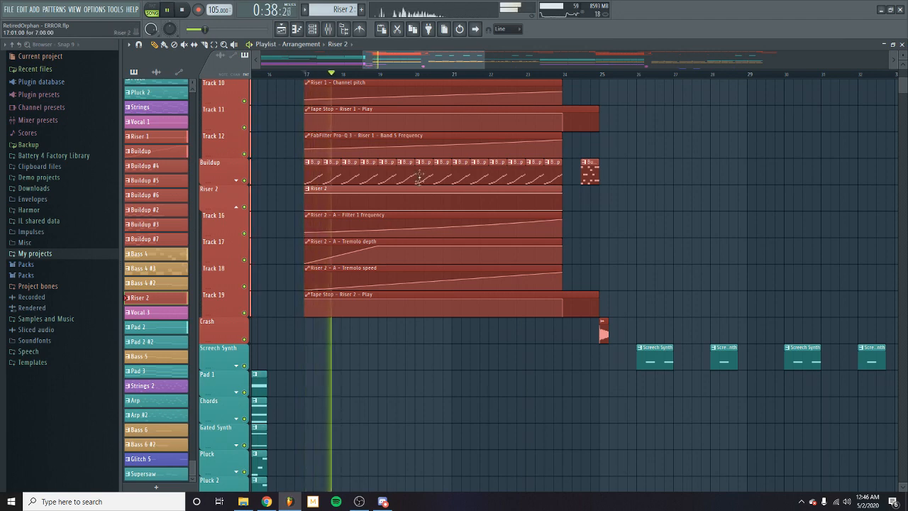
- Show the Buildup track's effects chain in the mixer, with Faturator, Fruity Convolver, FabFilter Pro-Q 3 and Pro-L 2
click(329, 31)
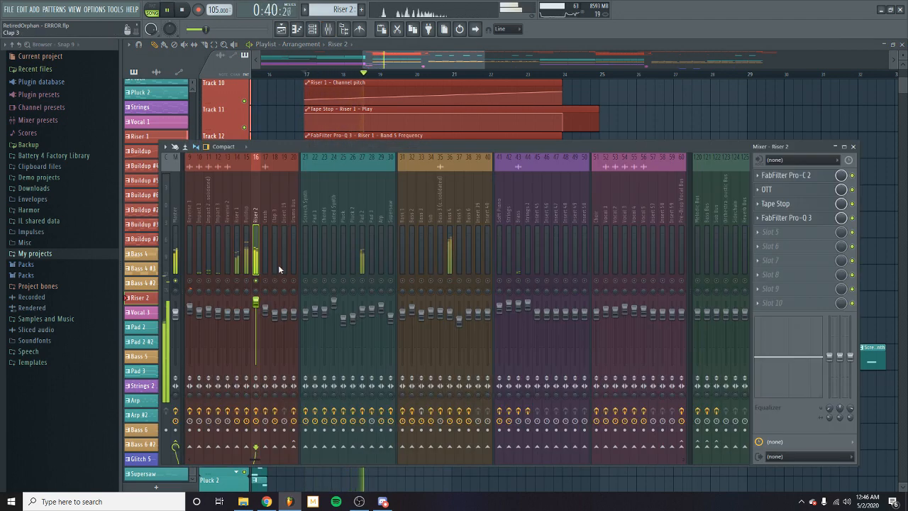
click(313, 30)
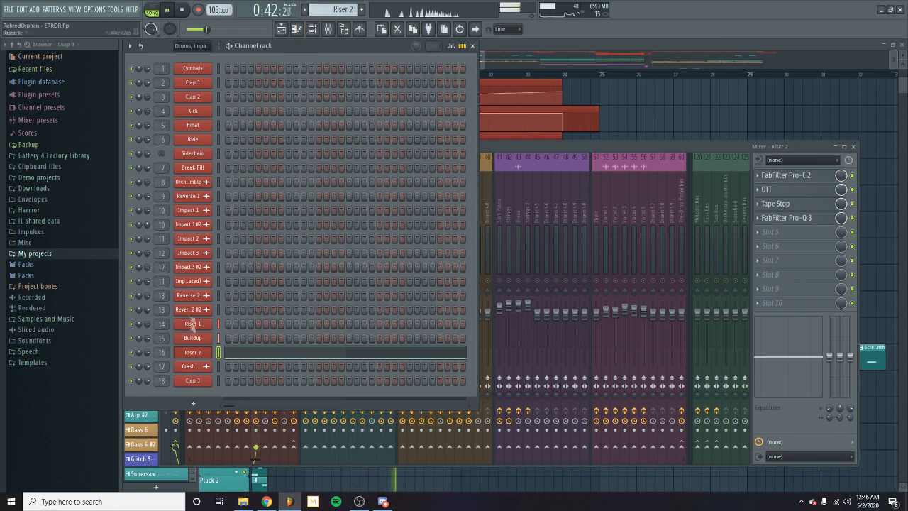
click(629, 148)
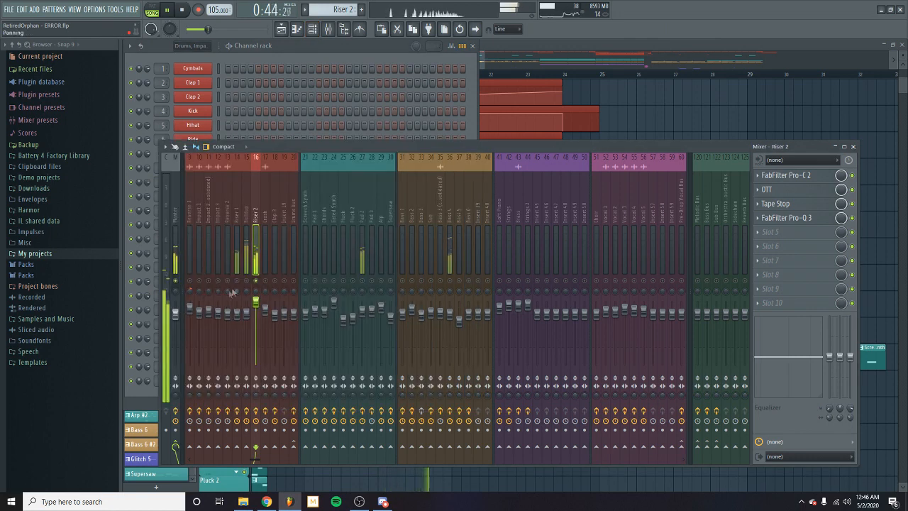
click(247, 269)
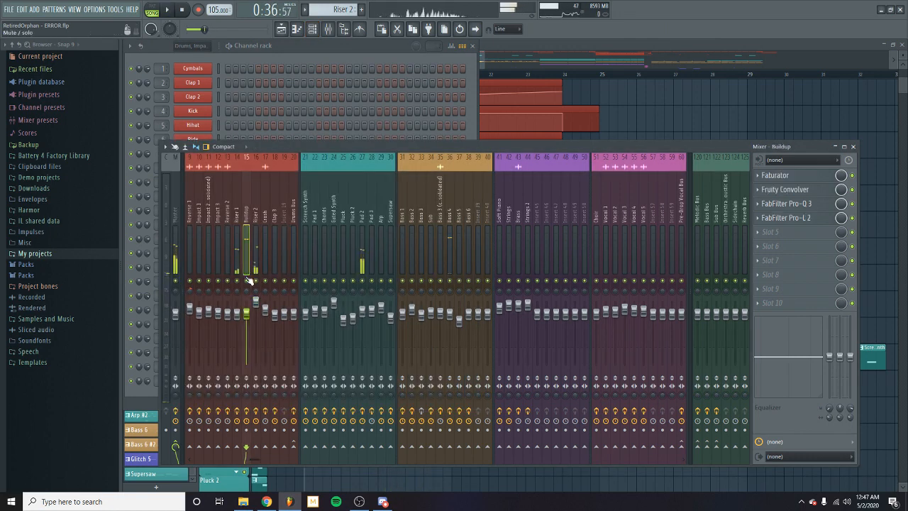
right_click(247, 280)
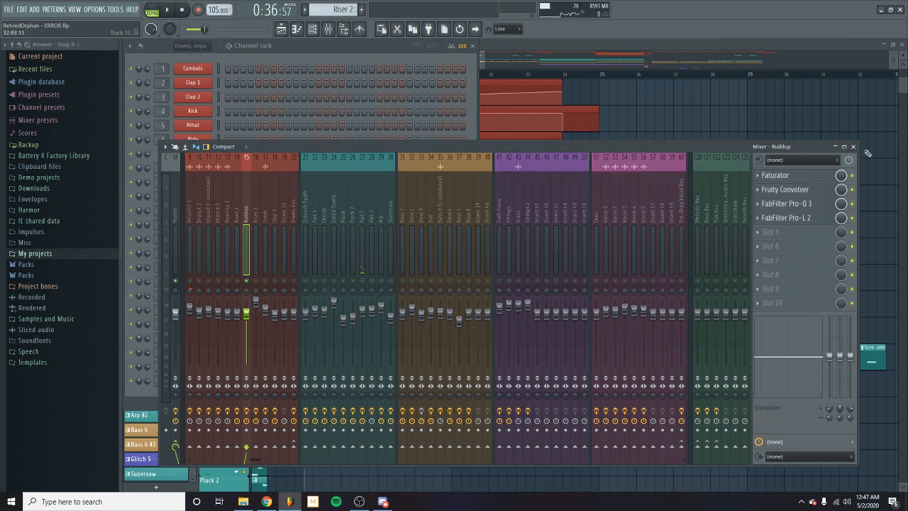
- Play the buildup from bar 17 in the playlist and expand the Buildup track group to reveal its FabFilter Pro-Q 3 automation
click(849, 148)
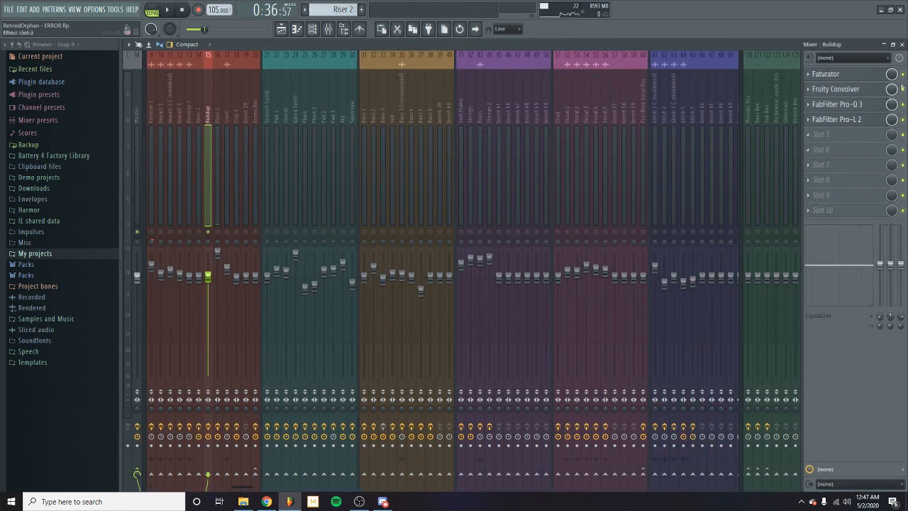
click(894, 44)
key(space)
click(858, 148)
scroll(793, 180, up, 3)
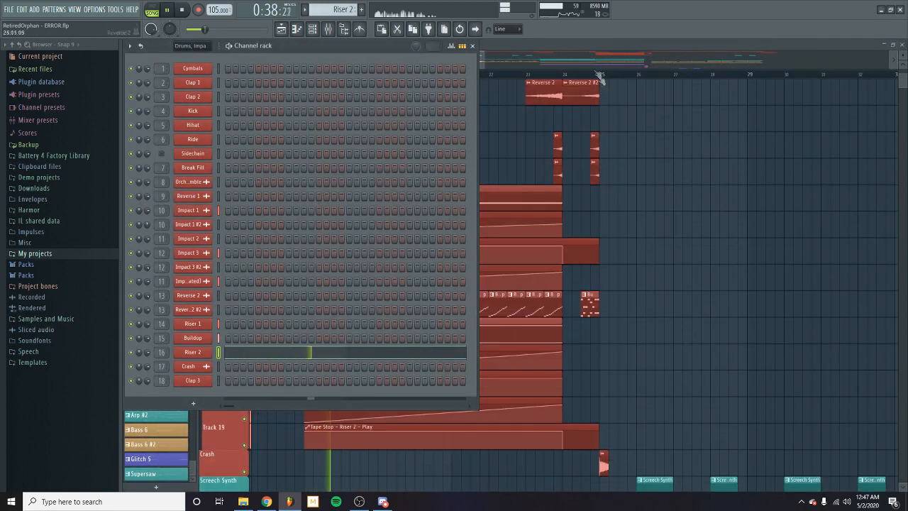
key(F6)
scroll(253, 240, down, 3)
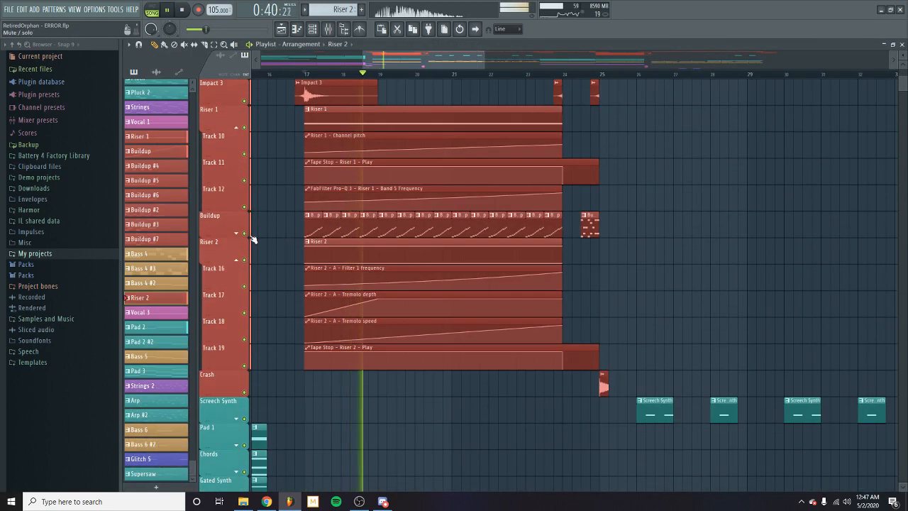
click(236, 233)
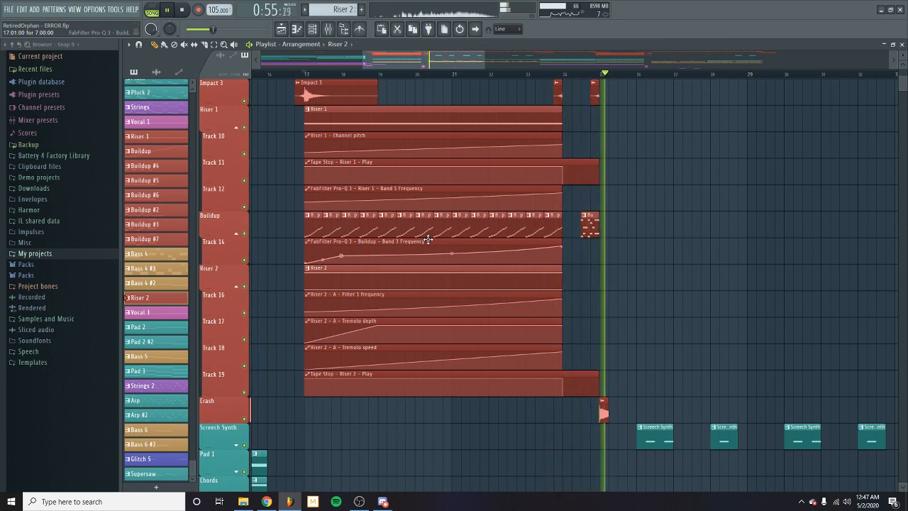
key(space)
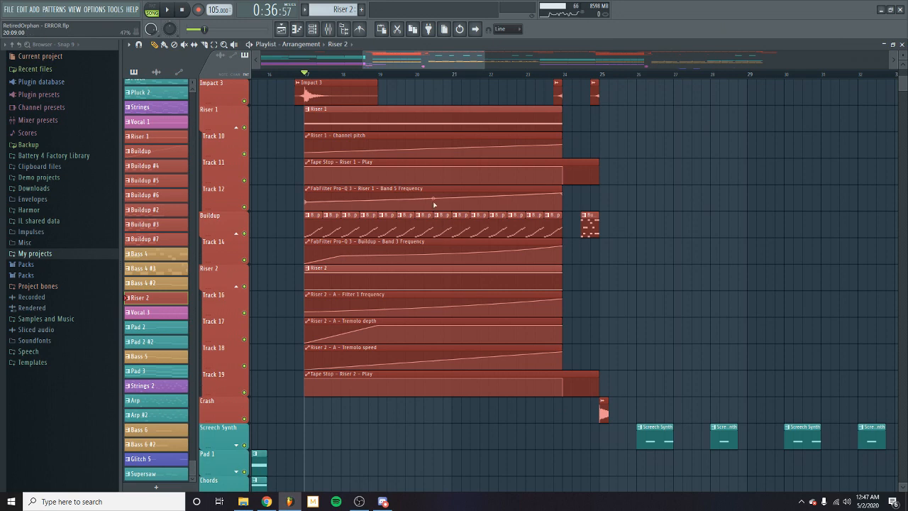
- Inspect the Buildup pattern's marker notes in the piano roll and frame bars 17 to 25 in the playlist
double_click(321, 227)
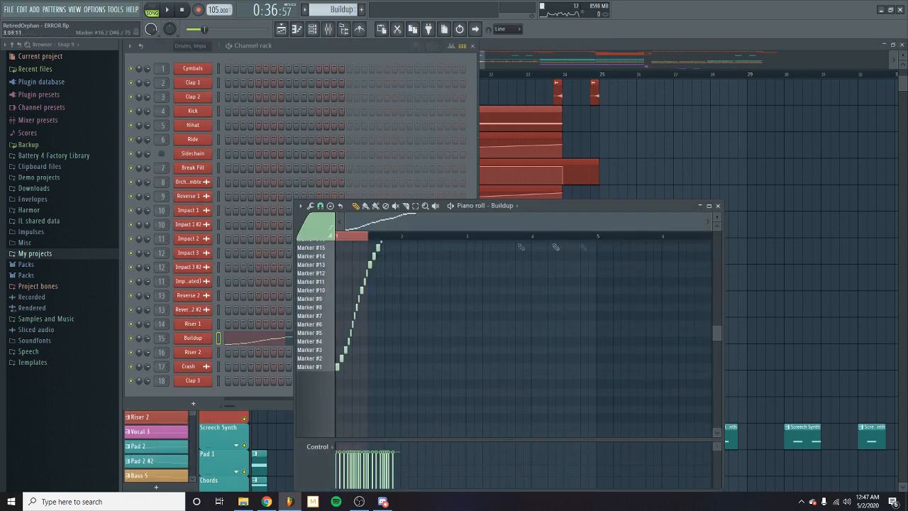
click(717, 206)
key(F6)
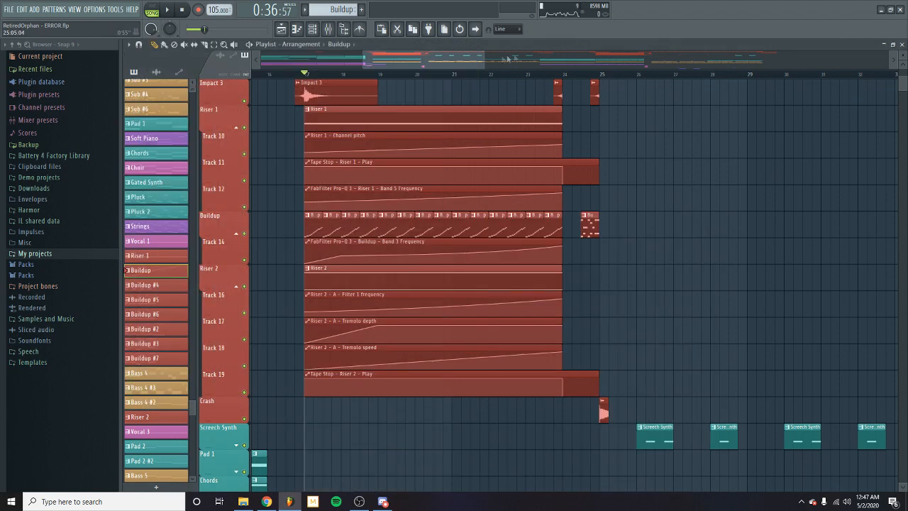
drag(485, 60, 417, 64)
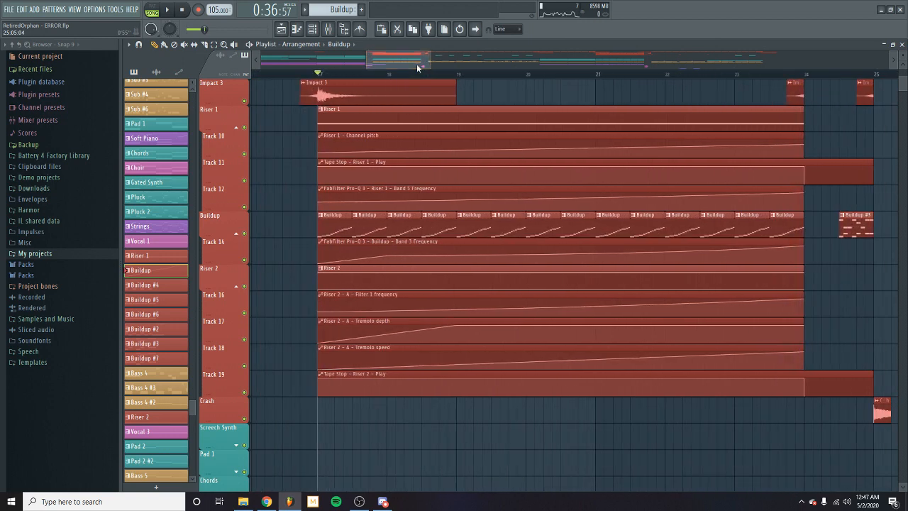
- Play the arrangement from bar 17 and briefly check the mixer levels during the buildup
scroll(437, 117, up, 3)
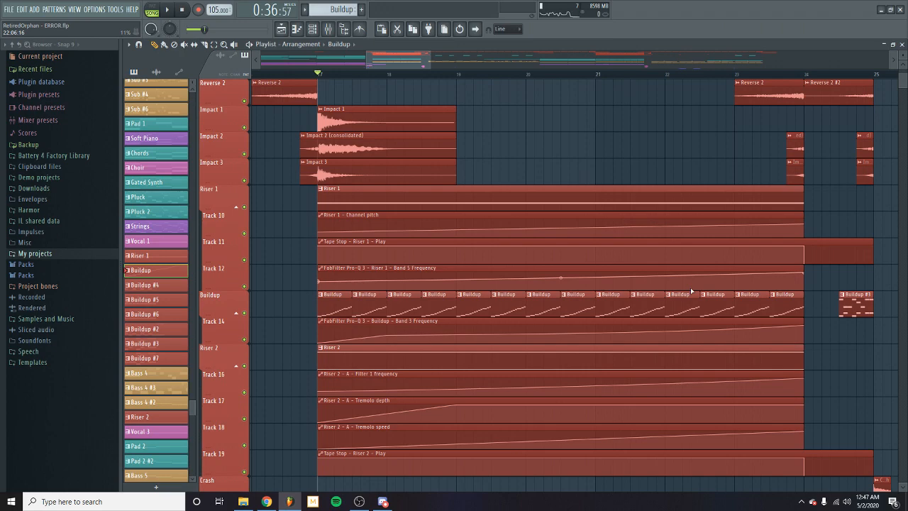
scroll(690, 287, down, 3)
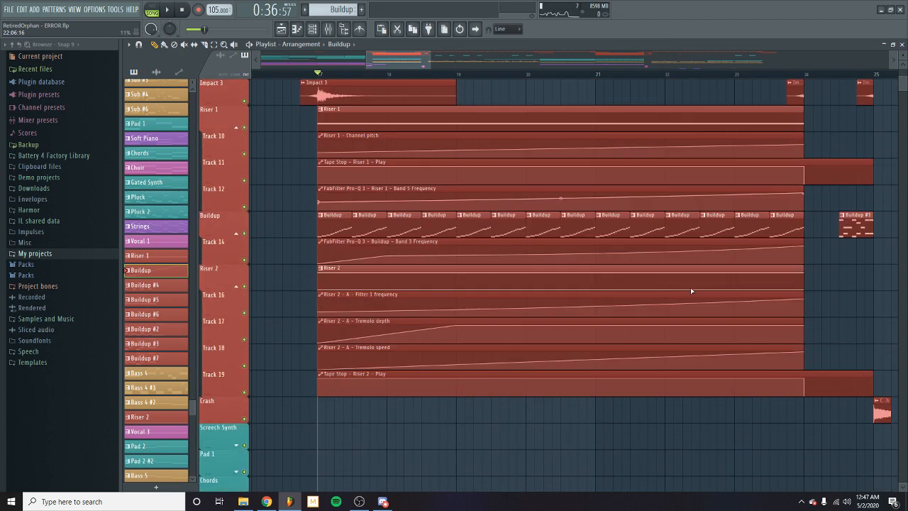
key(space)
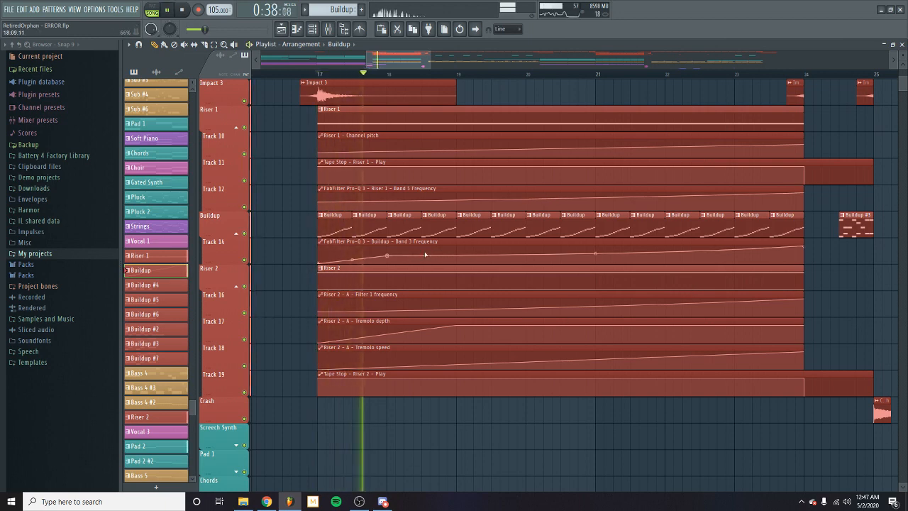
click(330, 29)
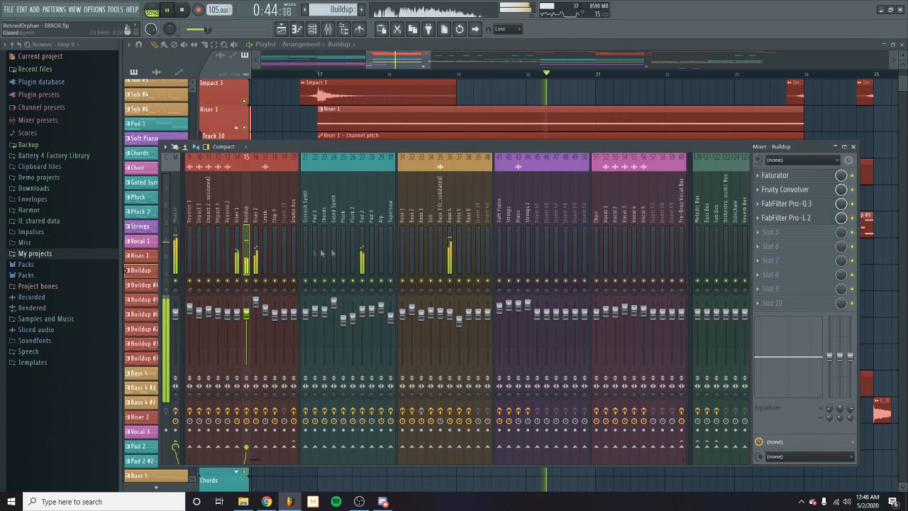
click(853, 146)
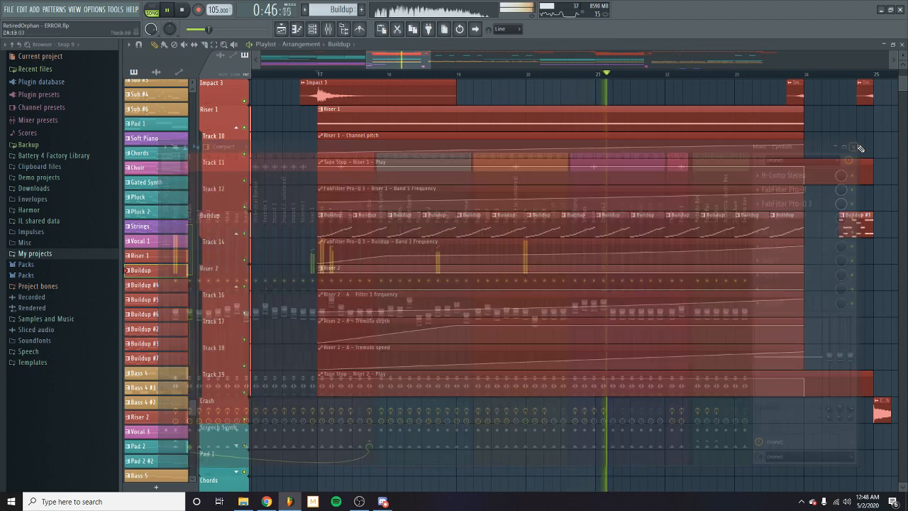
- Follow playback through the end of the buildup into the drop at bar 25, examining the drum, synth and bass tracks, and stop playback
scroll(838, 192, up, 5)
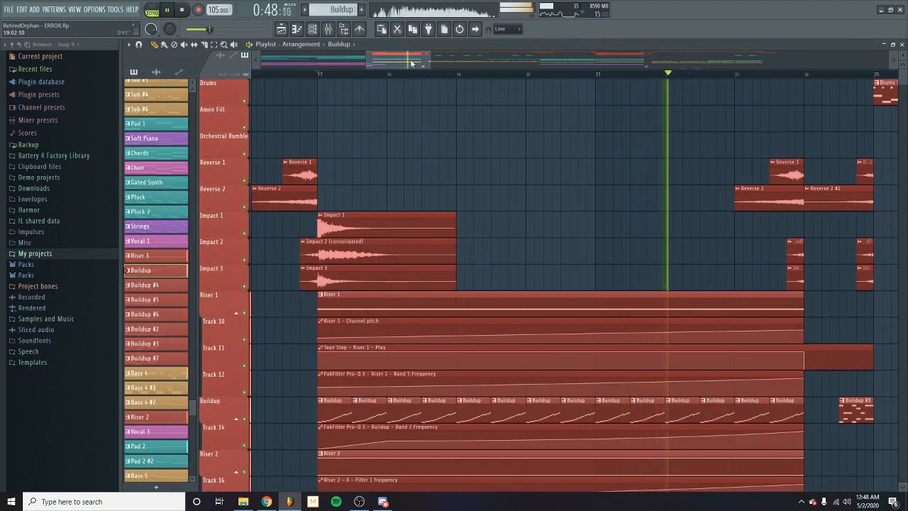
drag(411, 64, 439, 67)
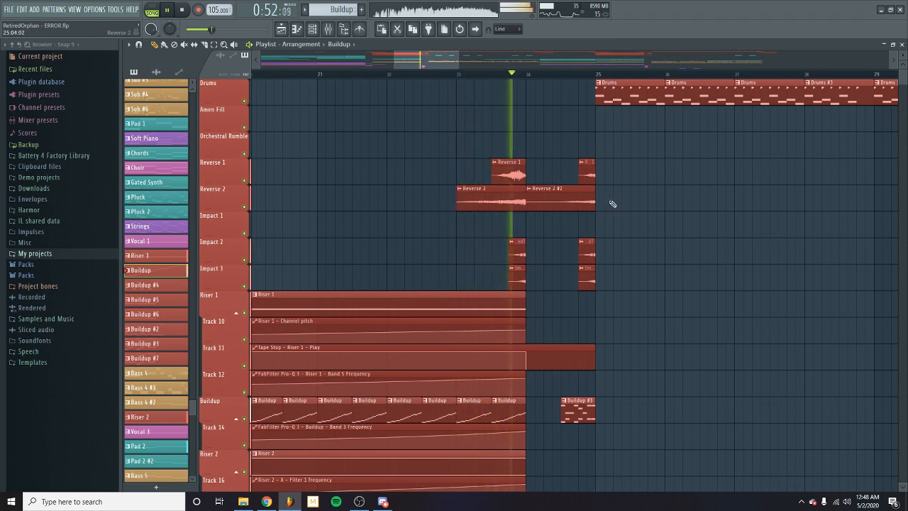
scroll(623, 215, down, 6)
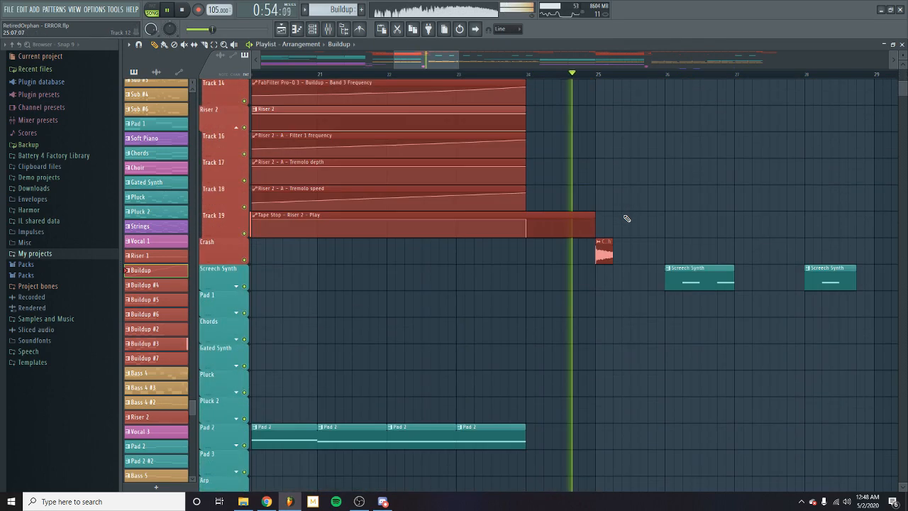
scroll(626, 219, down, 6)
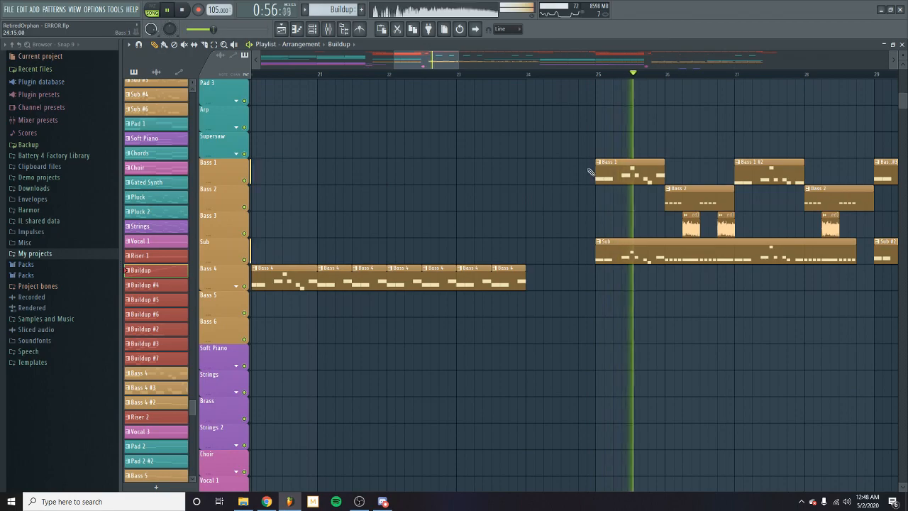
scroll(591, 174, up, 12)
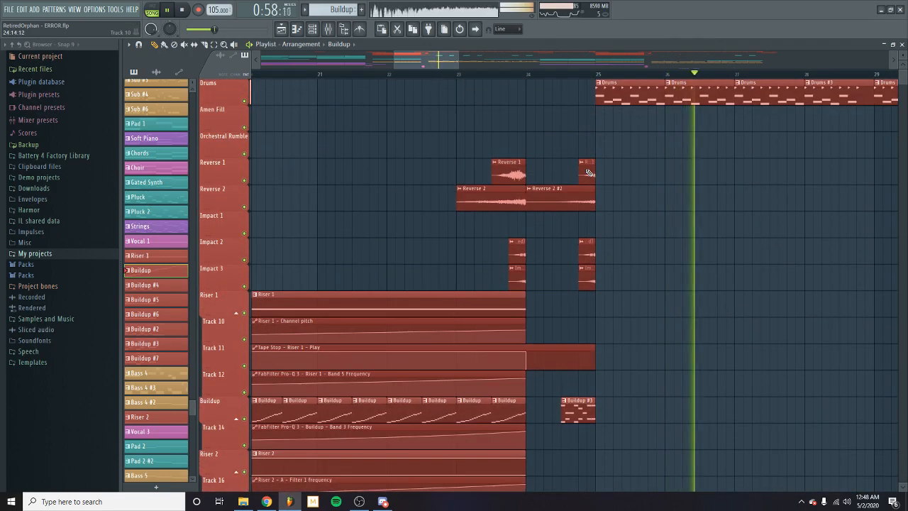
scroll(588, 171, down, 3)
scroll(586, 168, up, 3)
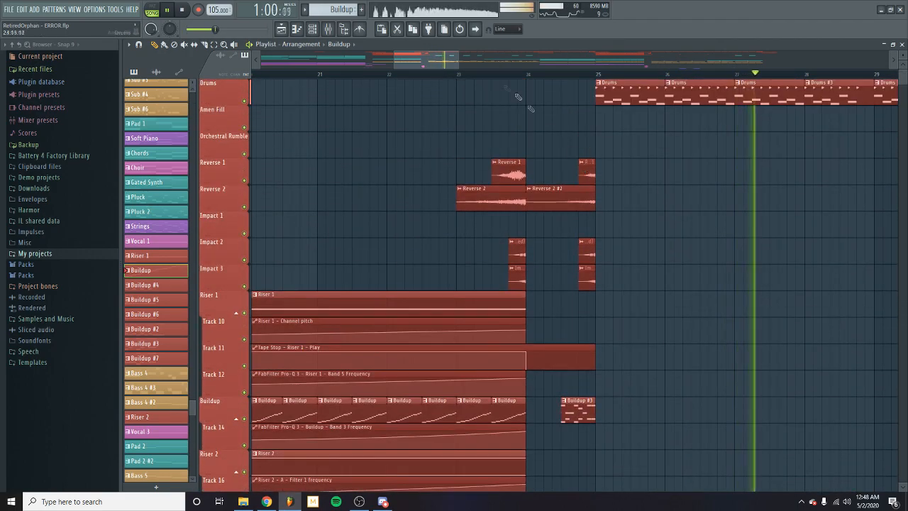
scroll(528, 128, down, 3)
scroll(511, 134, down, 5)
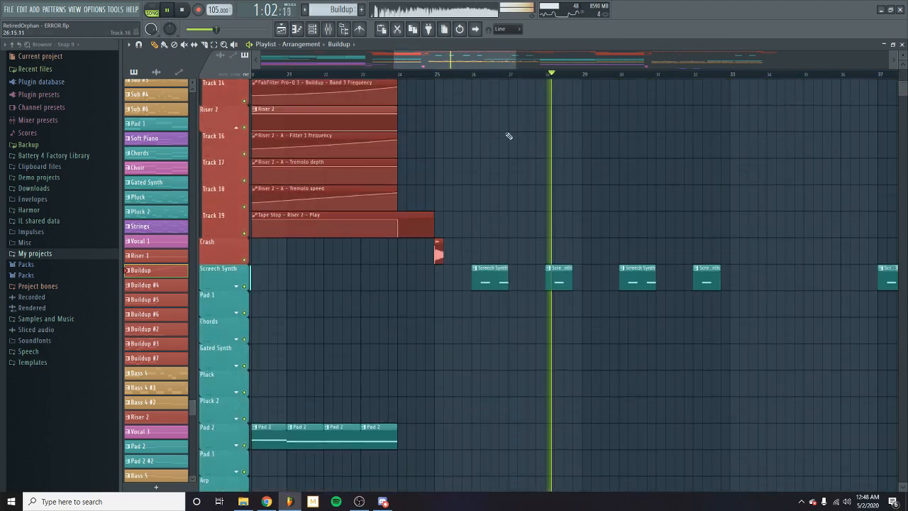
scroll(507, 138, down, 10)
key(space)
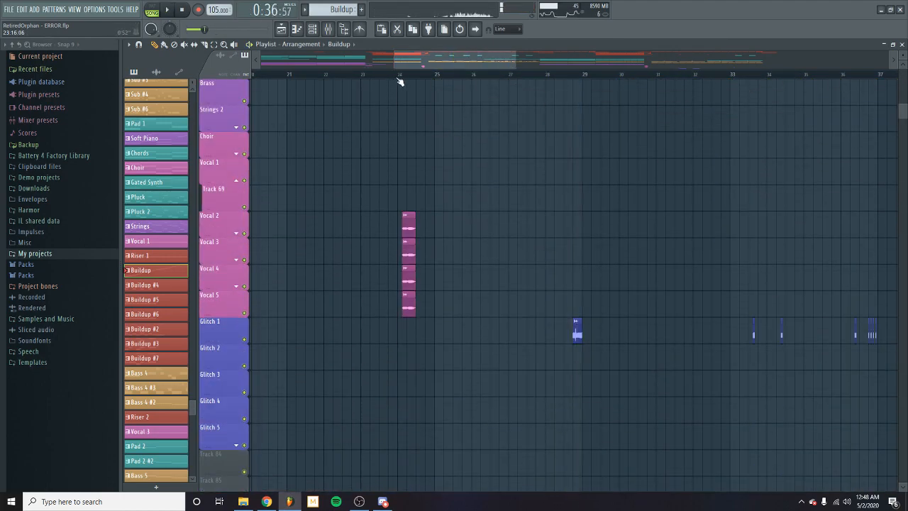
- Set the playhead to bar 24 and inspect the RetiredOrphan - ERROR recording's waveform among the audio clips, returning to the pattern list
click(399, 77)
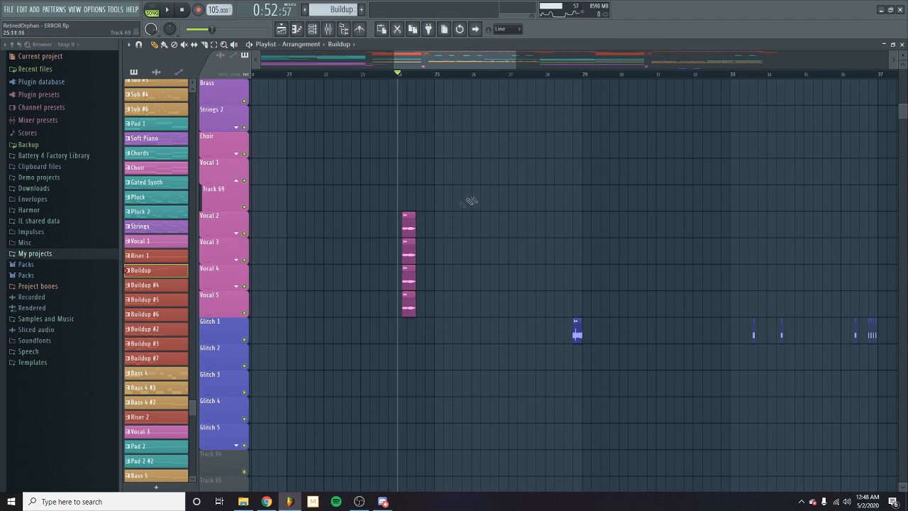
click(161, 73)
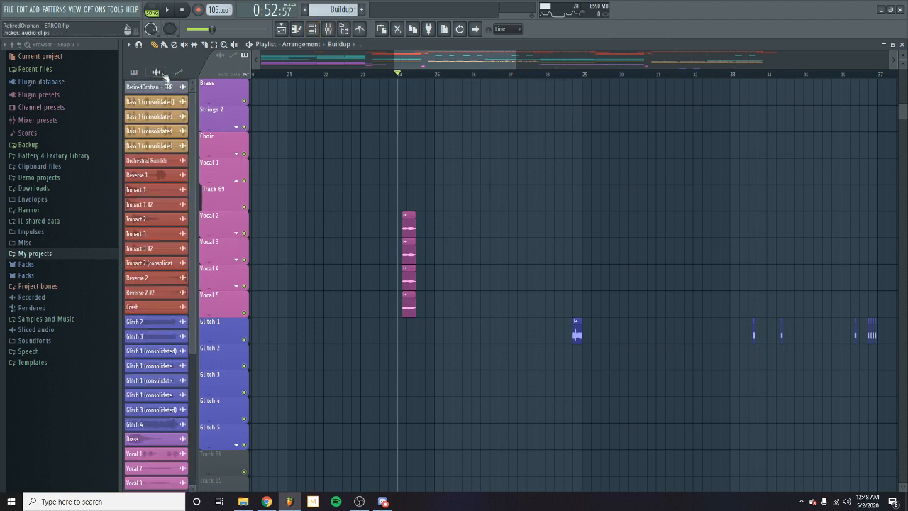
double_click(166, 87)
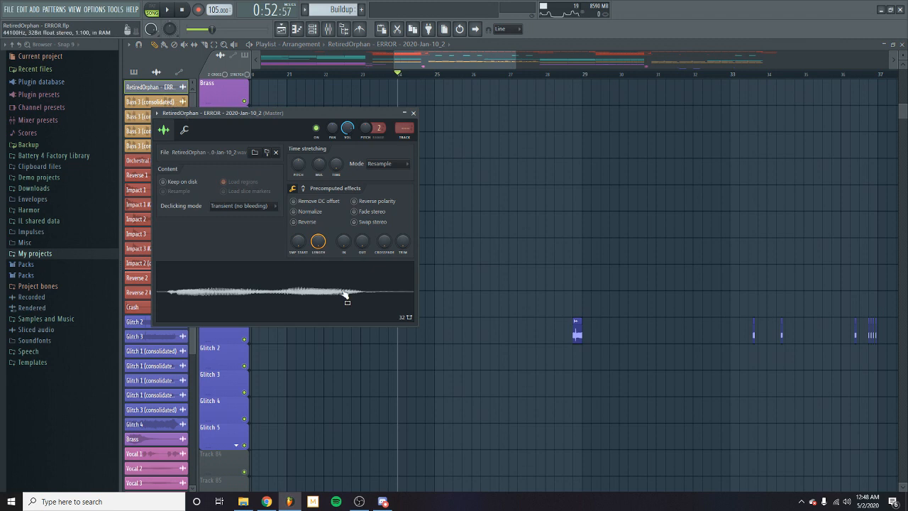
click(414, 113)
click(142, 72)
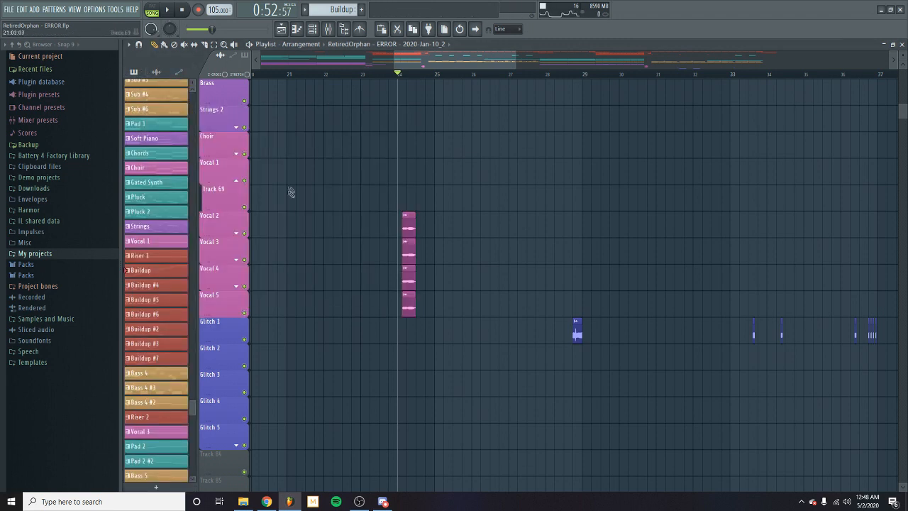
- Expand the Vocal 2, Vocal 3 and Vocal 4 track groups to examine their automation, and collapse all vocal groups including Vocal 1
click(237, 234)
click(238, 287)
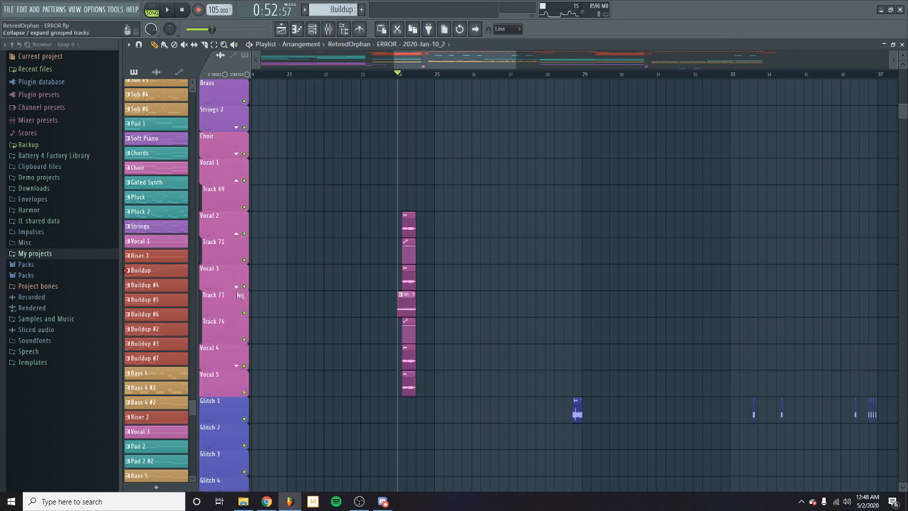
click(237, 366)
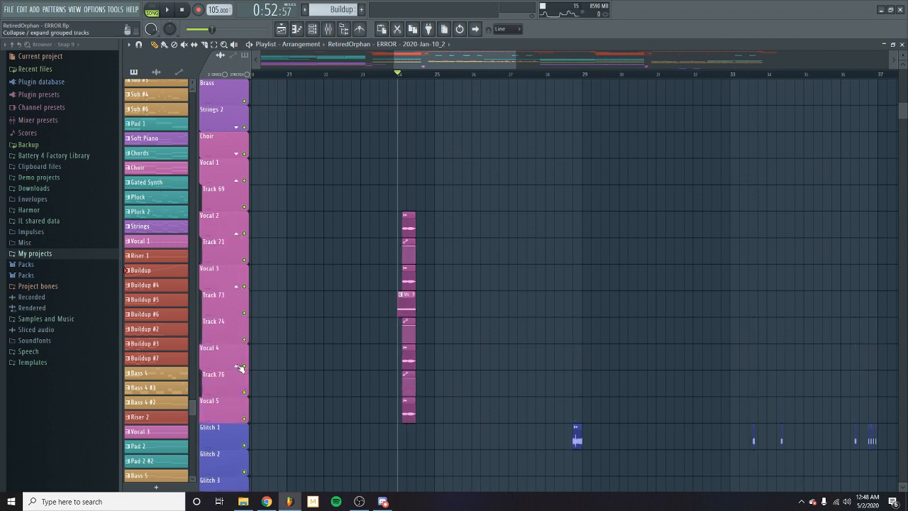
click(237, 366)
click(237, 286)
click(237, 233)
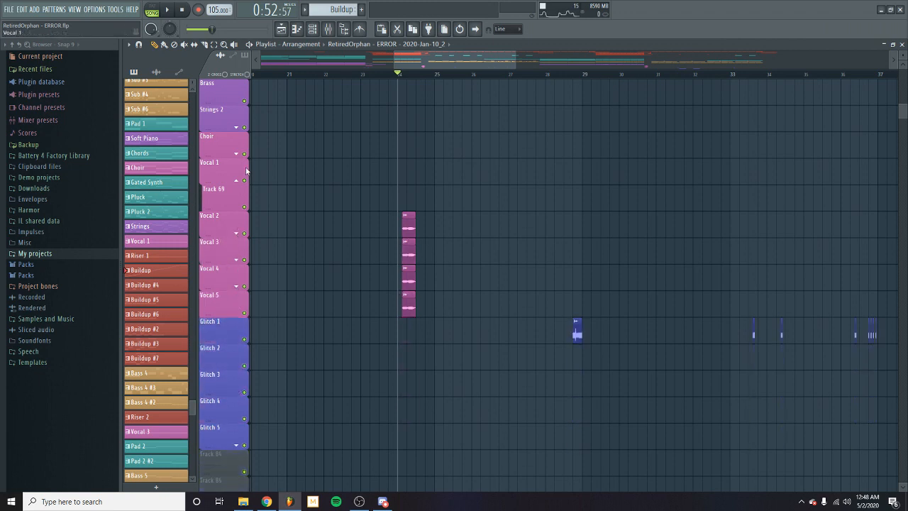
click(238, 181)
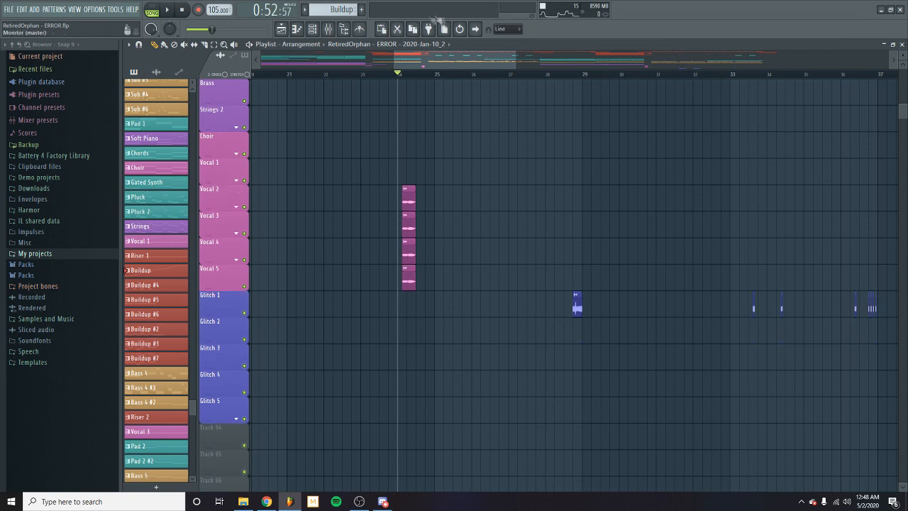
- Open the mixer and audition the Vocal 1 and Vocal 2 tracks soloed from bar 24
click(313, 29)
click(479, 253)
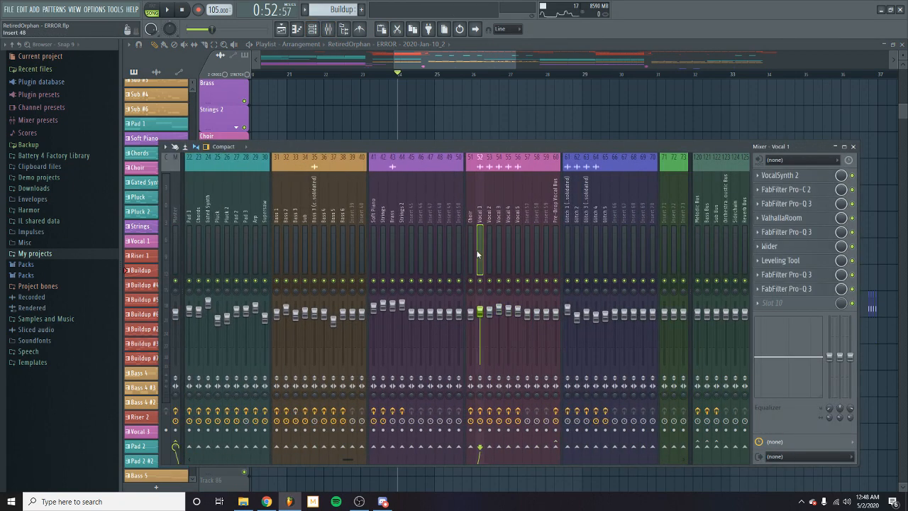
right_click(480, 281)
key(space)
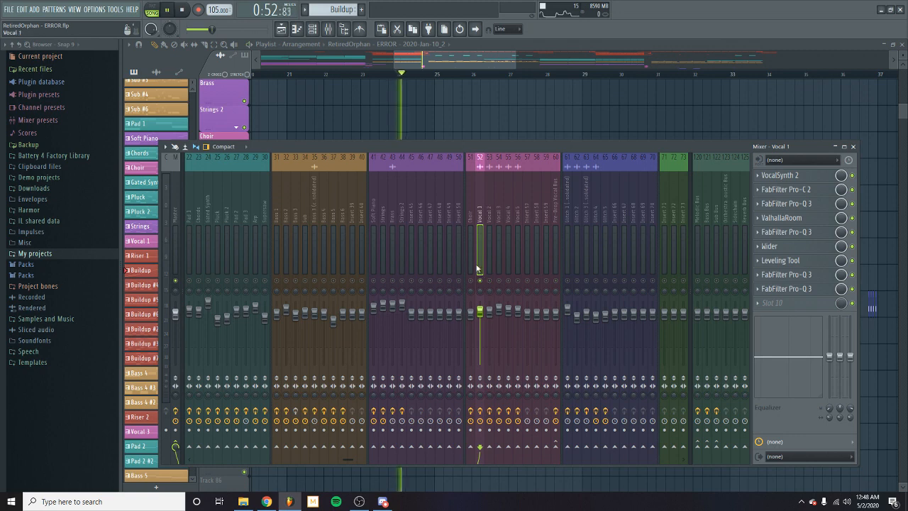
right_click(490, 280)
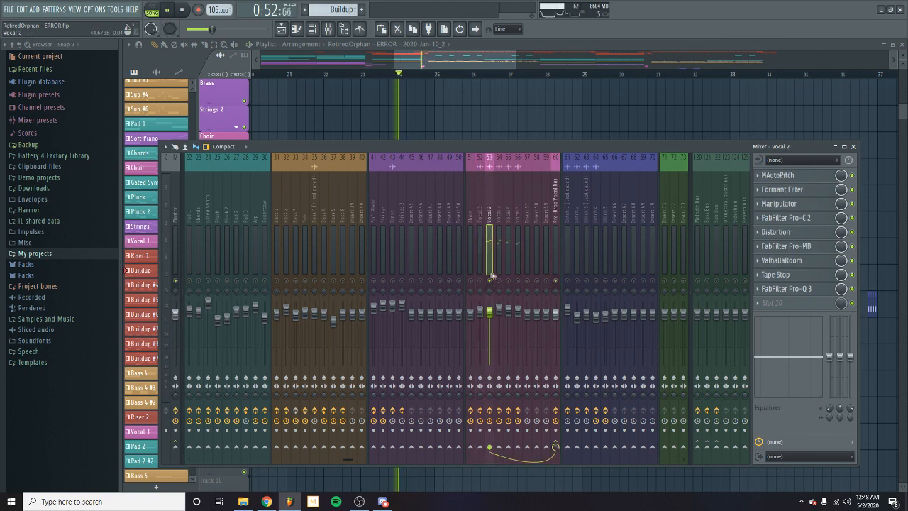
key(space)
- Audition the Vocal 3, Vocal 4 and Vocal 5 mixer tracks soloed one after another, and restore all tracks
right_click(499, 280)
key(space)
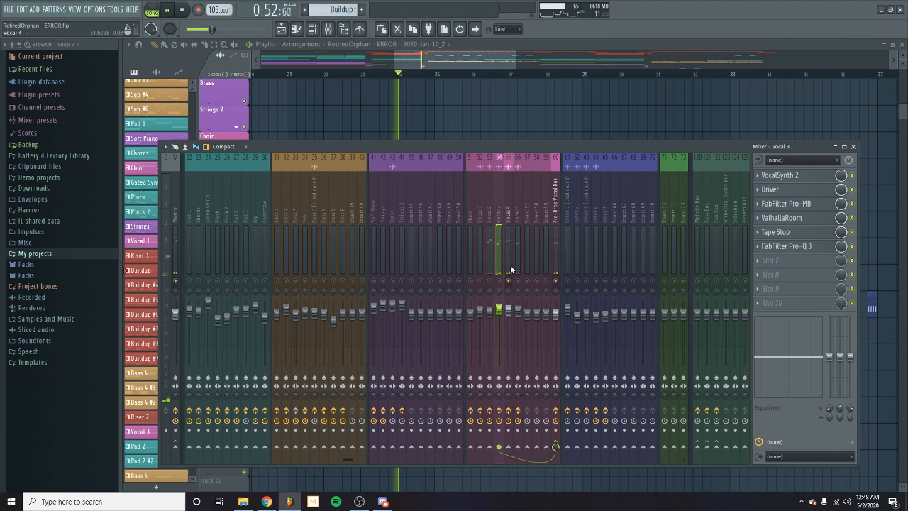
right_click(508, 280)
key(space)
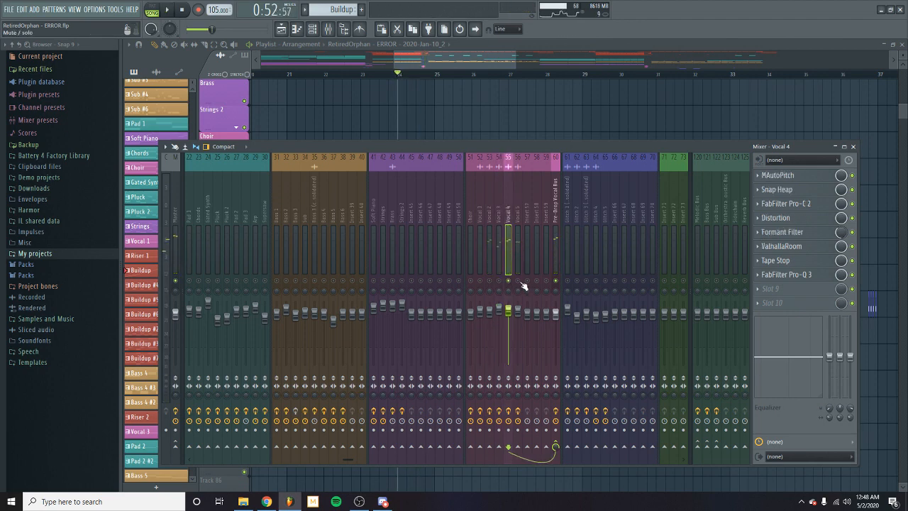
right_click(517, 280)
key(space)
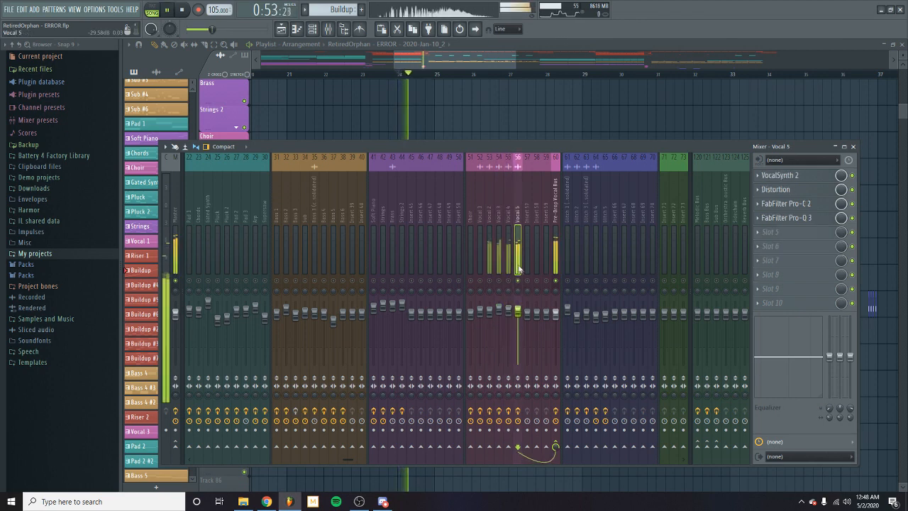
key(space)
right_click(518, 280)
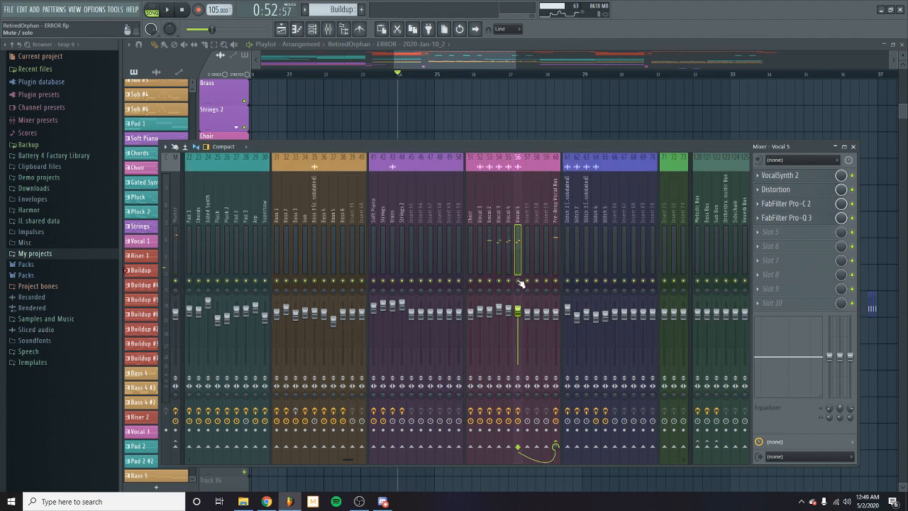
- Play the combined vocals from bar 24, and audition Vocal 2 soloed with every effect except MAutoPitch bypassed
click(493, 259)
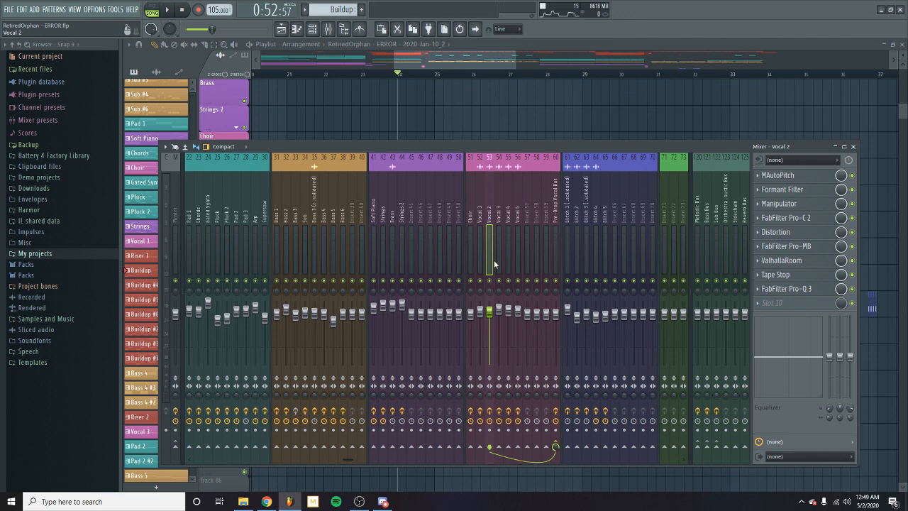
key(space)
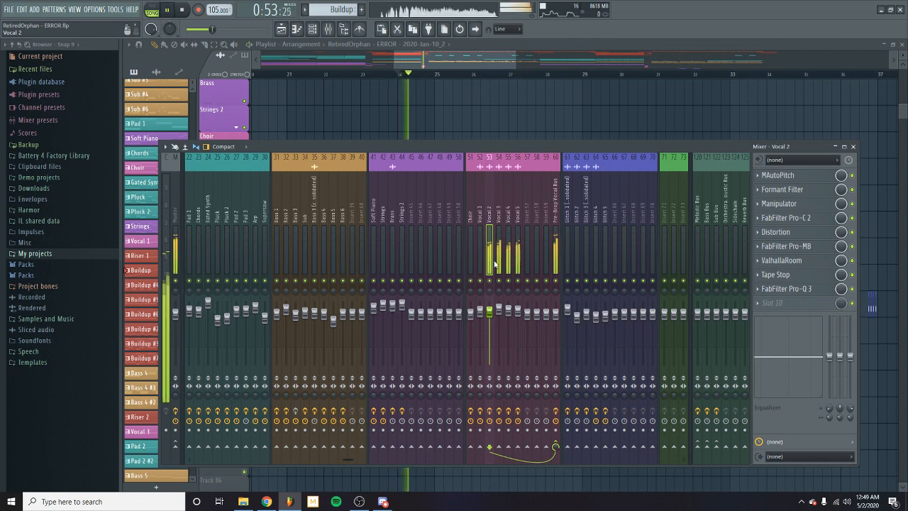
key(space)
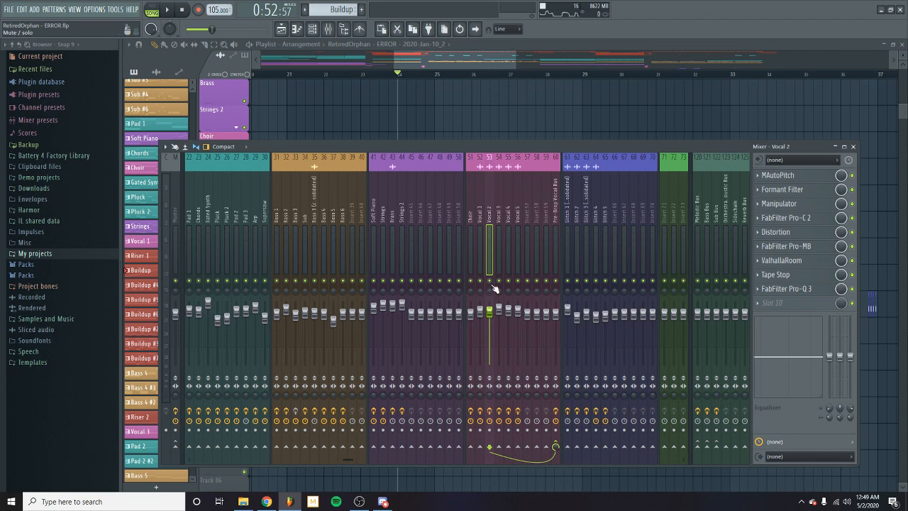
key(space)
key(space)
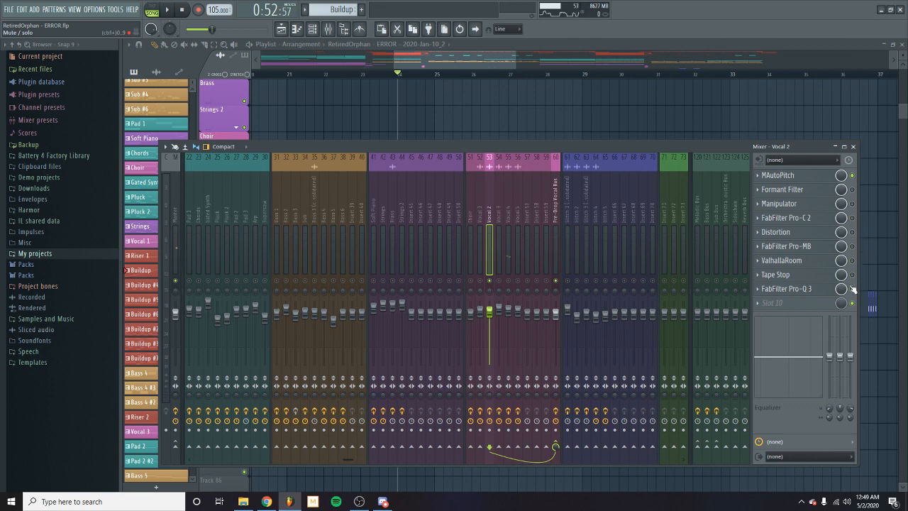
- Examine the MAutoPitch settings on Vocal 2 and open its Formant Filter effect
click(802, 177)
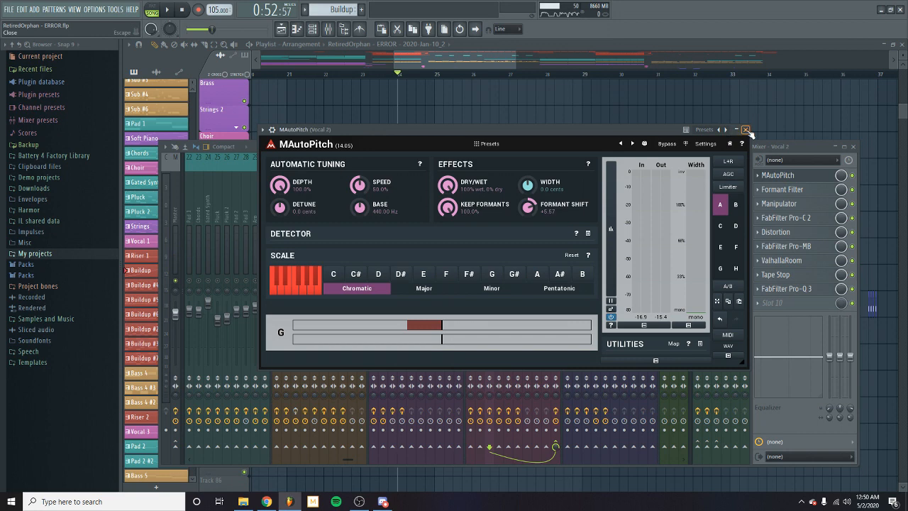
click(745, 129)
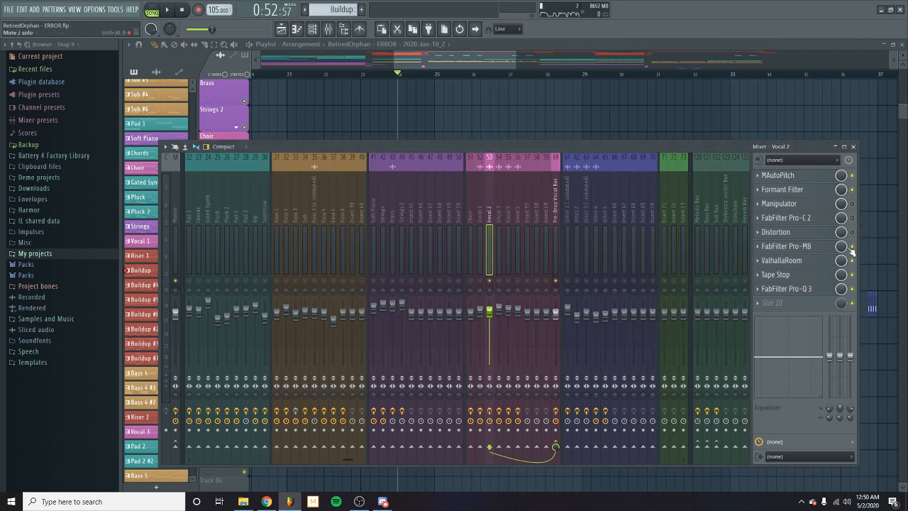
click(783, 190)
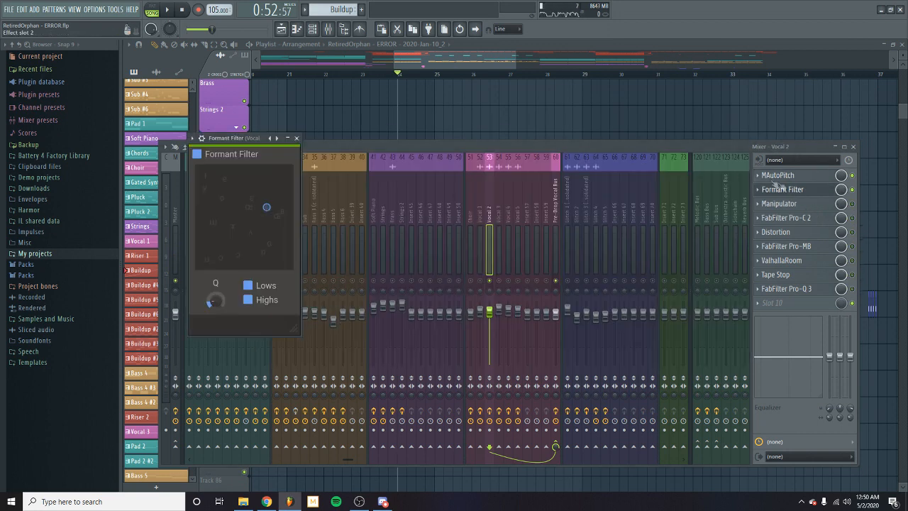
- Audition Vocal 2 with its Formant Filter enabled, and examine the Manipulator settings on the same track
drag(254, 137, 305, 135)
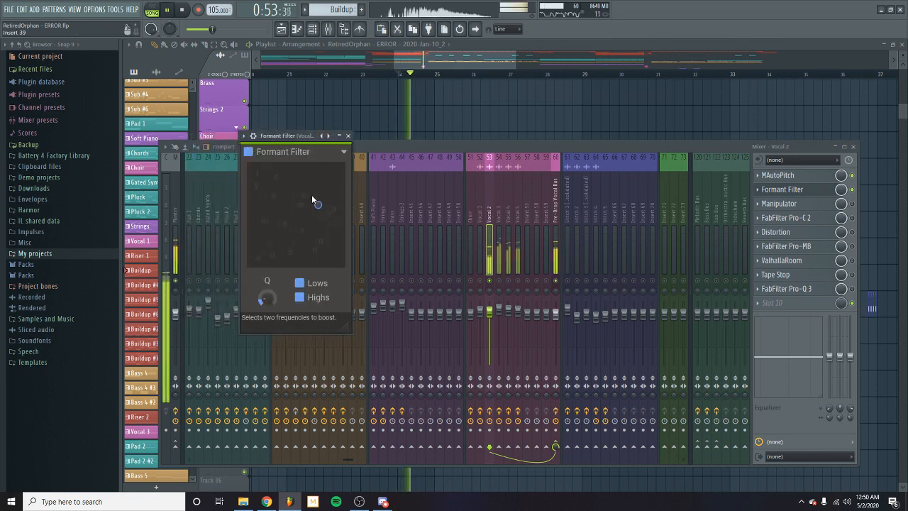
click(349, 135)
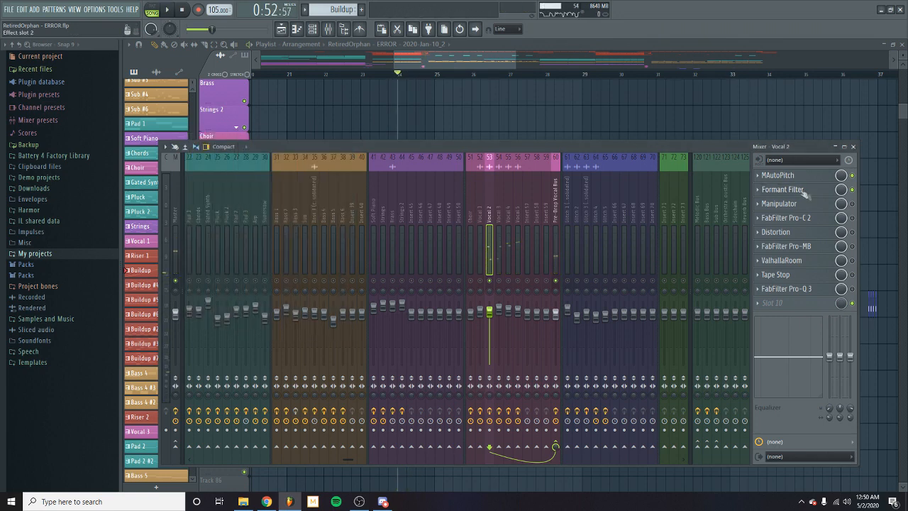
click(795, 203)
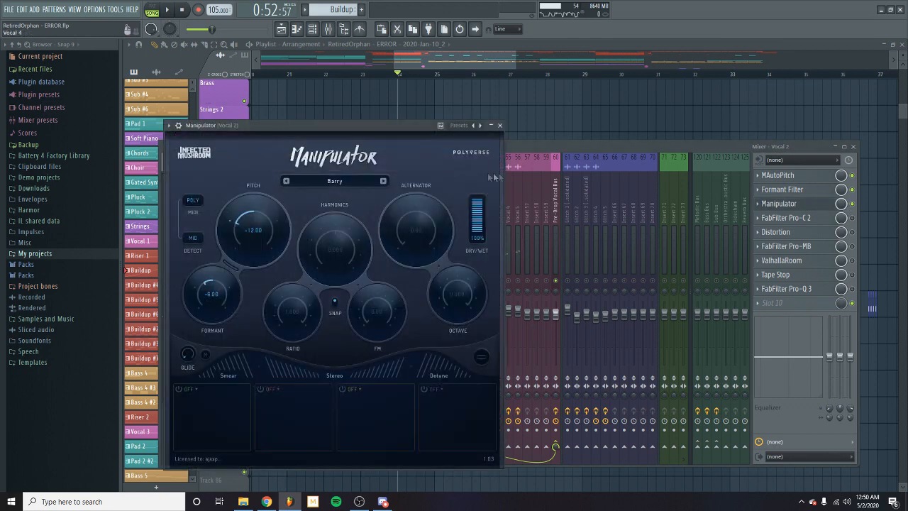
click(501, 126)
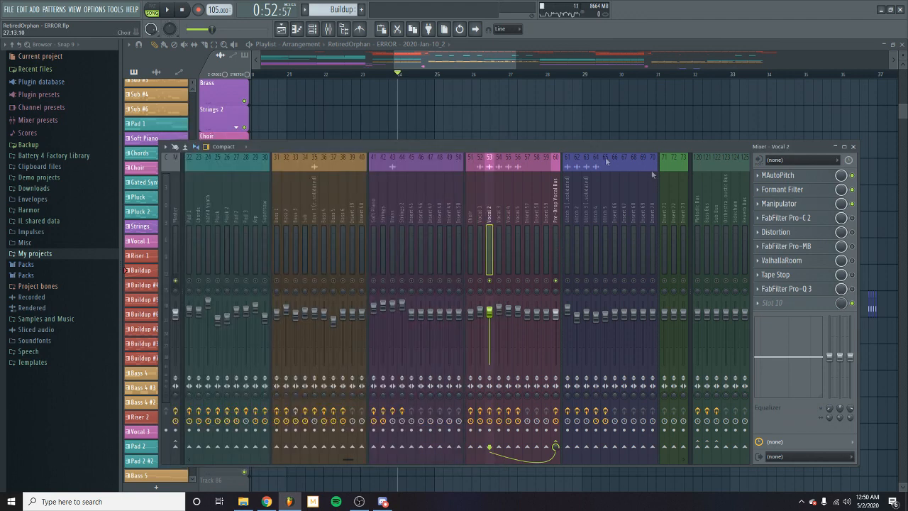
- Re-enable and examine FabFilter Pro-C 2 and Distortion on Vocal 2, and audition the track from bar 24
click(826, 220)
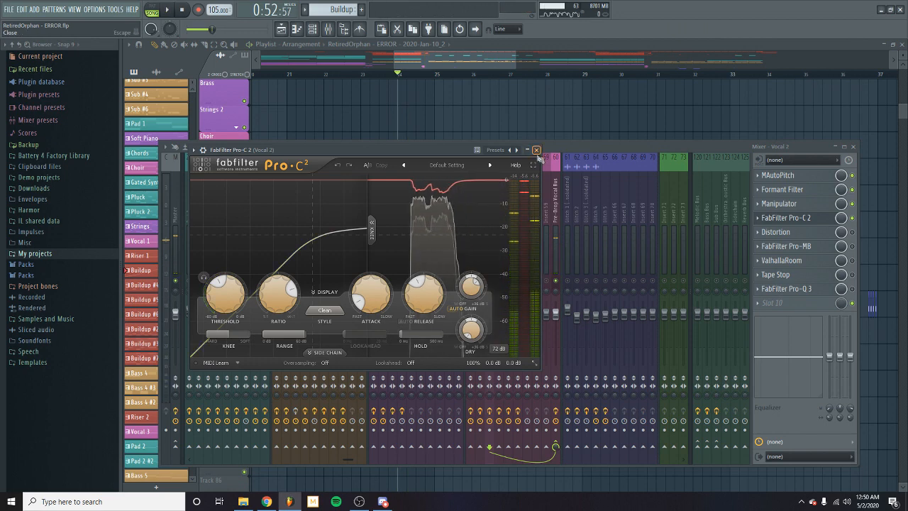
click(528, 151)
click(781, 232)
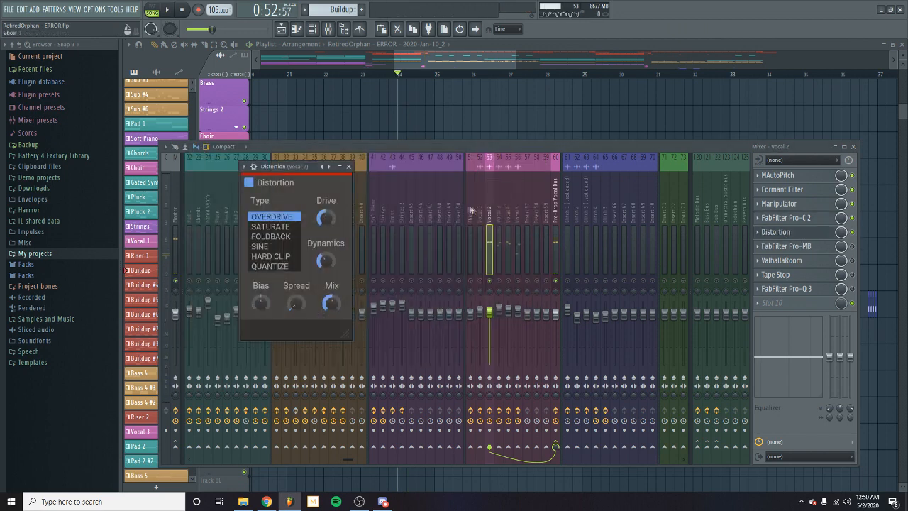
key(space)
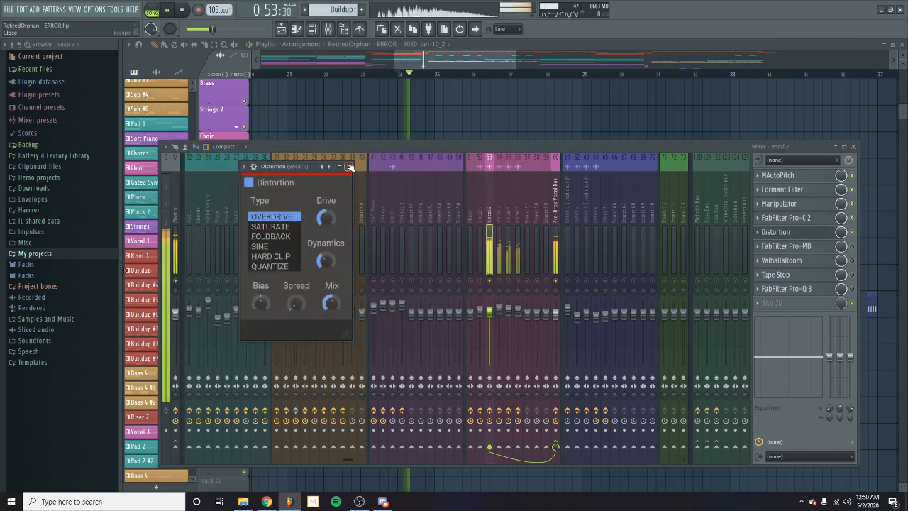
key(space)
click(349, 166)
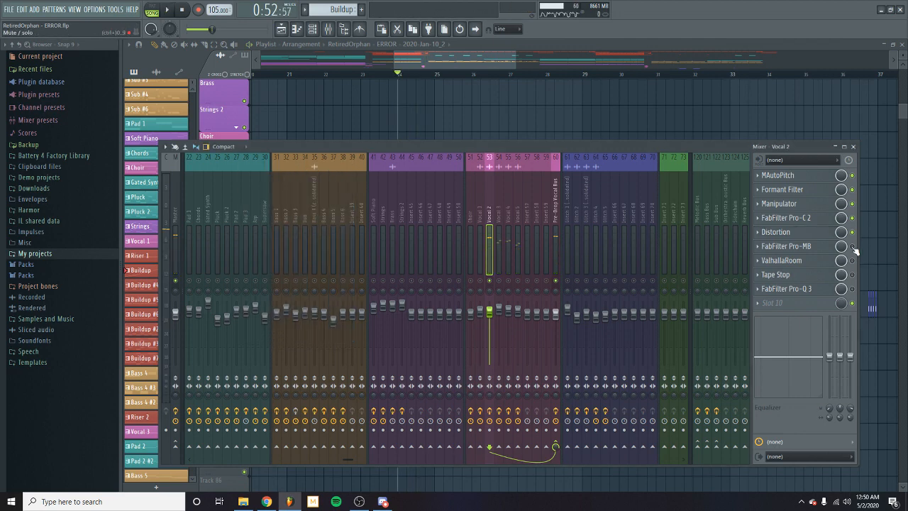
- Re-enable FabFilter Pro-MB on Vocal 2, examine its bands and audition the result
click(811, 250)
key(space)
key(space)
click(786, 246)
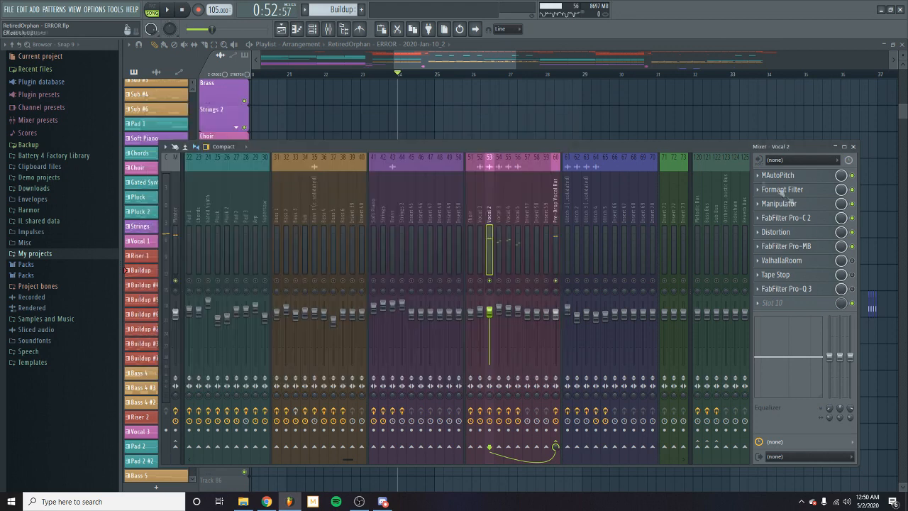
- Re-enable ValhallaRoom on Vocal 2, check its reverb settings during playback, and return to the mixer
click(780, 261)
click(842, 268)
key(space)
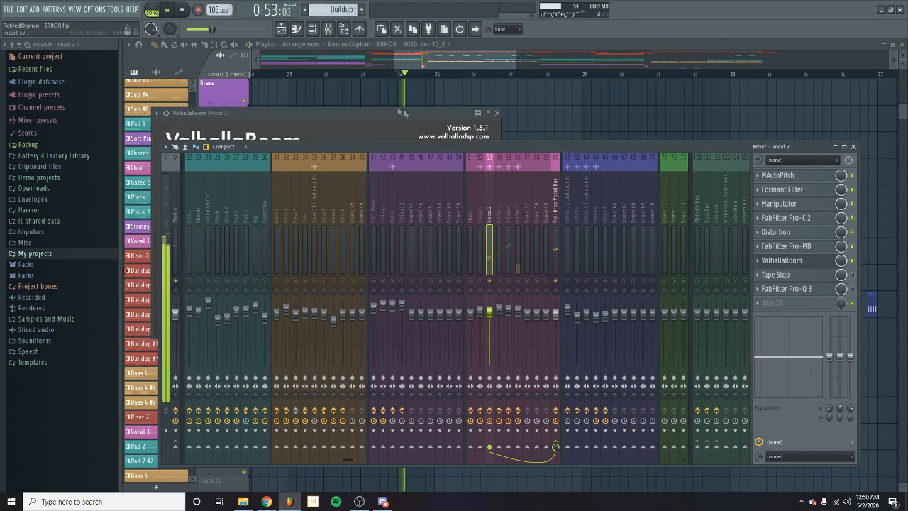
click(388, 108)
right_click(394, 113)
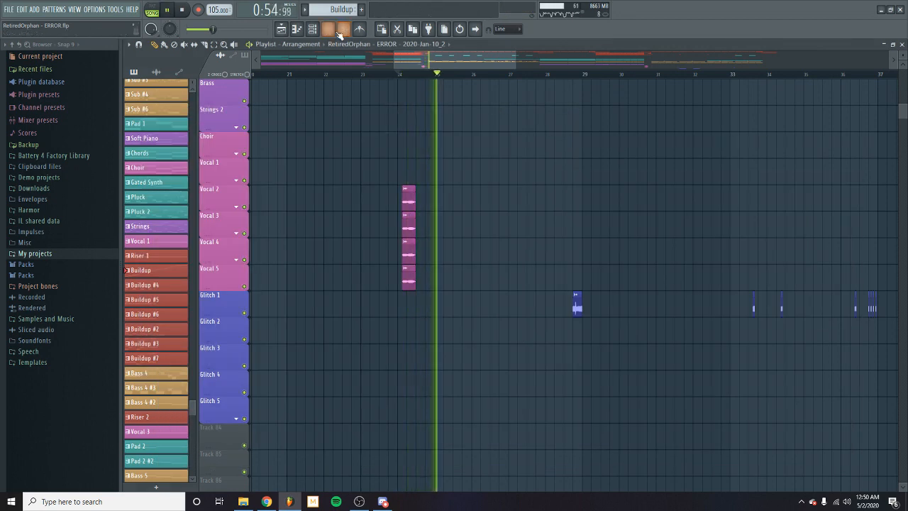
click(339, 32)
key(space)
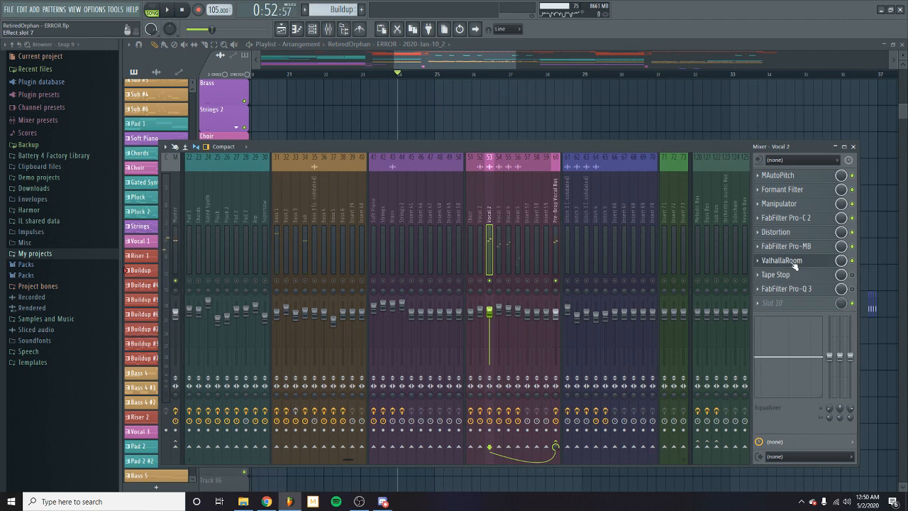
- Re-enable Tape Stop and FabFilter Pro-Q 3 on Vocal 2, and examine each one while auditioning the track
click(811, 276)
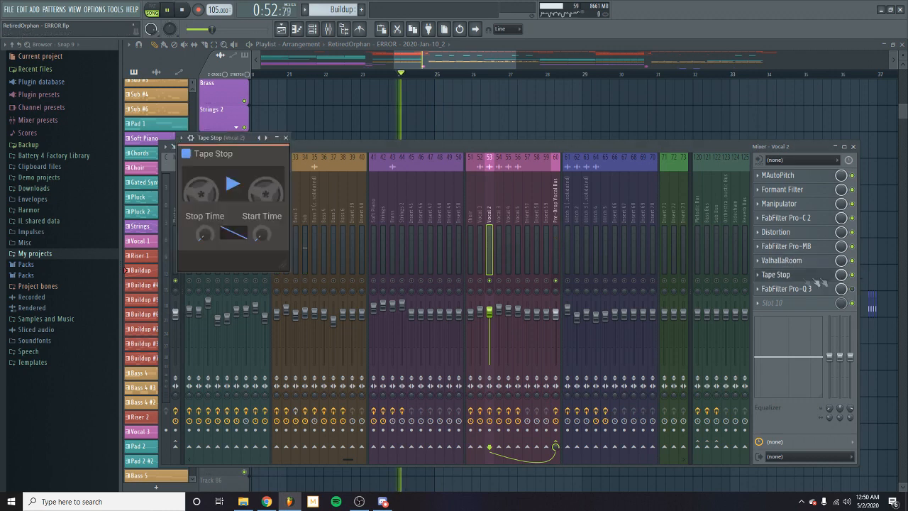
key(space)
click(287, 139)
key(space)
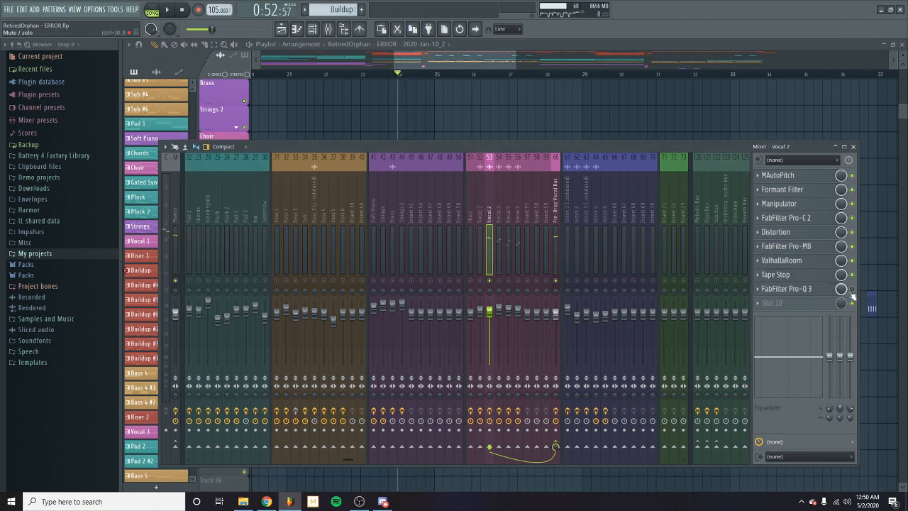
click(814, 293)
key(space)
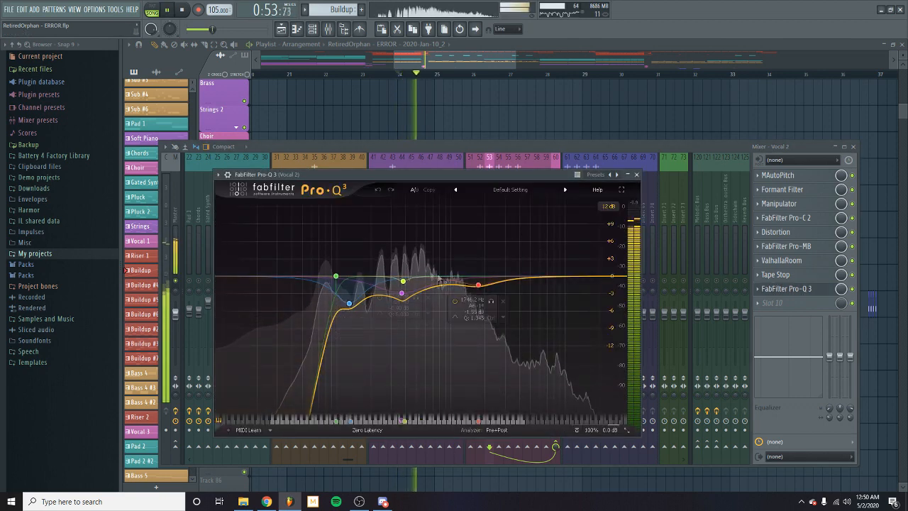
key(space)
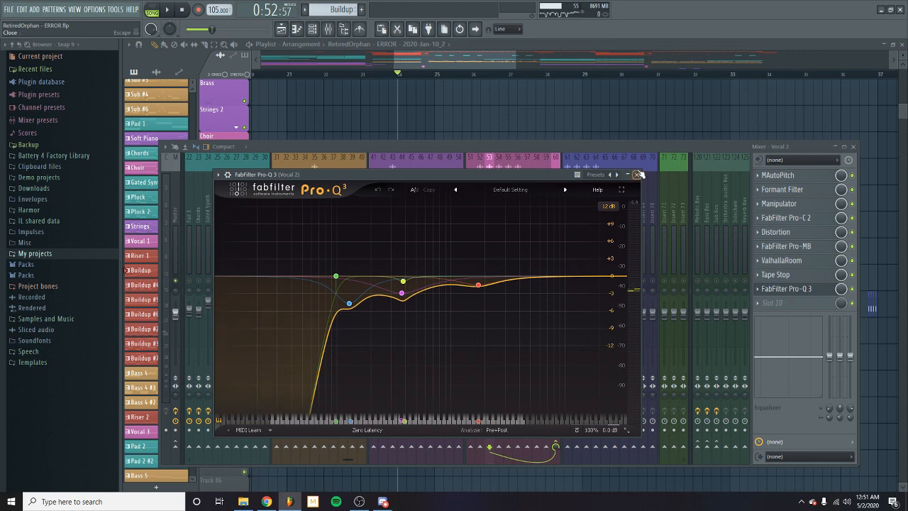
click(638, 174)
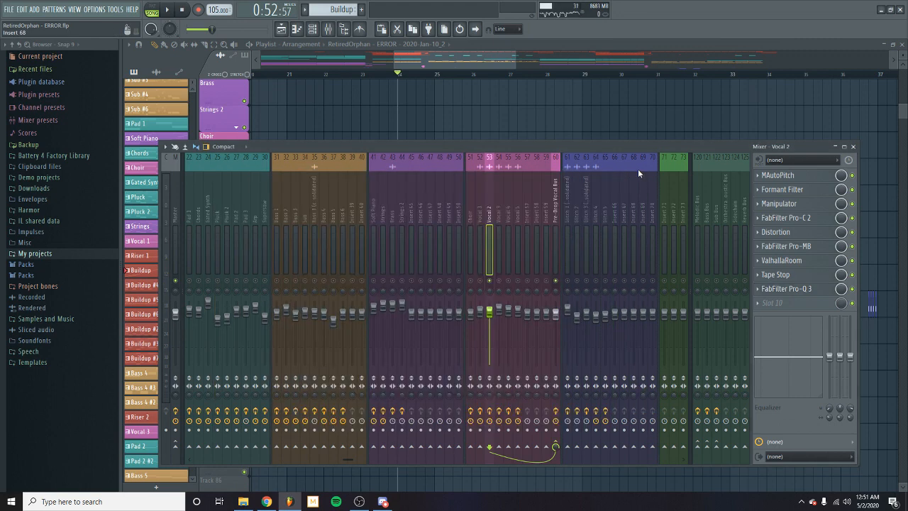
- Audition Vocal 3, and examine its VocalSynth 2 modules, including Polyvox, with the other effects bypassed
click(501, 264)
key(space)
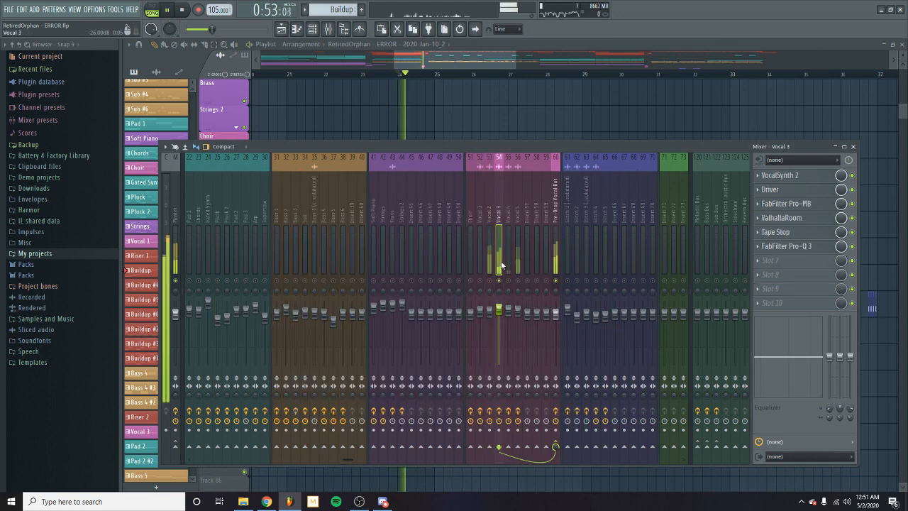
key(space)
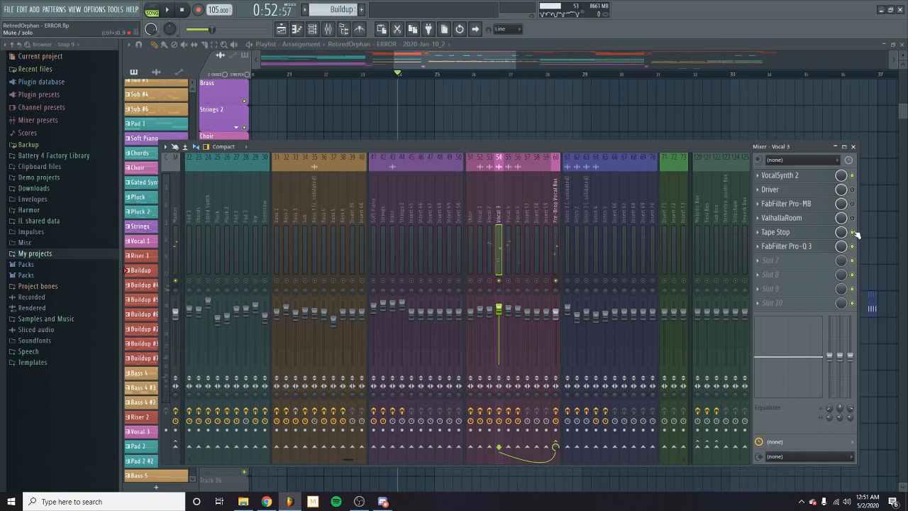
click(781, 175)
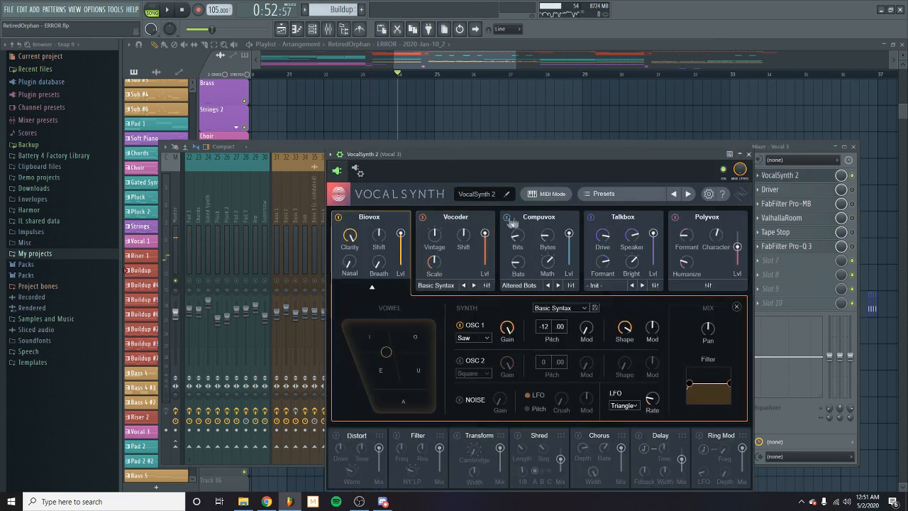
click(720, 219)
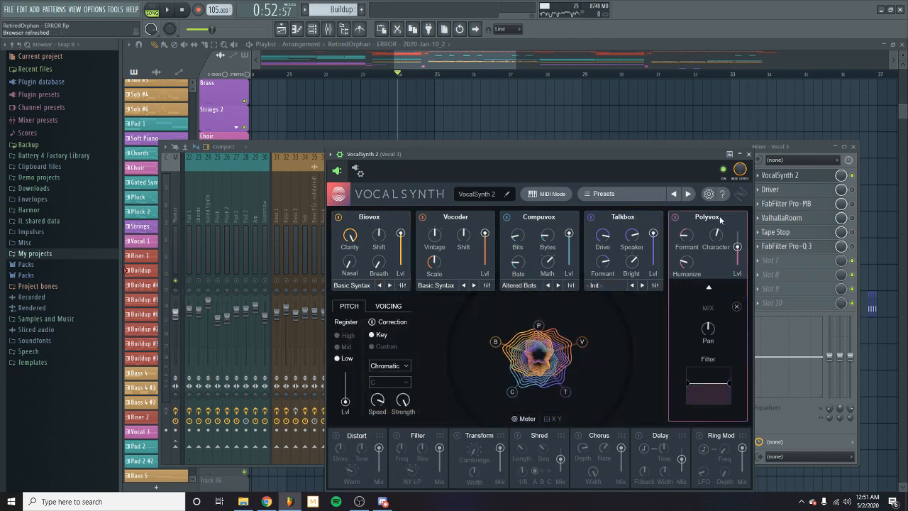
click(748, 154)
- Re-enable Driver and FabFilter Pro-MB on Vocal 3, and examine each one during playback
click(770, 190)
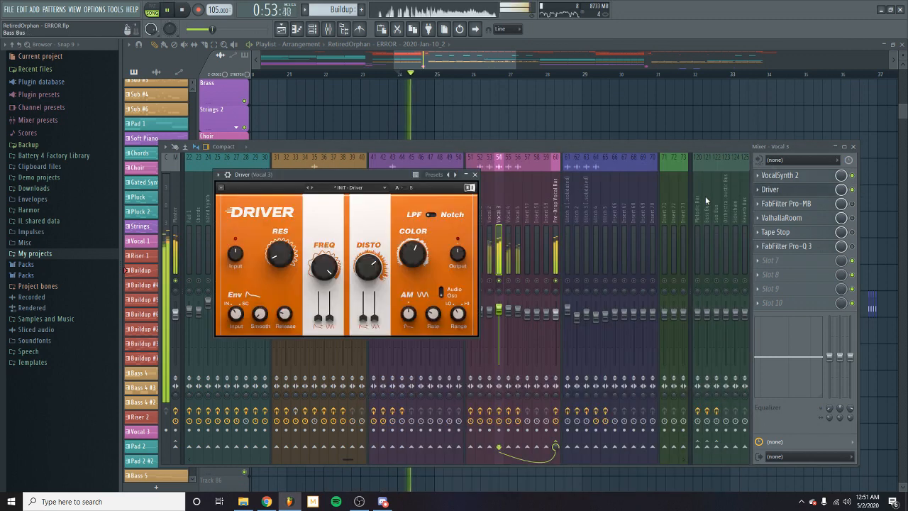
click(475, 175)
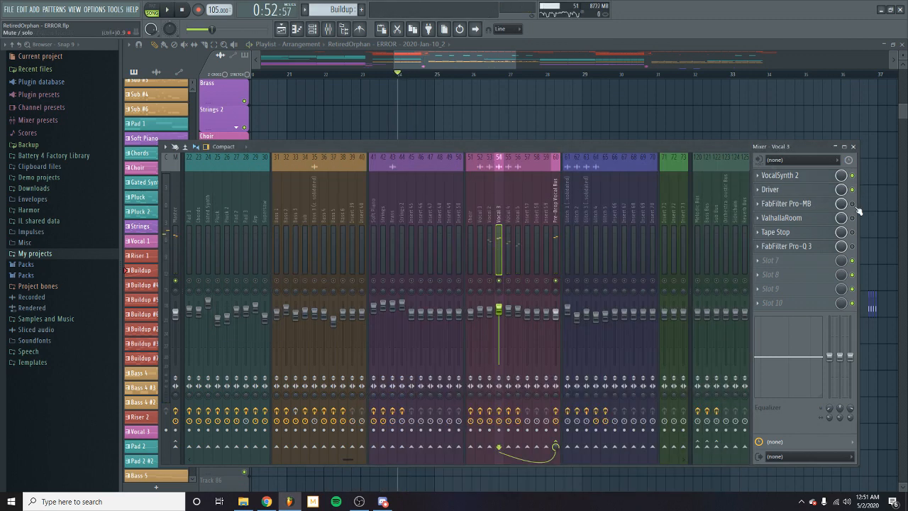
click(786, 204)
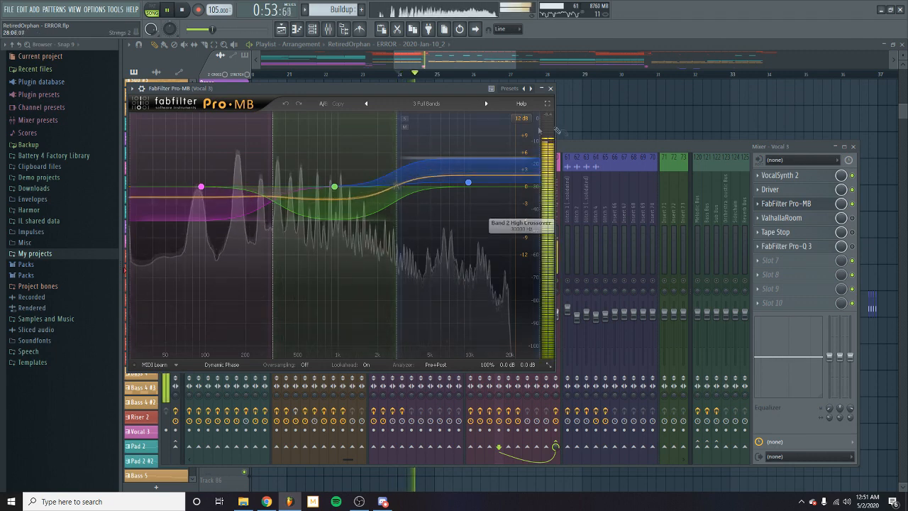
click(552, 90)
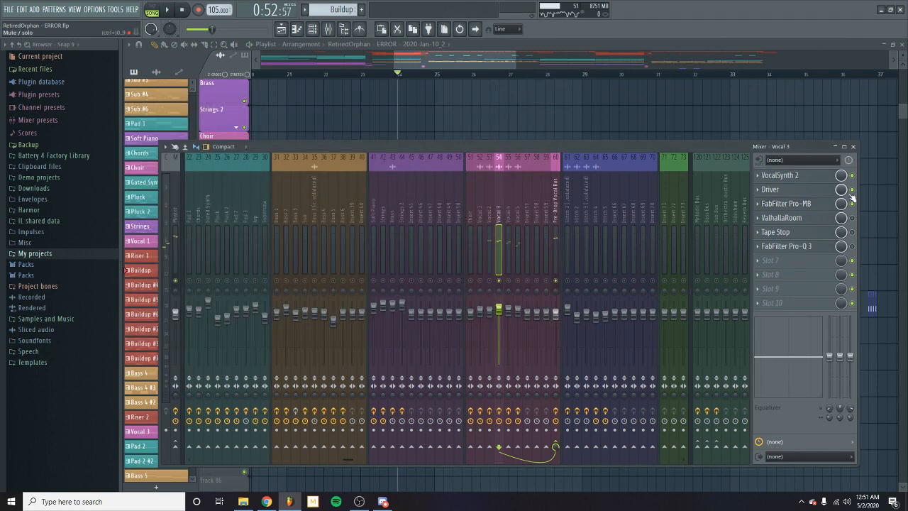
- Re-enable ValhallaRoom and Tape Stop on Vocal 3, examining their settings and auditioning each change
key(space)
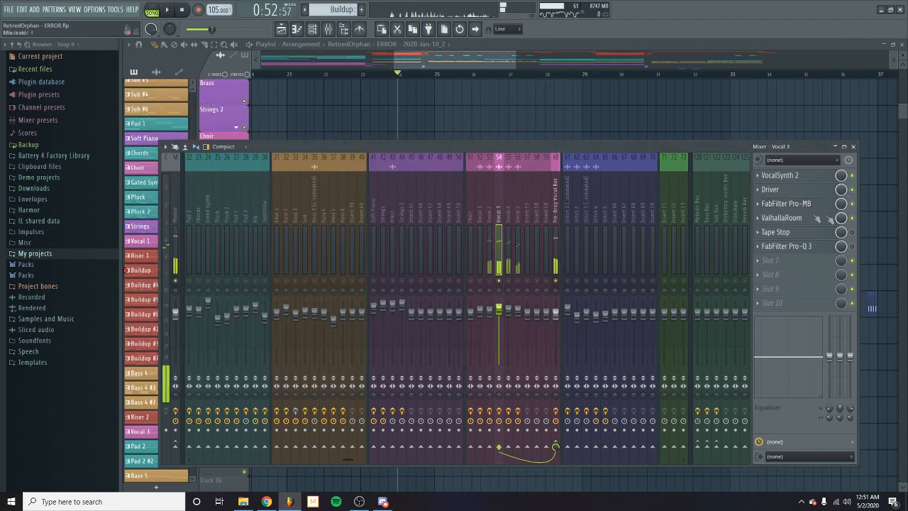
click(804, 219)
key(space)
click(497, 113)
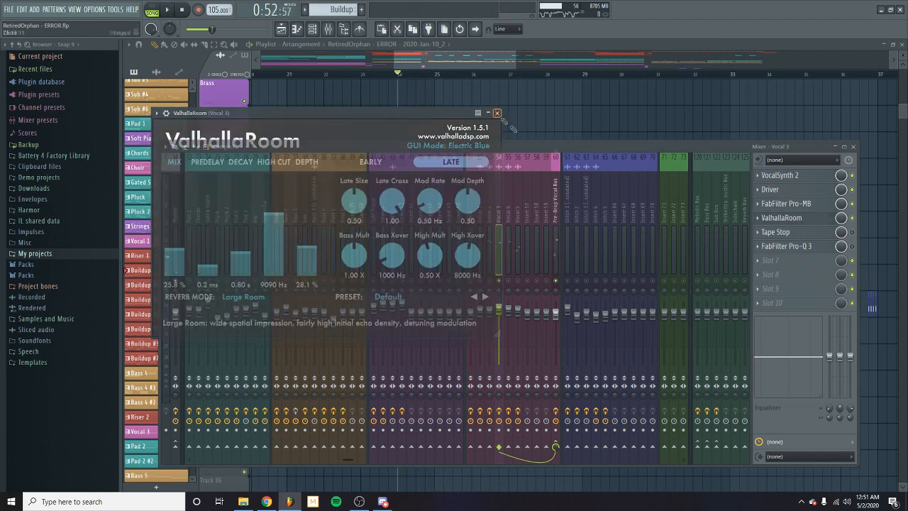
click(781, 232)
key(space)
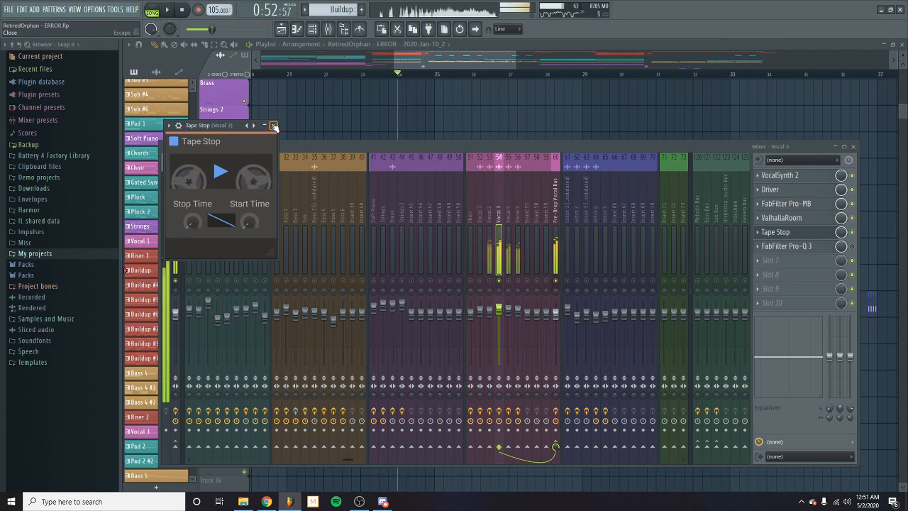
click(776, 232)
- Re-enable FabFilter Pro-Q 3 on Vocal 3, and examine its EQ curve while playing from bar 24
click(786, 246)
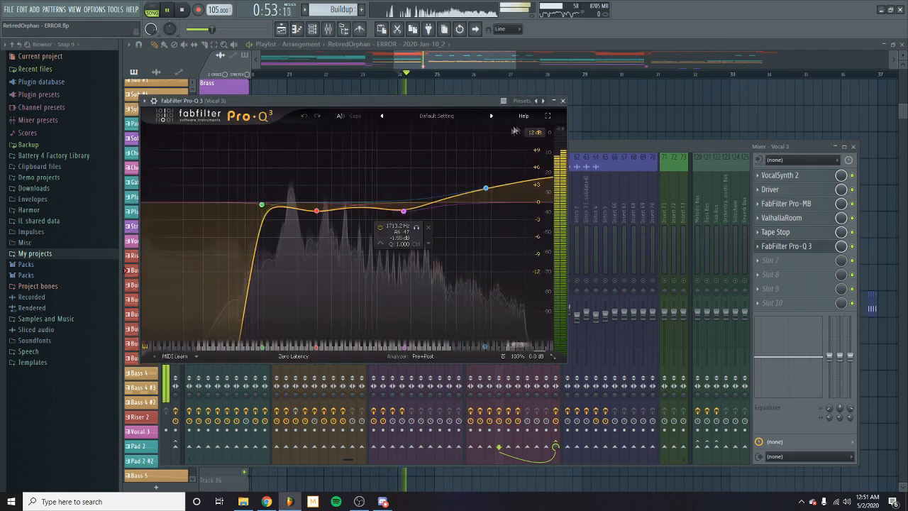
key(space)
click(564, 101)
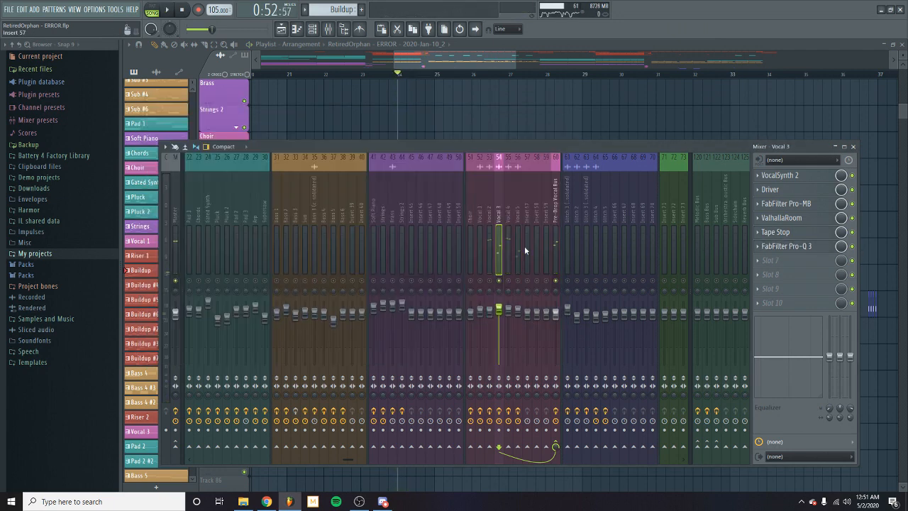
click(803, 246)
click(564, 102)
key(space)
- Solo Vocal 4 for playback, and examine the three resonators in its Snap Heap effect
click(508, 282)
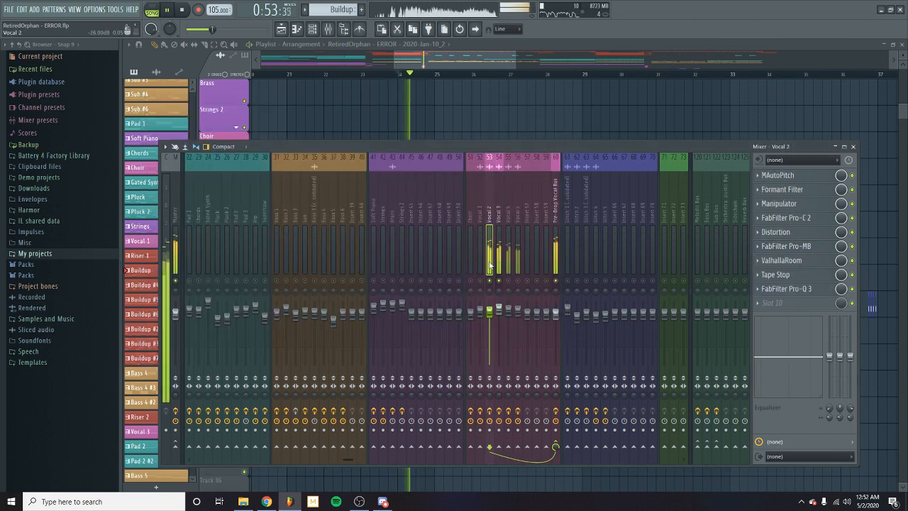
key(space)
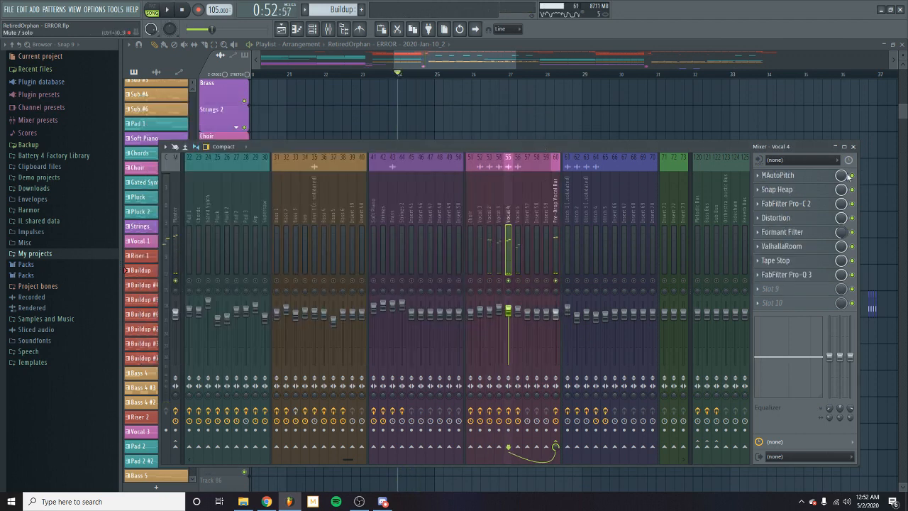
click(803, 190)
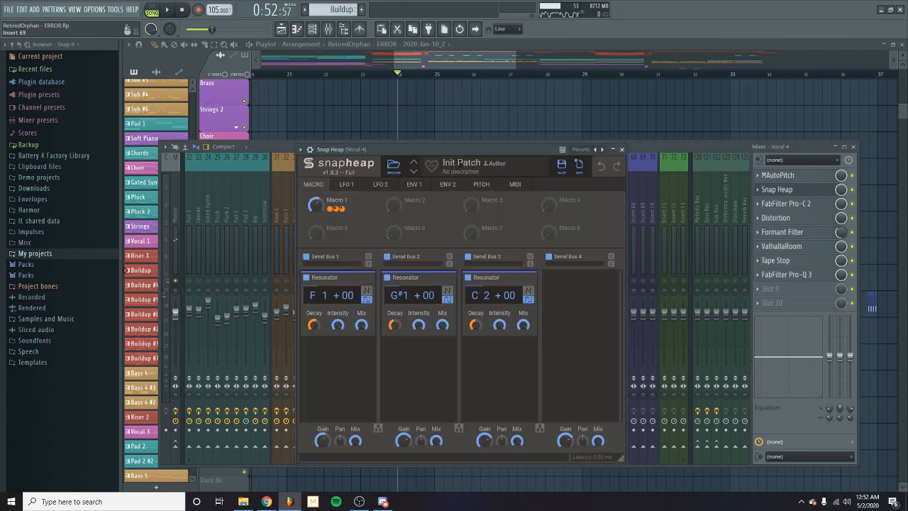
drag(461, 145, 543, 139)
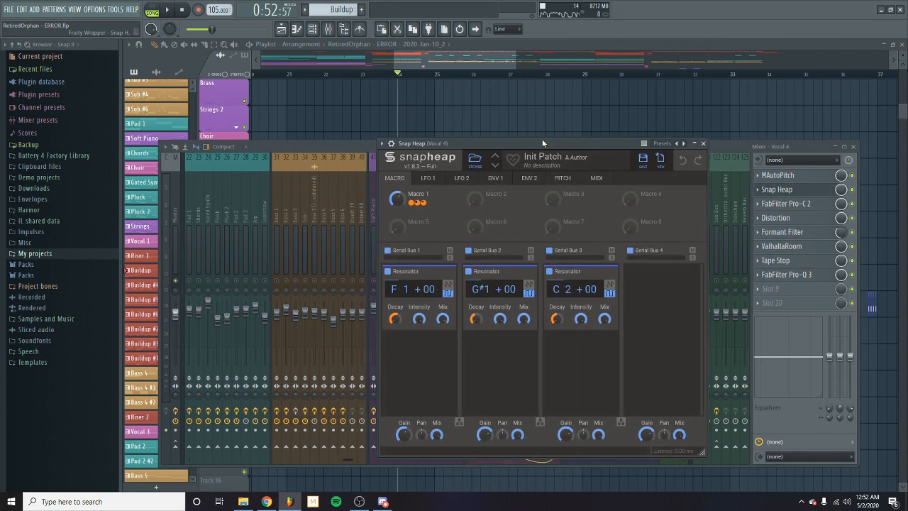
click(703, 143)
- Examine FabFilter Pro-C 2 and Distortion on Vocal 4 in turn while playing the vocal from bar 24
click(784, 205)
key(space)
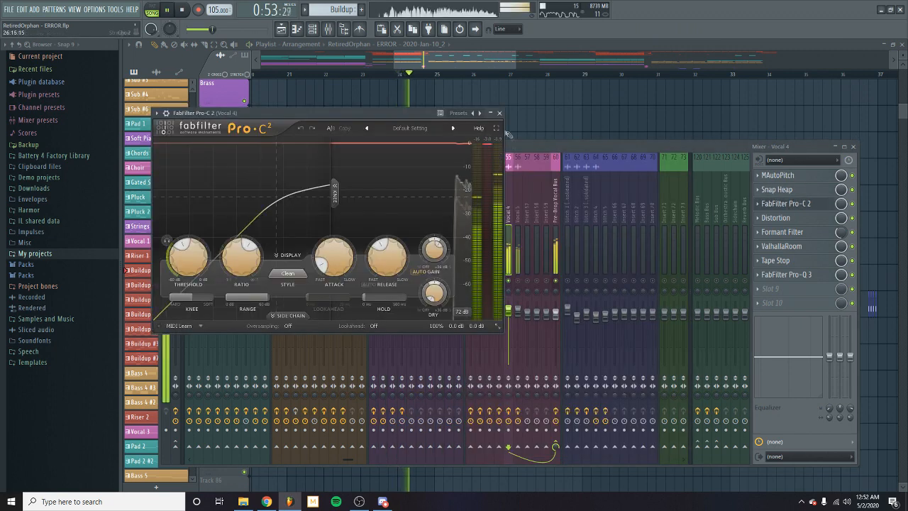
key(space)
click(501, 114)
click(821, 218)
key(space)
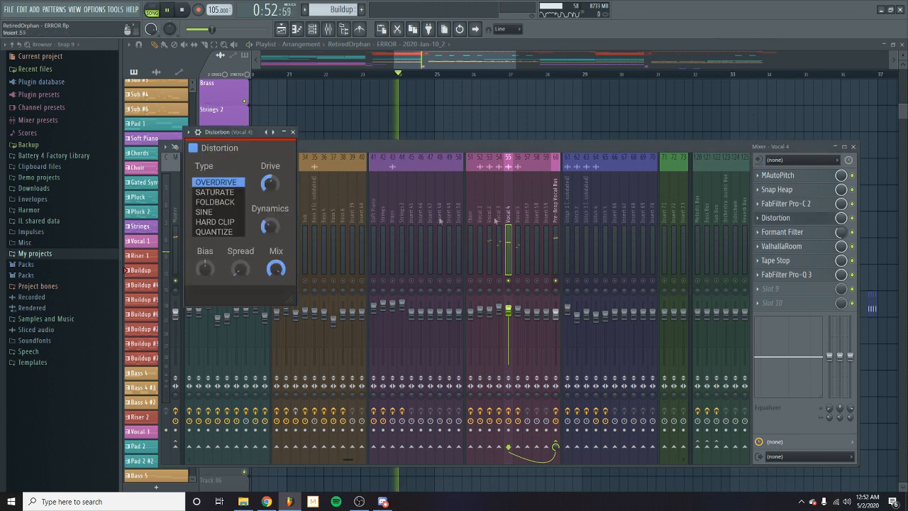
click(294, 132)
key(space)
- Examine the Formant Filter and ValhallaRoom settings on Vocal 4, playing the vocal with the reverb open
click(782, 232)
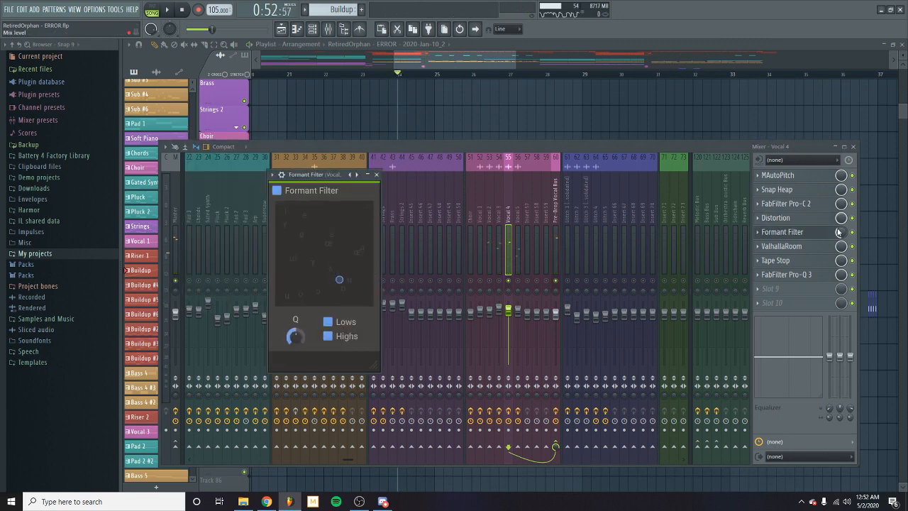
click(377, 175)
click(782, 246)
key(space)
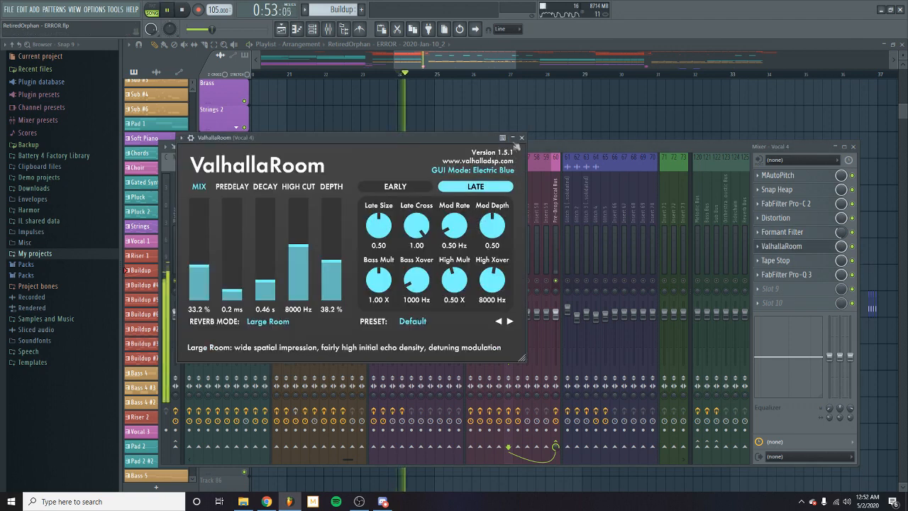
click(522, 138)
key(space)
- Audition Vocal 4 with Tape Stop bypassed, and examine its FabFilter Pro-Q 3 curve during playback
key(space)
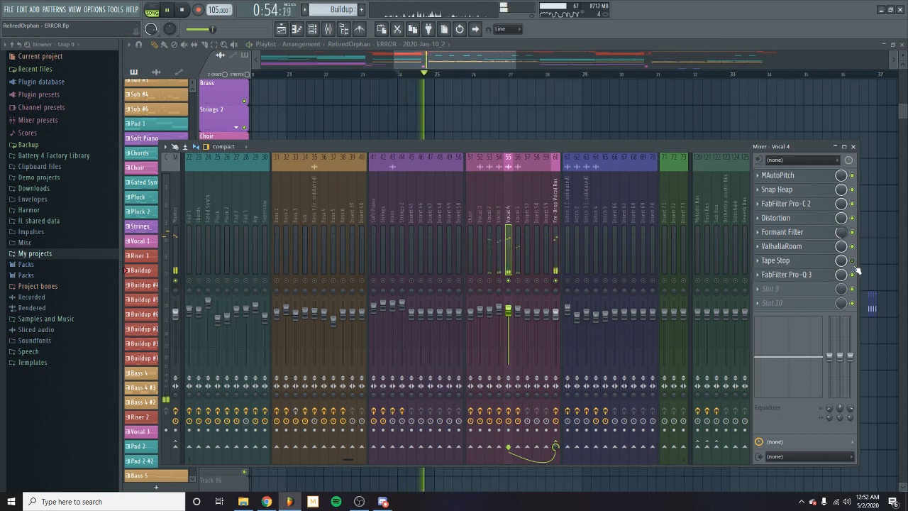
key(space)
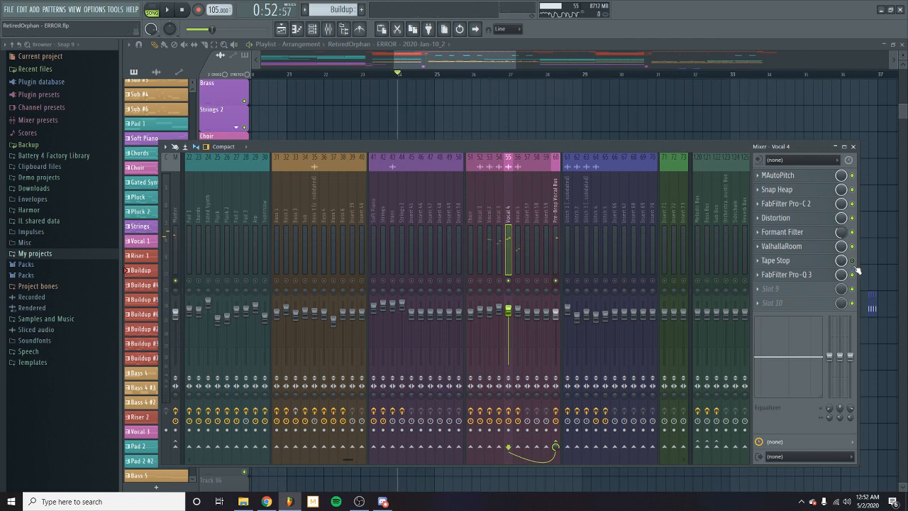
click(811, 284)
key(space)
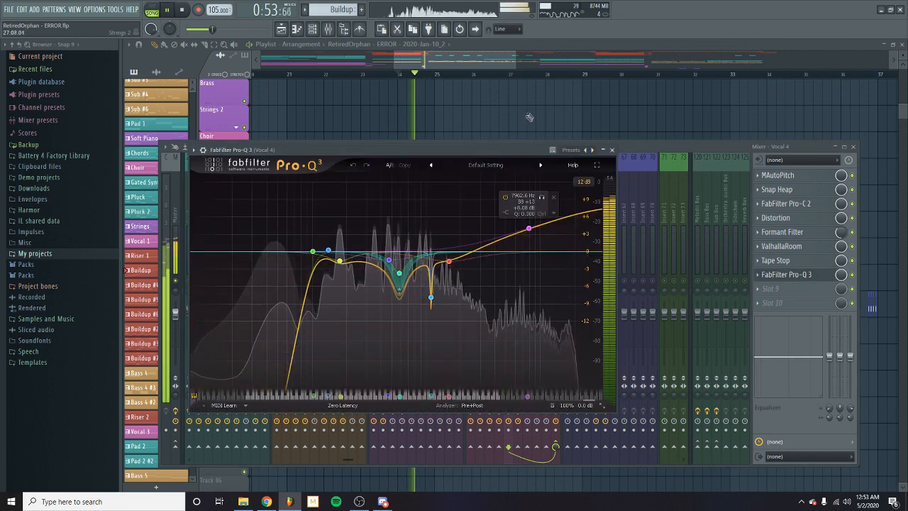
key(space)
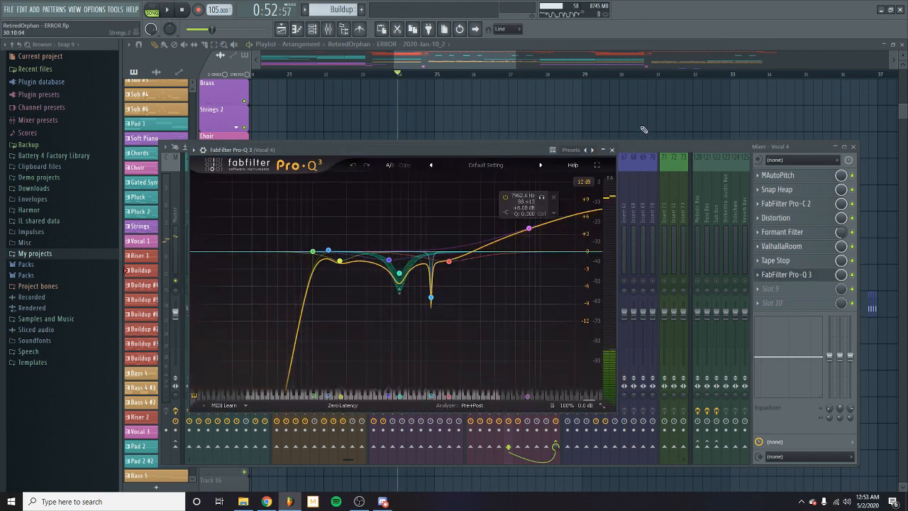
key(space)
key(space)
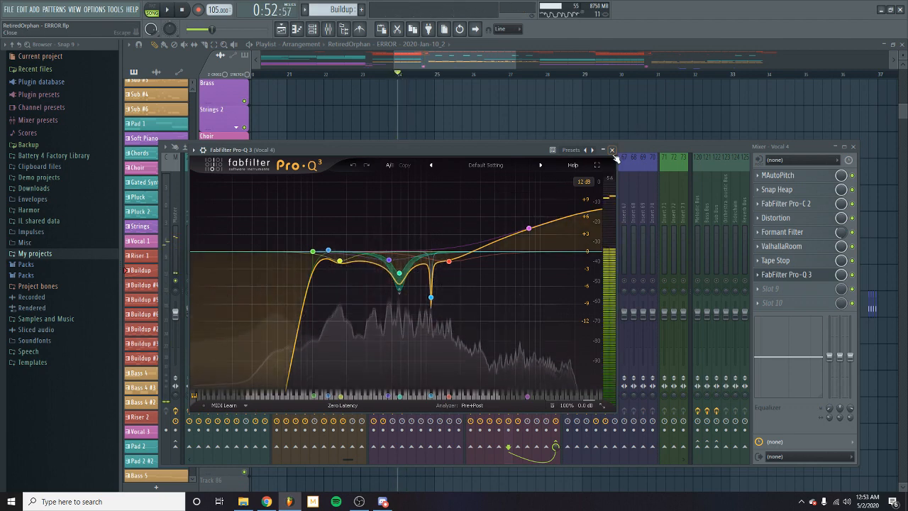
click(611, 150)
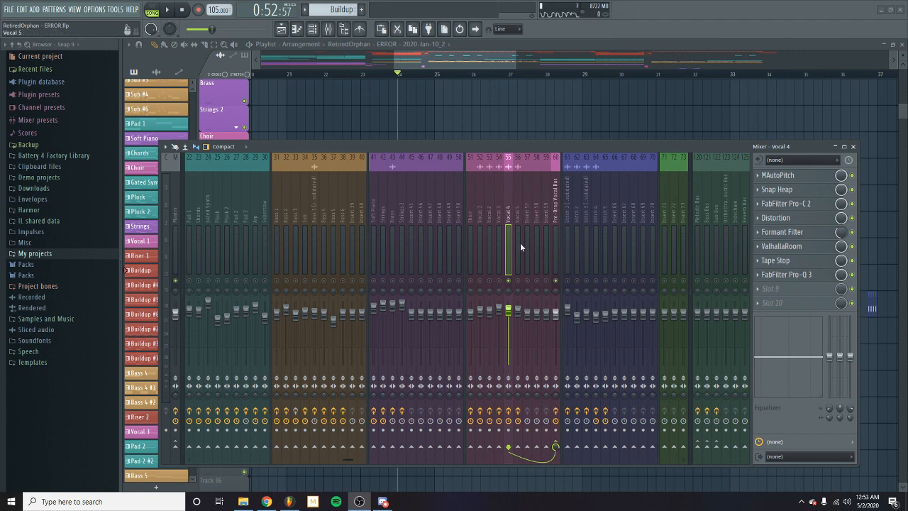
- Audition Vocal 5 on its own, and examine the Compuvox and Talkbox modules of its VocalSynth 2
click(517, 268)
key(space)
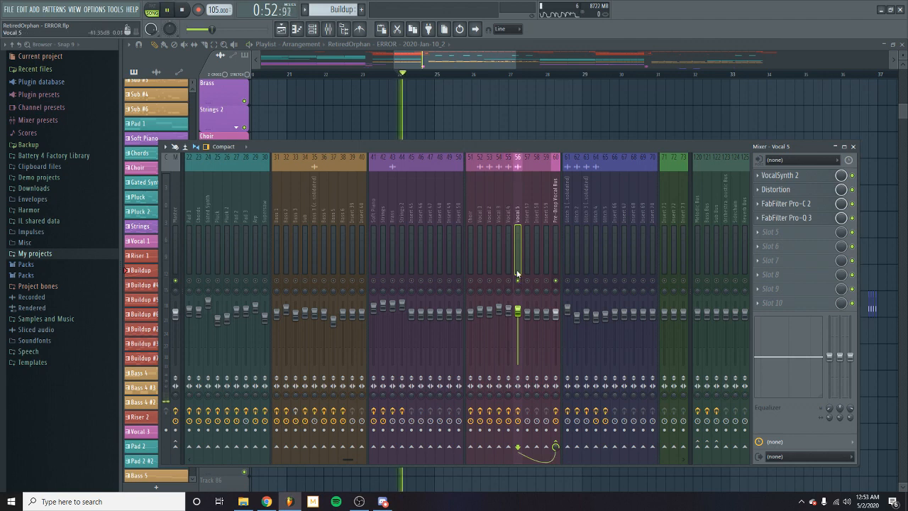
key(space)
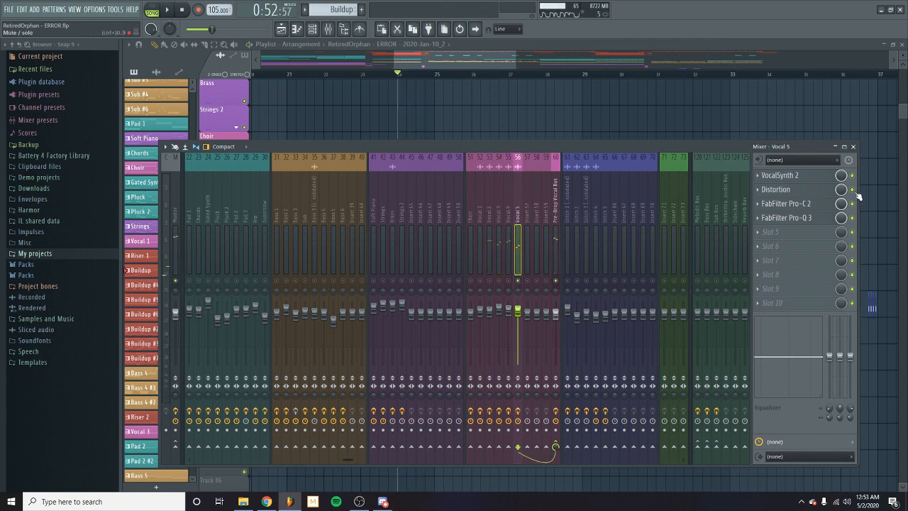
click(802, 189)
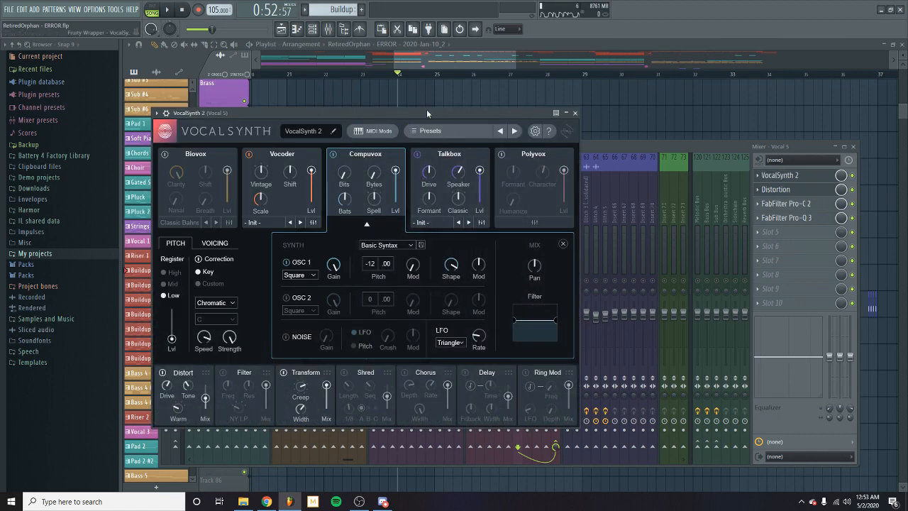
drag(427, 110, 503, 121)
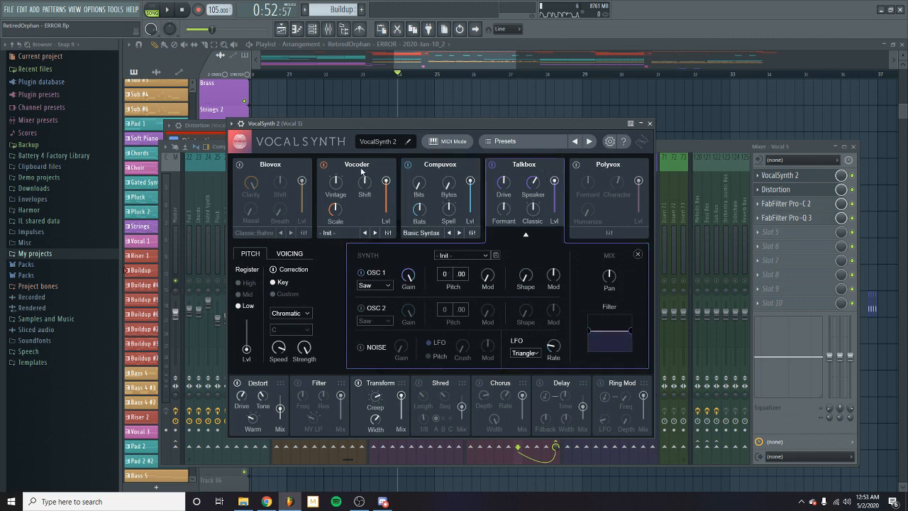
click(440, 166)
click(650, 124)
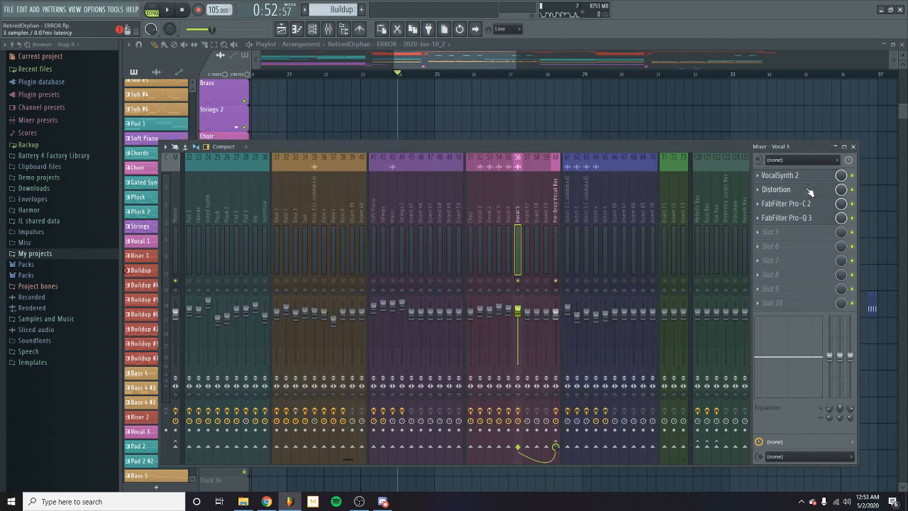
- Examine Distortion and FabFilter Pro-C 2 on Vocal 5, watching the compressor during playback
click(777, 189)
click(273, 125)
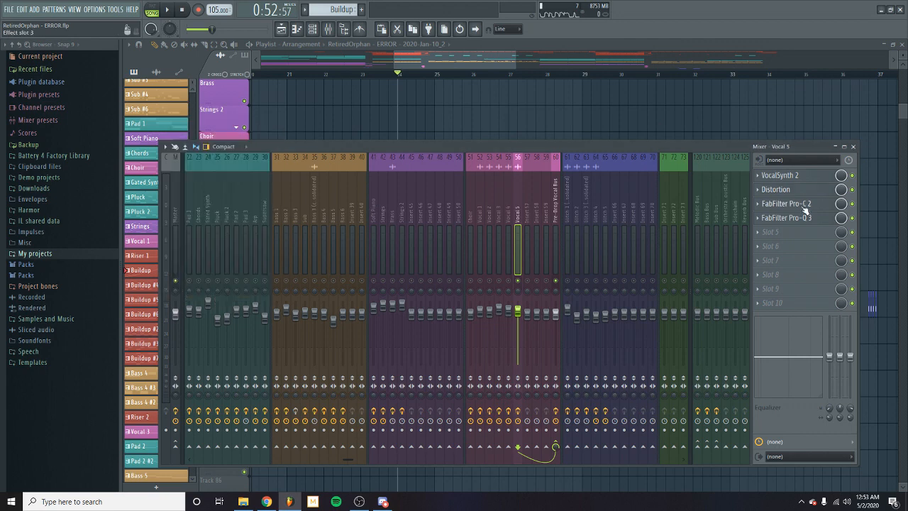
click(802, 204)
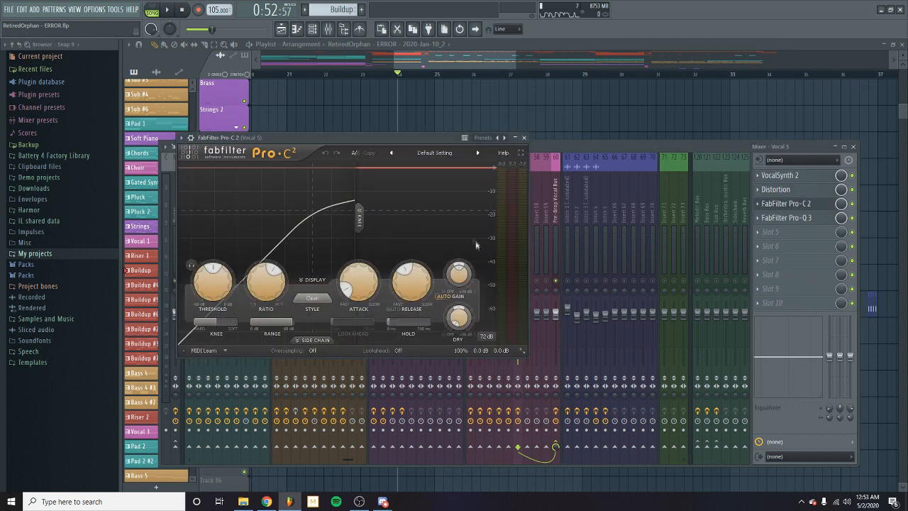
click(524, 138)
click(788, 205)
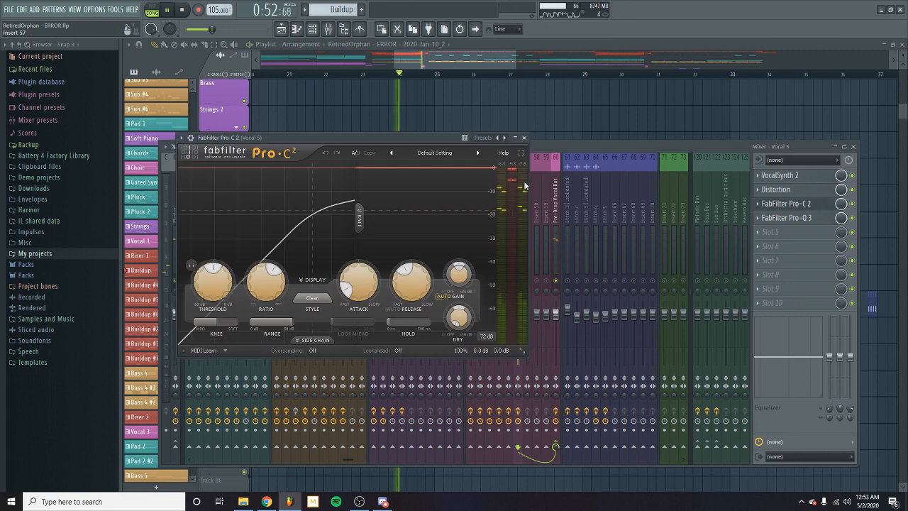
key(space)
key(space)
click(523, 140)
- Examine the low-cut curve in Vocal 5's FabFilter Pro-Q 3 while playing the vocal
click(780, 218)
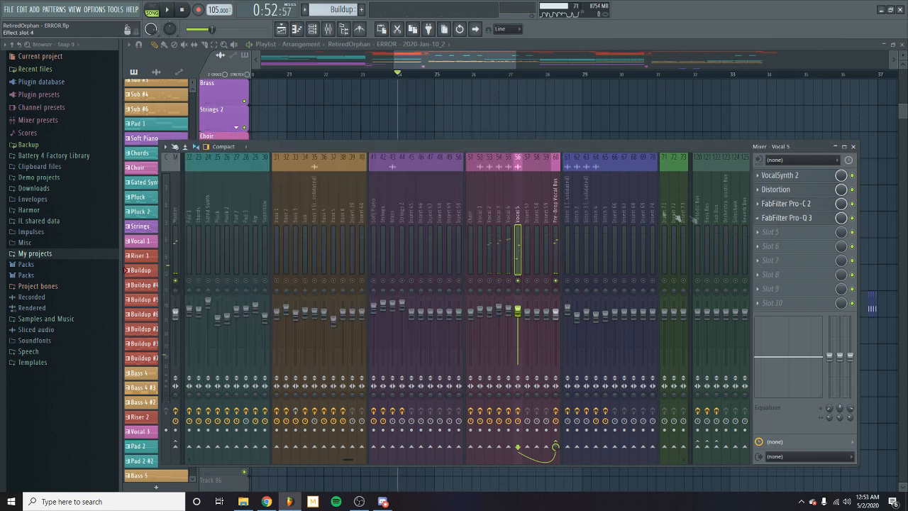
key(space)
key(space)
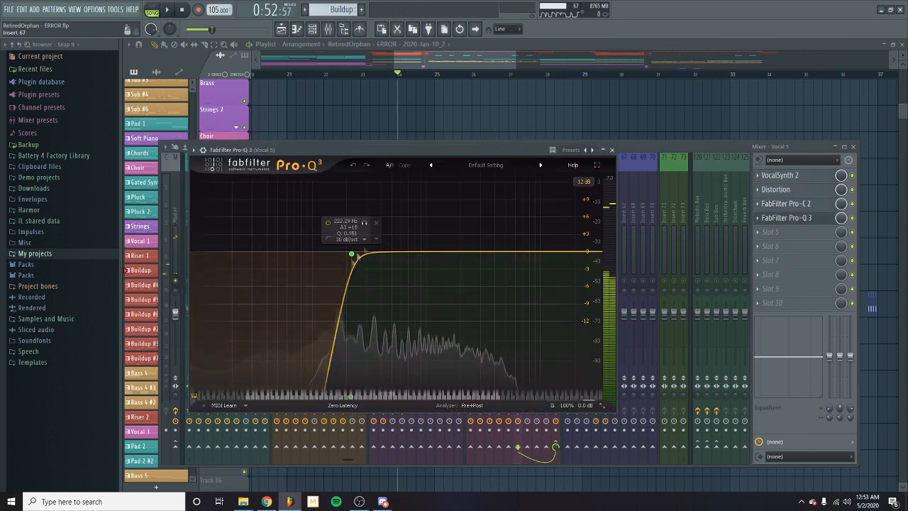
click(612, 150)
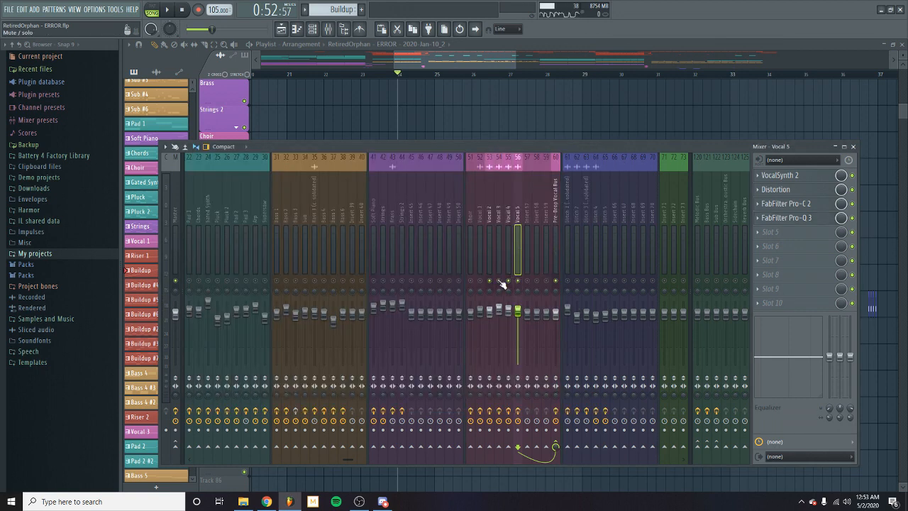
- Audition Vocals 2 to 5 together, and examine the Leveling Tool on the Pre-Drop Vocal Bus
key(space)
key(space)
click(556, 242)
click(800, 176)
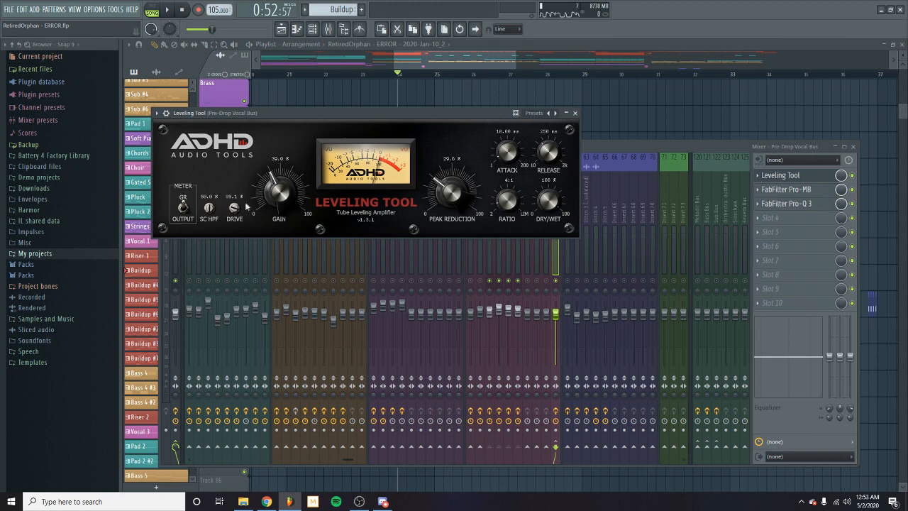
click(576, 112)
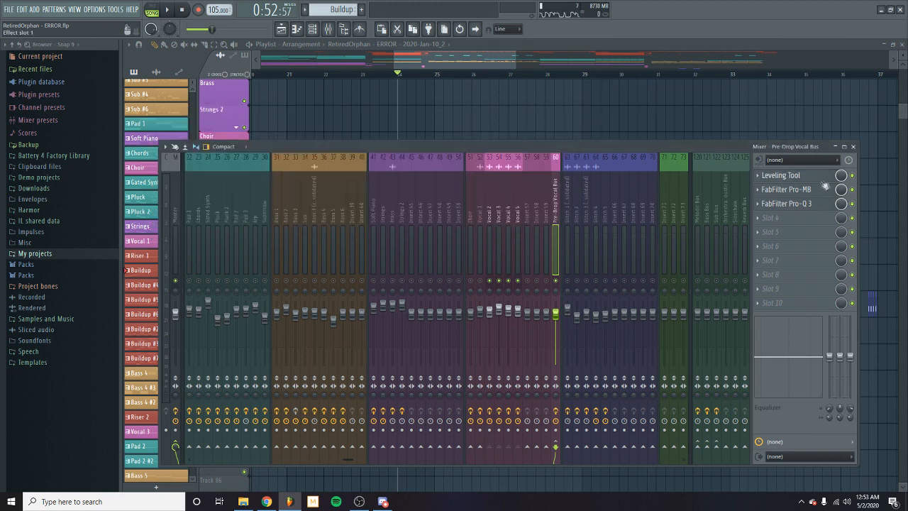
- Examine FabFilter Pro-MB and FabFilter Pro-Q 3 on the Pre-Drop Vocal Bus during playback
click(816, 189)
drag(458, 128, 546, 142)
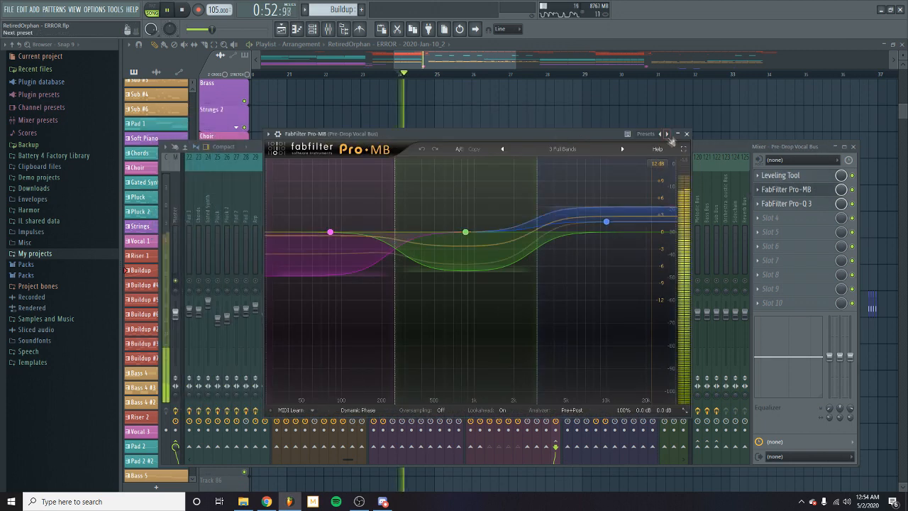
click(816, 190)
click(835, 201)
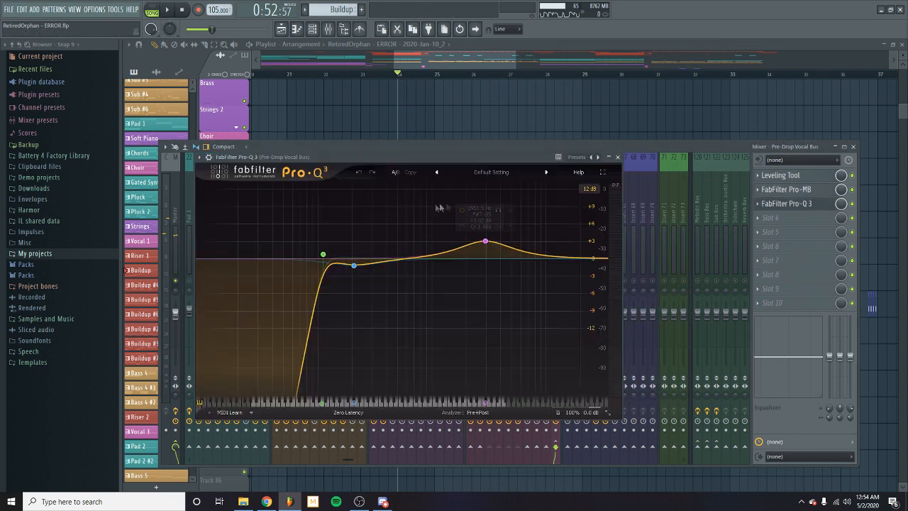
key(space)
key(space)
click(617, 158)
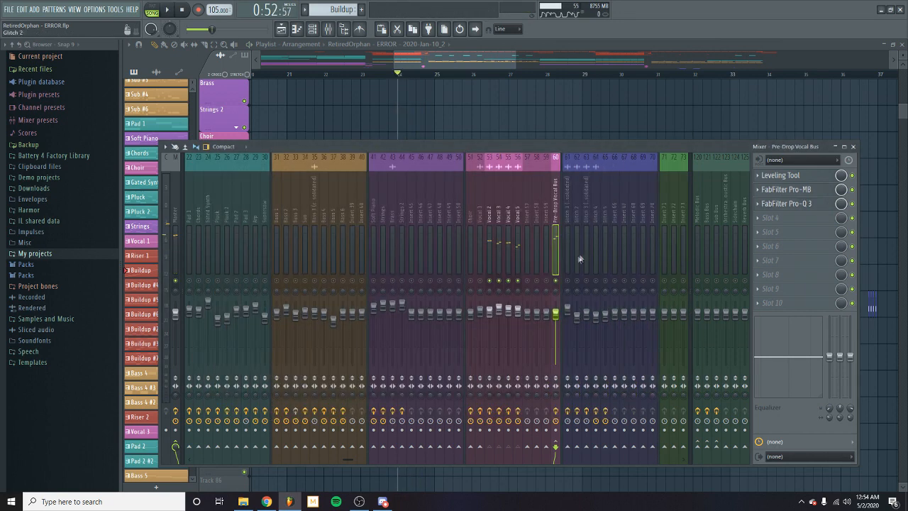
- Close the mixer, return to the riser and buildup tracks in the playlist, and place the playhead at bar 23
click(510, 264)
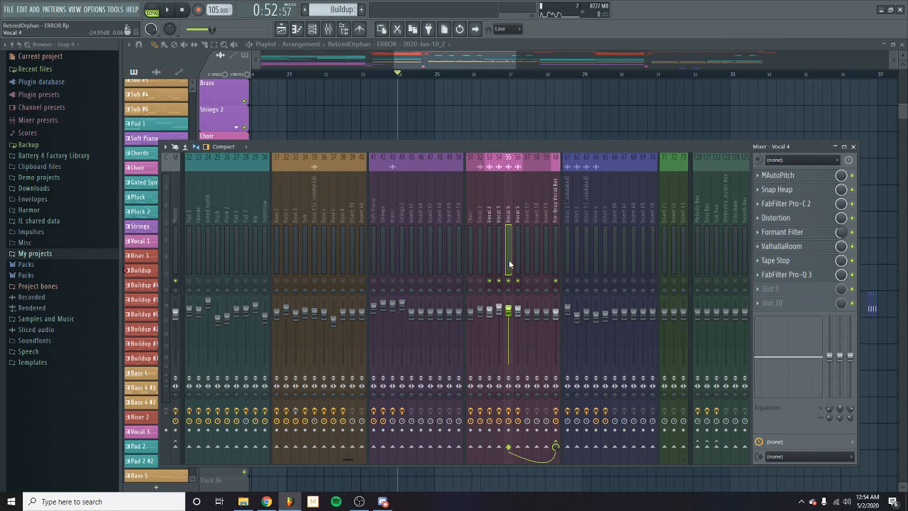
click(853, 146)
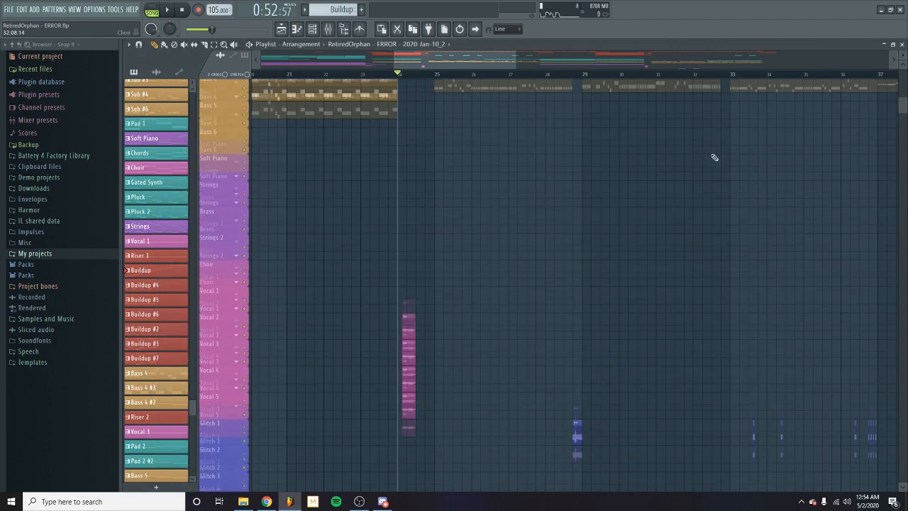
scroll(715, 157, down, 5)
scroll(714, 158, up, 5)
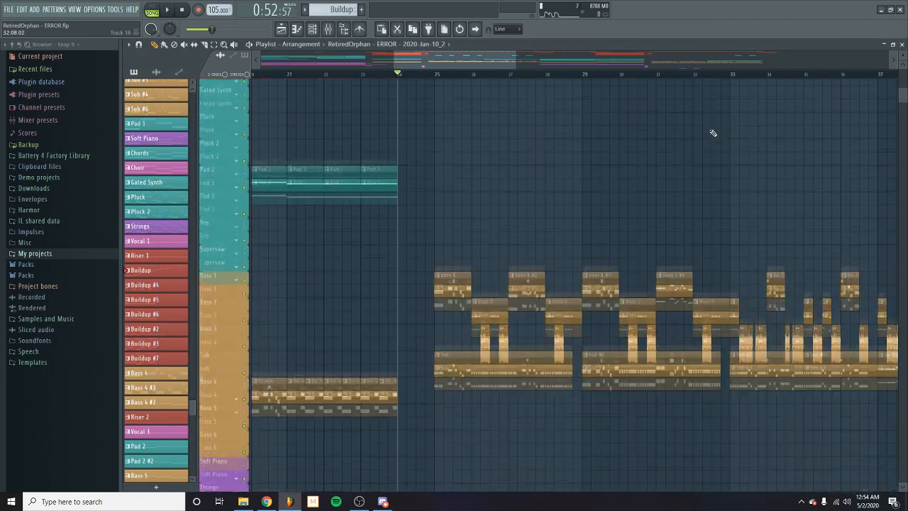
scroll(728, 162, up, 1)
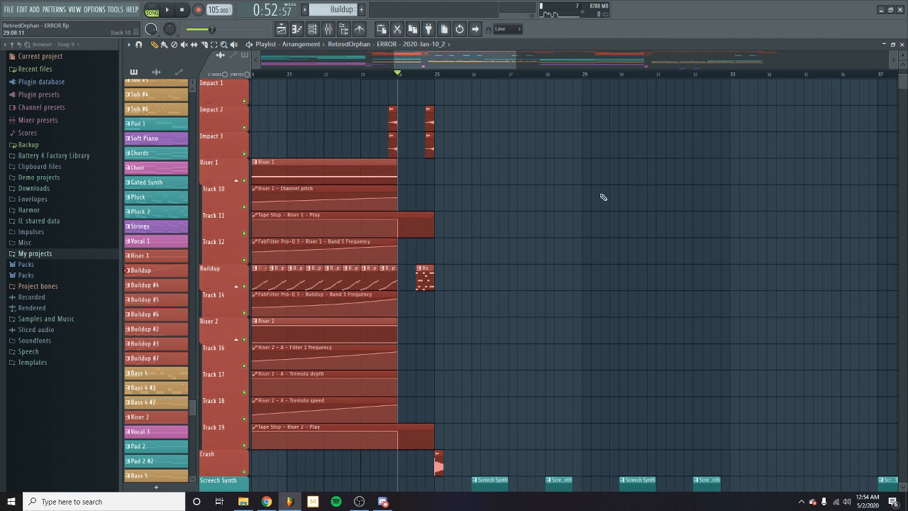
click(366, 75)
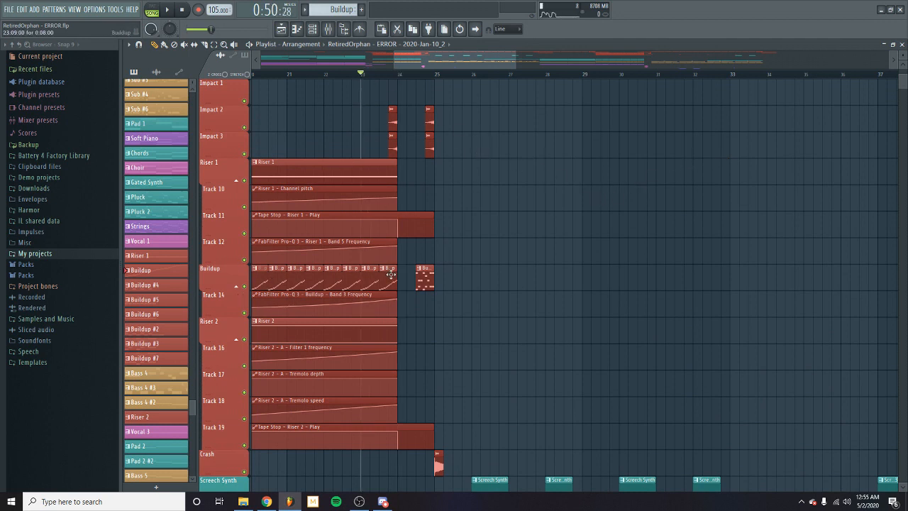
- Play the end of the buildup, and audition the short Buildup clip after bar 24 with the Buildup group soloed
key(space)
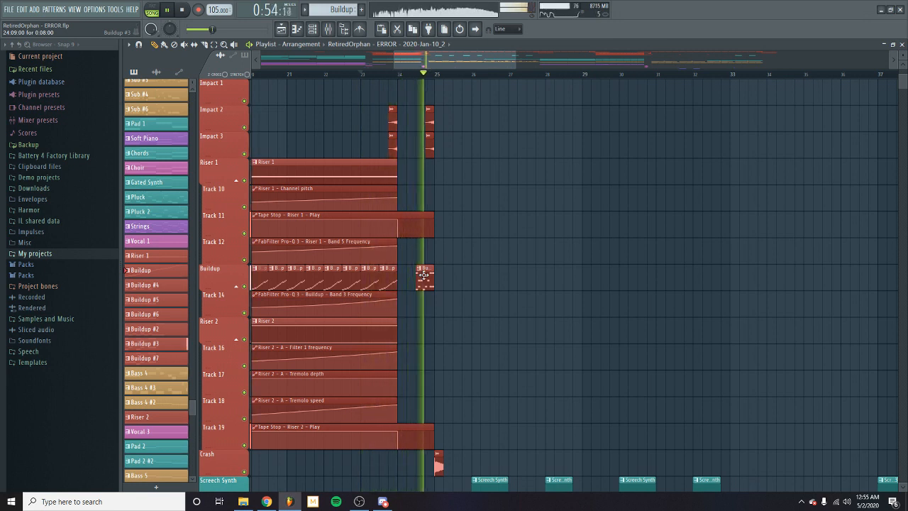
key(space)
click(416, 73)
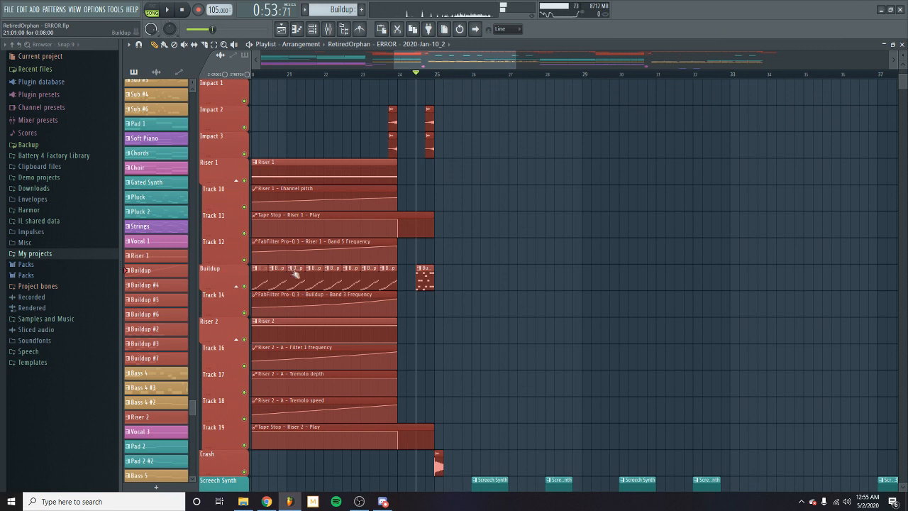
right_click(245, 287)
key(space)
click(245, 313)
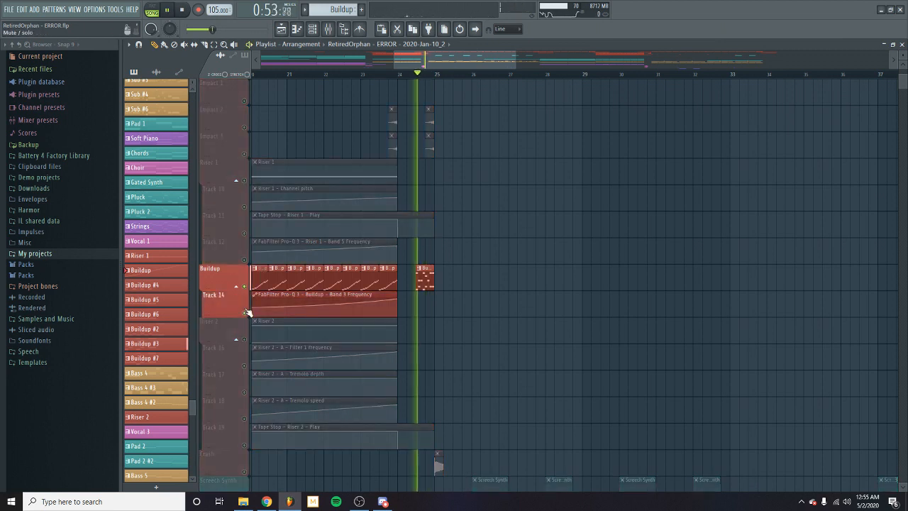
key(space)
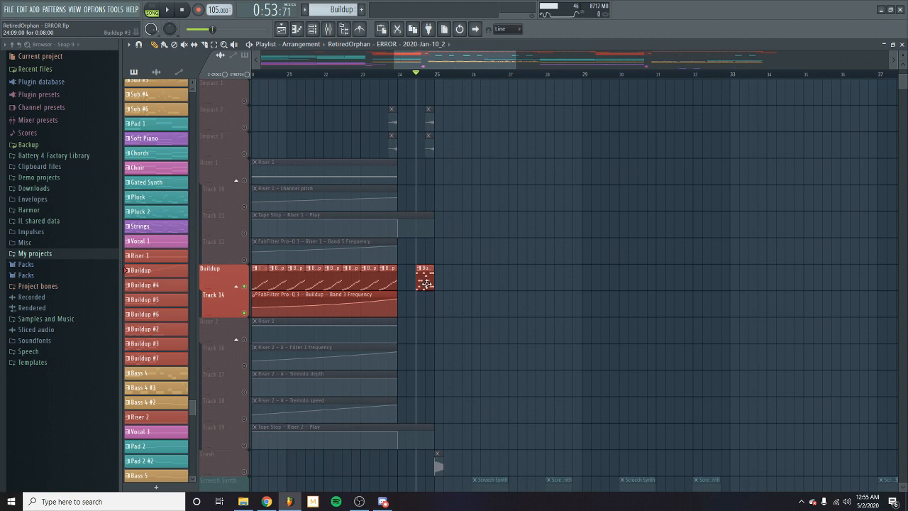
- Unsolo the Buildup group, play on into the drop, and collapse the Riser 1, Buildup and Riser 2 track groups
right_click(247, 288)
key(space)
scroll(535, 261, up, 5)
scroll(535, 261, down, 5)
scroll(535, 261, up, 5)
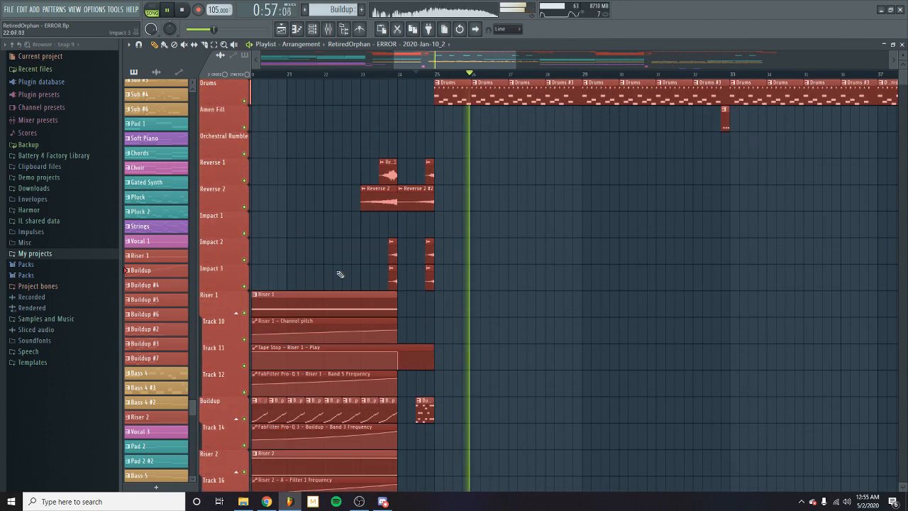
click(237, 313)
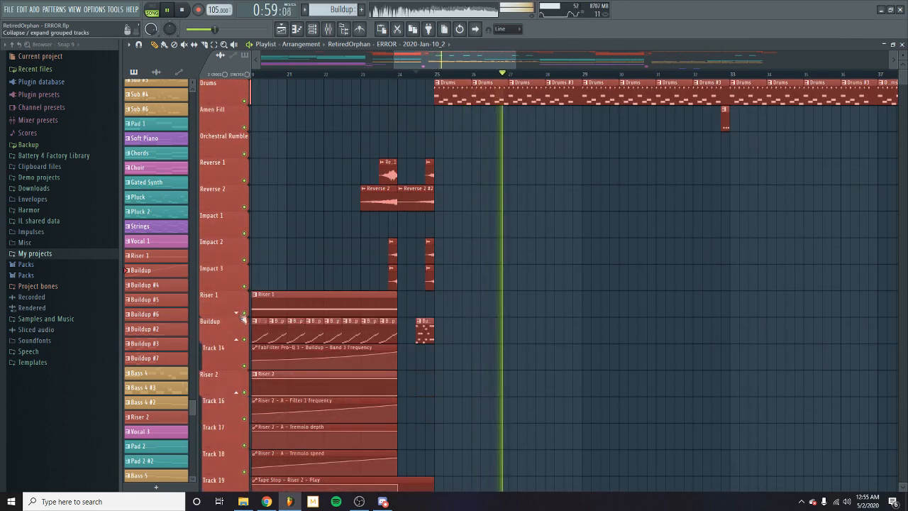
click(237, 339)
click(238, 365)
- Examine the Screech Synth, bass and Sub clips of the drop in the playlist during playback
scroll(238, 360, down, 3)
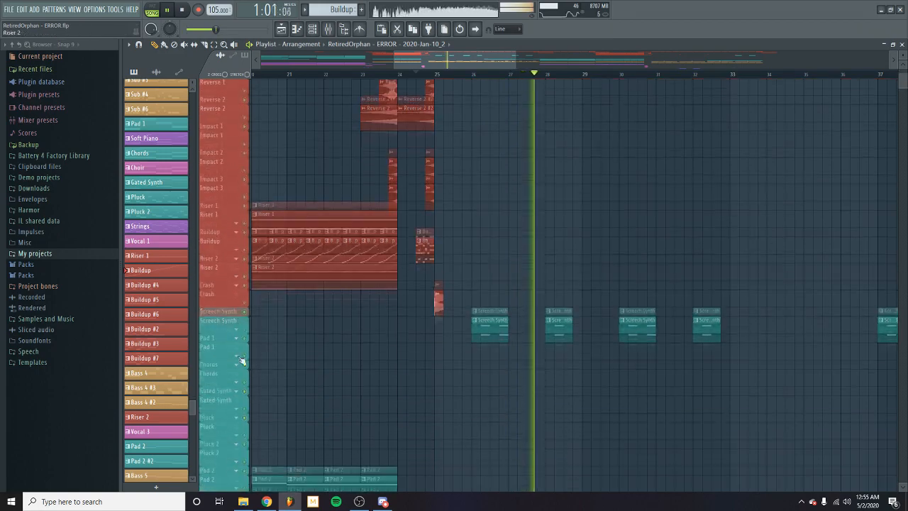
scroll(238, 360, down, 8)
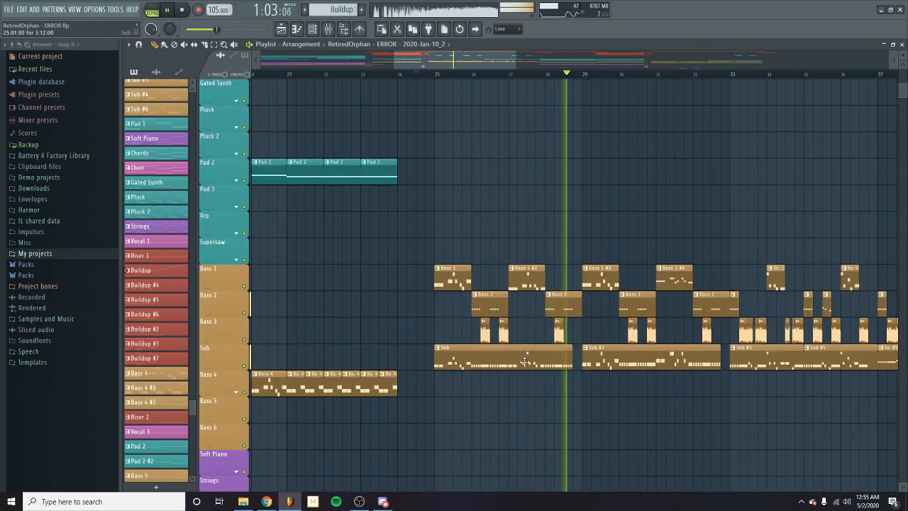
scroll(532, 363, up, 8)
scroll(537, 364, down, 8)
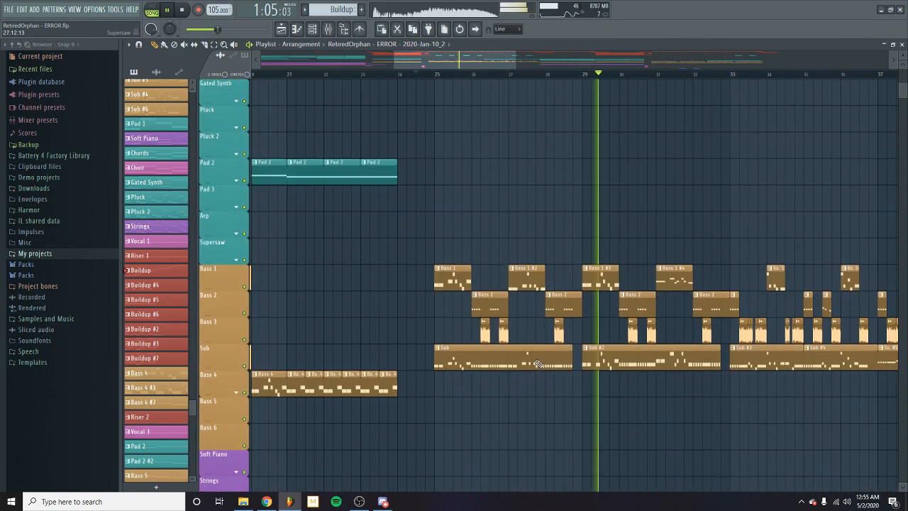
scroll(538, 364, down, 1)
scroll(539, 364, down, 1)
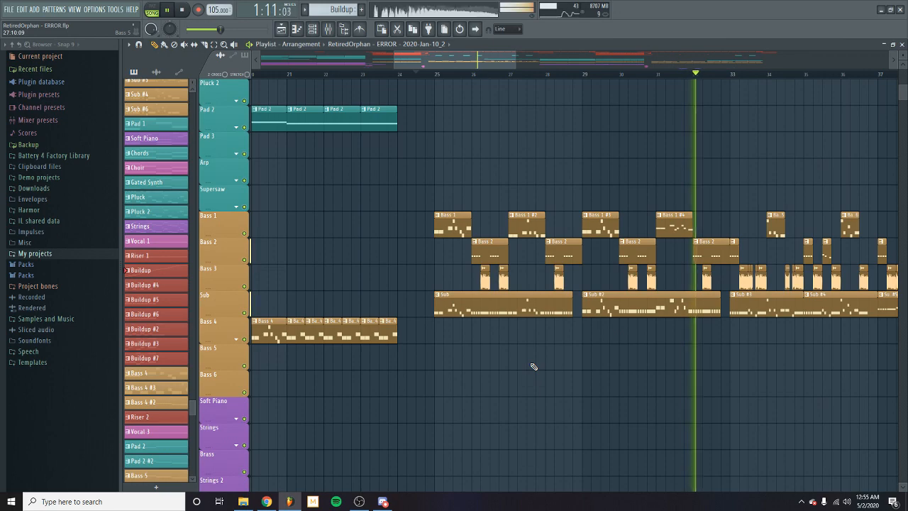
scroll(531, 366, up, 10)
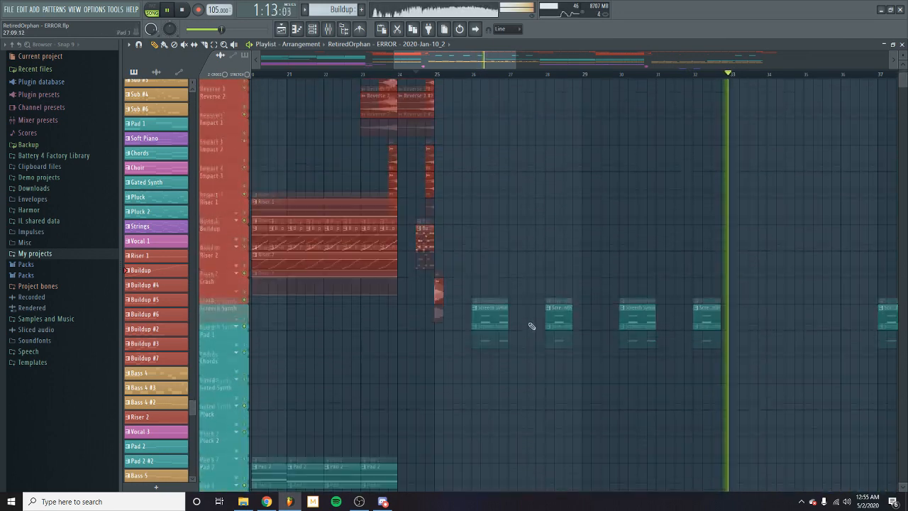
key(space)
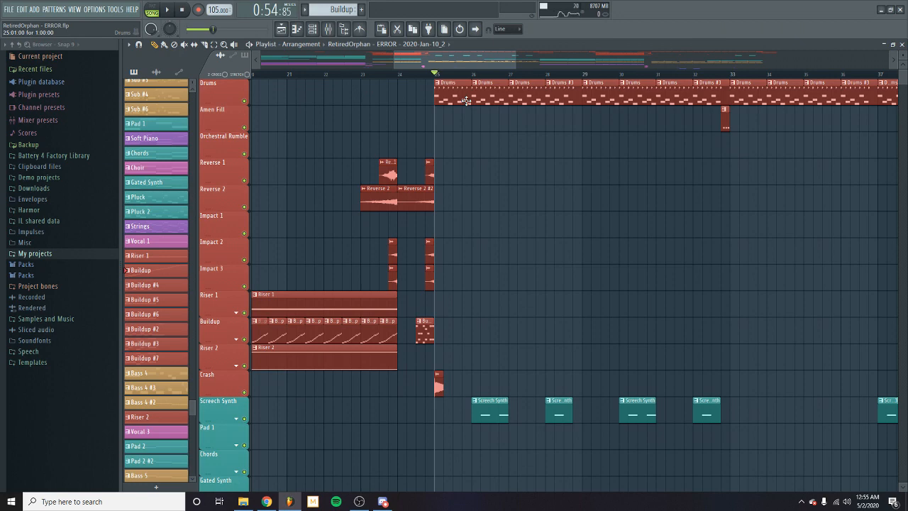
- Open the Drums pattern in the channel rack without the Cymbals piano roll, and play it in pattern mode
double_click(466, 100)
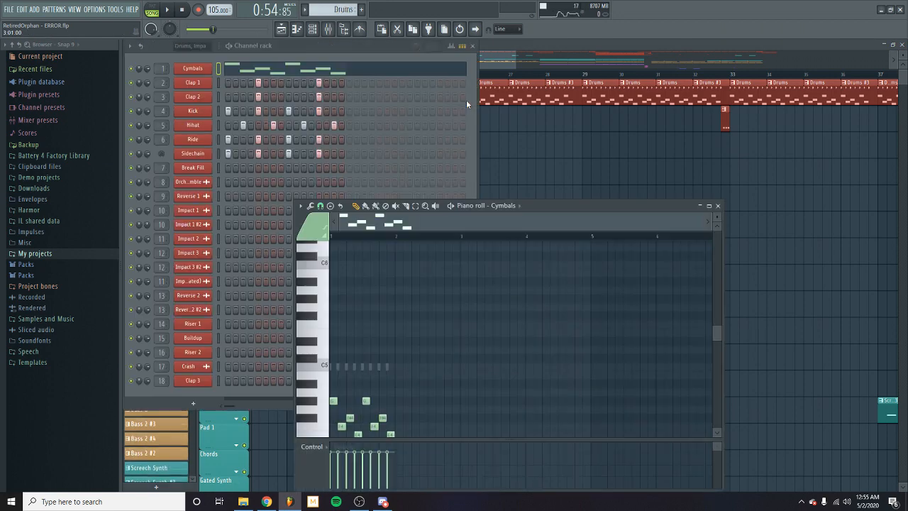
click(717, 204)
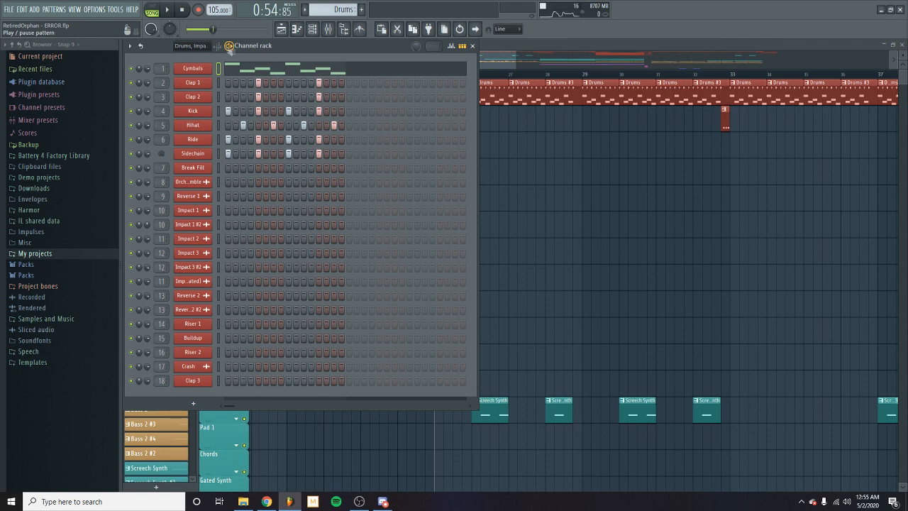
click(157, 10)
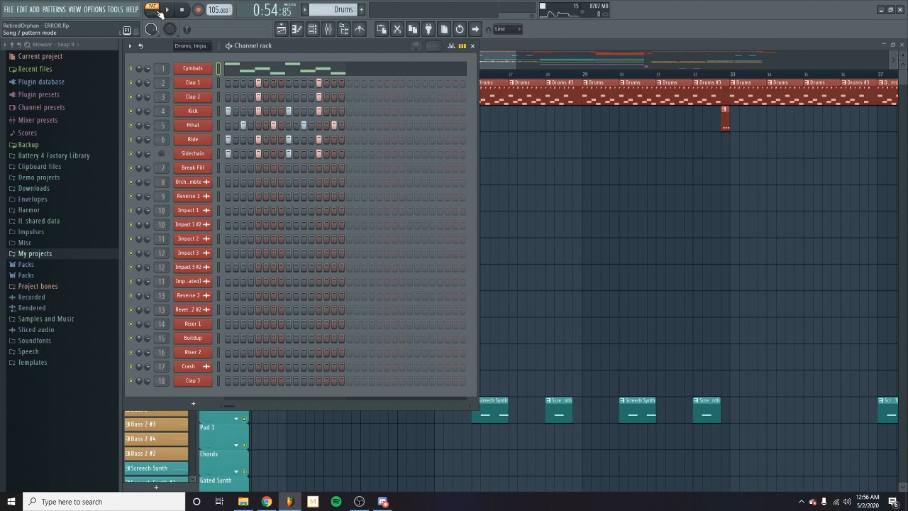
click(163, 10)
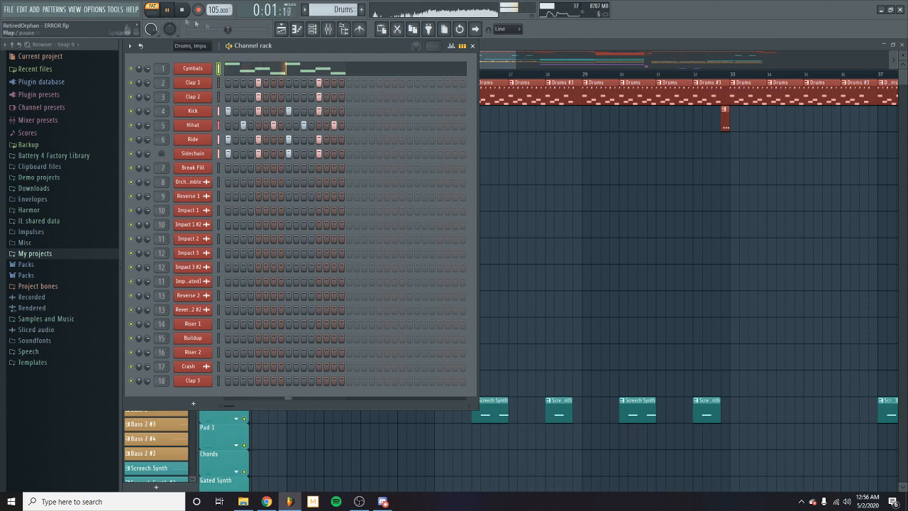
- Stop playback, open the mixer, and look over the effect chains on the Kick, Clap 1 and Cymbals tracks
click(328, 29)
key(space)
drag(210, 211, 161, 218)
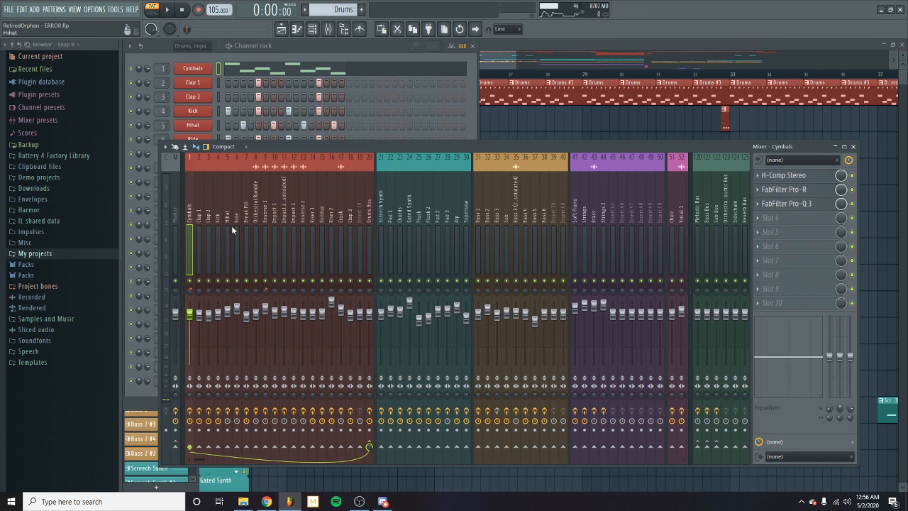
click(217, 238)
click(198, 240)
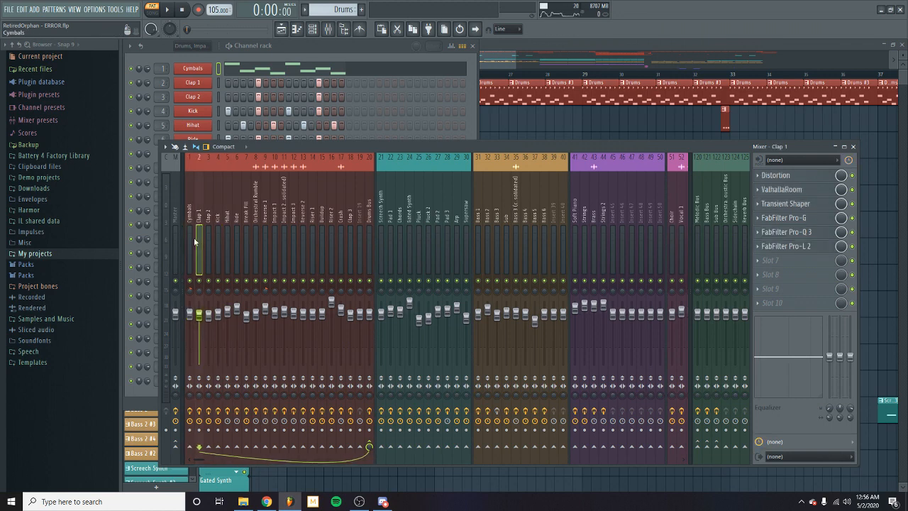
click(188, 247)
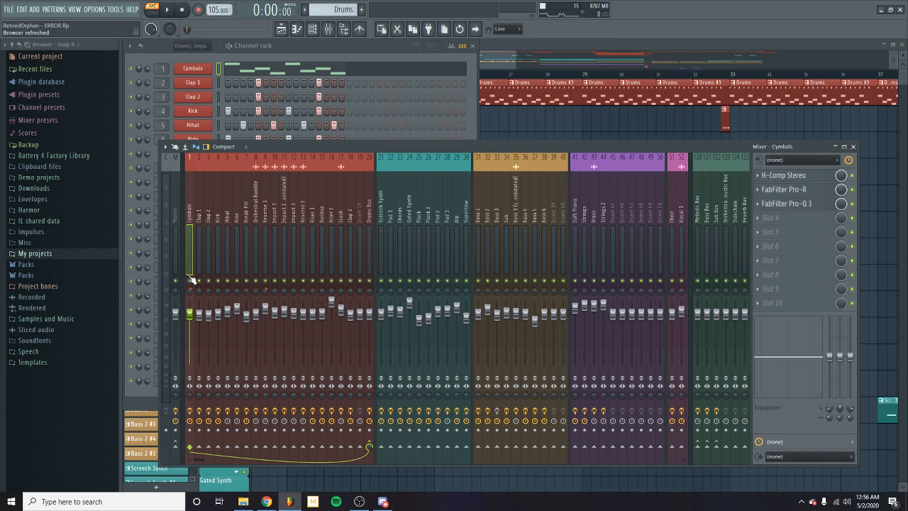
- Reposition the mixer below the channel rack's first rows, and examine FabFilter Pro-R on the Cymbals track during playback
drag(781, 148, 743, 119)
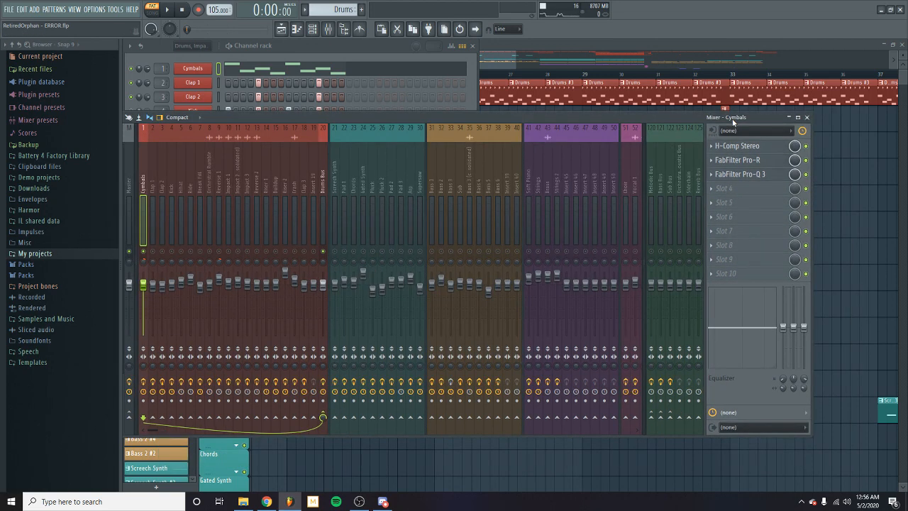
drag(435, 121, 468, 137)
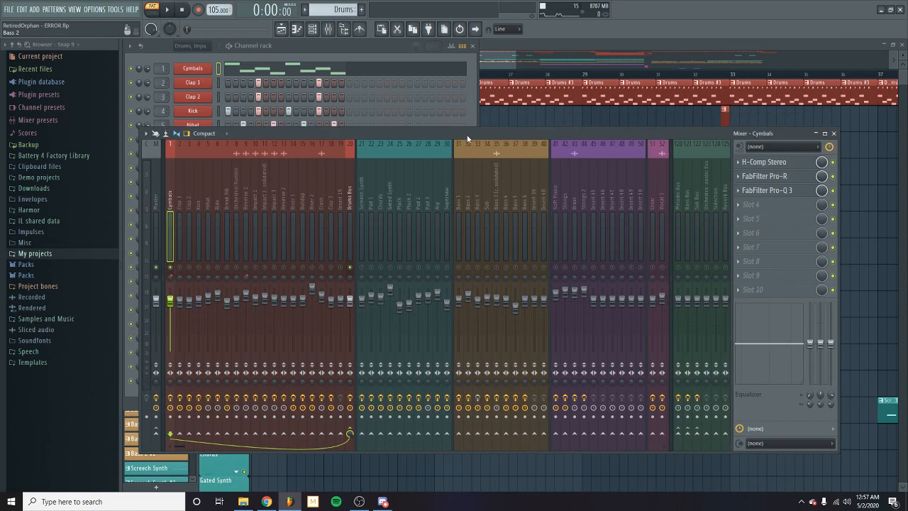
key(space)
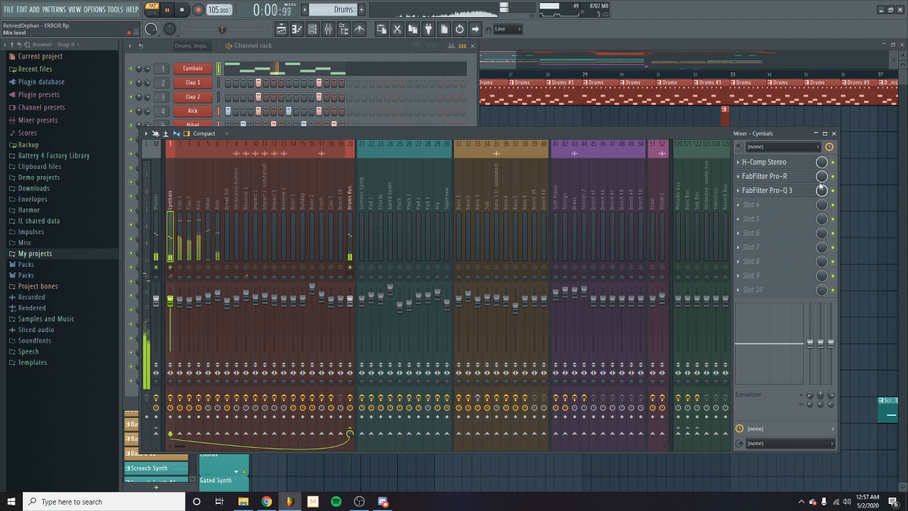
click(792, 180)
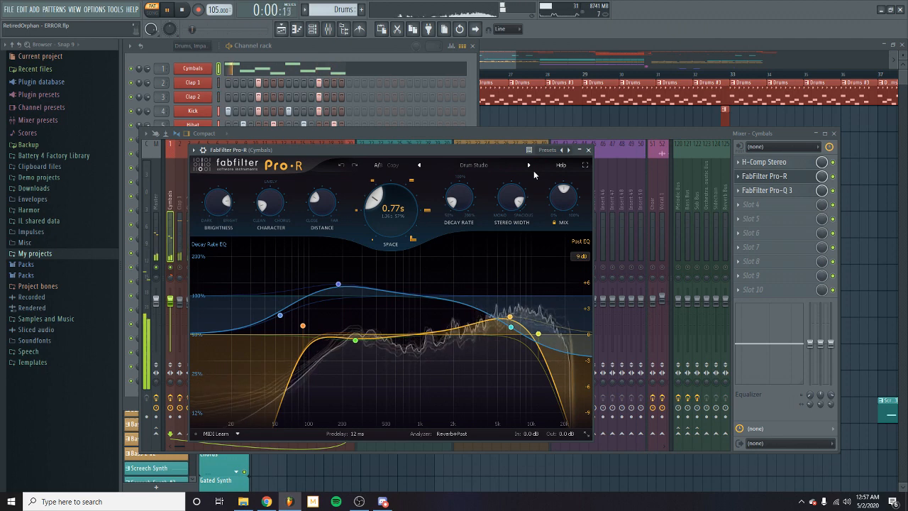
click(588, 150)
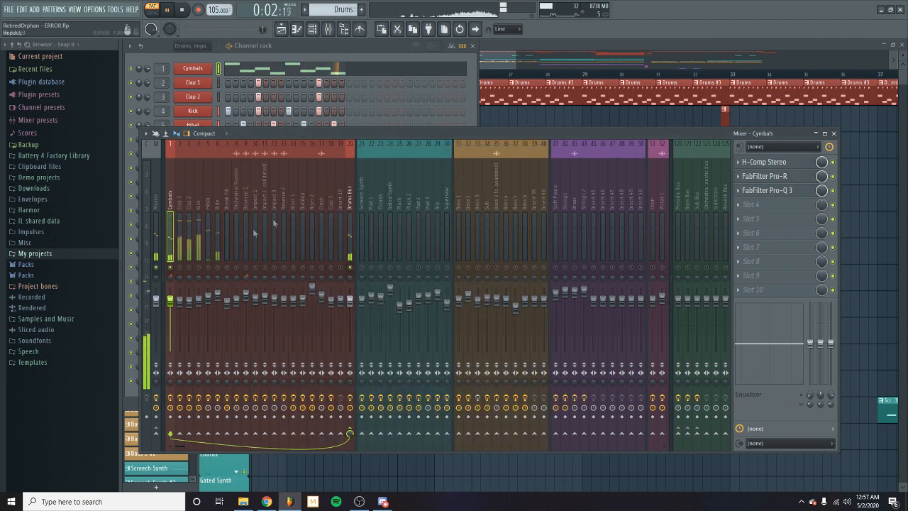
- Select the Kick mixer track and audition the drum pattern while watching its level
key(space)
click(180, 268)
click(199, 270)
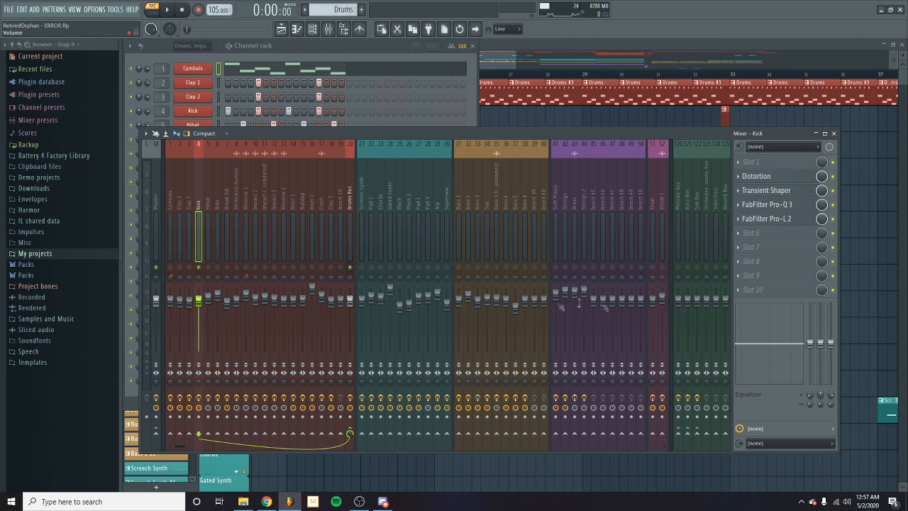
key(space)
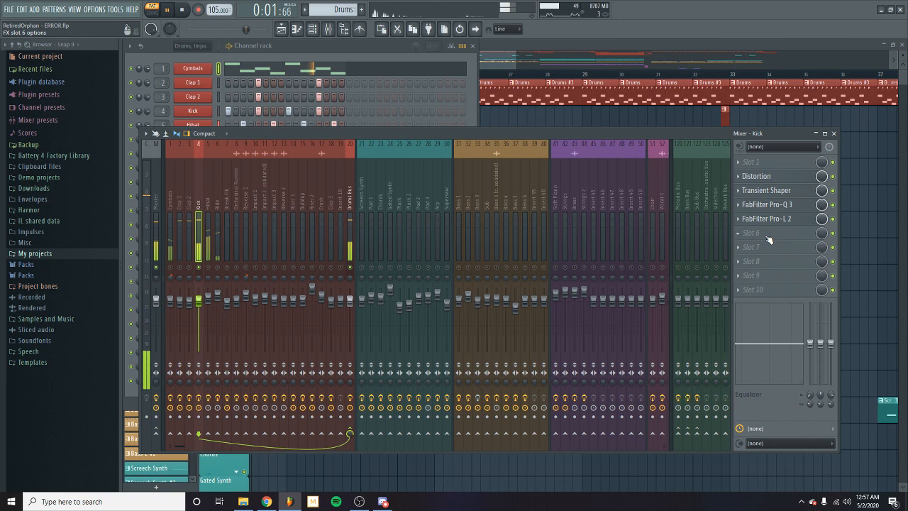
key(space)
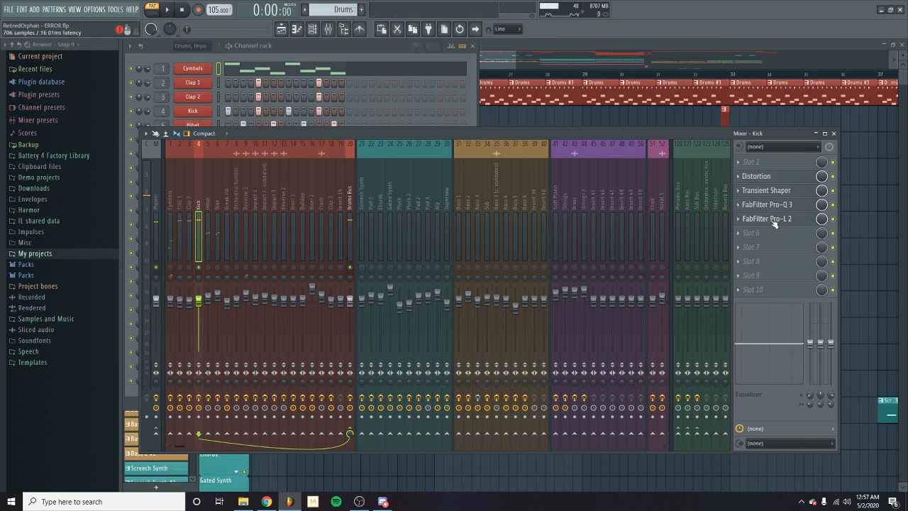
- Examine FabFilter Pro-L 2 and its limiting style options on the Kick track
click(774, 221)
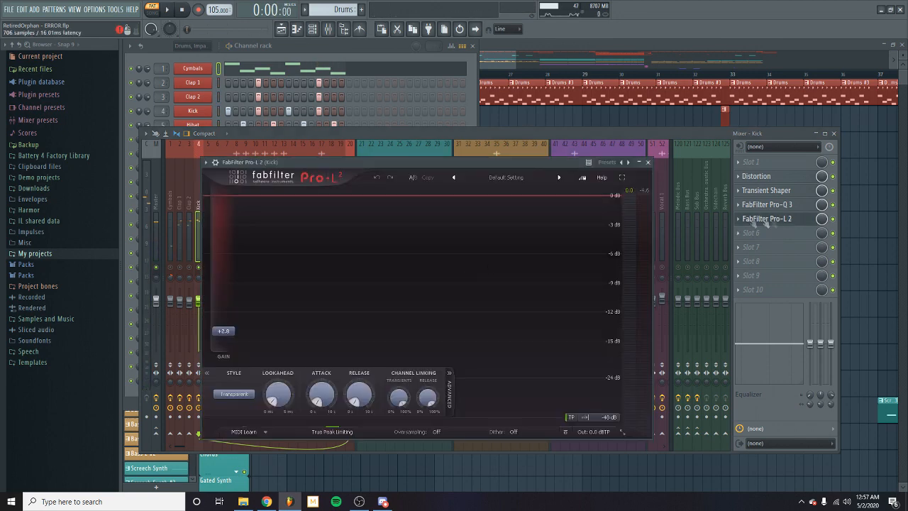
click(244, 395)
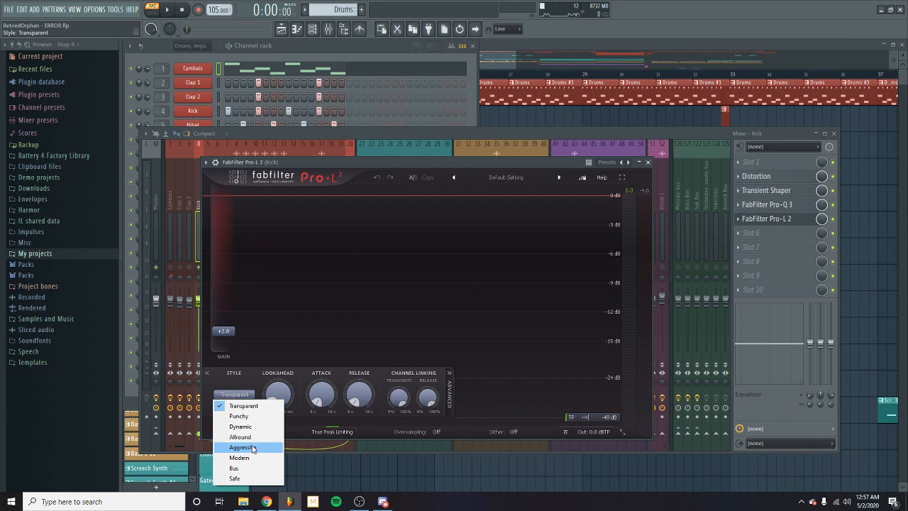
click(344, 302)
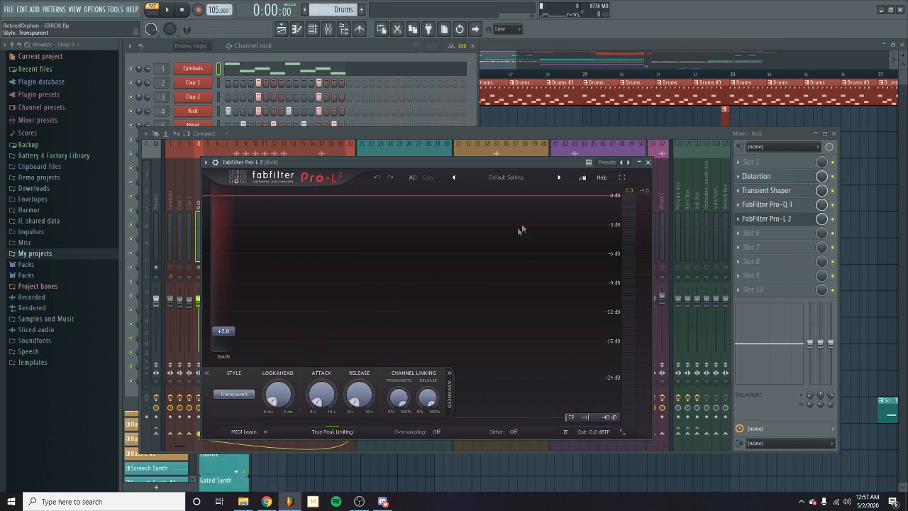
click(651, 164)
- Load Blanka into the Kick track's empty first effect slot, look at its controls, and remove it again
click(759, 163)
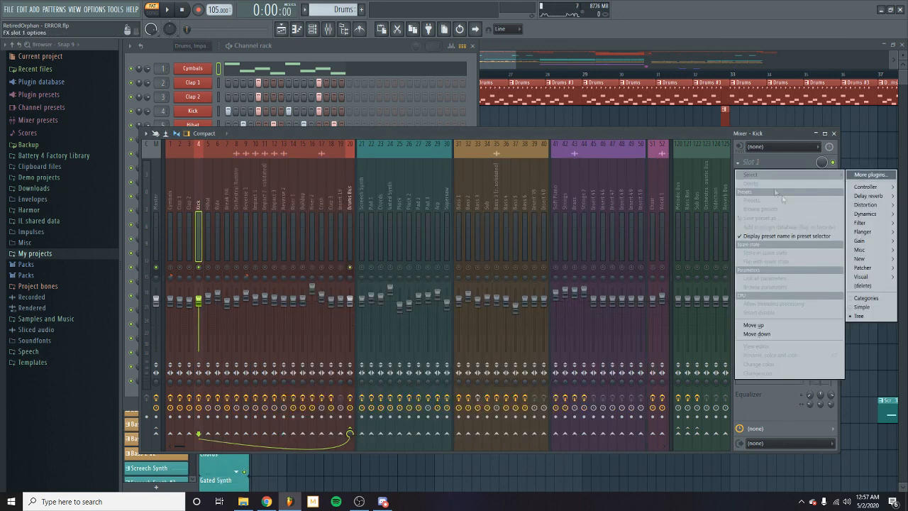
mouse_move(854, 214)
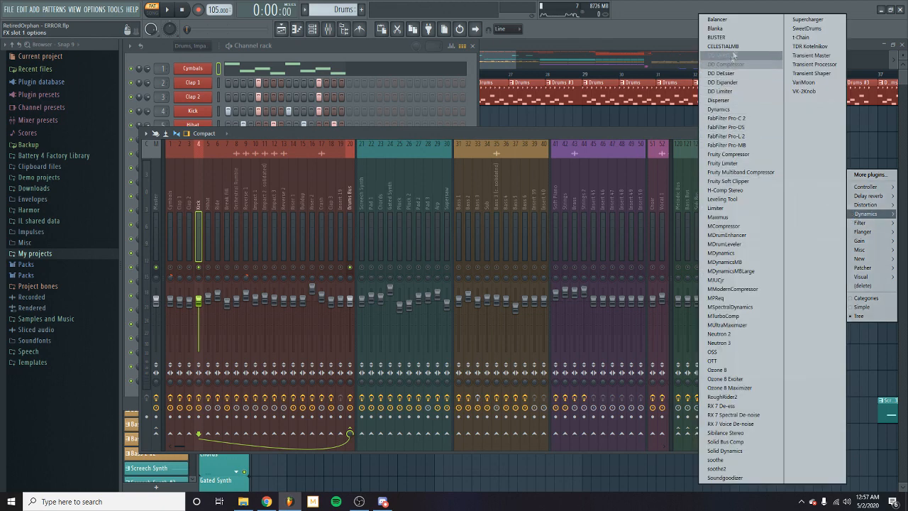
click(741, 28)
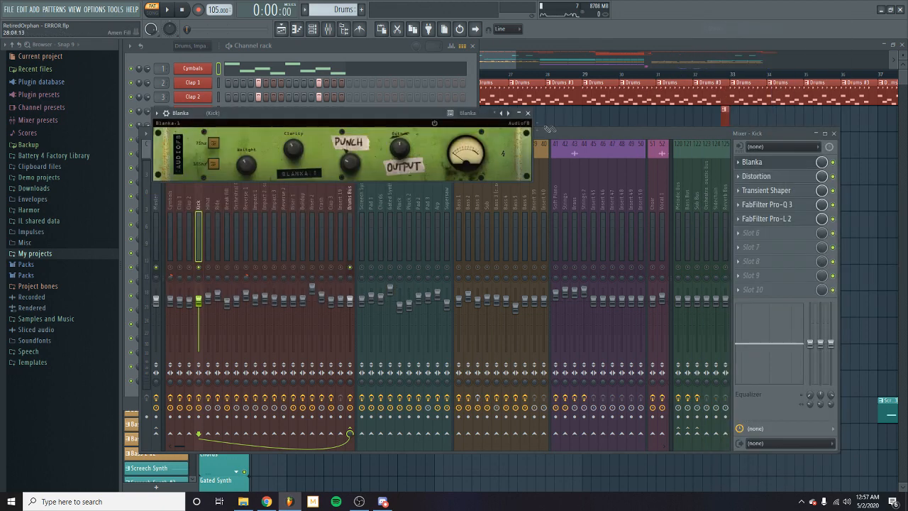
drag(419, 114, 515, 123)
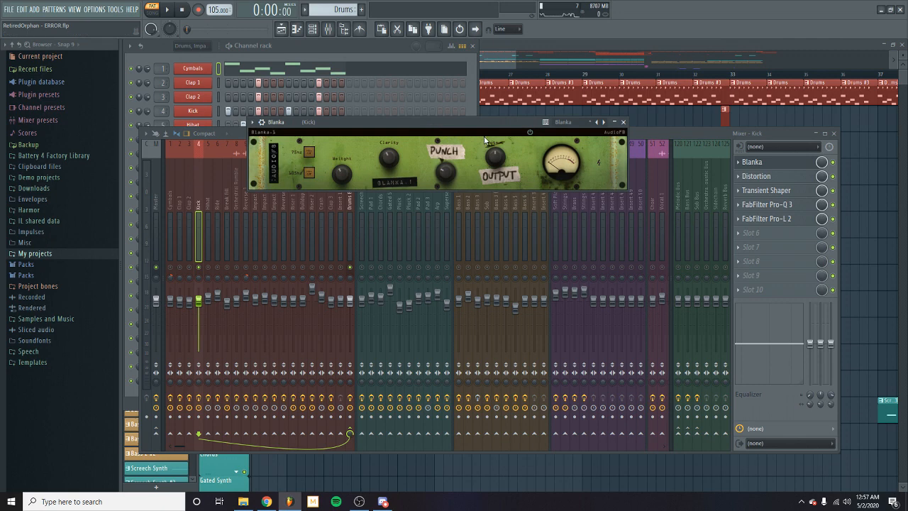
click(752, 162)
click(739, 161)
click(751, 185)
click(503, 280)
- Examine the Distortion effect's settings on the Kick track and audition the drum pattern with its window open
click(757, 176)
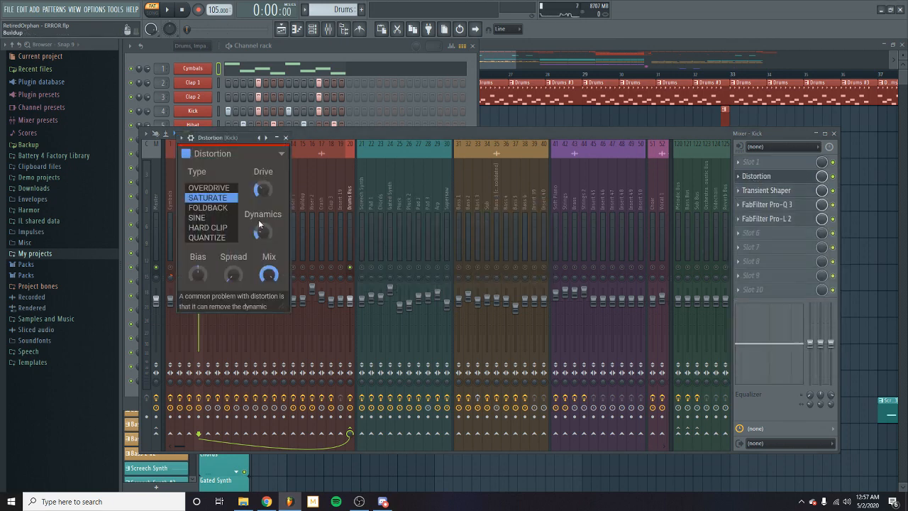
drag(245, 139, 383, 168)
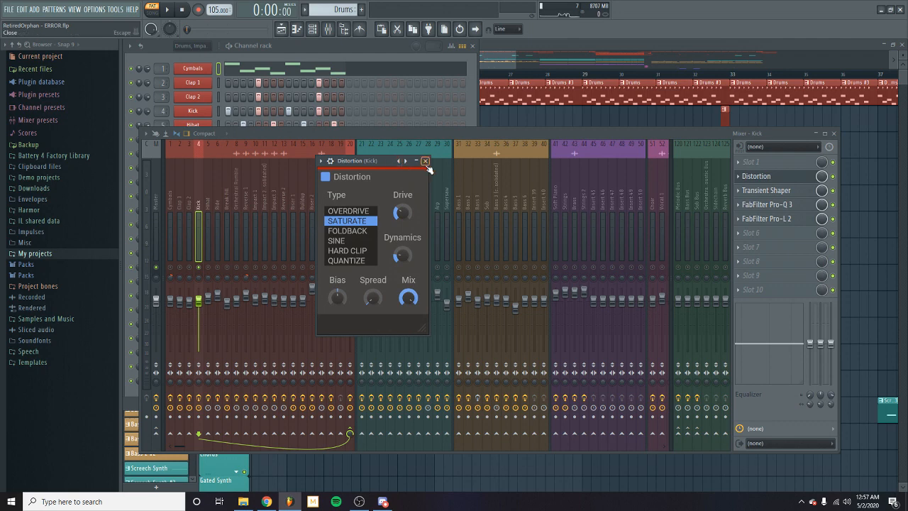
click(426, 161)
click(760, 176)
key(space)
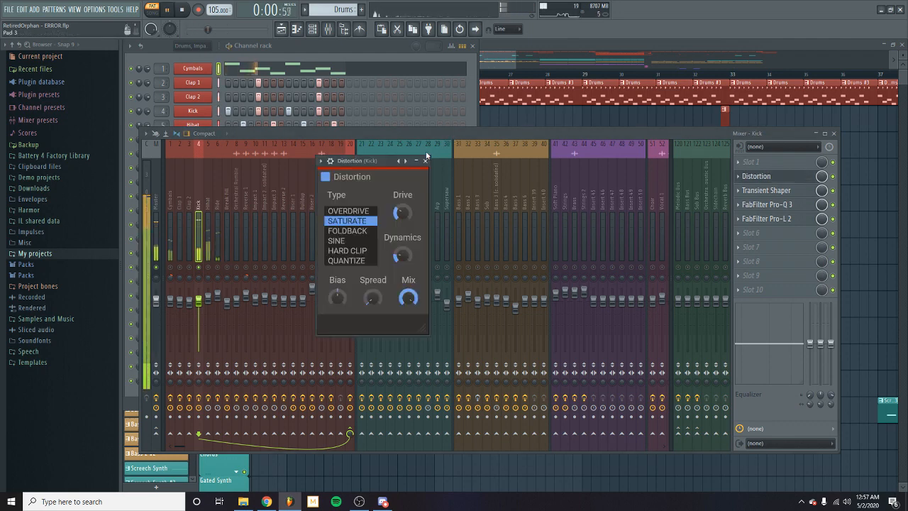
click(426, 161)
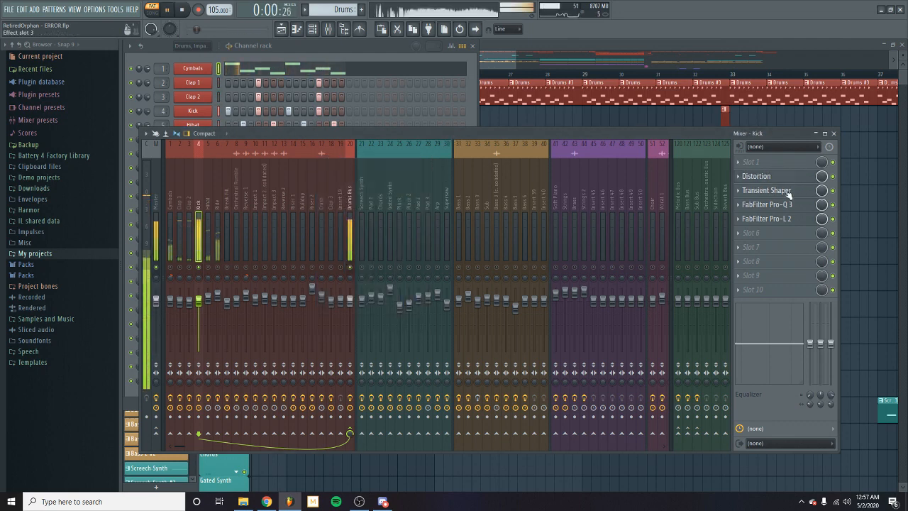
key(space)
- Look at the Transient Shaper's settings on the Kick track and audition the drum pattern
click(784, 191)
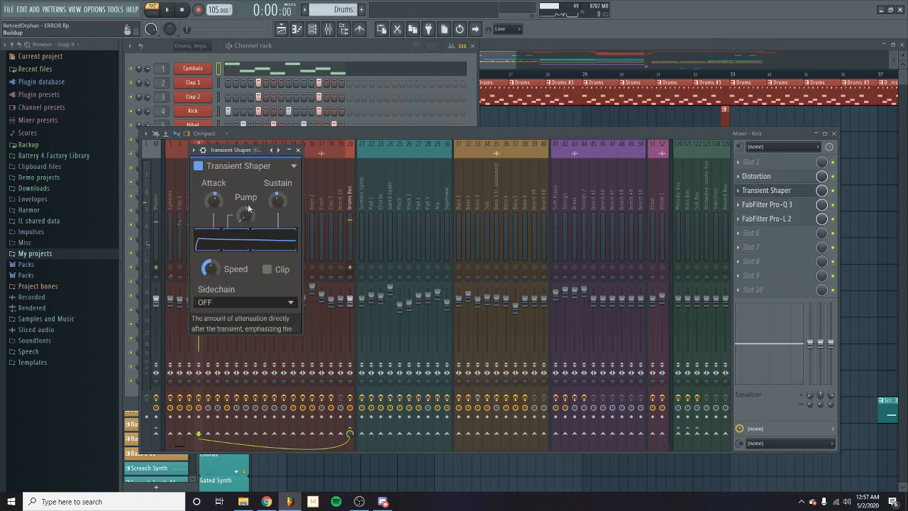
key(space)
click(298, 150)
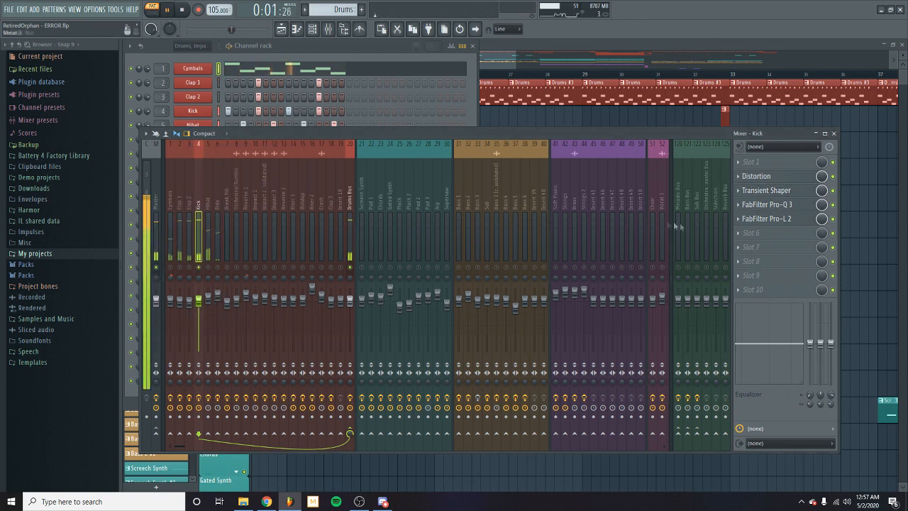
key(space)
- Open the Kick channel's volume envelope and compare the drum pattern with the envelope switched off and on
click(202, 111)
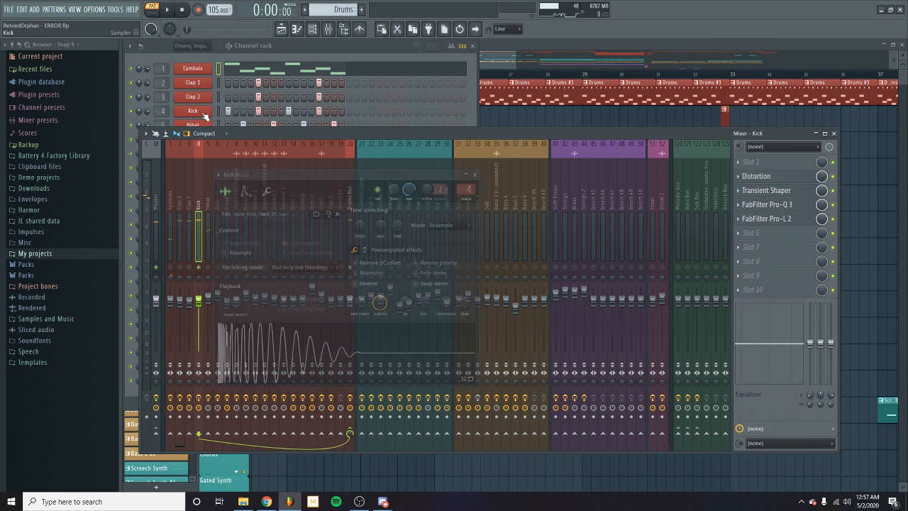
click(245, 192)
click(236, 228)
key(space)
click(236, 228)
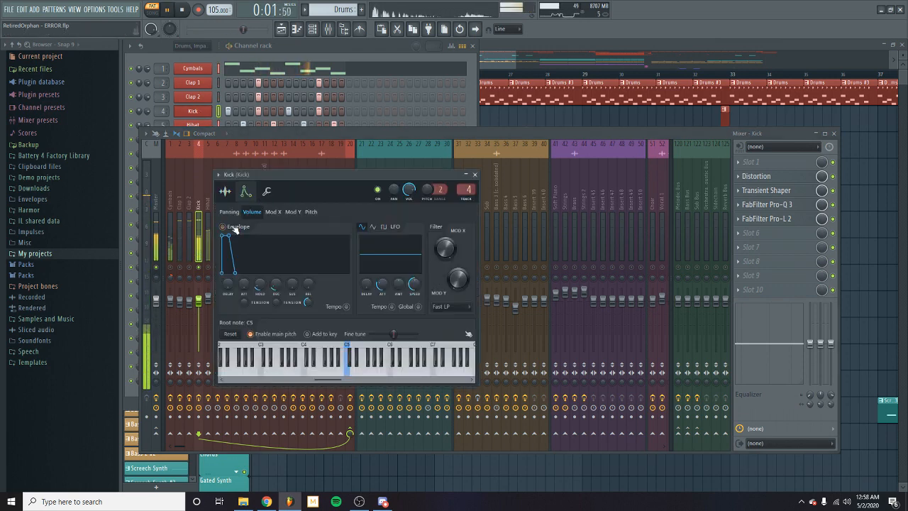
key(space)
- Check the Kick channel's sample settings, and play the pattern again with its volume envelope in view
click(231, 191)
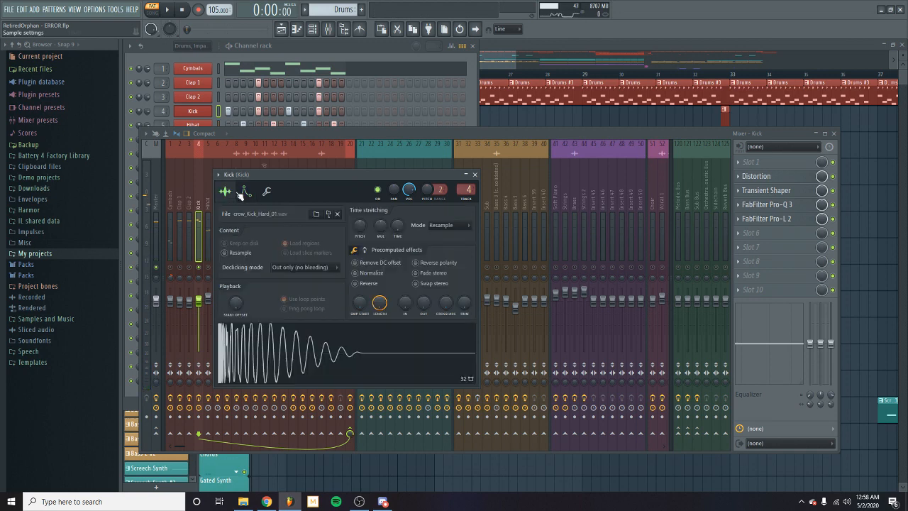
click(244, 193)
key(space)
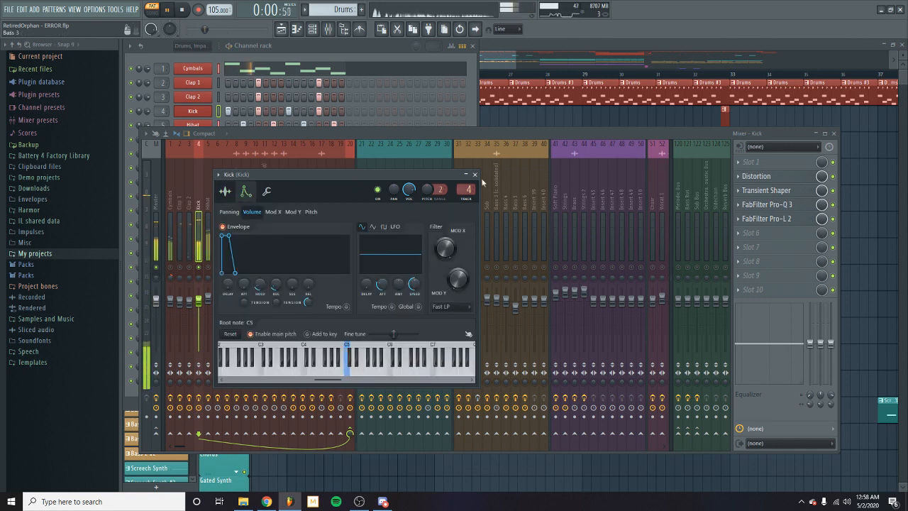
click(475, 174)
- Examine FabFilter Pro-Q 3's EQ bands on the Kick track during playback, and look over FabFilter Pro-L 2
click(780, 205)
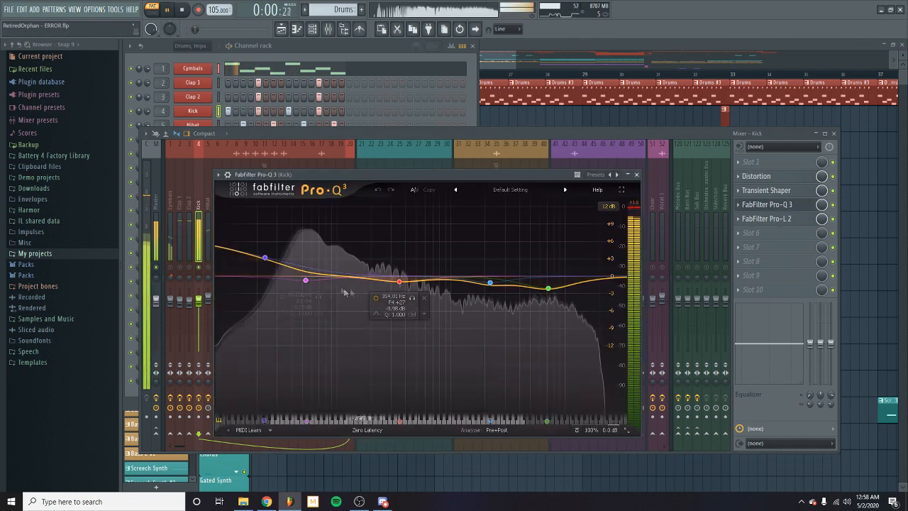
key(space)
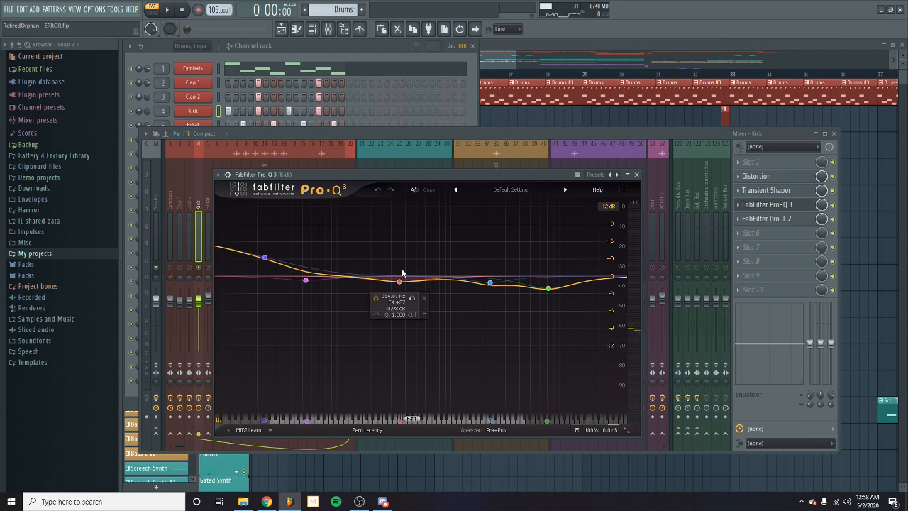
key(space)
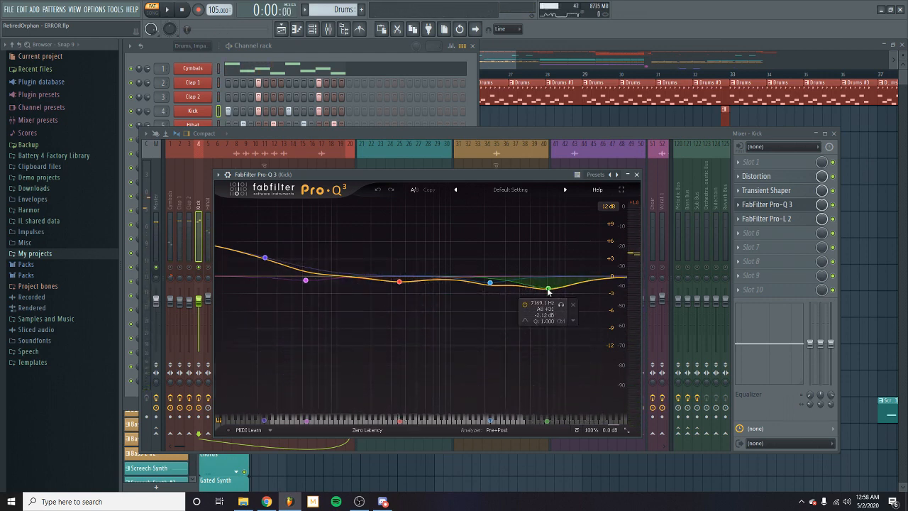
click(637, 175)
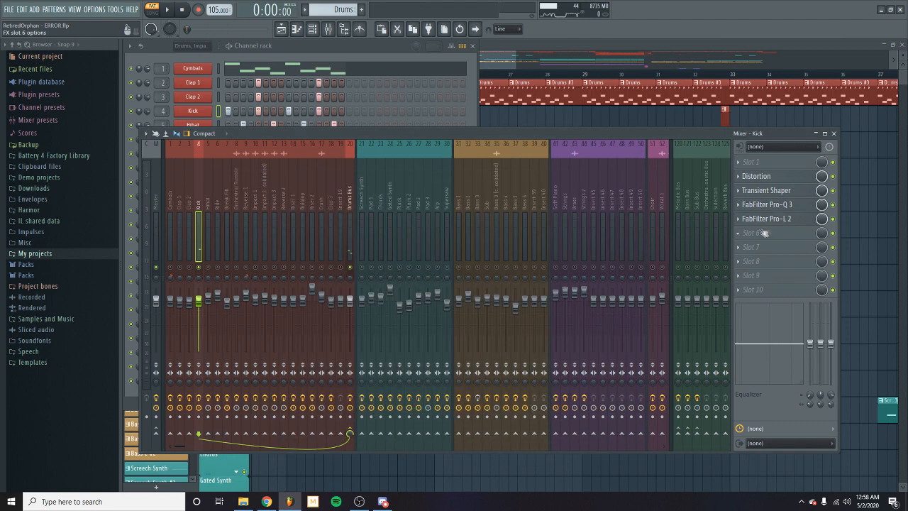
click(766, 218)
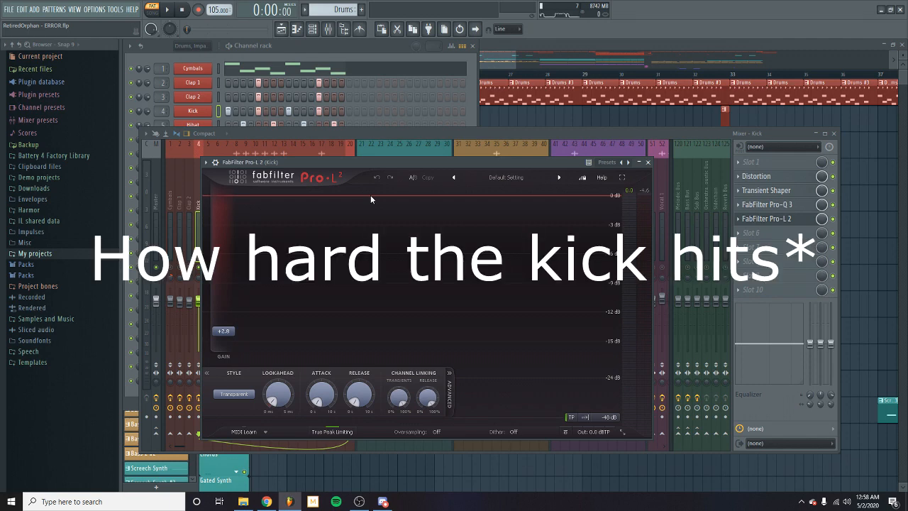
click(647, 162)
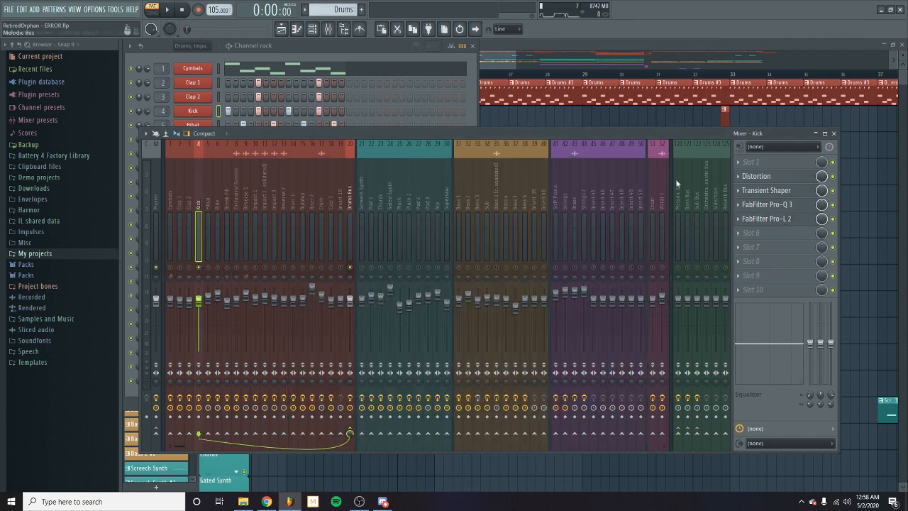
- Examine Gatekeeper's Sidechain curve on the Melodic Bus track, and return to the Kick track
click(679, 199)
click(776, 162)
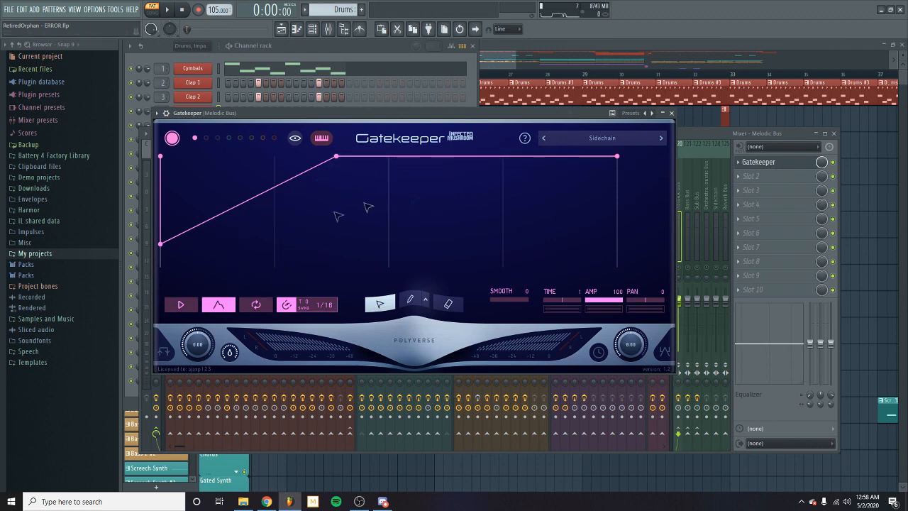
click(671, 113)
click(202, 261)
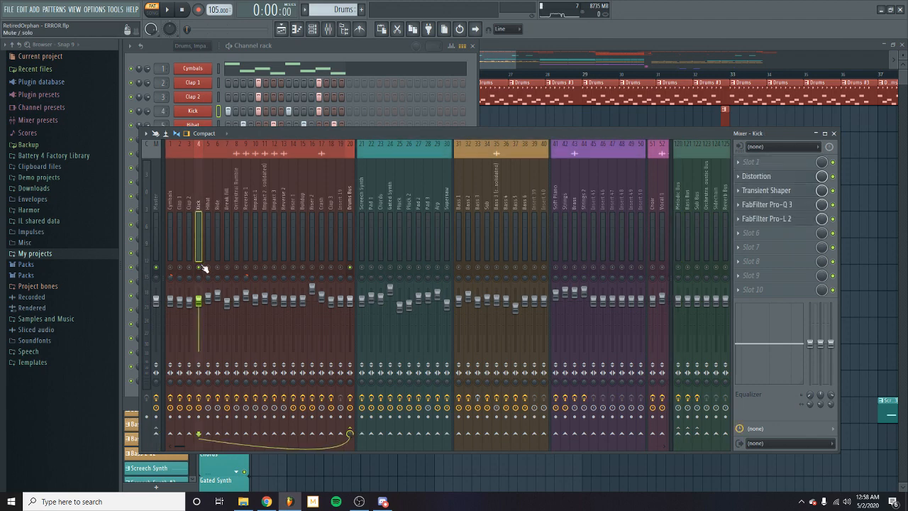
- Select the Clap 1 mixer track and examine the Clap 1 channel's volume envelope and root-note keyboard while auditioning the pattern
click(189, 255)
click(179, 260)
key(space)
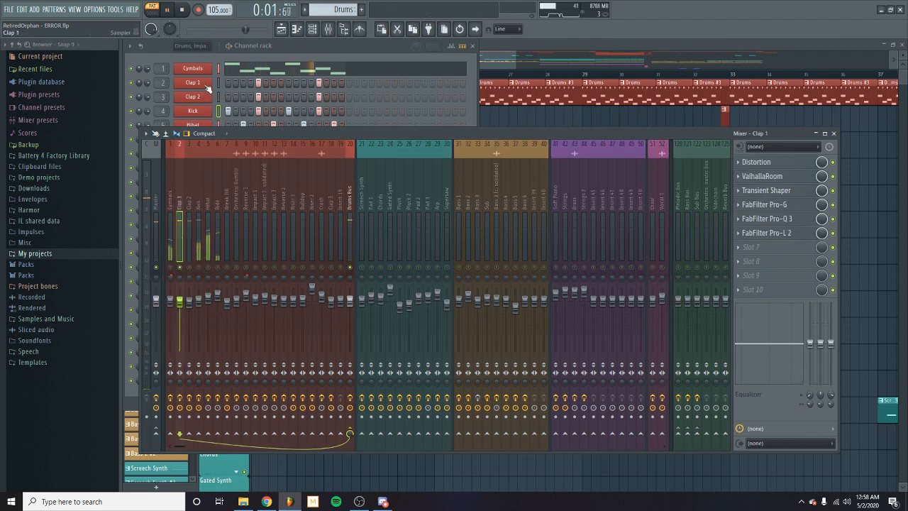
click(199, 83)
key(space)
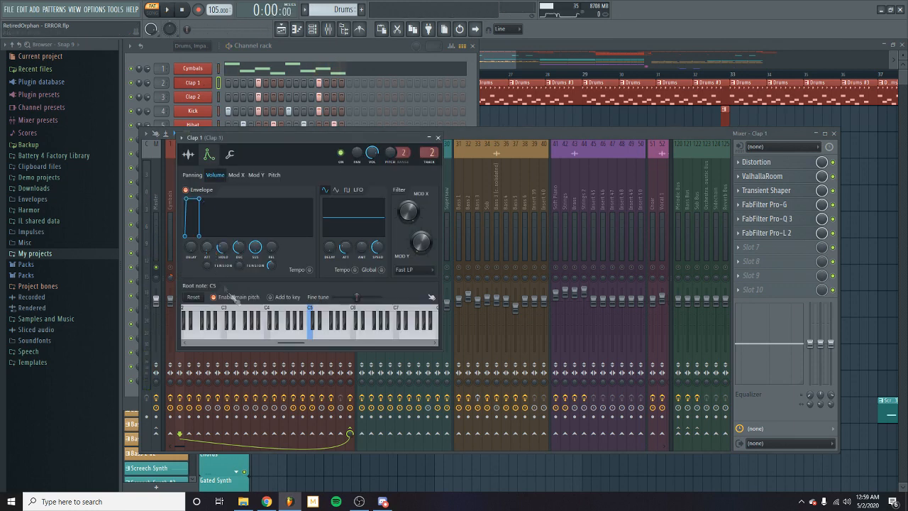
click(313, 338)
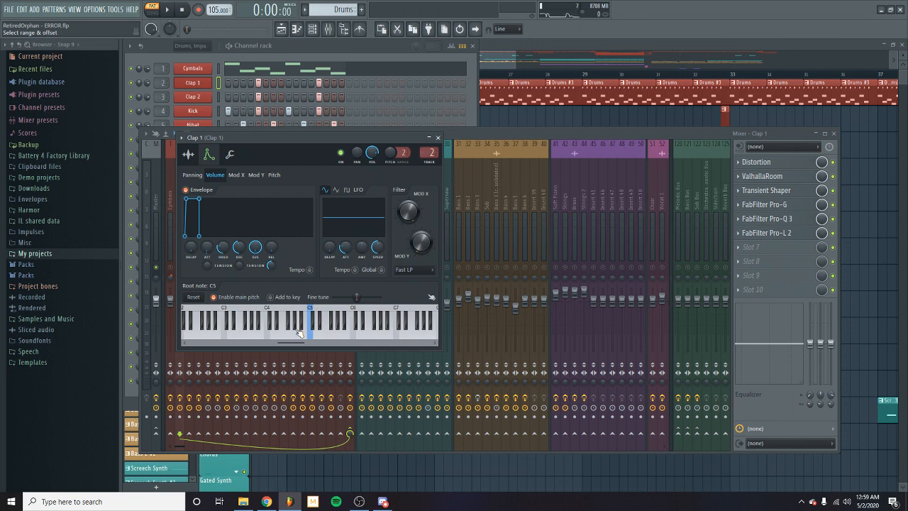
key(space)
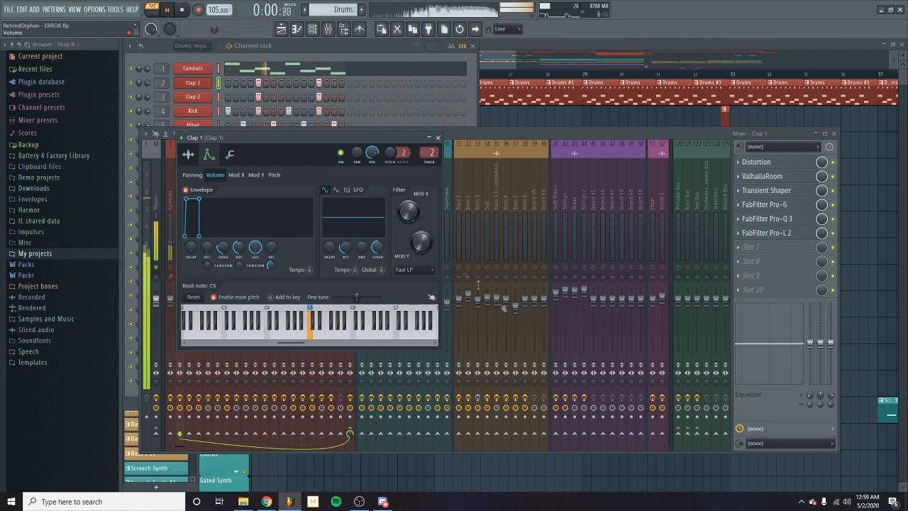
click(438, 137)
key(space)
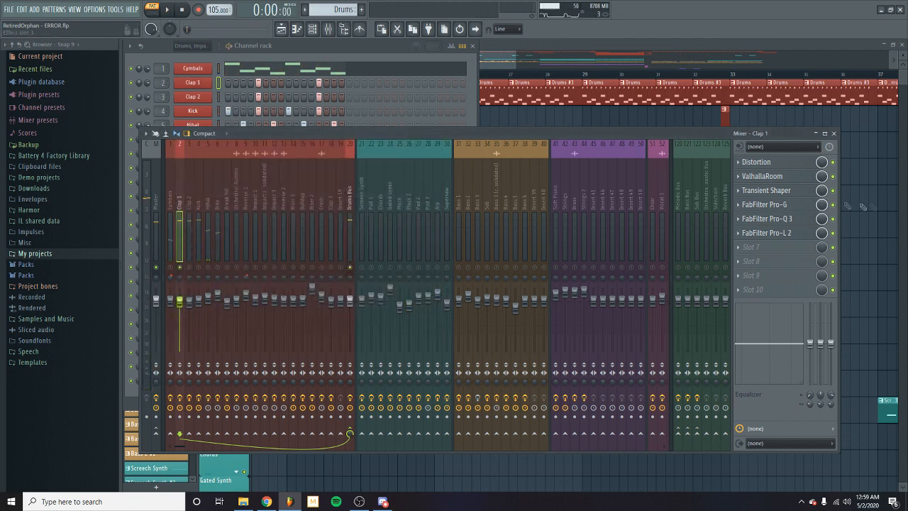
- Examine FabFilter Pro-G's gate settings on the Clap 1 track while auditioning the drum pattern
click(784, 208)
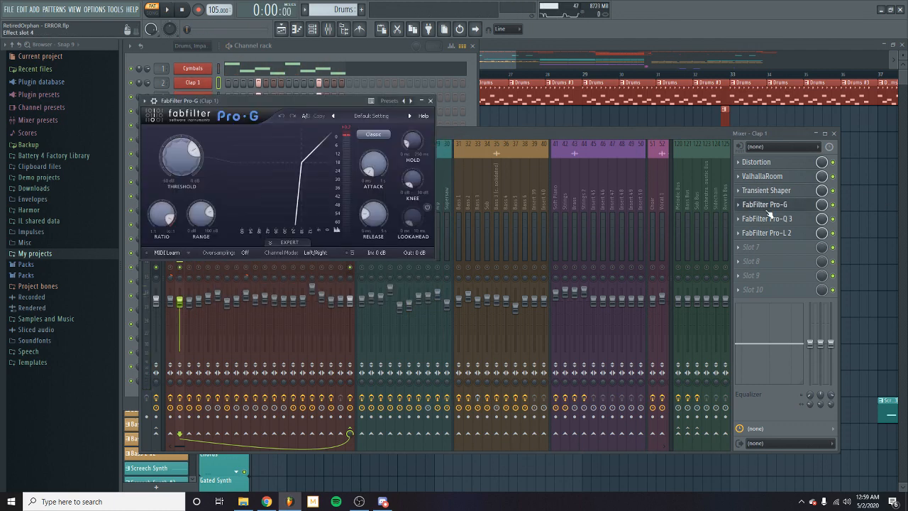
key(space)
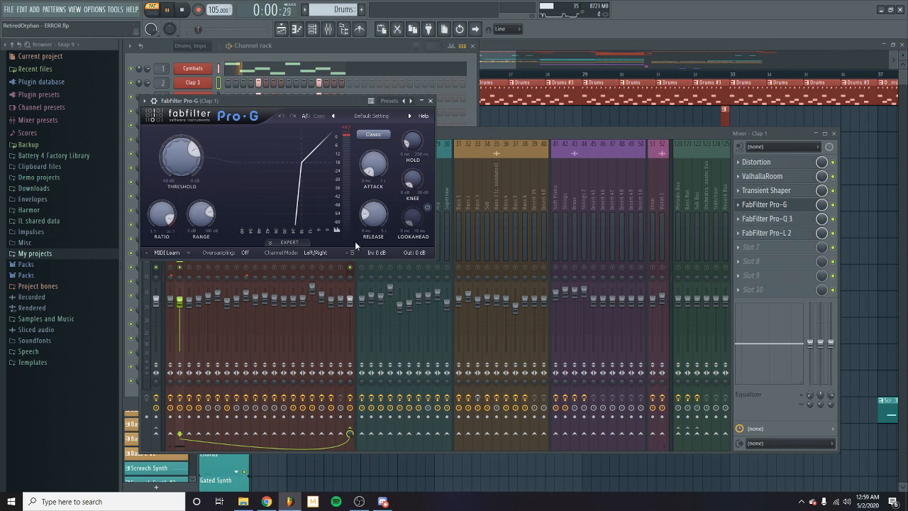
click(767, 204)
key(space)
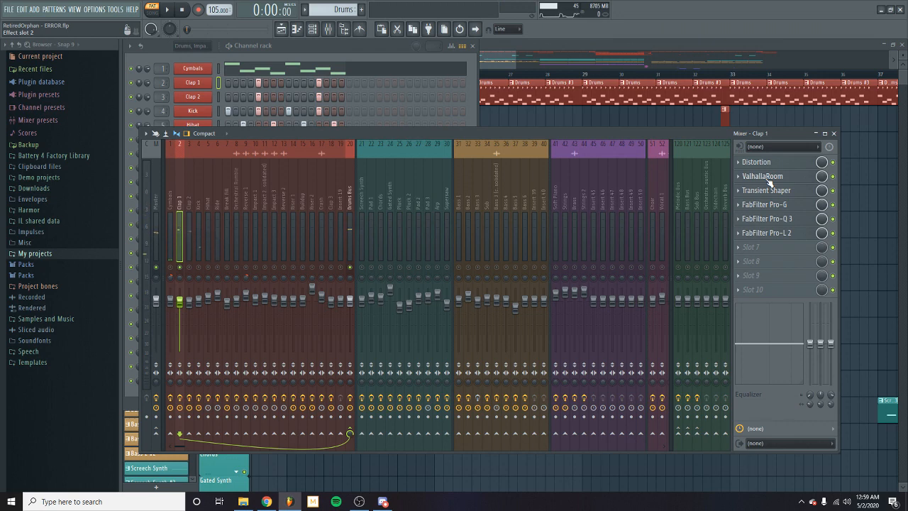
- Look at the Distortion effect on the Clap 1 track while the drum pattern plays
click(770, 164)
key(space)
click(311, 163)
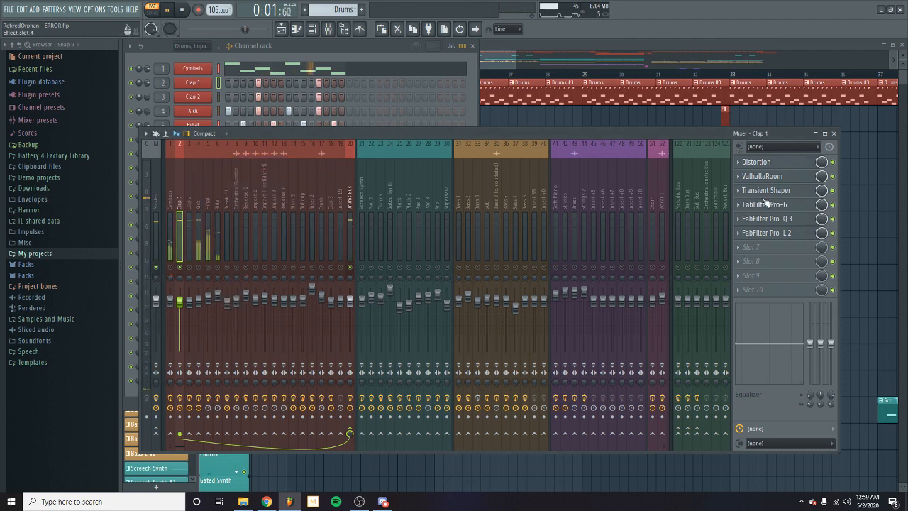
- Inspect FabFilter Pro-Q 3's EQ curve and the Transient Shaper's settings on the Clap 1 track
click(770, 219)
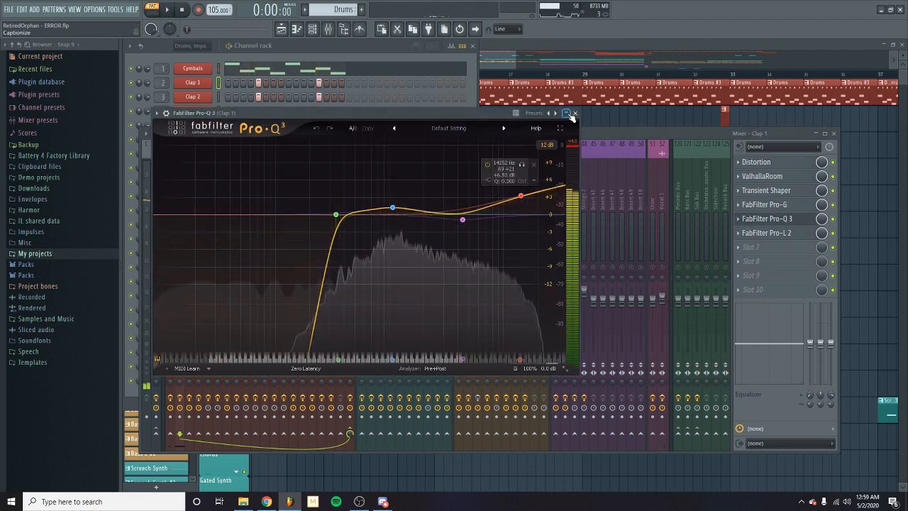
click(766, 218)
click(765, 190)
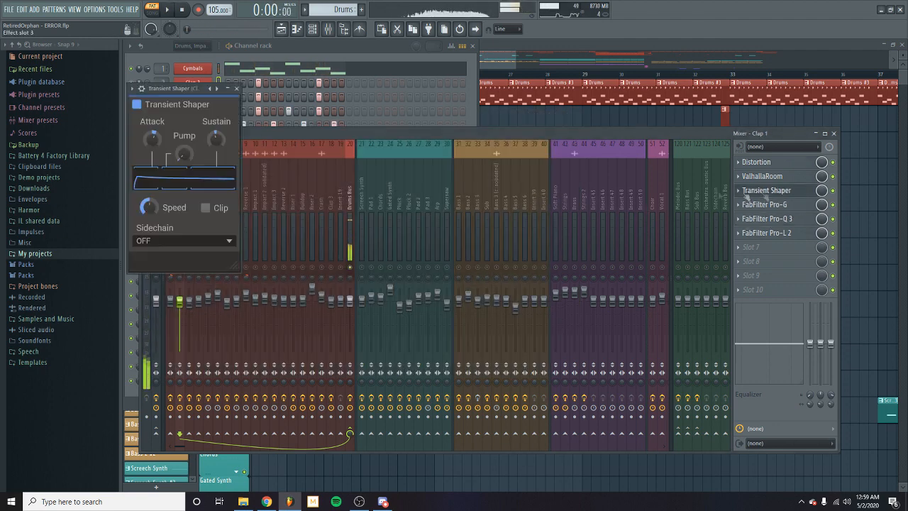
click(237, 88)
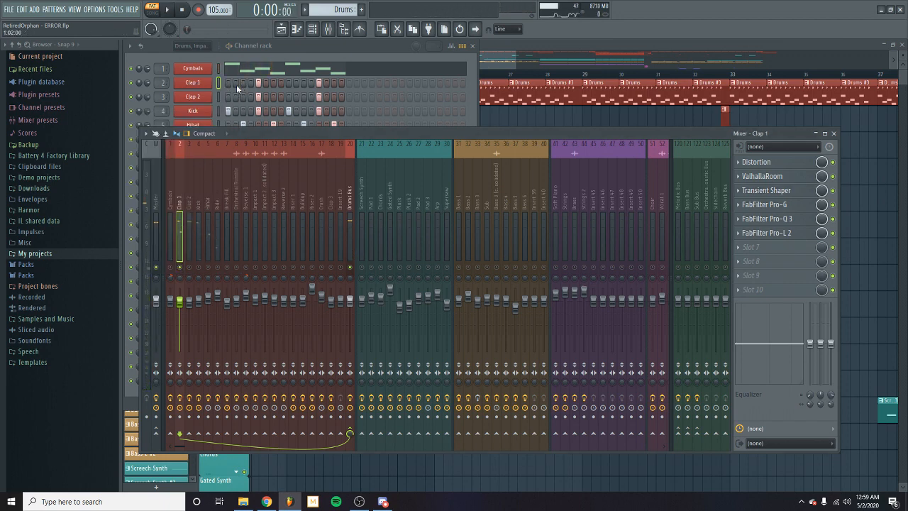
- Audition the drum pattern with the Clap 1 mixer track selected and watch its level
key(space)
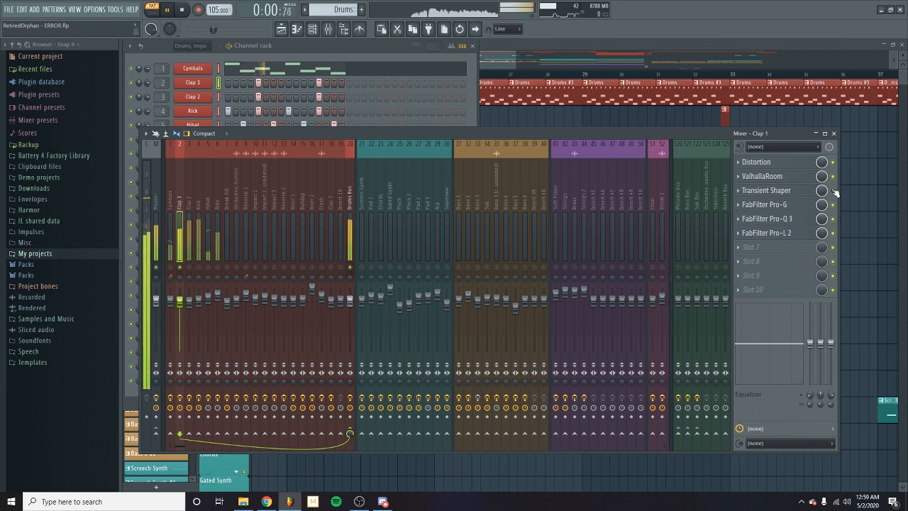
key(space)
key(space)
key(space)
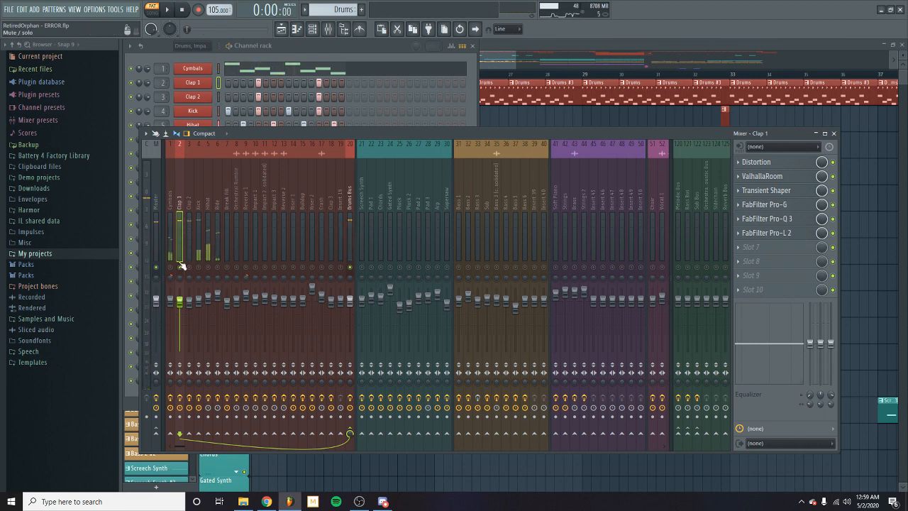
- Select the Clap 2 mixer track, audition the drum pattern, and select the Clap 2 channel in the channel rack
key(Right)
key(space)
key(space)
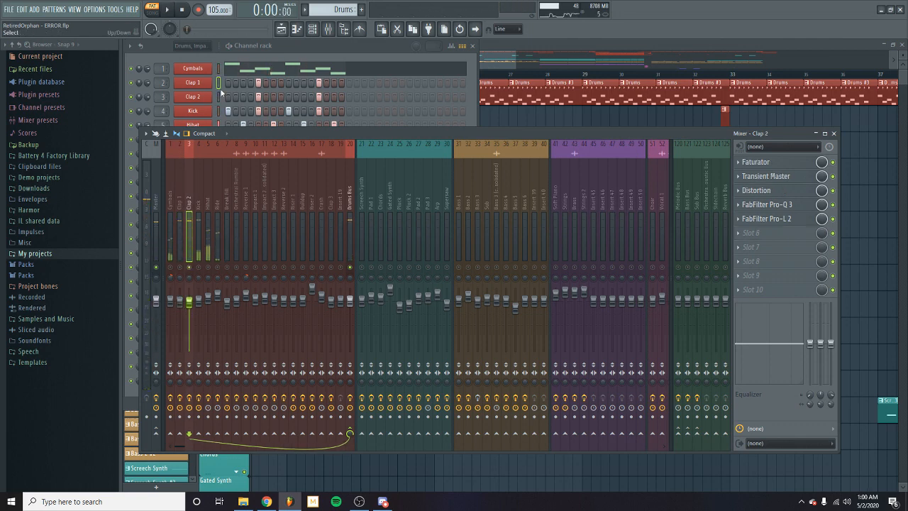
click(218, 102)
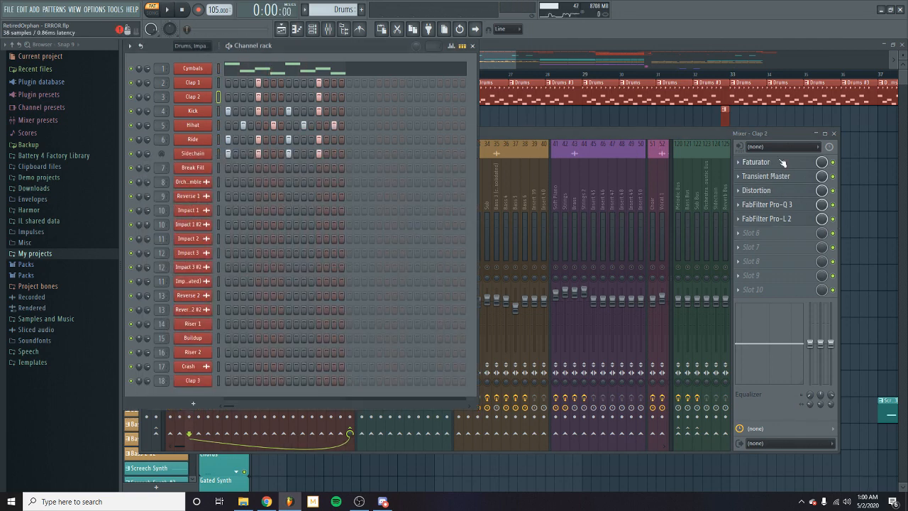
- Inspect the Faturator effect's settings on the Clap 2 mixer track
click(756, 162)
drag(286, 89, 442, 116)
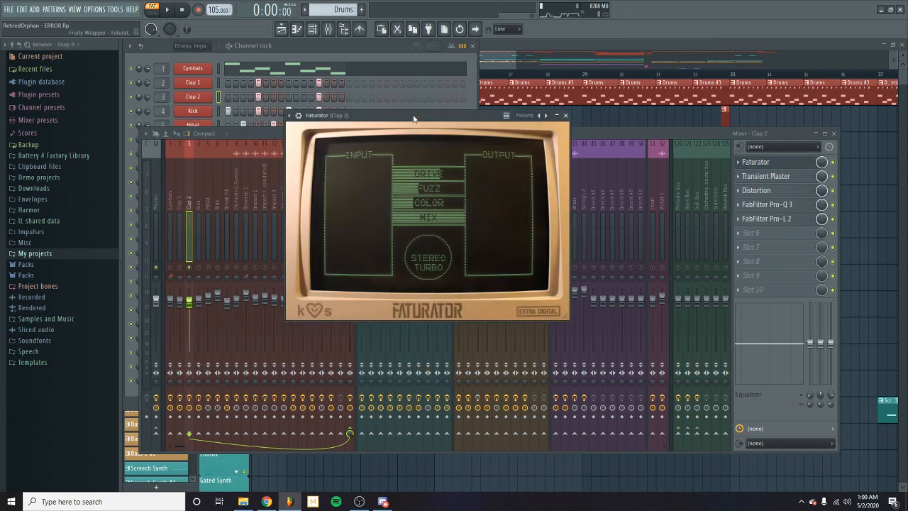
drag(414, 116, 411, 133)
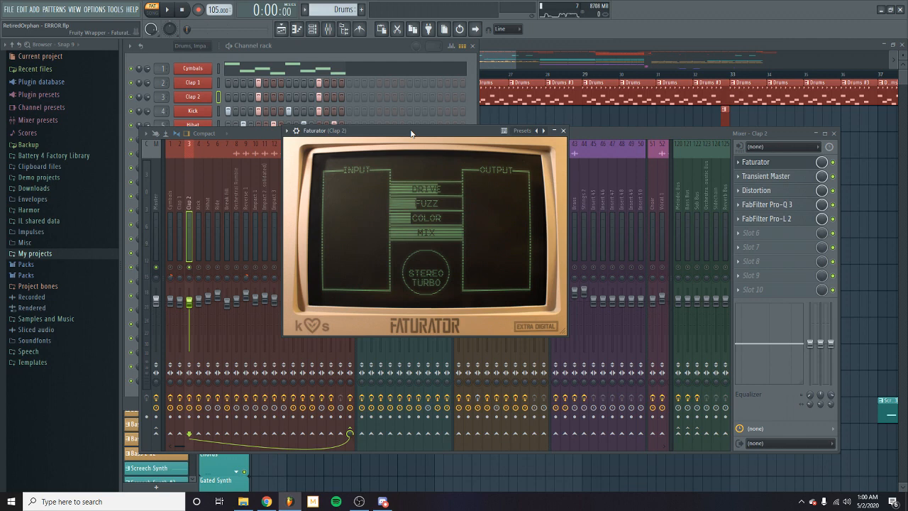
drag(411, 133, 426, 139)
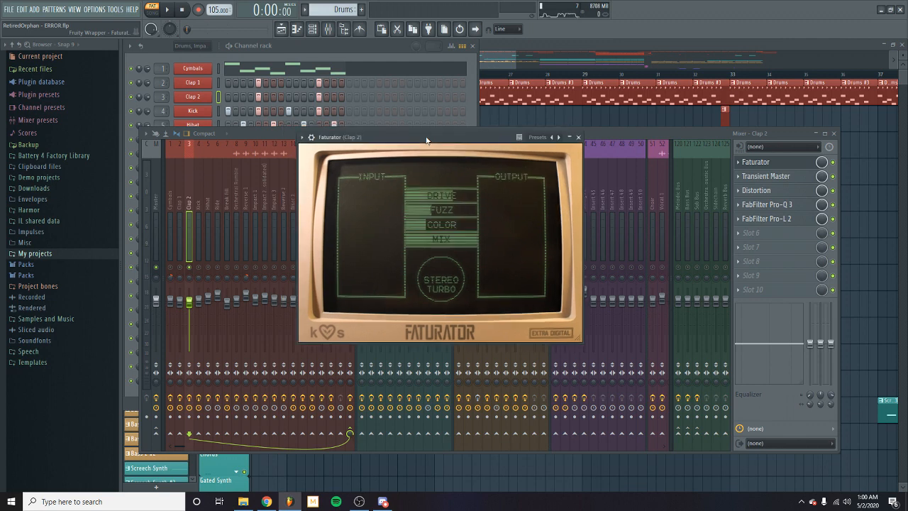
click(576, 137)
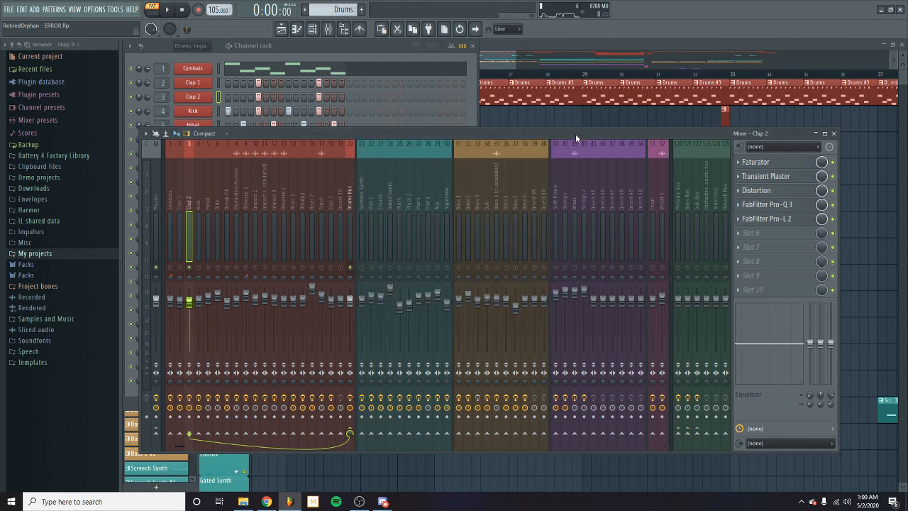
- Inspect FabFilter Pro-Q 3 on the Clap 2 track and audition the soloed clap
click(772, 207)
key(space)
key(space)
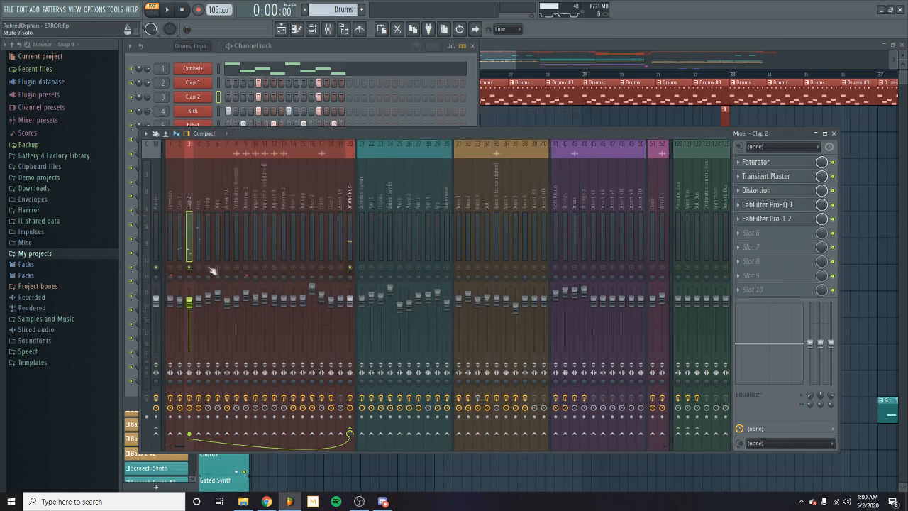
- Unmute Clap 1 alongside the soloed Clap 2 track, then the Kick, auditioning each layered combination
click(183, 268)
key(space)
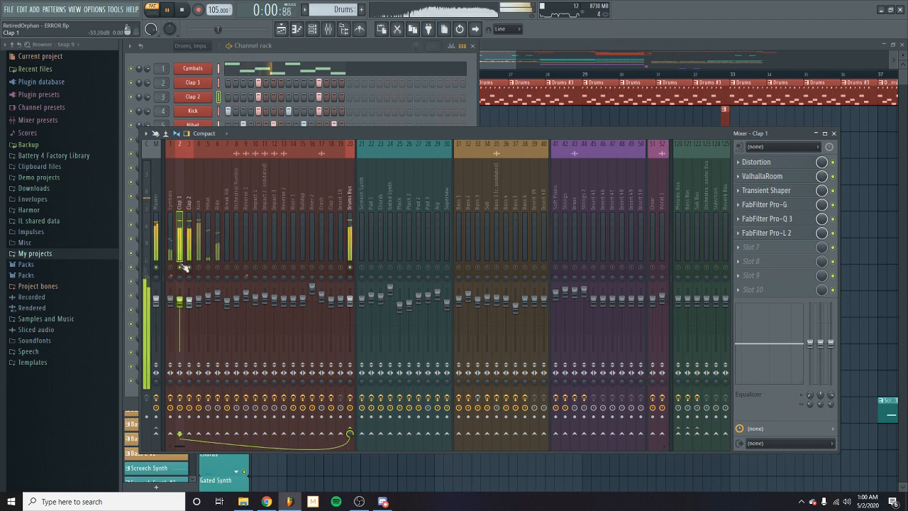
key(space)
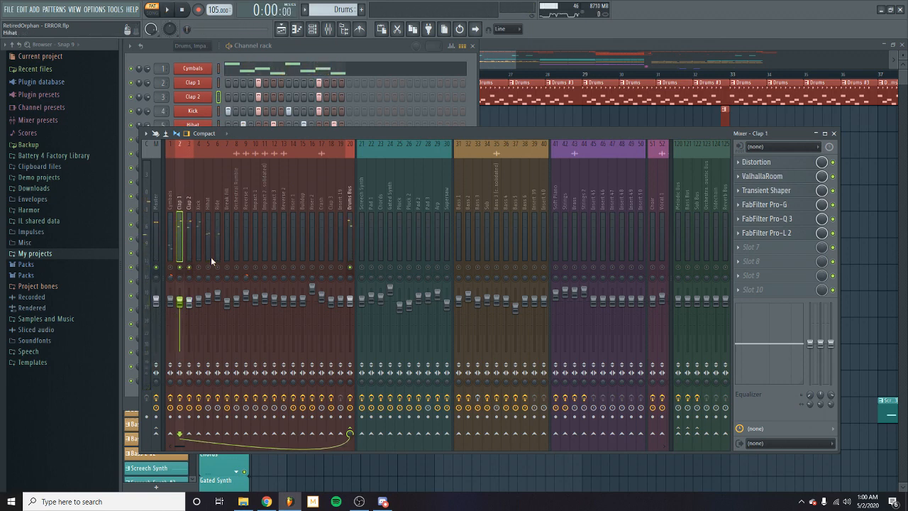
key(space)
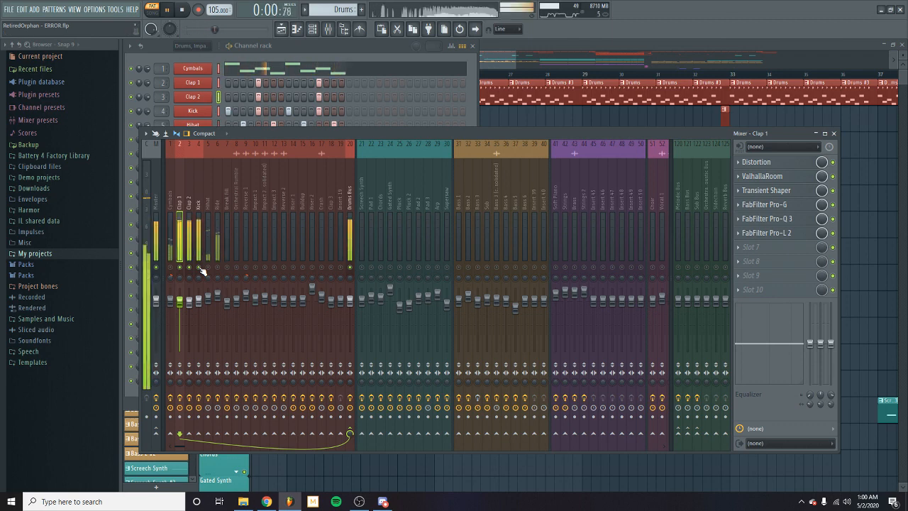
key(space)
- Restore the muted mixer tracks, reposition the mixer below the drum channels, and solo the Cymbals track for an audition
click(218, 253)
click(210, 247)
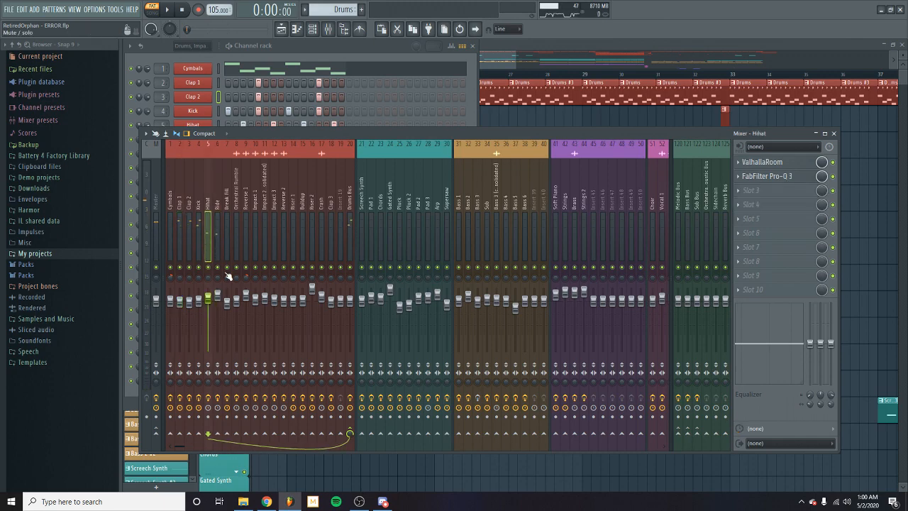
drag(350, 138, 391, 176)
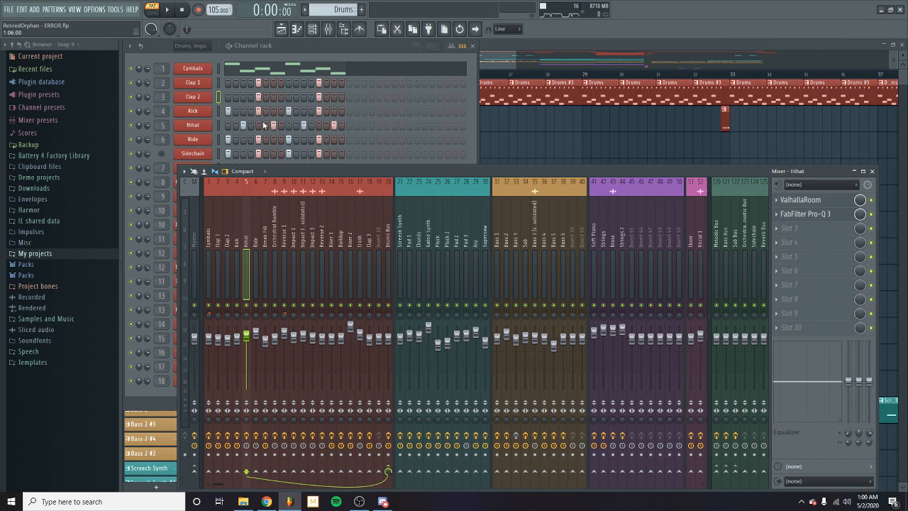
click(212, 308)
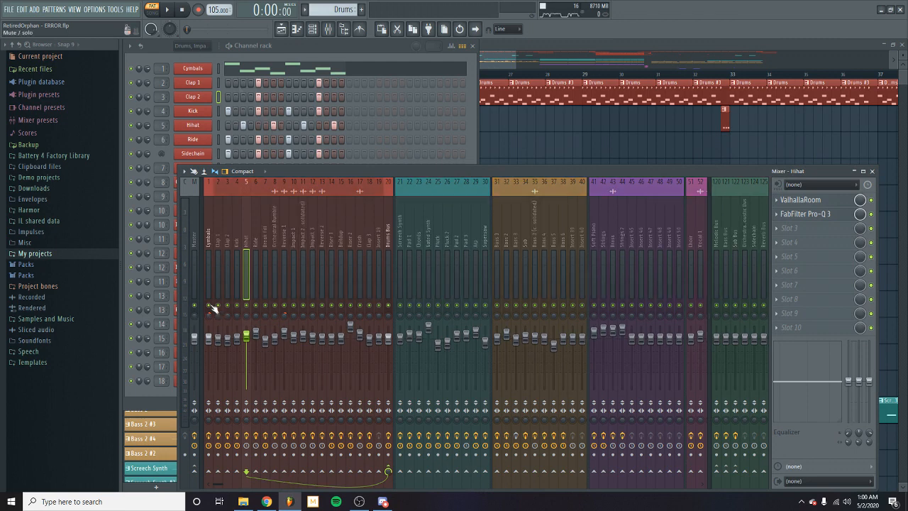
key(space)
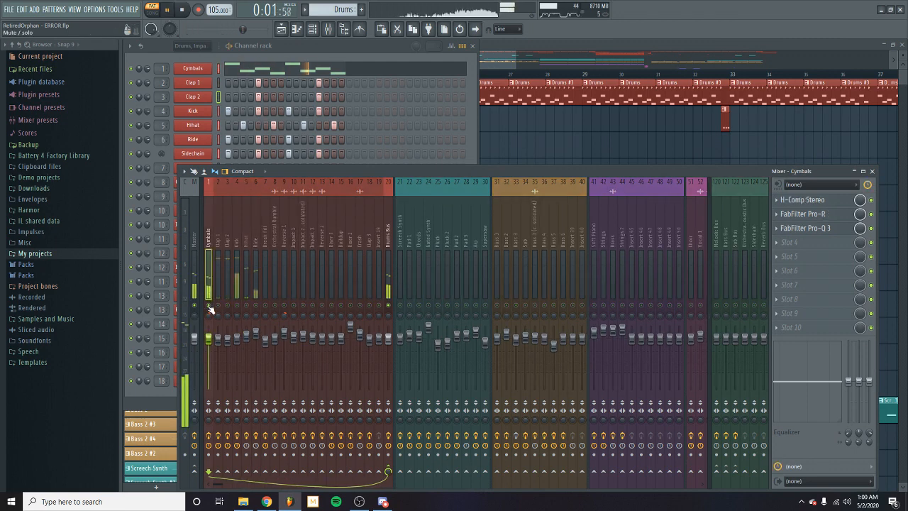
key(space)
- Solo and audition the Hihat mixer track, then the Ride track
click(249, 309)
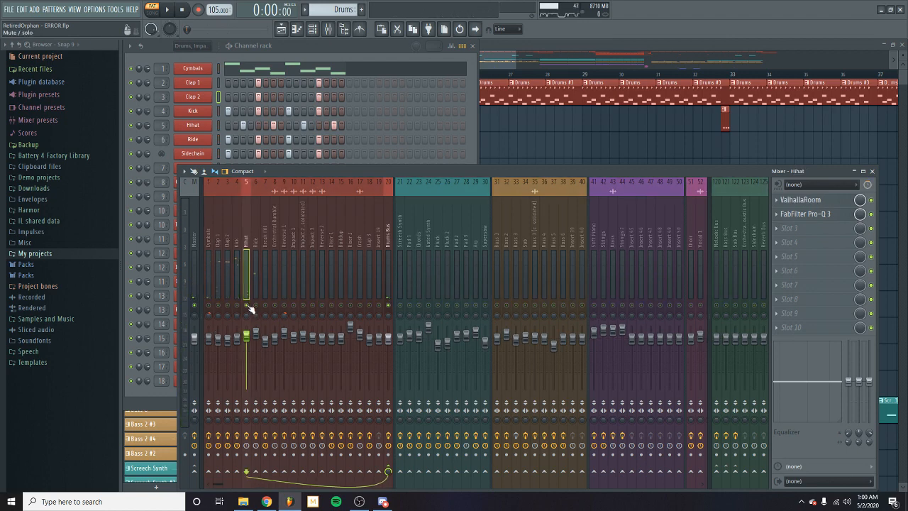
key(space)
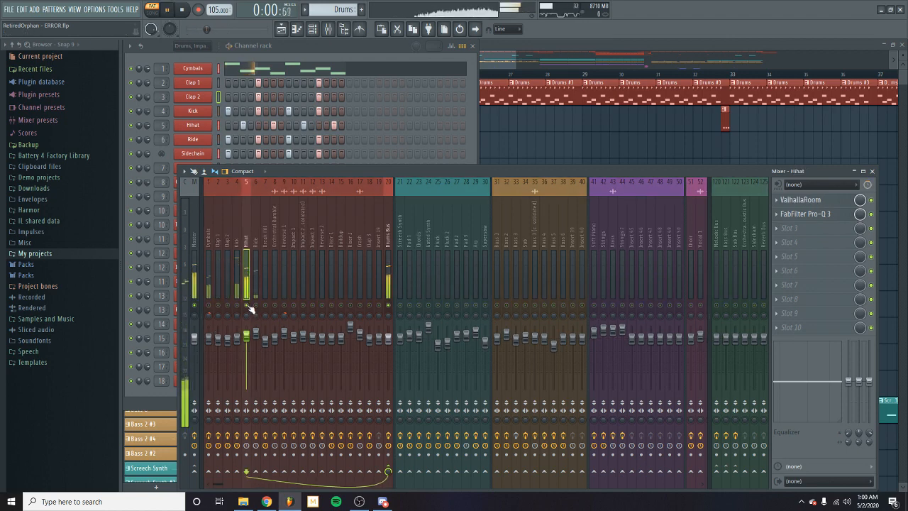
key(space)
click(256, 308)
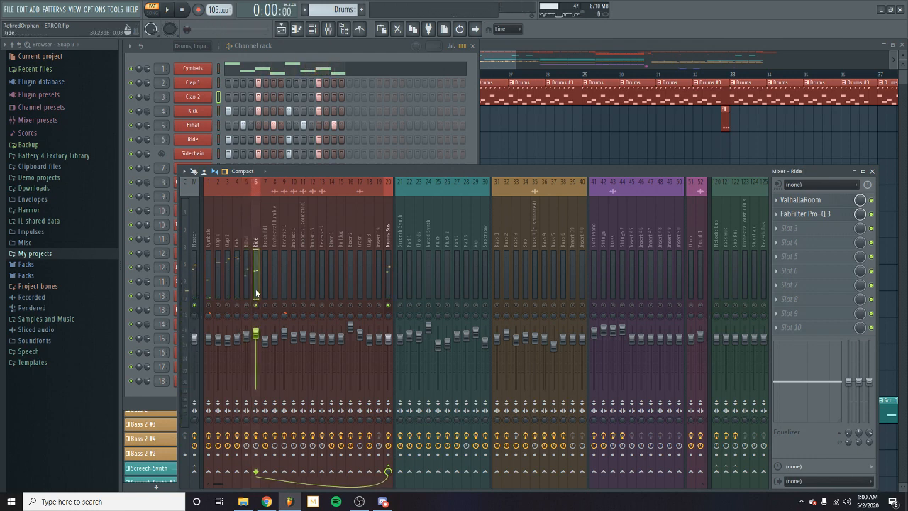
key(space)
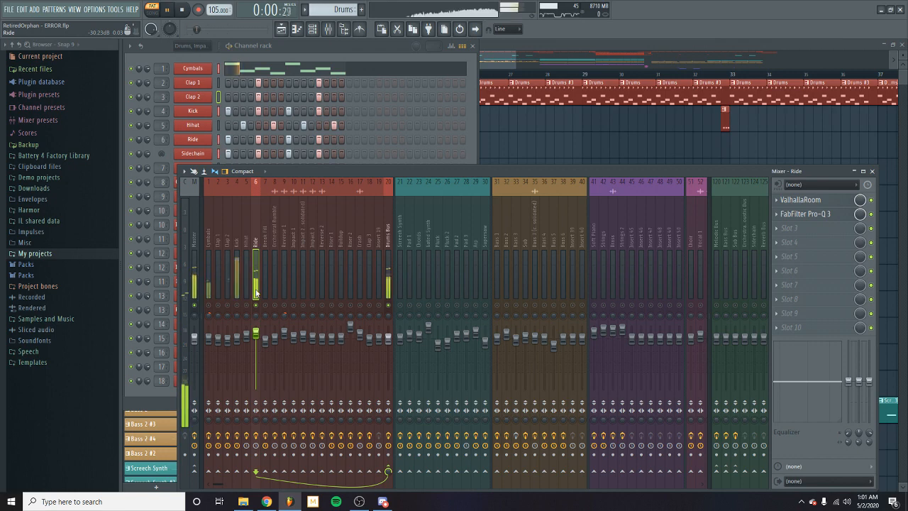
key(space)
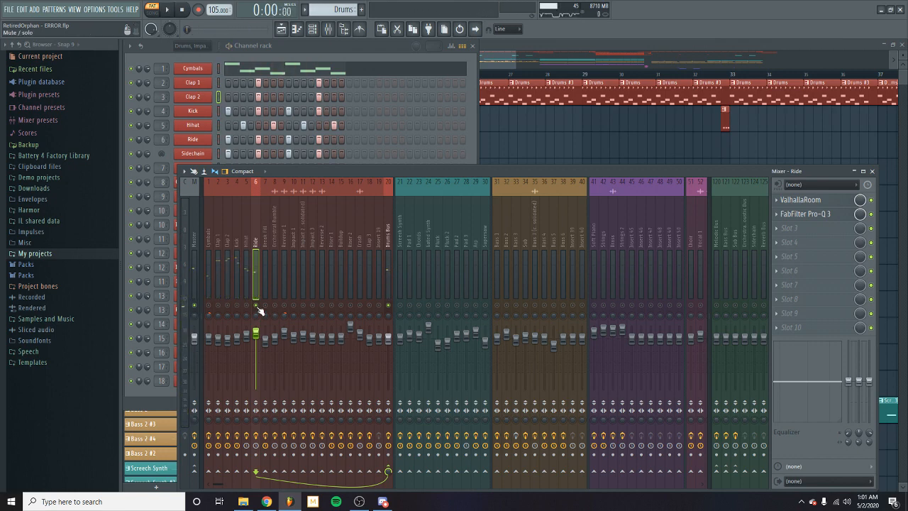
- Unsolo the drums, play the full pattern through the Drums Bus, and inspect its FabFilter Pro-L 2 limiter
click(388, 298)
key(space)
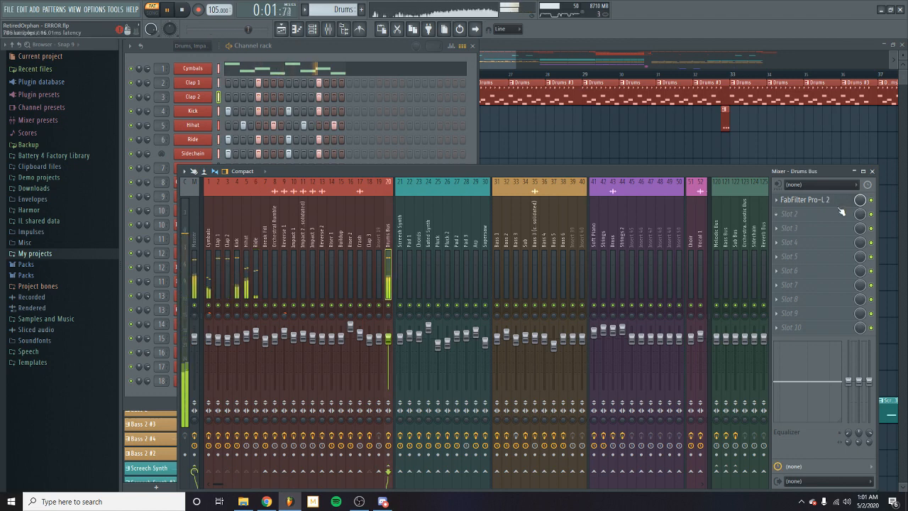
click(816, 200)
key(space)
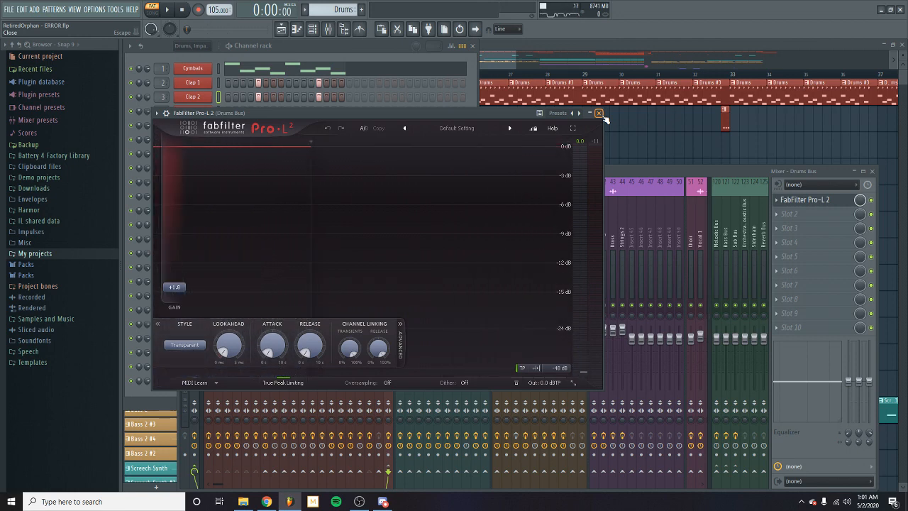
click(600, 113)
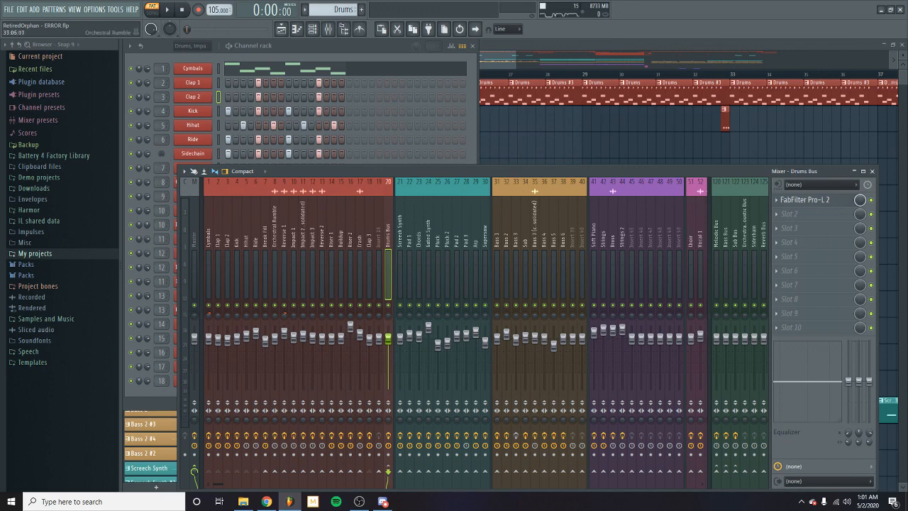
- Close the mixer, look over the drop's start at bar 25 in the playlist, and view the Cymbals piano roll
click(872, 171)
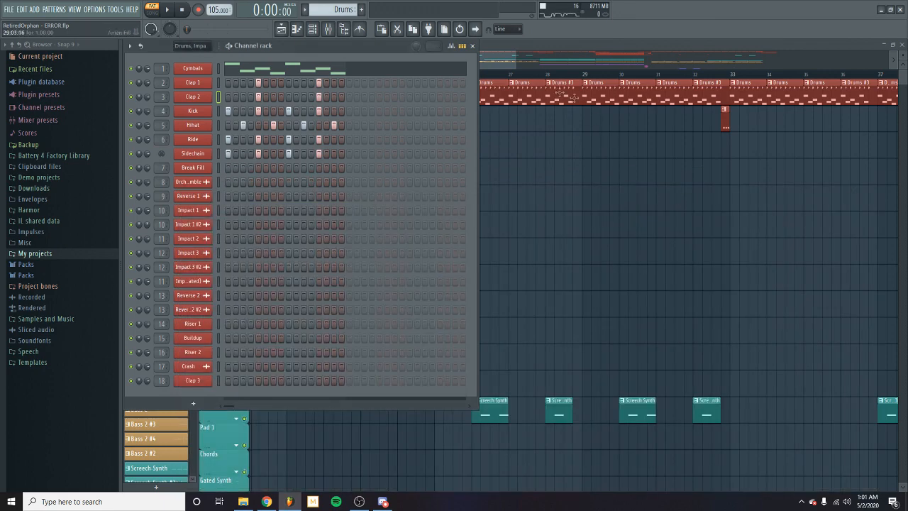
drag(503, 58, 457, 63)
scroll(513, 130, down, 3)
scroll(513, 131, up, 3)
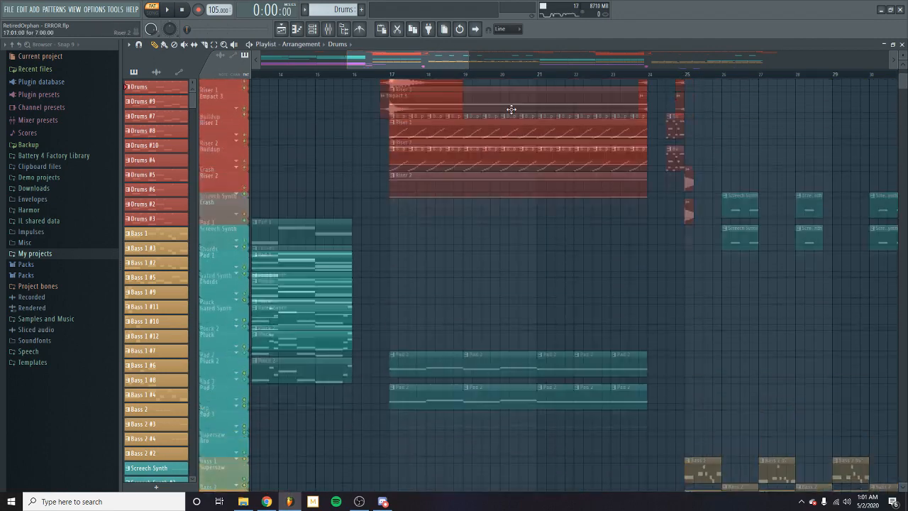
drag(433, 61, 480, 61)
click(436, 74)
double_click(443, 88)
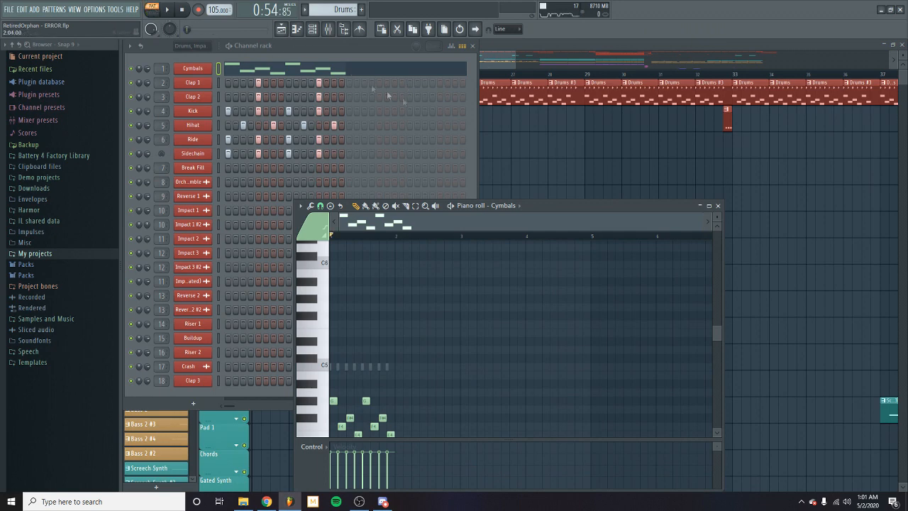
click(718, 205)
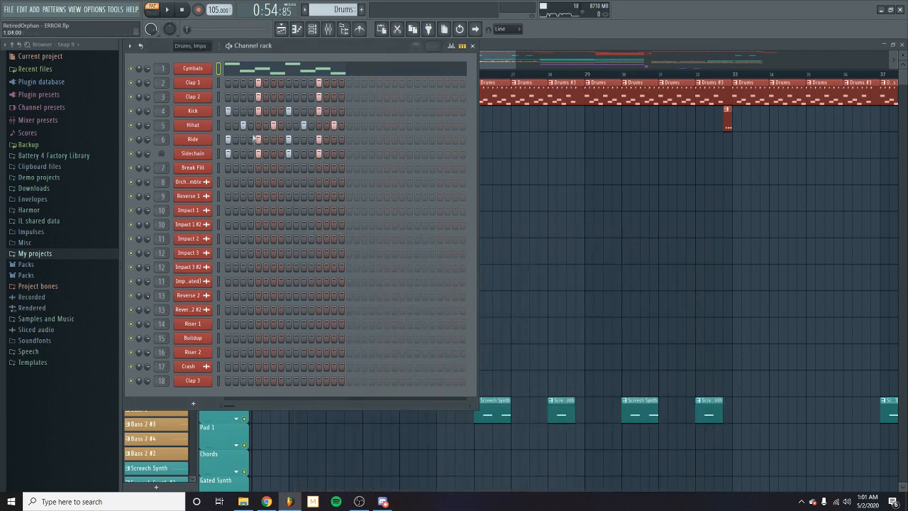
- Try extra Hihat steps on either side of the first hit and audition the Drums pattern
click(236, 125)
click(251, 126)
key(space)
key(space)
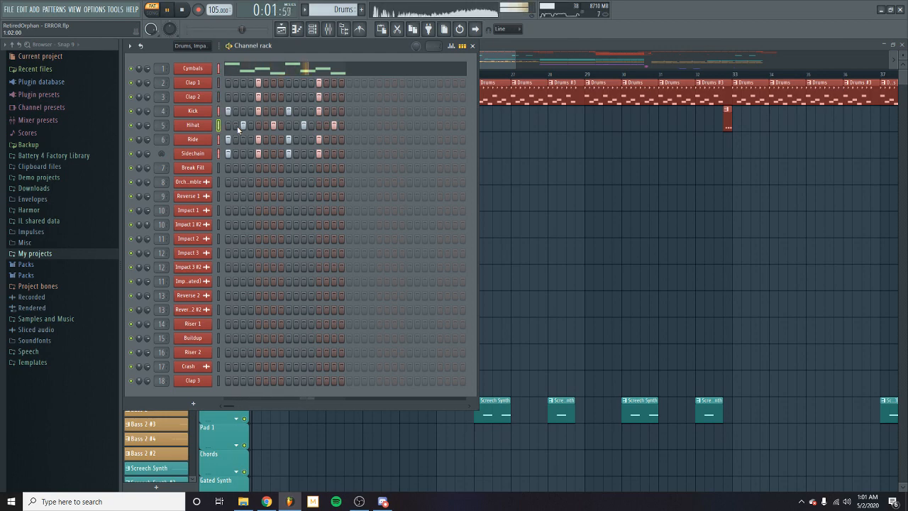
key(space)
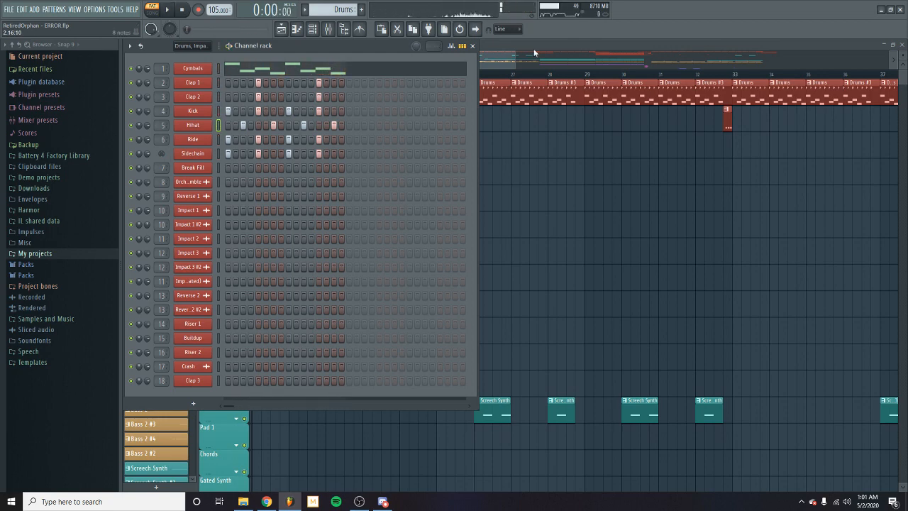
- Solo the Bass 1 playlist track and audition it from bar 25
key(F6)
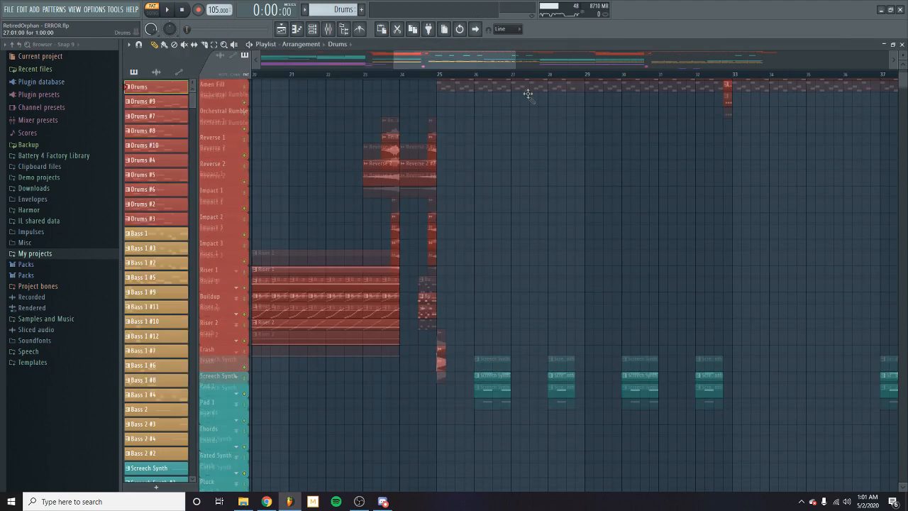
scroll(529, 181, down, 10)
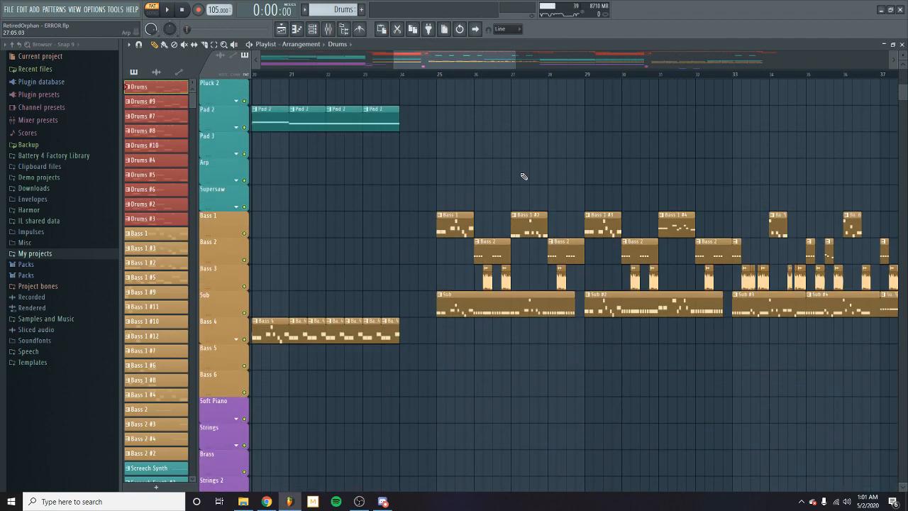
click(437, 73)
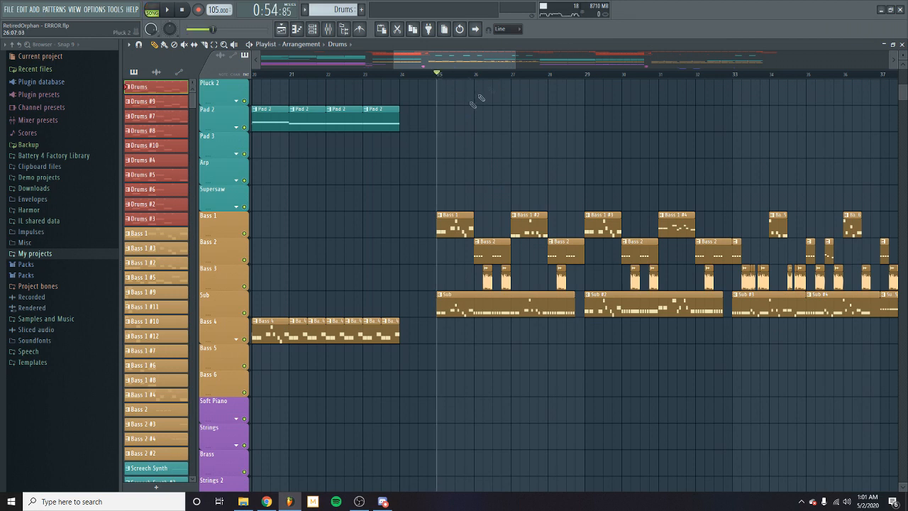
right_click(246, 234)
key(space)
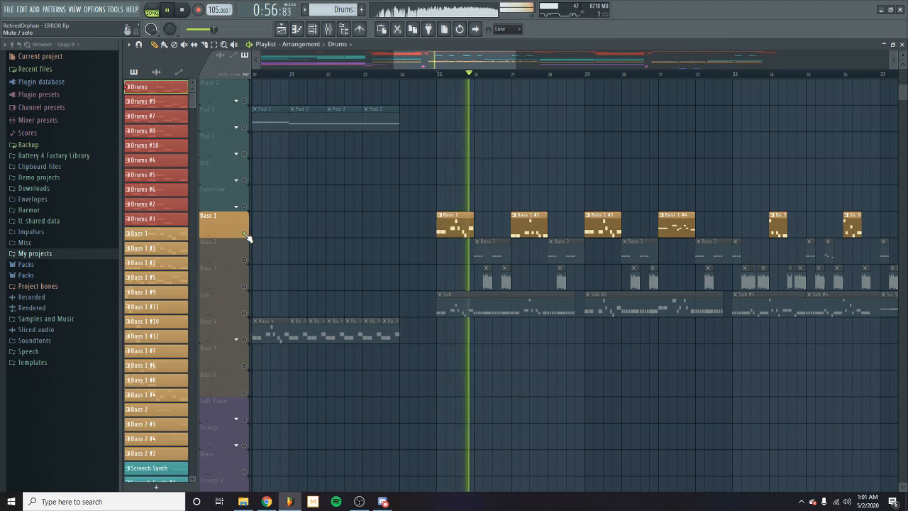
key(space)
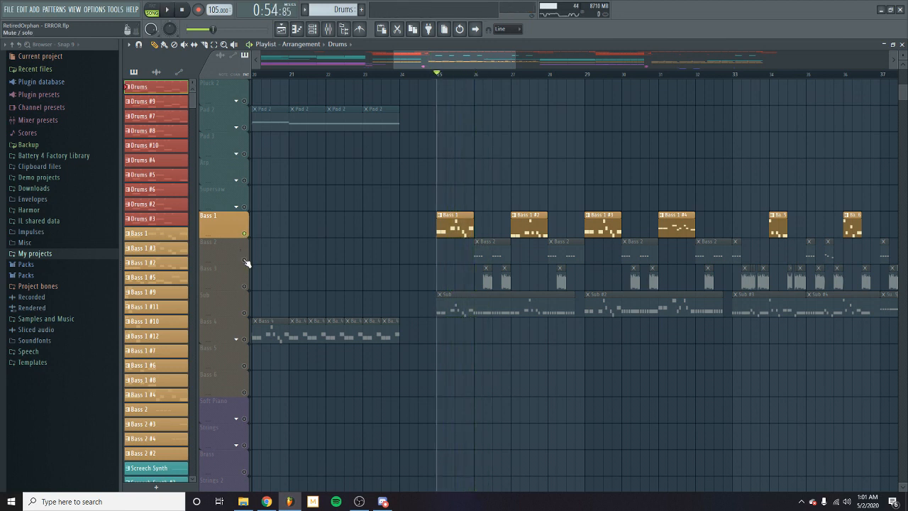
- Unmute the Bass 2, Bass 3 and Sub playlist tracks one after another while playing the drop from bar 25
click(245, 261)
key(space)
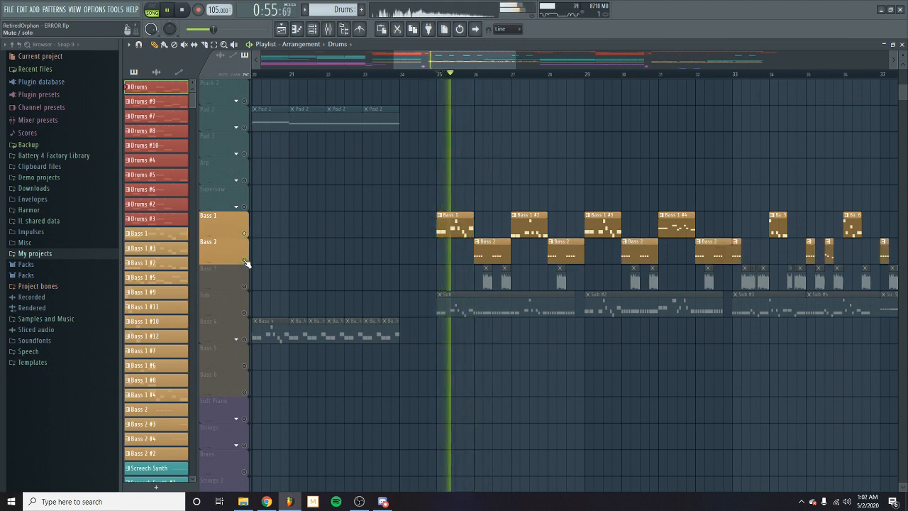
click(245, 286)
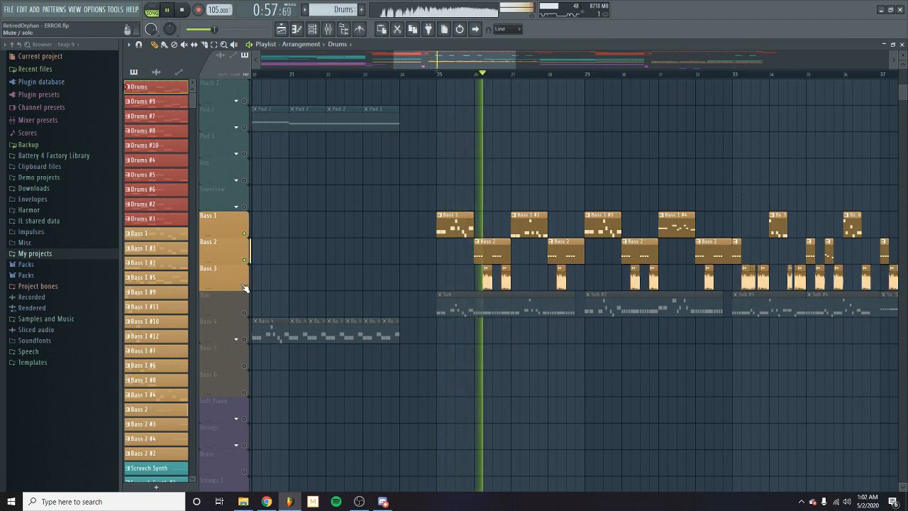
click(245, 313)
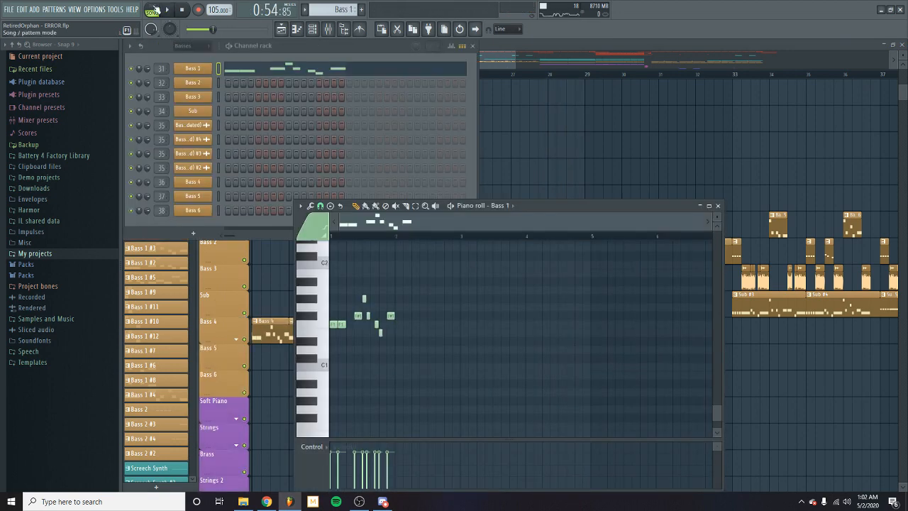
- Switch to pattern mode, audition the Bass 1 pattern, and close its piano roll and the channel rack
key(l)
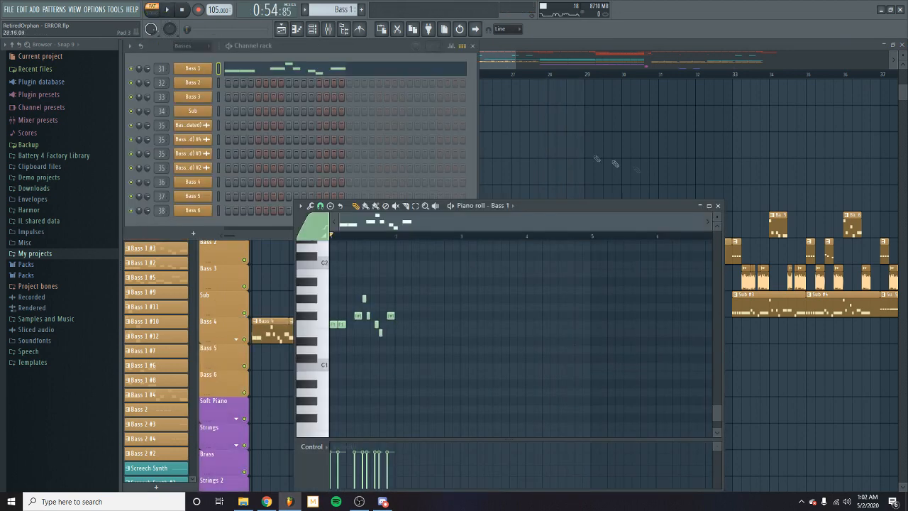
key(space)
click(719, 205)
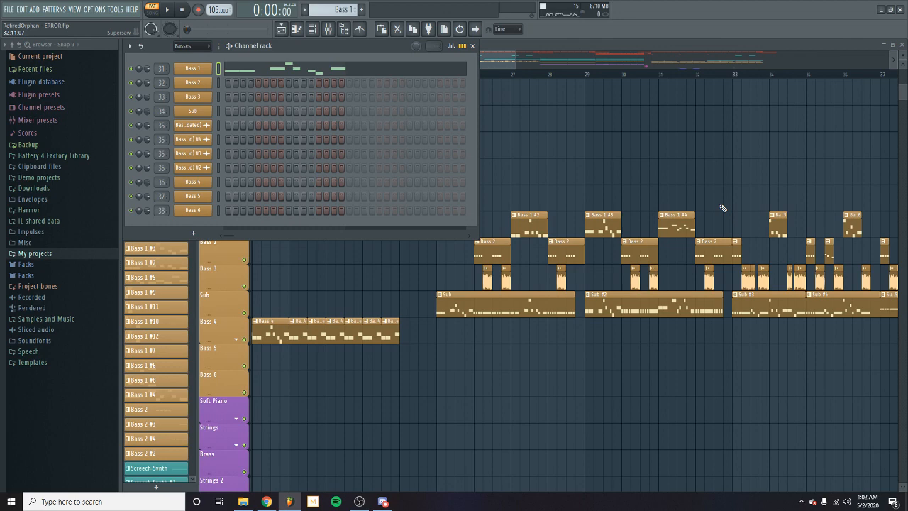
key(F6)
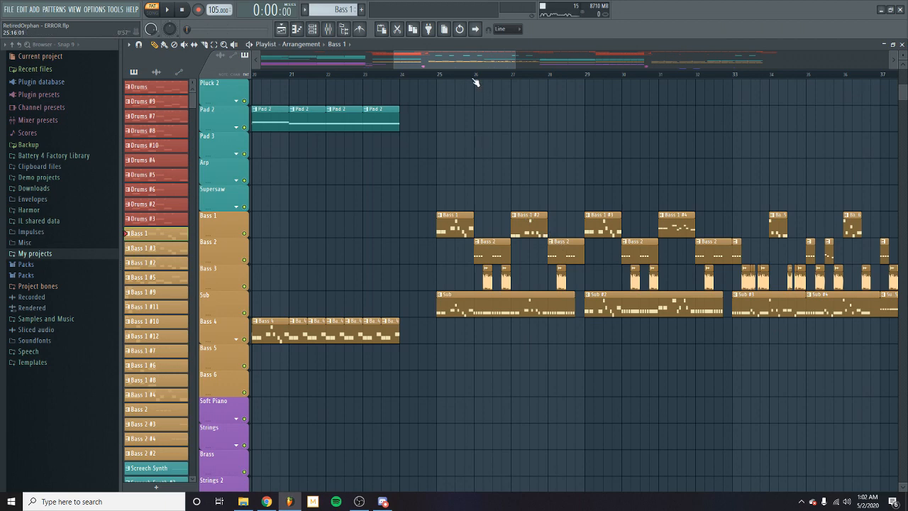
- Look over the drop's bass tracks, replay the Bass 1 pattern beside its piano roll, and close both pattern windows
scroll(648, 359, down, 10)
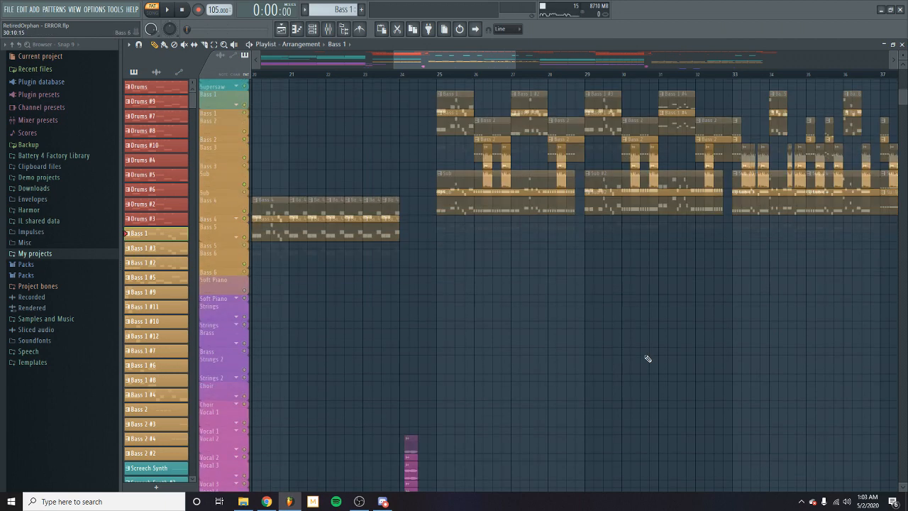
scroll(649, 359, up, 7)
scroll(648, 359, down, 10)
scroll(645, 367, up, 3)
scroll(645, 368, up, 20)
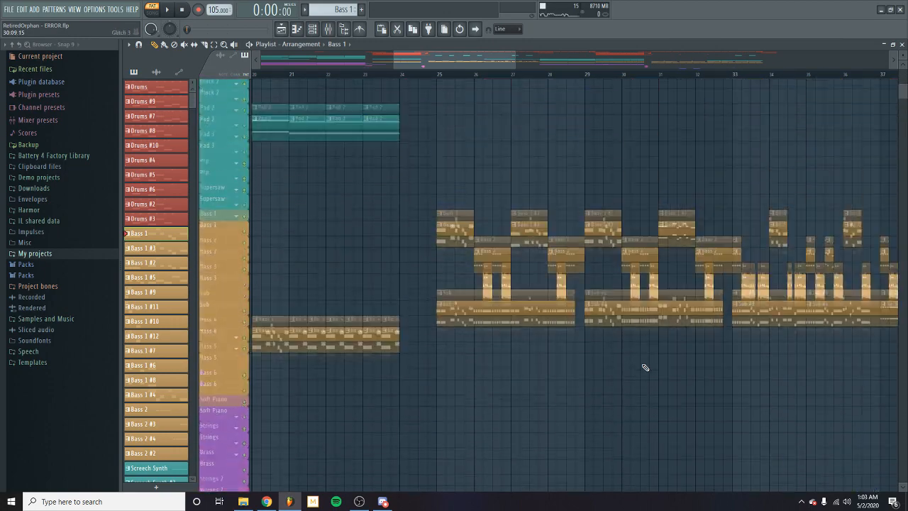
scroll(645, 368, down, 6)
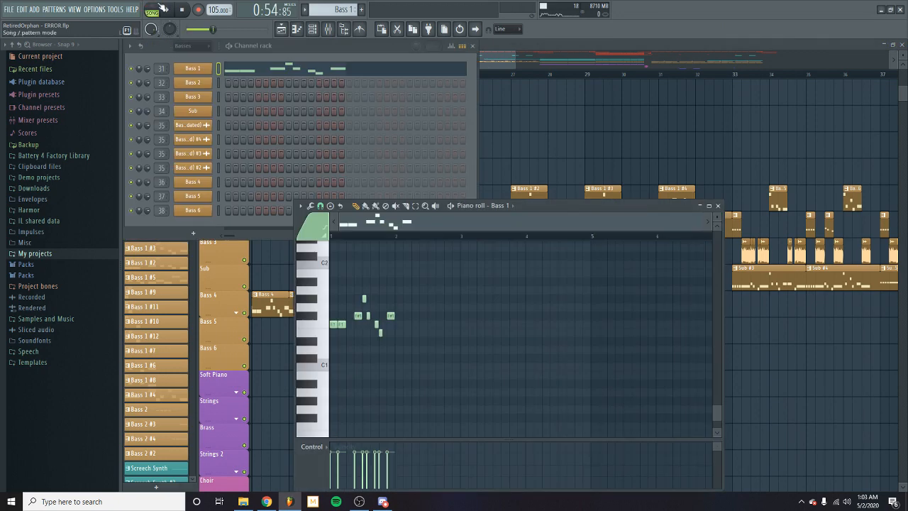
key(space)
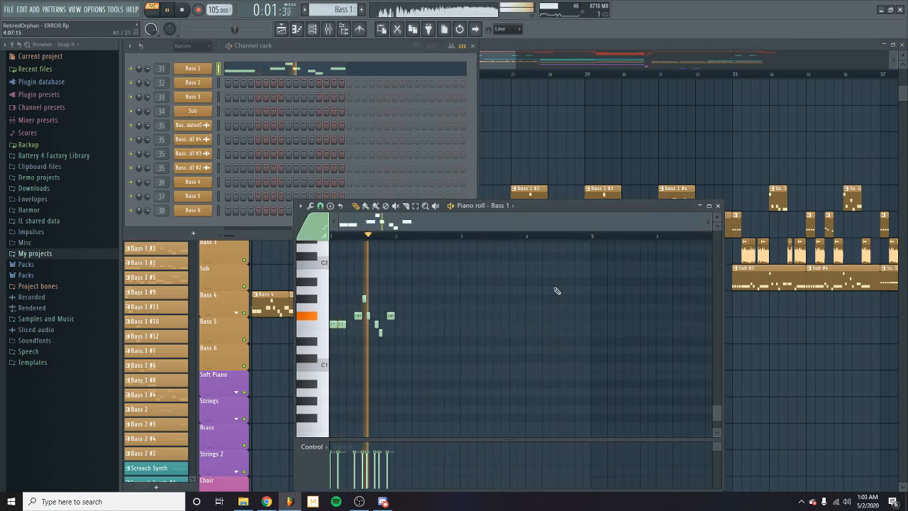
key(space)
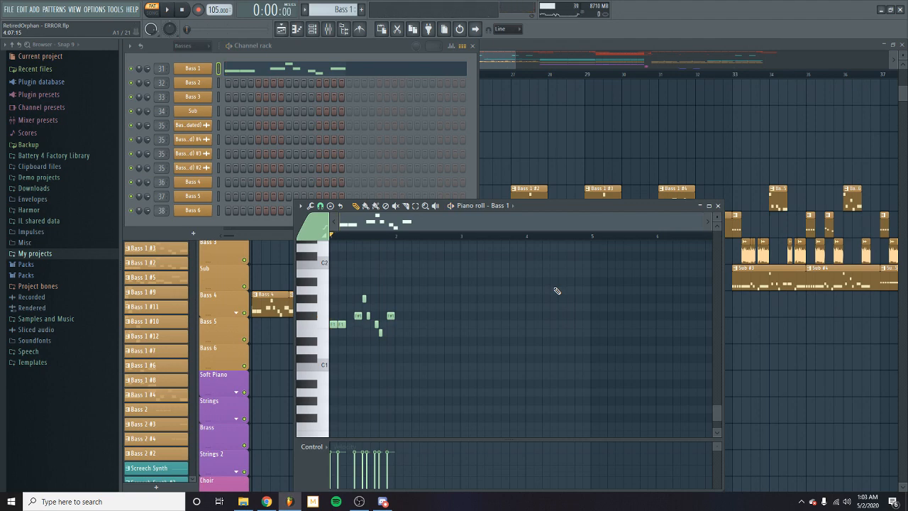
click(718, 205)
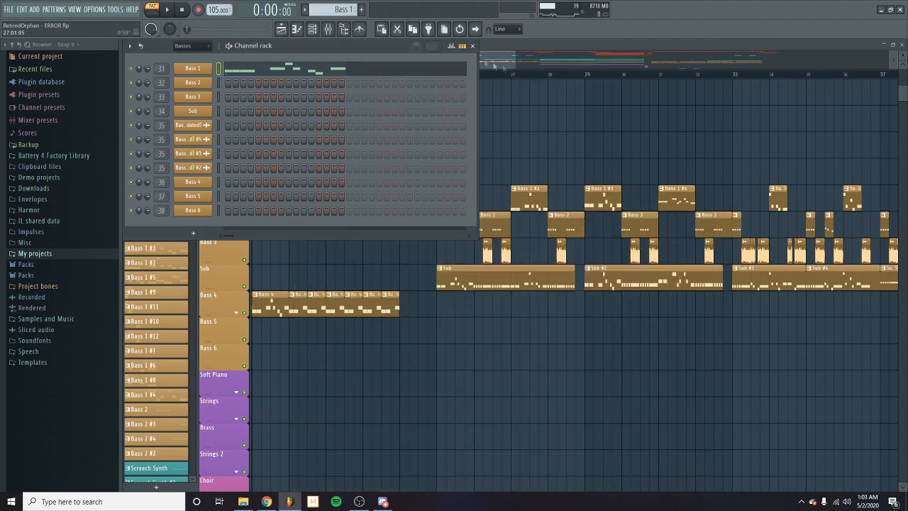
click(472, 47)
- Solo the Drums and Bass 1 tracks in turn, audition the drums from bar 25, and restore all playlist tracks
click(437, 74)
scroll(447, 148, up, 3)
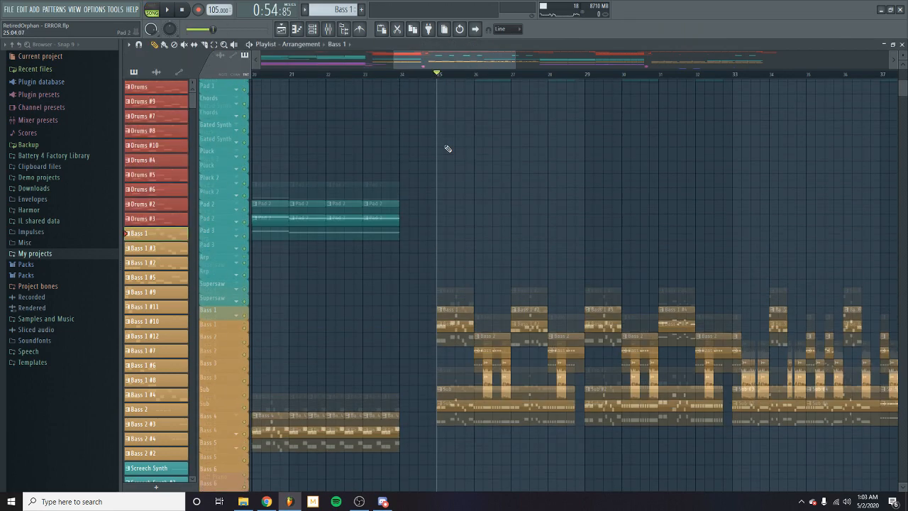
scroll(448, 148, up, 6)
click(244, 101)
key(space)
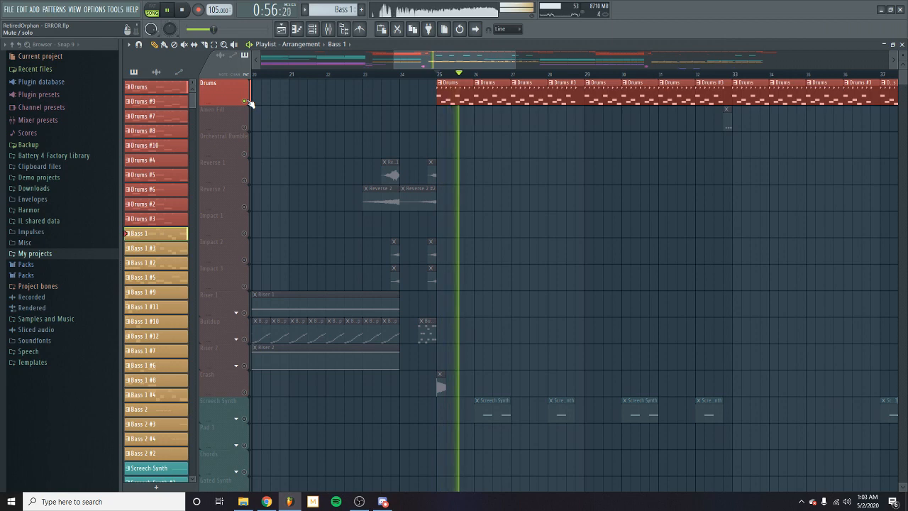
key(space)
scroll(374, 270, down, 5)
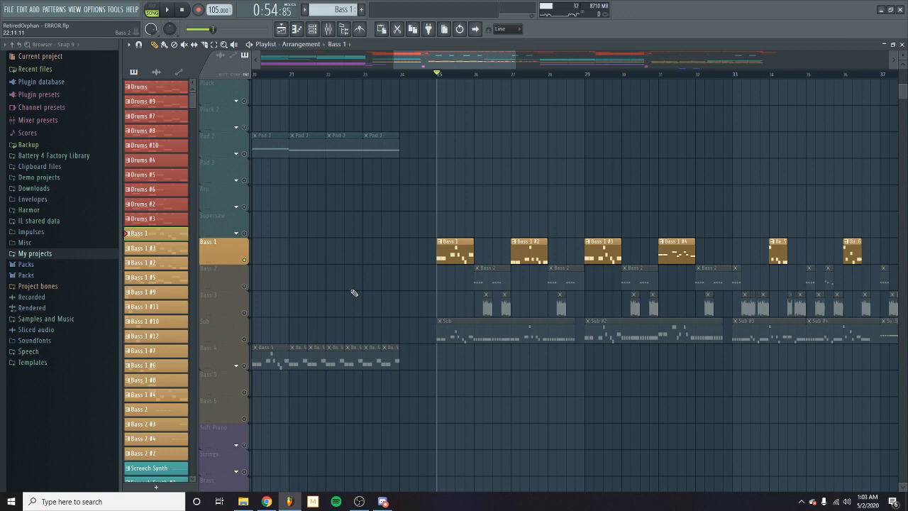
ctrl+click(244, 260)
- Solo the Sub playlist track, play it from bar 25 and show its effect chain in the mixer
scroll(306, 328, up, 3)
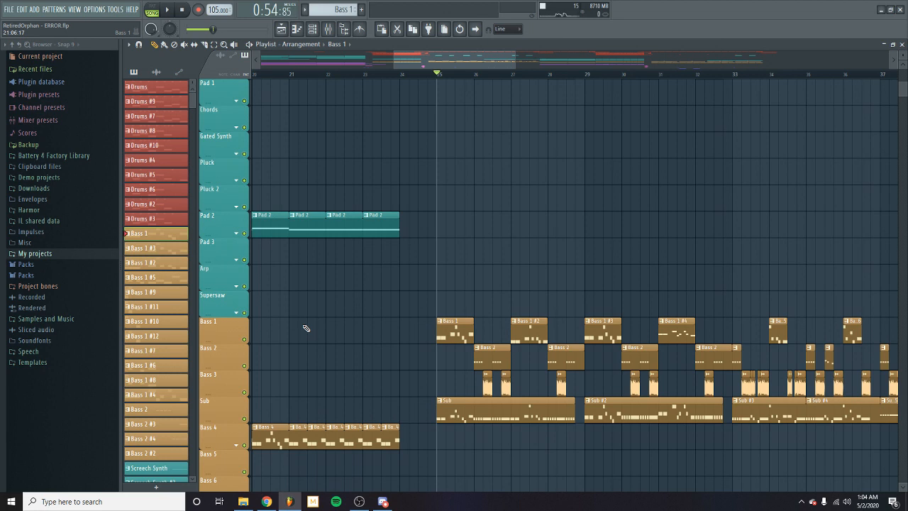
scroll(552, 328, down, 4)
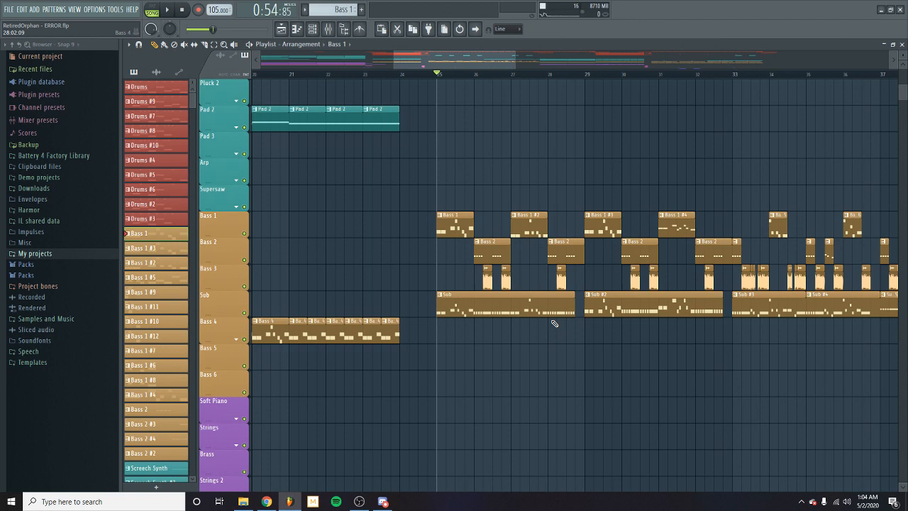
scroll(554, 324, down, 3)
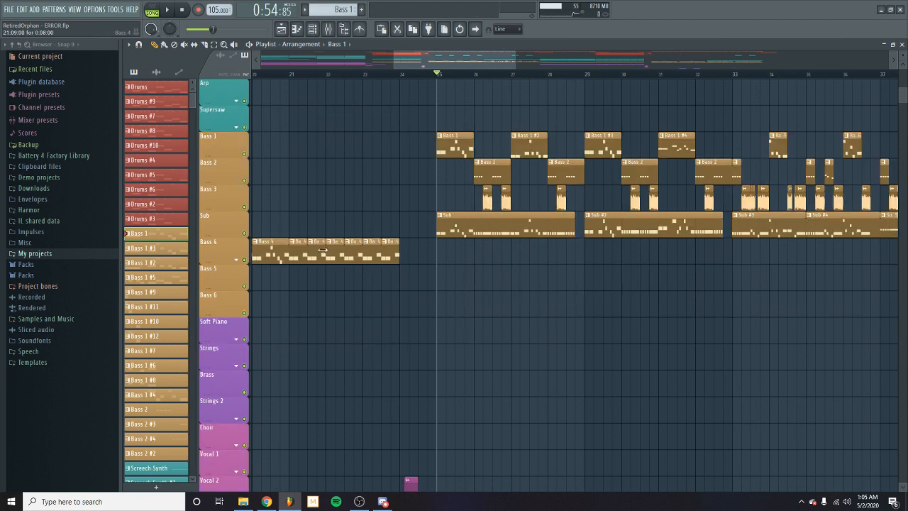
right_click(244, 235)
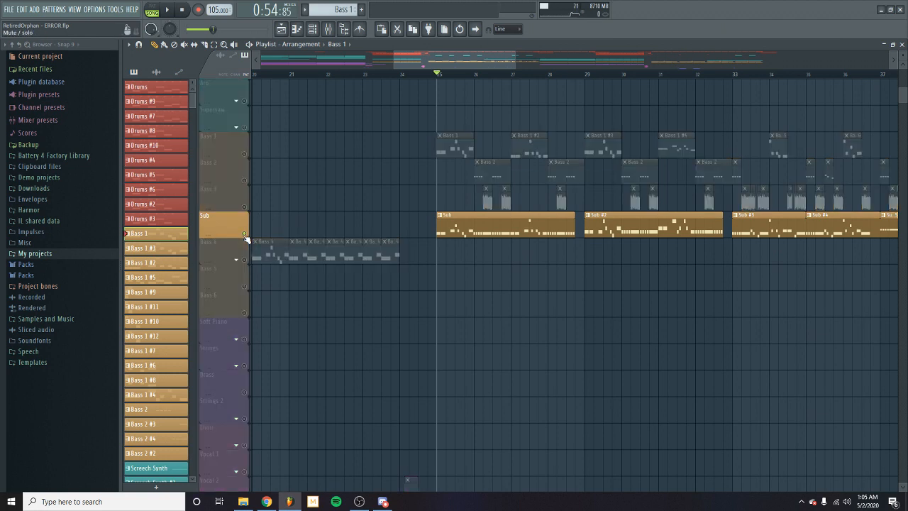
key(space)
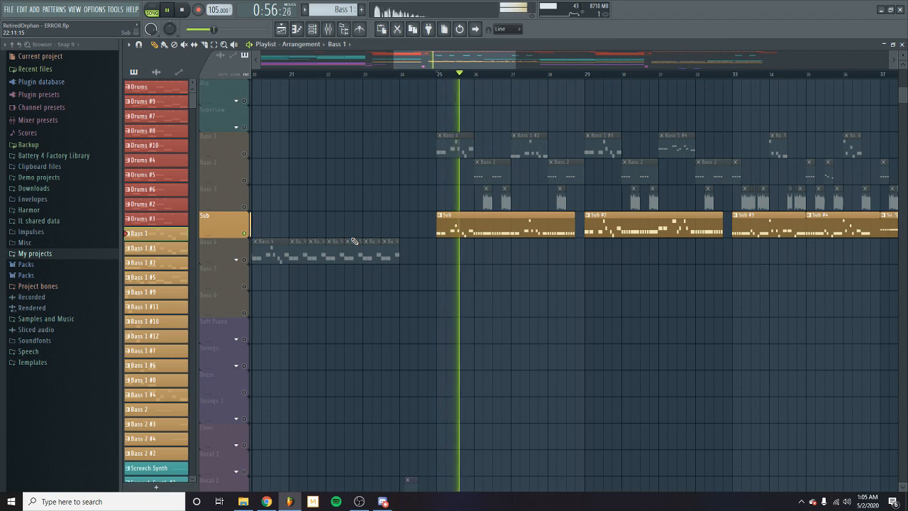
click(328, 29)
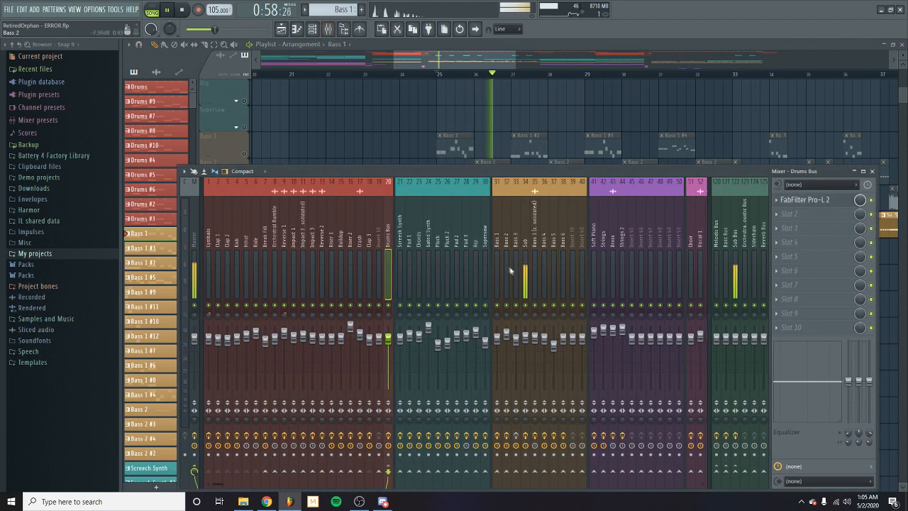
click(524, 280)
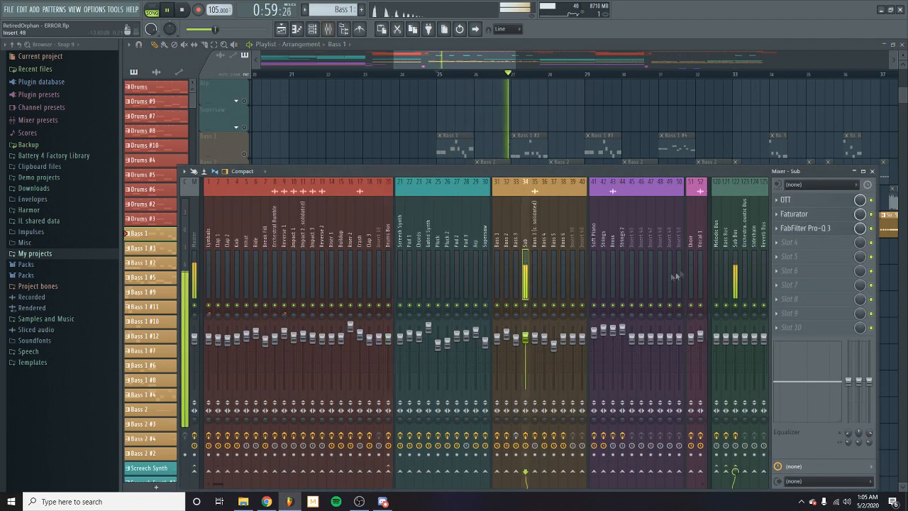
- Inspect the Sub channel's Serum patch, including LFO 2 and the effects page, and close the plugin
click(312, 29)
key(space)
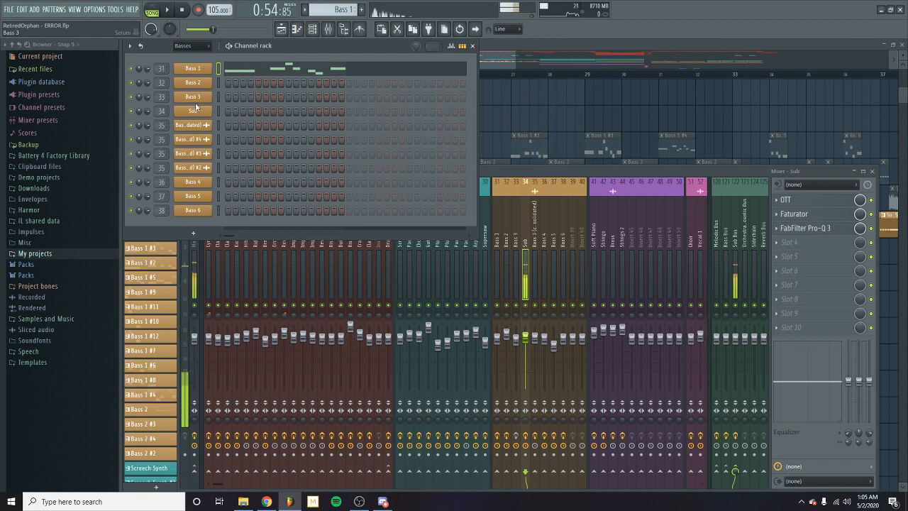
click(198, 112)
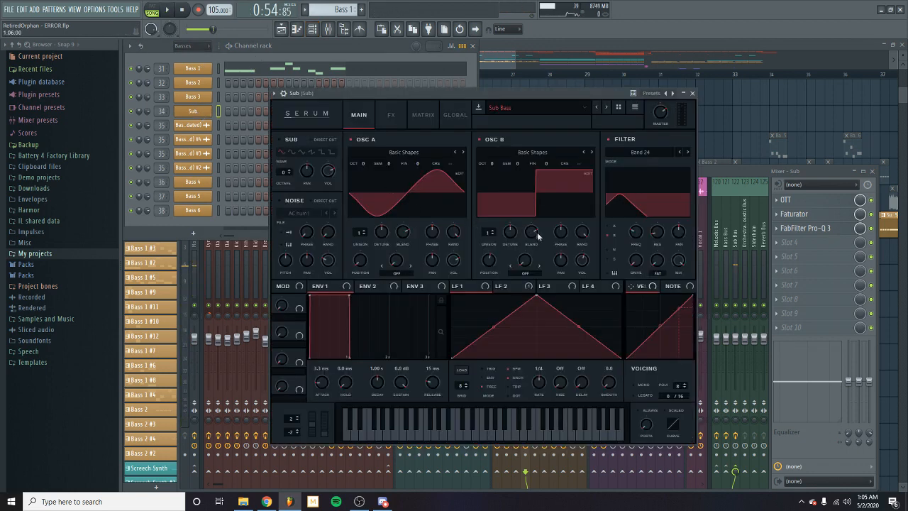
click(525, 290)
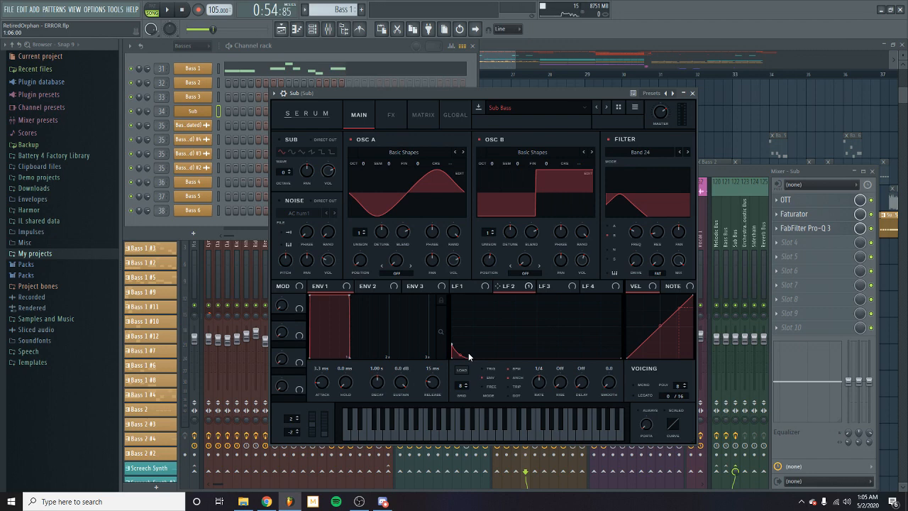
click(393, 112)
click(368, 115)
click(692, 93)
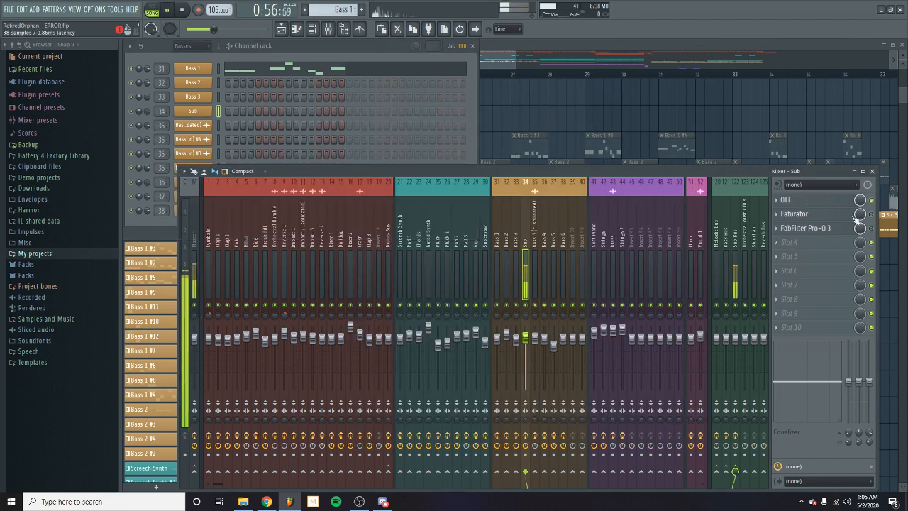
- Inspect the OTT and Faturator settings on the Sub mixer track while playing the sub from bar 25
key(space)
click(823, 205)
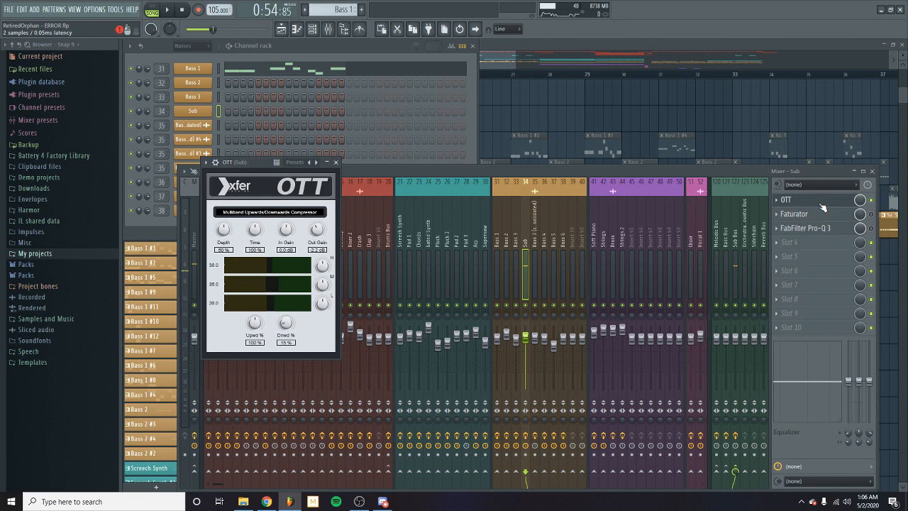
key(space)
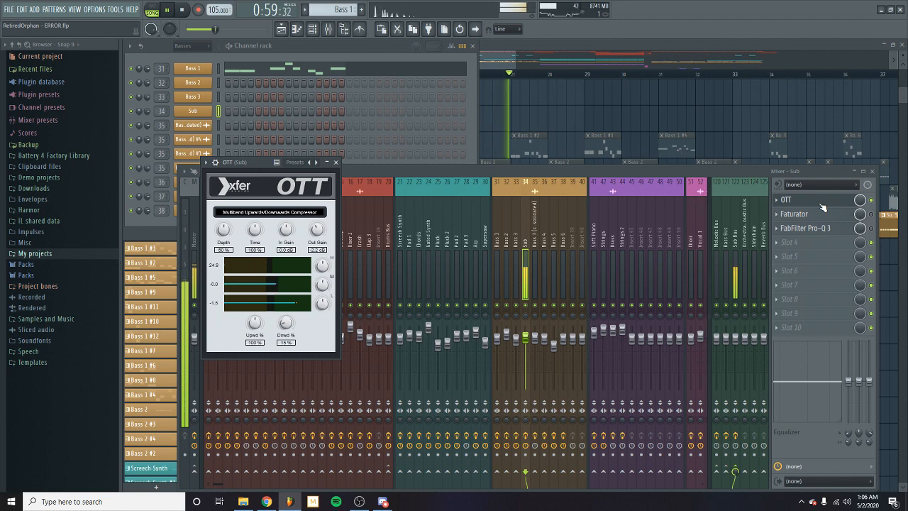
click(336, 163)
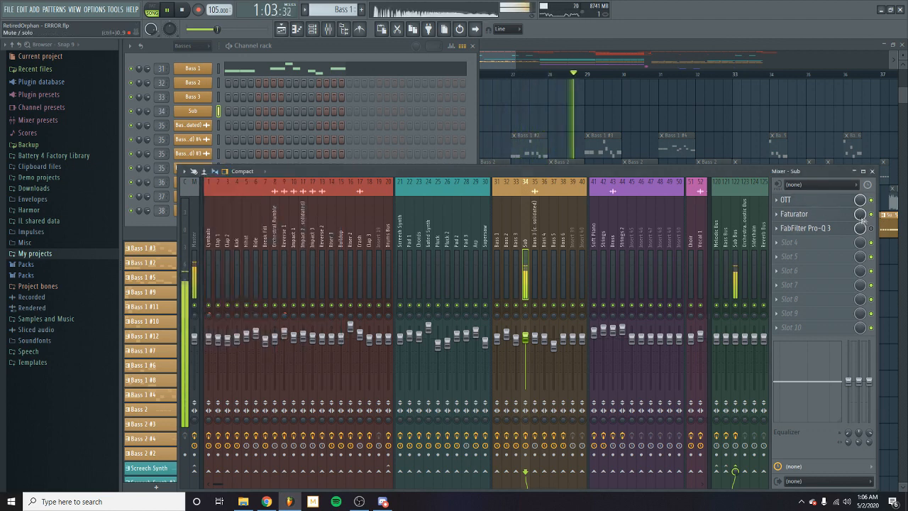
click(809, 214)
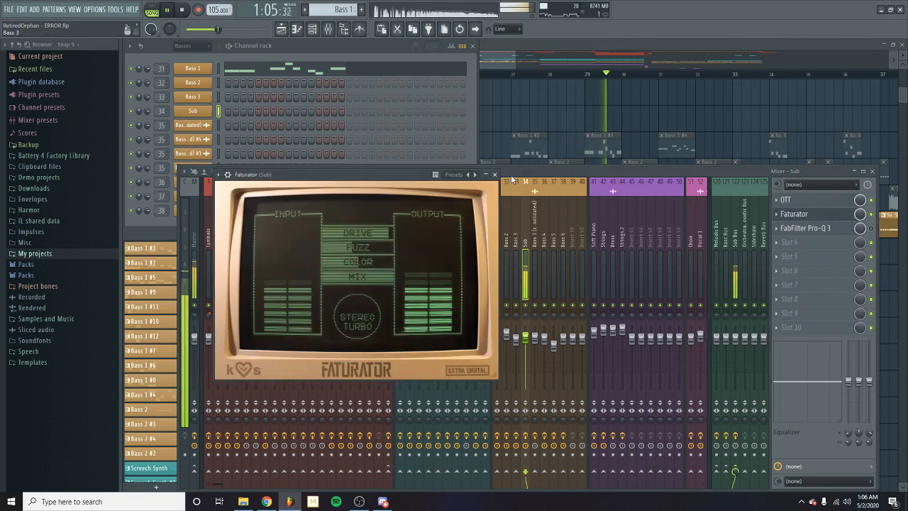
click(495, 175)
key(space)
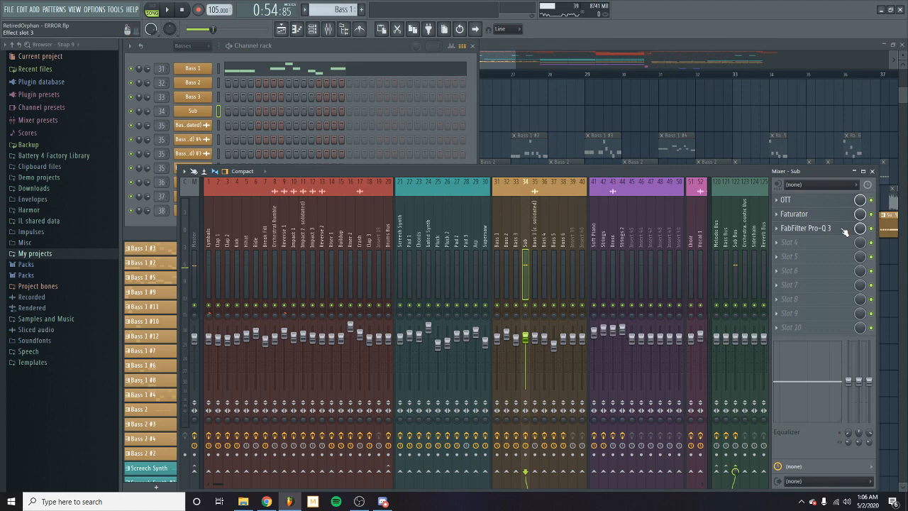
- Examine the FabFilter Pro-Q 3 curve on the Sub mixer track during playback, and close the plugin and mixer
click(805, 228)
key(space)
drag(308, 252, 414, 167)
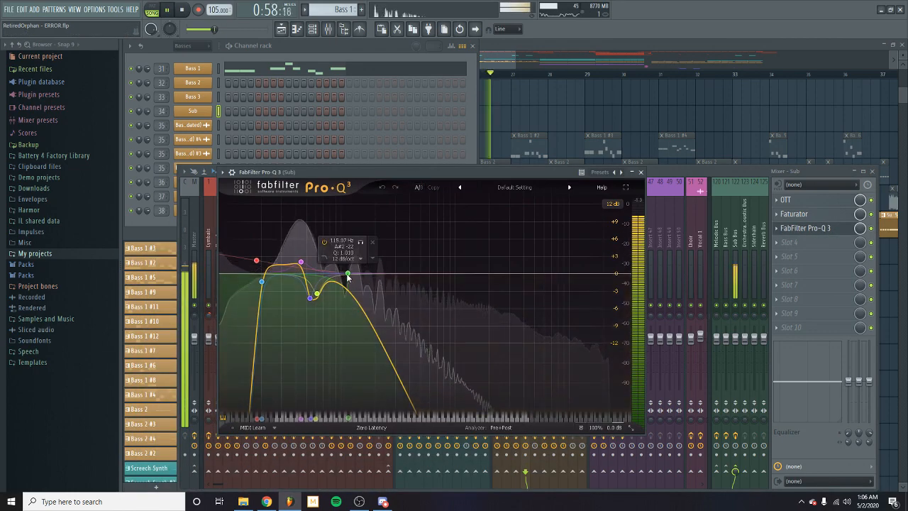
key(space)
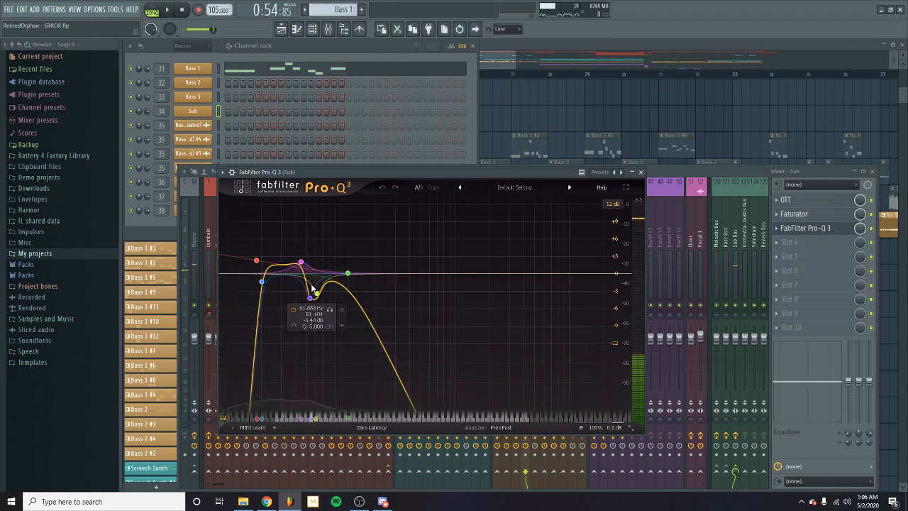
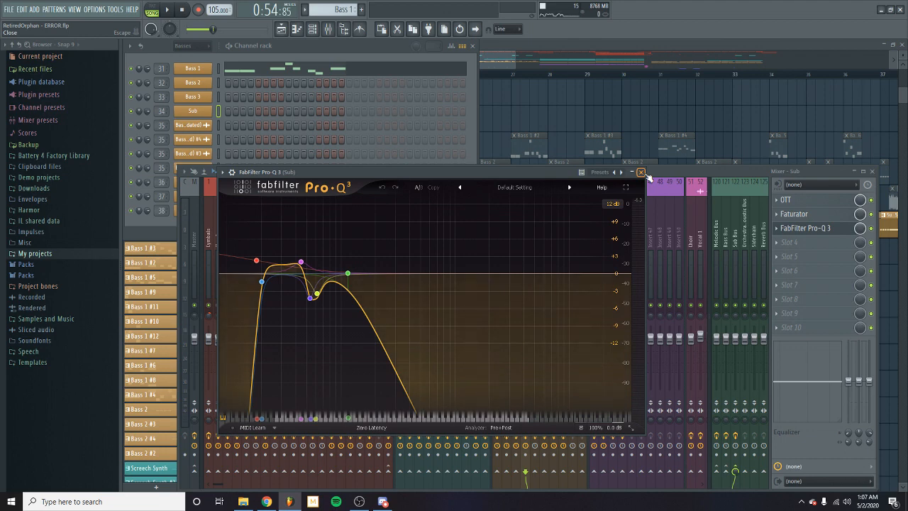
click(642, 173)
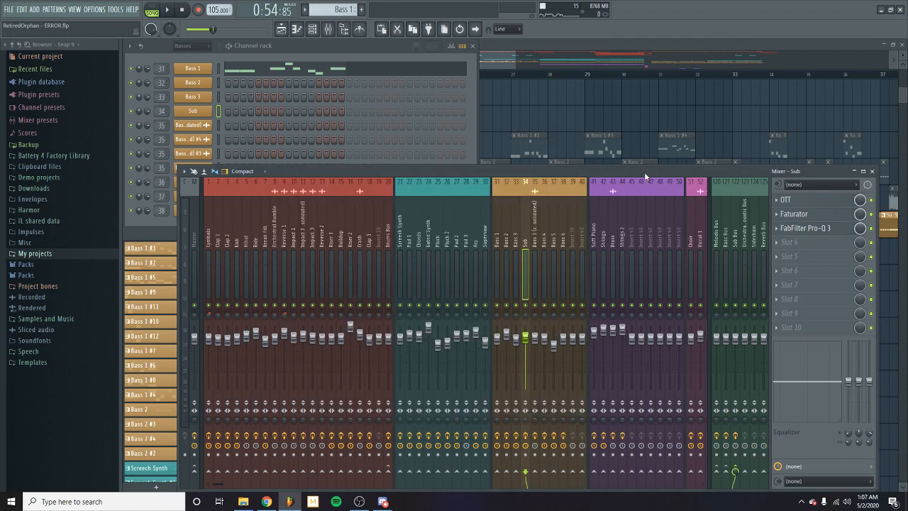
click(872, 171)
- Solo the Bass 1 playlist track again and play it from the start of the drop
scroll(531, 233, up, 2)
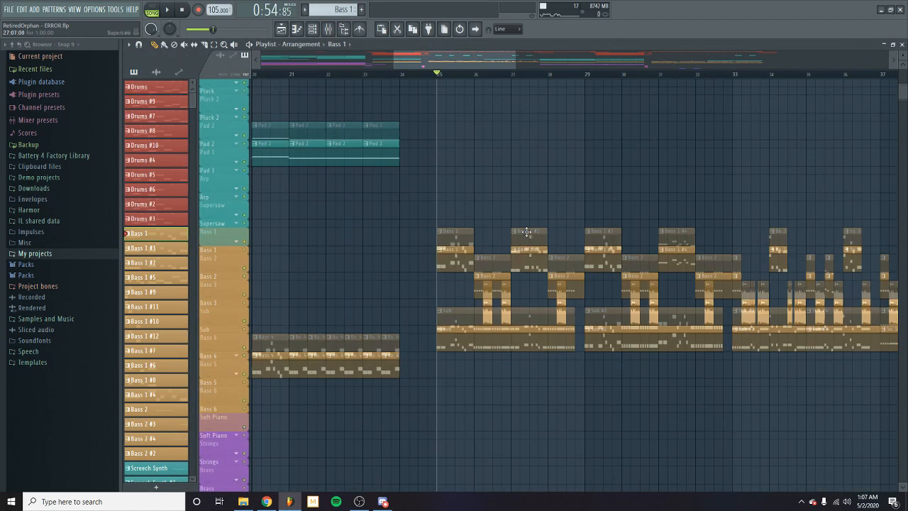
scroll(530, 233, down, 1)
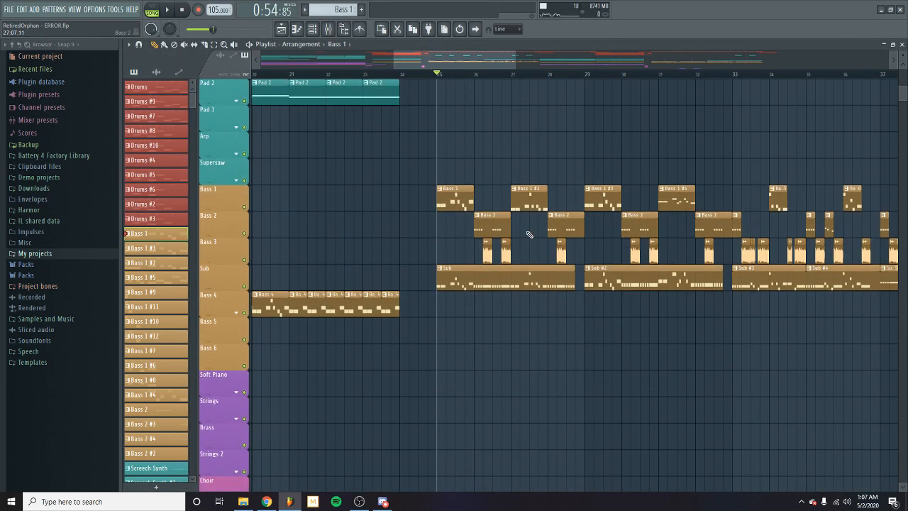
right_click(250, 207)
key(space)
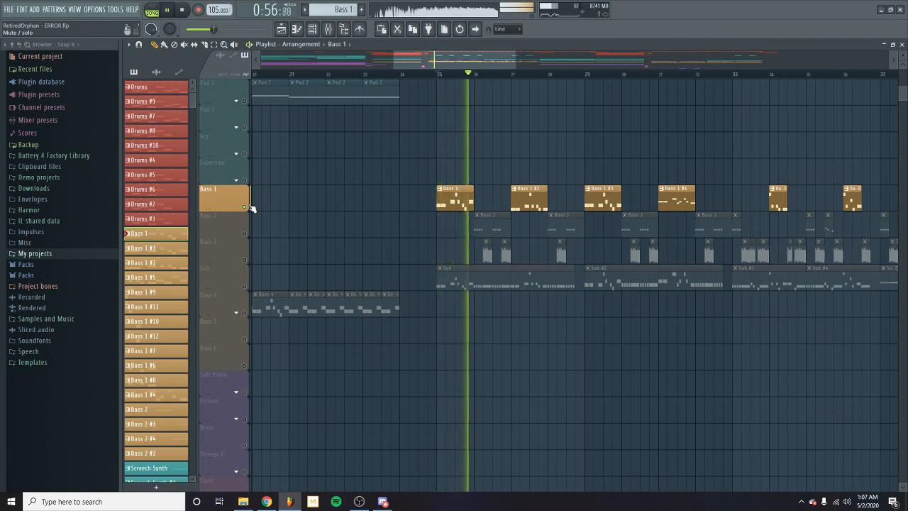
- Open the Bass 1 pattern's notes, play it in pattern mode, and open Bass 1's Patcher map in an enlarged window
key(space)
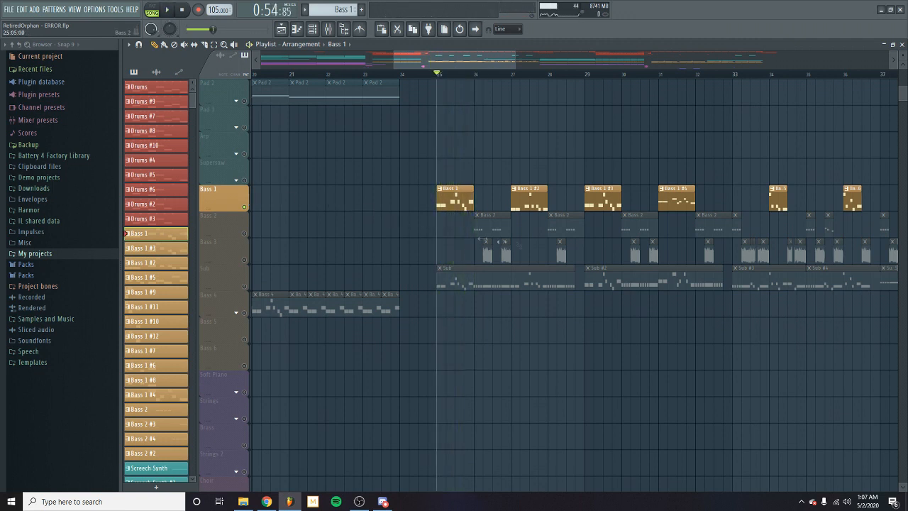
double_click(465, 210)
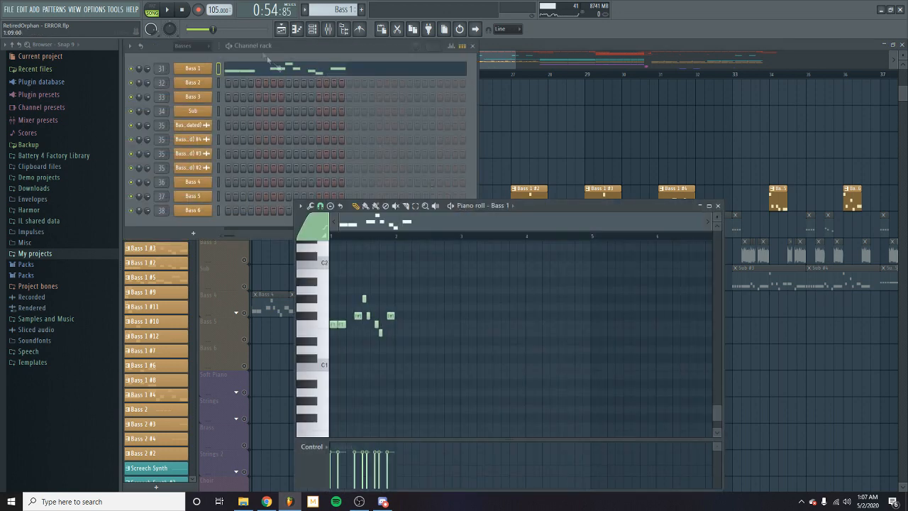
click(154, 13)
key(space)
click(200, 70)
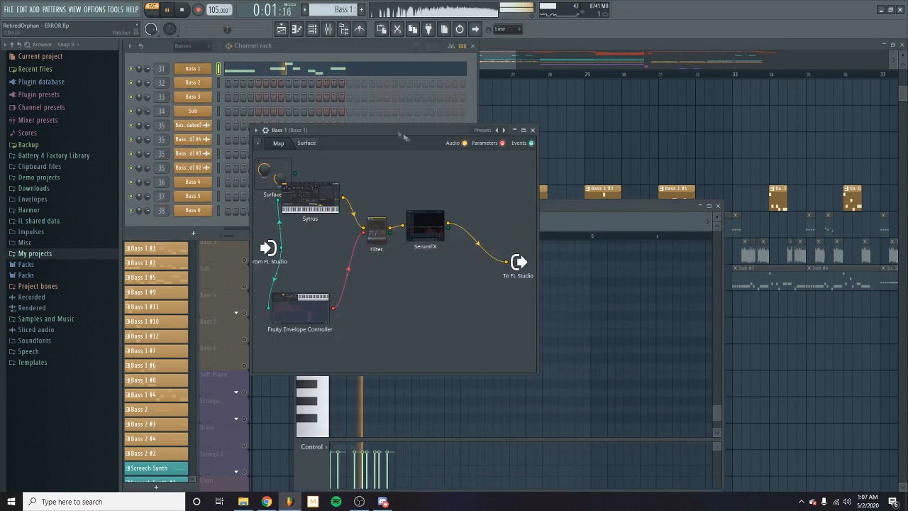
key(space)
drag(537, 372, 723, 400)
- View the operator 2 page and modulation matrix of the Sytrus module during playback, and close Sytrus
key(space)
double_click(346, 197)
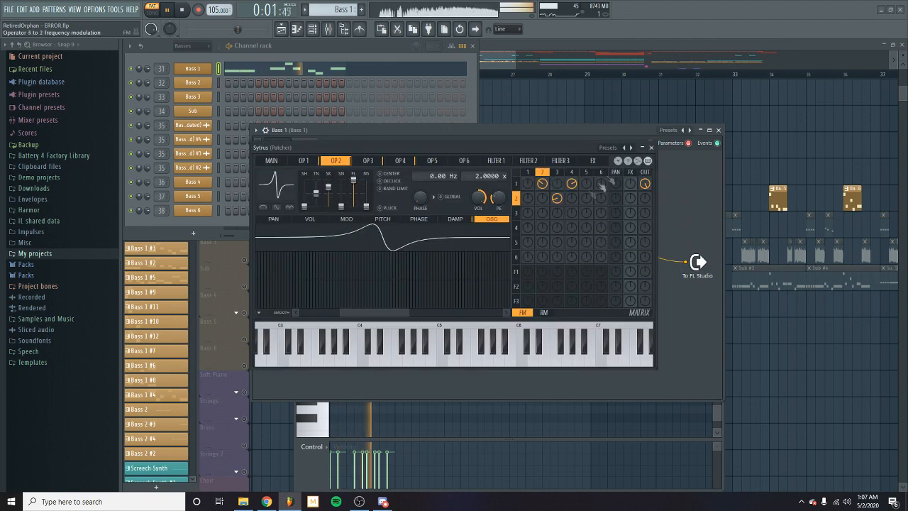
key(space)
click(649, 148)
- Check the effect chain on the Bass 1 mixer track, restart playback and close the mixer
click(328, 28)
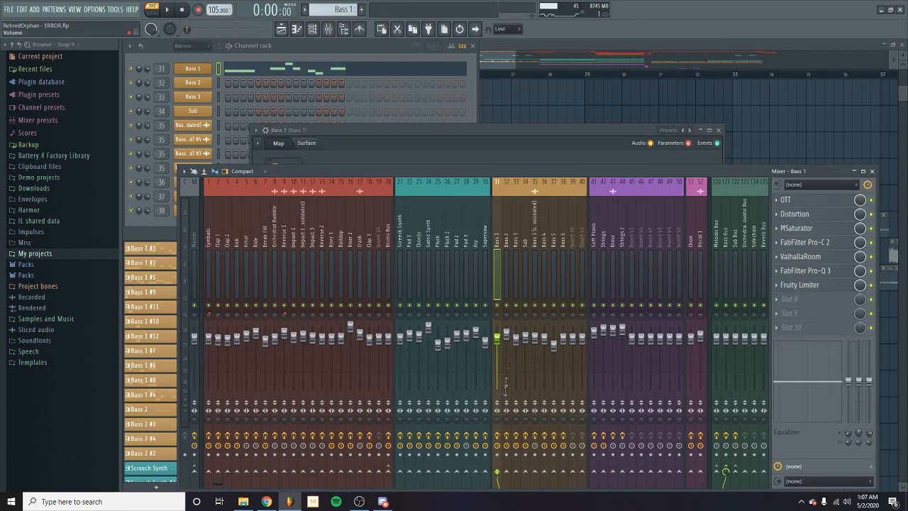
key(space)
click(872, 172)
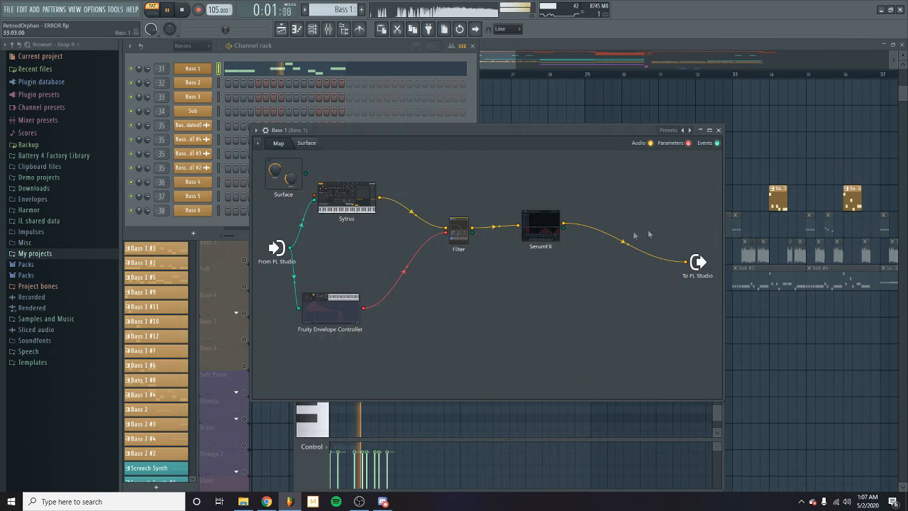
- Move the SerumFX and Filter modules lower in the Bass 1 Patcher map and stop playback
drag(541, 226, 528, 263)
drag(460, 231, 432, 280)
key(space)
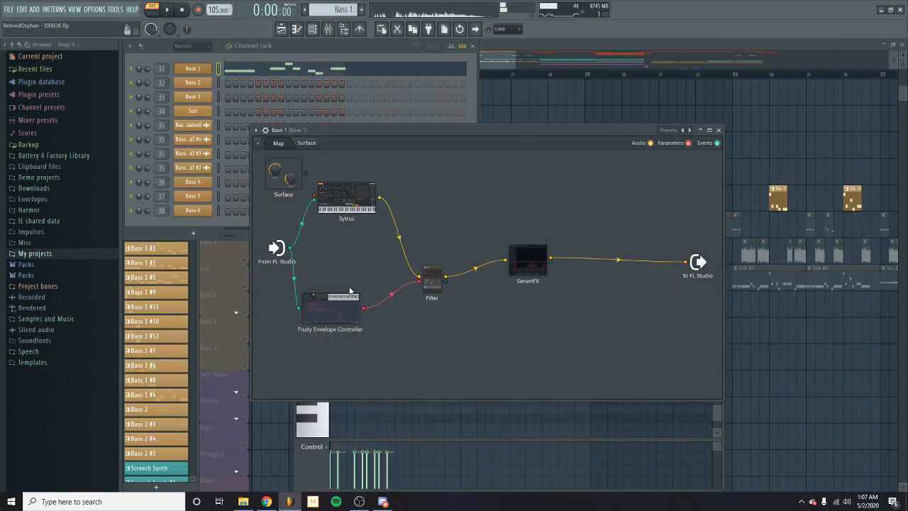
- Route Sytrus's audio directly to the FL Studio output and play Bass 1, moving the SerumFX and Filter modules out of the way
drag(380, 198, 687, 262)
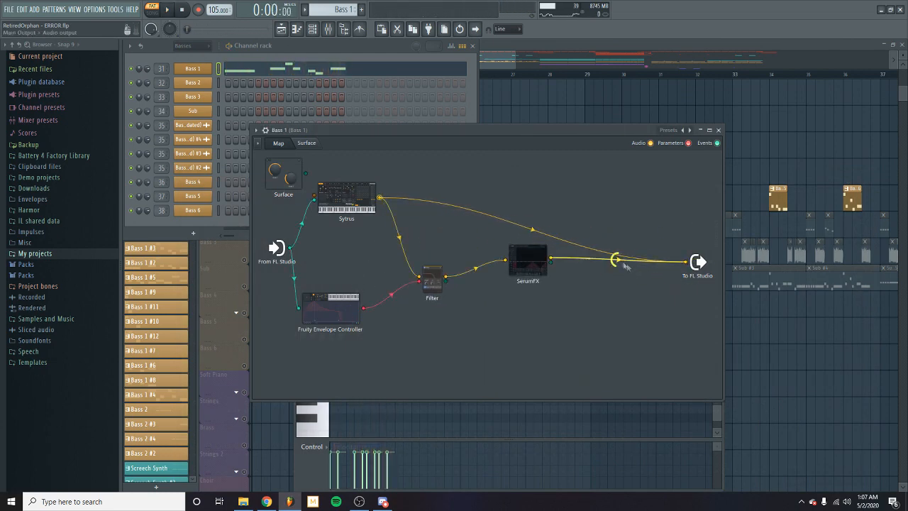
key(space)
drag(526, 261, 524, 280)
drag(434, 280, 433, 282)
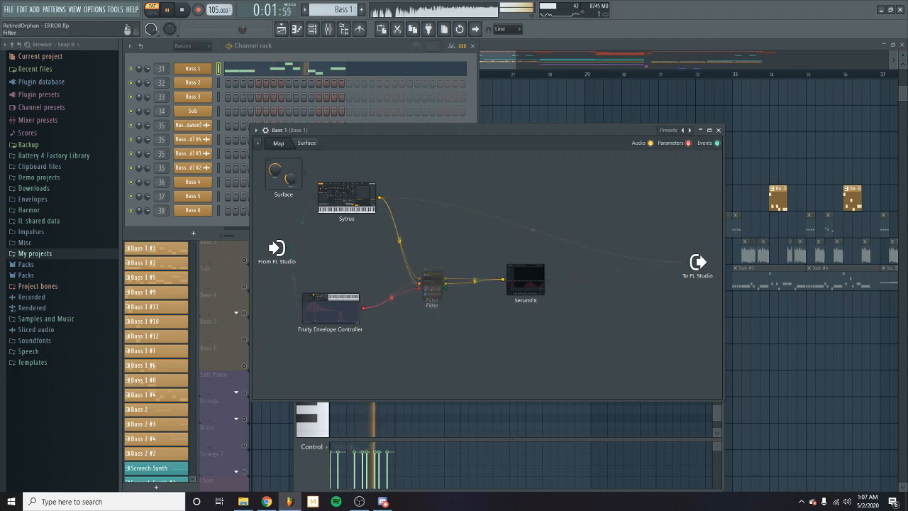
key(space)
- Examine Sytrus's main page and operator 1 waveform while auditioning Bass 1, and reposition the Sytrus window
double_click(355, 198)
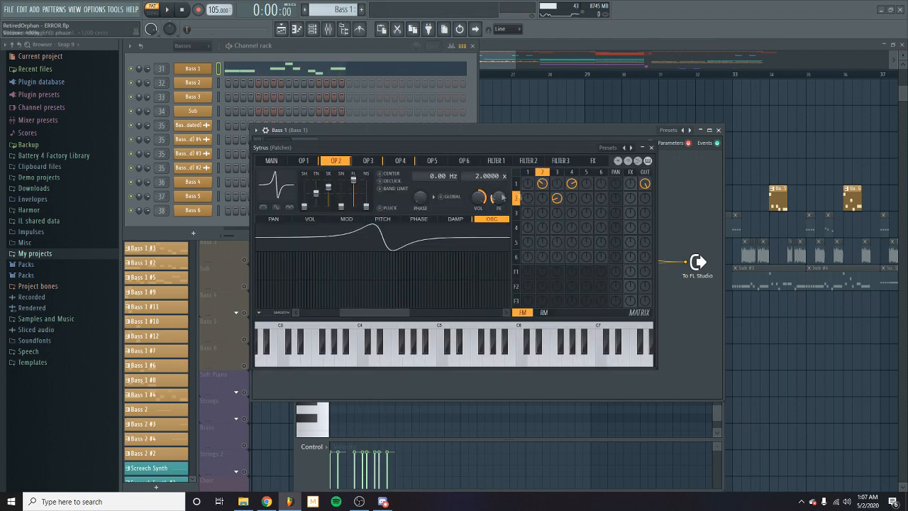
click(271, 161)
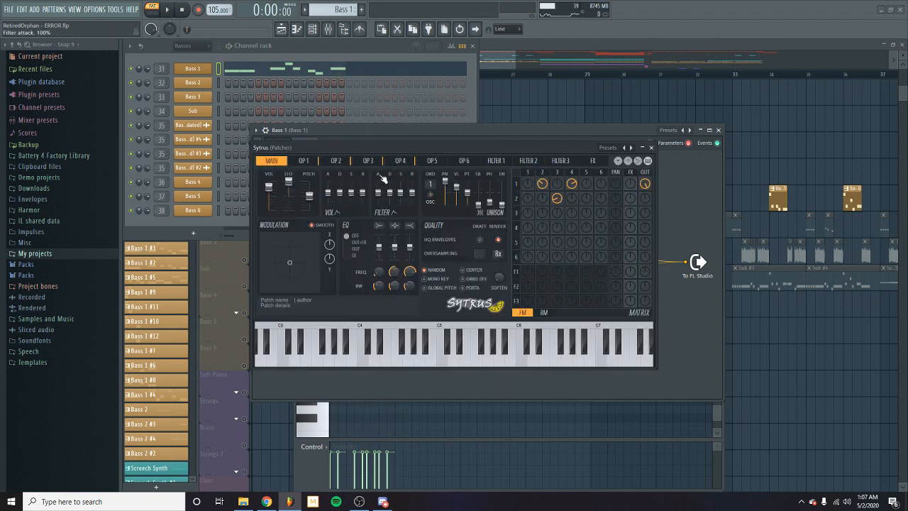
key(space)
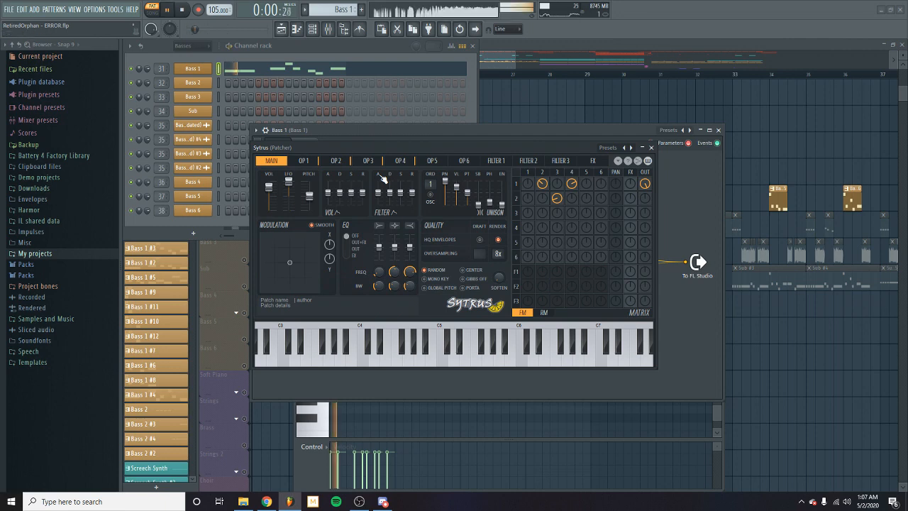
click(303, 161)
key(space)
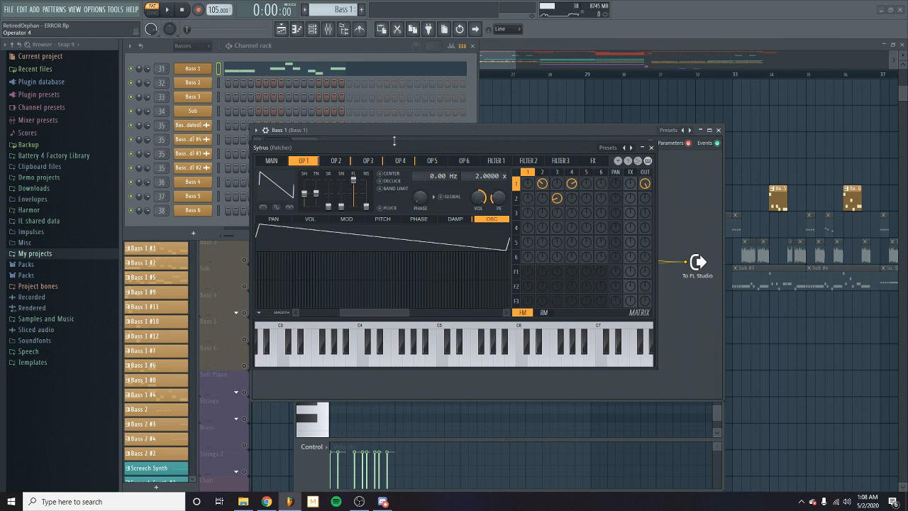
drag(395, 142, 440, 141)
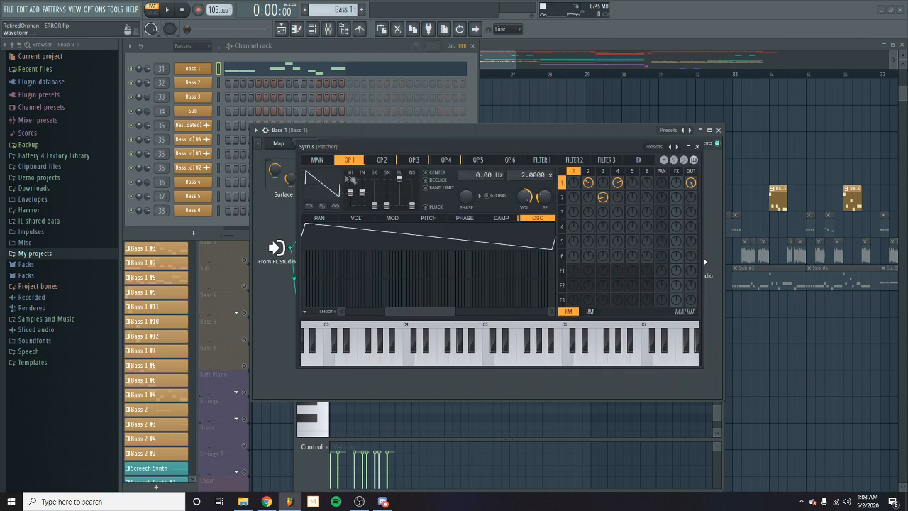
- Compare the oscillator waveforms and settings of Sytrus operators 1 through 4
click(390, 161)
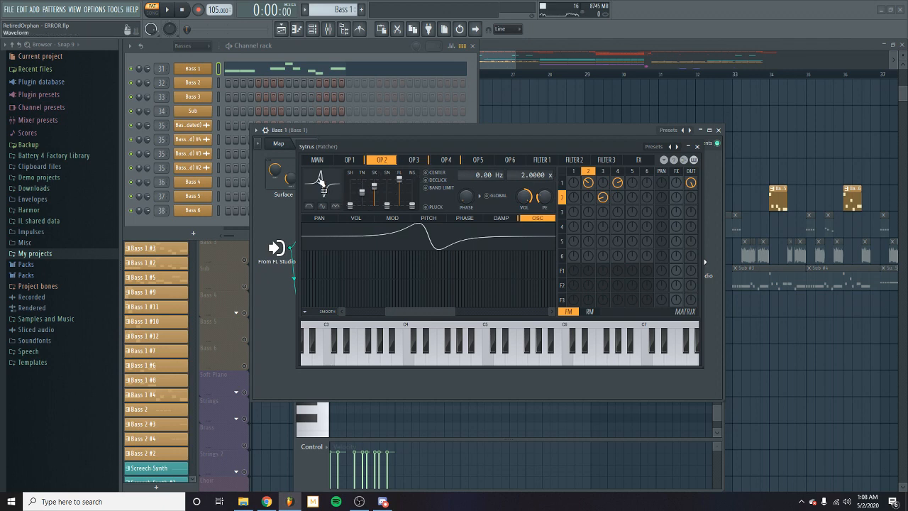
click(424, 160)
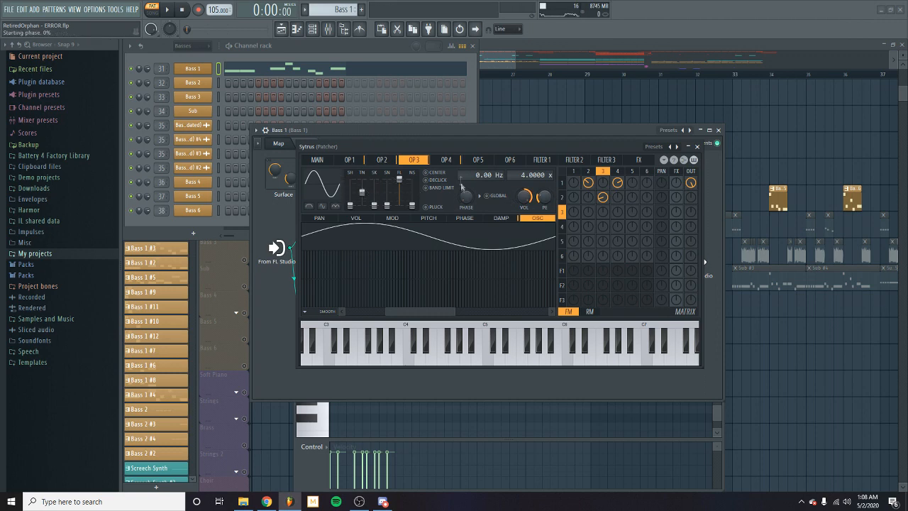
click(383, 160)
click(358, 161)
click(424, 161)
click(446, 160)
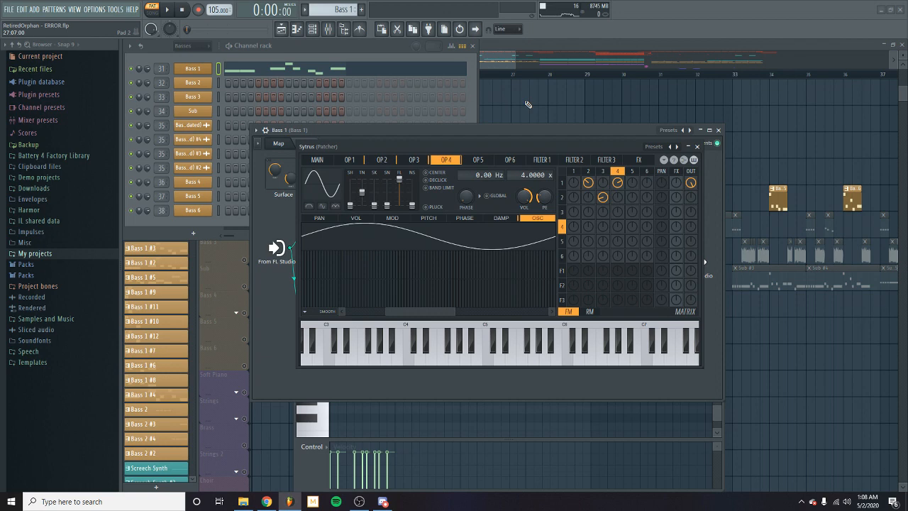
- Play Bass 1 again, return Sytrus to its main page, and close the plugin
key(space)
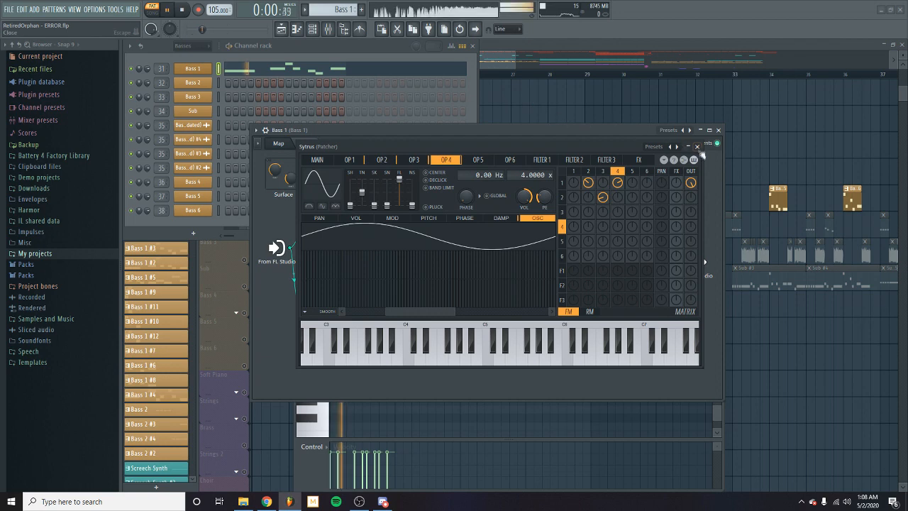
click(338, 162)
click(333, 160)
key(space)
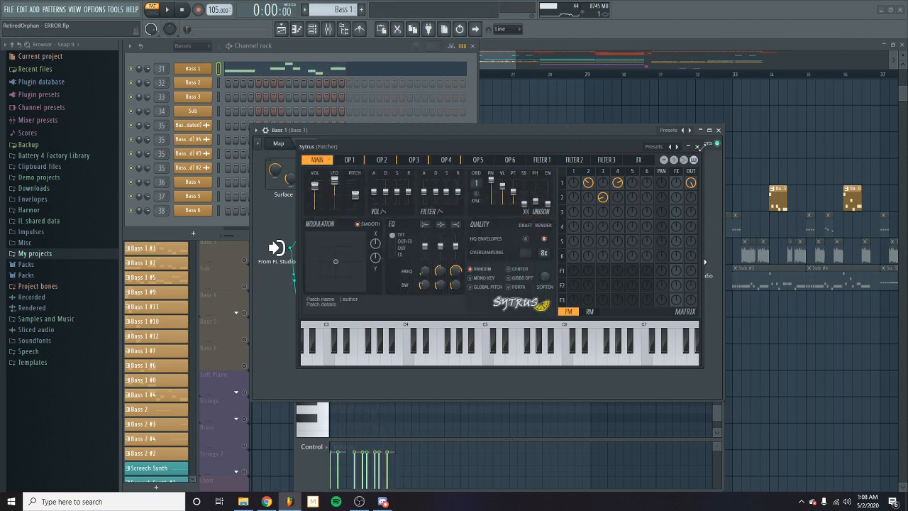
click(699, 148)
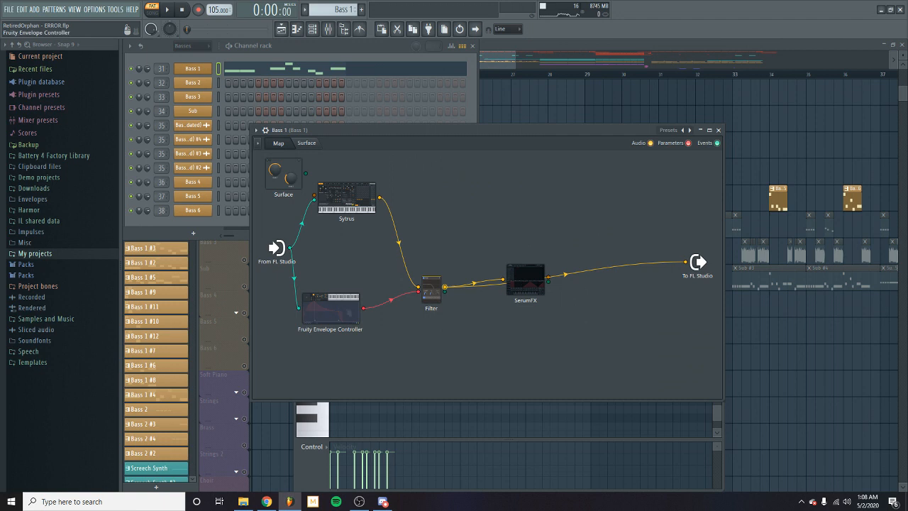
- Inspect the Fruity Envelope Controller's curve and watch the Filter module's cutoff move during playback, closing both modules
click(301, 307)
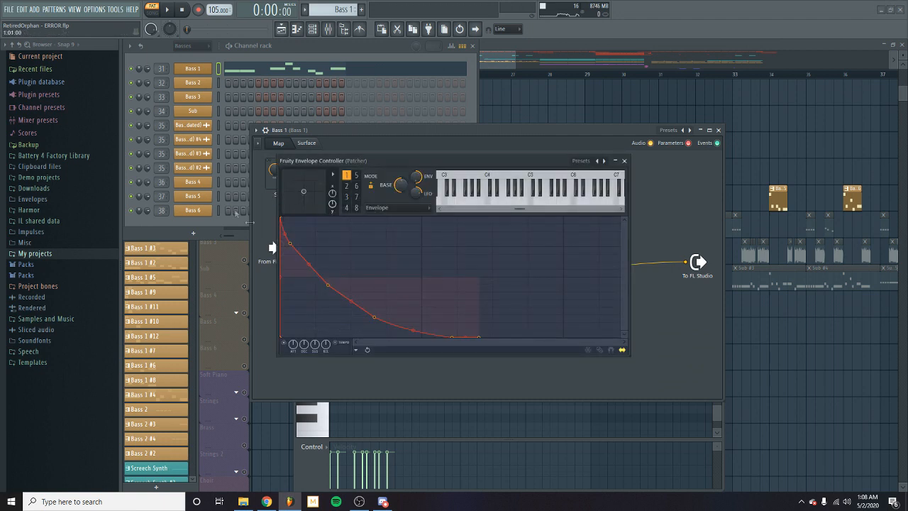
click(625, 163)
key(space)
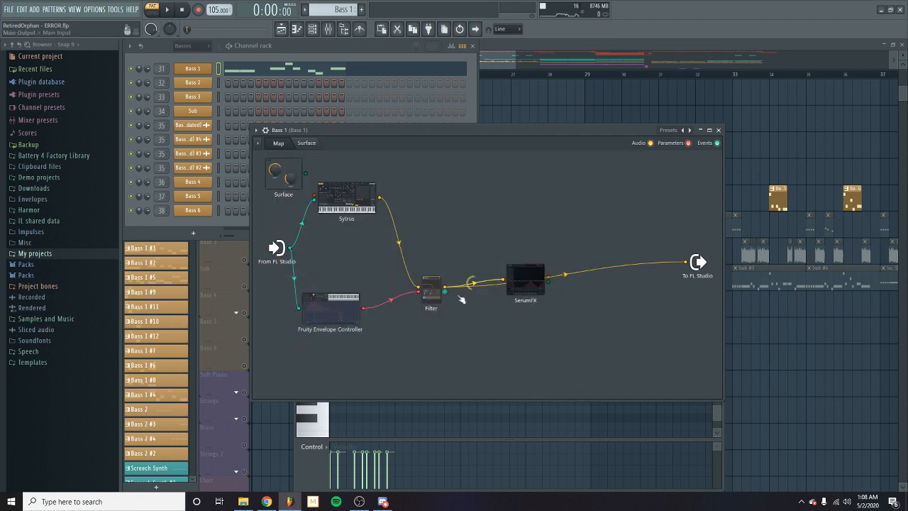
click(433, 298)
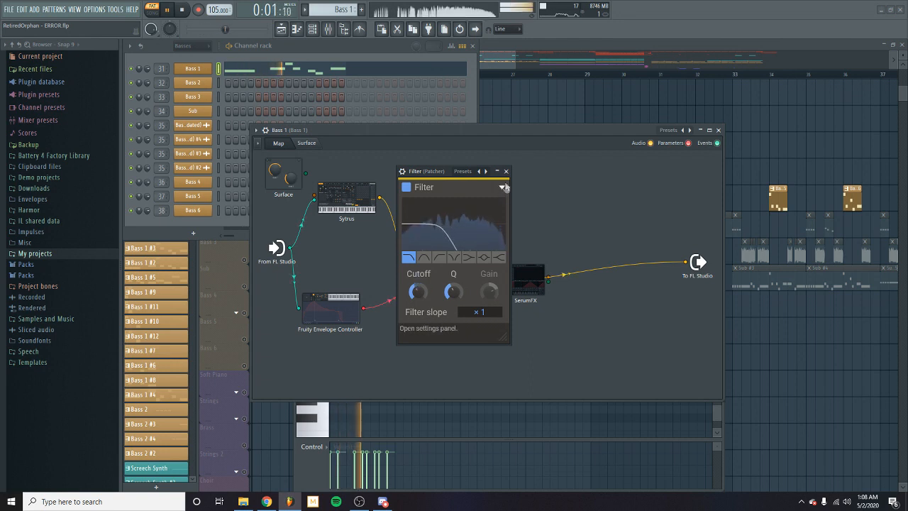
key(space)
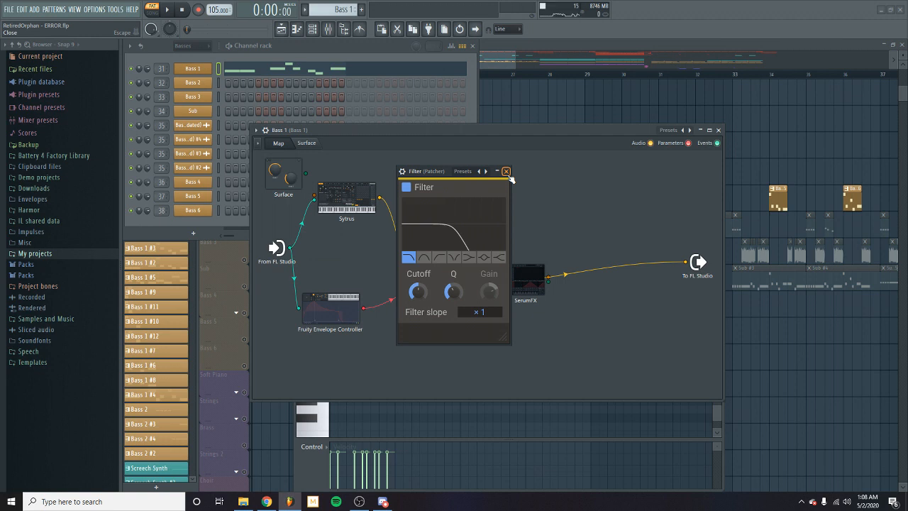
click(507, 172)
- Disconnect the Filter's direct link to the FL Studio output and connect SerumFX's audio output there instead
drag(686, 263, 593, 239)
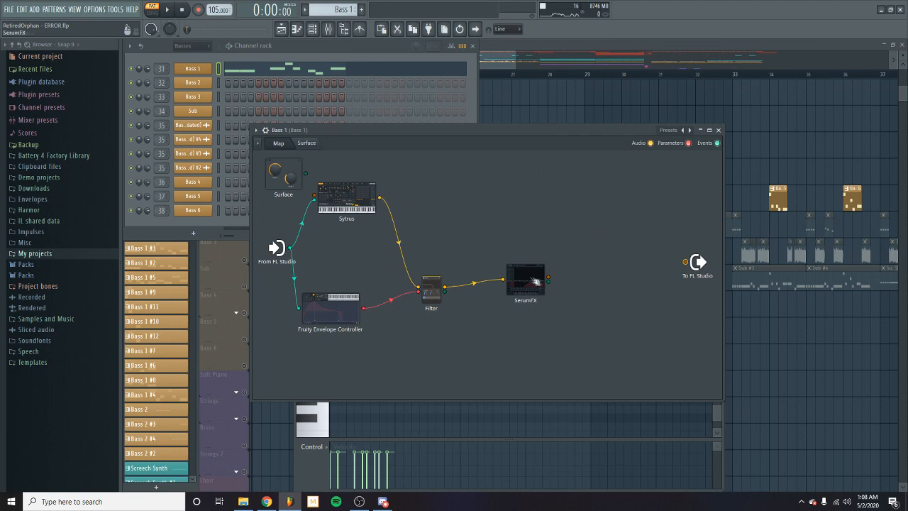
drag(545, 281, 685, 262)
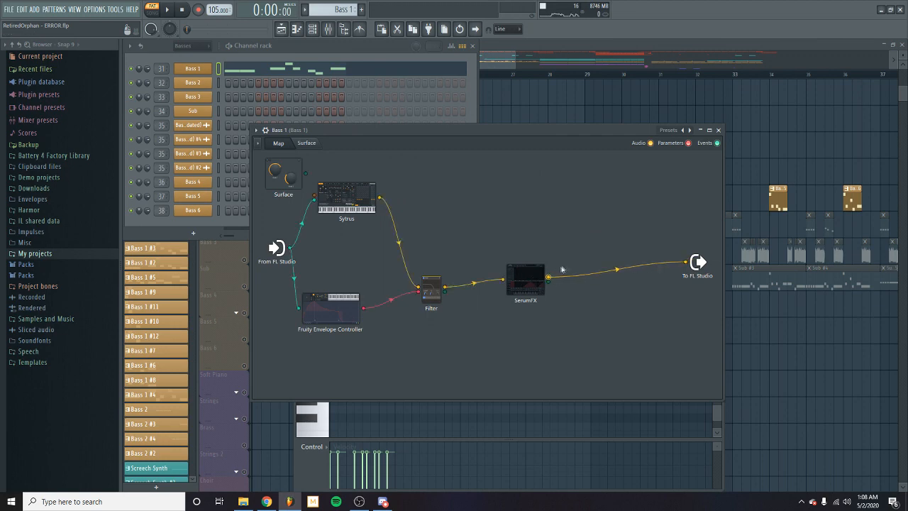
- Bypass the Phaser, Chorus and Distortion in SerumFX and audition Bass 1 with only Hyper/Dimension active
double_click(527, 276)
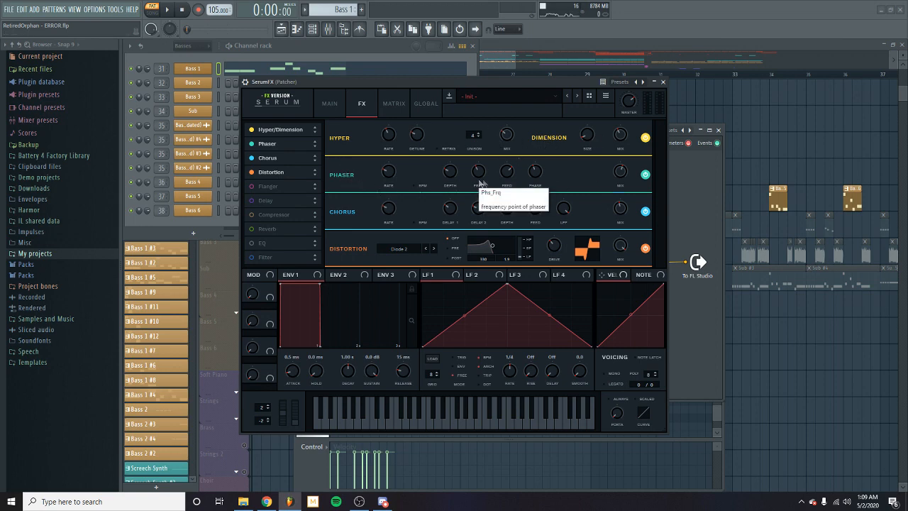
click(647, 211)
click(645, 248)
key(space)
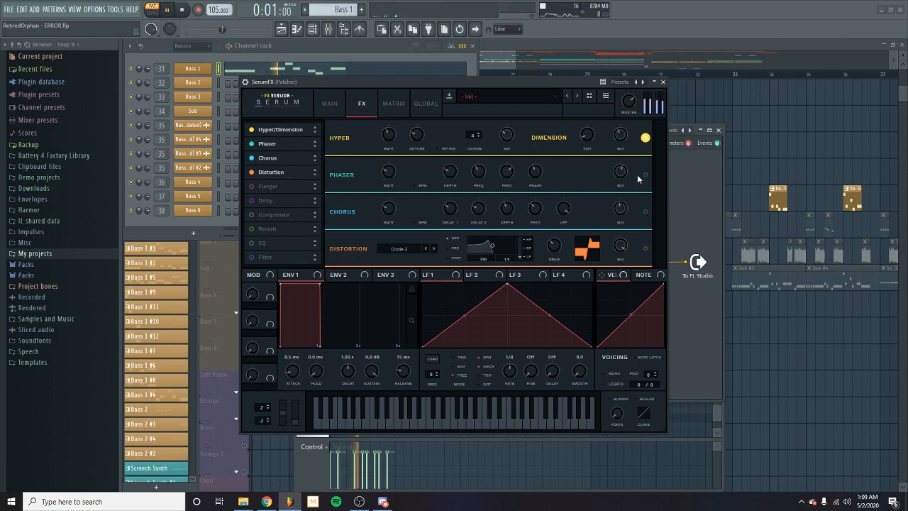
key(space)
- Re-enable the Phaser in SerumFX and audition Bass 1, and switch the Chorus and Distortion back on
click(645, 176)
key(space)
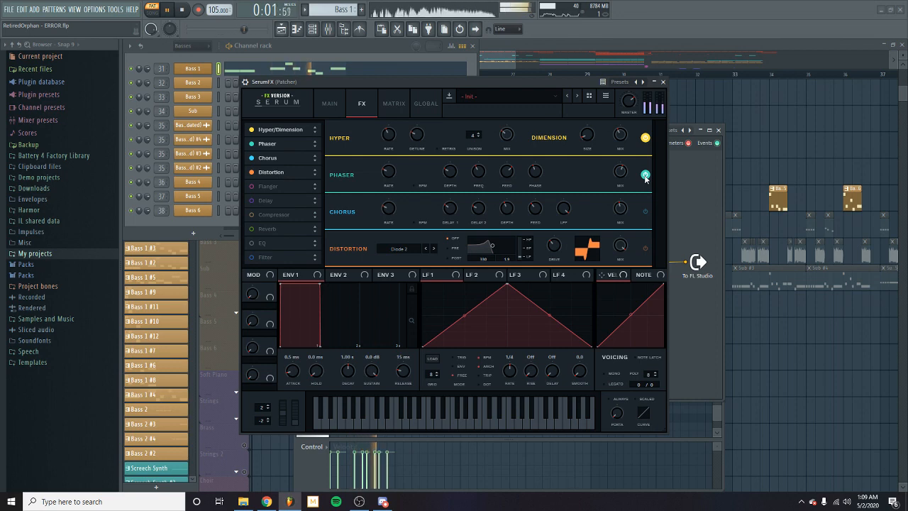
key(space)
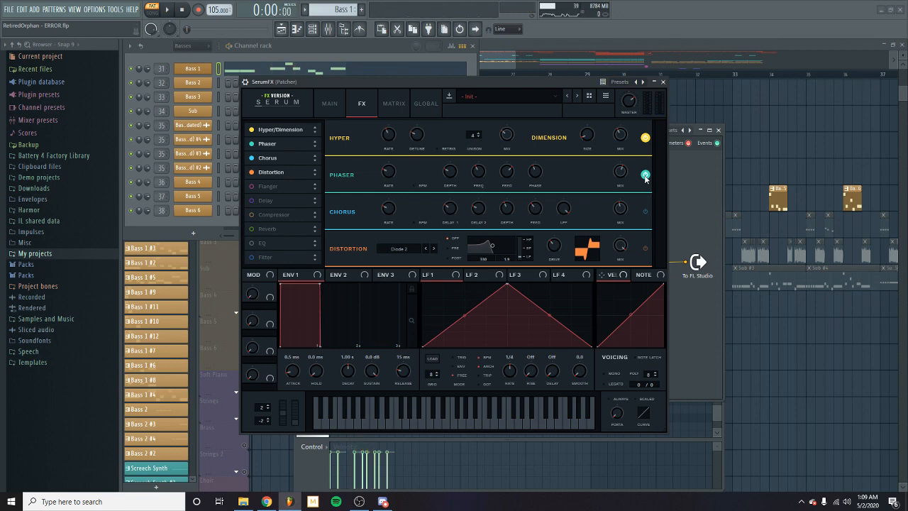
click(645, 211)
click(646, 248)
- Look through SerumFX's distortion types without changing Diode 2, play Bass 1 with all four effects active, and close SerumFX
click(421, 251)
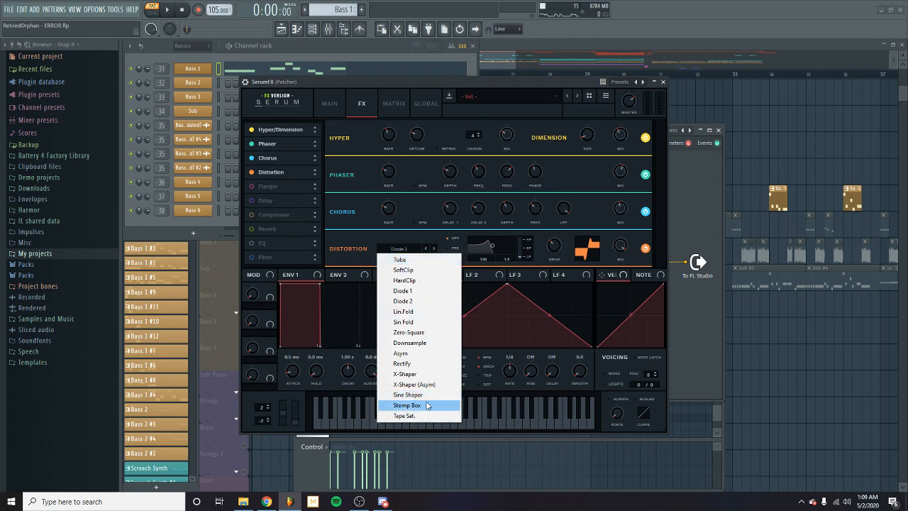
click(607, 204)
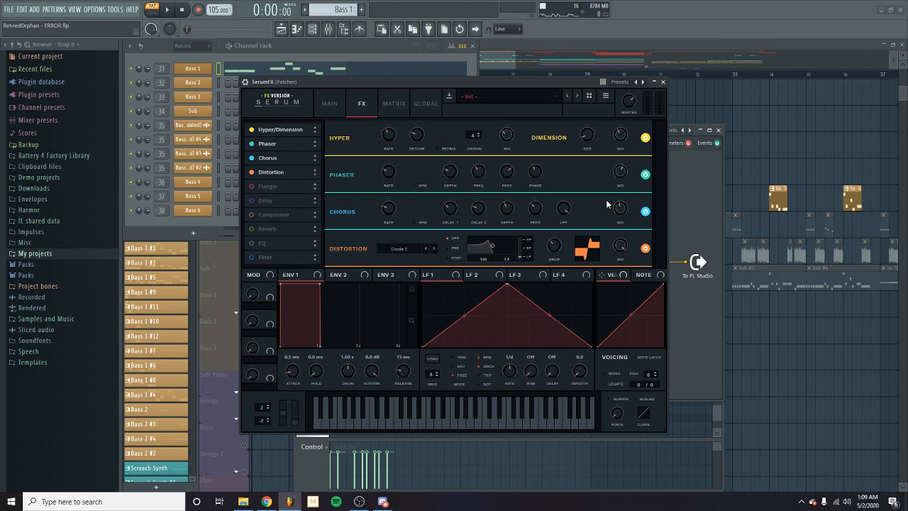
drag(466, 90, 408, 99)
key(space)
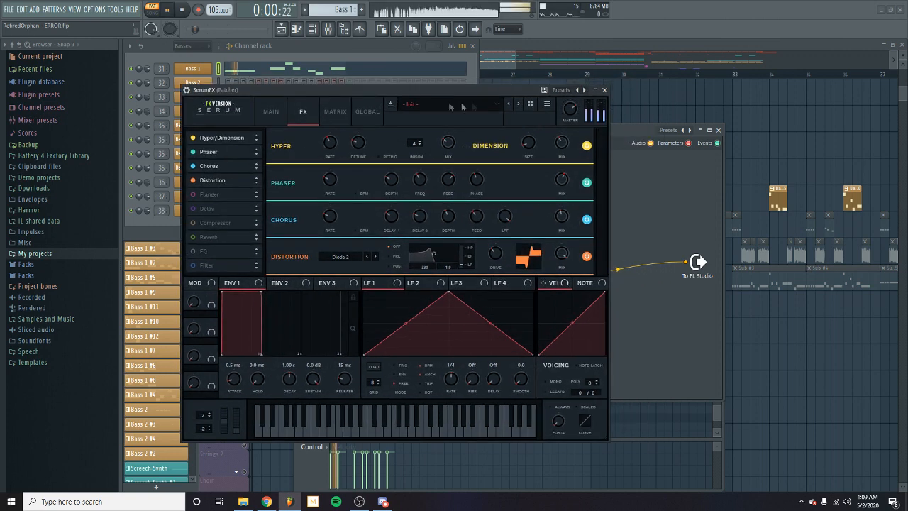
key(space)
click(604, 91)
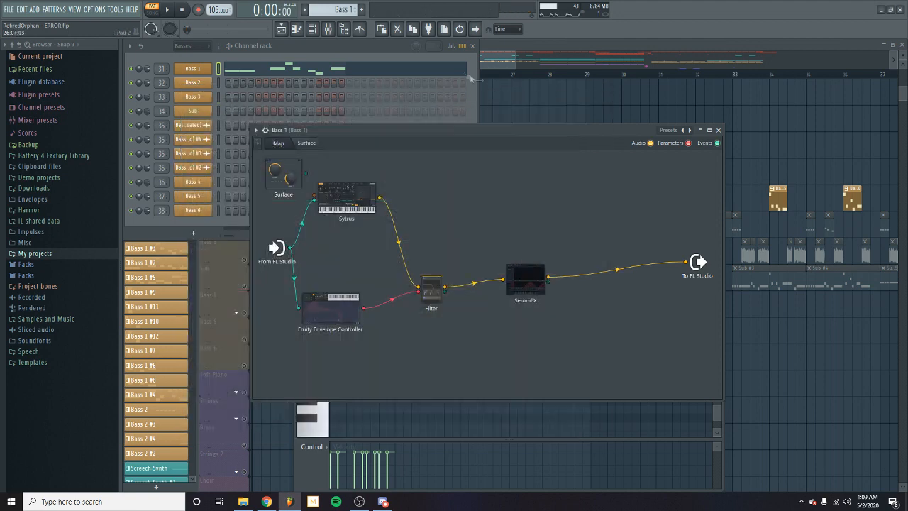
- Bypass all Bass 1 mixer effects except OTT, then audition Bass 1 with the OTT settings open and close them
click(329, 30)
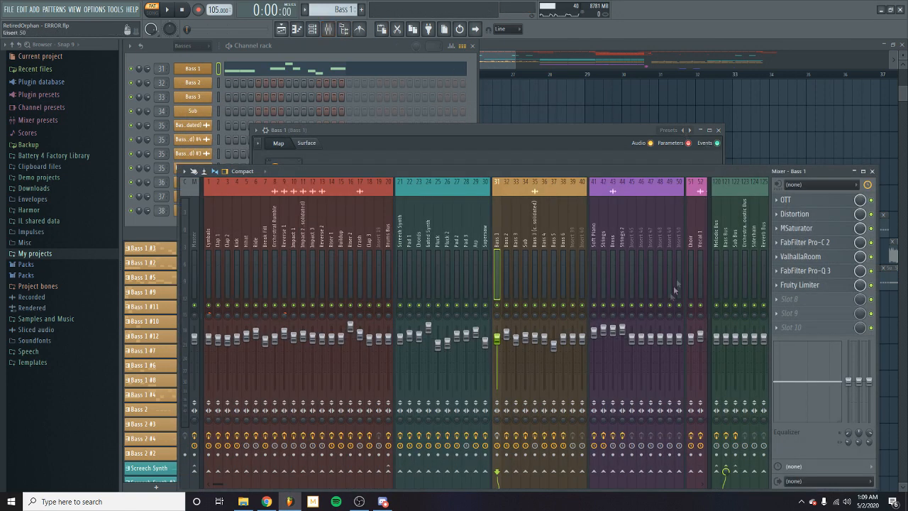
click(871, 214)
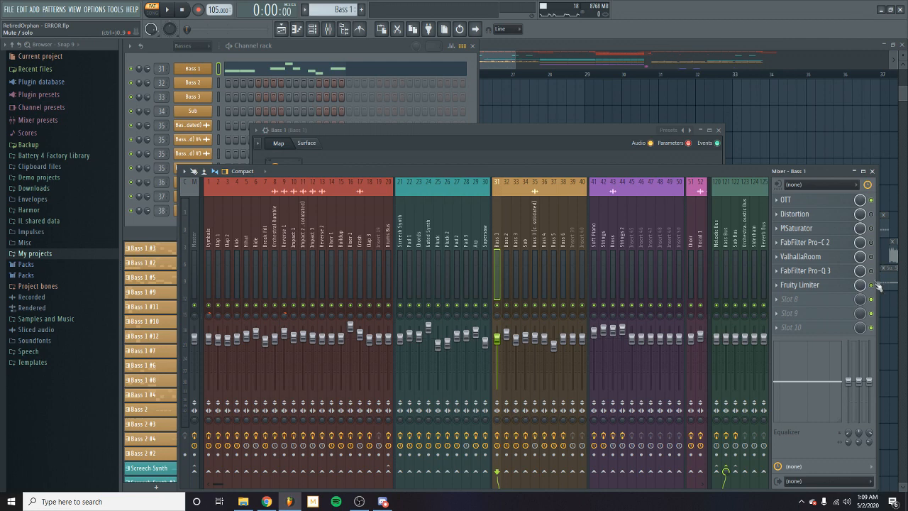
click(816, 200)
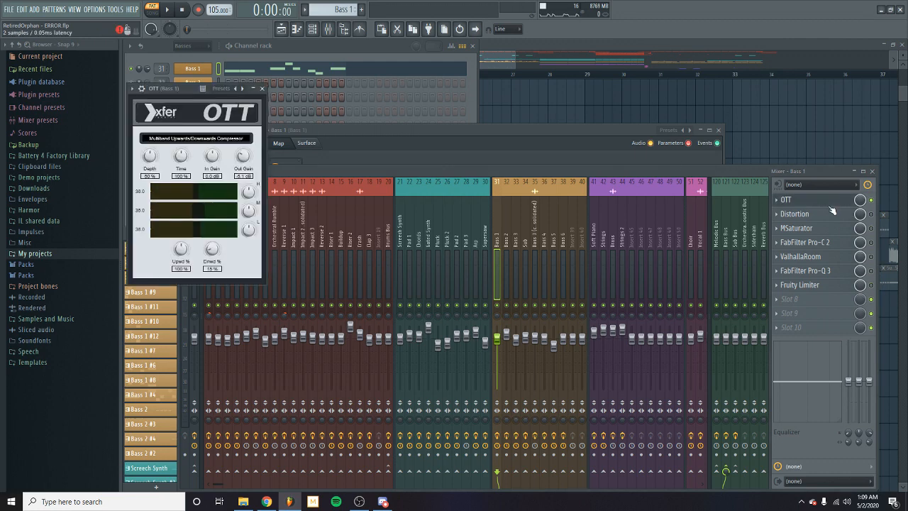
drag(191, 92, 500, 115)
key(space)
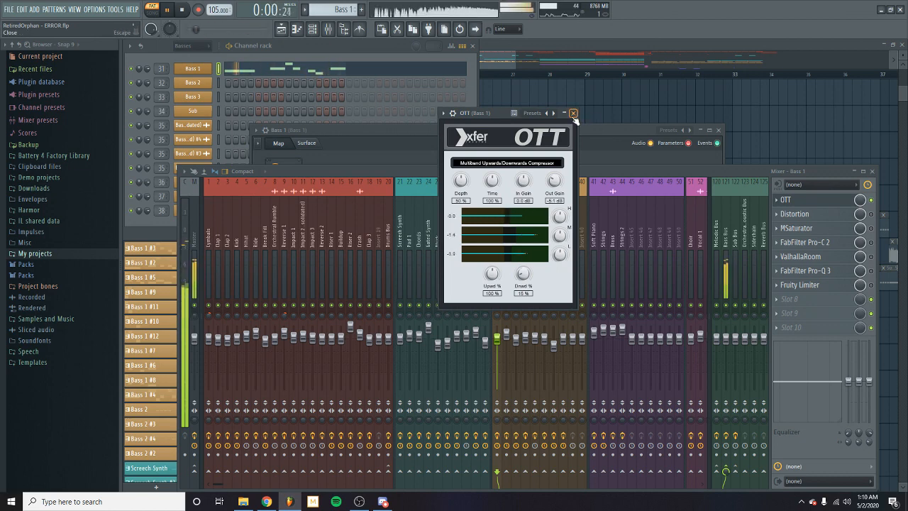
key(space)
click(573, 113)
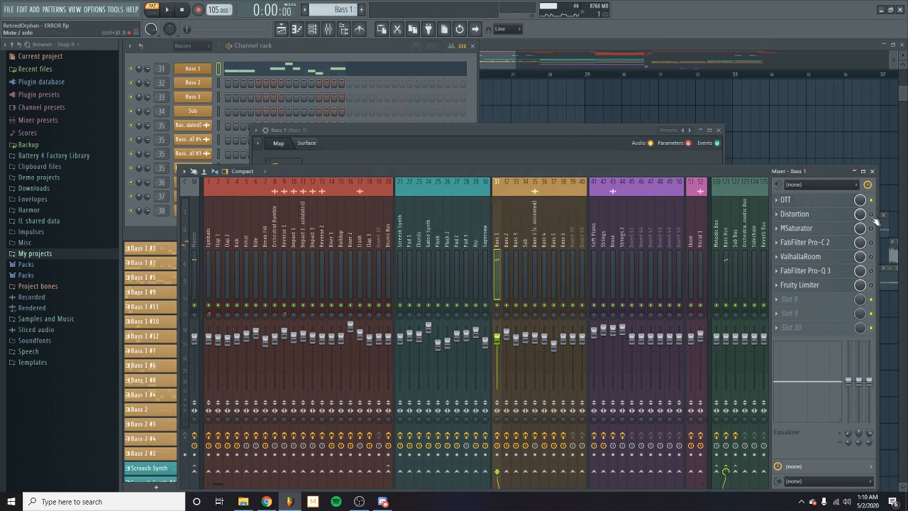
- Re-enable Distortion on the Bass 1 mixer track, close the Patcher window, and audition Bass 1 with the Distortion settings open
click(819, 215)
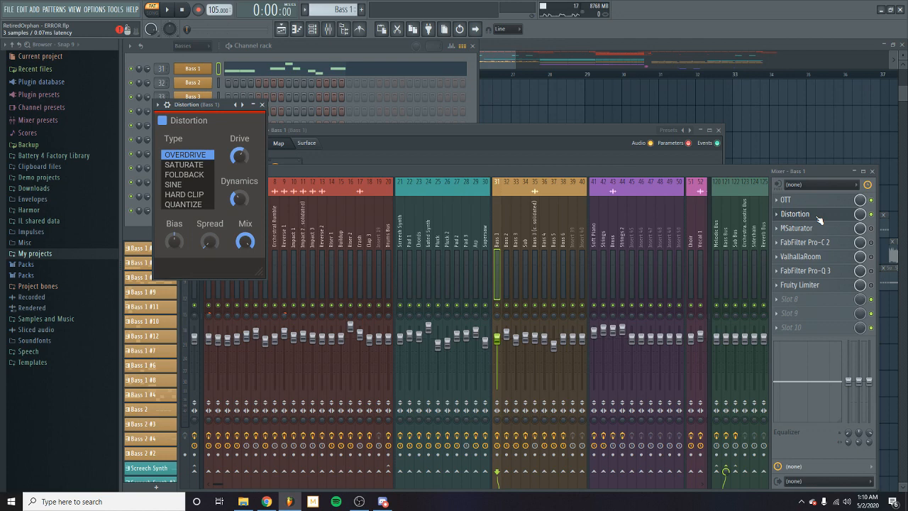
drag(206, 105, 407, 145)
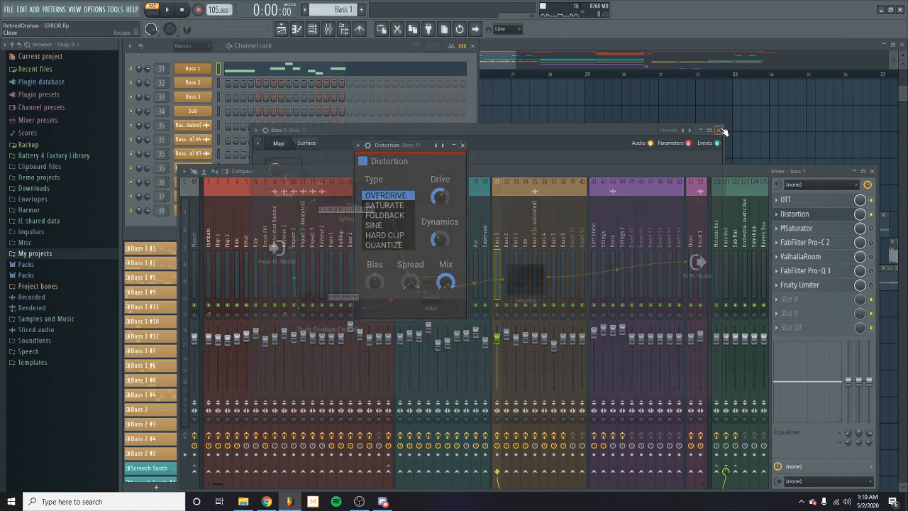
click(718, 130)
drag(411, 148, 616, 143)
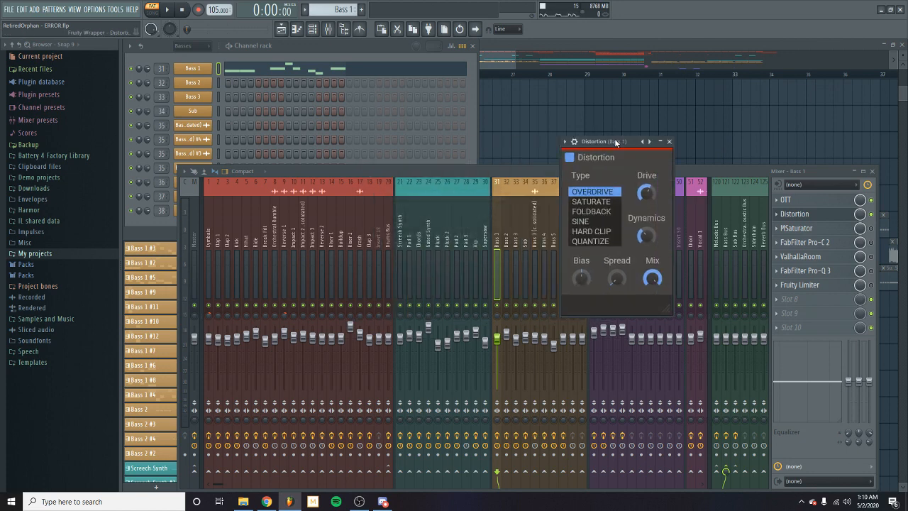
key(space)
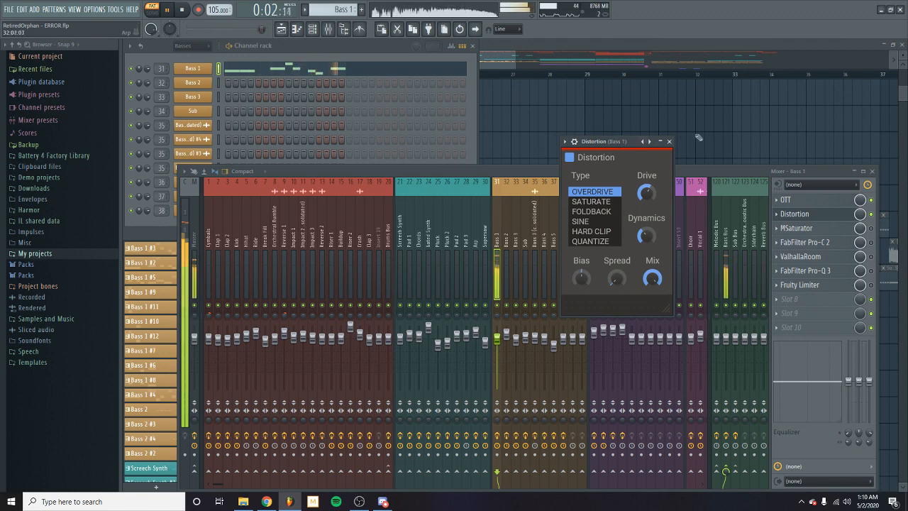
click(669, 141)
key(space)
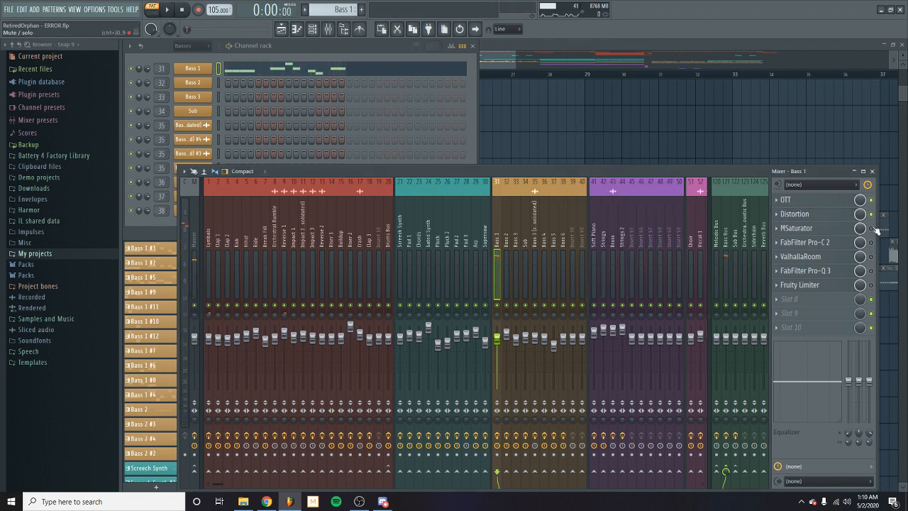
- Re-enable MSaturator on the Bass 1 mixer track and audition Bass 1 while showing its saturation settings
click(796, 228)
key(space)
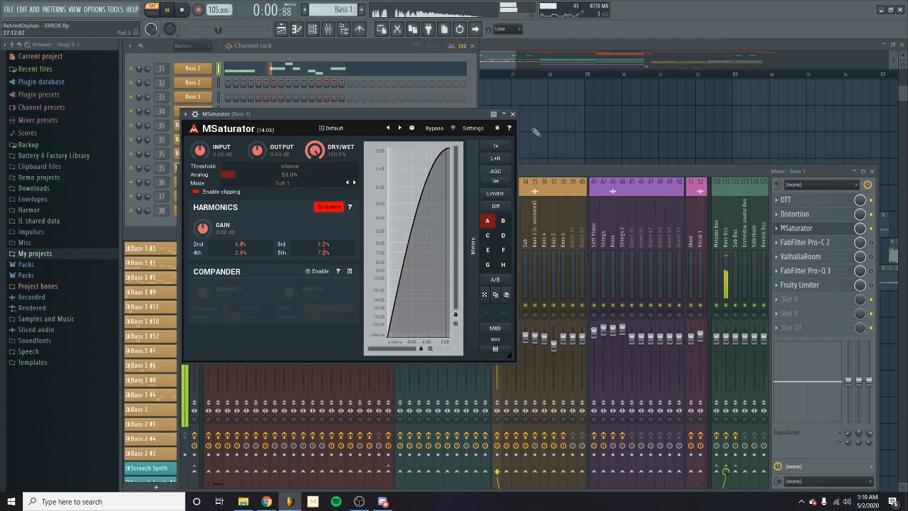
click(513, 114)
key(space)
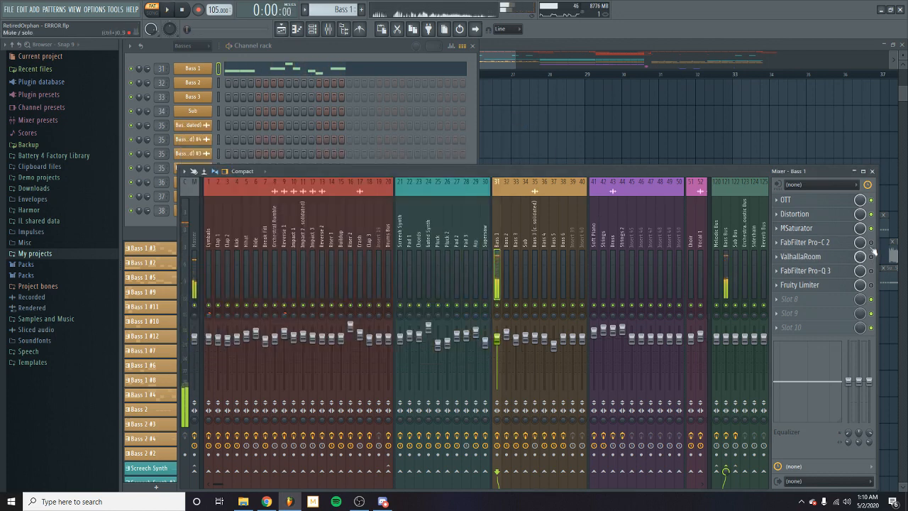
- Re-enable FabFilter Pro-C 2 on the Bass 1 mixer track and audition Bass 1 while showing its compression settings
click(810, 244)
key(space)
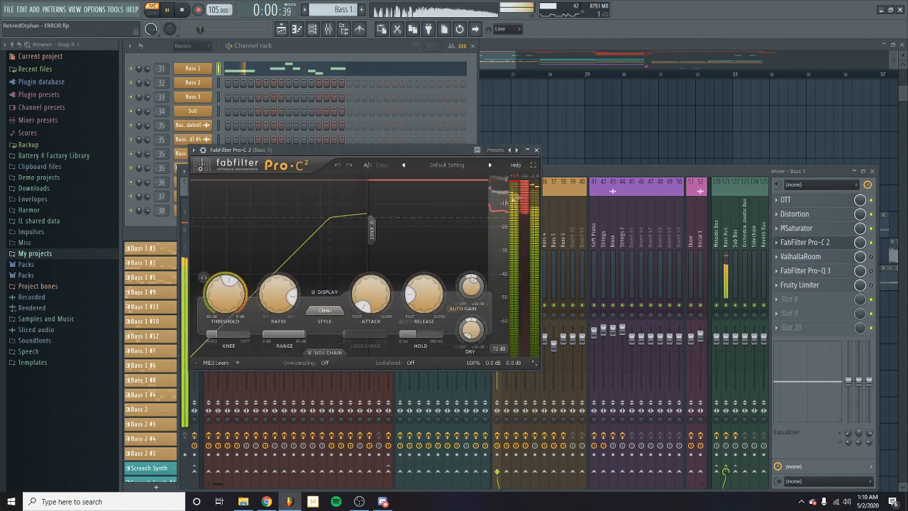
click(537, 151)
key(space)
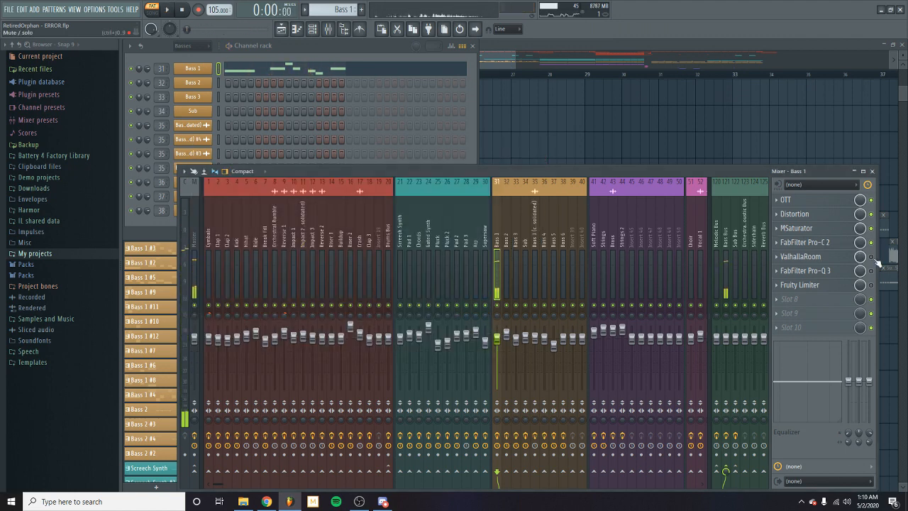
- Re-enable ValhallaRoom on the Bass 1 mixer track and audition Bass 1 while showing its reverb settings
click(851, 259)
key(space)
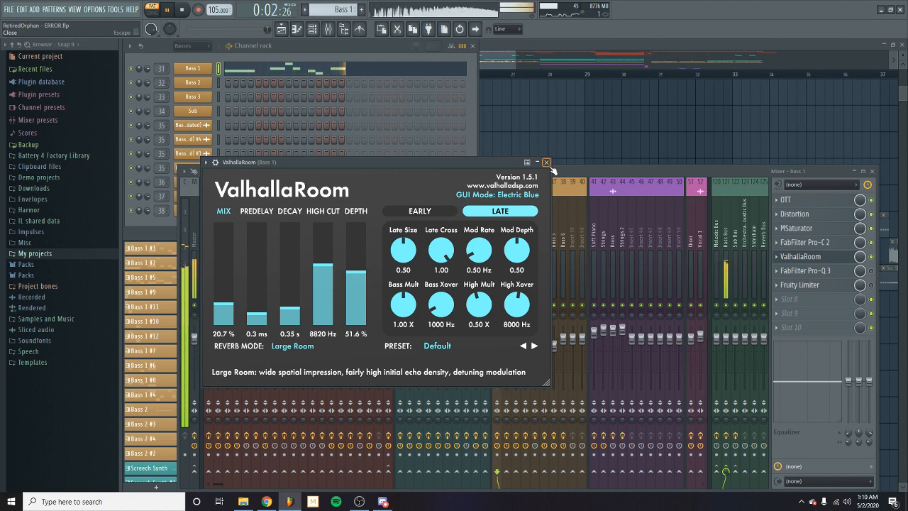
key(space)
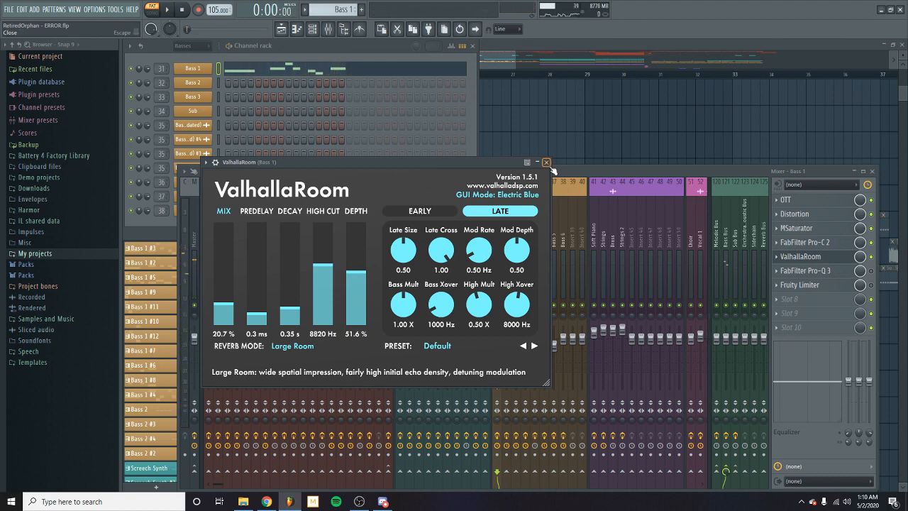
click(547, 163)
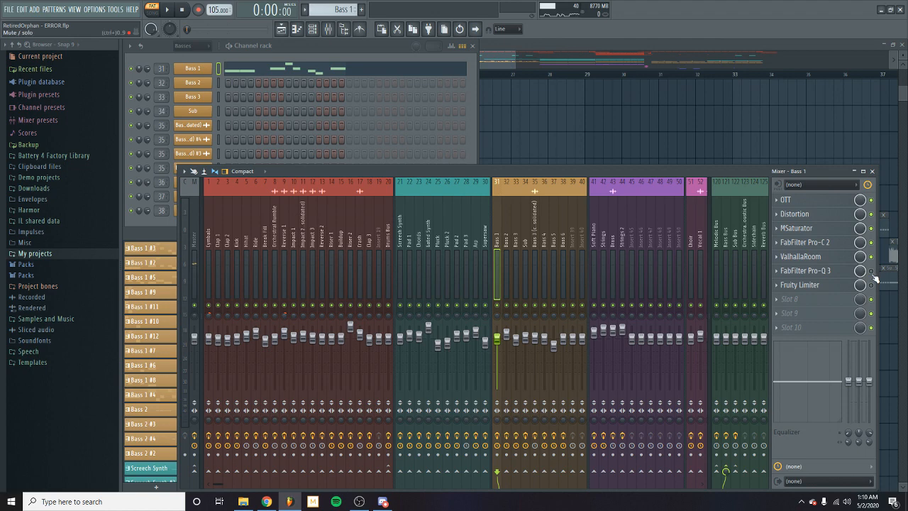
- Re-enable FabFilter Pro-Q 3 on the Bass 1 mixer track and audition Bass 1 while showing its EQ curve
click(809, 272)
key(space)
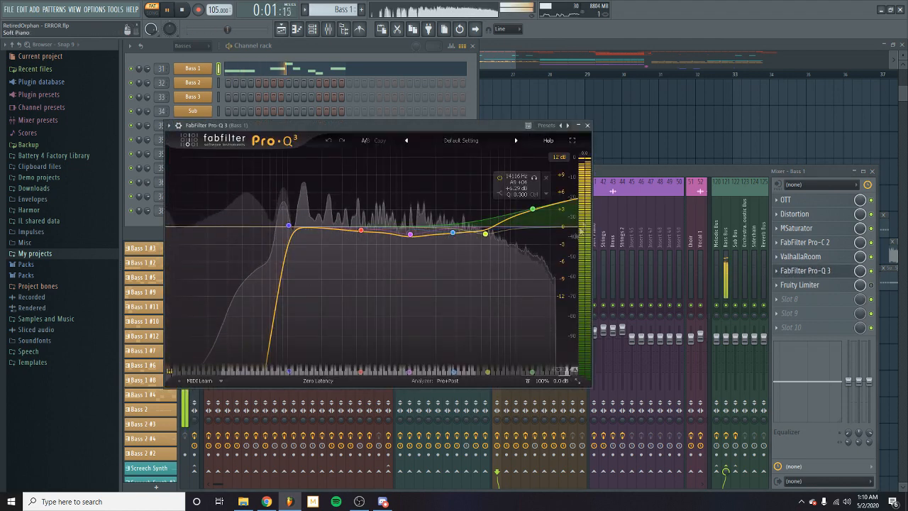
key(space)
click(588, 125)
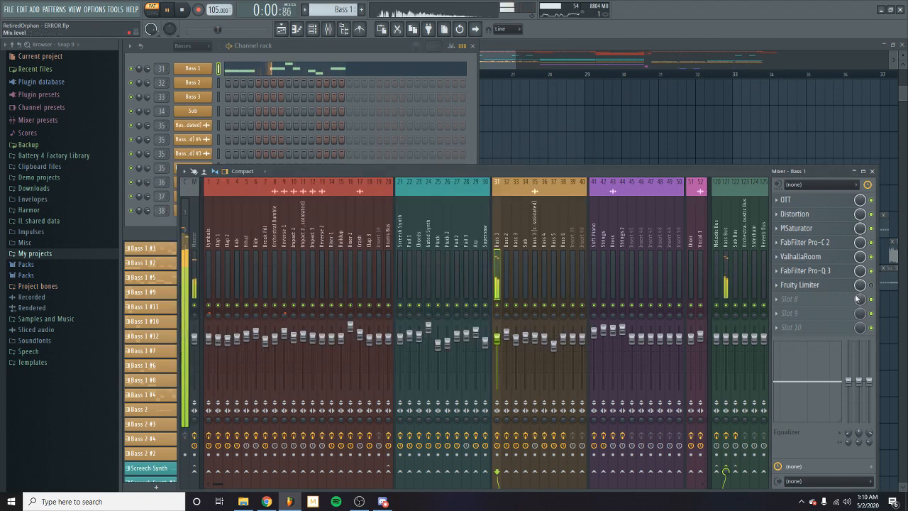
- Re-enable Fruity Limiter on the Bass 1 mixer track, audition the full effects chain, and close the mixer
click(809, 285)
key(space)
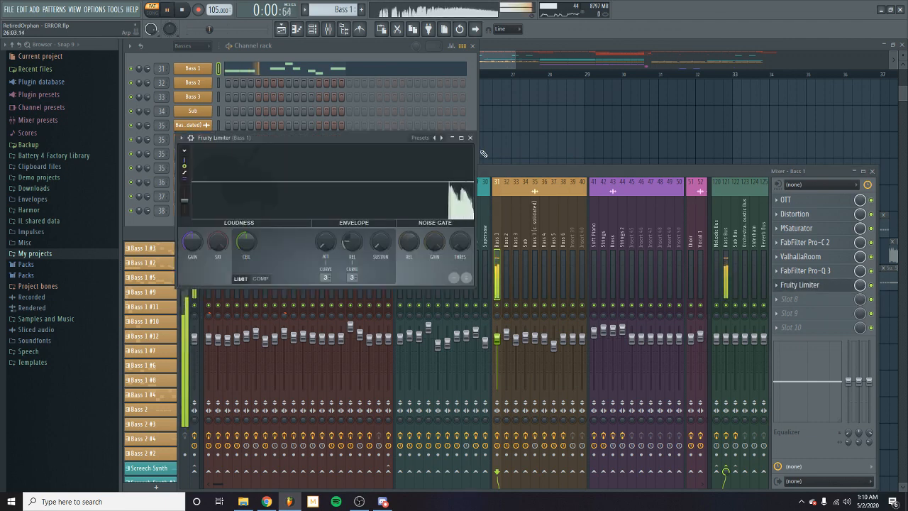
key(space)
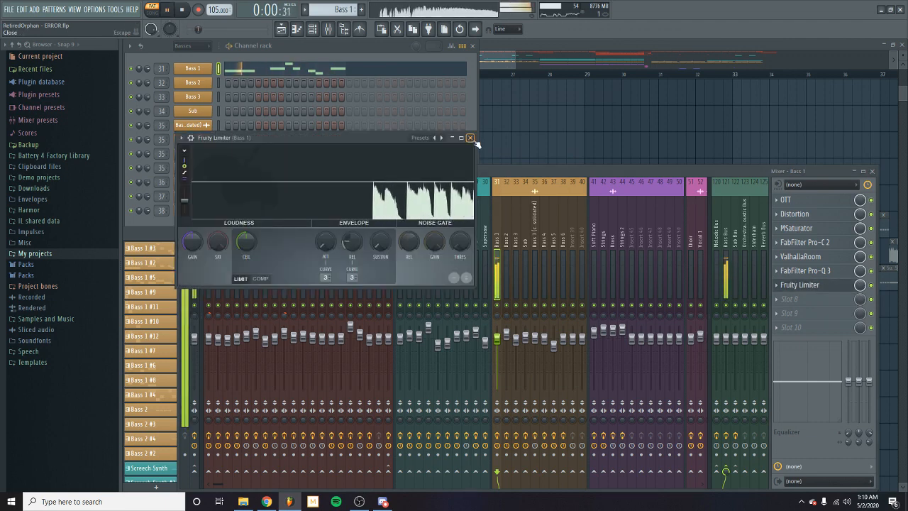
click(470, 138)
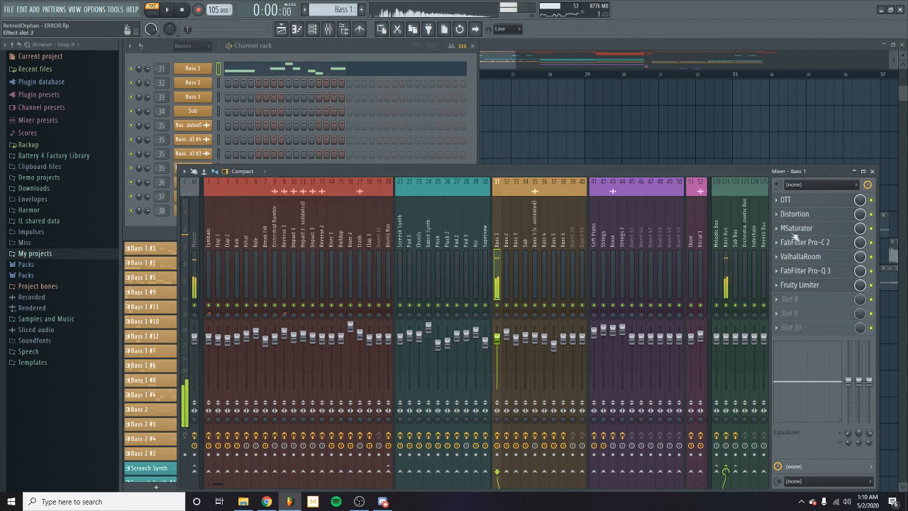
click(872, 171)
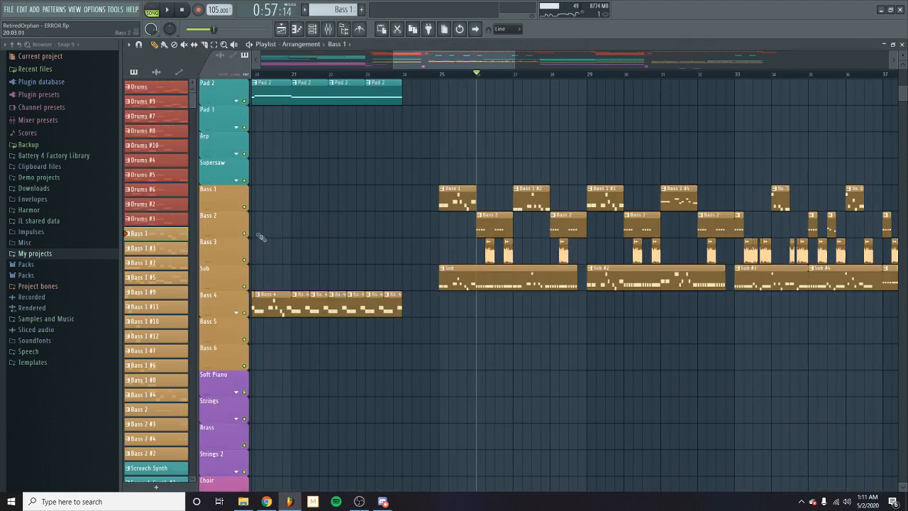
- Solo the Bass 2 playlist track, play it, and open the Bass 2 pattern and its Serum instrument
right_click(246, 233)
key(space)
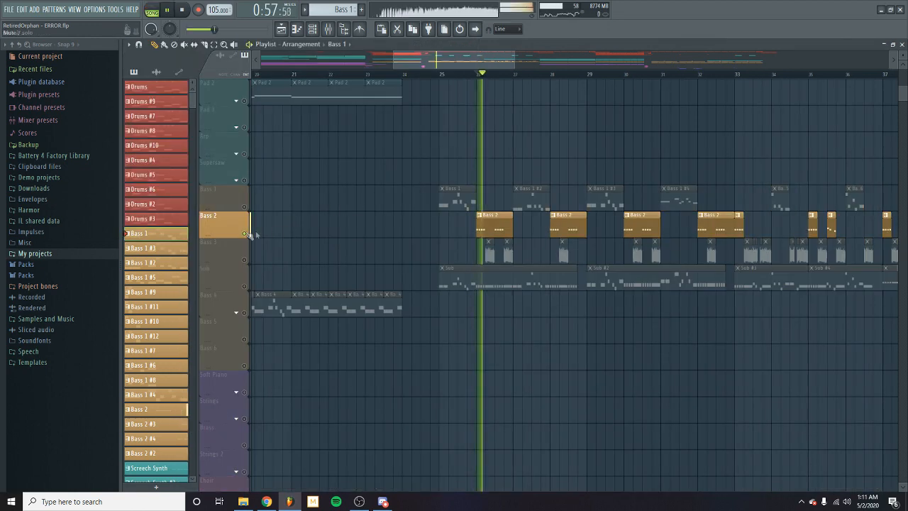
key(space)
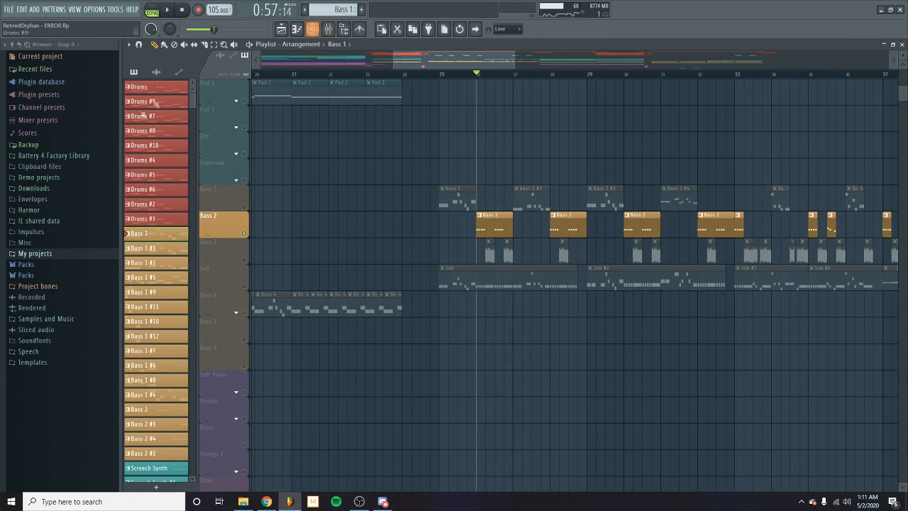
double_click(497, 221)
key(space)
click(719, 206)
click(194, 83)
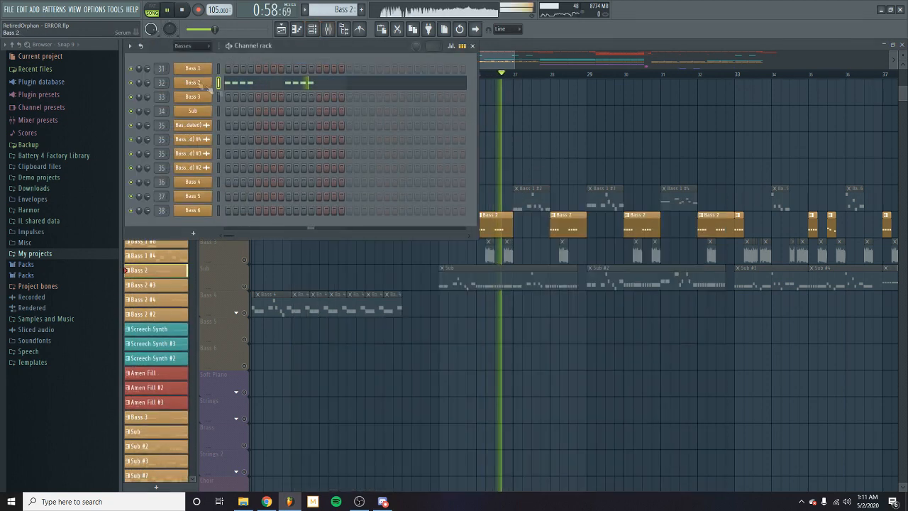
- Examine the Bass 2 mixer effects chain, then close the mixer and play Bass 2 with its Serum patch in view
key(space)
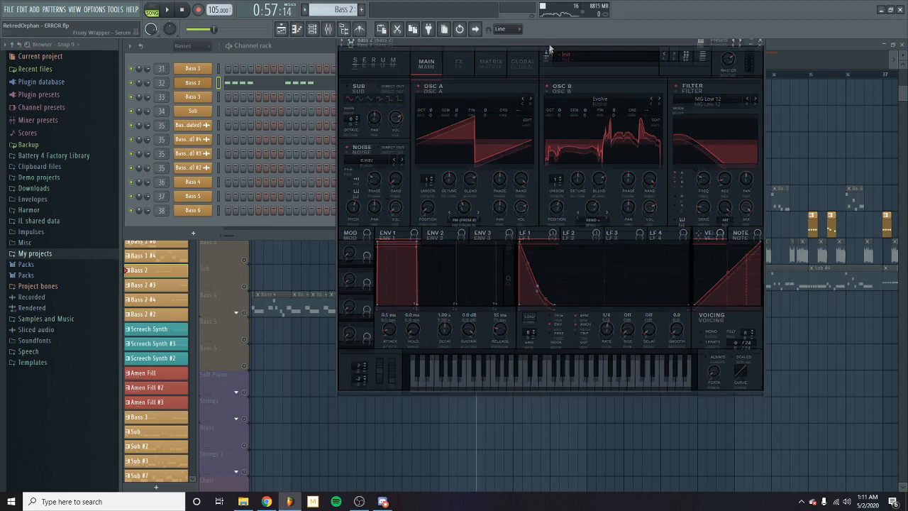
drag(426, 41, 378, 58)
click(341, 28)
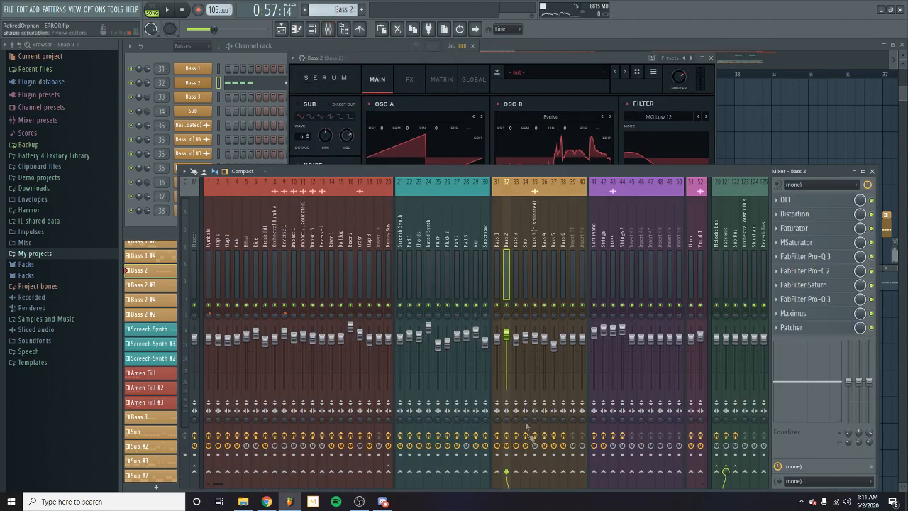
key(space)
click(873, 172)
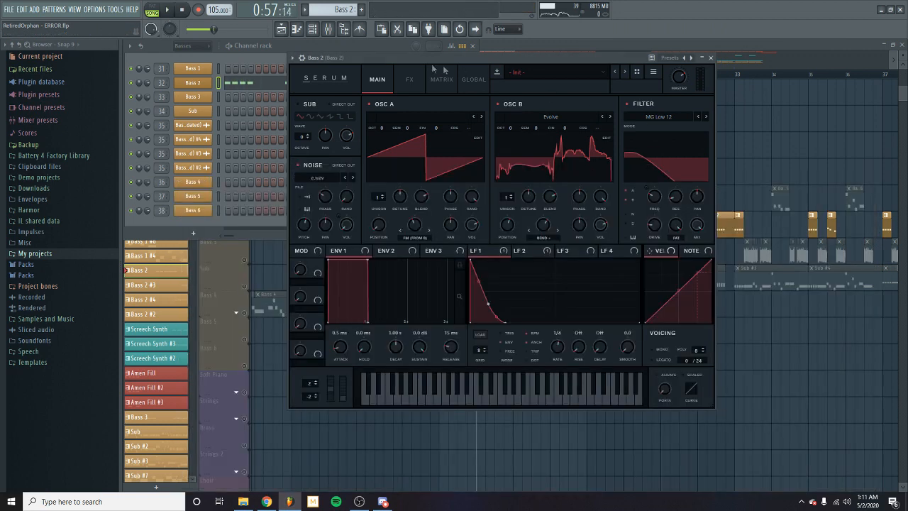
key(space)
drag(556, 57, 542, 68)
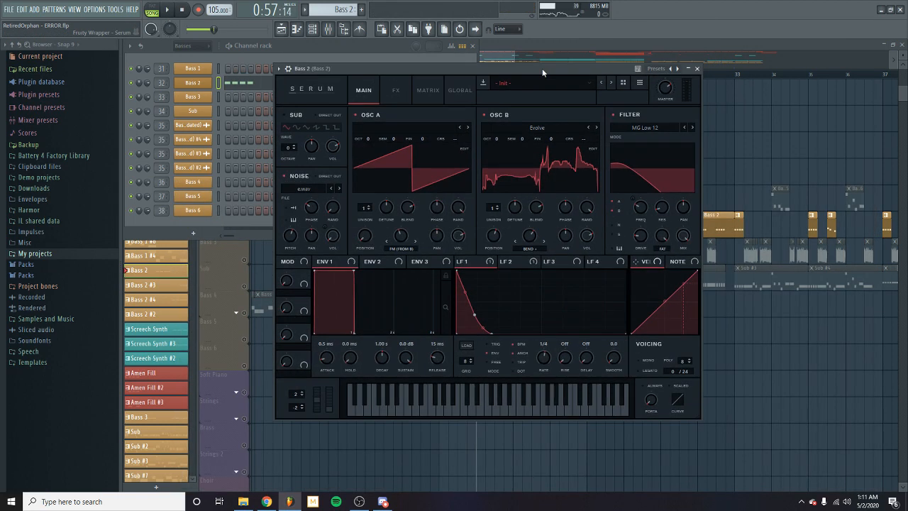
- Bypass Hyper/Dimension, Phaser, Chorus and Distortion in Bass 2's Serum and return to the oscillator view
click(396, 96)
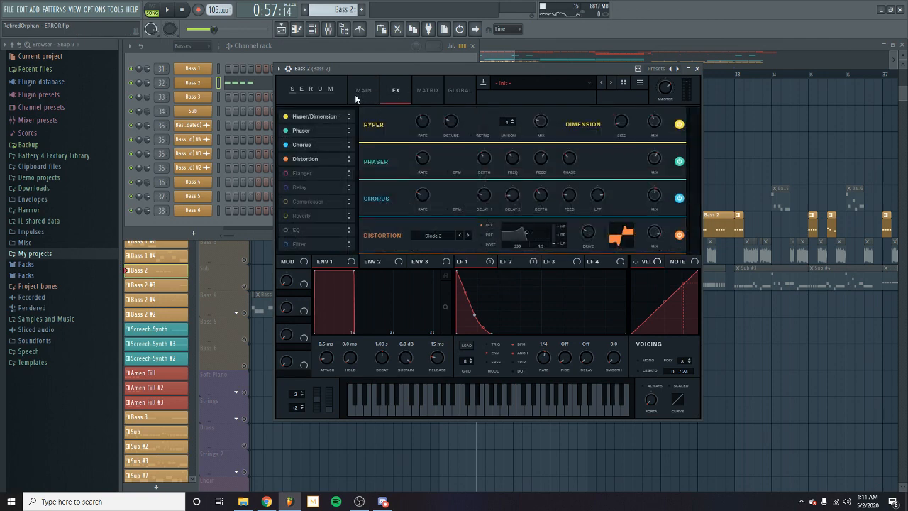
click(680, 124)
click(680, 161)
click(680, 198)
click(680, 237)
click(363, 90)
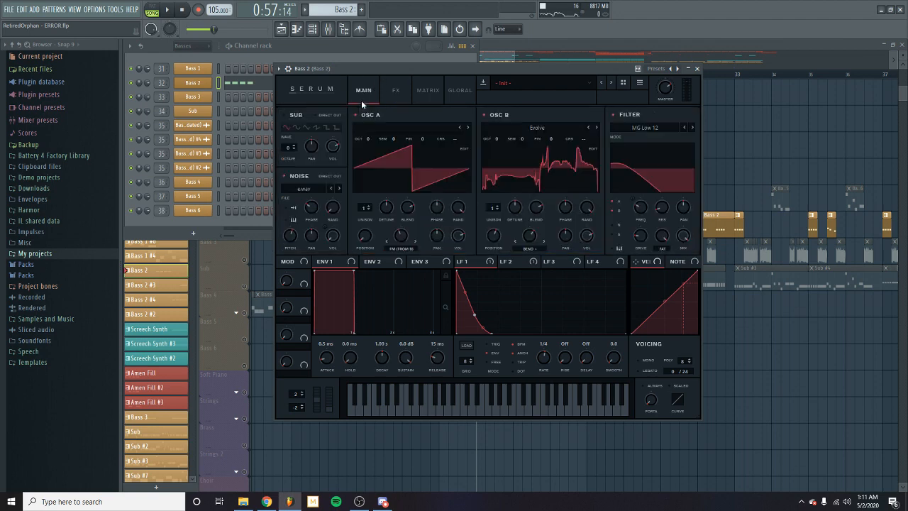
- Audition Bass 2 without its Serum effects while examining the oscillators, filter and LFO 1
key(space)
drag(432, 66, 441, 74)
key(space)
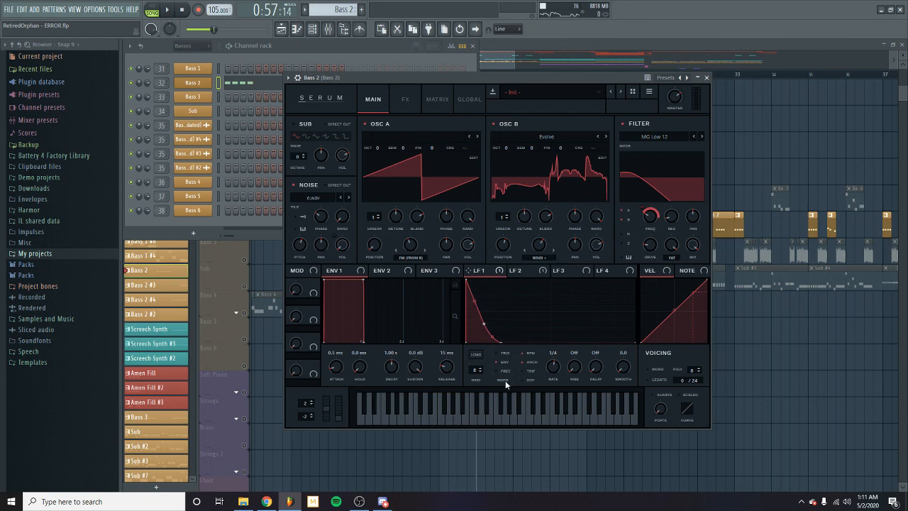
key(space)
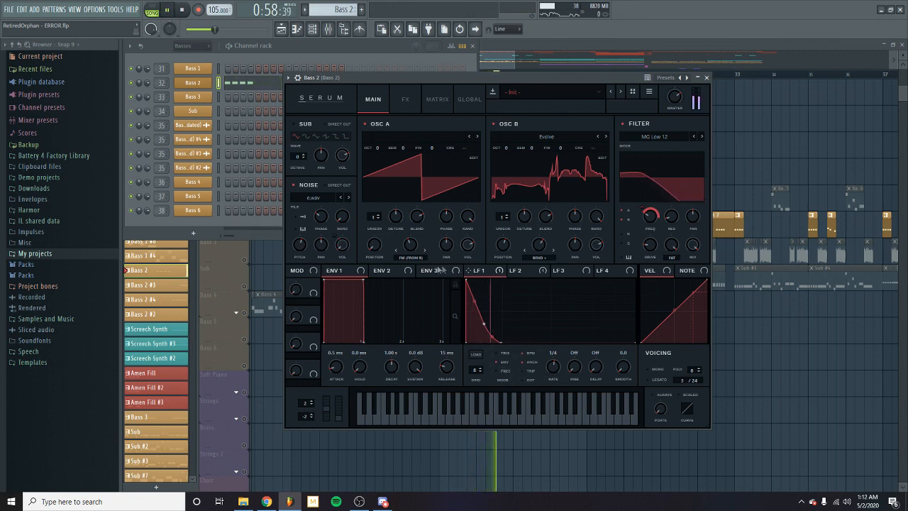
key(space)
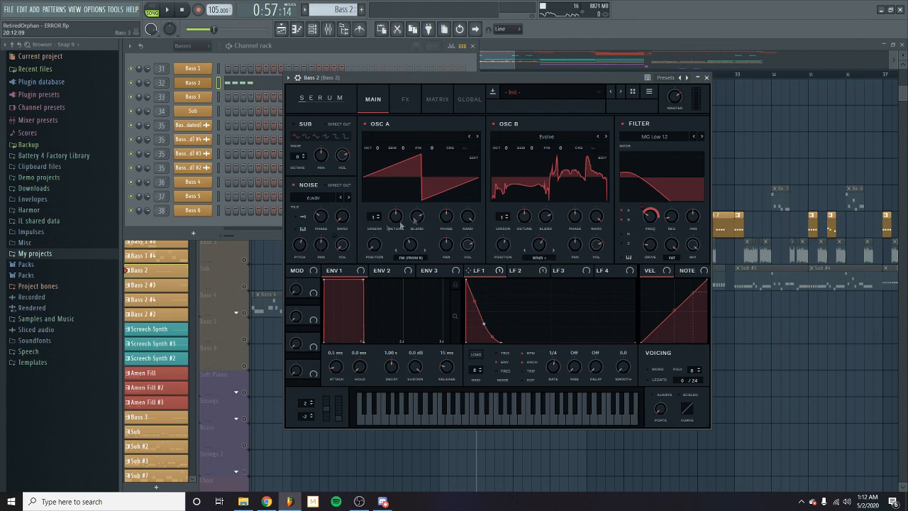
- Examine oscillator B's Evolve wavetable in 3D, return it to the waveform display, and show LFO 2's shape
click(541, 172)
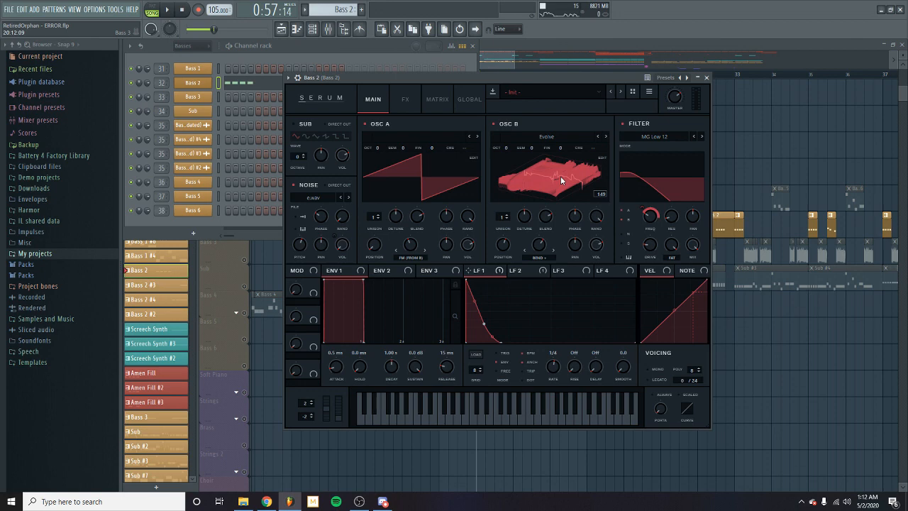
click(561, 176)
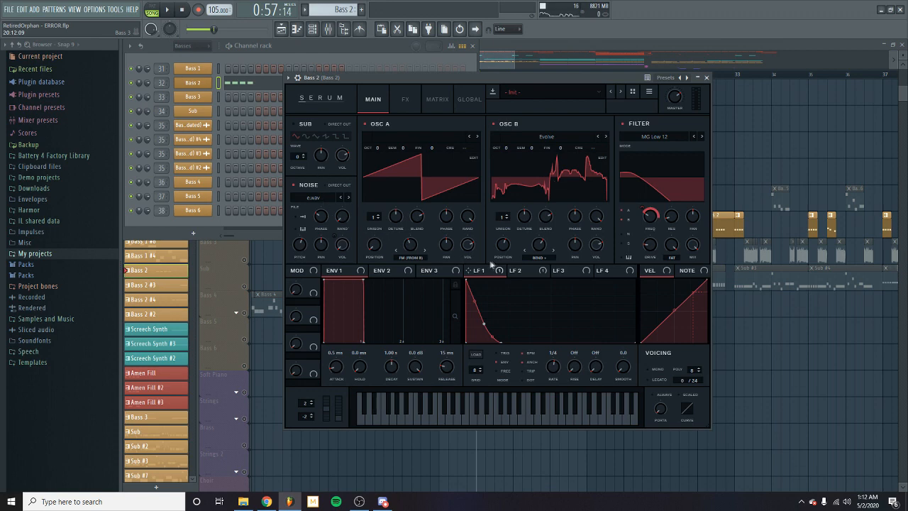
click(521, 272)
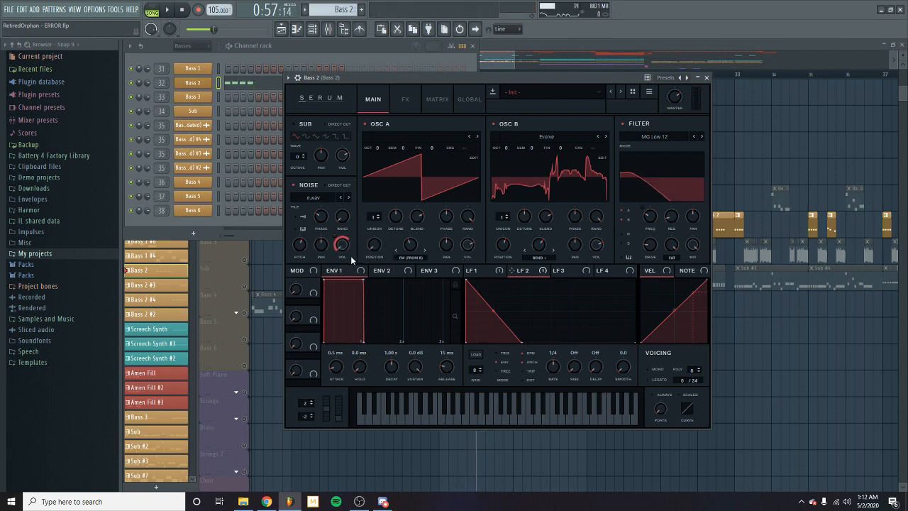
- Re-enable Hyper/Dimension, Phaser and Chorus in Bass 2's Serum effects, auditioning the bass as they are added
click(405, 103)
click(688, 133)
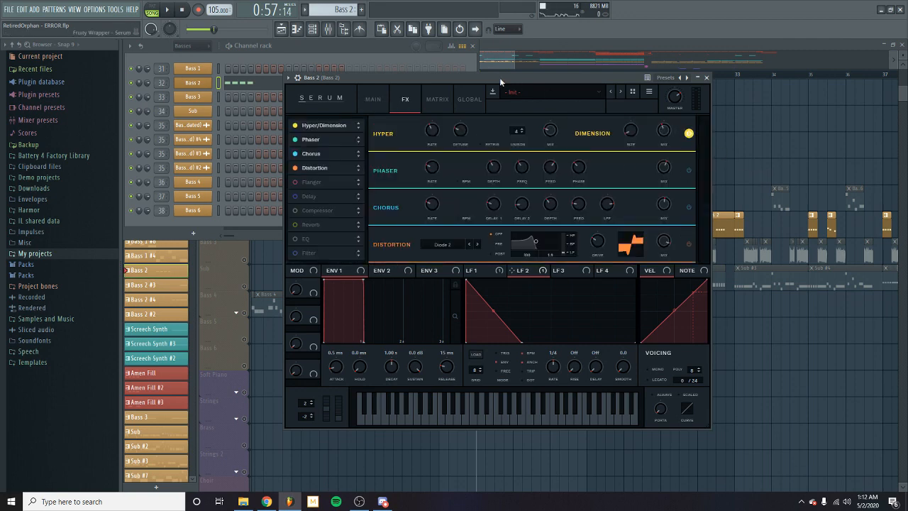
drag(500, 77, 542, 78)
key(space)
click(730, 171)
key(space)
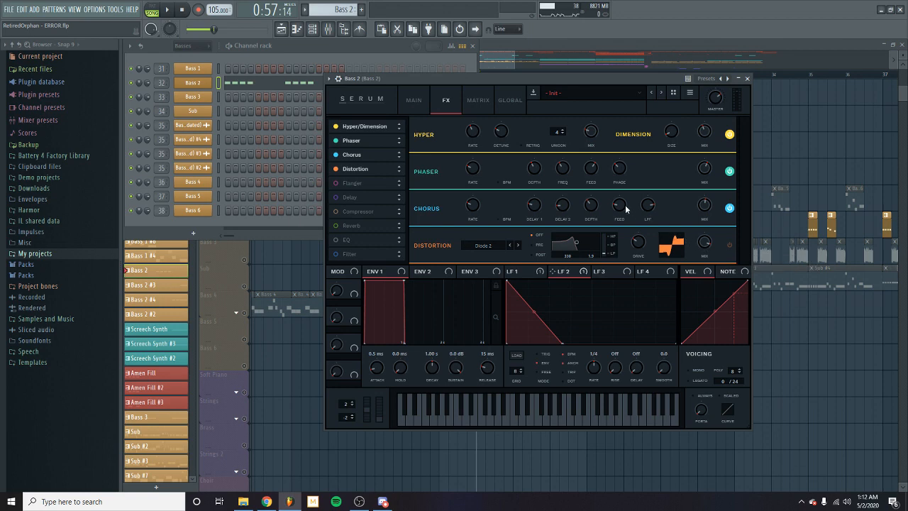
- Re-enable Distortion in Bass 2's Serum, audition the full effects chain, and close the instrument
click(729, 245)
key(space)
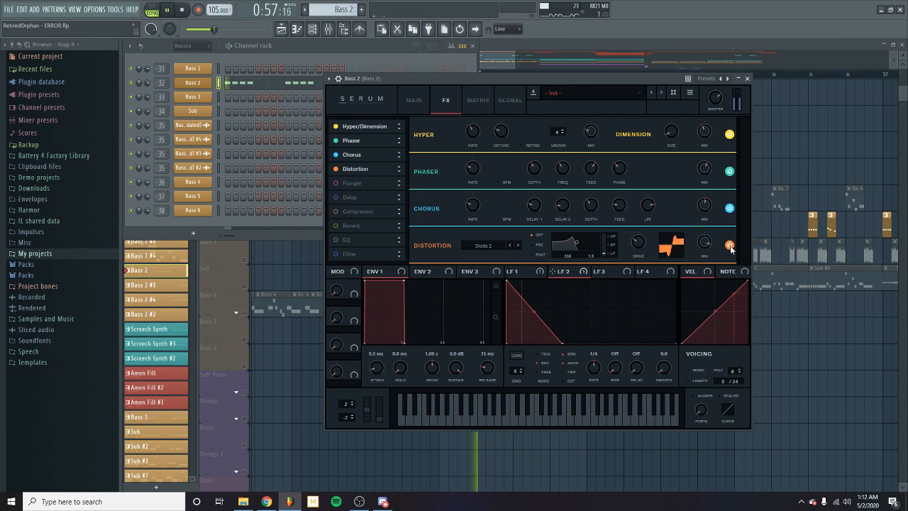
key(space)
click(747, 78)
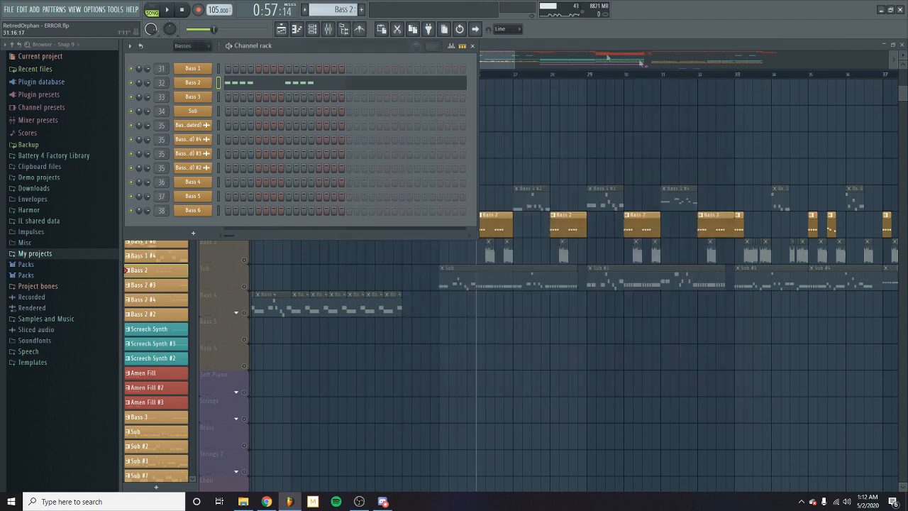
- Bypass every Bass 2 mixer effect except OTT, play the bass, and inspect the OTT settings
click(328, 28)
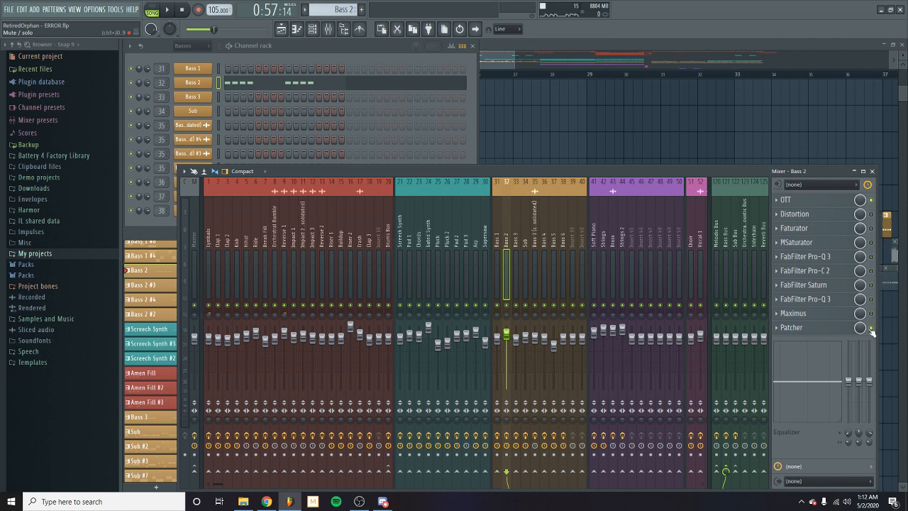
key(space)
drag(595, 169, 589, 169)
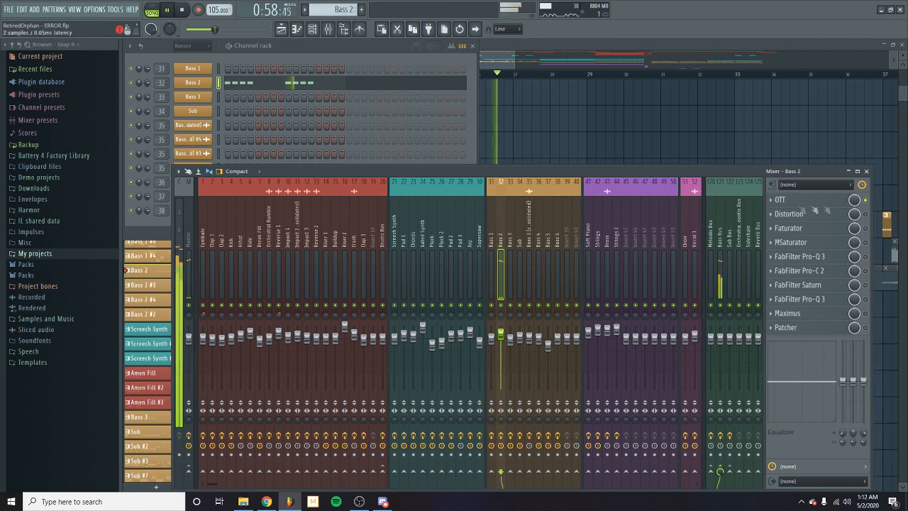
key(space)
click(795, 202)
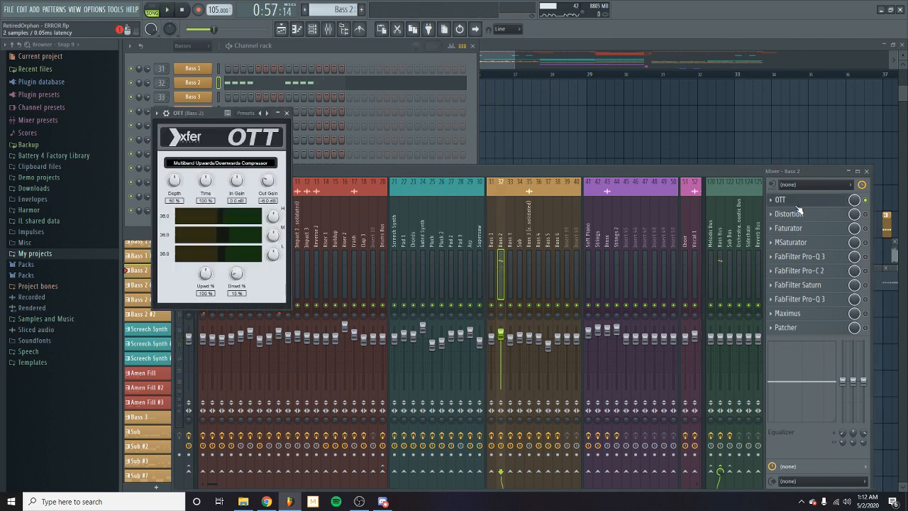
click(809, 200)
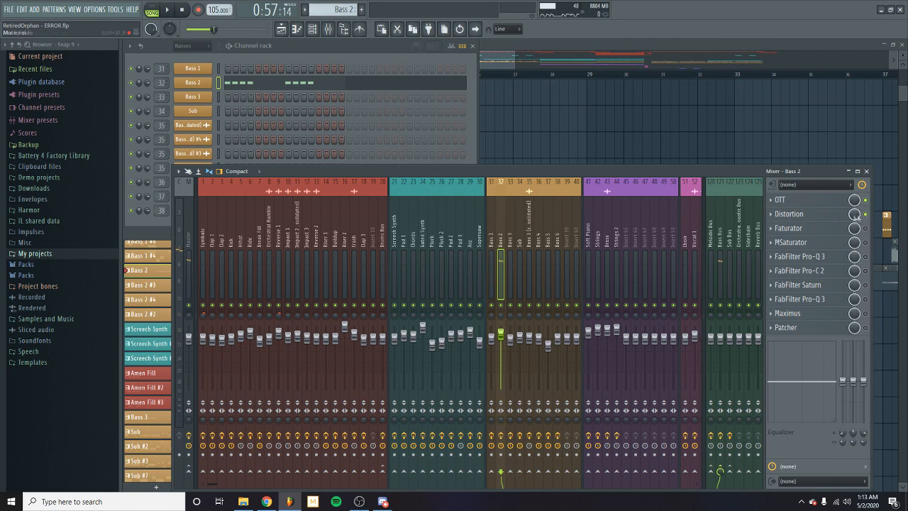
- Re-enable the Distortion effect on Bass 2's mixer track, audition it with its Overdrive settings in view, and close it
click(790, 214)
key(space)
drag(250, 146, 436, 156)
key(space)
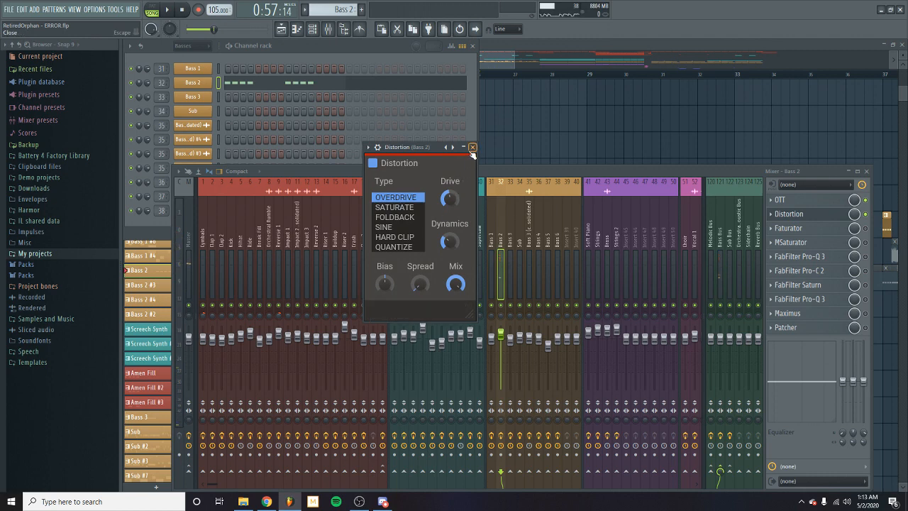
click(473, 148)
- Re-enable Faturator on Bass 2's mixer track and audition the bass with its settings in view
click(802, 228)
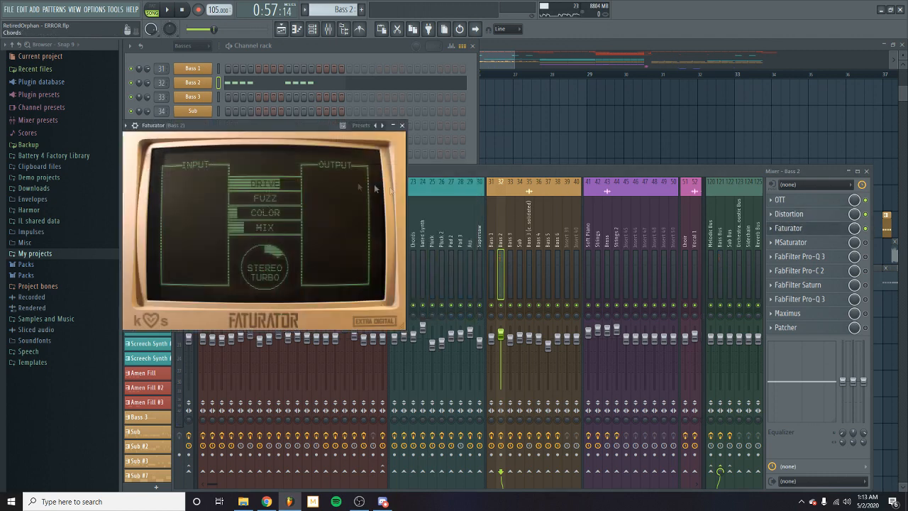
key(space)
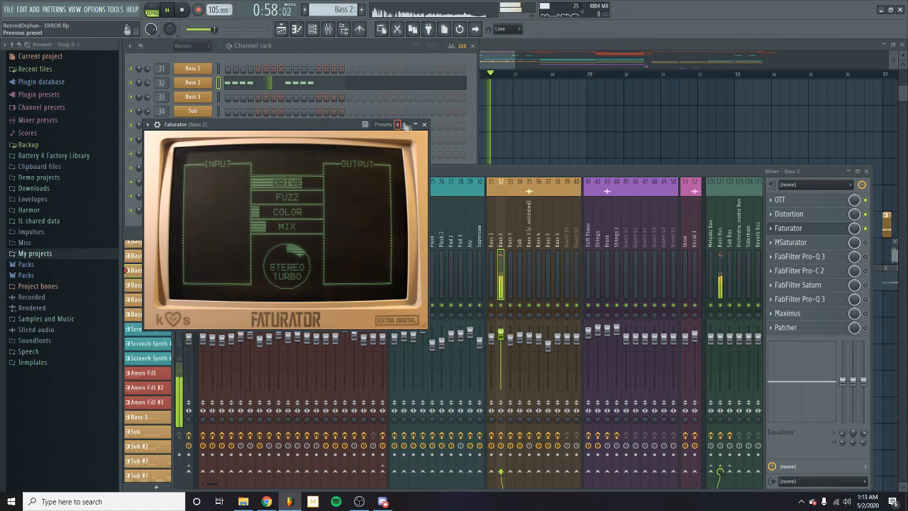
- Close the Faturator window, and open MSaturator on the Bass 2 mixer track to audition the bass through it
click(402, 125)
key(space)
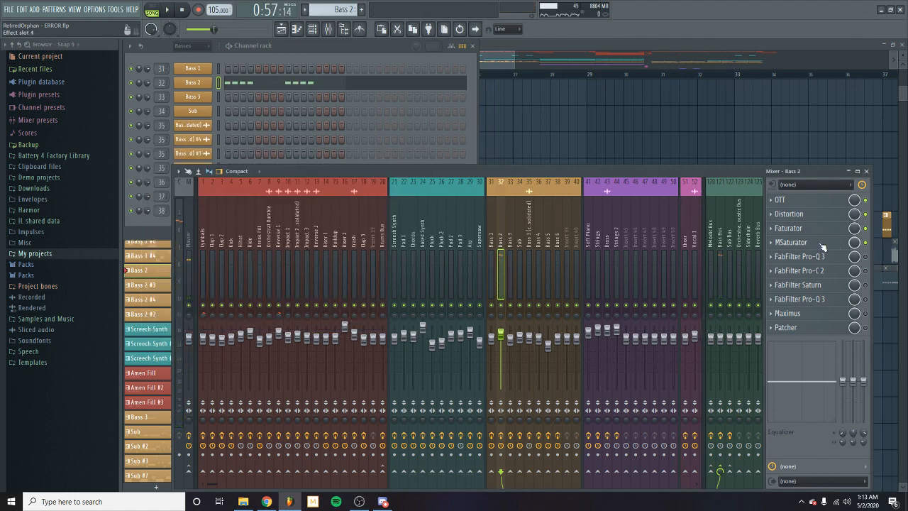
click(791, 242)
drag(409, 152, 483, 154)
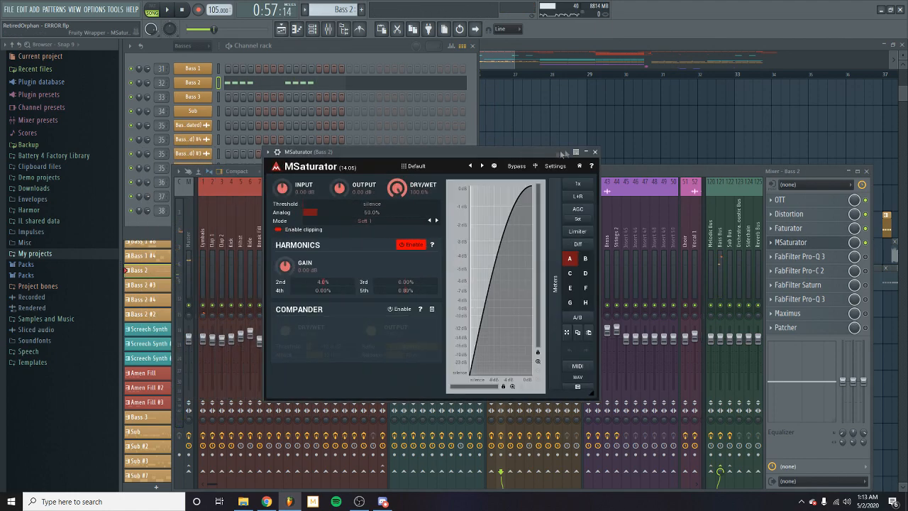
key(space)
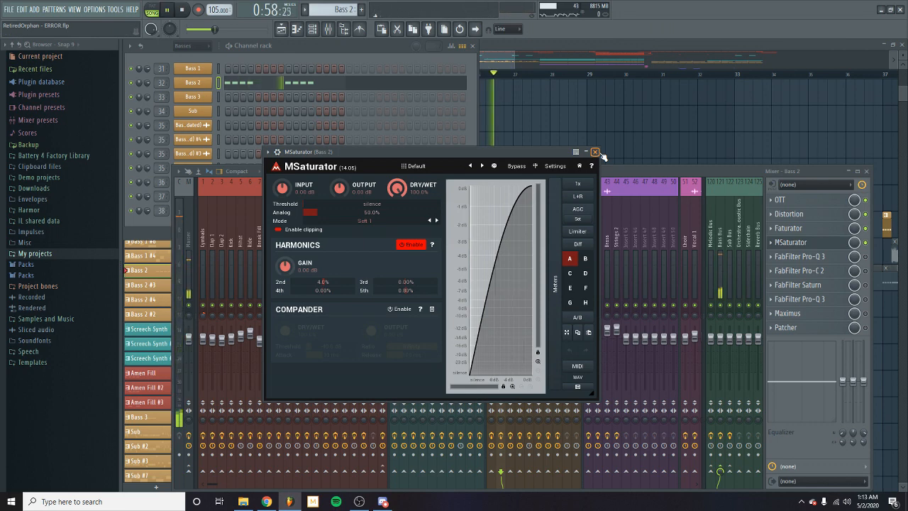
key(space)
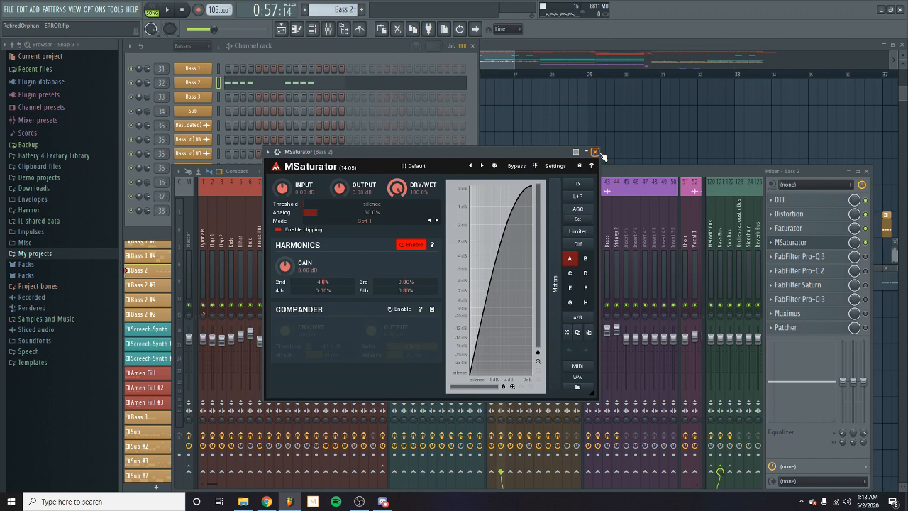
click(596, 152)
- Review the first Pro-Q 3 curve on Bass 2, and enable and audition the FabFilter Pro-C 2 compressor
click(800, 256)
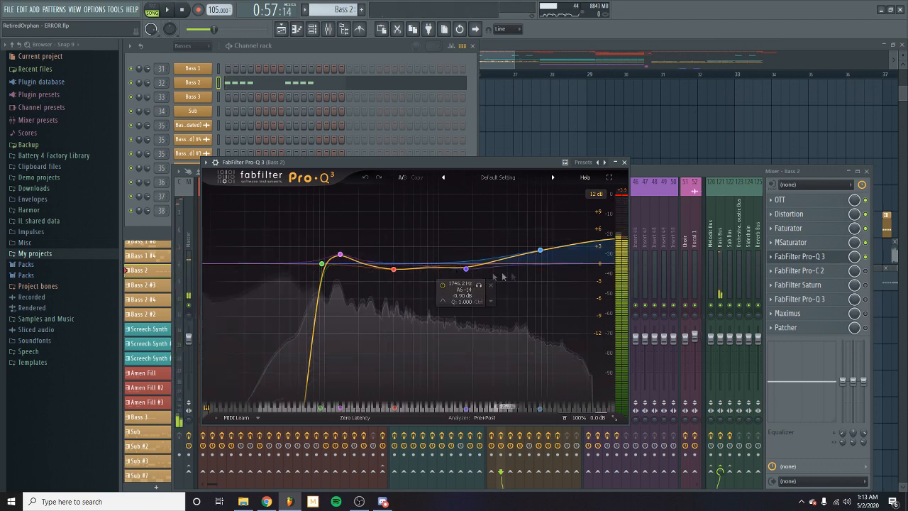
click(625, 163)
click(866, 271)
click(835, 275)
key(space)
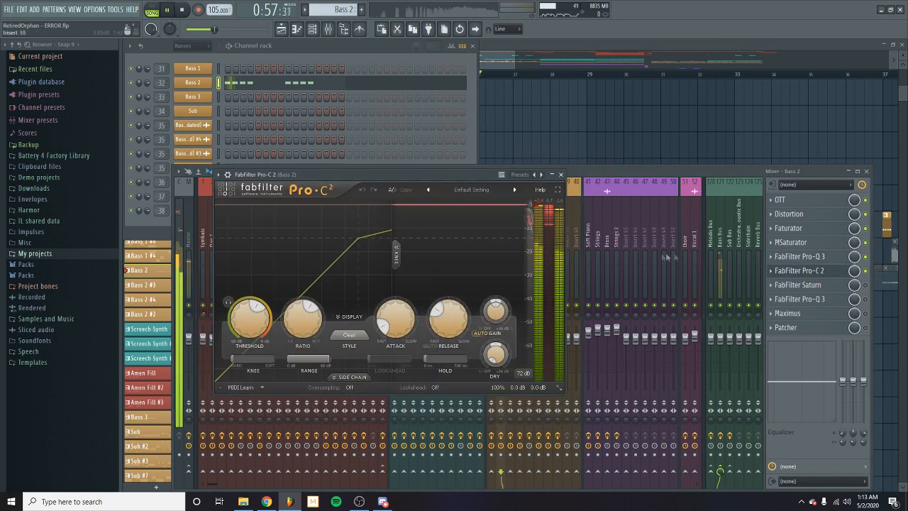
click(561, 175)
- Open FabFilter Saturn on Bass 2 and audition its low Warm Tape band
click(835, 287)
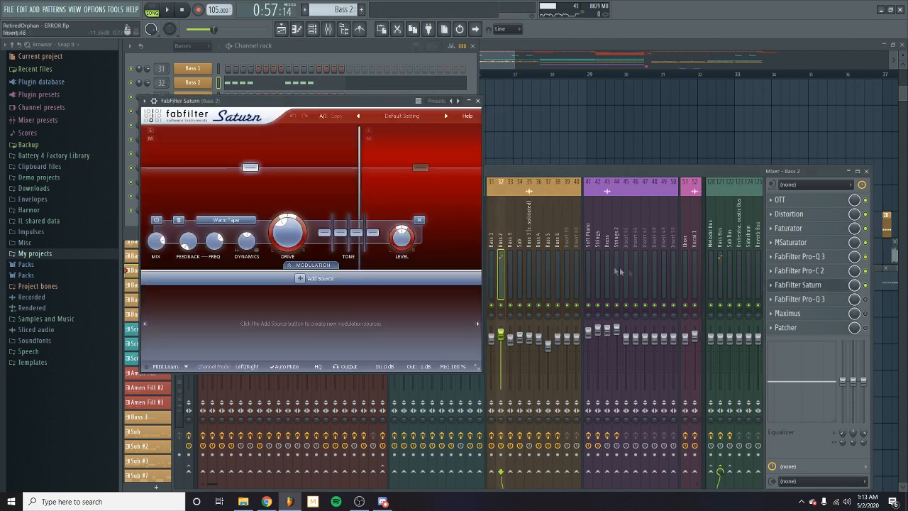
key(space)
key(space)
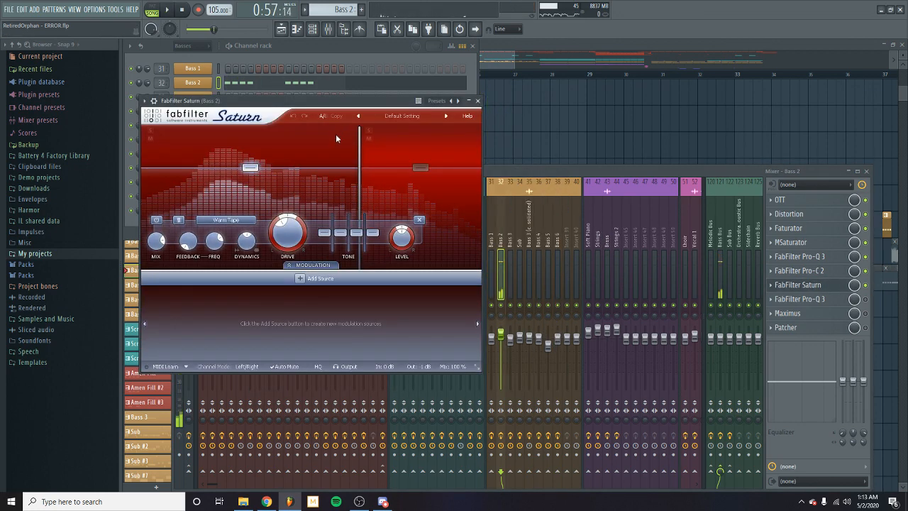
key(space)
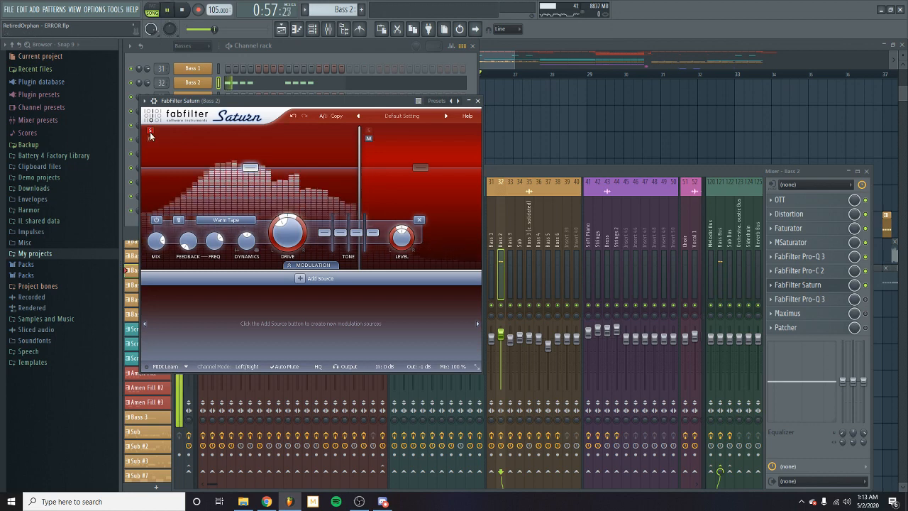
key(space)
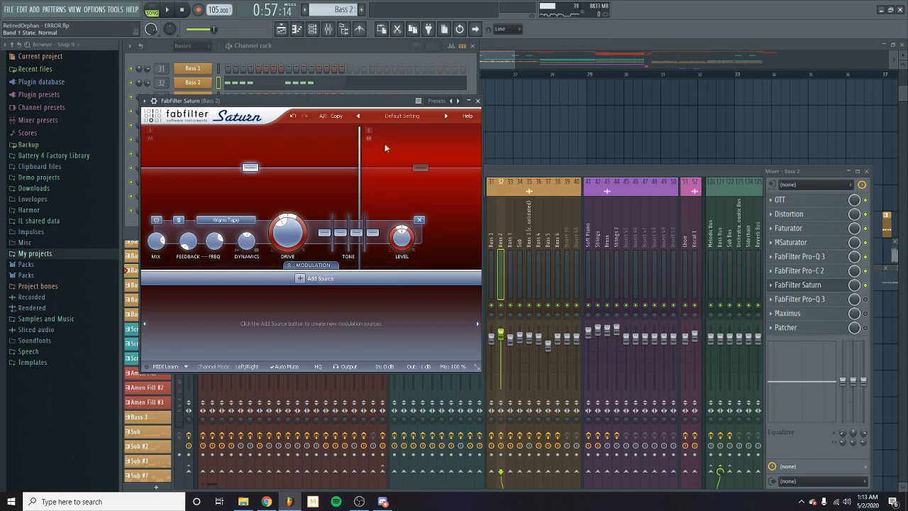
- Solo and audition Saturn's high Gentle Saturation band, unsolo it to hear both bands, and close the plugin
click(386, 147)
key(space)
key(space)
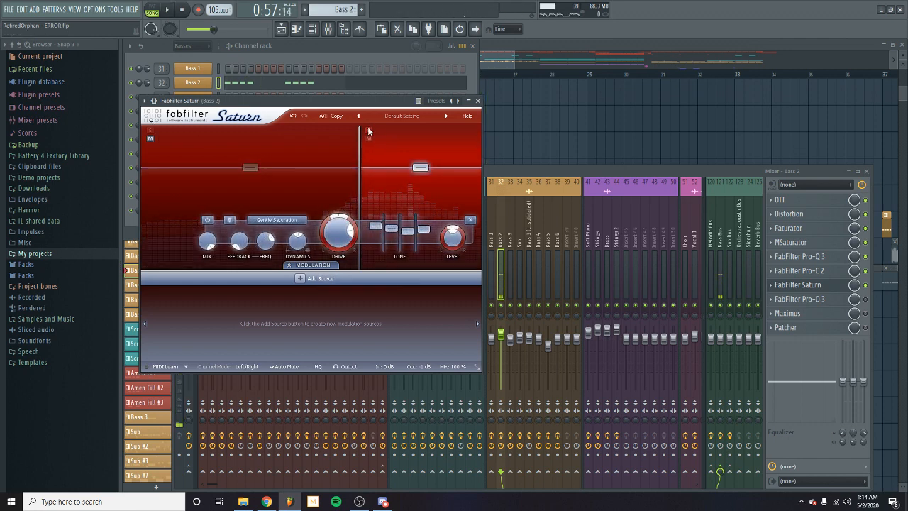
click(368, 130)
key(space)
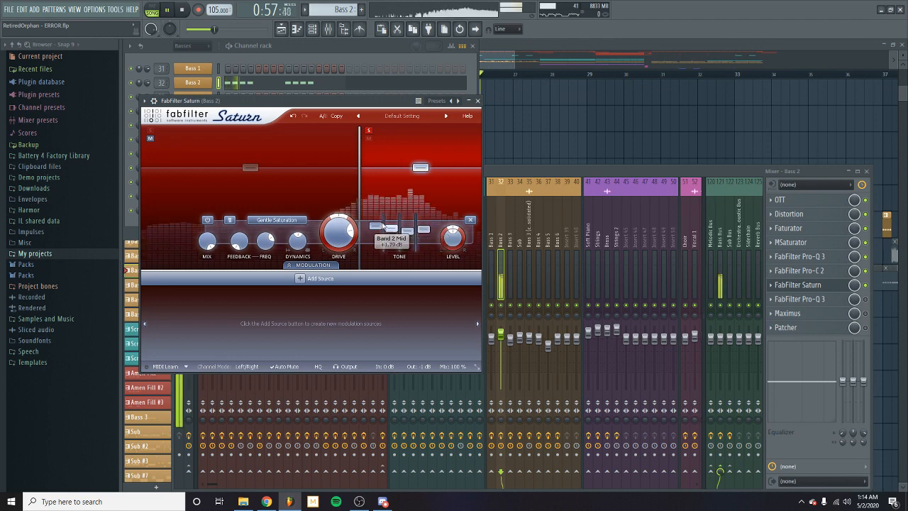
click(369, 131)
key(space)
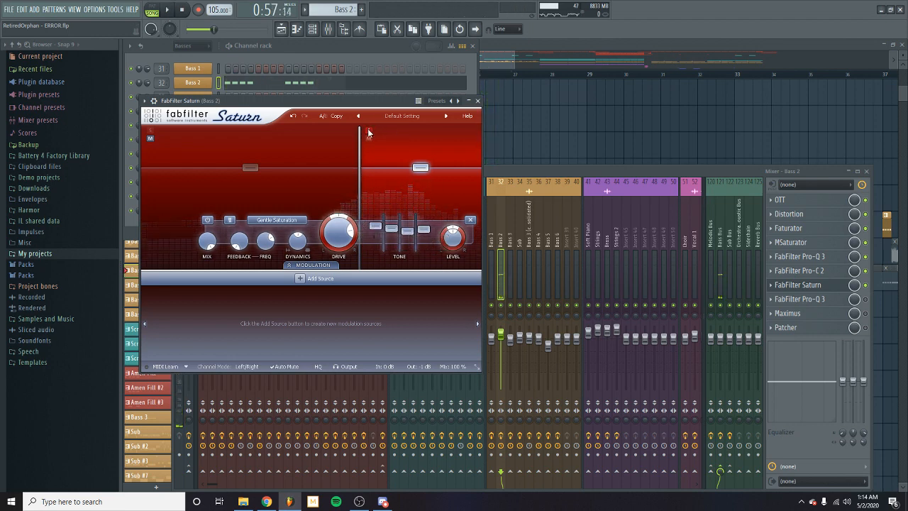
key(space)
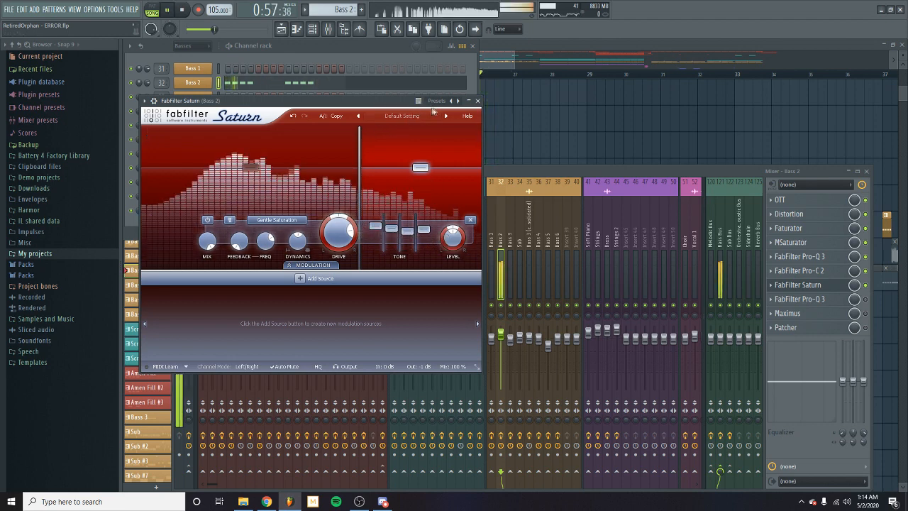
click(478, 101)
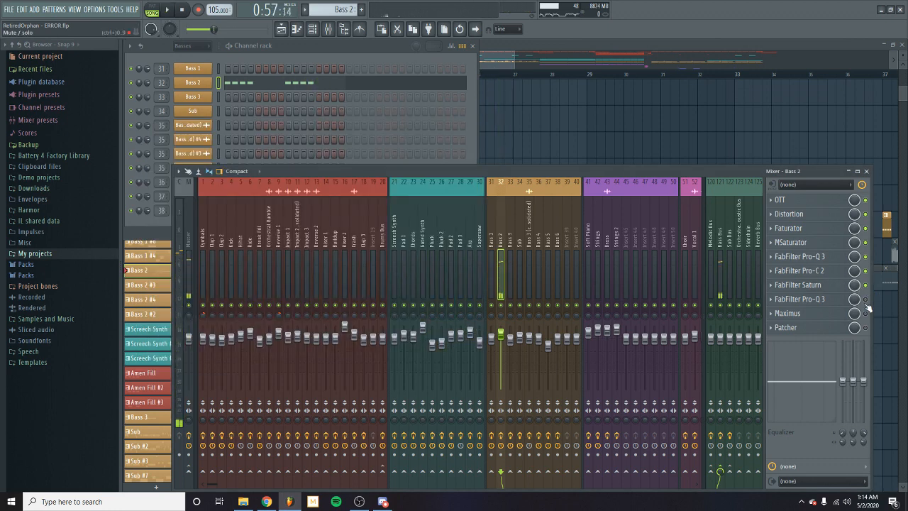
- Open the second Pro-Q 3 on Bass 2, inspect its high-frequency notches and shelf during playback, and close it
click(827, 299)
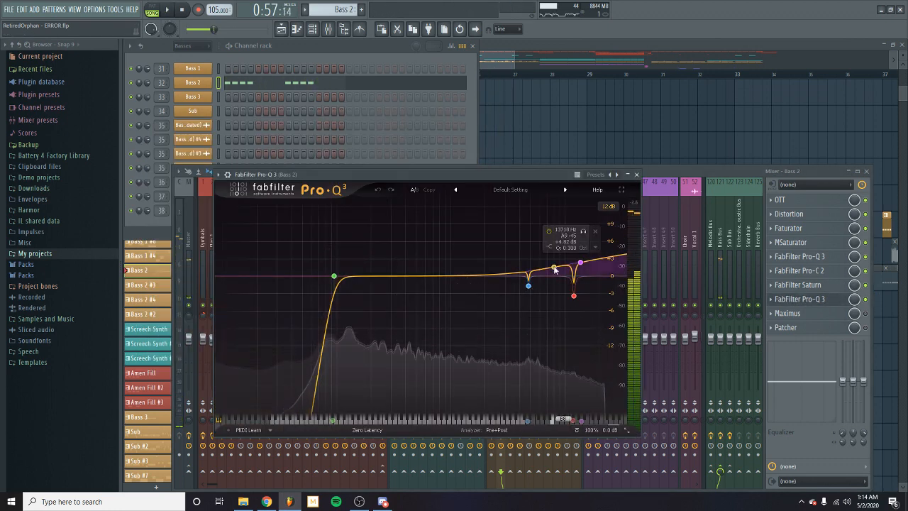
key(space)
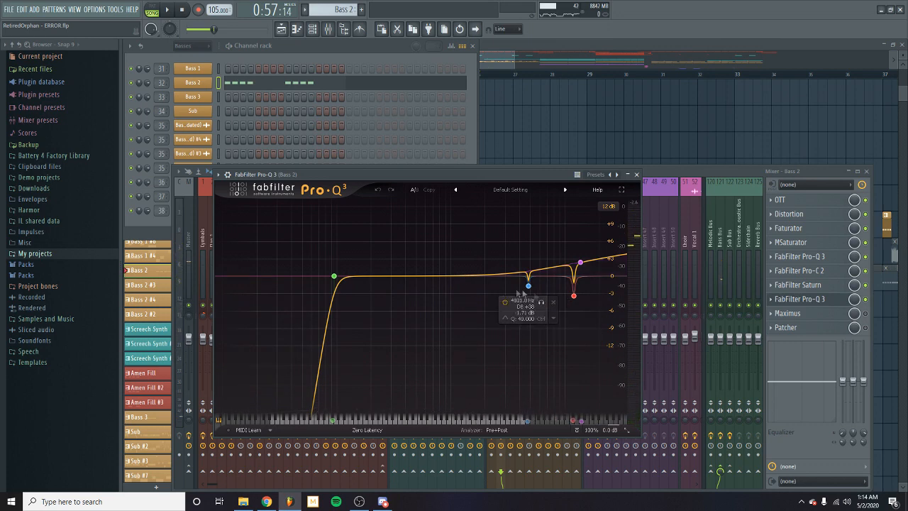
click(636, 174)
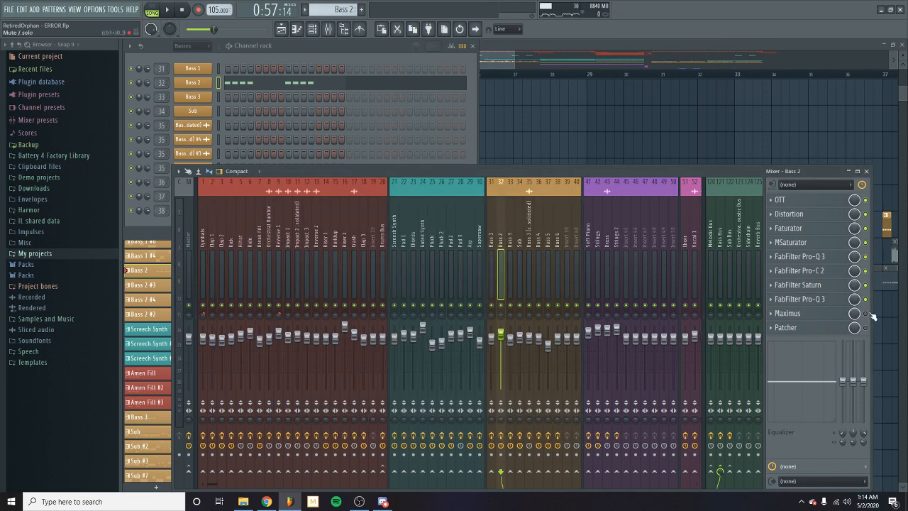
- Open Maximus on Bass 2, audition it, and view the compression curves of its high and mid bands
click(845, 312)
key(space)
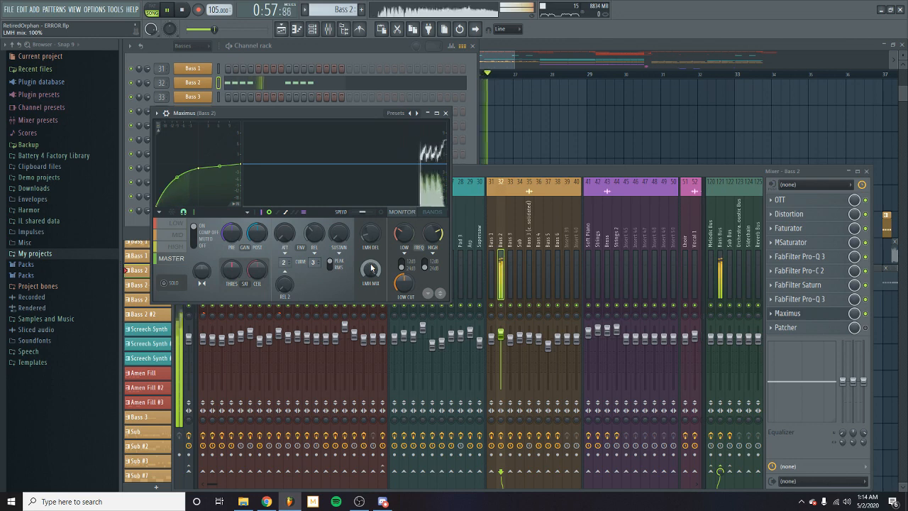
key(space)
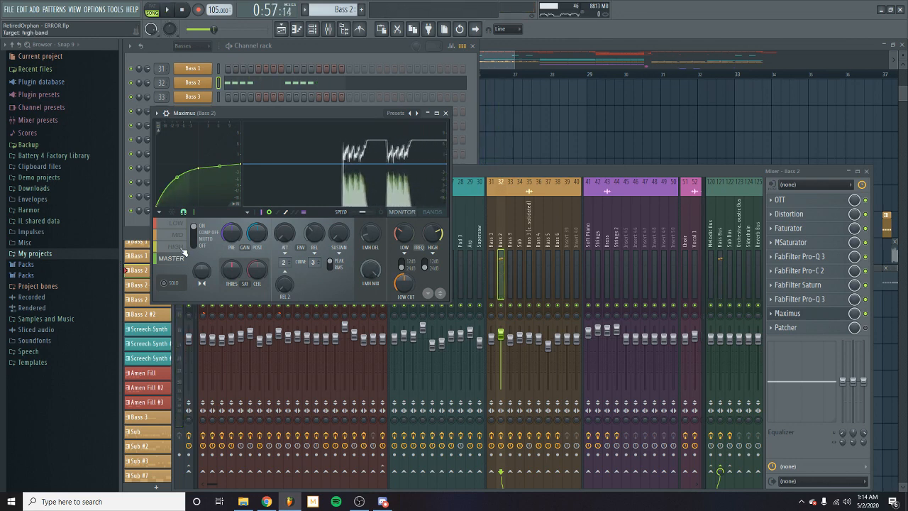
click(183, 250)
click(179, 236)
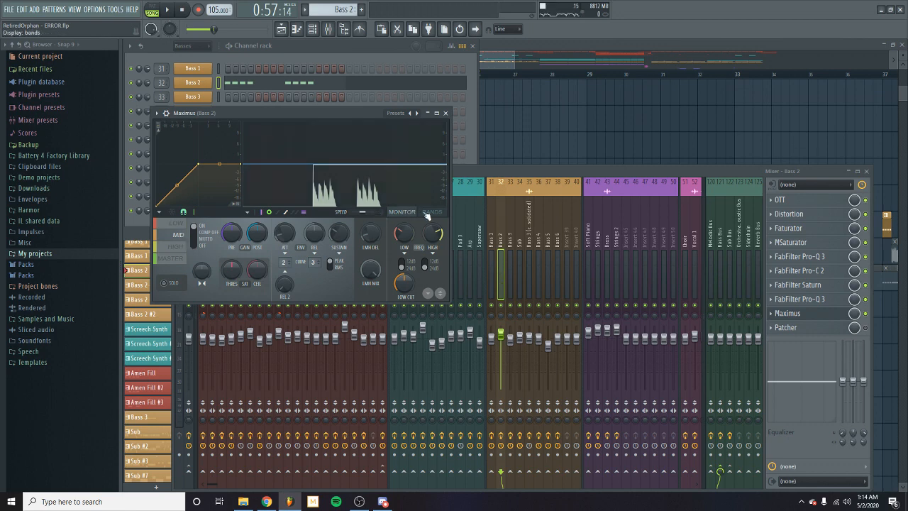
- Check Maximus's frequency band split, and compare its low, high and master curves in the monitor display before closing it
click(430, 212)
click(177, 224)
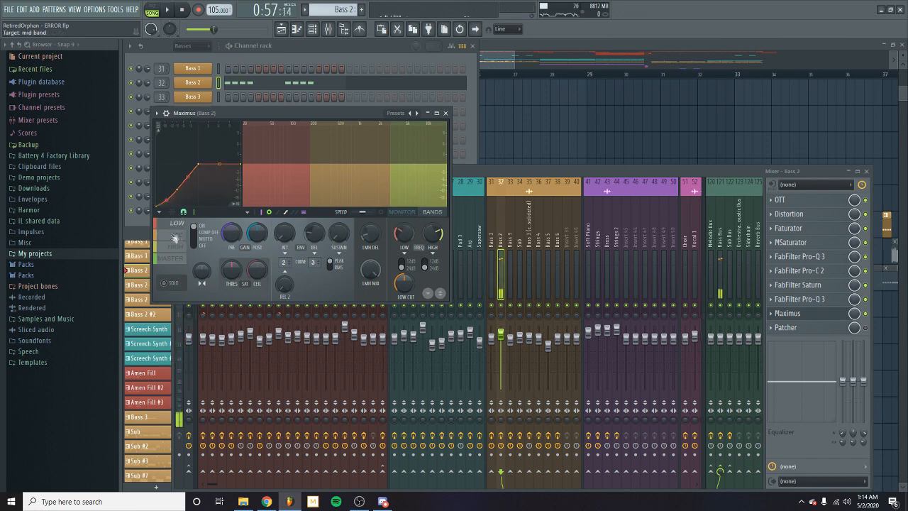
click(411, 212)
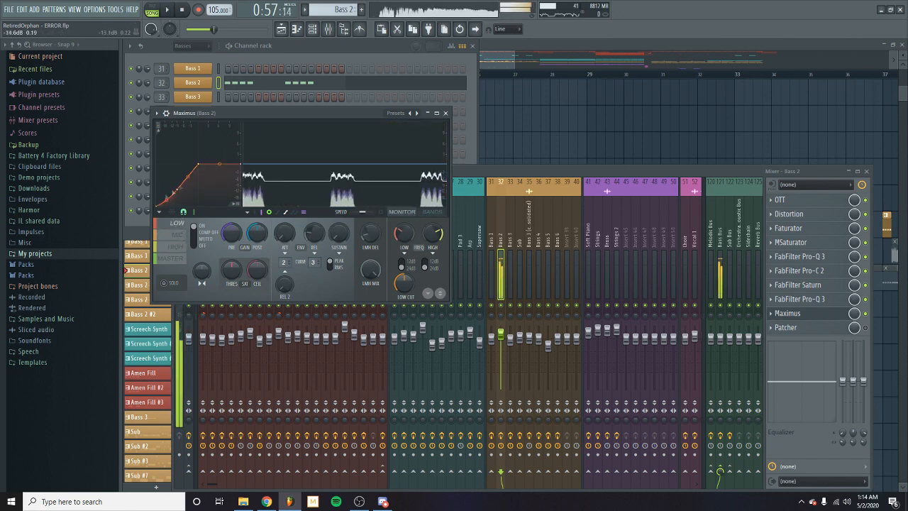
click(171, 247)
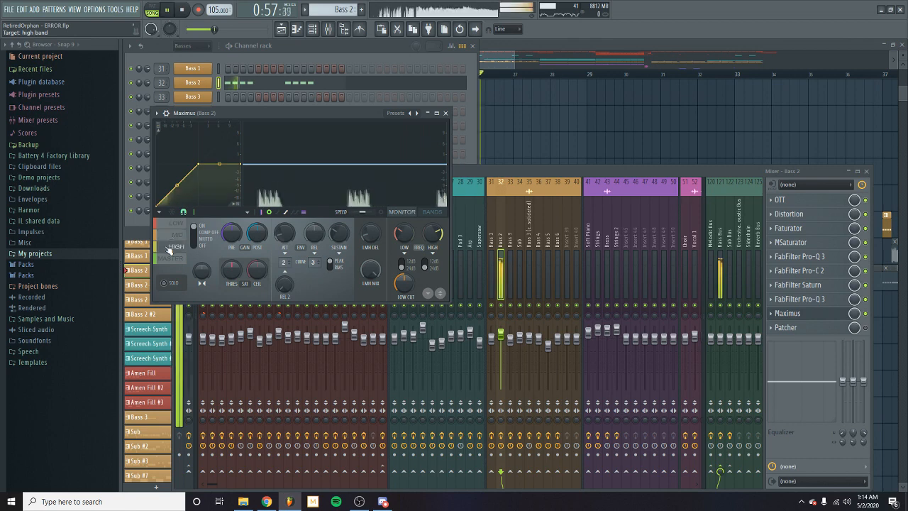
click(171, 258)
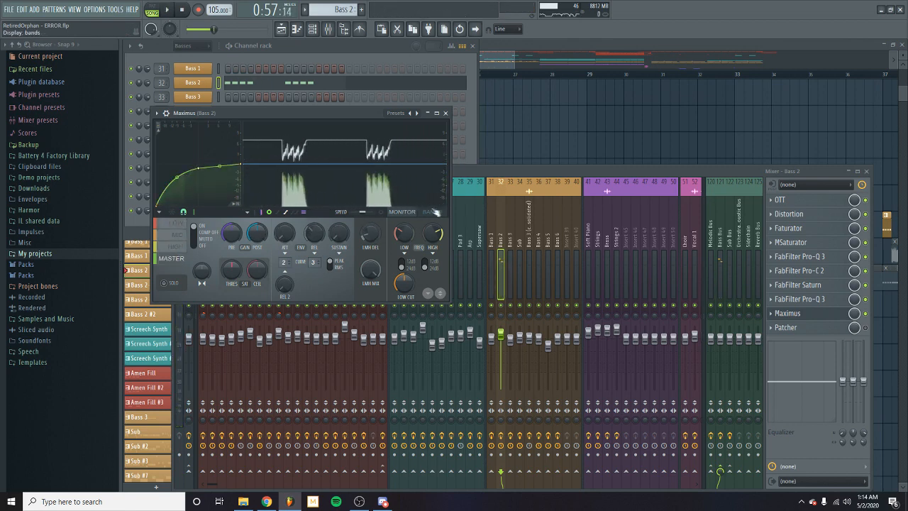
click(445, 113)
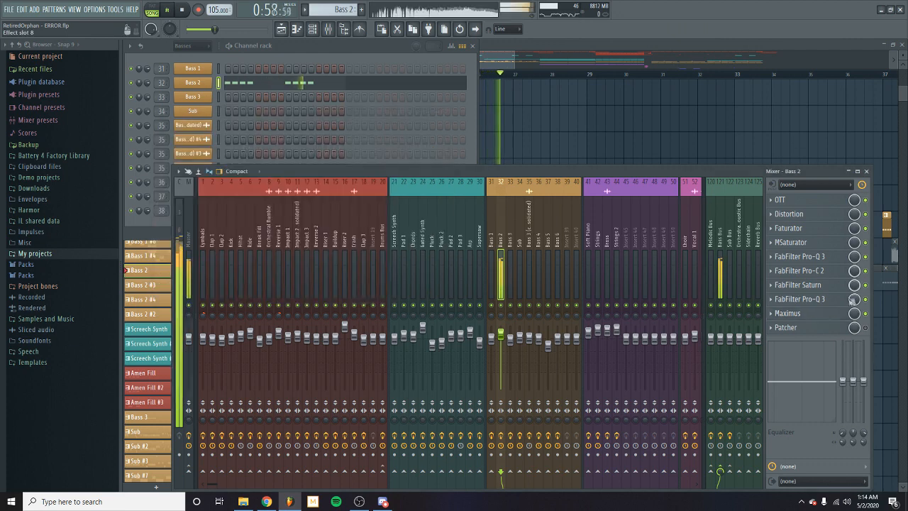
- Open Patcher on Bass 2 and audition the bass while inspecting the Pro-Q 3 curve inside it
key(space)
click(786, 327)
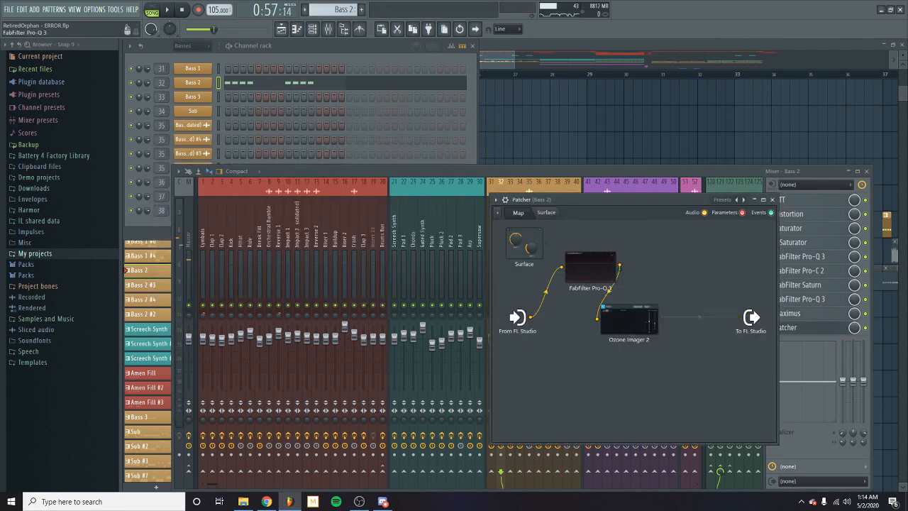
double_click(584, 271)
key(space)
key(space)
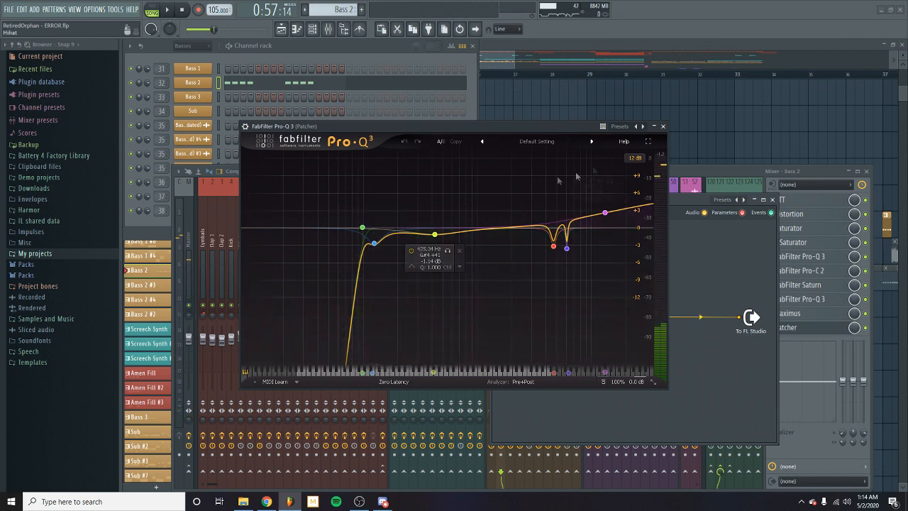
click(663, 126)
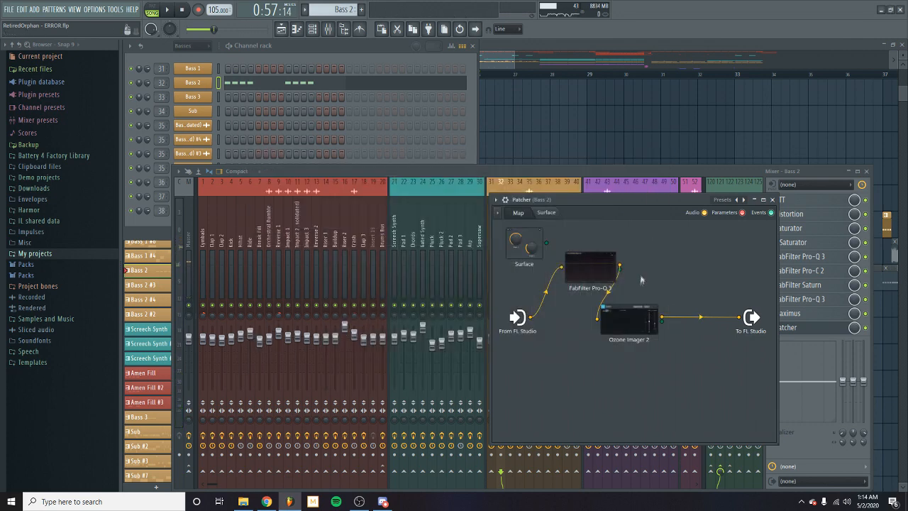
- Open Ozone Imager 2 inside Patcher, audition its stereo width setting, and close the mixer
double_click(644, 321)
key(space)
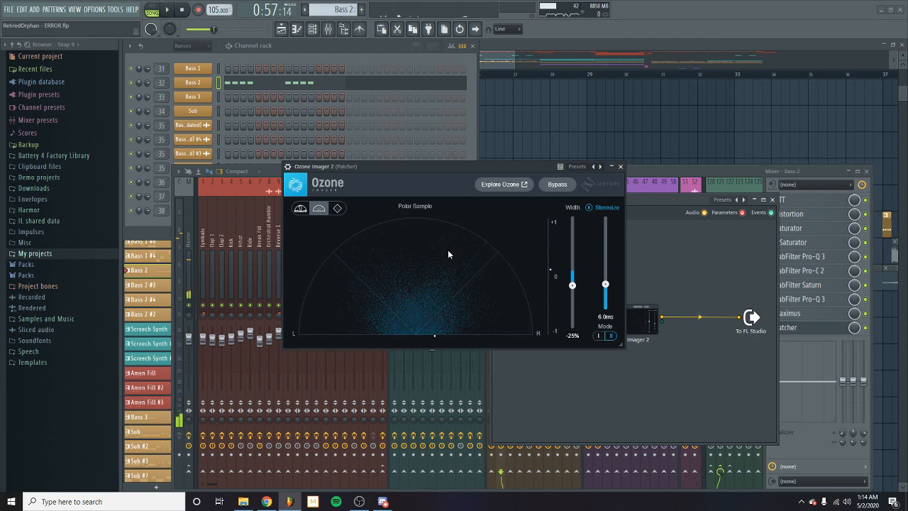
click(867, 171)
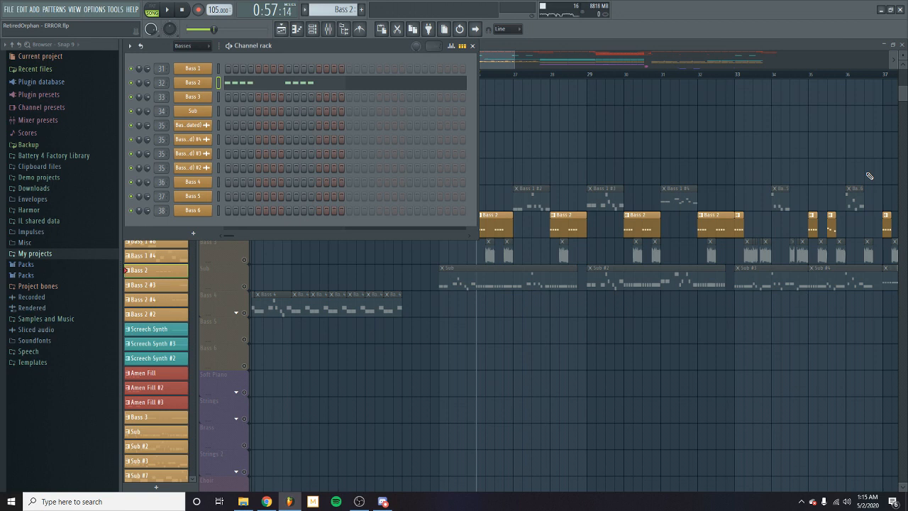
- Solo the Bass 3 track in the playlist, play its audio clips, and show the channel rack
key(F6)
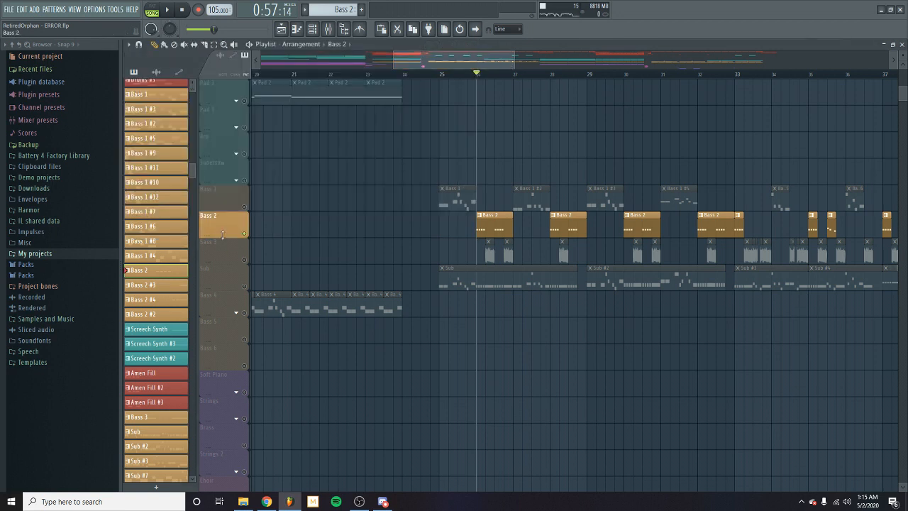
right_click(244, 261)
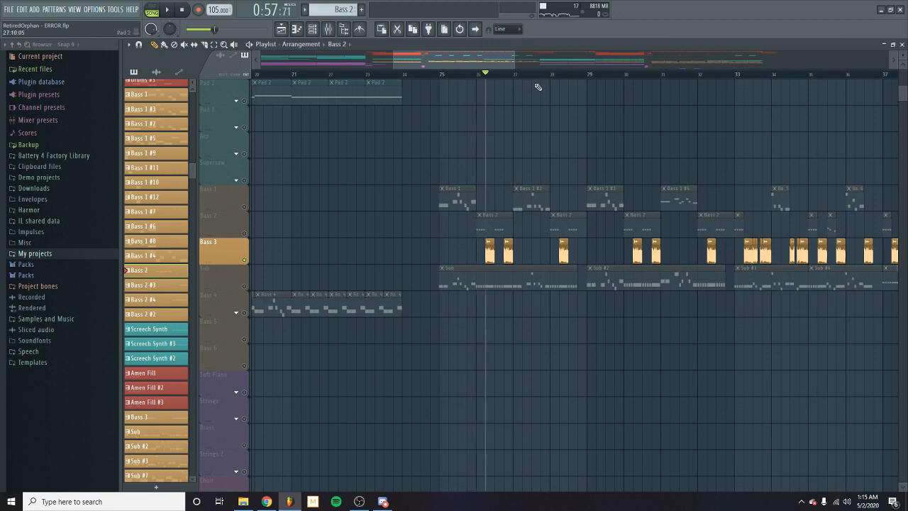
key(space)
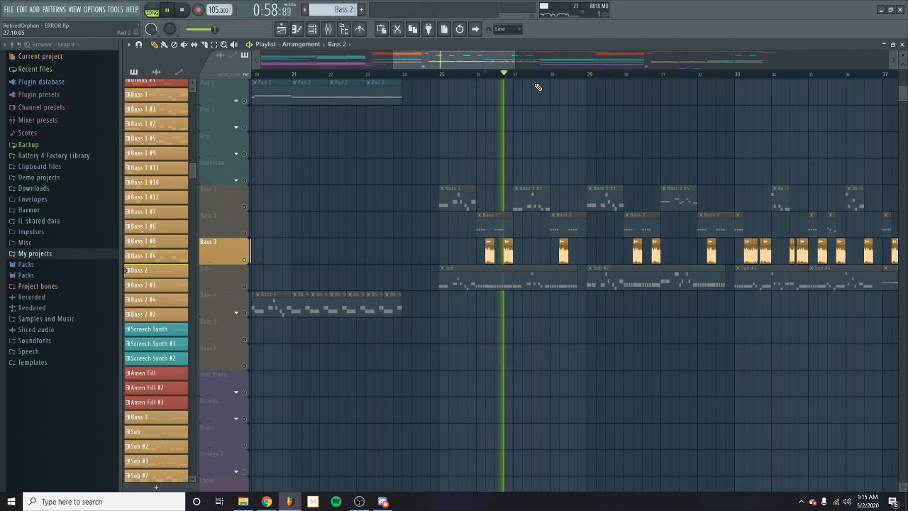
key(space)
click(312, 28)
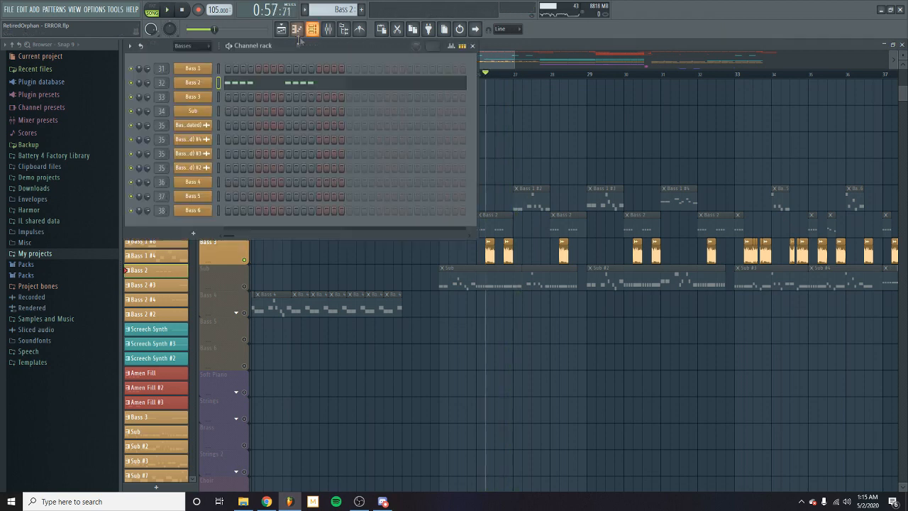
- Inspect the Bass 3 channel's Serum patch, close it, and show Bass 3's effect chain in the mixer
click(192, 96)
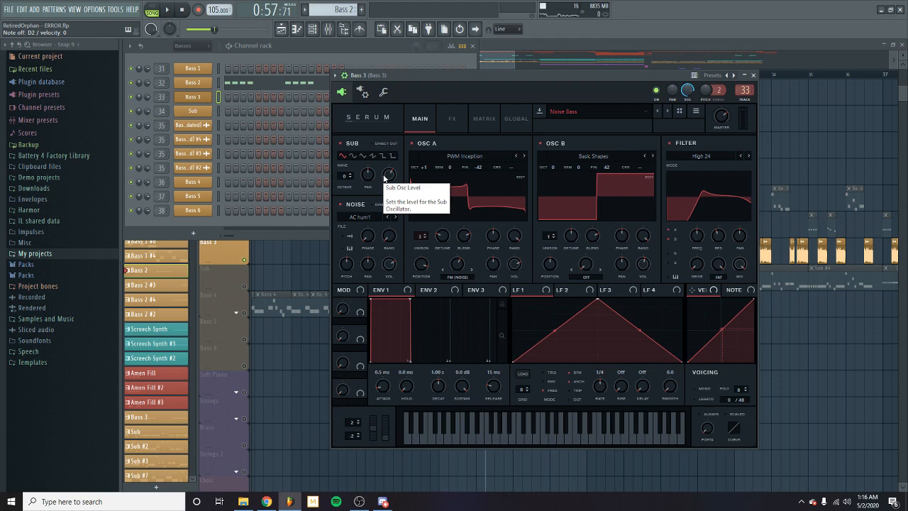
click(753, 75)
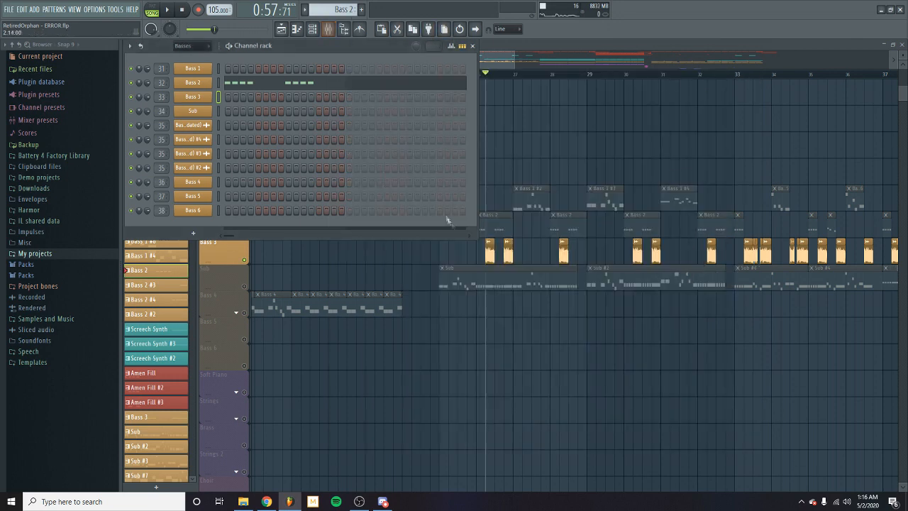
click(332, 31)
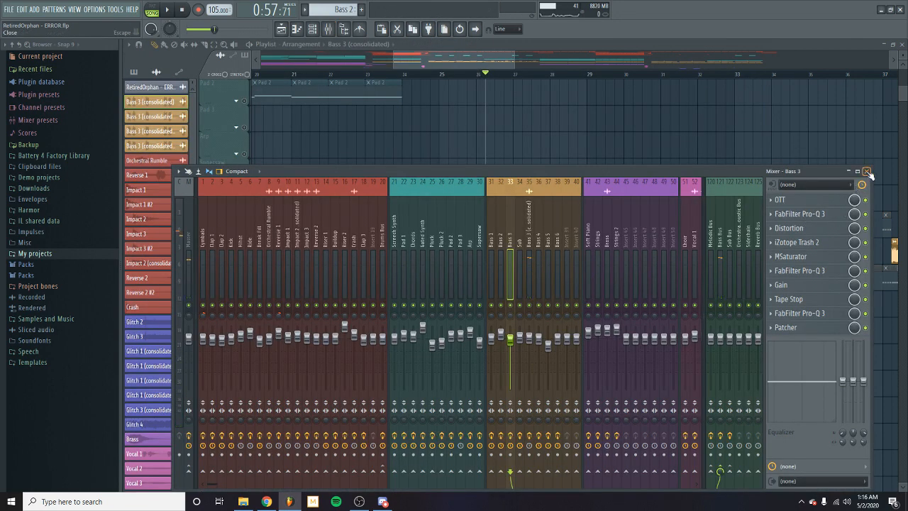
- Review the OTT, first Pro-Q 3 and Distortion effects on the Bass 3 mixer insert, closing each one
click(780, 200)
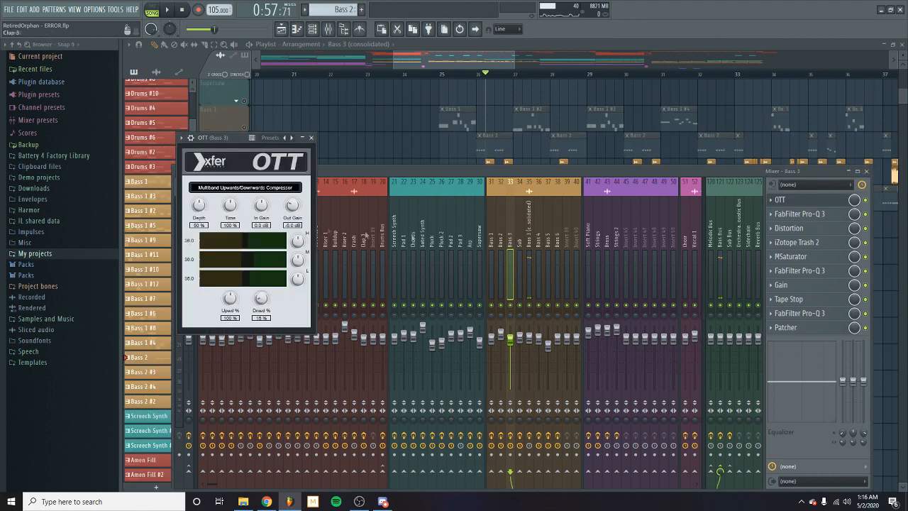
click(311, 138)
click(794, 214)
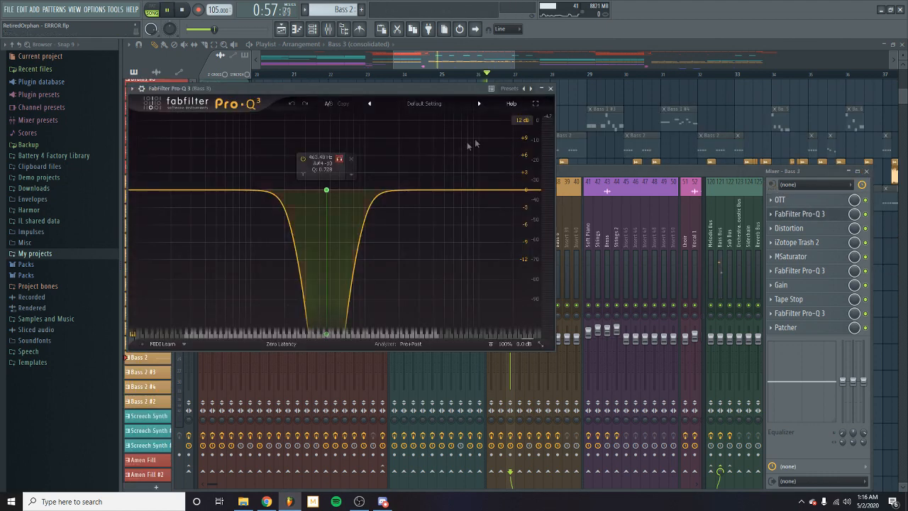
click(551, 88)
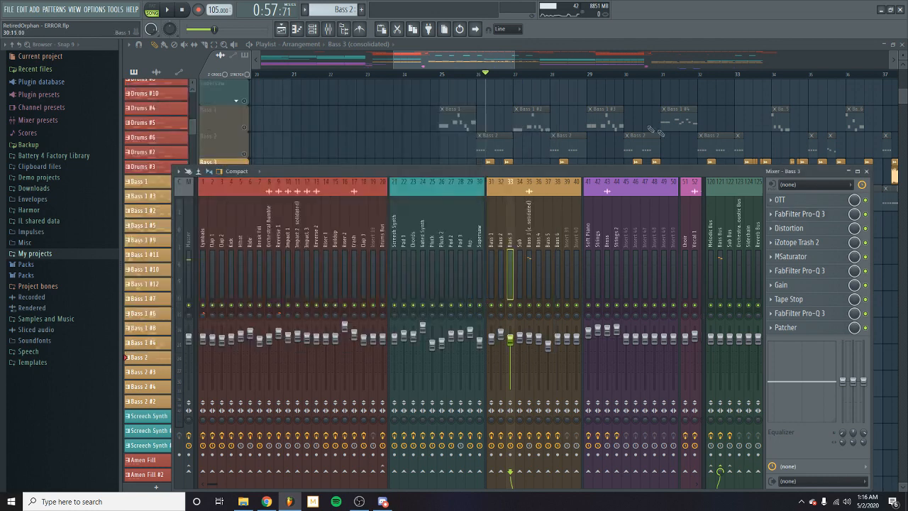
click(789, 228)
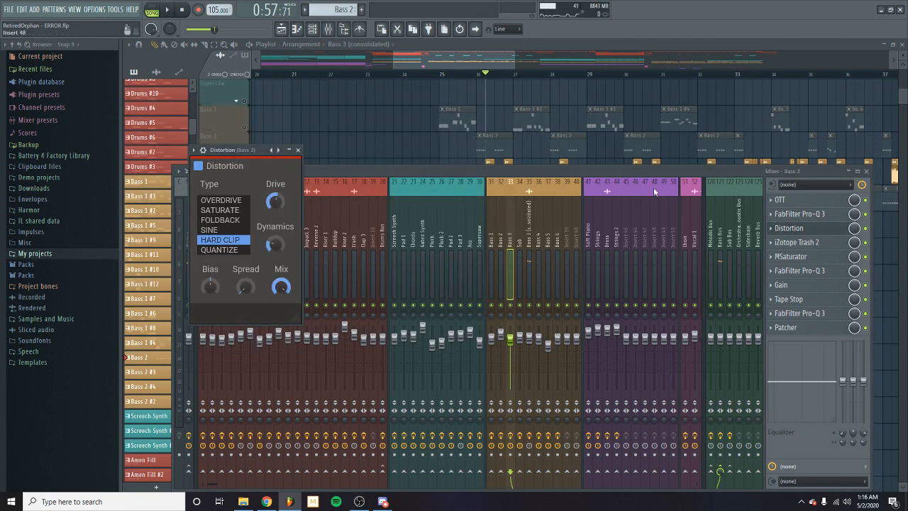
key(Escape)
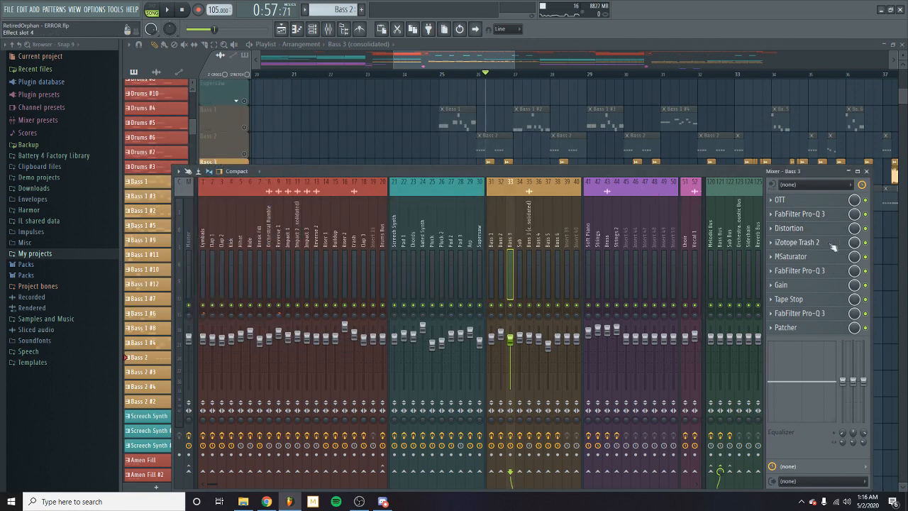
- Open iZotope Trash 2 on Bass 3, dismiss its preset manager, and compare distortion stages 1 and 2 before closing it
click(789, 242)
click(469, 318)
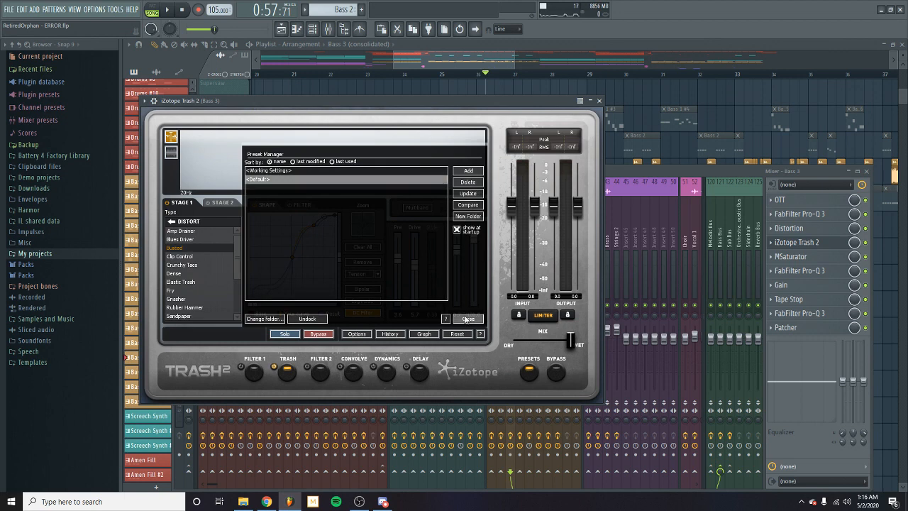
click(221, 202)
click(183, 202)
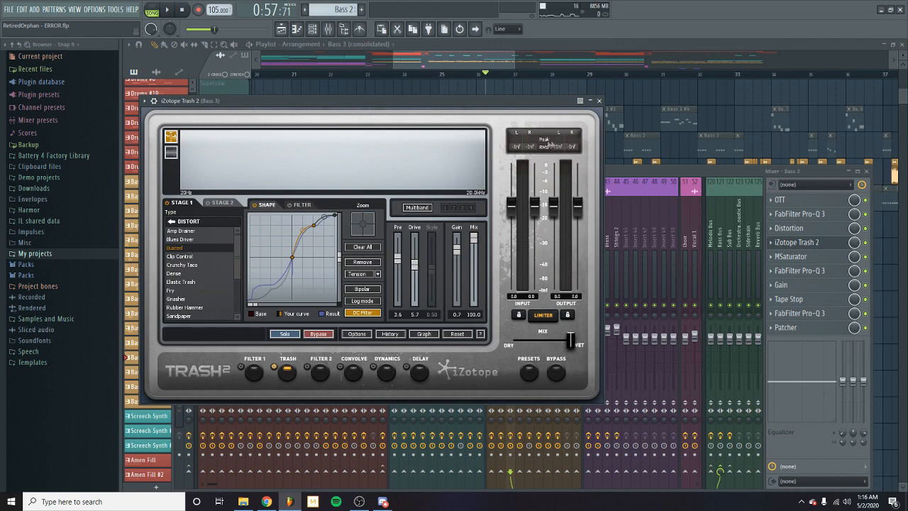
click(600, 101)
- Check the MSaturator, second Pro-Q 3 and Gain settings in the Bass 3 chain
click(800, 259)
click(545, 175)
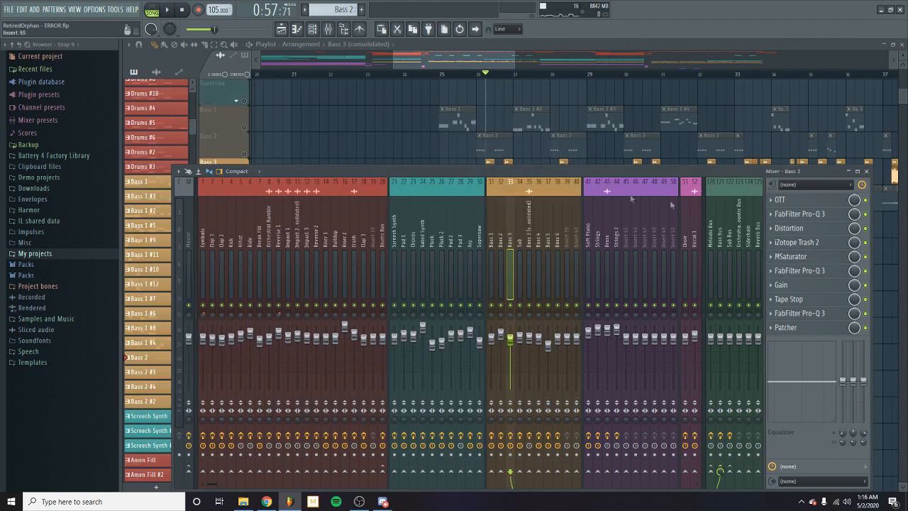
click(799, 271)
click(616, 162)
click(787, 285)
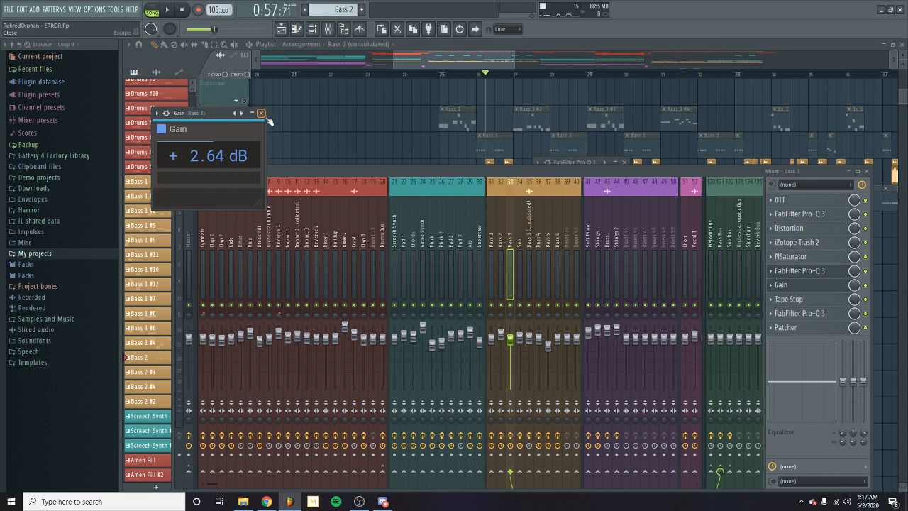
click(261, 113)
- Inspect Tape Stop and the last Pro-Q 3 curve in the Bass 3 chain, closing both
click(789, 299)
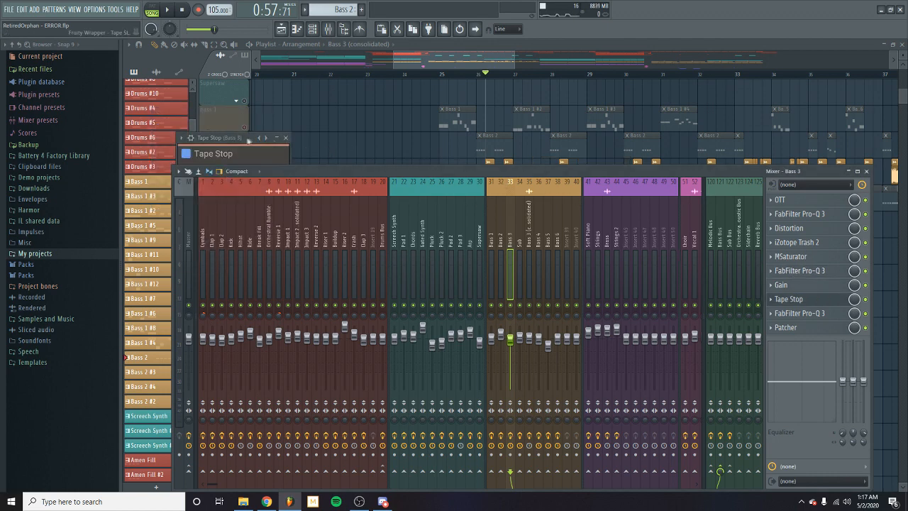
click(252, 140)
click(287, 138)
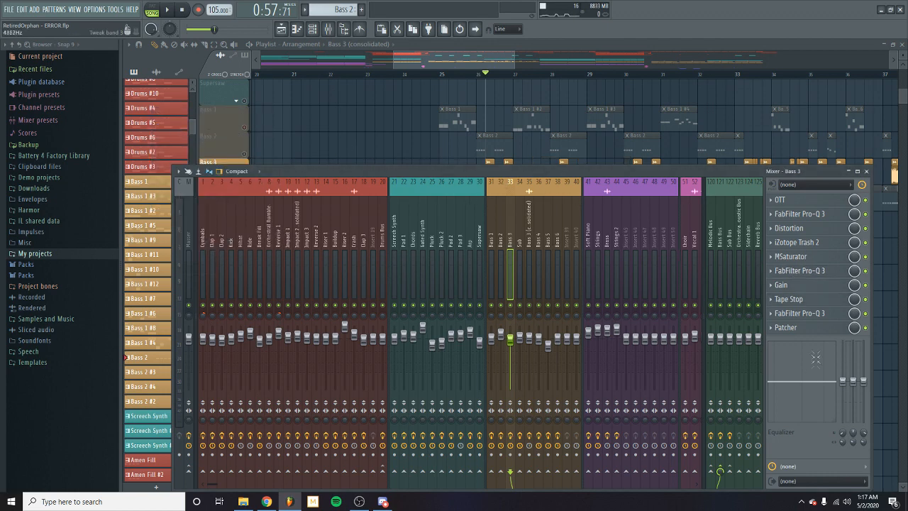
click(800, 313)
drag(448, 347, 509, 202)
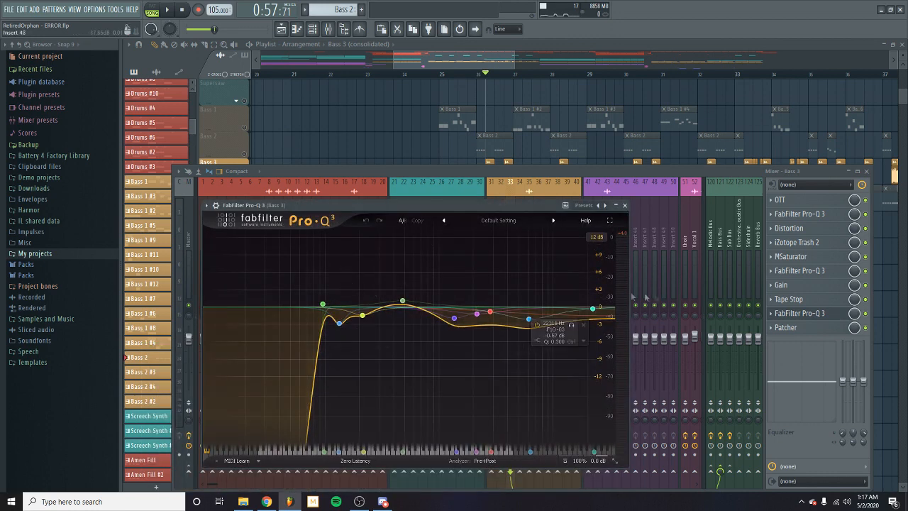
click(628, 204)
- Open Patcher on Bass 3 and inspect the FabFilter Pro-MB, Fruity Limiter and Ozone Imager 2 inside it
click(813, 329)
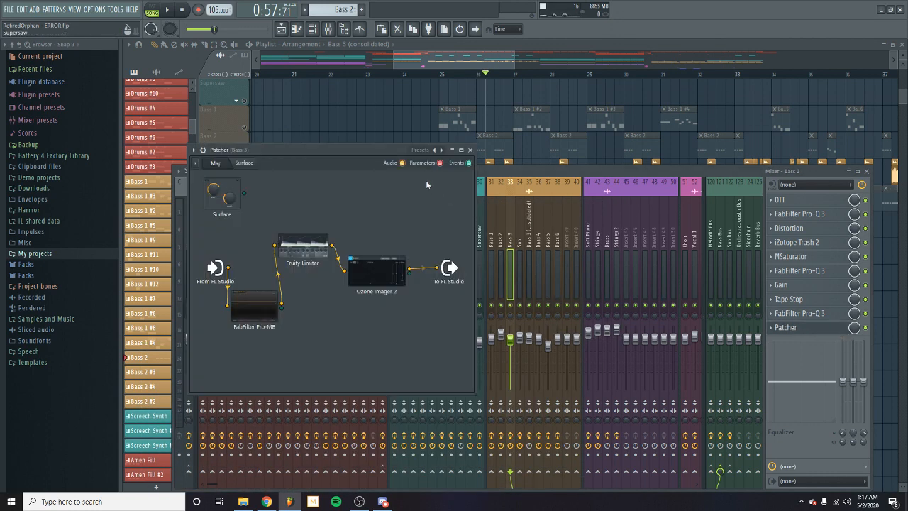
click(254, 306)
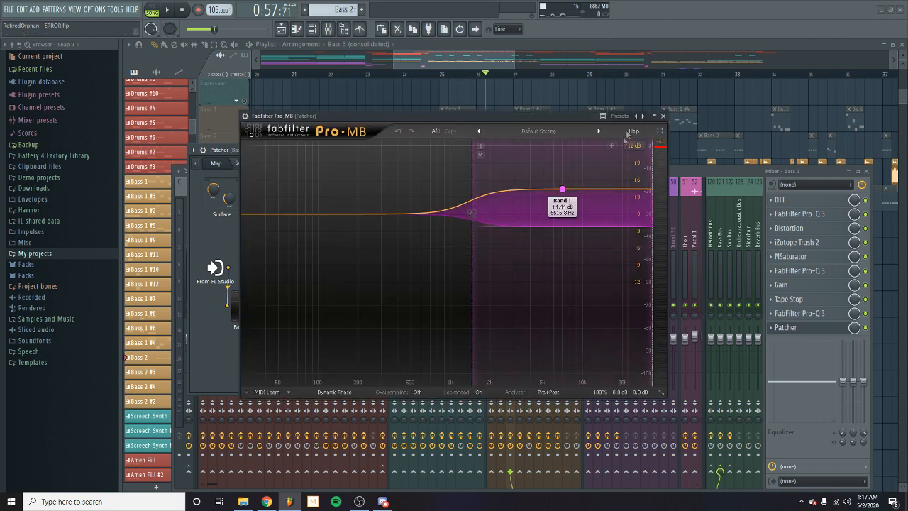
click(663, 116)
click(315, 257)
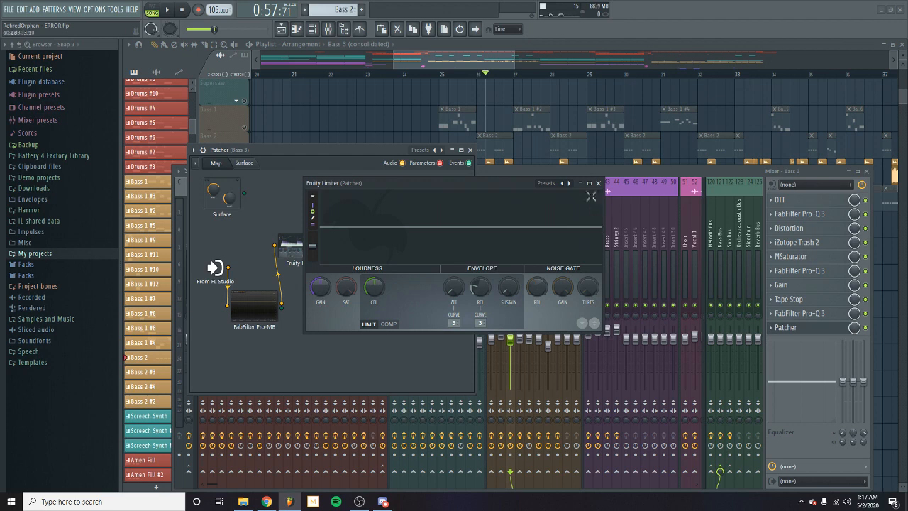
click(598, 183)
click(376, 263)
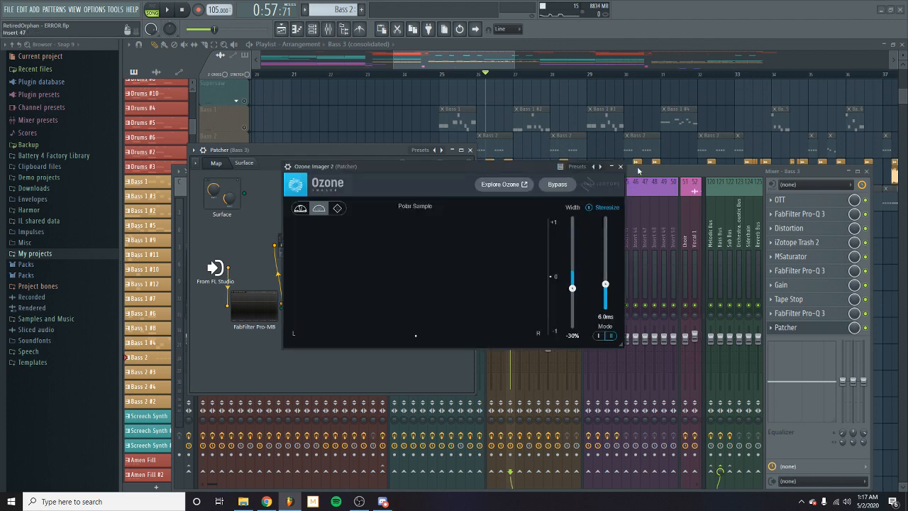
click(621, 166)
click(470, 150)
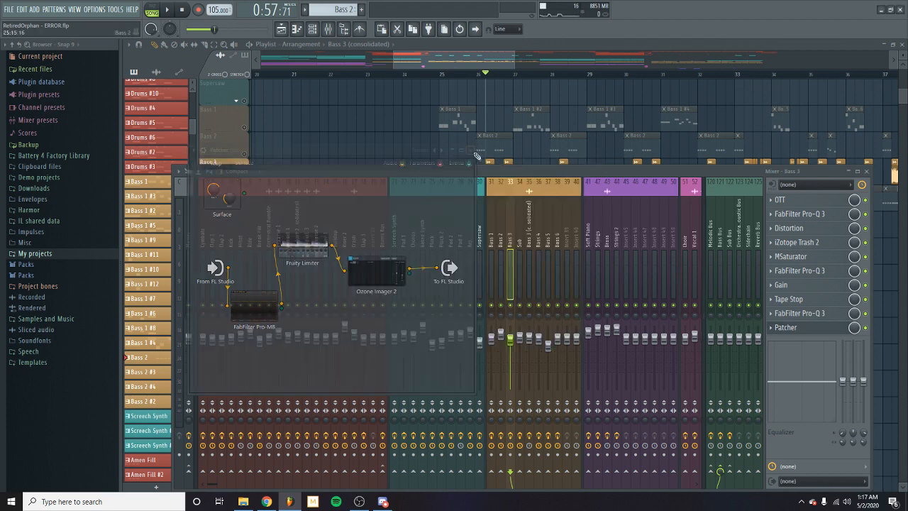
- Select the Bass 3 (consolidated) mixer insert and audition the audio while viewing its first Pro-Q 3
click(529, 256)
key(space)
key(space)
click(817, 204)
key(space)
key(space)
click(551, 88)
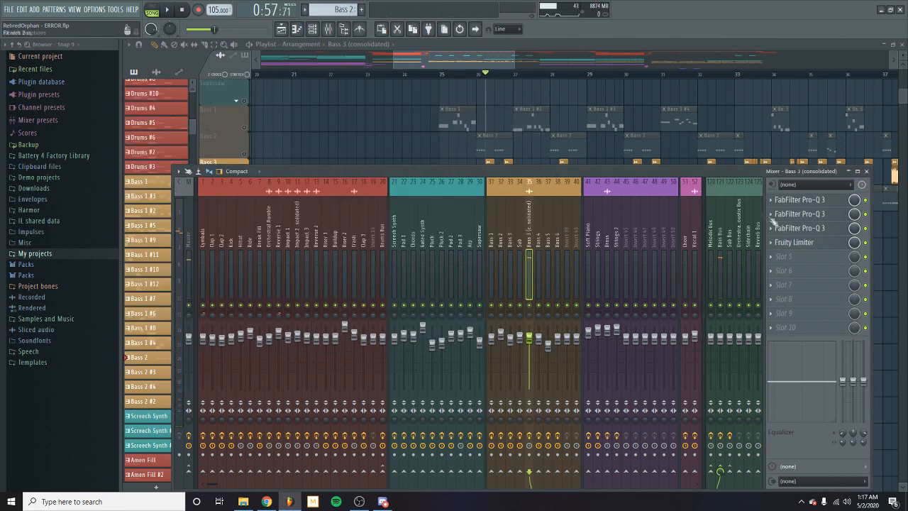
- Audition the consolidated Bass 3 audio while inspecting the curve of its second Pro-Q 3
click(800, 214)
key(space)
key(space)
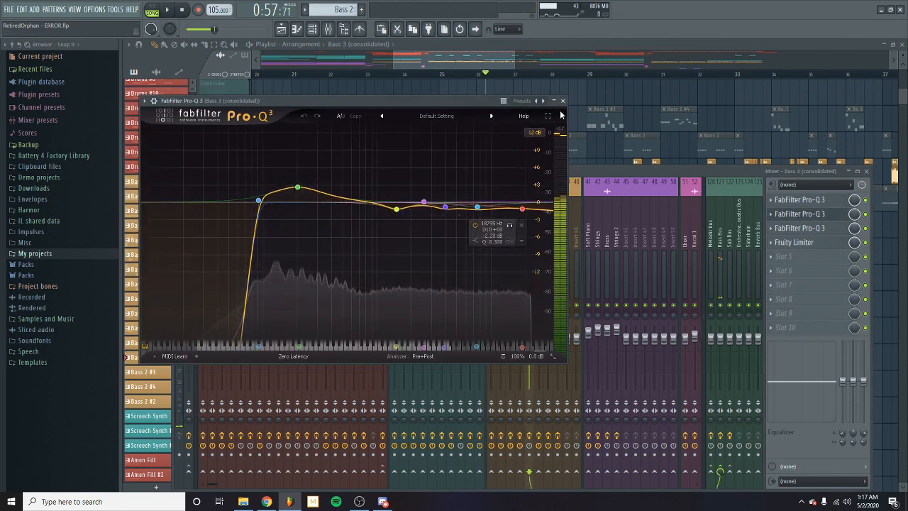
click(564, 100)
- Play the consolidated Bass 3 audio with its third Pro-Q 3 open, and close the equalizer
click(814, 232)
key(space)
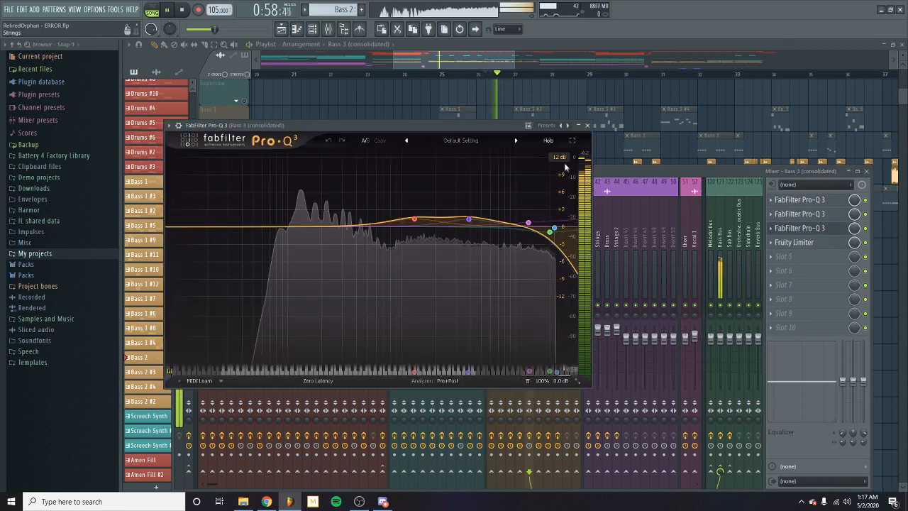
key(space)
click(588, 130)
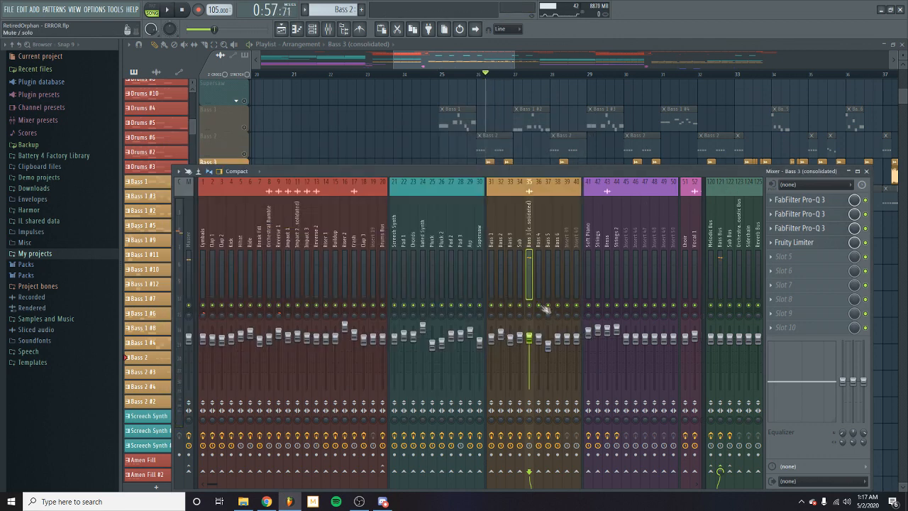
- Audition the Fruity Limiter on Bass 3 (consolidated), and close the limiter and the mixer
click(794, 242)
key(space)
key(space)
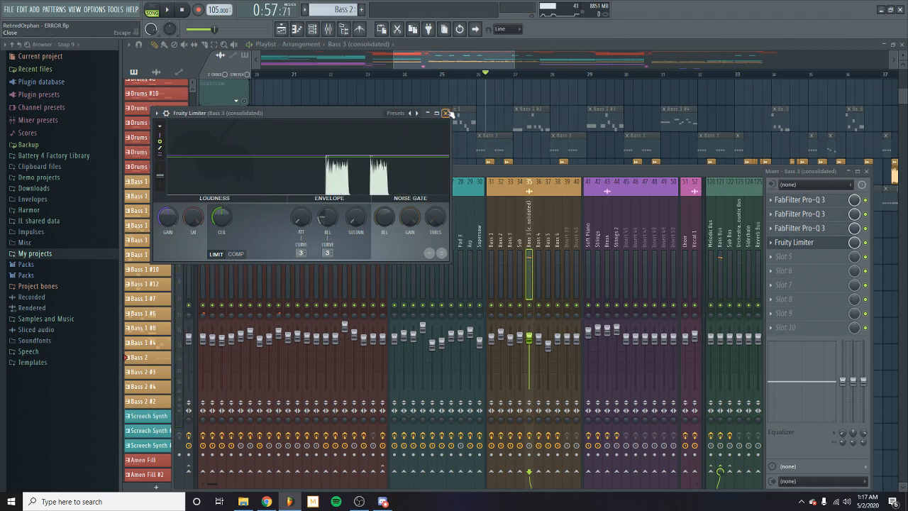
click(445, 113)
click(866, 171)
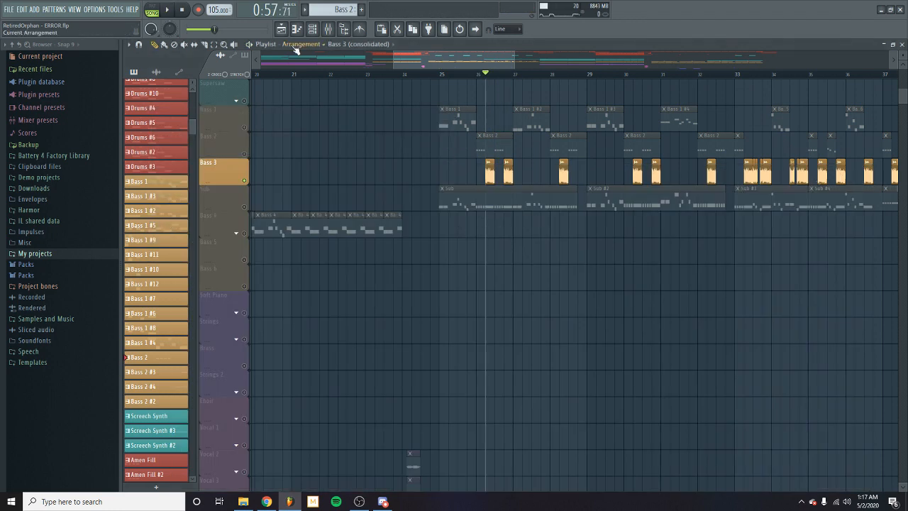
- Reopen Bass 3's Serum patch, review its effects rack from filter to chorus, and close the synth and channel rack
click(312, 28)
click(202, 98)
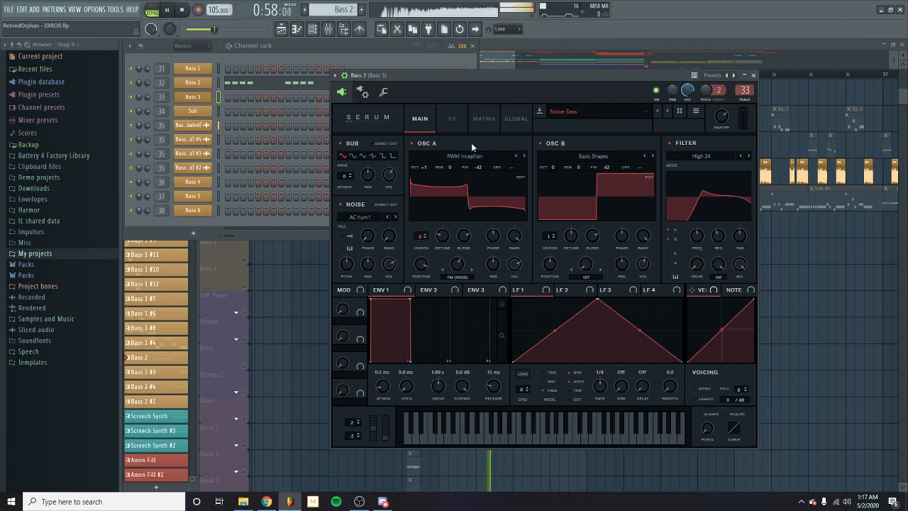
click(482, 118)
click(453, 118)
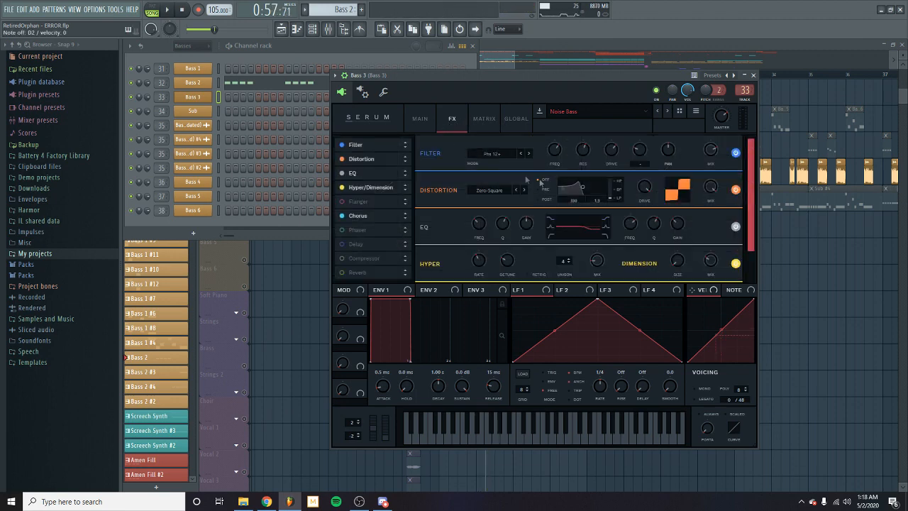
drag(751, 214, 751, 236)
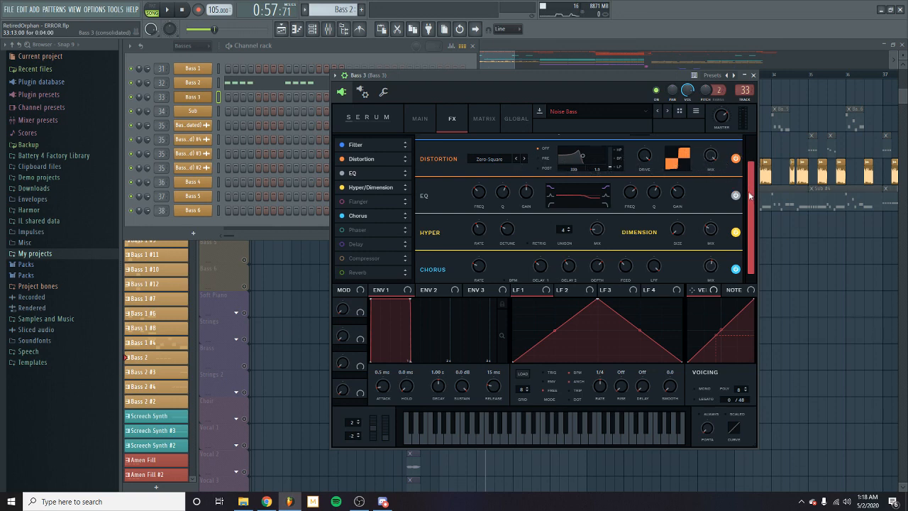
drag(750, 196, 748, 203)
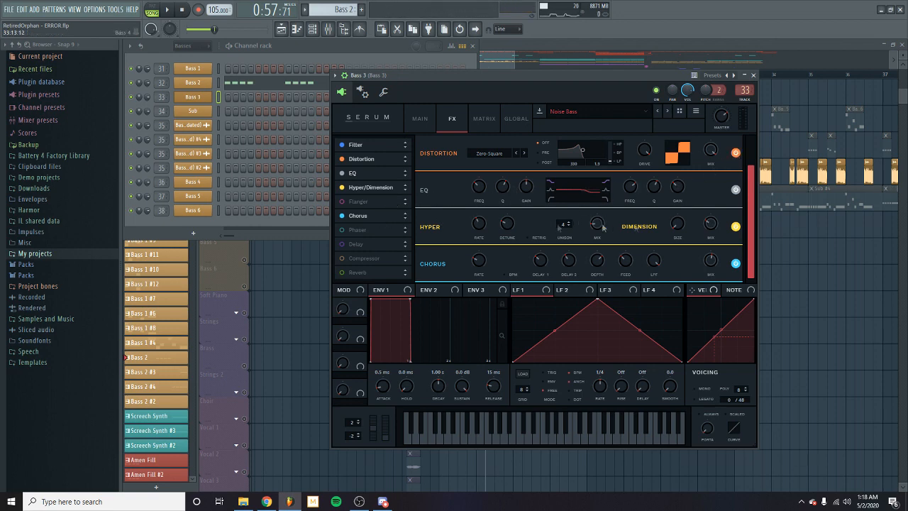
click(432, 121)
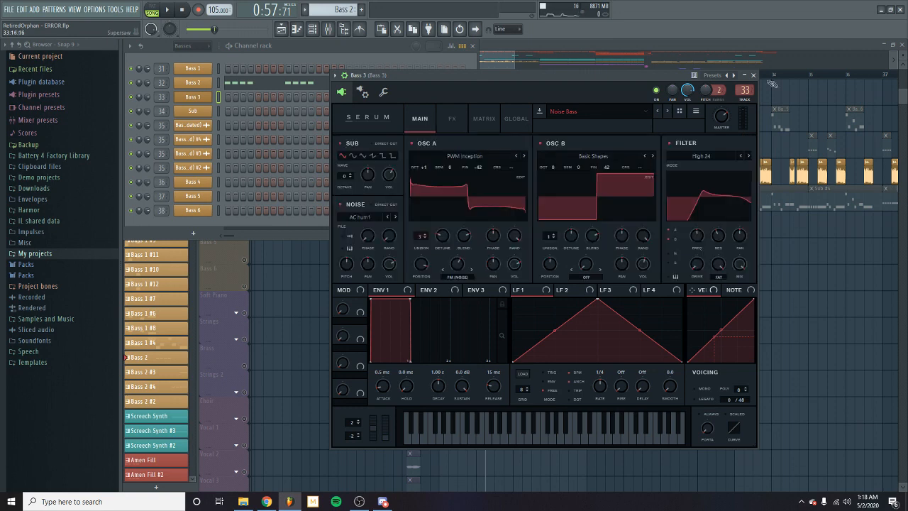
click(431, 88)
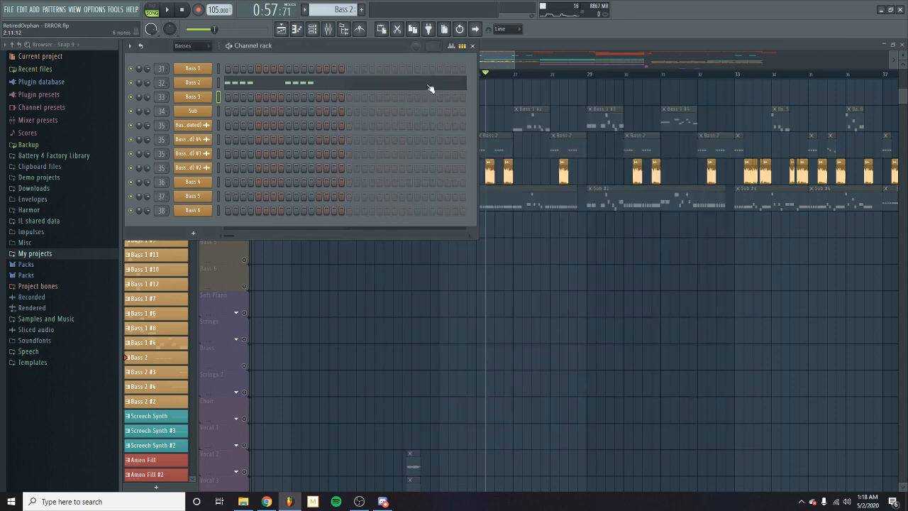
click(473, 45)
- Unsolo the Bass 3 track in the playlist and look over the drum, synth and bass tracks
right_click(246, 182)
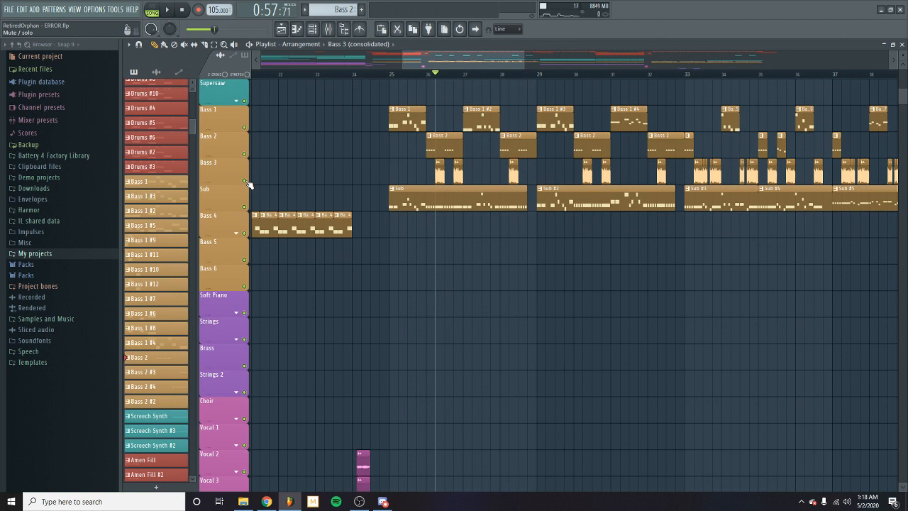
scroll(379, 235, up, 10)
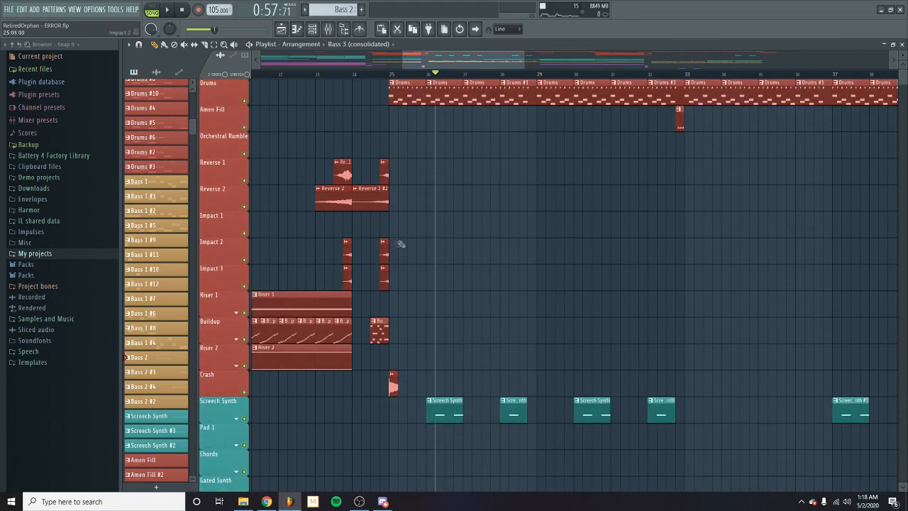
scroll(425, 227, down, 13)
scroll(475, 206, up, 9)
scroll(467, 374, down, 10)
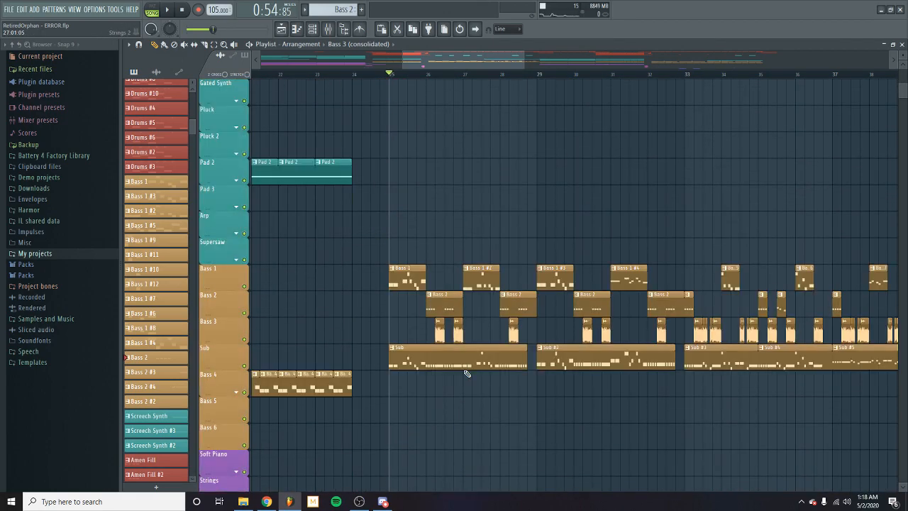
- Solo the Crash track, play its clip at bar 25, and unsolo the track
scroll(467, 374, up, 8)
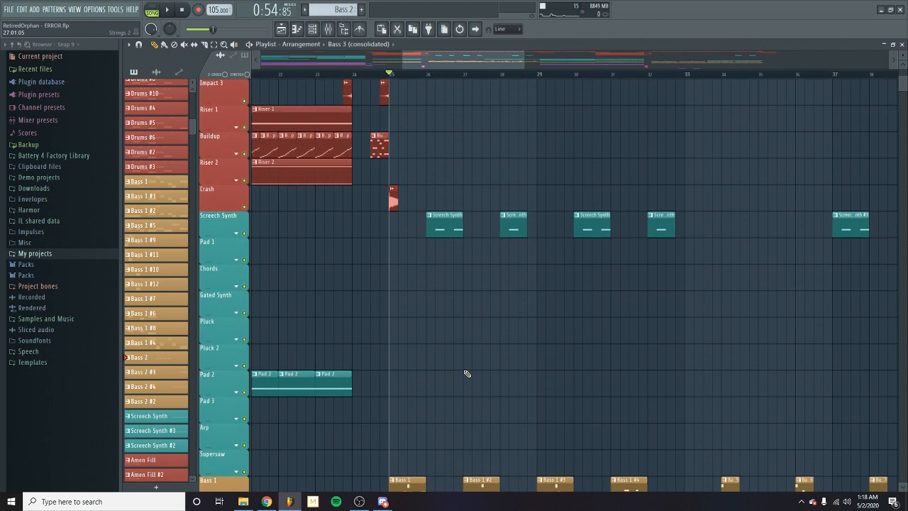
right_click(244, 207)
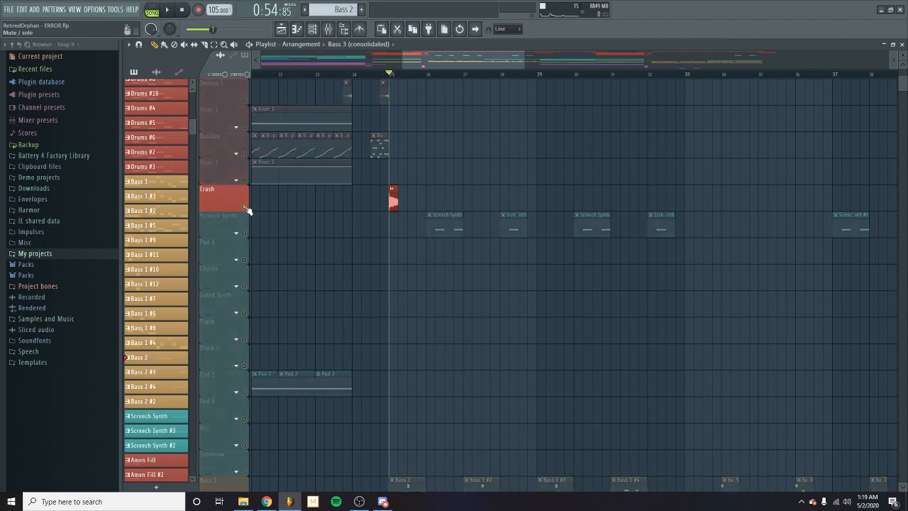
scroll(537, 219, up, 7)
key(space)
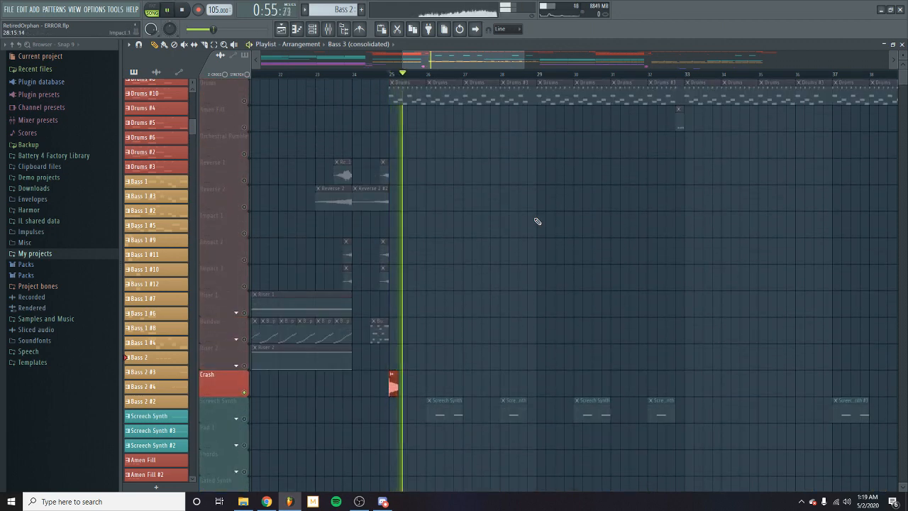
key(space)
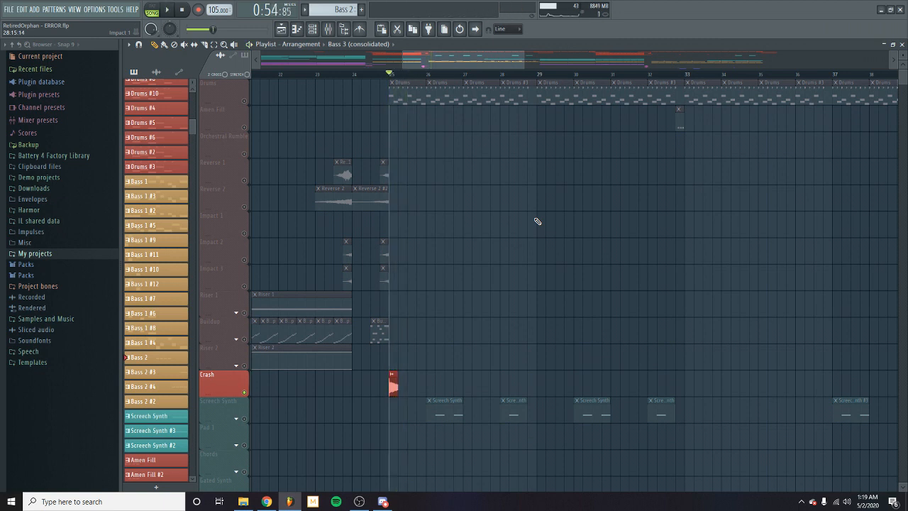
scroll(537, 223, down, 5)
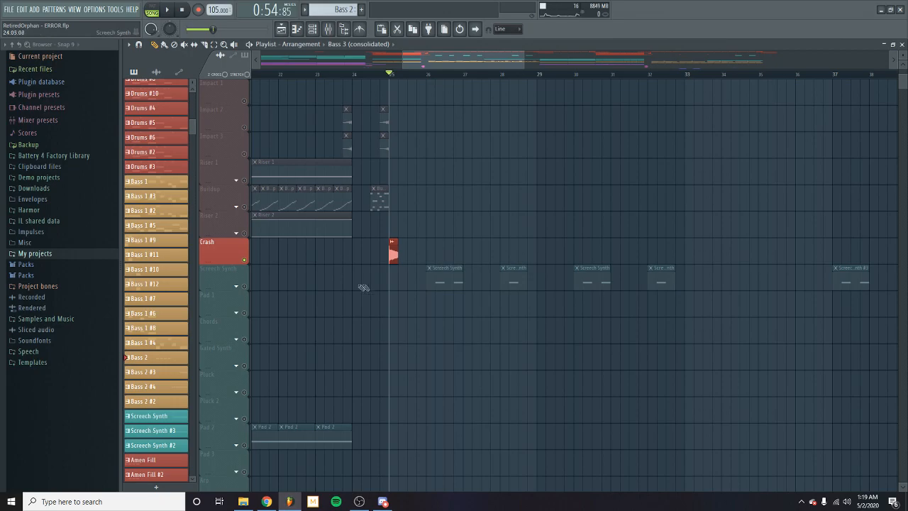
right_click(244, 259)
- Expand and solo the Screech Synth track, enable its Tape Stop automation lane, and play from bar 26
scroll(307, 272, up, 5)
scroll(306, 271, down, 12)
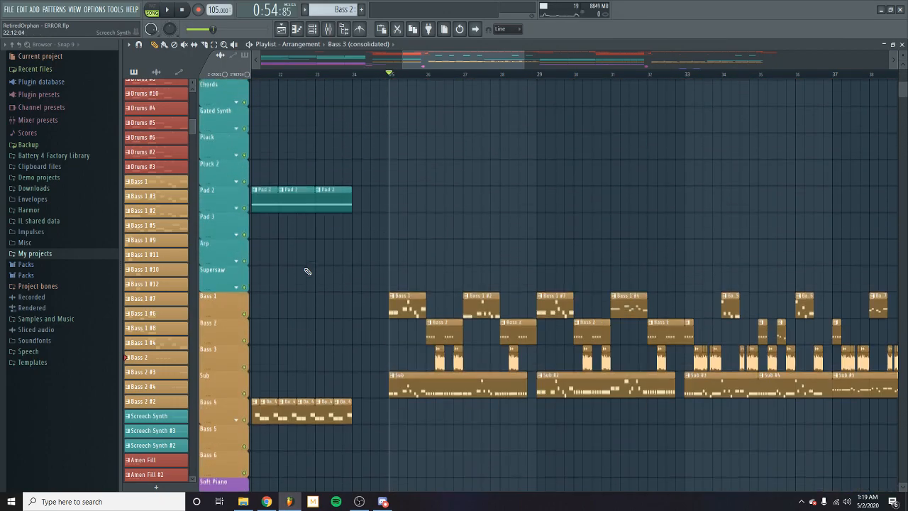
scroll(312, 267, up, 13)
scroll(688, 178, down, 7)
click(435, 74)
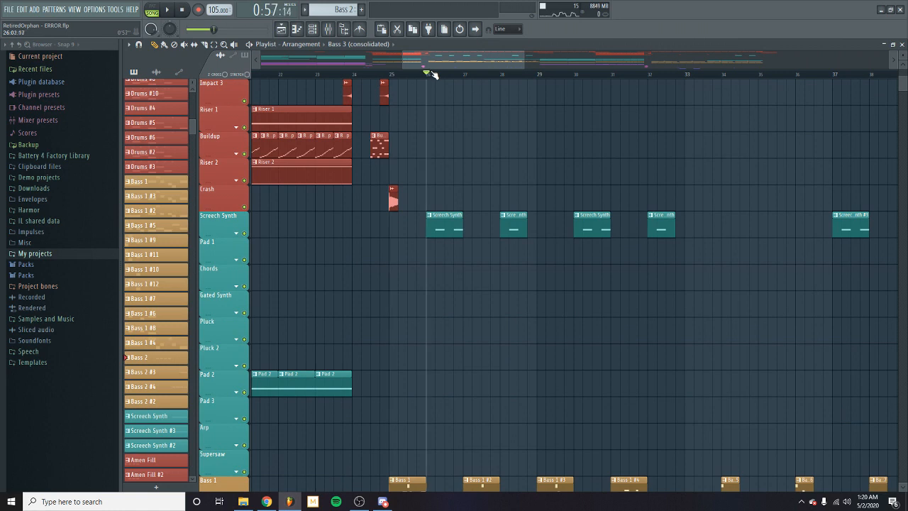
click(236, 234)
right_click(245, 233)
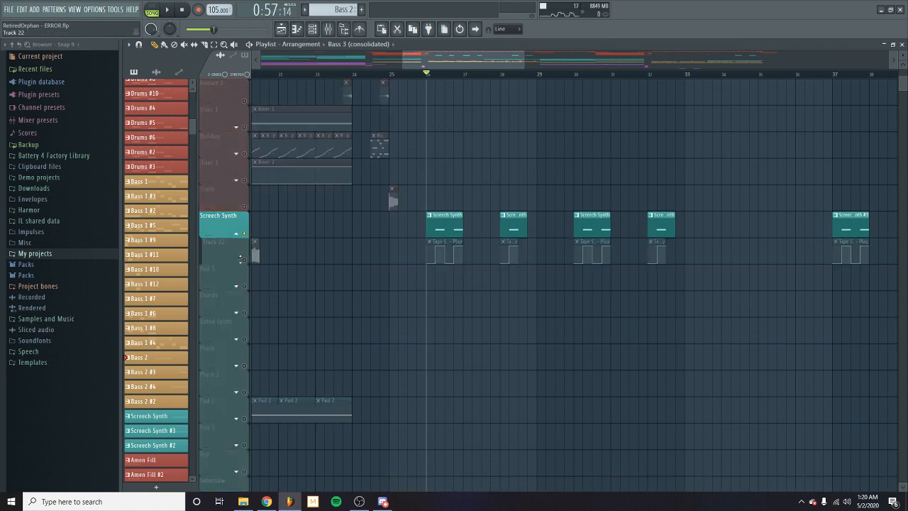
click(245, 260)
key(space)
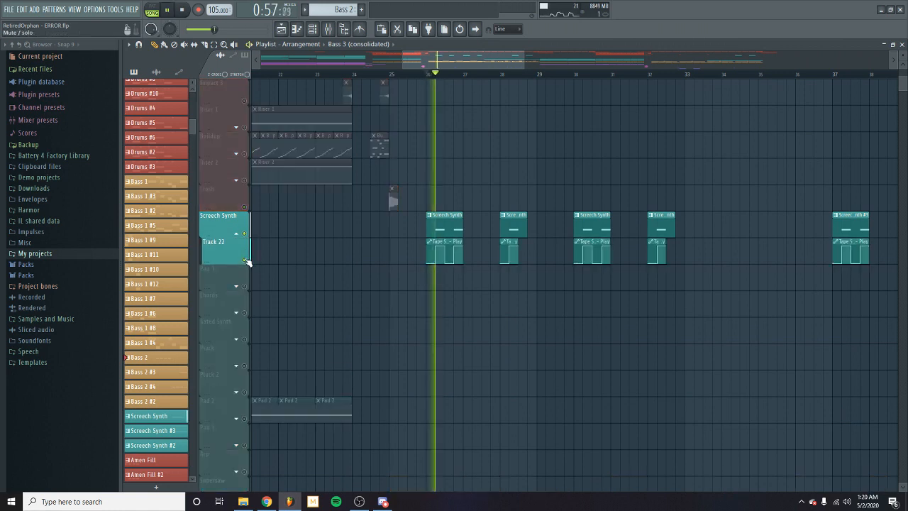
- Stop playback, show the Synths group in the channel rack, and open the Screech Synth's Serum patch
click(313, 29)
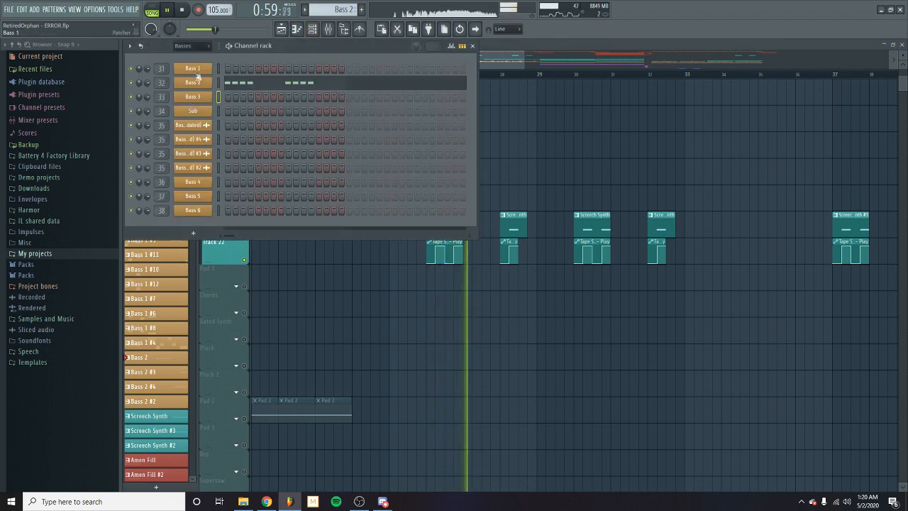
key(space)
click(186, 46)
click(197, 125)
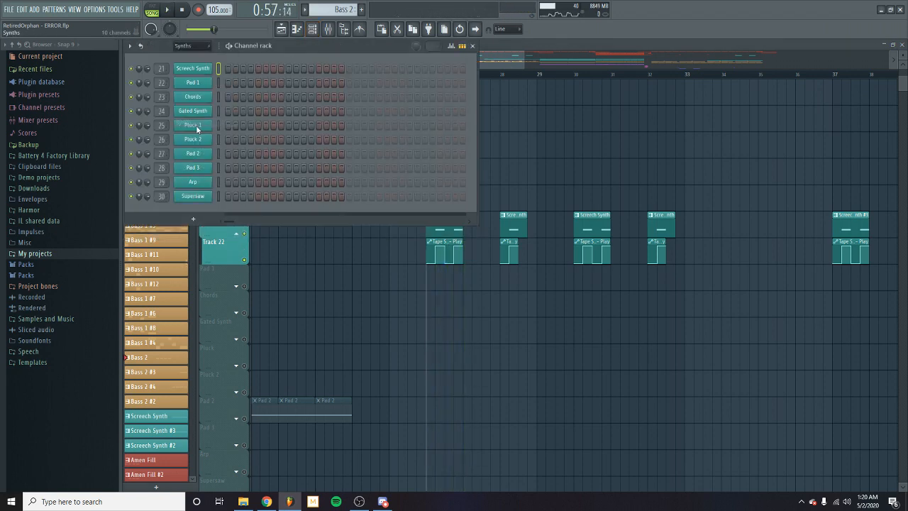
click(212, 68)
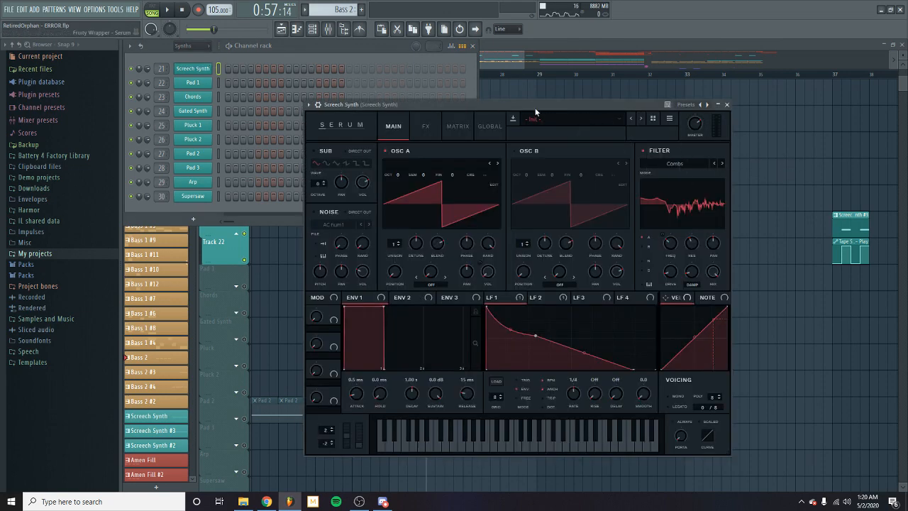
drag(535, 107, 513, 103)
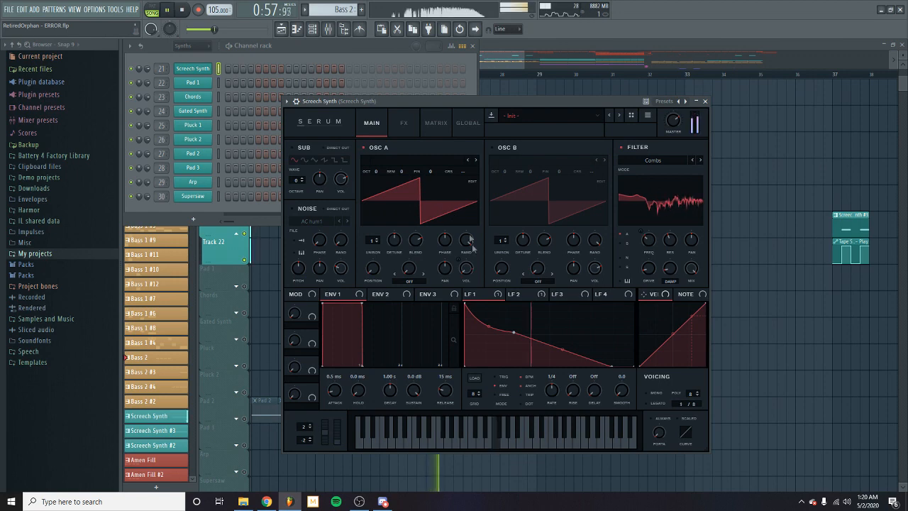
- Review LFO 1, LFO 2 and the effects rack from hyper to EQ in the Screech Synth patch, and return to the oscillator page
click(522, 294)
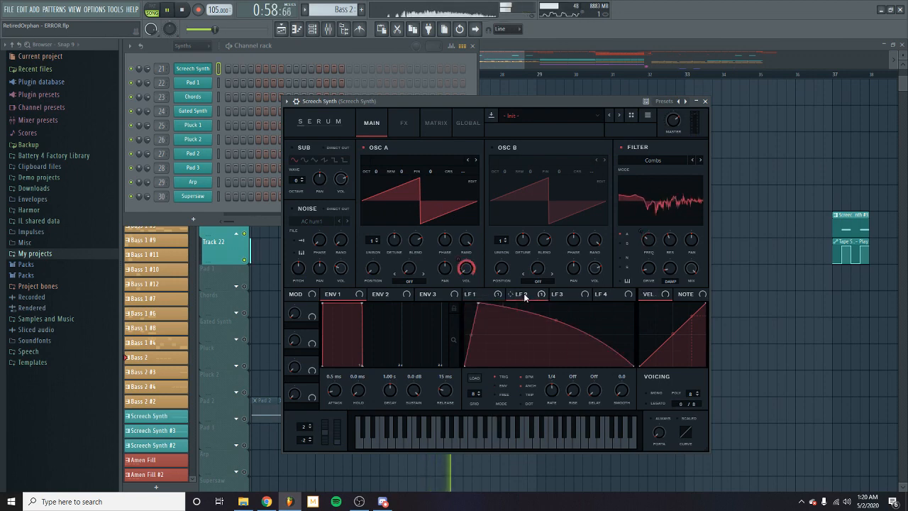
click(495, 295)
click(404, 124)
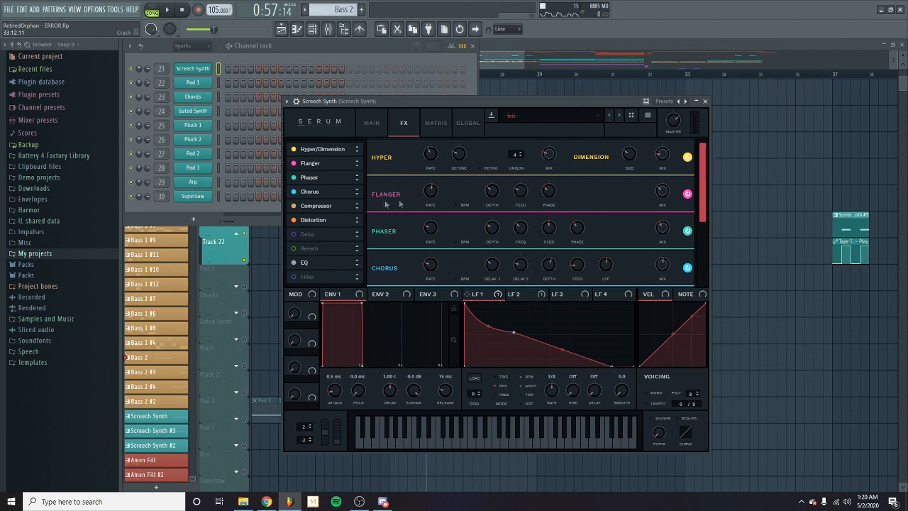
drag(702, 191, 703, 235)
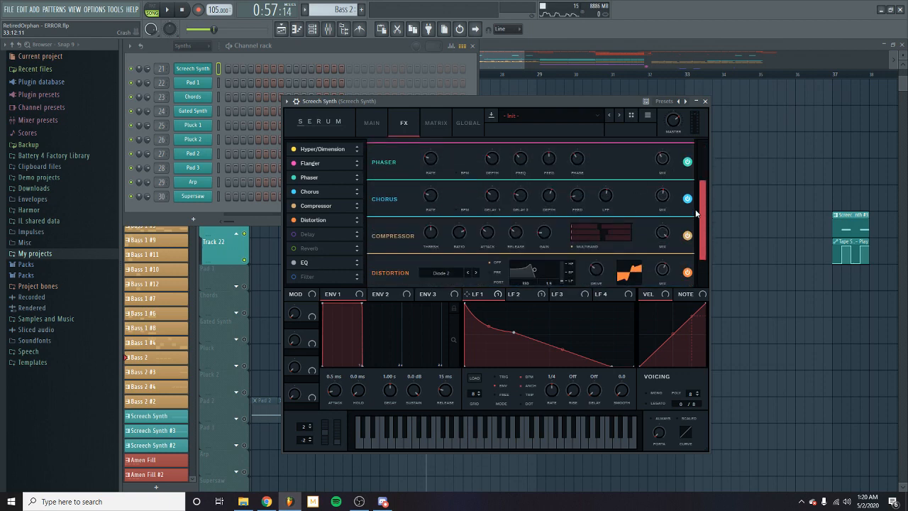
scroll(653, 222, down, 2)
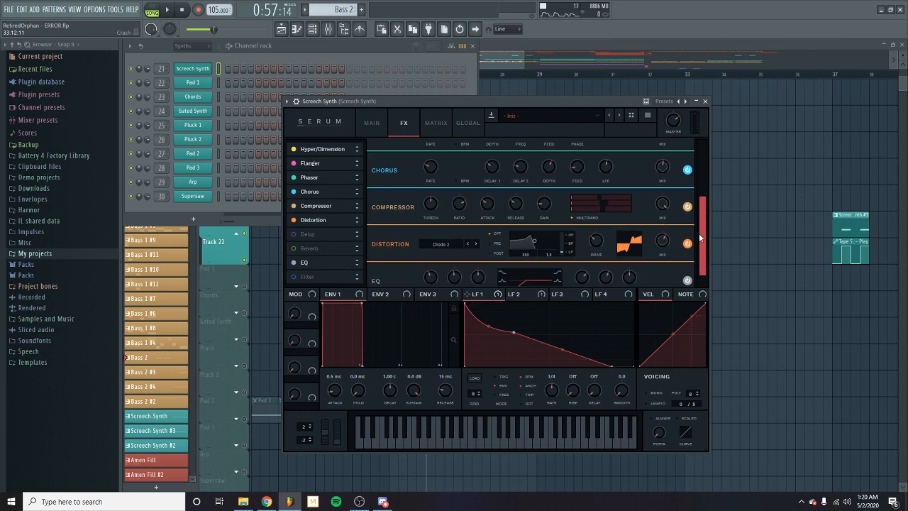
scroll(706, 254, down, 1)
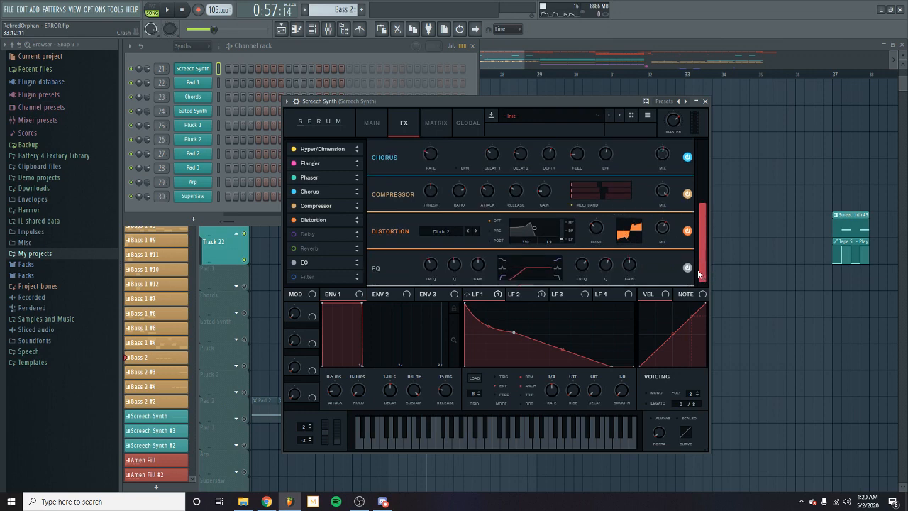
click(688, 268)
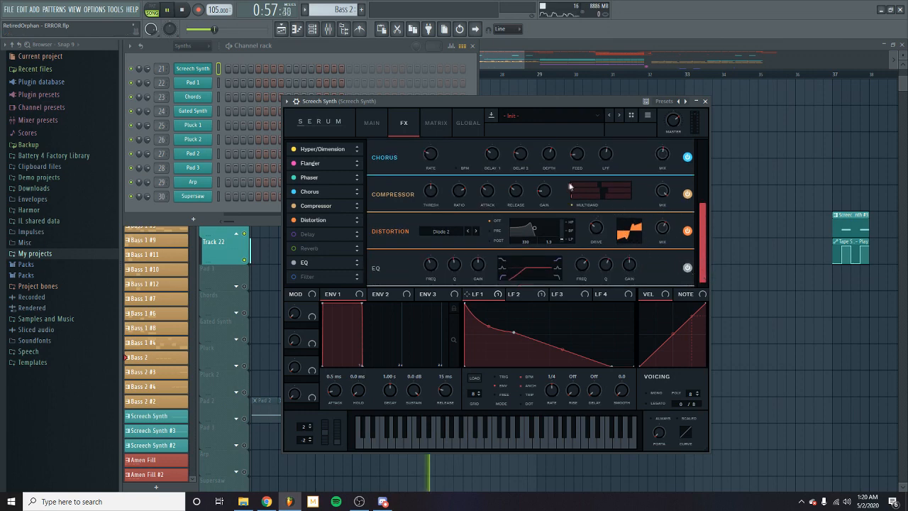
click(372, 123)
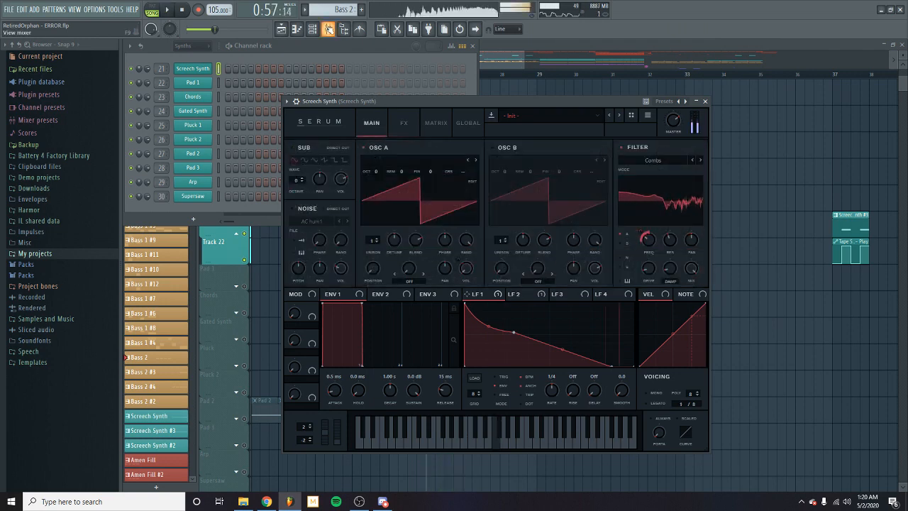
- Open the mixer and audition the ValhallaRoom and OTT effects on the Screech Synth, closing each plugin
click(328, 29)
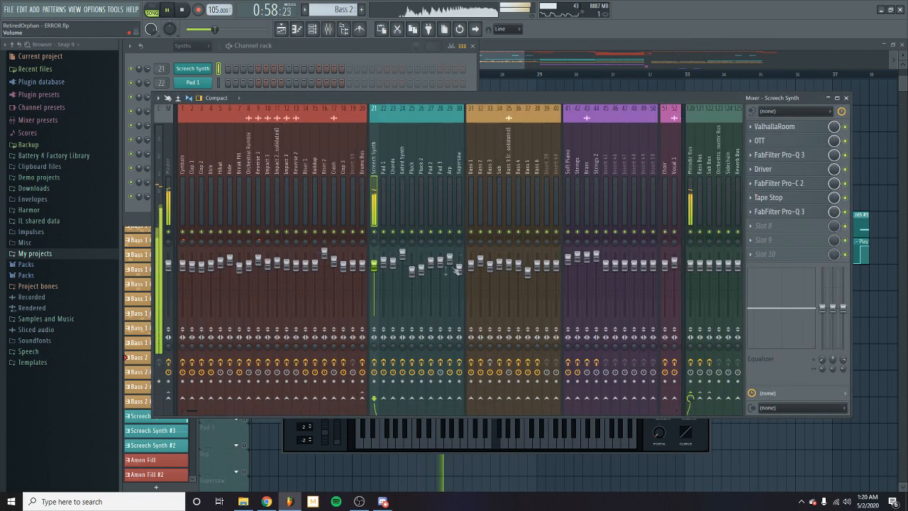
key(space)
click(773, 128)
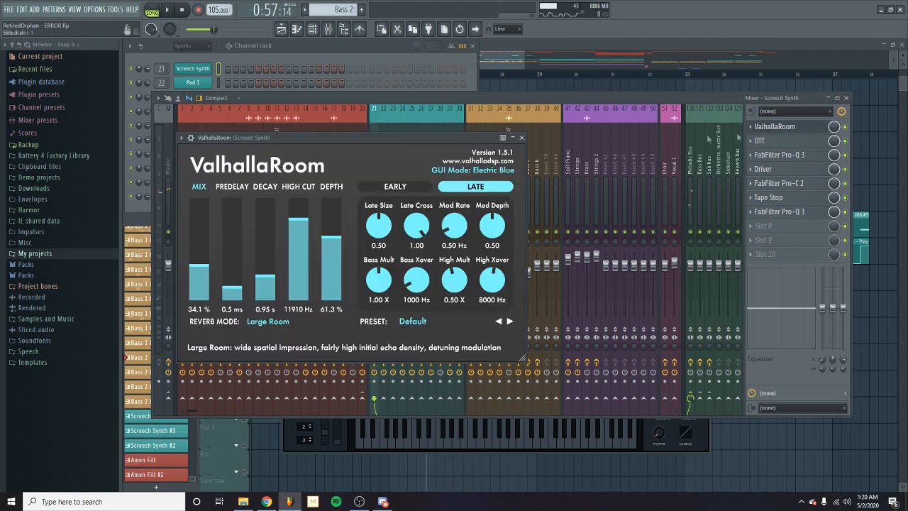
key(space)
click(521, 138)
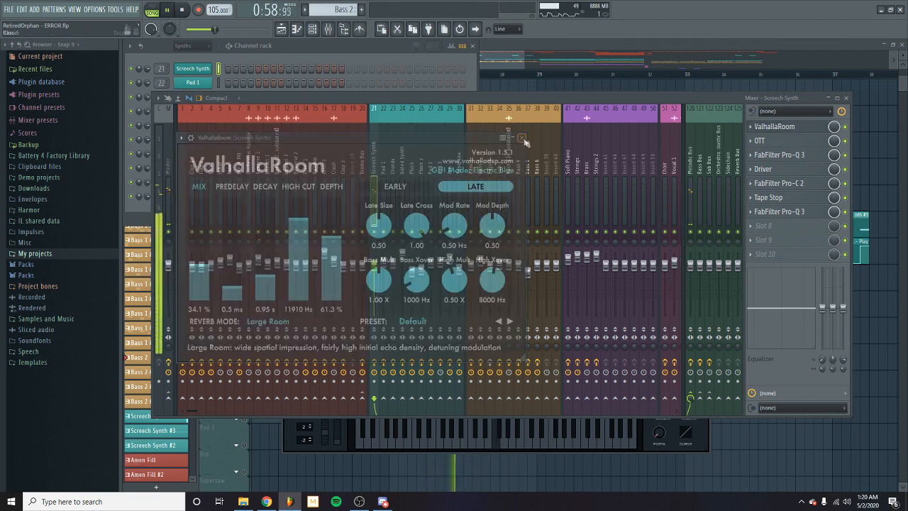
click(767, 140)
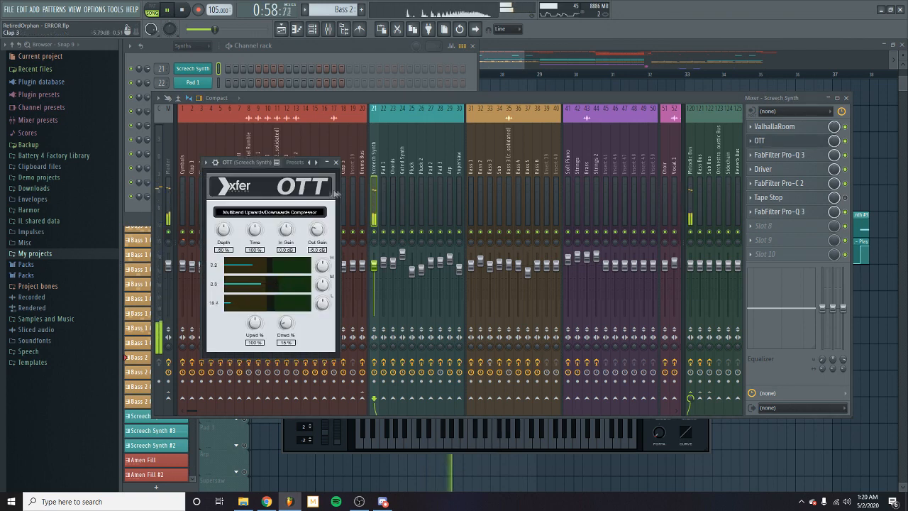
click(336, 163)
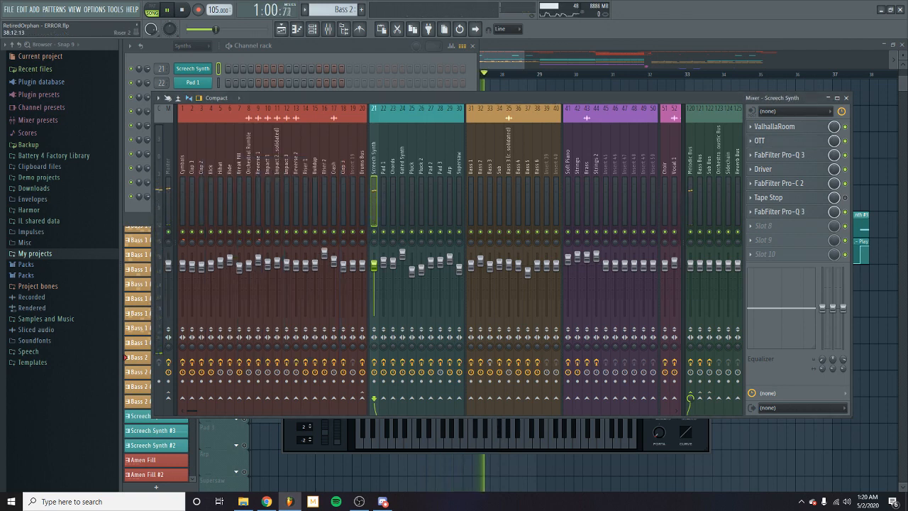
- Inspect the first Pro-Q 3 and the Driver distortion on the Screech Synth, and close both plugins
click(780, 155)
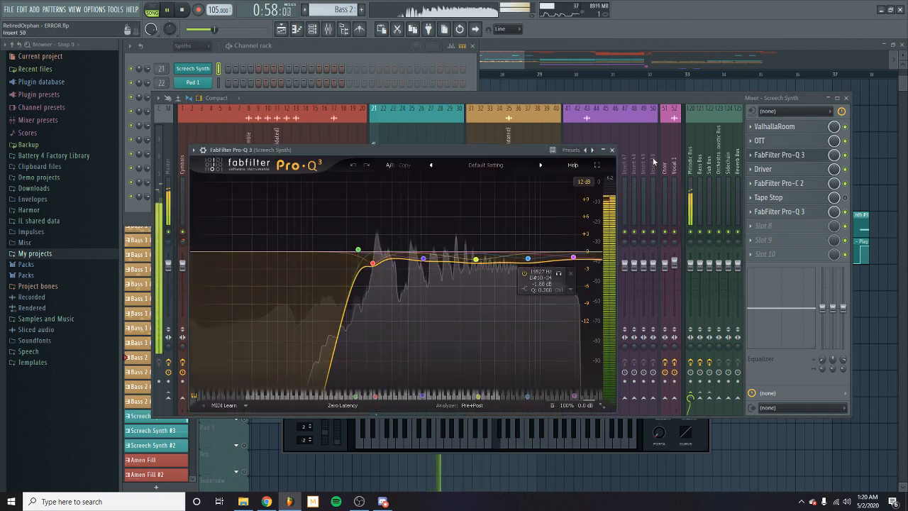
click(612, 150)
key(space)
click(767, 169)
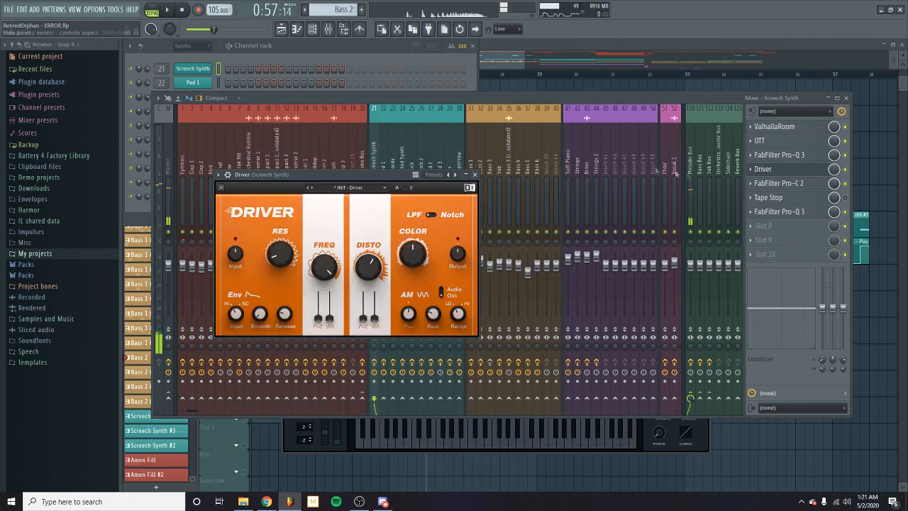
click(477, 178)
- Audition the Pro-C 2 and Tape Stop effects on the Screech Synth, and close both plugins
click(774, 185)
key(space)
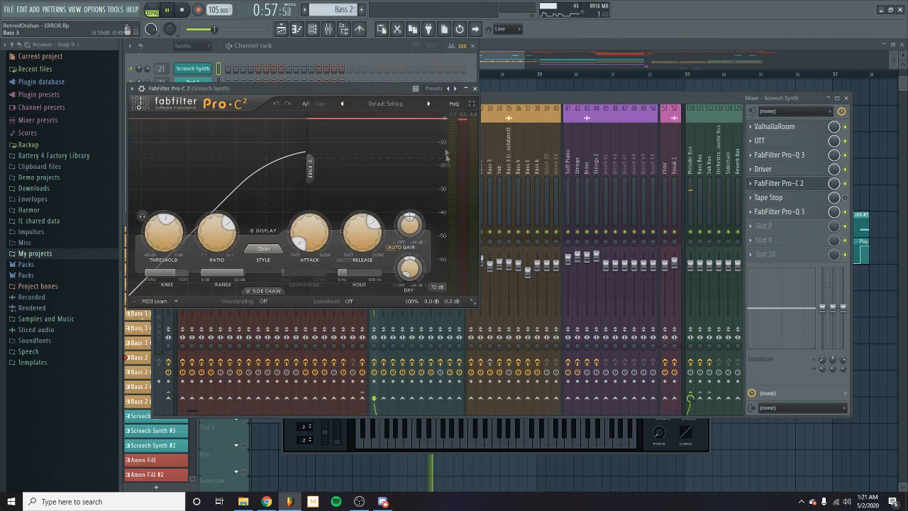
key(space)
click(477, 90)
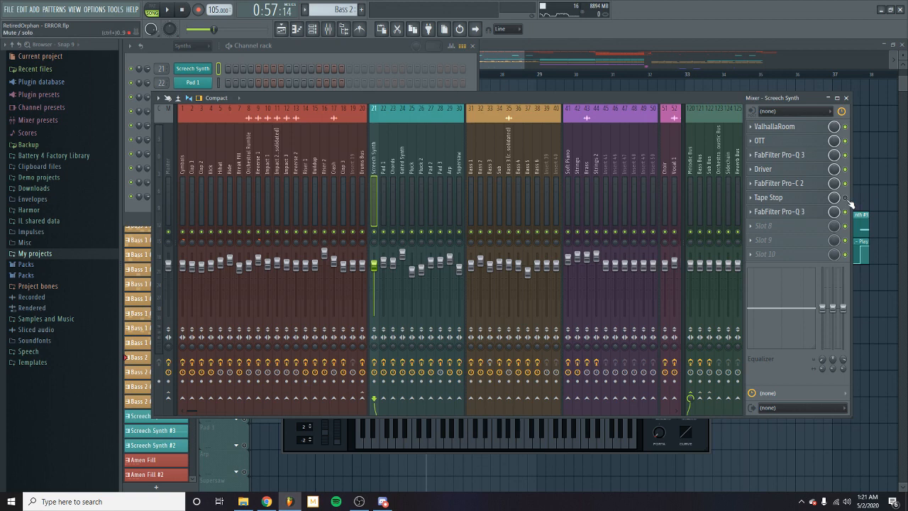
click(768, 197)
key(space)
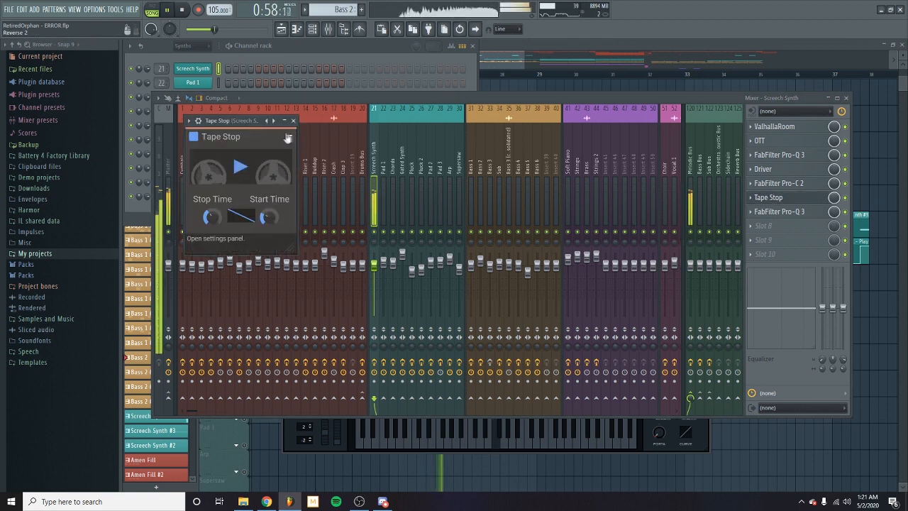
key(space)
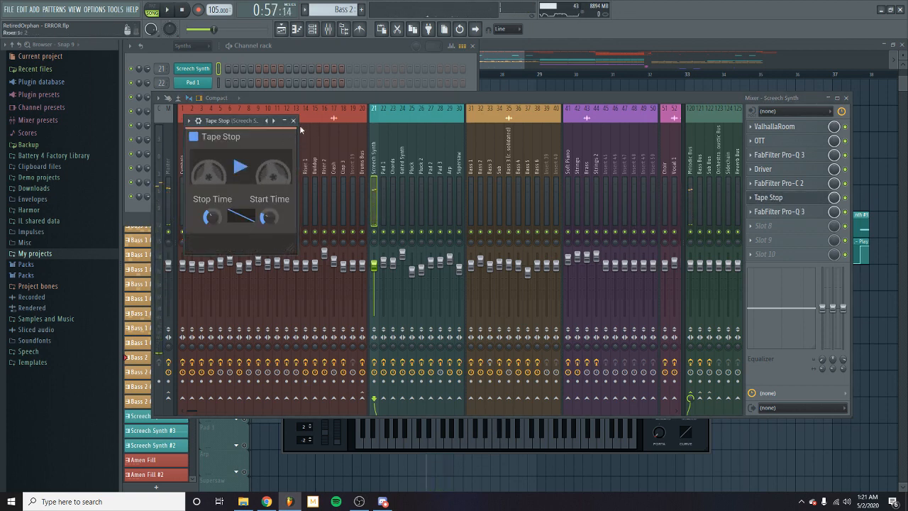
click(294, 121)
- Close the mixer and the Screech Synth's Serum window, and replay the part from bar 26
click(847, 99)
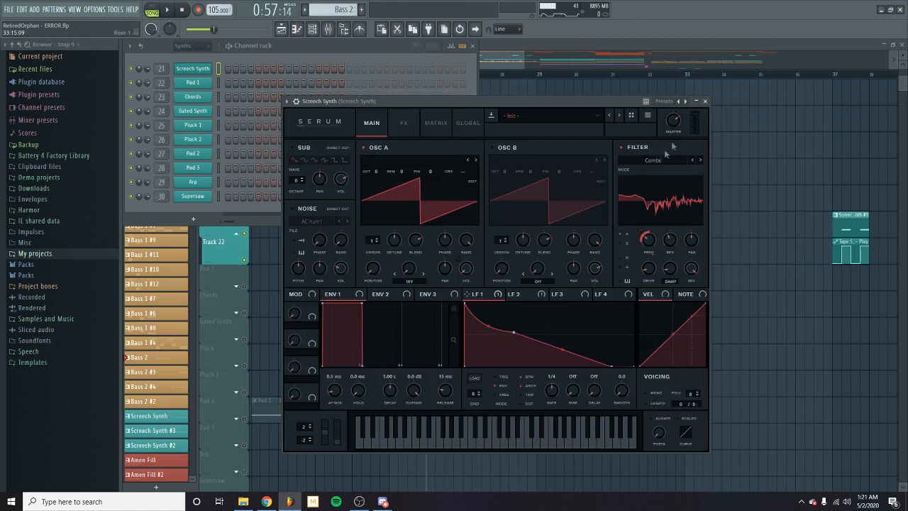
click(697, 102)
key(space)
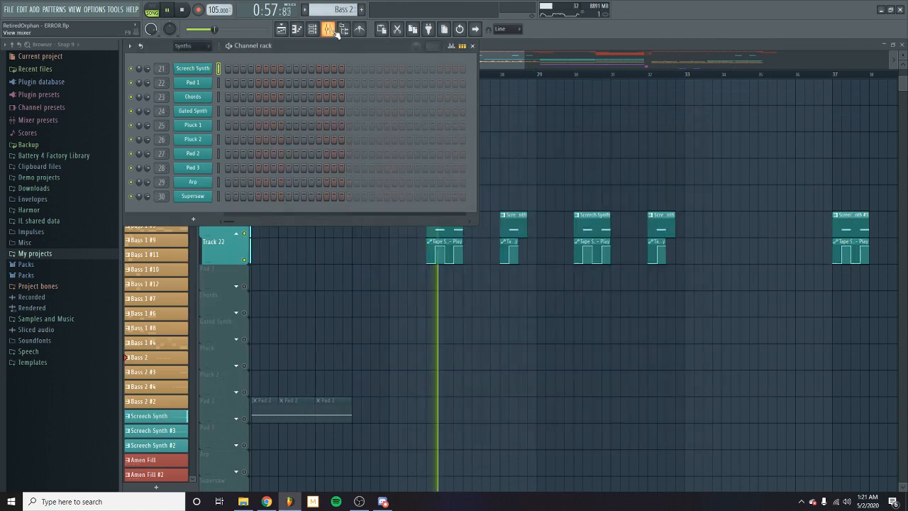
key(F9)
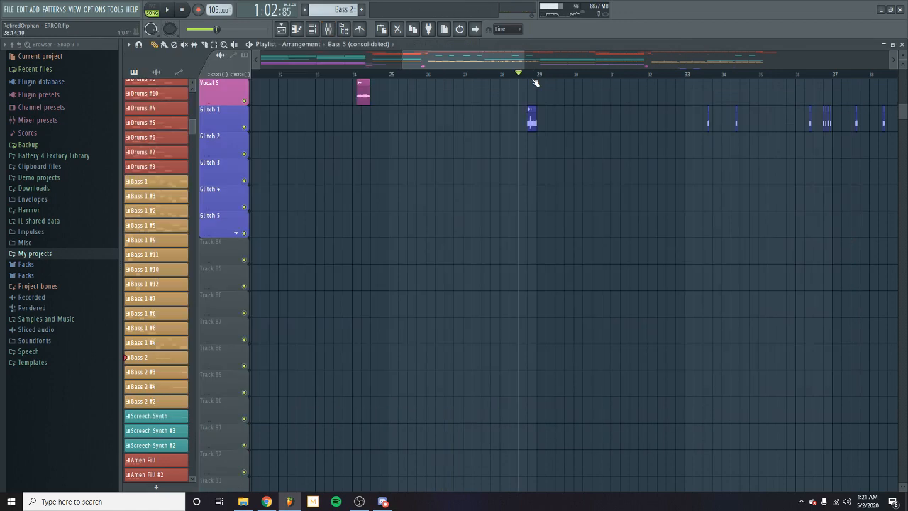
- Solo the Glitch 1 track and play its clip just before bar 29
right_click(246, 127)
key(space)
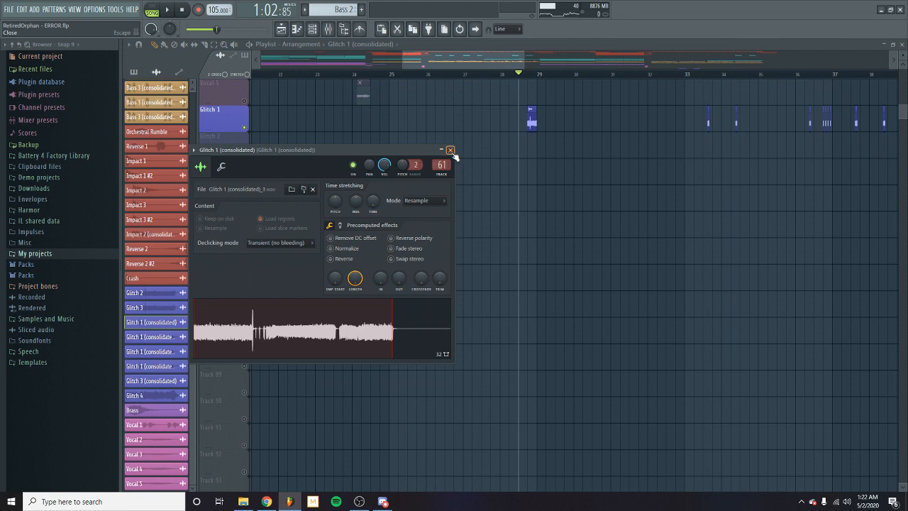
- Close the Glitch 1 clip's sampler window and unsolo the Glitch 1 track
click(450, 151)
scroll(473, 153, up, 5)
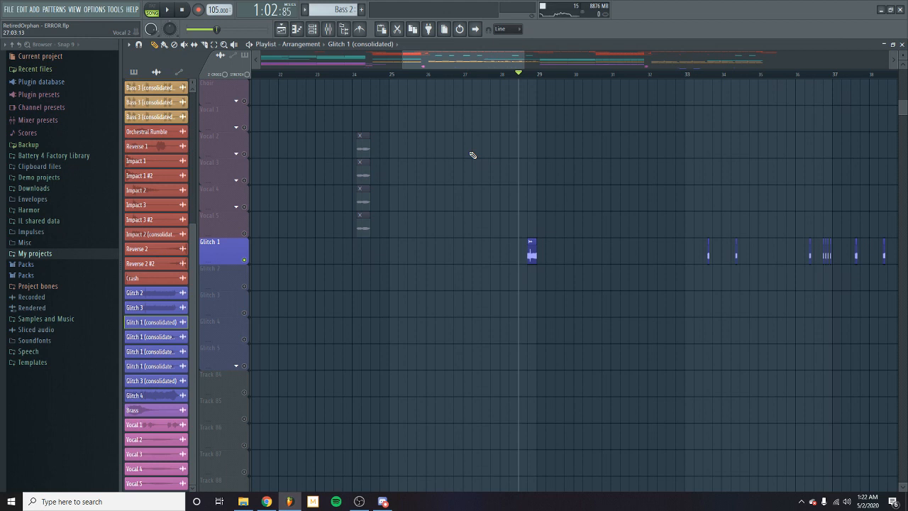
right_click(244, 259)
scroll(146, 78, up, 5)
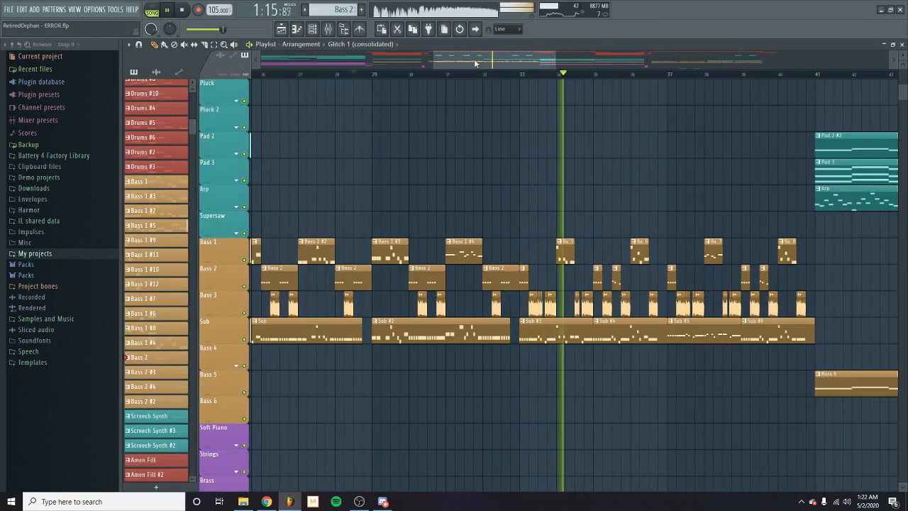
- Play the full mix from bar 32 up to the Amen Fill clip before bar 33
key(space)
scroll(514, 80, up, 8)
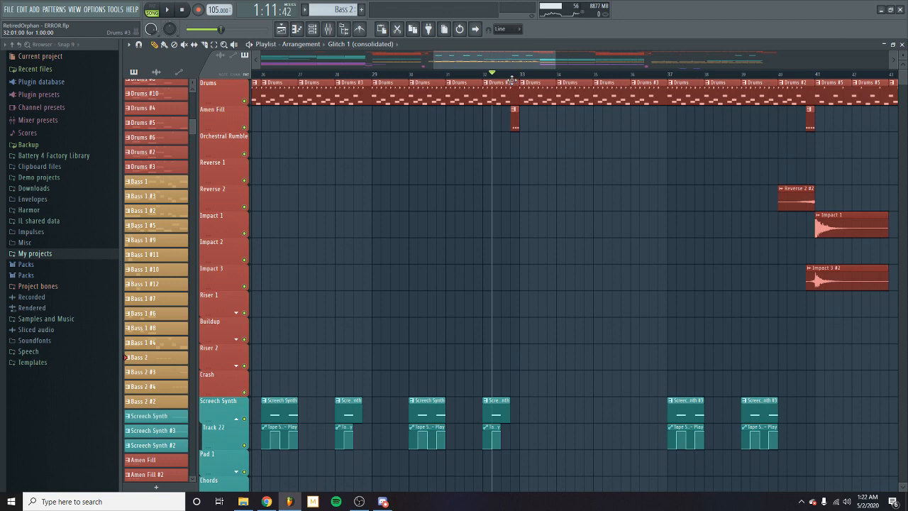
key(space)
key(space)
scroll(517, 140, down, 3)
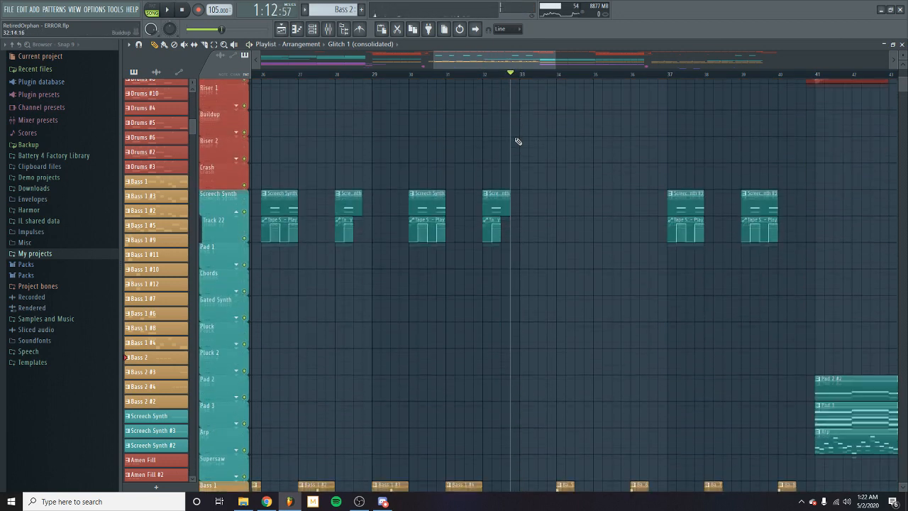
scroll(519, 141, up, 3)
scroll(582, 279, left, 5)
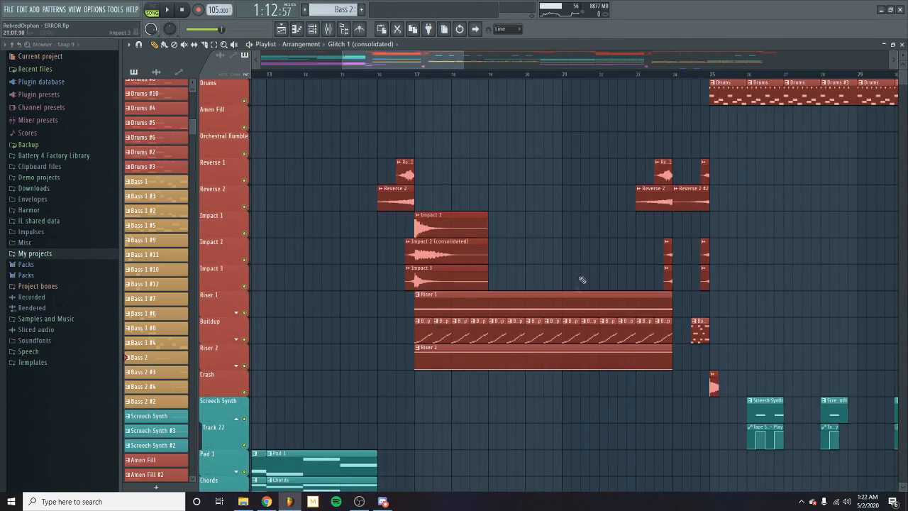
- Play the Amen Fill transition into the second half of the drop at bar 33
drag(390, 60, 523, 63)
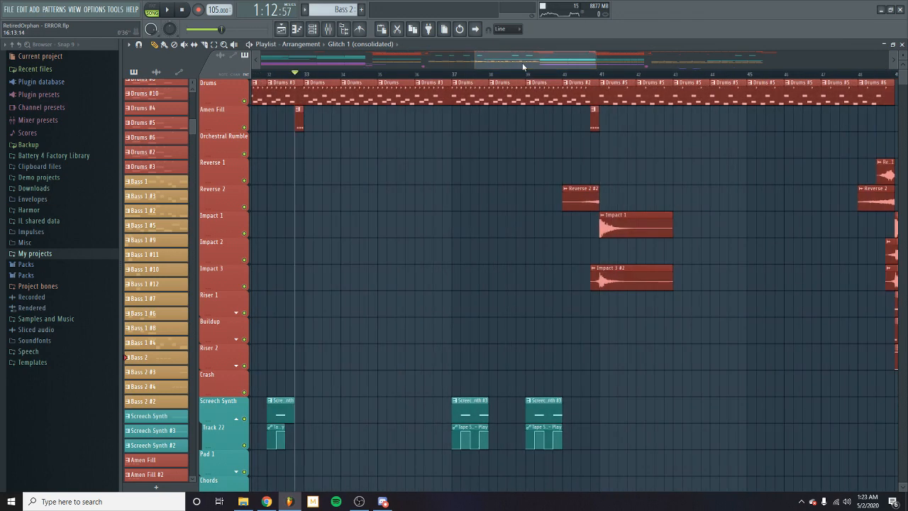
key(space)
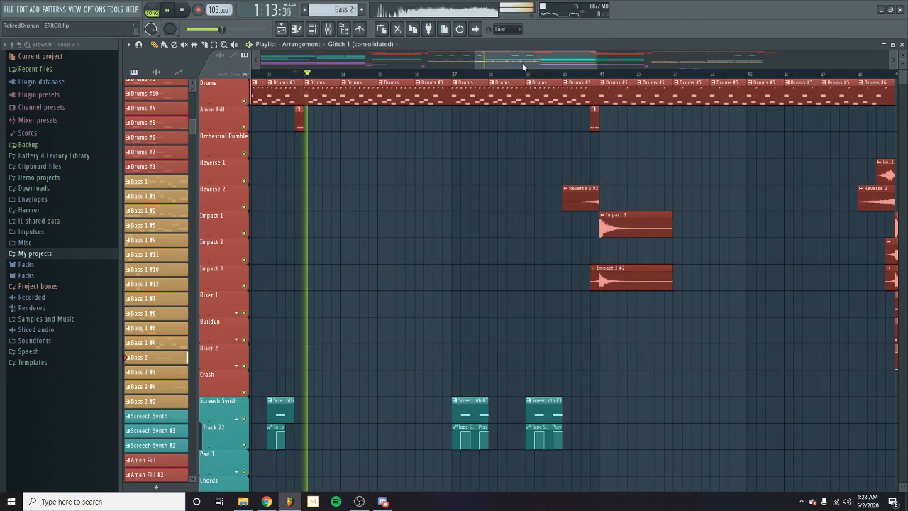
scroll(641, 177, down, 5)
key(space)
- Solo the Sub track and play its first clip from bar 25
drag(548, 56, 484, 63)
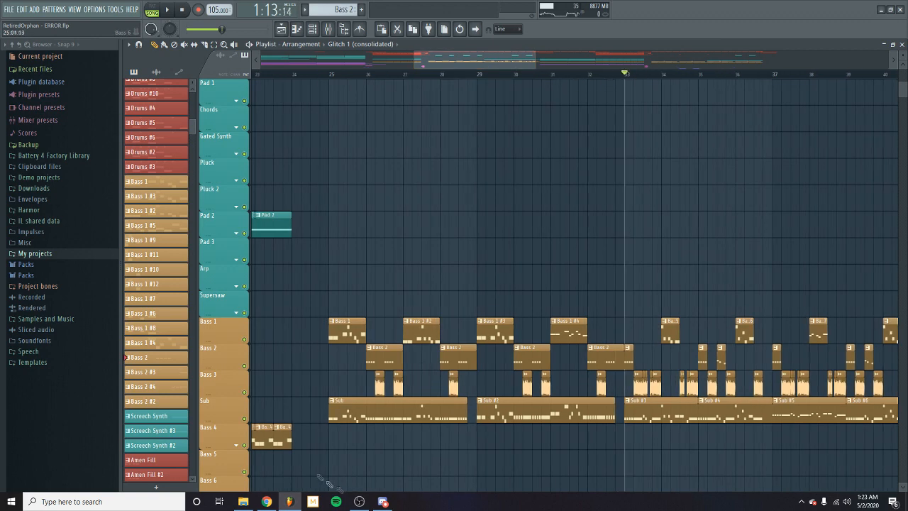
right_click(244, 419)
key(space)
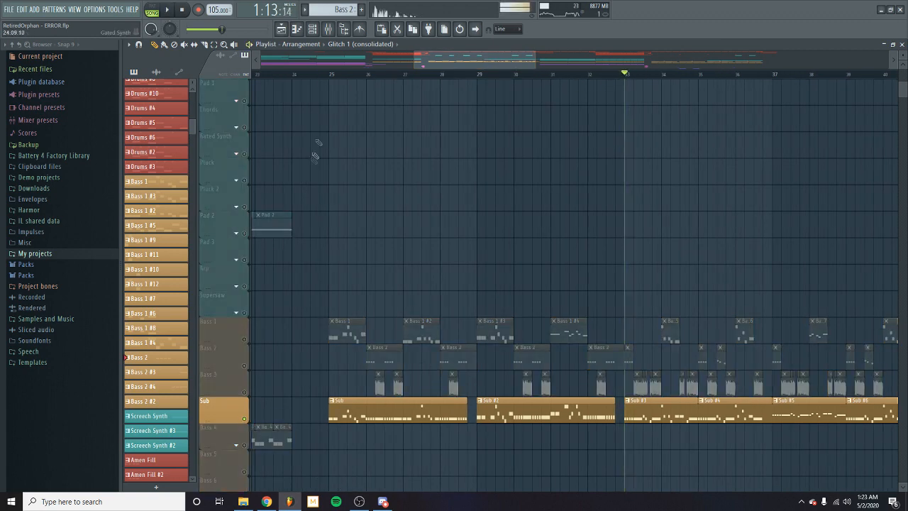
click(327, 75)
key(space)
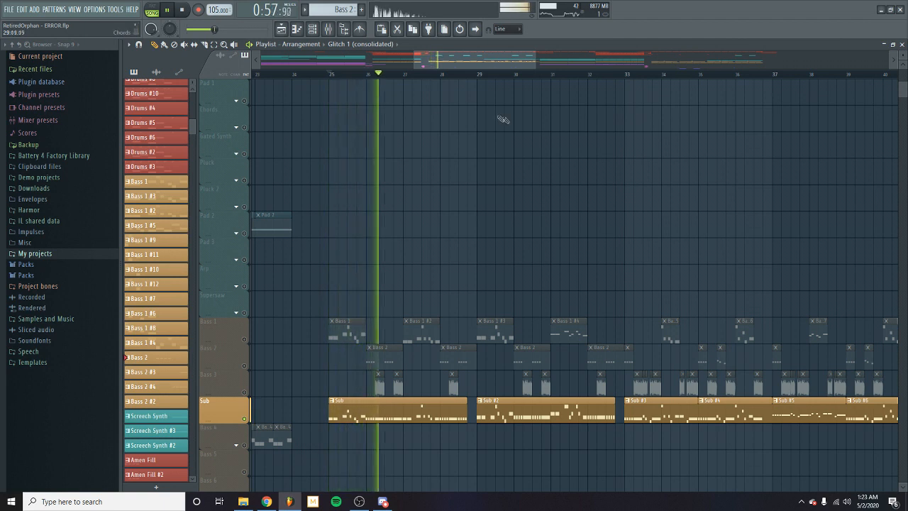
key(space)
- Play the soloed Sub track from bar 33, and unsolo it
click(627, 75)
key(space)
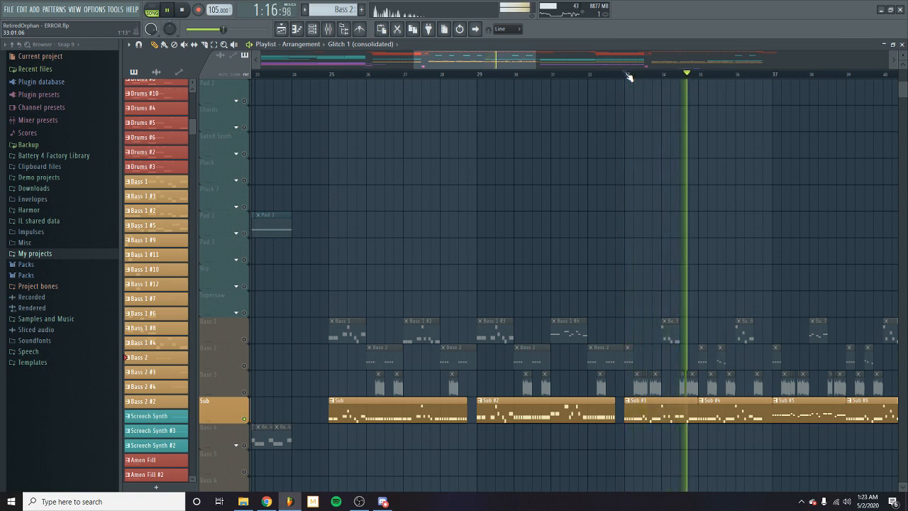
key(space)
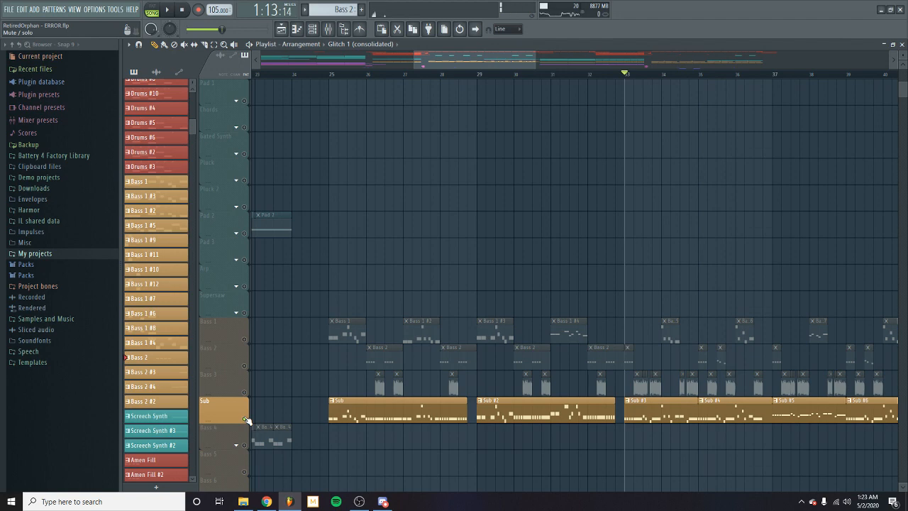
right_click(245, 419)
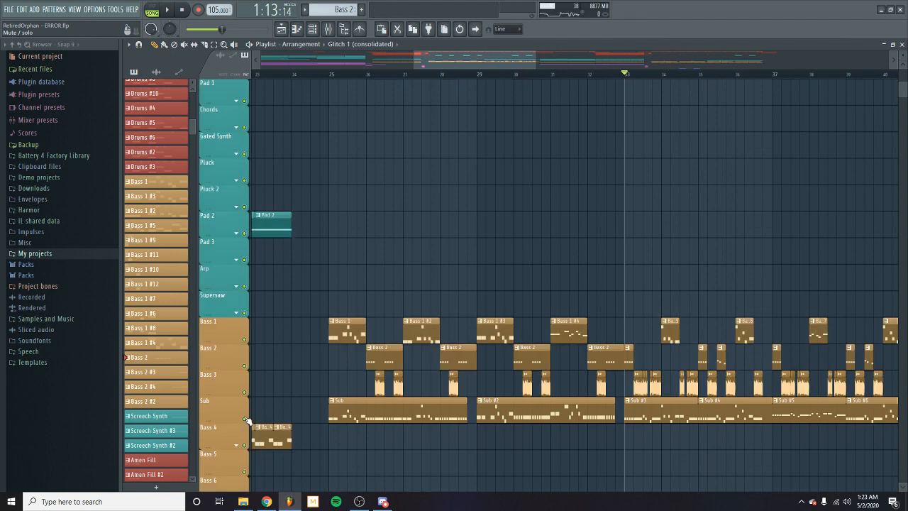
- Play the full mix from bar 33 through to the start of the section at bar 41
key(space)
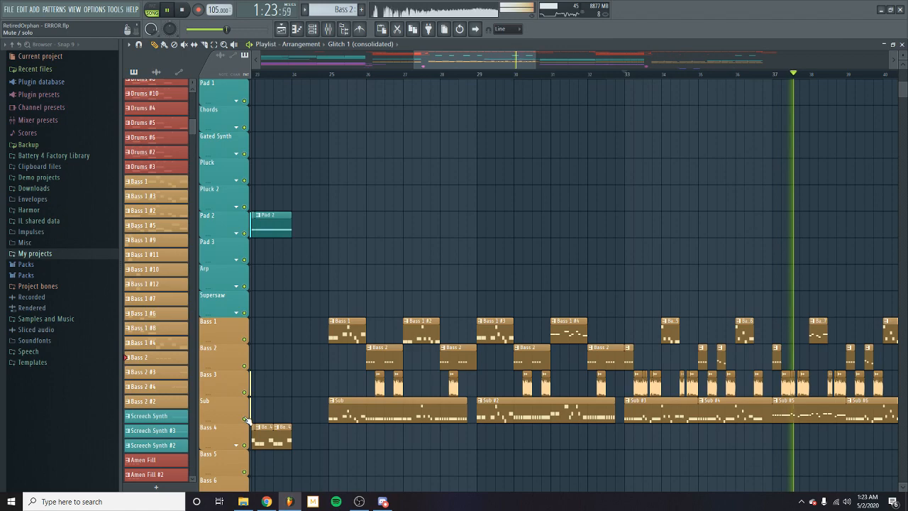
scroll(362, 388, up, 5)
scroll(363, 388, up, 4)
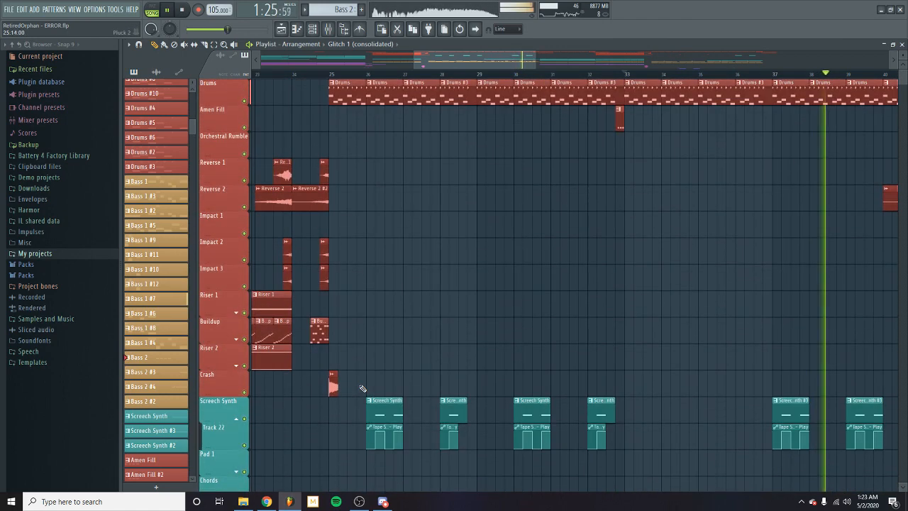
scroll(659, 174, down, 12)
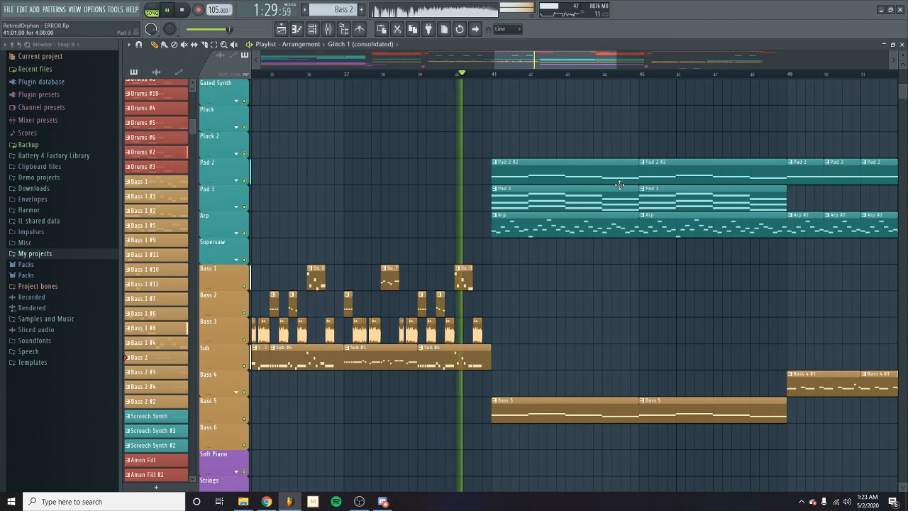
scroll(622, 187, up, 12)
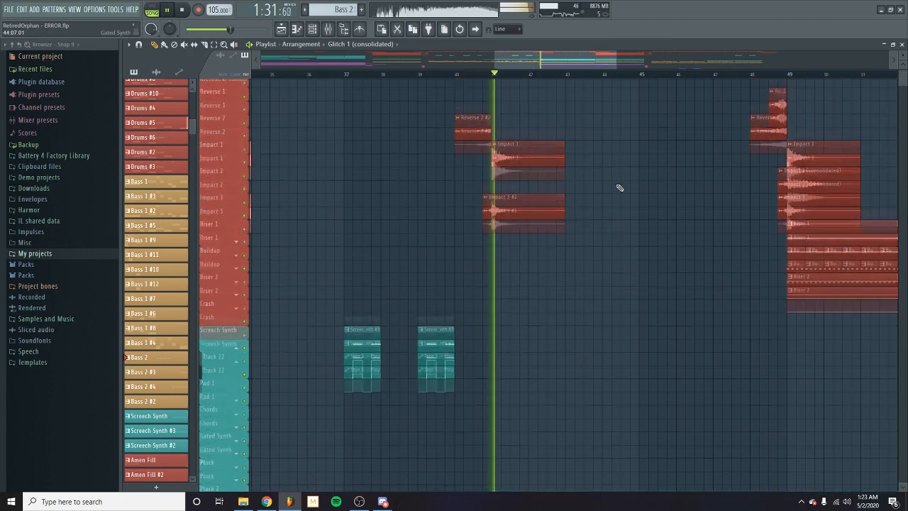
scroll(618, 188, down, 5)
key(space)
- Examine the song arrangement across all tracks, from the intro to the section starting at bar 41
scroll(579, 183, down, 15)
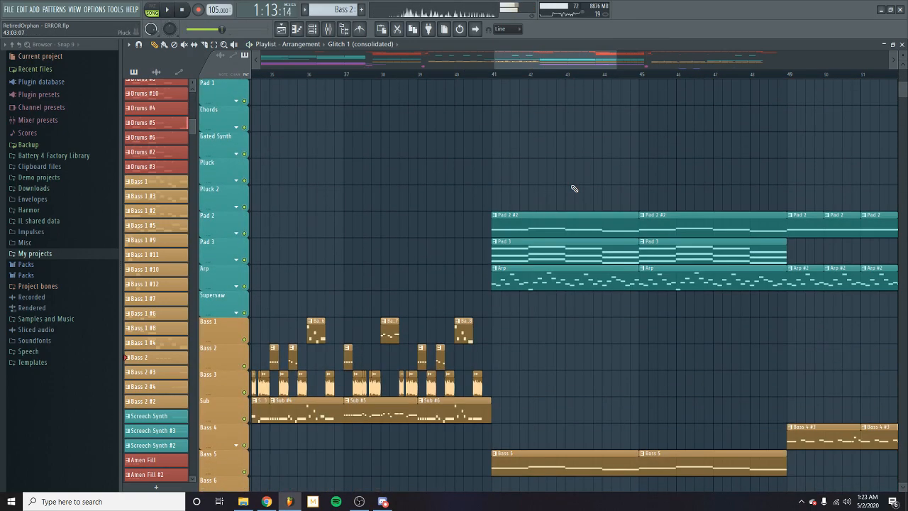
scroll(559, 191, up, 20)
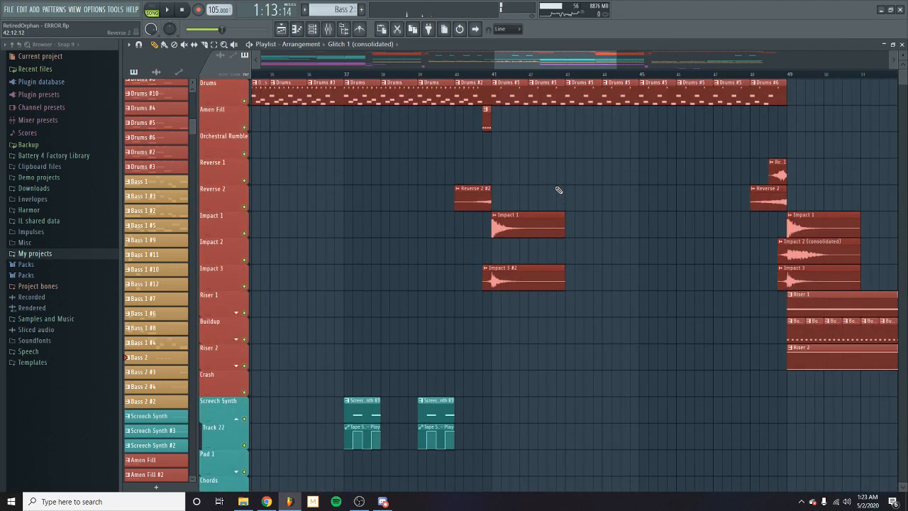
click(298, 59)
drag(375, 63, 701, 62)
scroll(693, 156, down, 20)
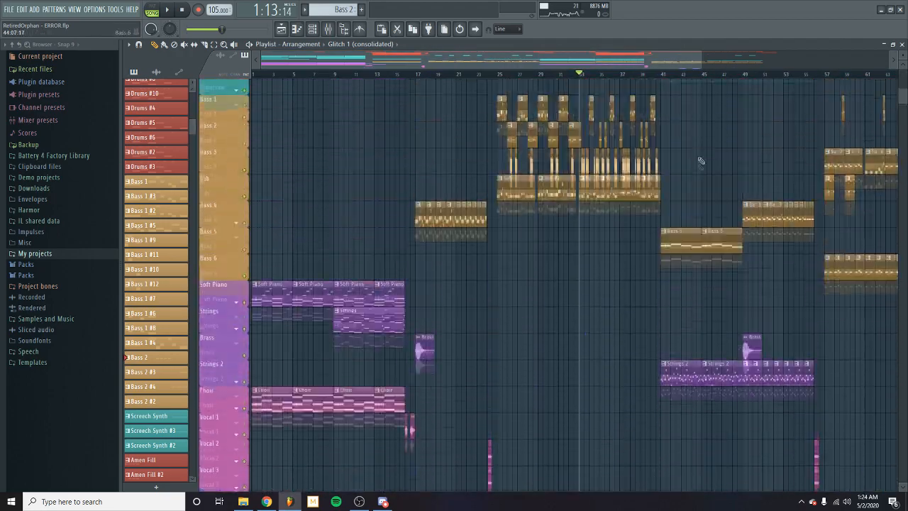
scroll(701, 160, up, 16)
scroll(701, 160, up, 9)
drag(701, 60, 388, 62)
drag(334, 62, 545, 84)
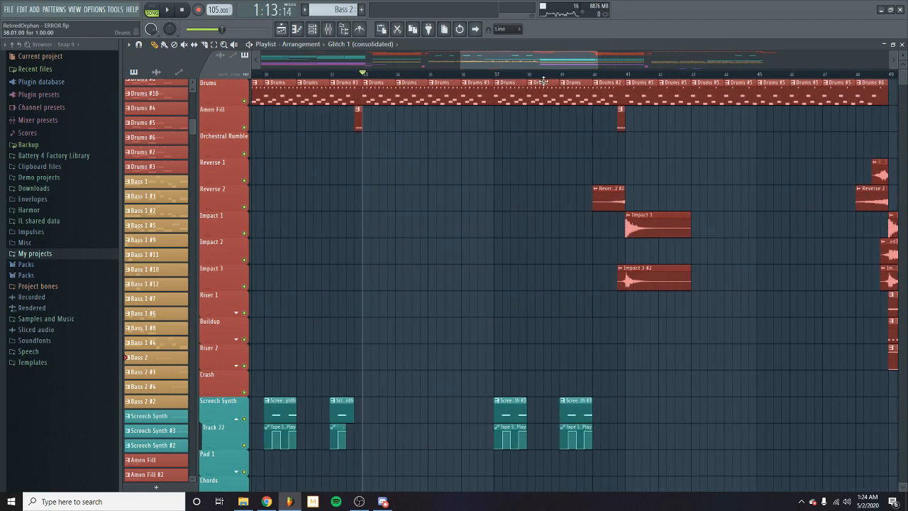
- Play the full mix from the middle of bar 40 into the section at bar 41
scroll(578, 173, down, 15)
click(611, 75)
scroll(708, 159, up, 15)
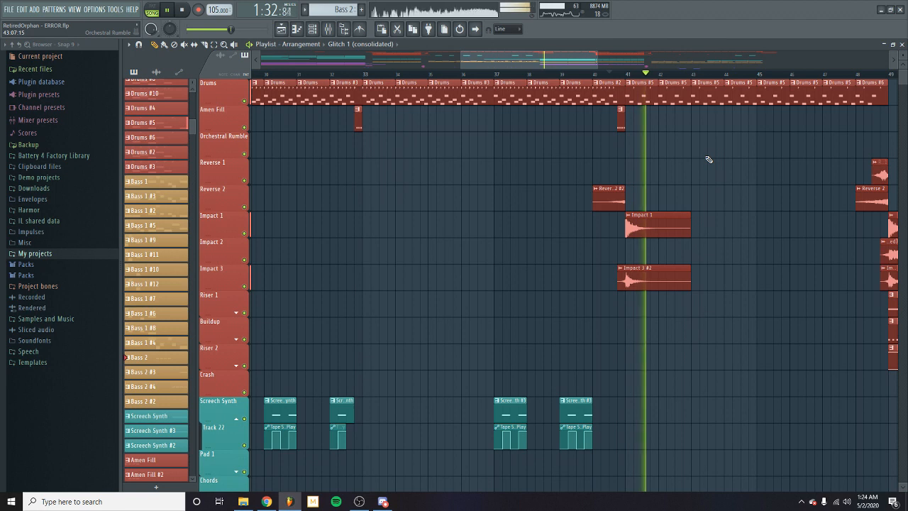
key(space)
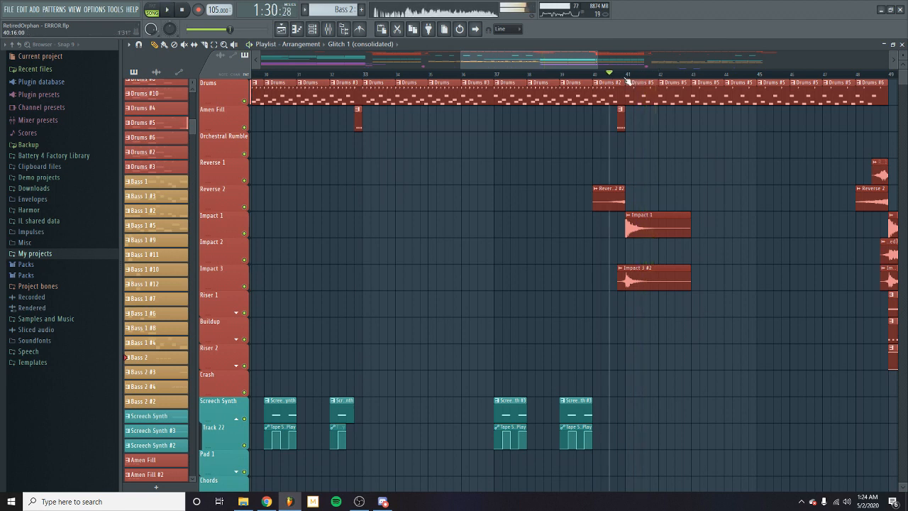
- Solo the Drums track, play it around bar 41 and open the Drums #5 clip's pattern
right_click(244, 101)
key(space)
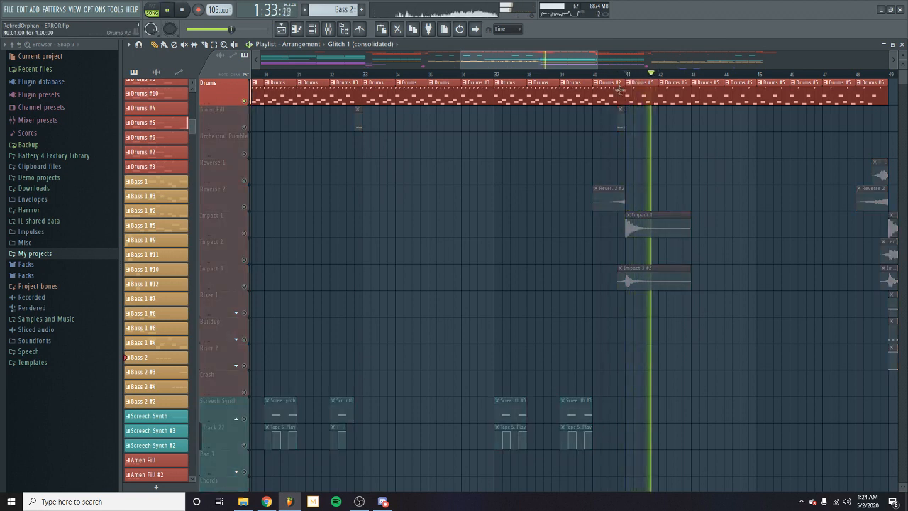
double_click(643, 89)
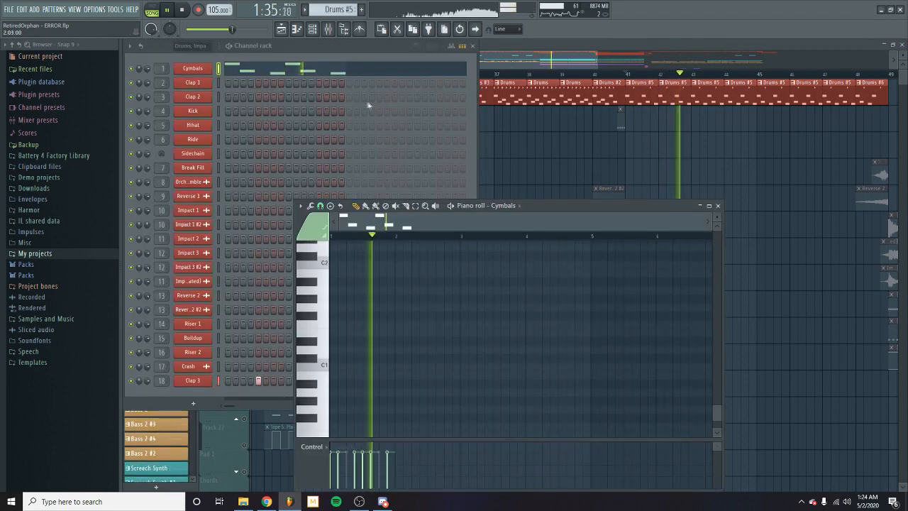
key(space)
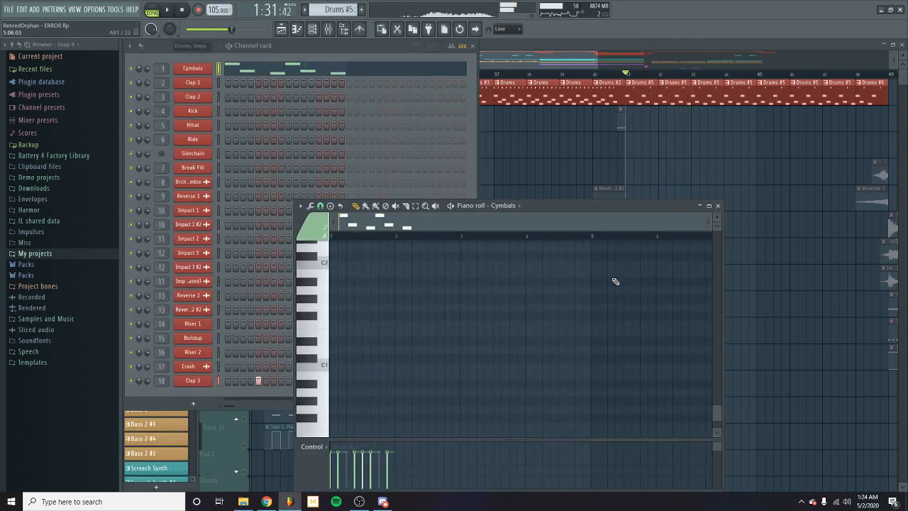
- Play the drums while inspecting the Clap 3 mixer channel's effects, including FabFilter Pro-Q 3
click(220, 381)
click(338, 32)
key(space)
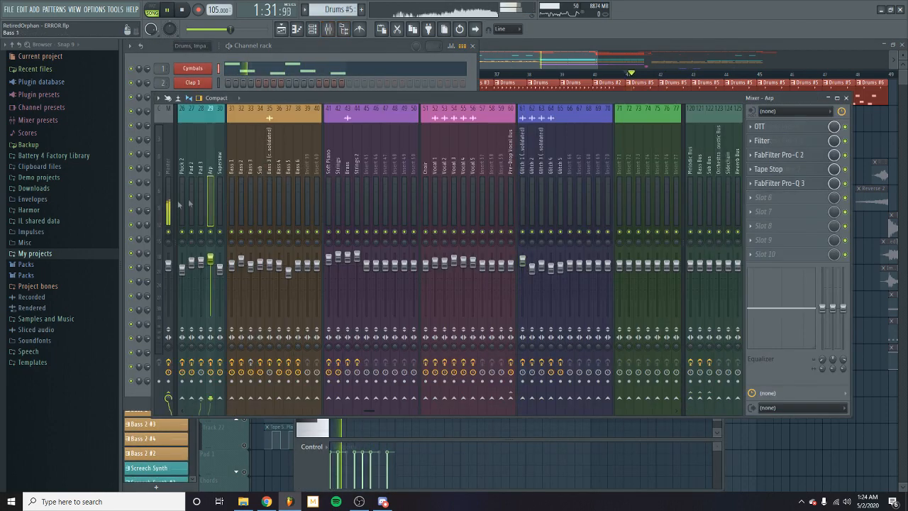
click(338, 202)
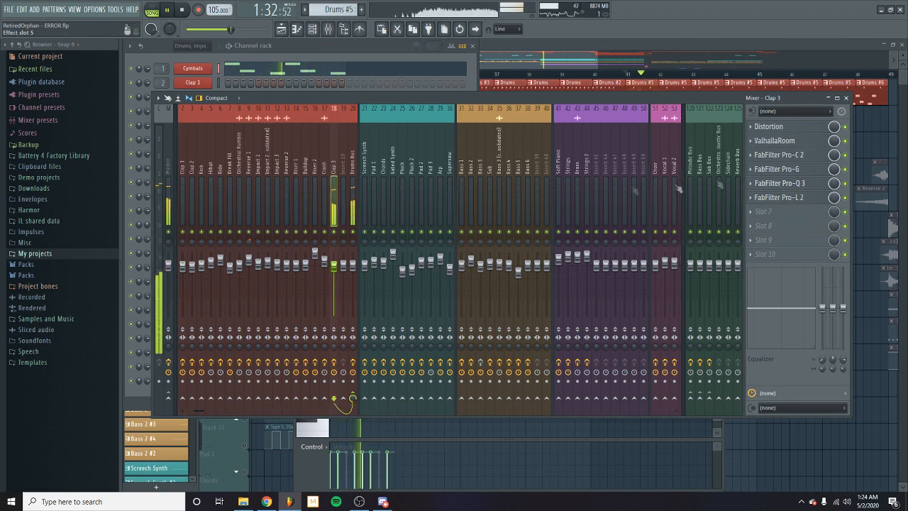
click(757, 183)
click(575, 113)
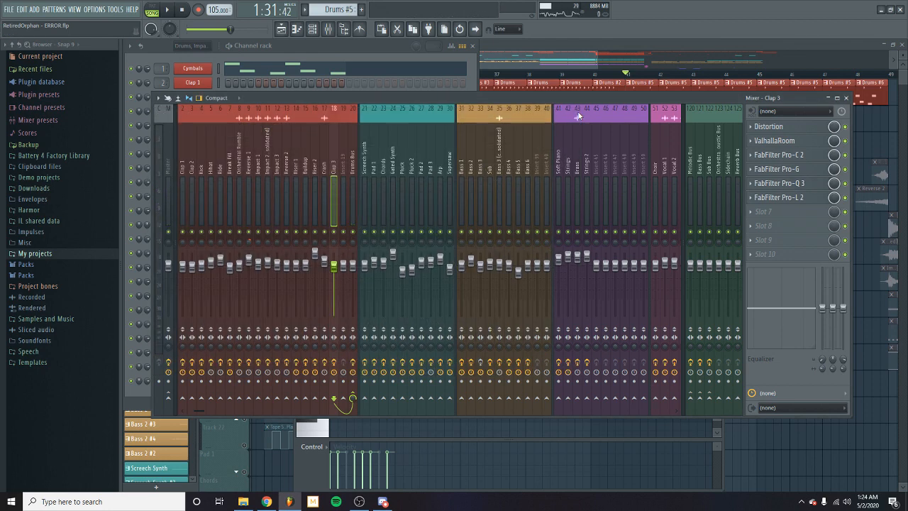
- Close the mixer, piano roll and channel rack, and unsolo the Drums track
click(847, 98)
click(719, 206)
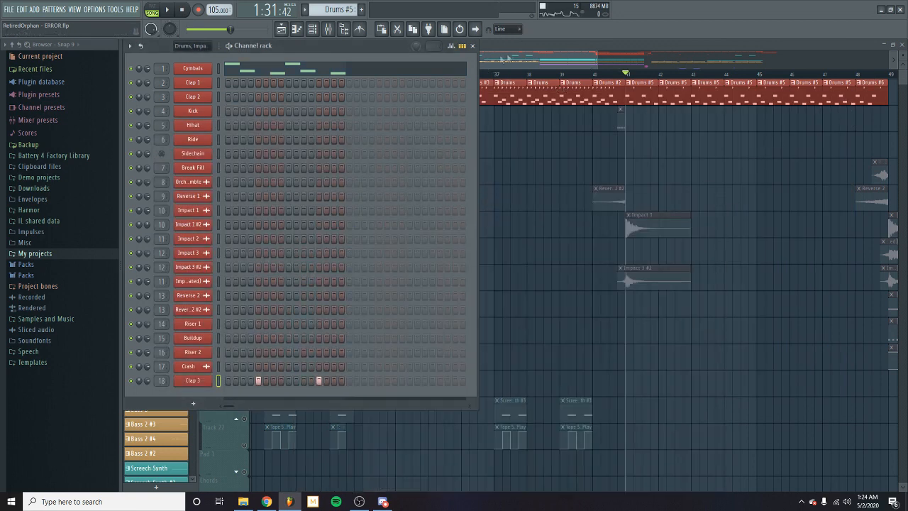
key(F6)
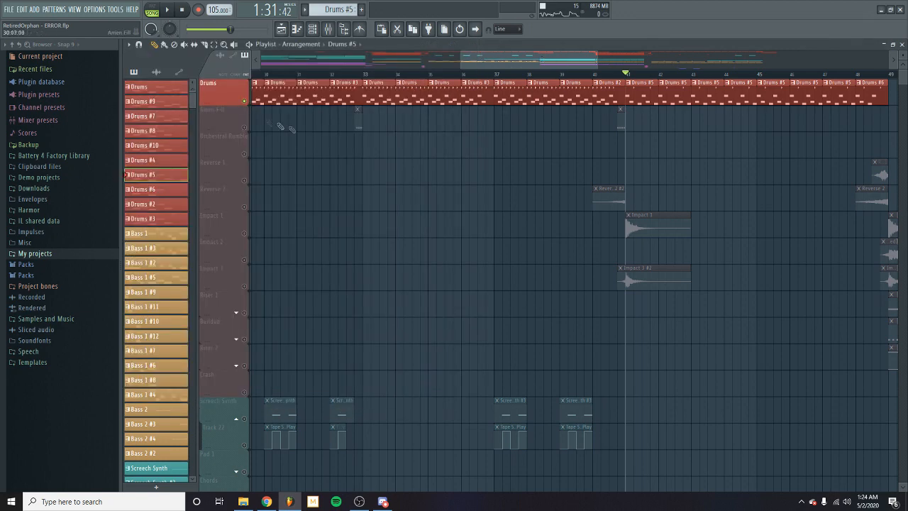
right_click(244, 102)
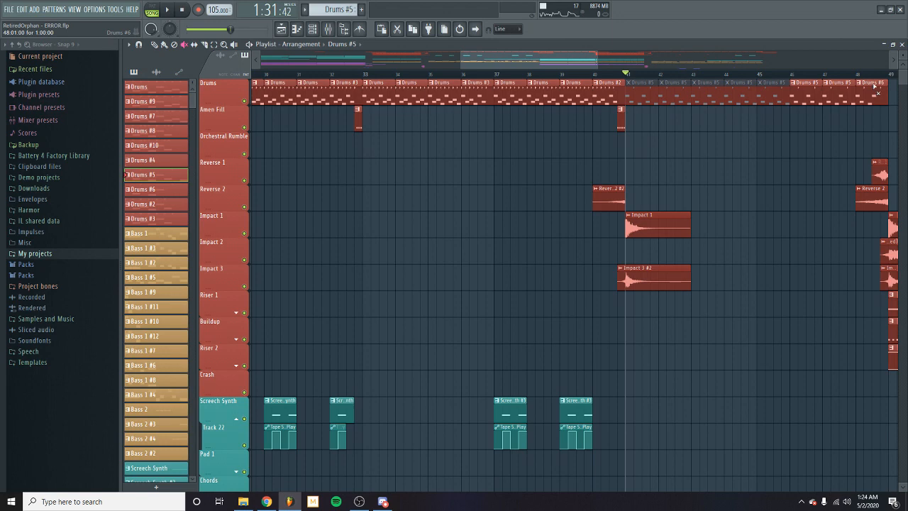
- Play the transition into bar 41 with the drum clips from bar 41 through 48 muted, and replay it with them unmuted
click(607, 75)
key(space)
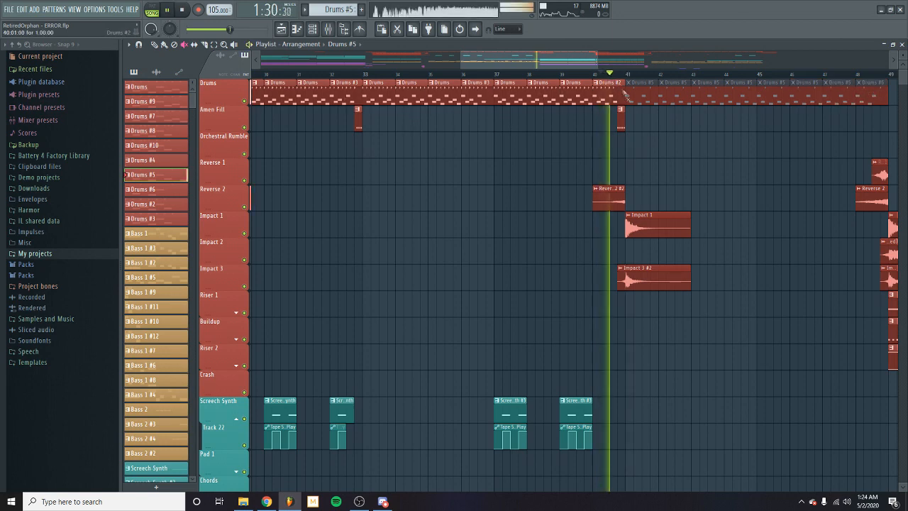
drag(550, 65, 576, 66)
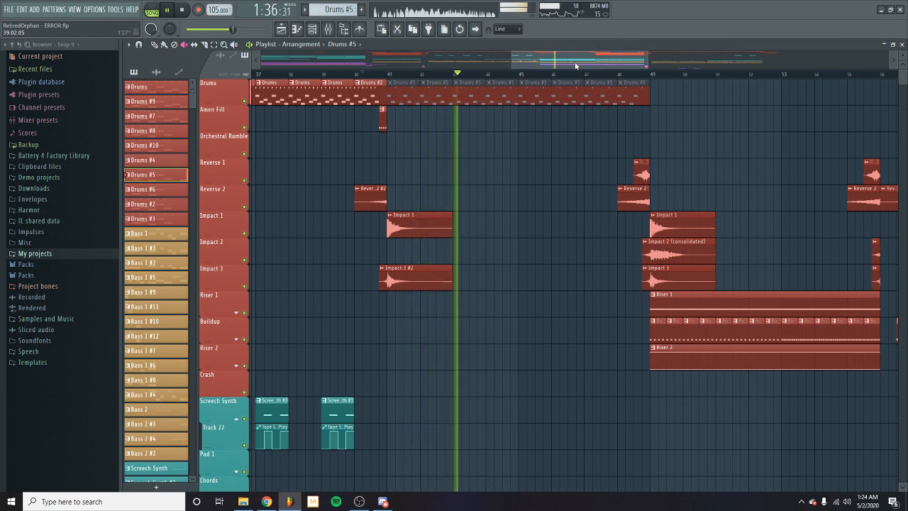
drag(576, 66, 557, 69)
key(space)
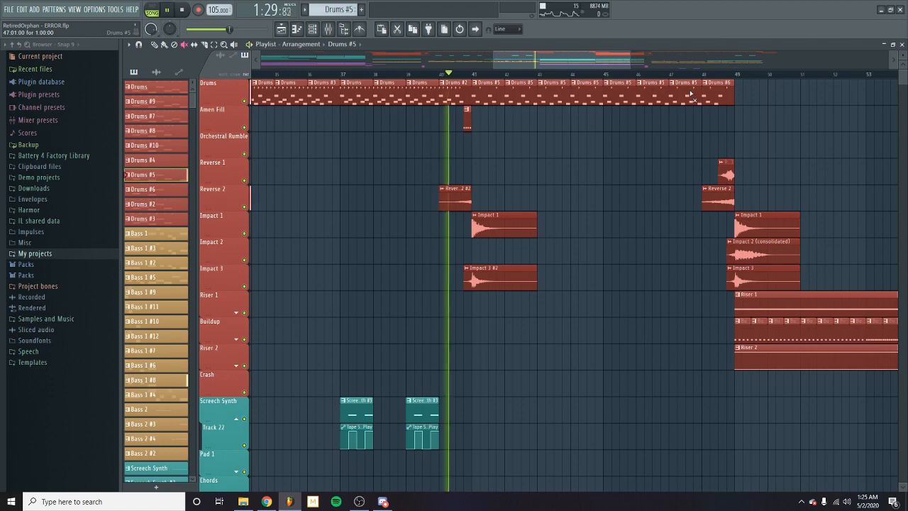
- Play the section around bar 41, and audition the Pad 2 #2 clip's pattern in the piano roll
scroll(692, 95, down, 10)
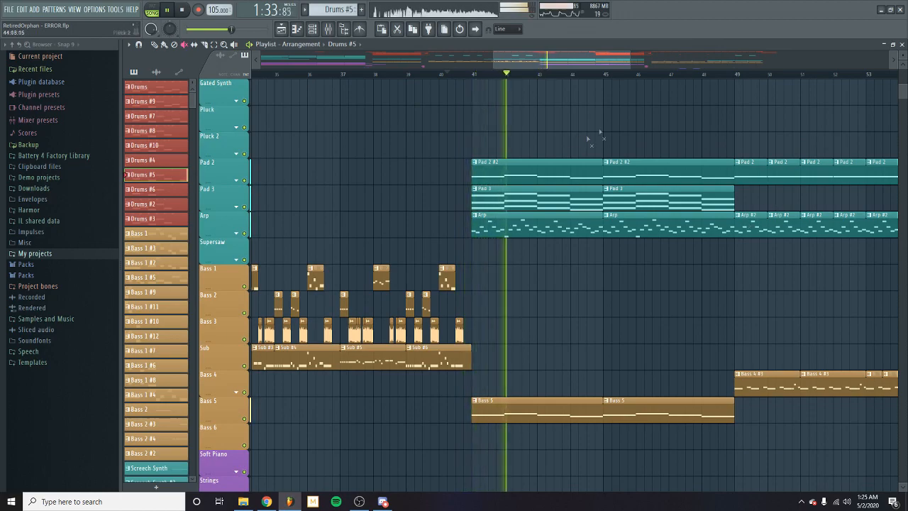
mouse_move(597, 61)
mouse_down()
mouse_move(377, 82)
mouse_move(654, 105)
mouse_move(588, 70)
mouse_up()
key(space)
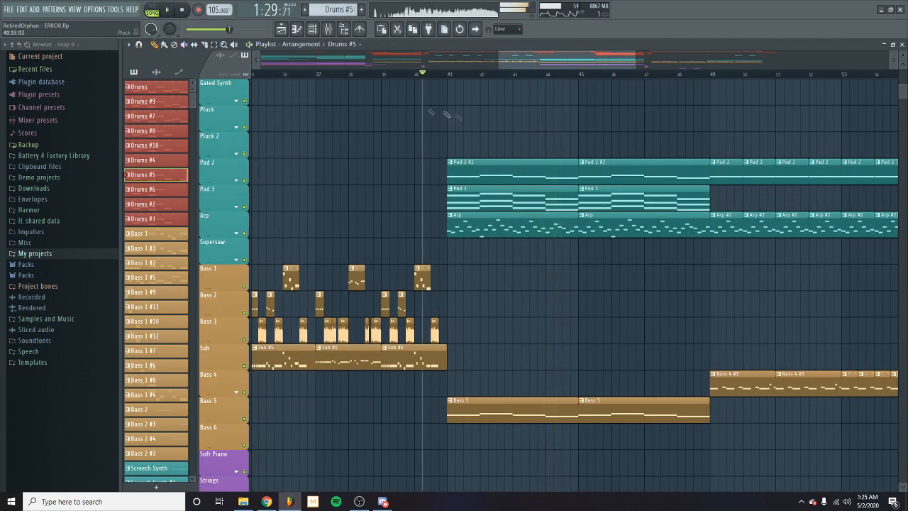
double_click(499, 169)
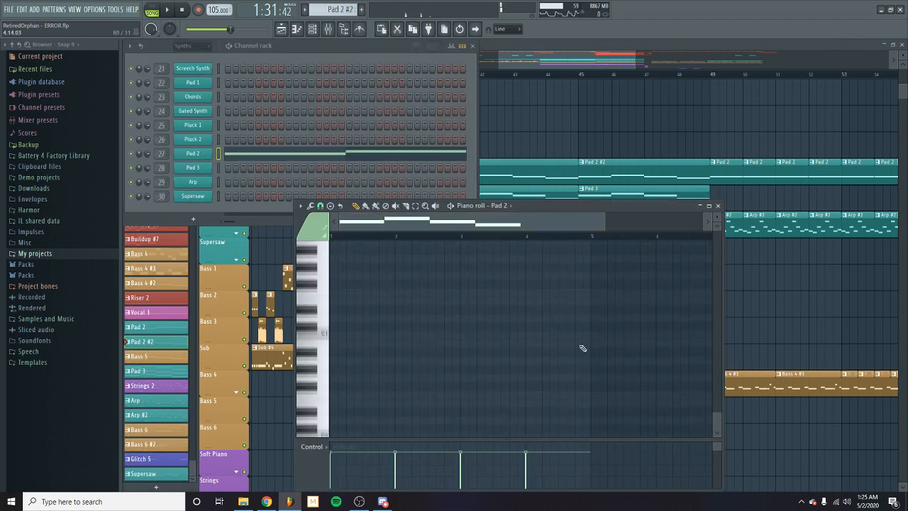
key(space)
key(space)
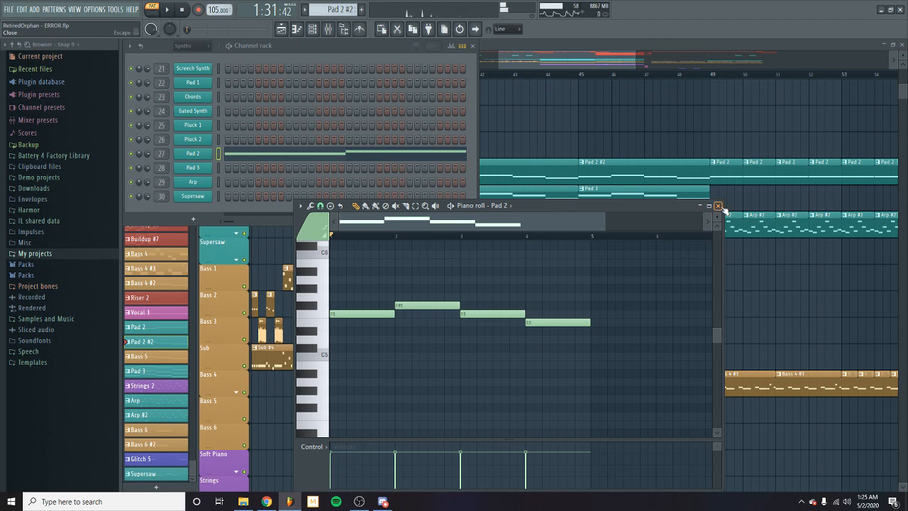
- Open the Pad 3 clip's pattern at bar 41 in the piano roll and play it
click(719, 207)
double_click(523, 190)
key(space)
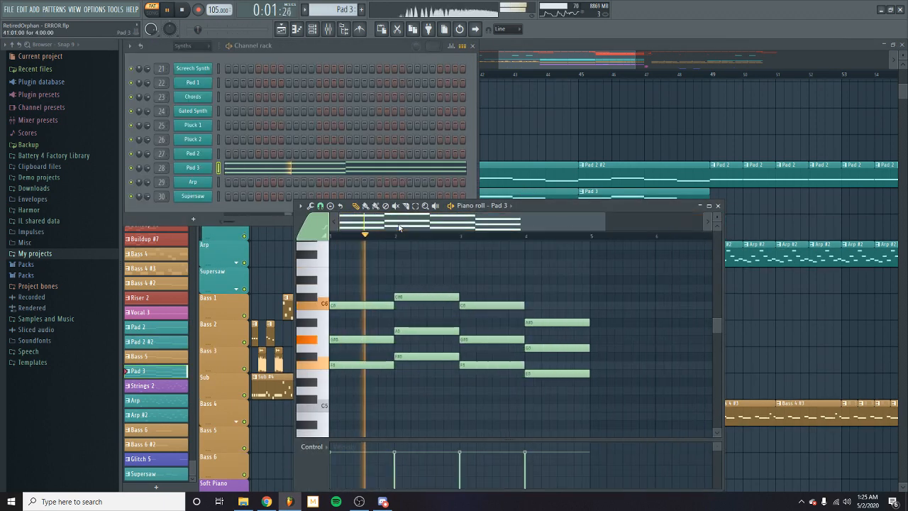
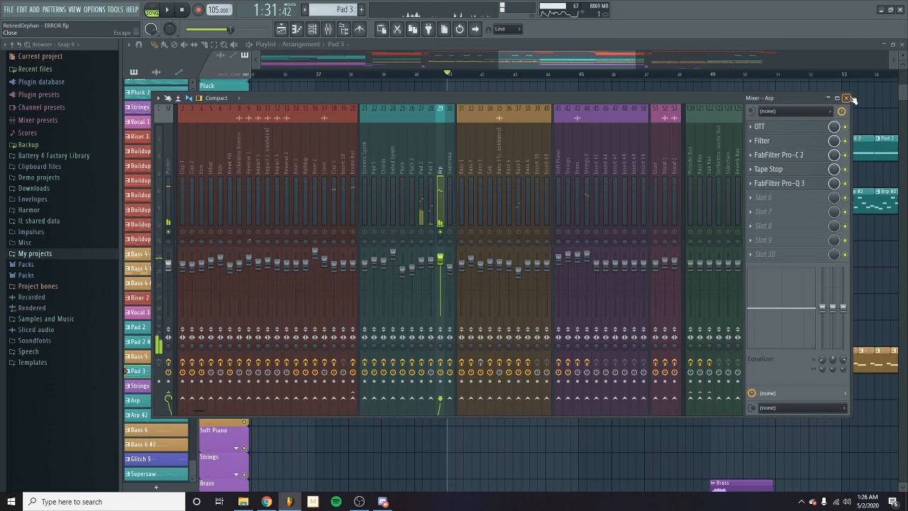
- Close the mixer, play all tracks from bar 41 and expand the Arp track's grouped automation tracks
click(846, 98)
scroll(703, 225, down, 3)
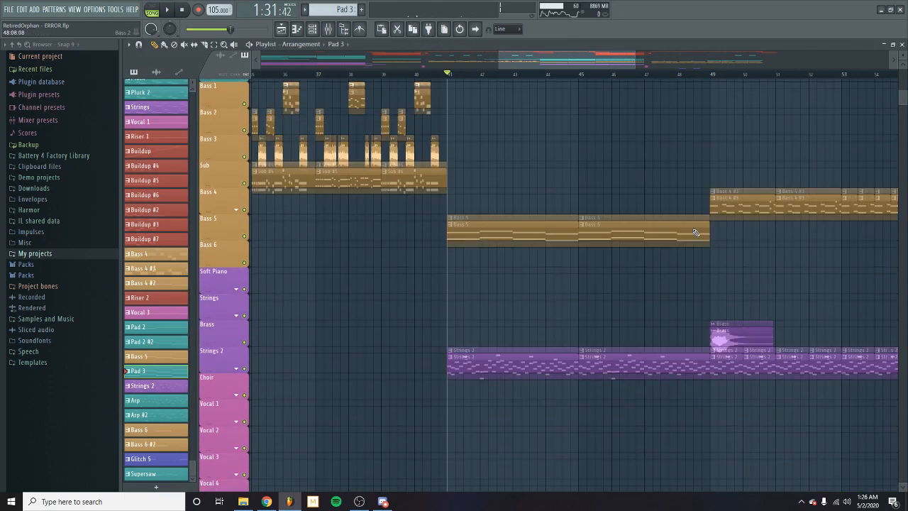
scroll(695, 230, up, 3)
scroll(693, 229, down, 3)
scroll(691, 229, up, 3)
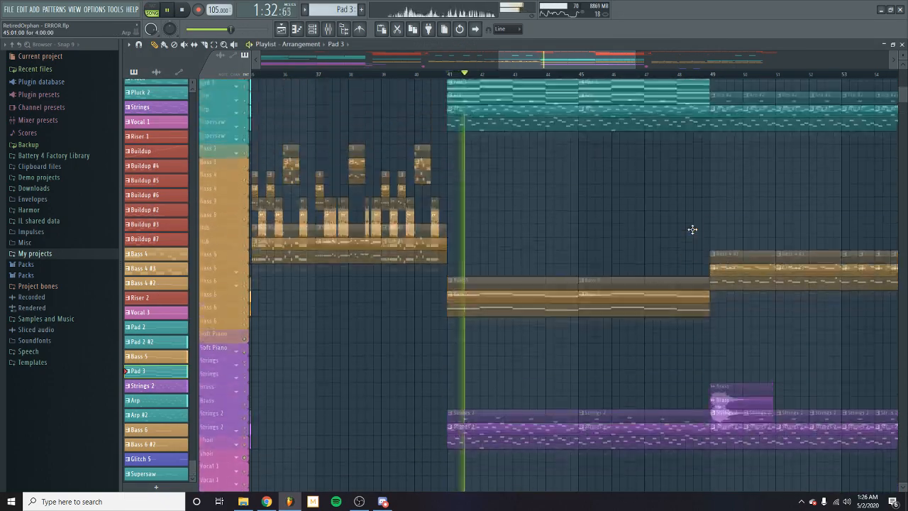
click(237, 156)
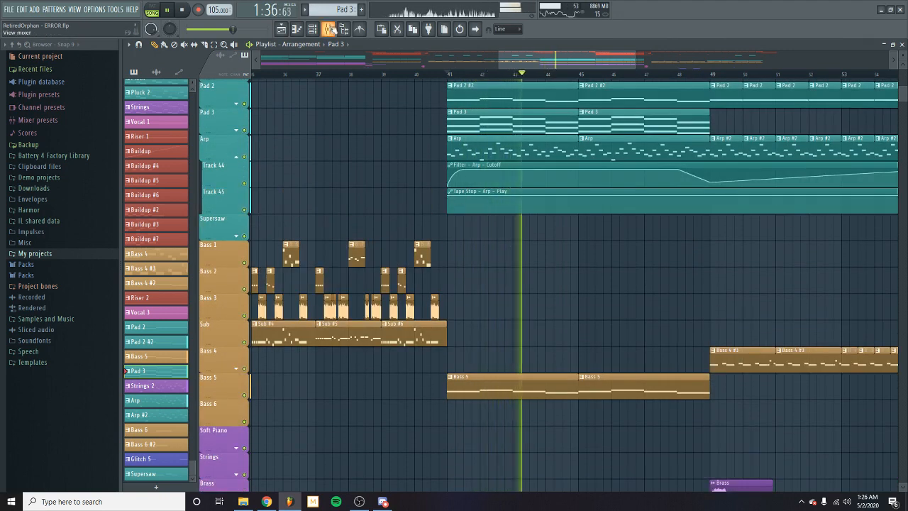
- Inspect the effects on the Bass 5 and Strings 2 mixer channels during playback, and close the mixer
key(F9)
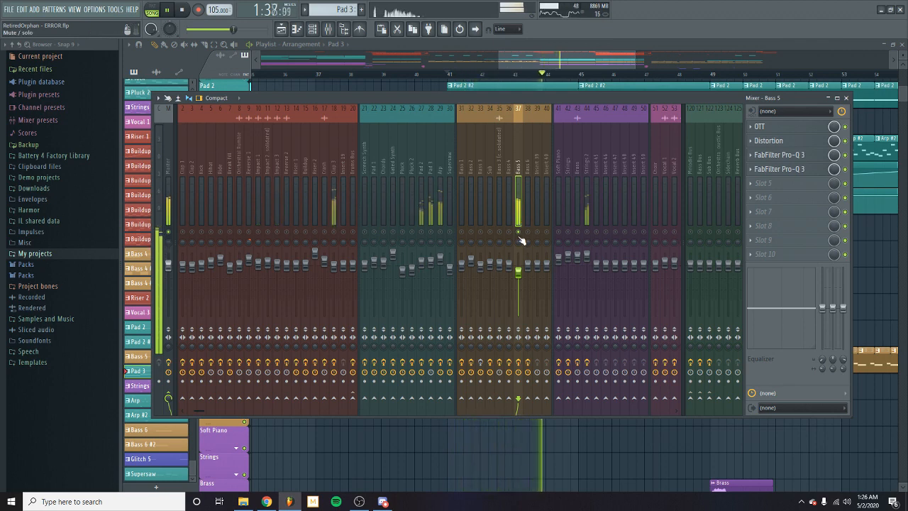
click(586, 205)
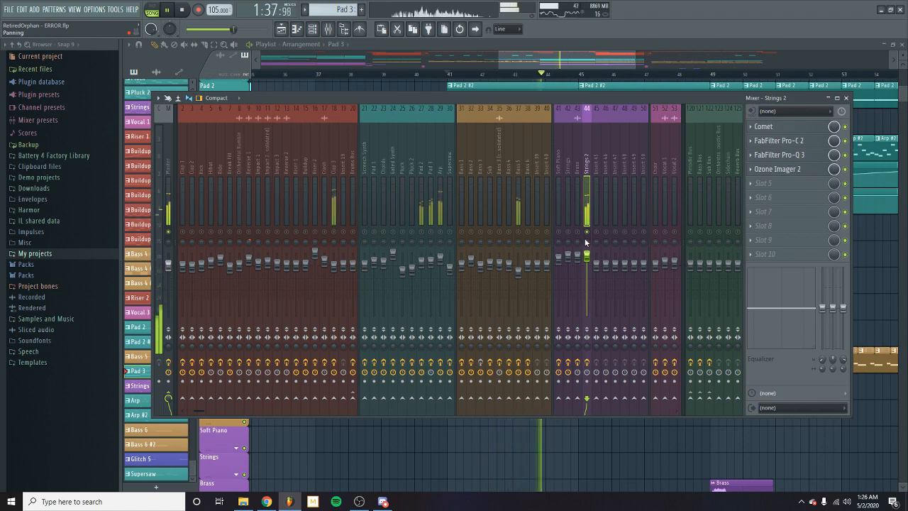
key(space)
click(846, 98)
- Solo the Arp and Strings 2 tracks together with their automation tracks and listen to them from bar 41
scroll(396, 227, up, 6)
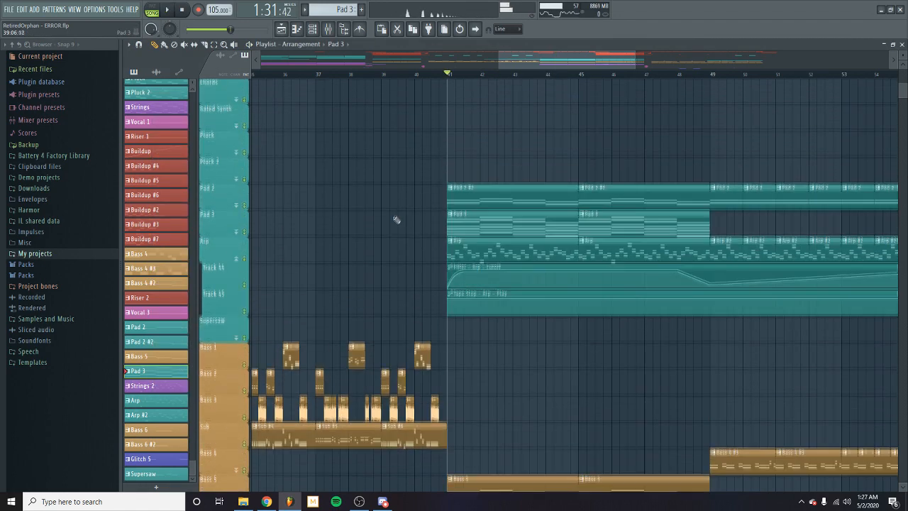
scroll(319, 213, down, 5)
right_click(245, 210)
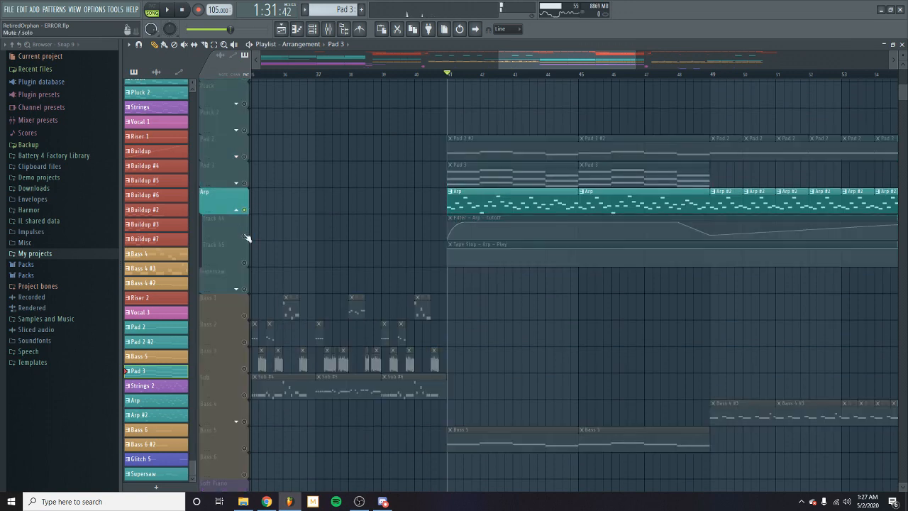
click(244, 237)
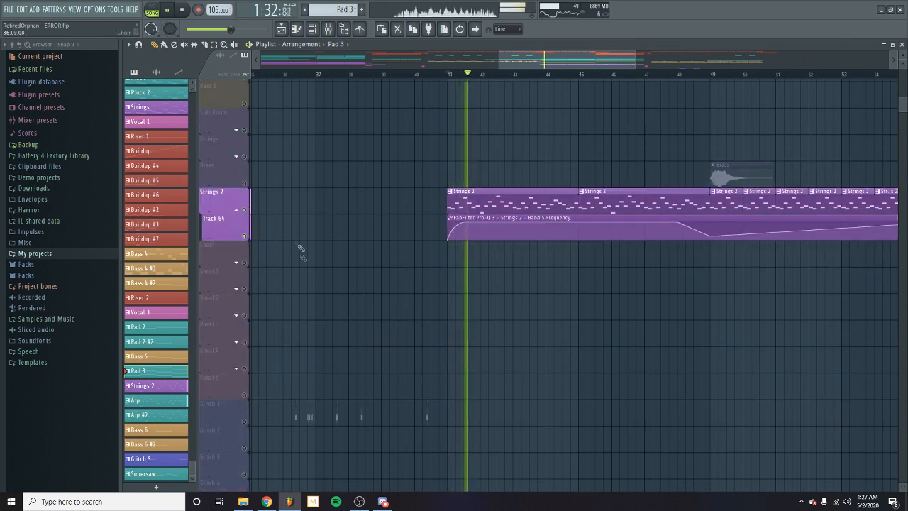
scroll(336, 288, up, 4)
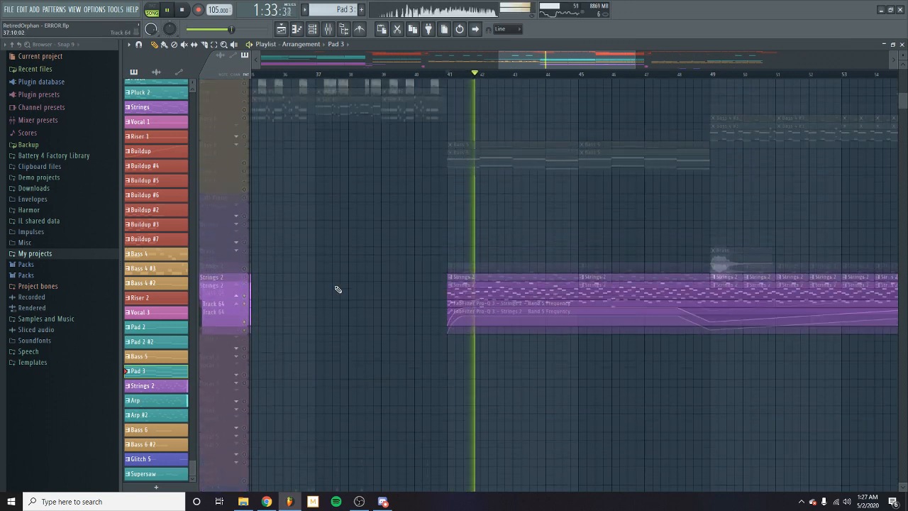
scroll(348, 292, down, 9)
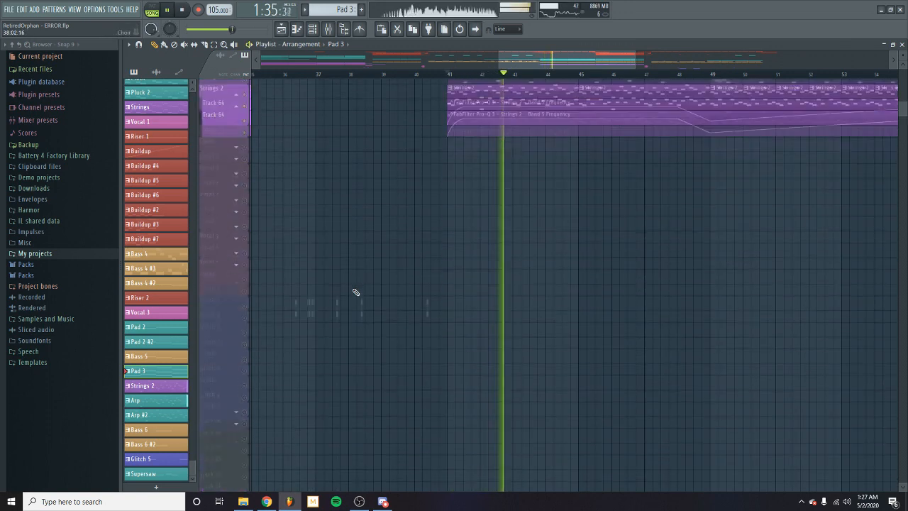
scroll(354, 293, up, 14)
scroll(360, 287, up, 8)
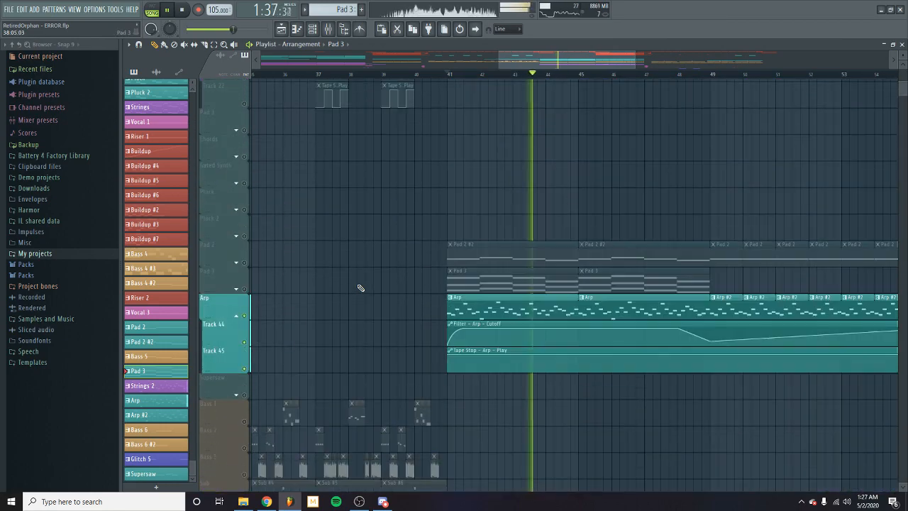
scroll(364, 285, down, 7)
scroll(364, 284, up, 3)
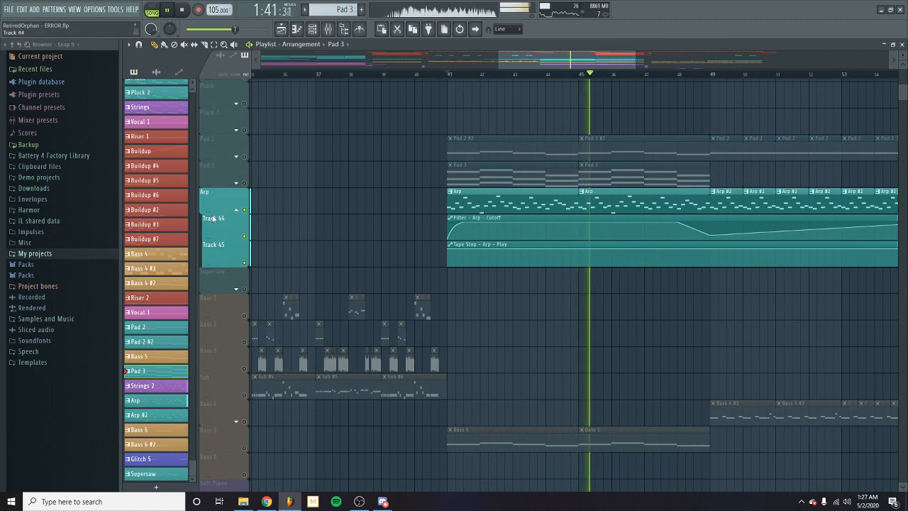
- Unsolo the tracks and play the buildup from bar 49 while looking over the drum, bass, brass and strings clips
scroll(552, 92, up, 15)
key(space)
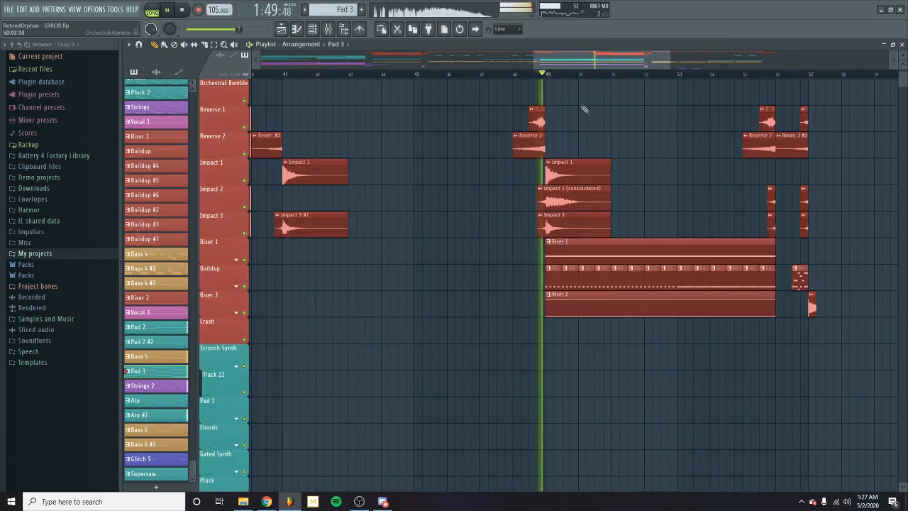
scroll(583, 108, down, 20)
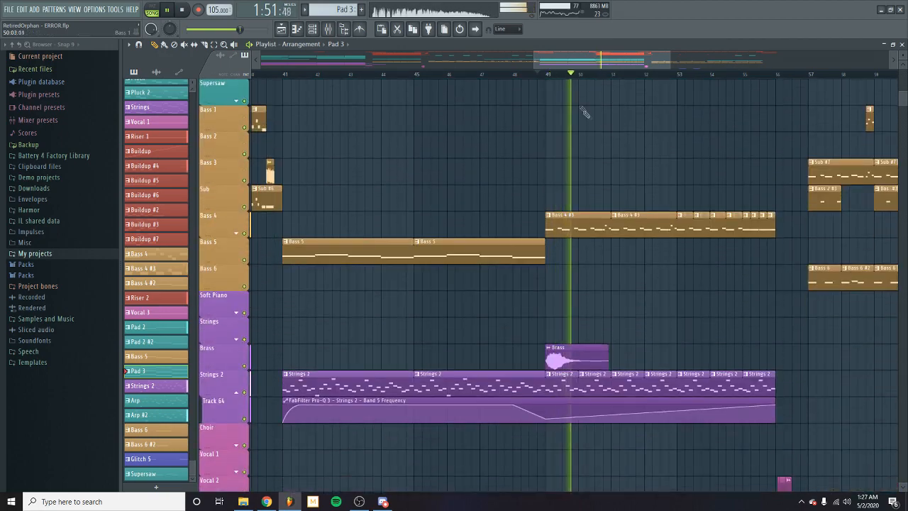
scroll(578, 99, up, 6)
scroll(564, 82, down, 3)
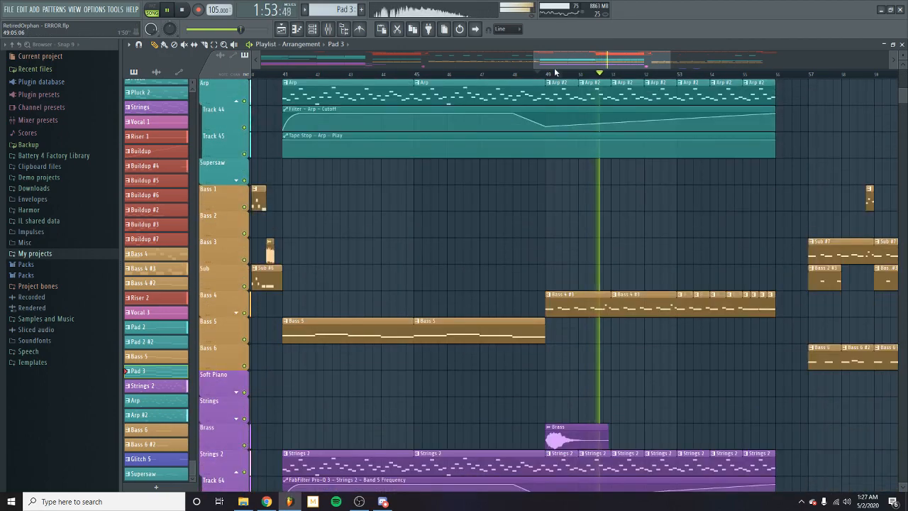
scroll(567, 106, down, 8)
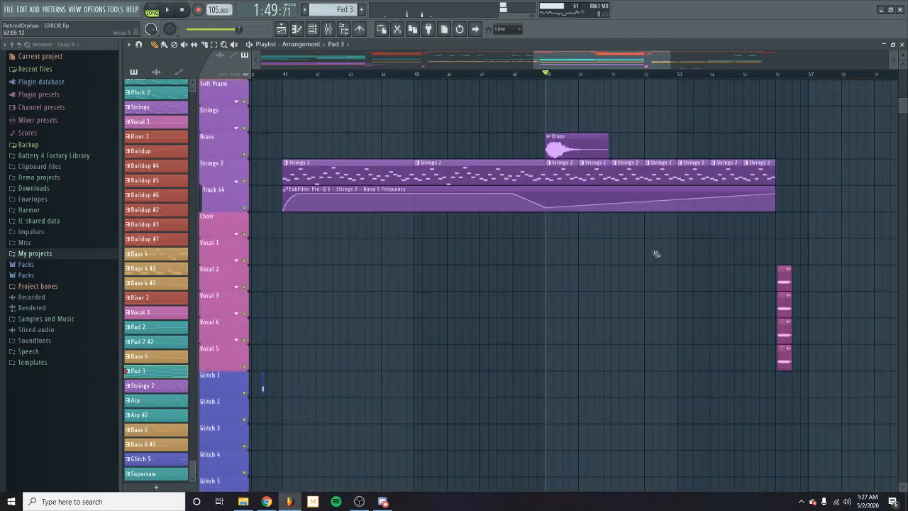
- Expand the Pad 2 track to view its Tape Stop and Filter automation, and collapse it again
scroll(577, 187, up, 5)
scroll(574, 190, up, 5)
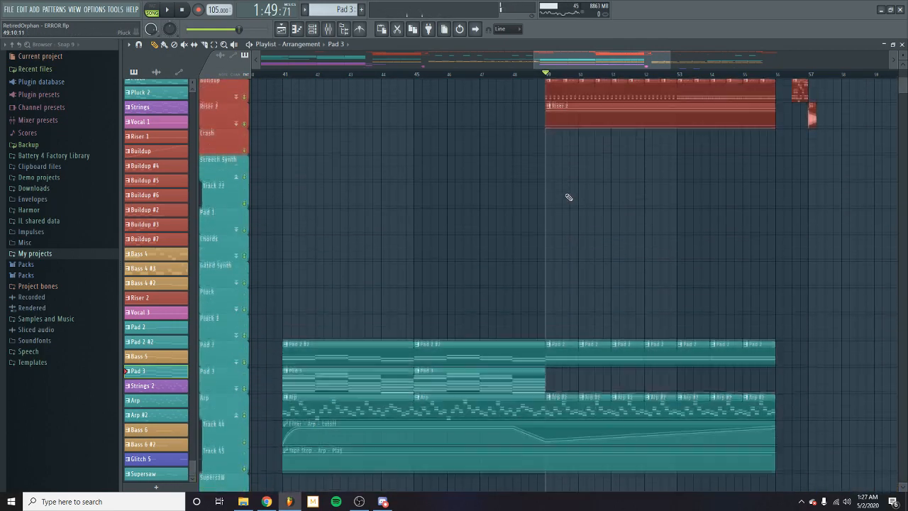
click(237, 366)
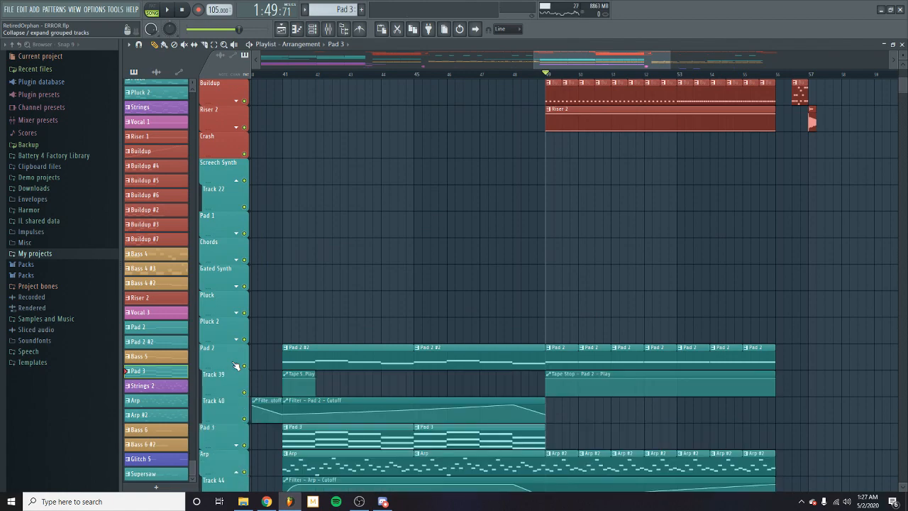
click(237, 366)
scroll(406, 328, up, 3)
scroll(424, 322, down, 4)
scroll(424, 323, down, 3)
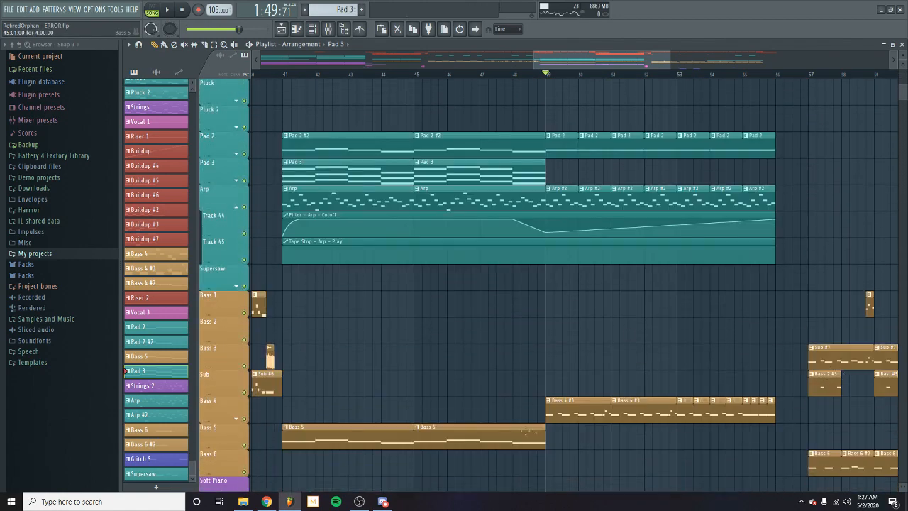
- Expand the Bass 4 track and solo it together with its FabFilter Pro-Q 3 automation on Track 53
click(237, 420)
right_click(245, 419)
click(245, 446)
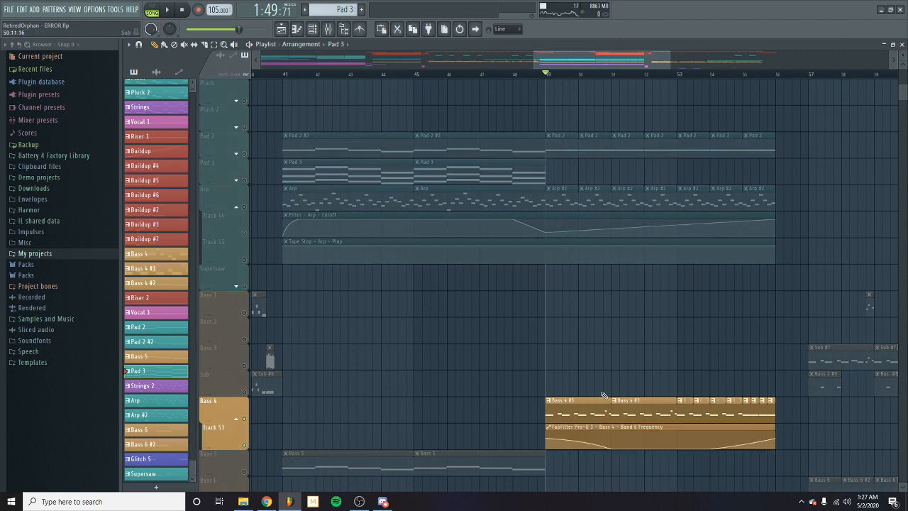
- Play Bass 4 from bar 49 while viewing its mixer channel's effects, close the mixer and unsolo the track
key(F9)
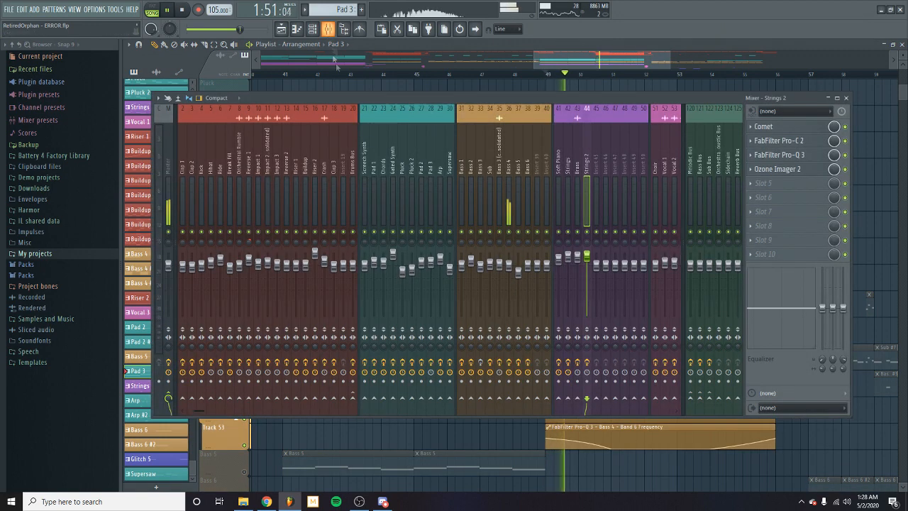
click(510, 208)
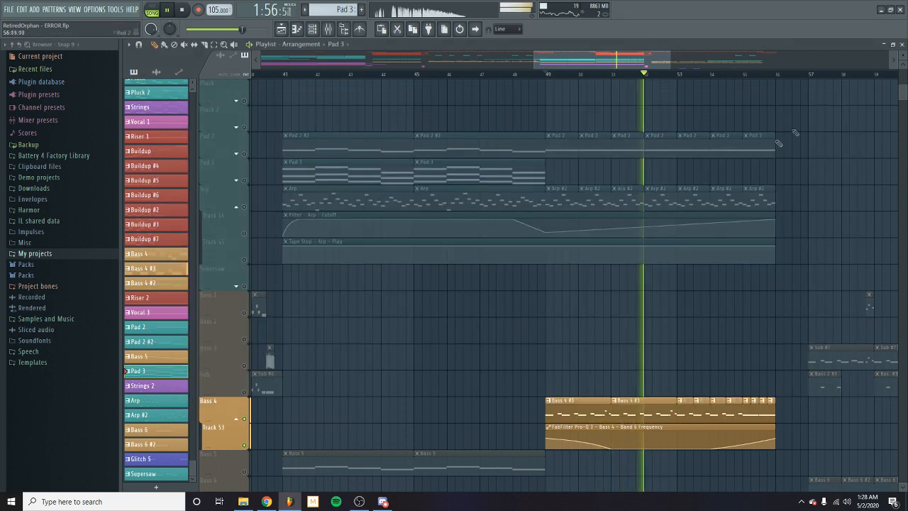
click(847, 98)
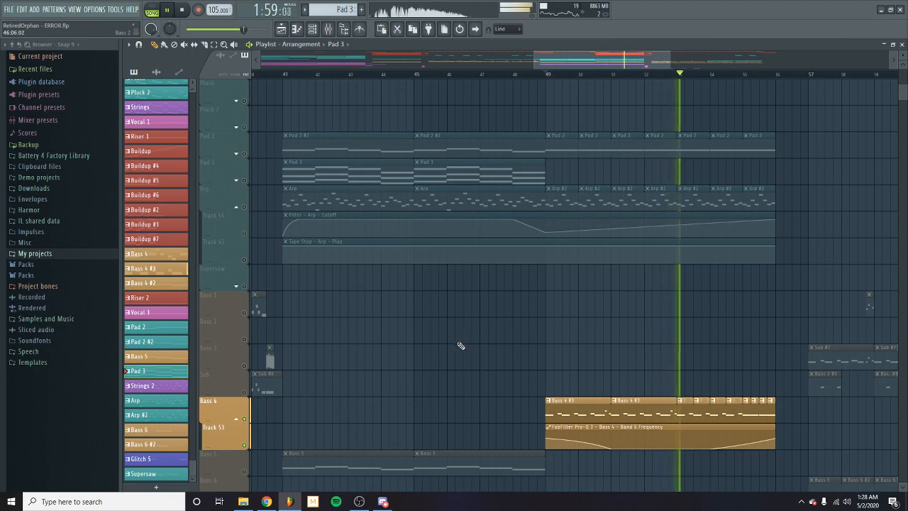
key(space)
right_click(245, 419)
right_click(245, 420)
- Play from bar 49 with the mixer open, auditioning the Impact 2 (consolidated) and Buildup channels in solo
scroll(678, 288, up, 8)
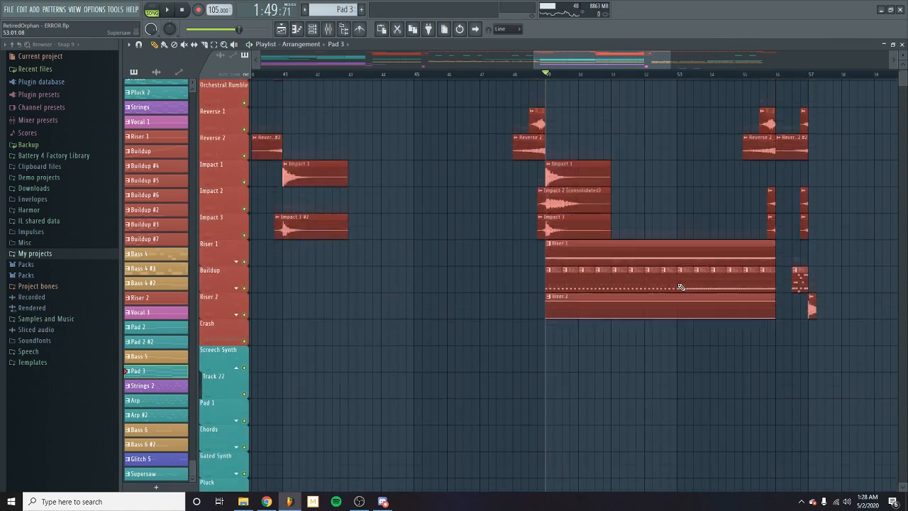
click(327, 33)
key(space)
right_click(268, 230)
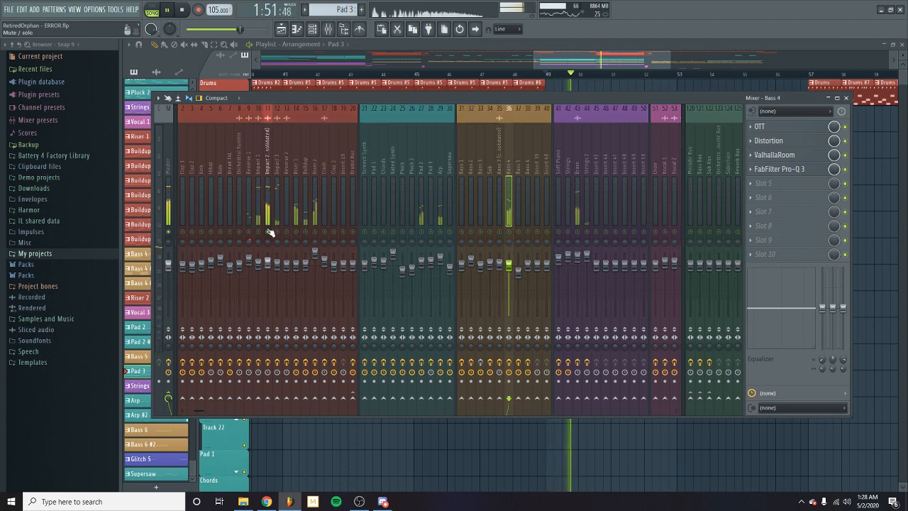
right_click(268, 231)
right_click(306, 232)
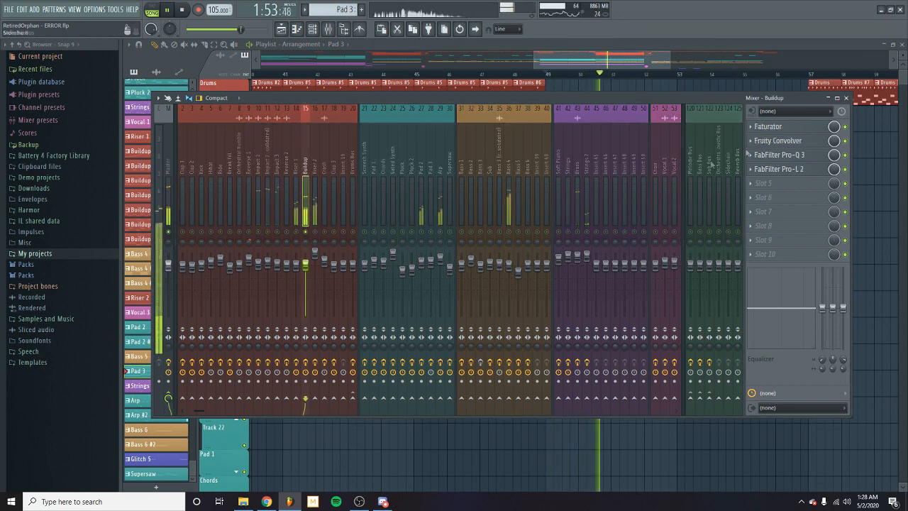
- Close the mixer, play the buildup's transition toward bar 57, and stop playback to look over the bass clips
click(847, 98)
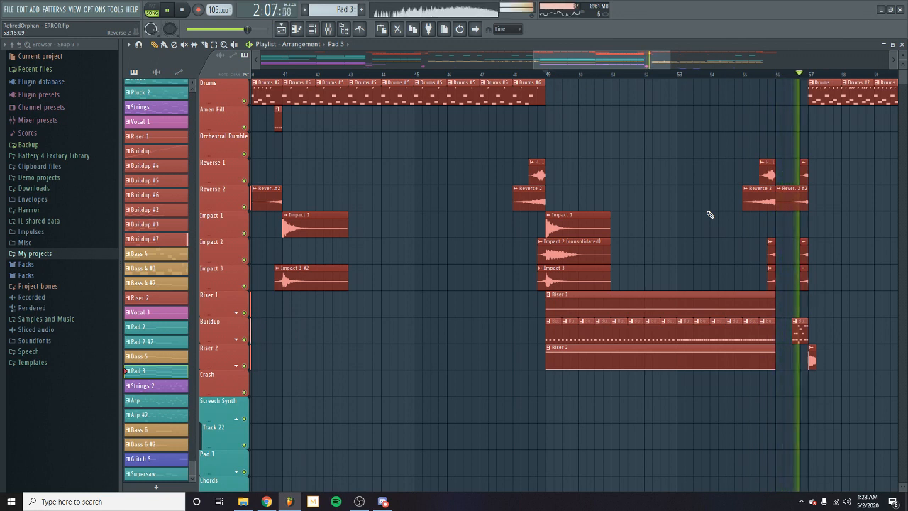
key(space)
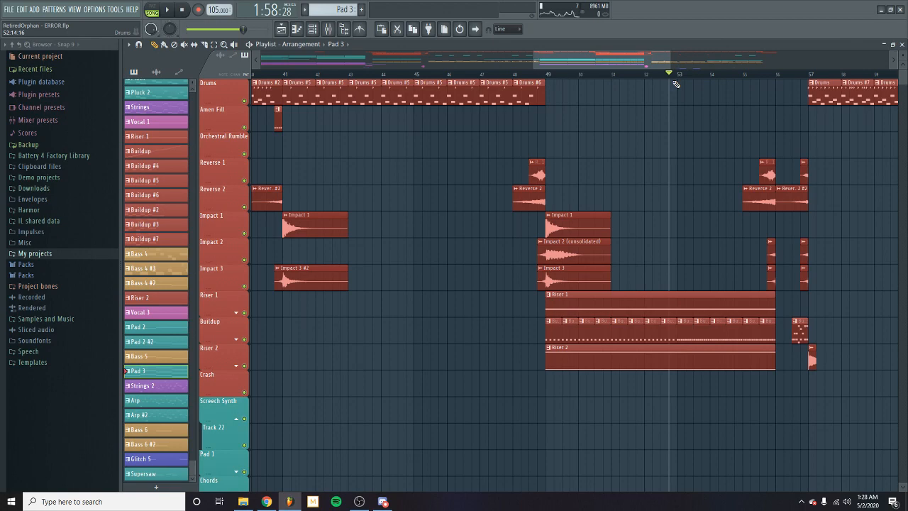
scroll(677, 84, down, 10)
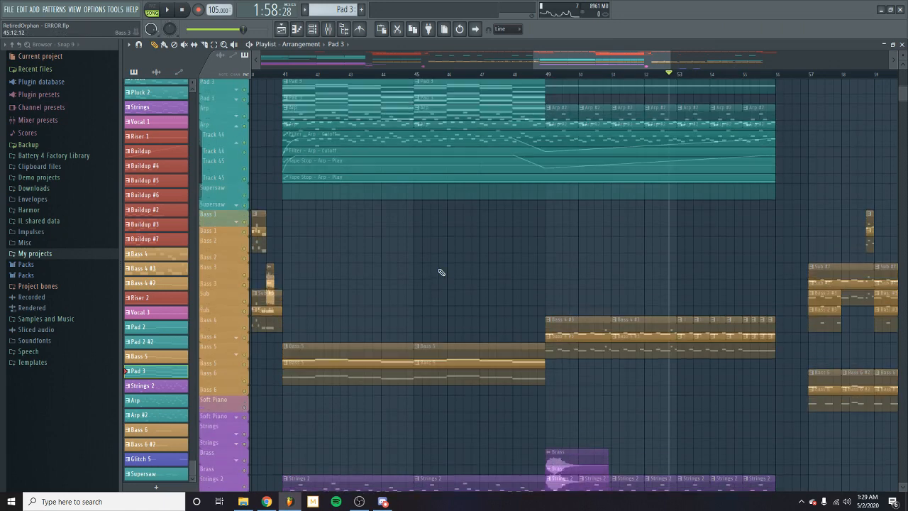
- Collapse the Screech Synth track's grouped Track 22 and bring the drums, impacts and risers around bar 57 into view
scroll(440, 269, up, 5)
scroll(240, 238, up, 14)
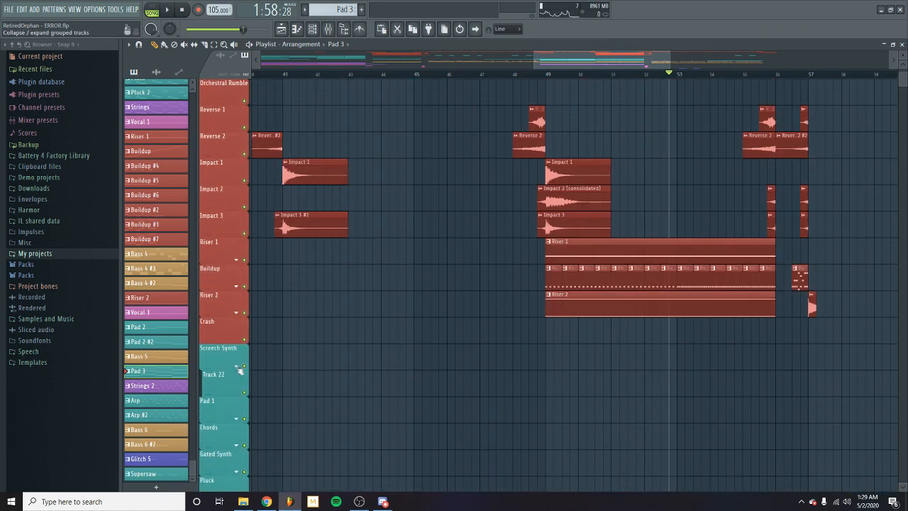
click(239, 368)
scroll(858, 164, up, 2)
drag(615, 57, 648, 61)
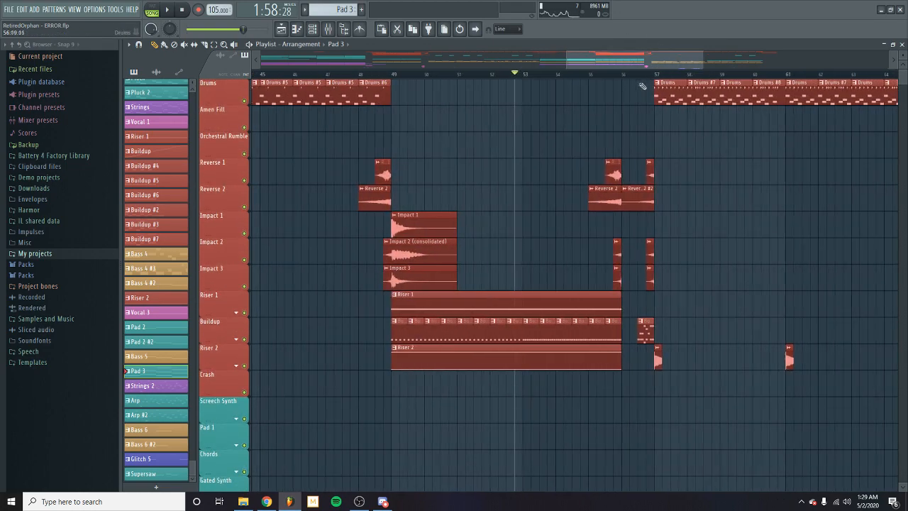
- Play the end of the buildup past bar 56 while looking over the synth, bass, strings and vocal tracks, and stop playback
scroll(671, 121, down, 15)
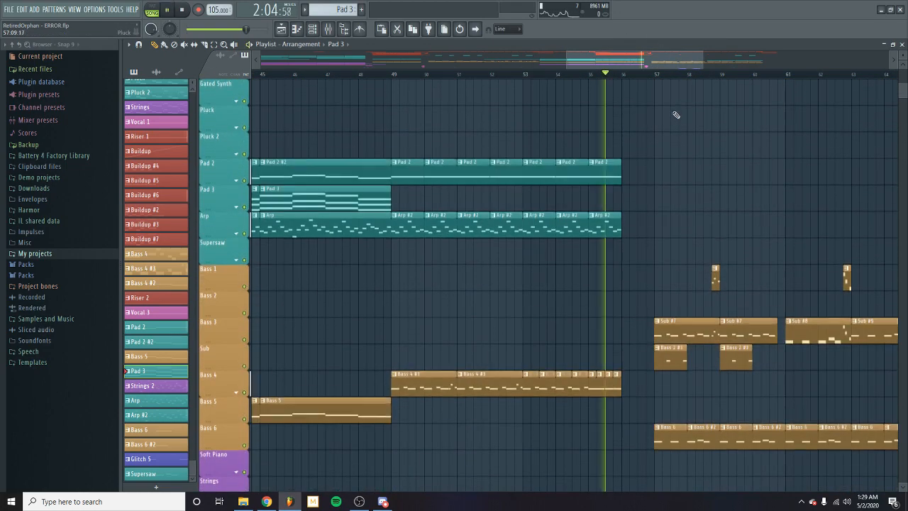
key(F9)
key(space)
click(847, 98)
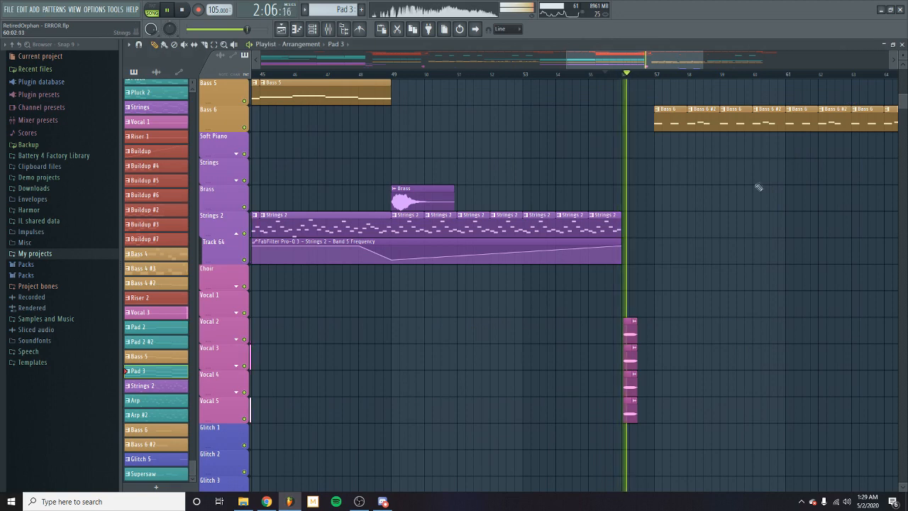
key(space)
scroll(645, 88, down, 8)
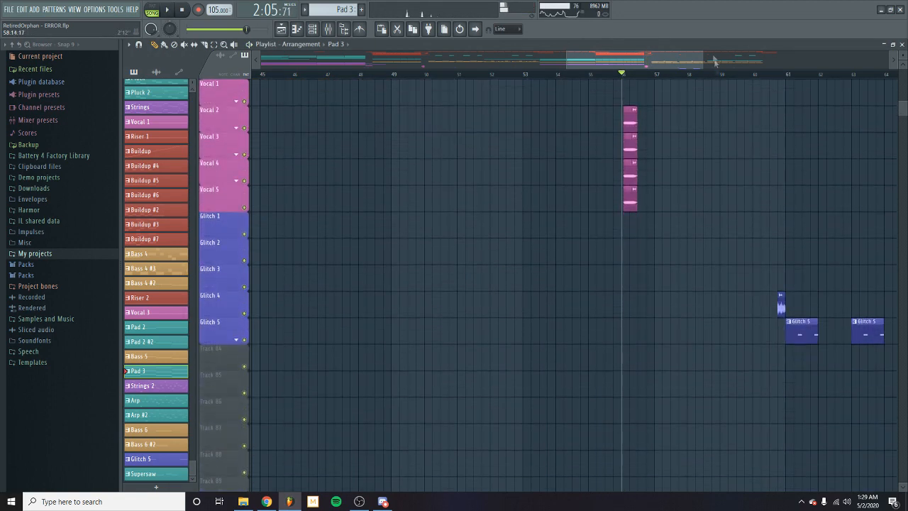
- Examine the Vocal 2 to Vocal 5 clips just after bar 56 up close and play them from bar 56
drag(706, 55, 644, 75)
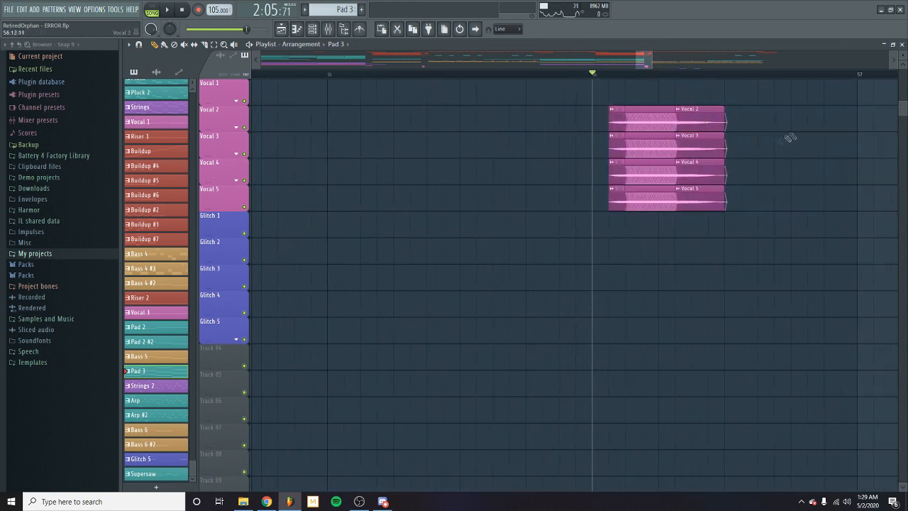
key(space)
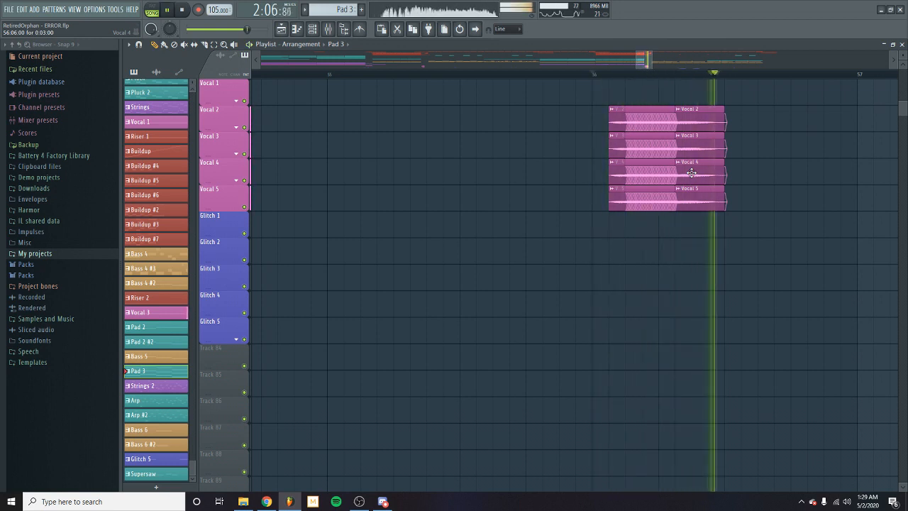
key(space)
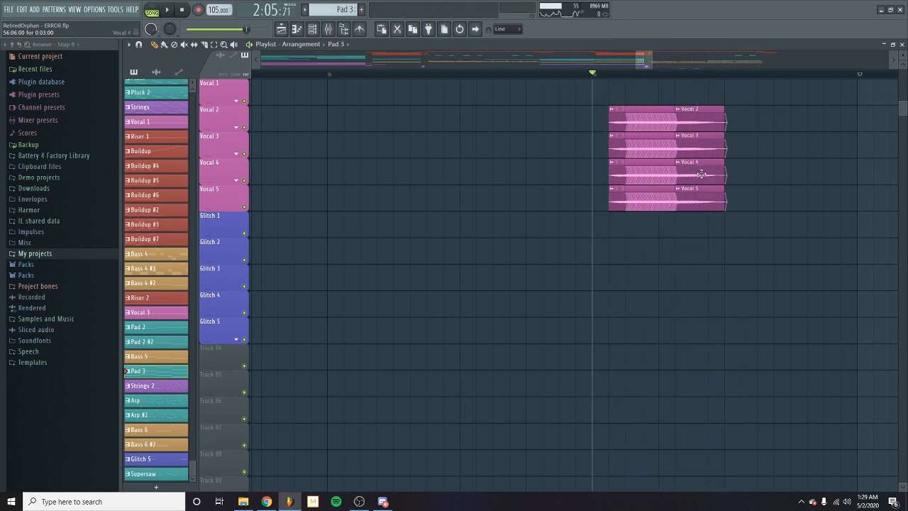
key(space)
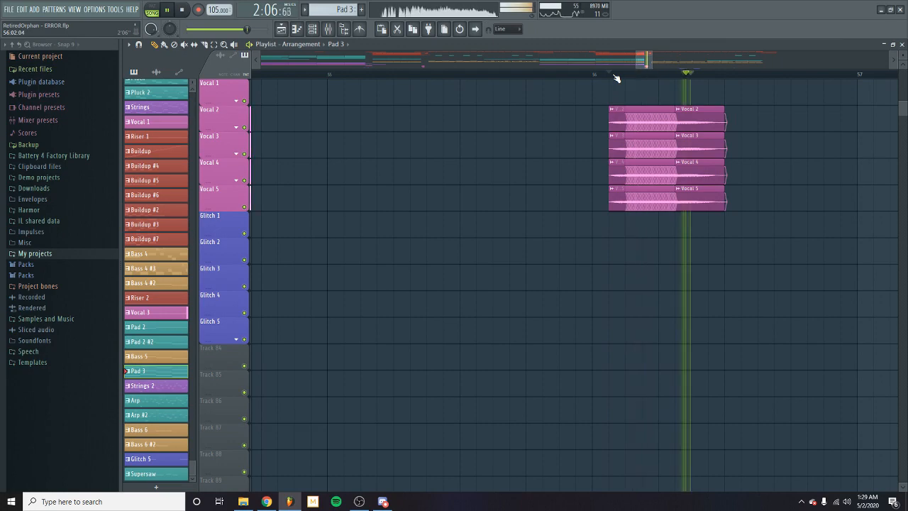
- Continue playback past bar 57 while looking over the drum, impact, riser and buildup clips of the transition
scroll(805, 145, up, 4)
scroll(802, 145, up, 8)
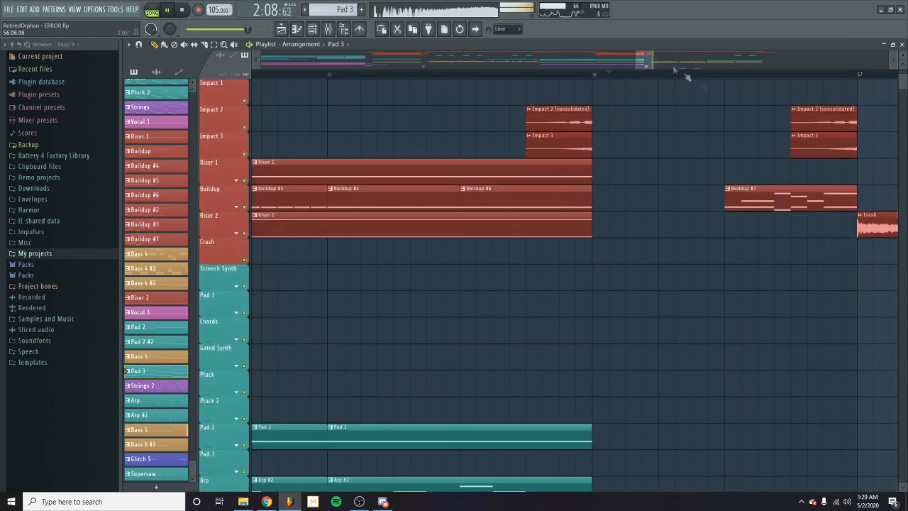
drag(653, 54, 714, 130)
scroll(714, 130, up, 3)
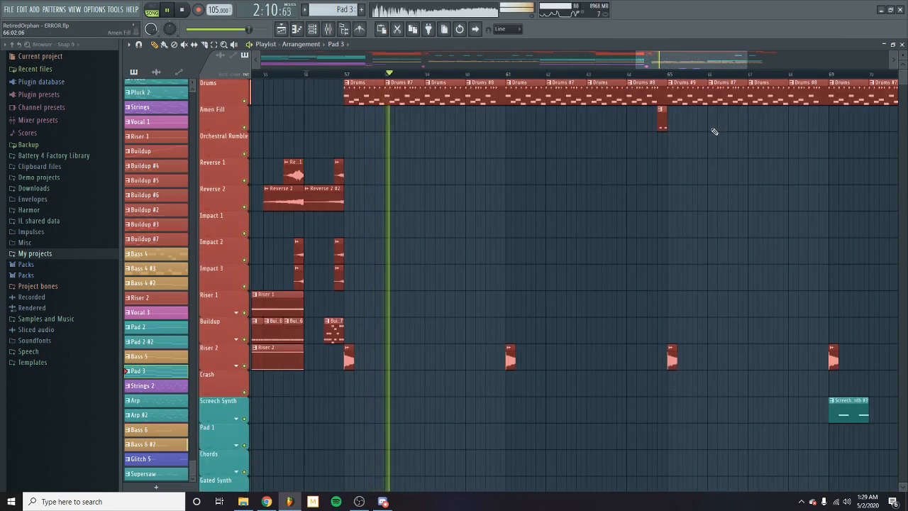
drag(662, 65, 614, 67)
scroll(680, 129, down, 4)
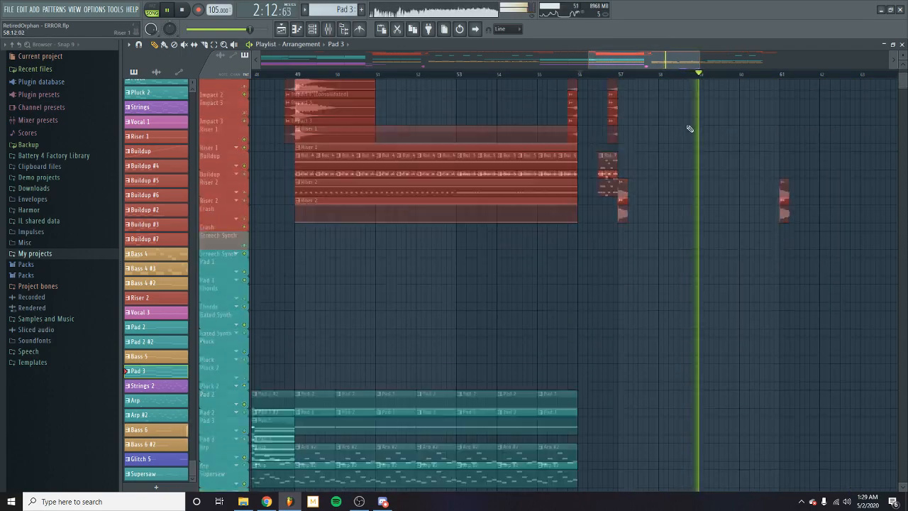
scroll(689, 128, up, 4)
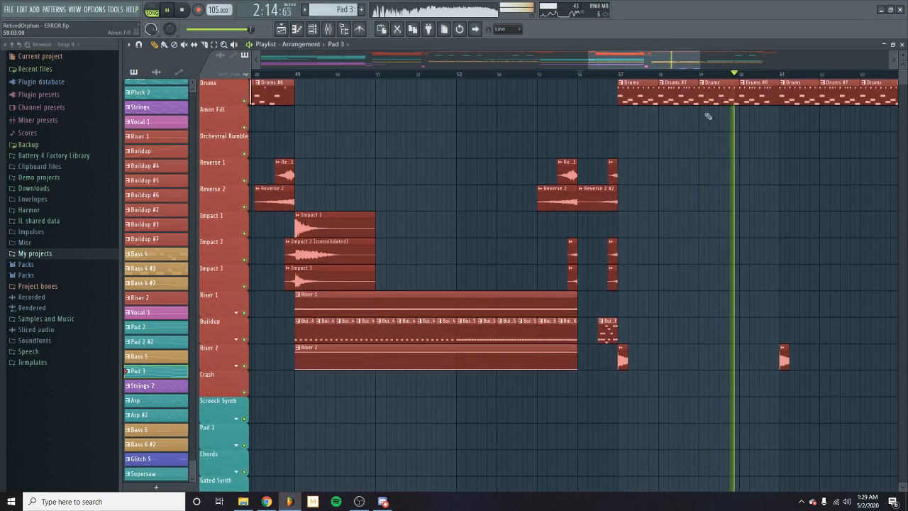
- Listen on to bar 61 while examining the Bass 1, Bass 3, Sub and Bass 6 clips, and stop playback
scroll(738, 145, down, 5)
scroll(738, 145, down, 7)
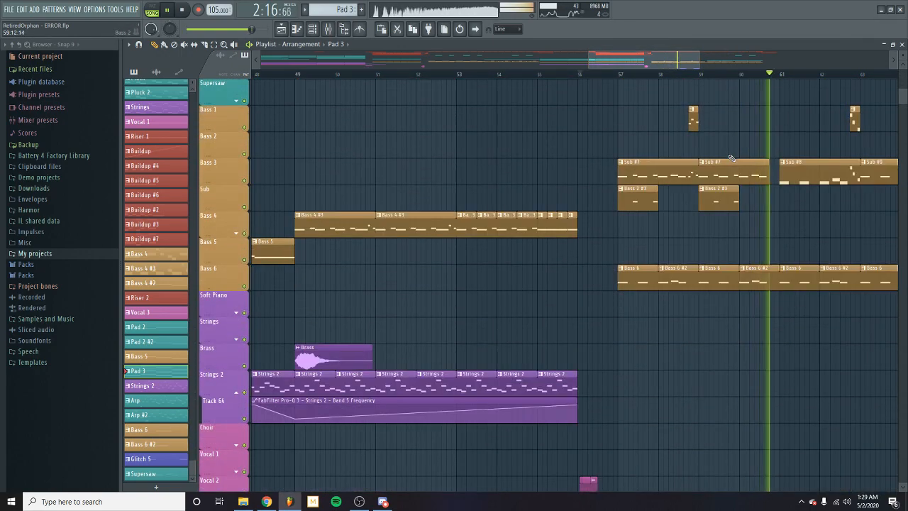
scroll(731, 159, up, 1)
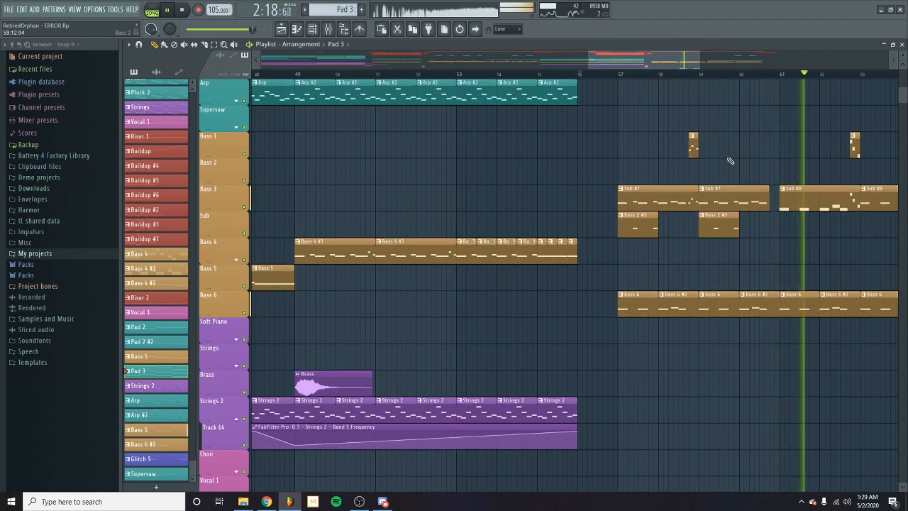
key(space)
scroll(760, 166, up, 15)
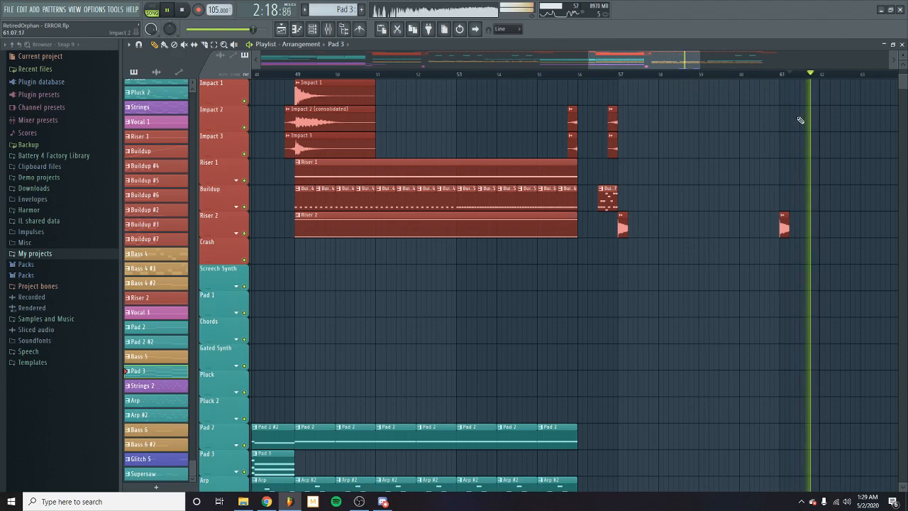
key(space)
- Look over the vocal and glitch clips up to bar 63 and return to the Drums track at bar 57
scroll(809, 125, down, 20)
scroll(811, 126, down, 10)
scroll(811, 125, up, 15)
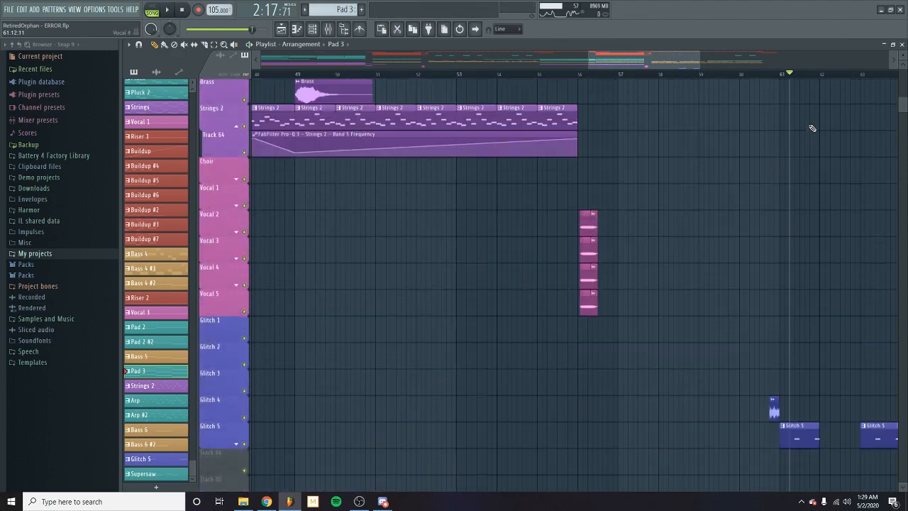
scroll(542, 310, up, 10)
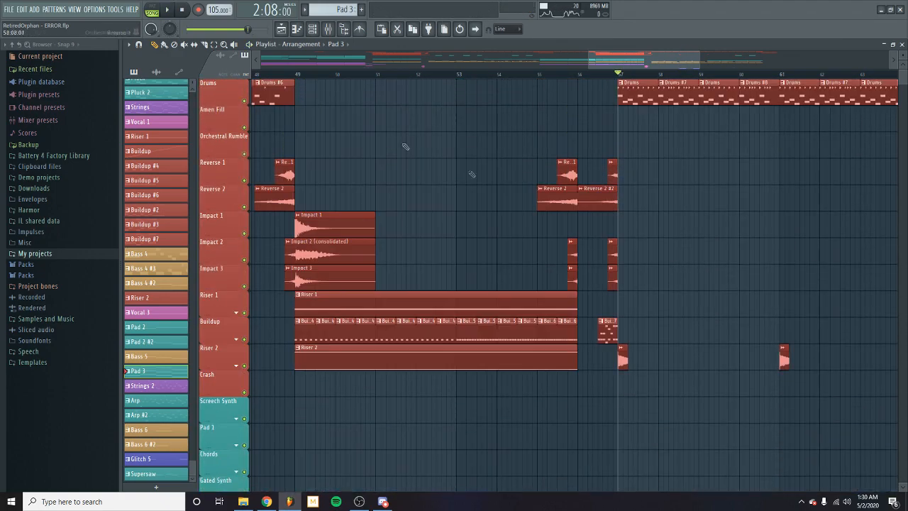
- Solo the Drums track, play it from bar 57 and stop playback
right_click(245, 101)
key(space)
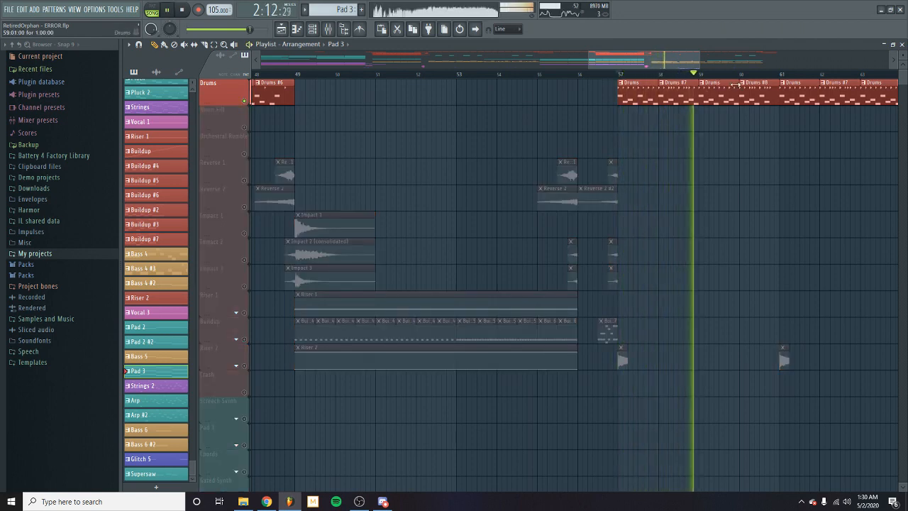
drag(670, 64, 689, 68)
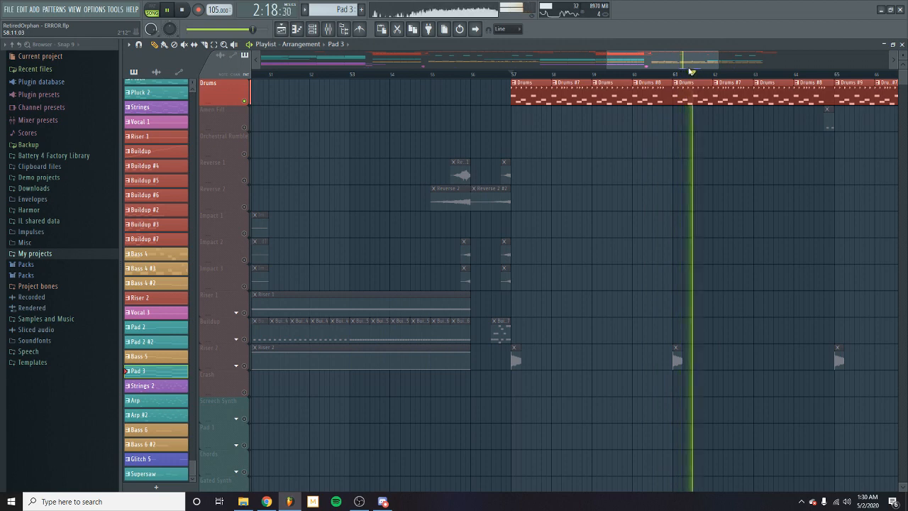
key(space)
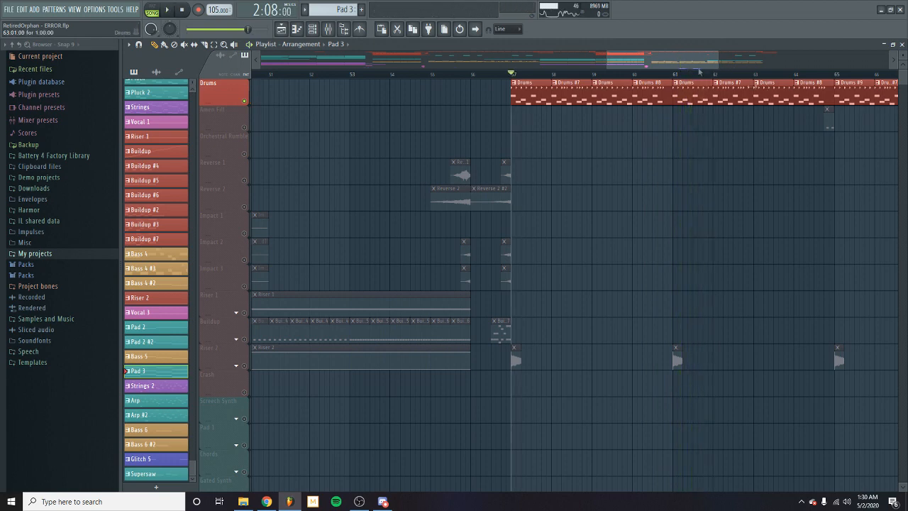
- Open the Drums #7 pattern with its Cymbals notes, play it in pattern mode and close the piano roll
double_click(562, 98)
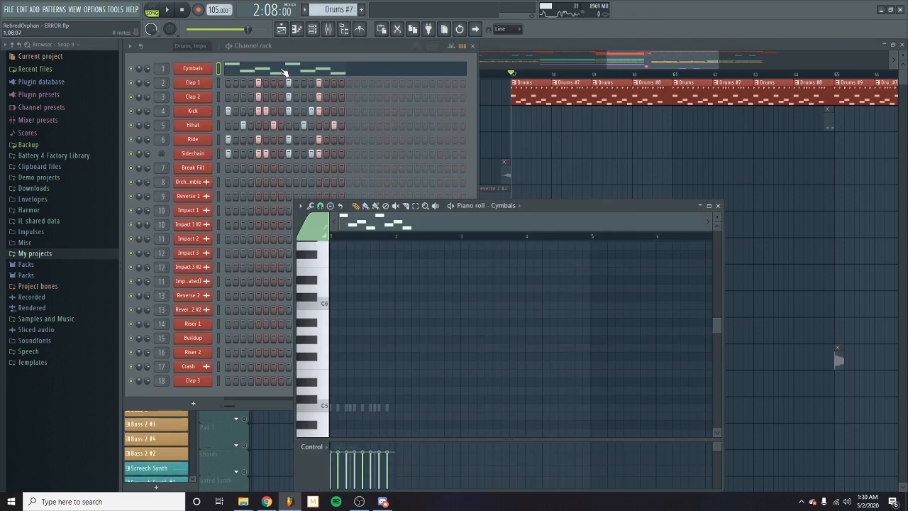
click(152, 8)
key(space)
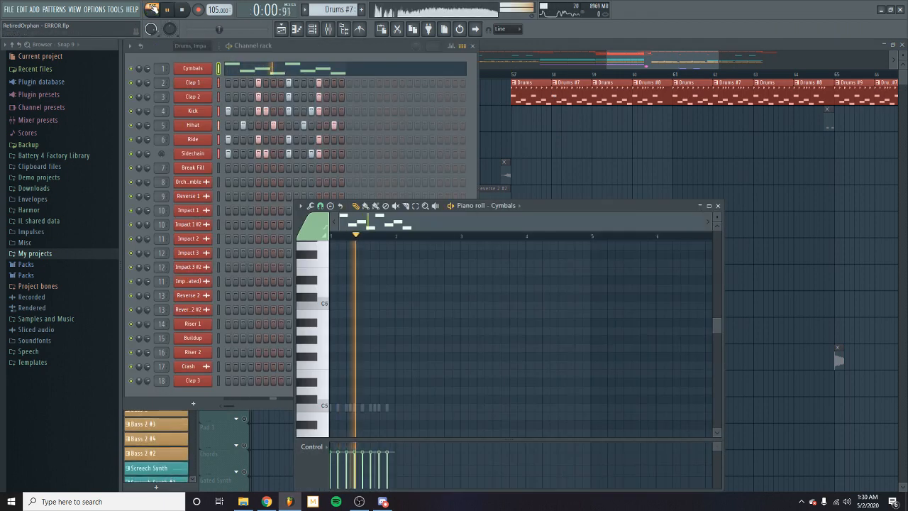
click(718, 206)
click(637, 61)
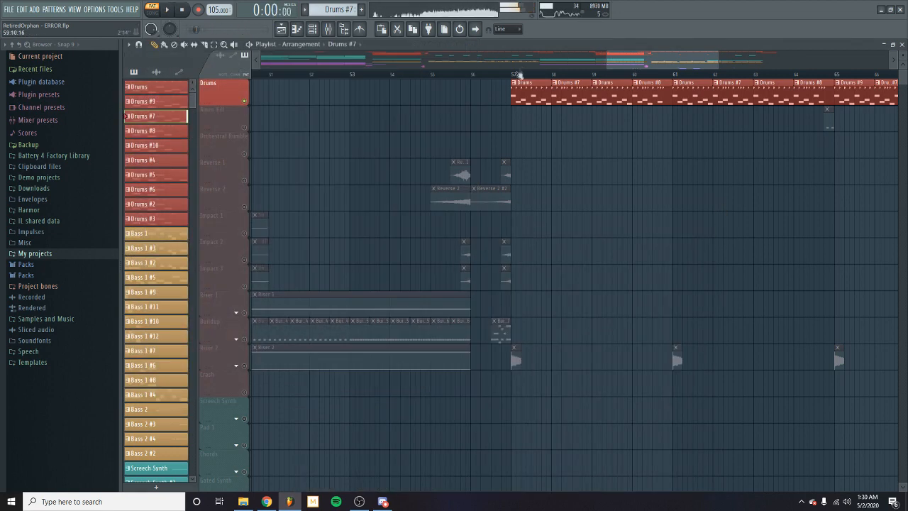
- Return to song mode at bar 57, unsolo Drums, and audition the Bass 6 track in solo
click(520, 75)
right_click(239, 81)
click(229, 99)
scroll(519, 178, down, 12)
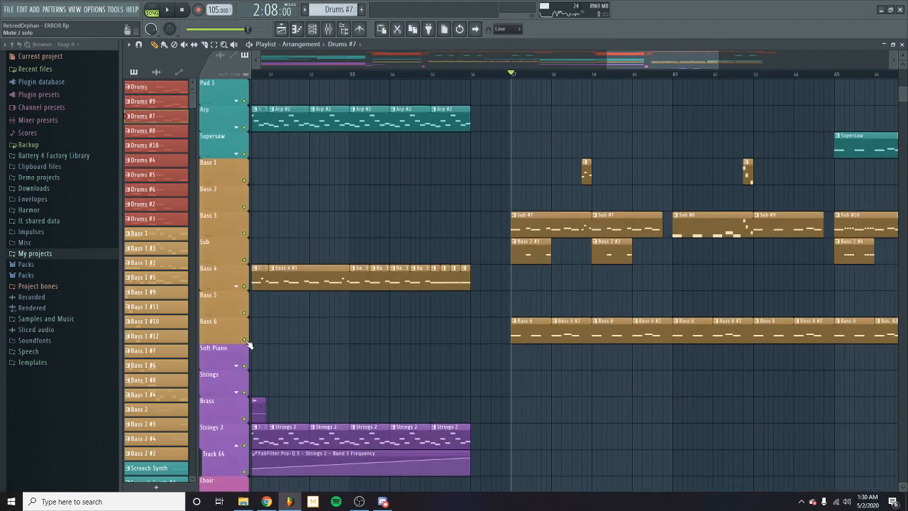
right_click(247, 341)
key(space)
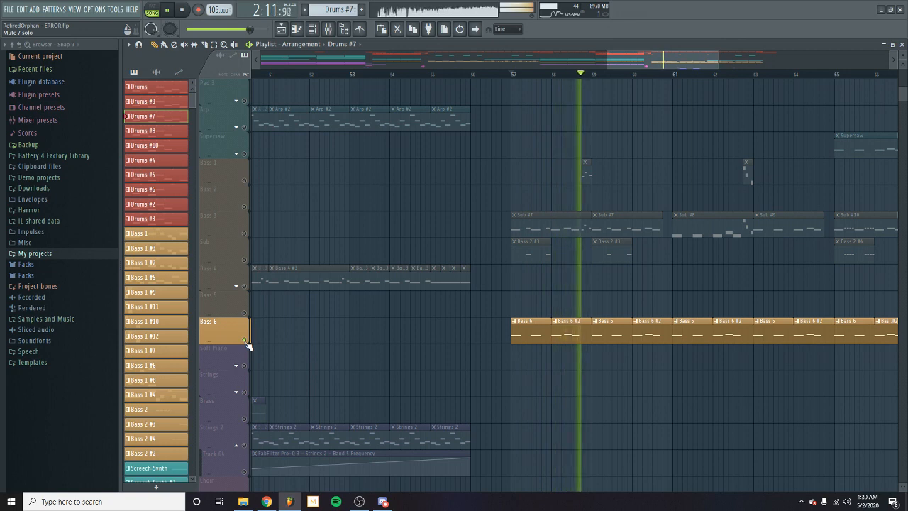
key(space)
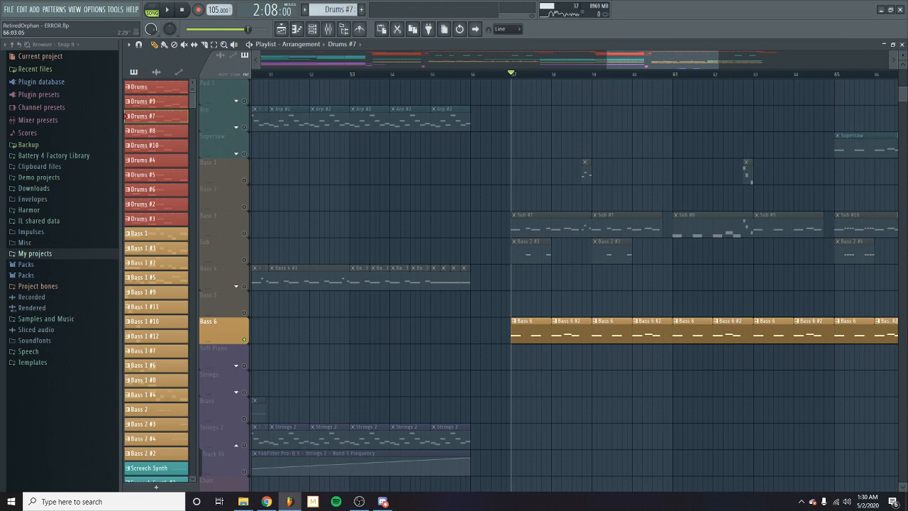
- Show the Basses group in the channel rack, open Bass 6's Serum instrument and play it from bar 57
click(312, 28)
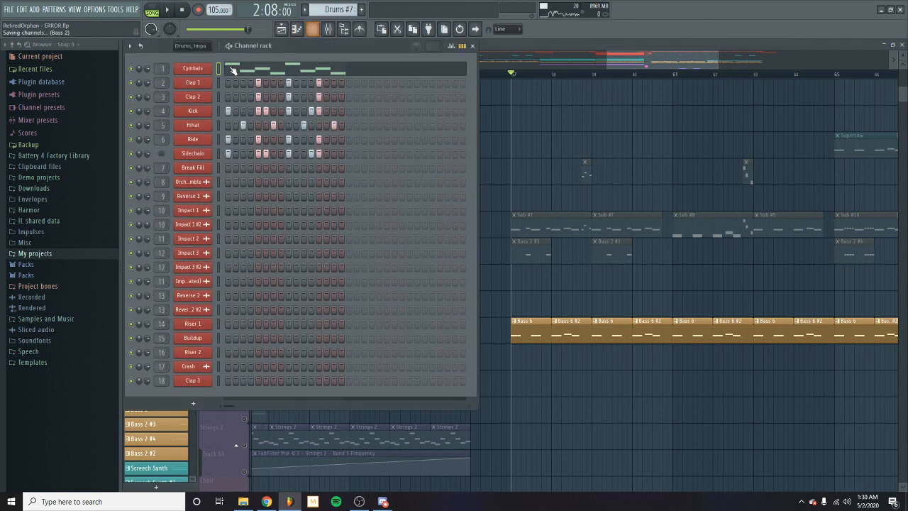
click(190, 45)
click(189, 87)
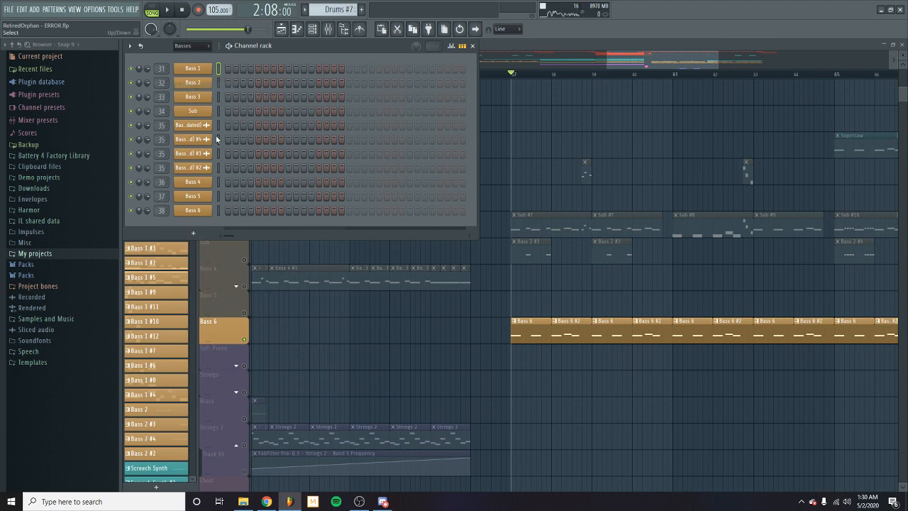
click(193, 210)
key(space)
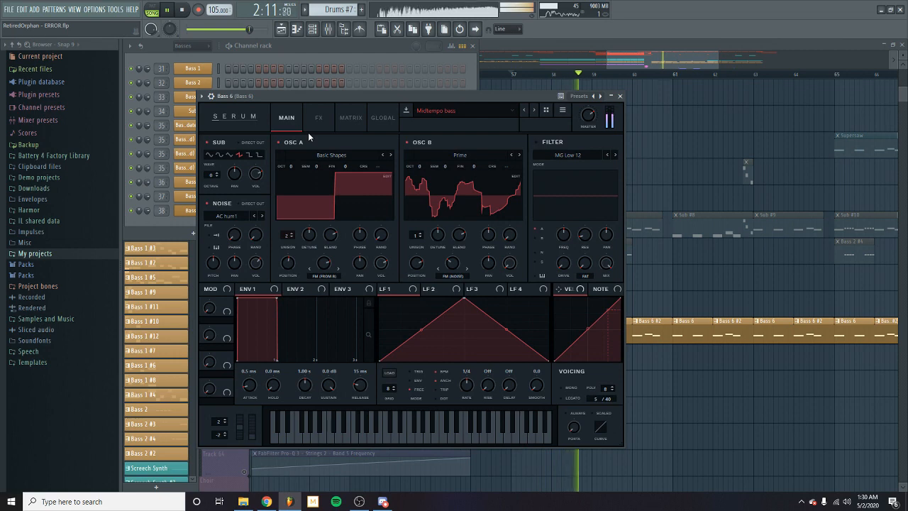
key(space)
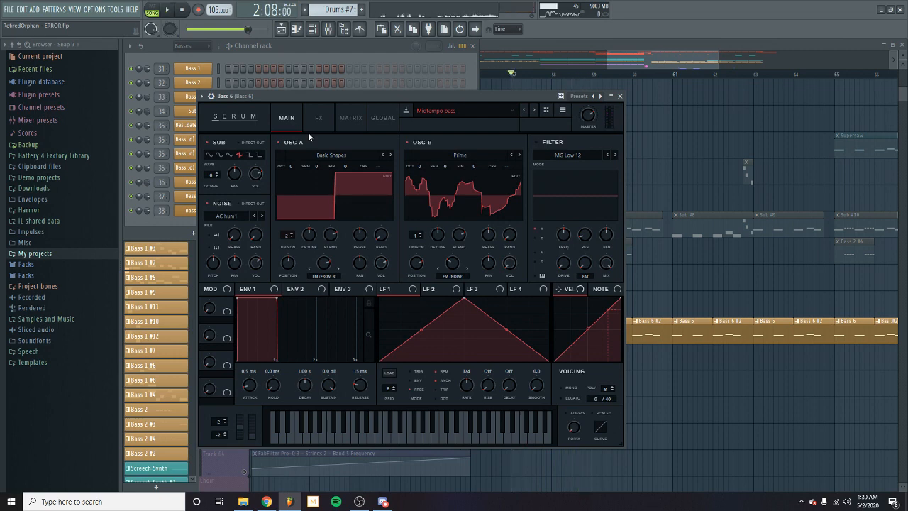
- View Bass 6's Serum FX page and its mixer channel's effects, and play the bass with the mixer closed
click(318, 118)
click(287, 118)
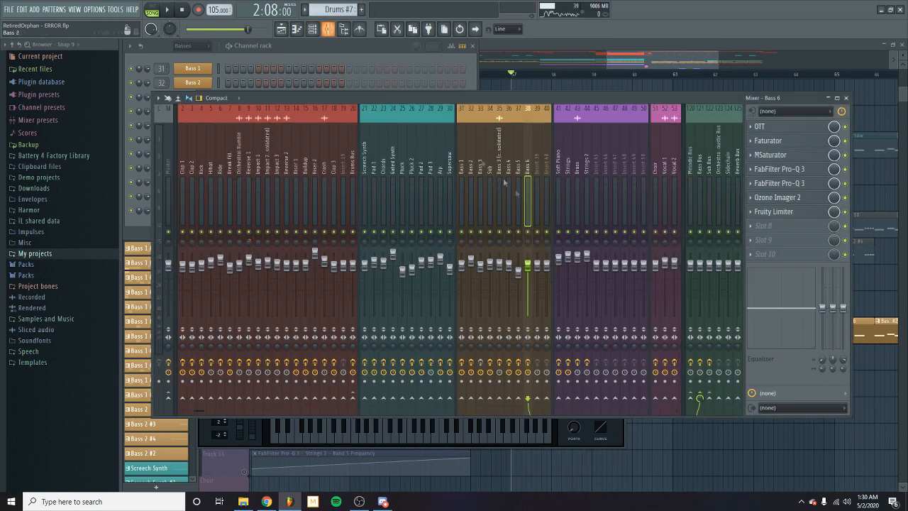
click(328, 28)
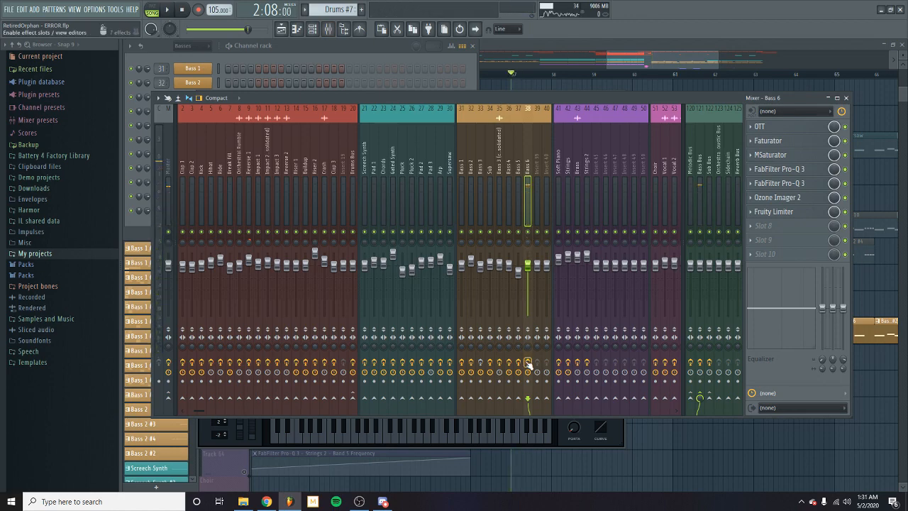
key(space)
click(846, 98)
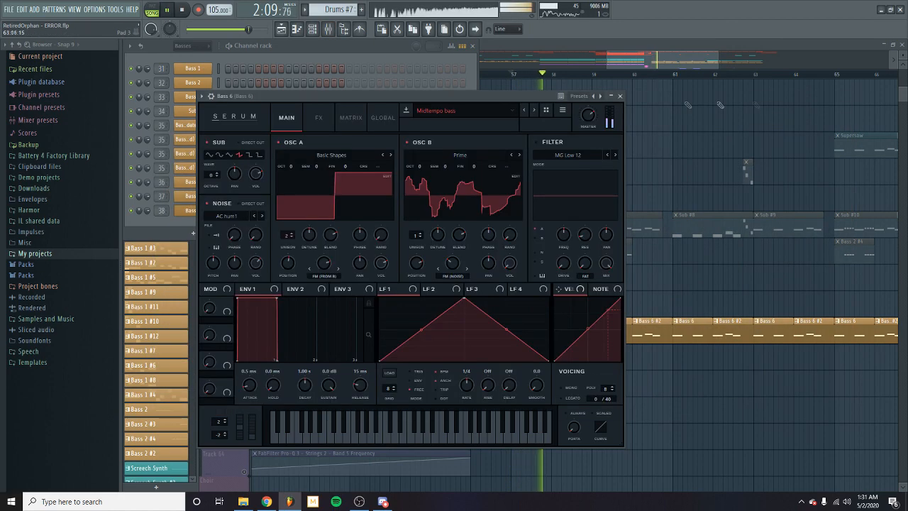
drag(491, 101, 553, 117)
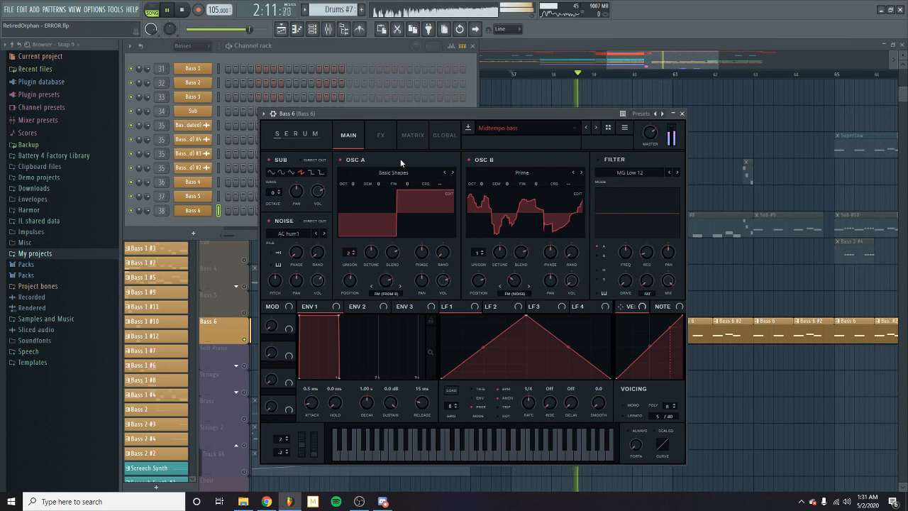
- Switch off Bass 6's Hyper/Dimension, Phaser, EQ and Distortion in Serum and play the dry patch with its main page shown
key(space)
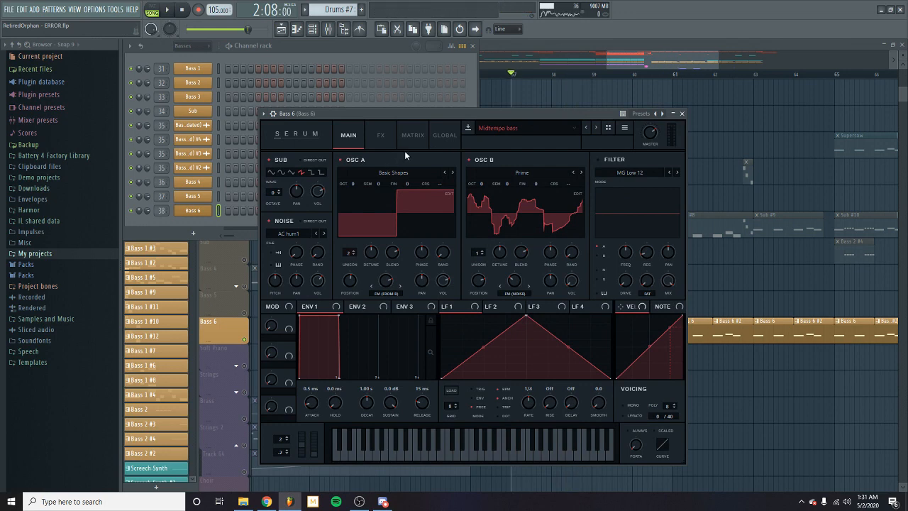
click(380, 134)
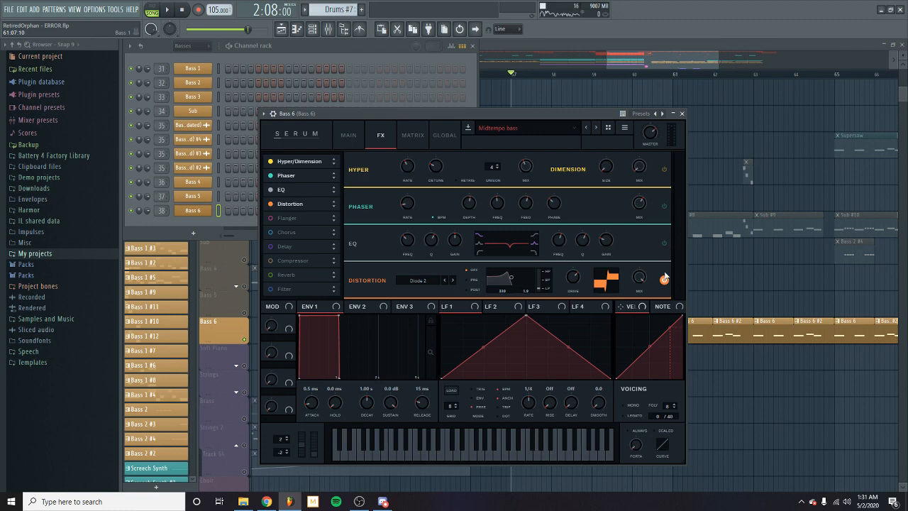
click(348, 135)
drag(431, 111, 455, 113)
key(space)
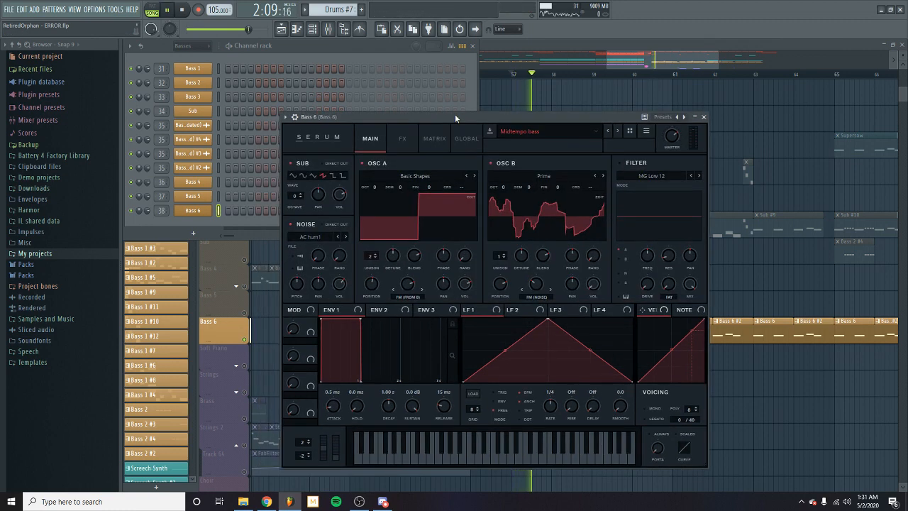
key(space)
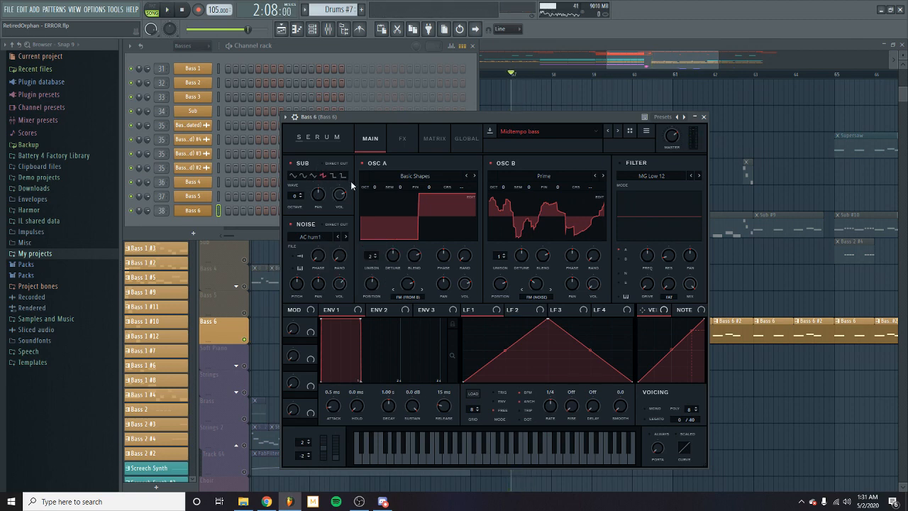
- Re-enable Serum's Hyper/Dimension and Phaser on Bass 6 one at a time, playing the bass after each
click(403, 140)
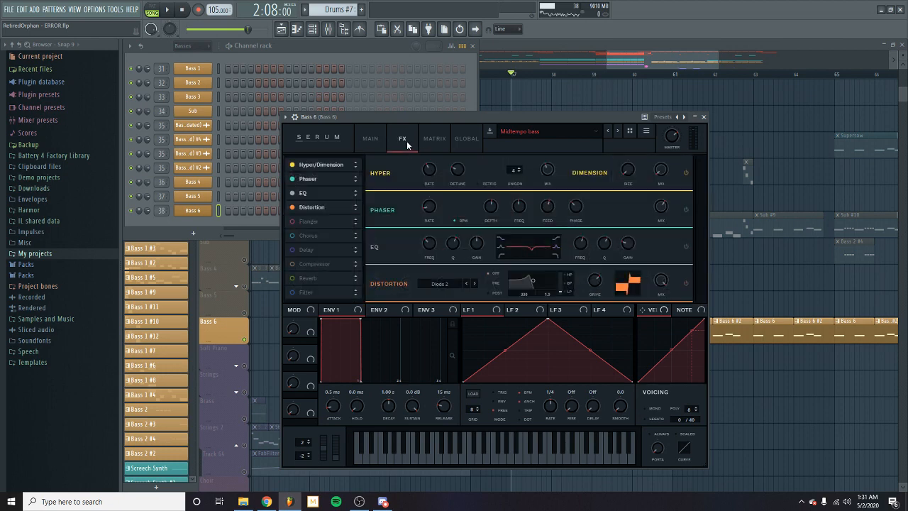
click(686, 174)
key(space)
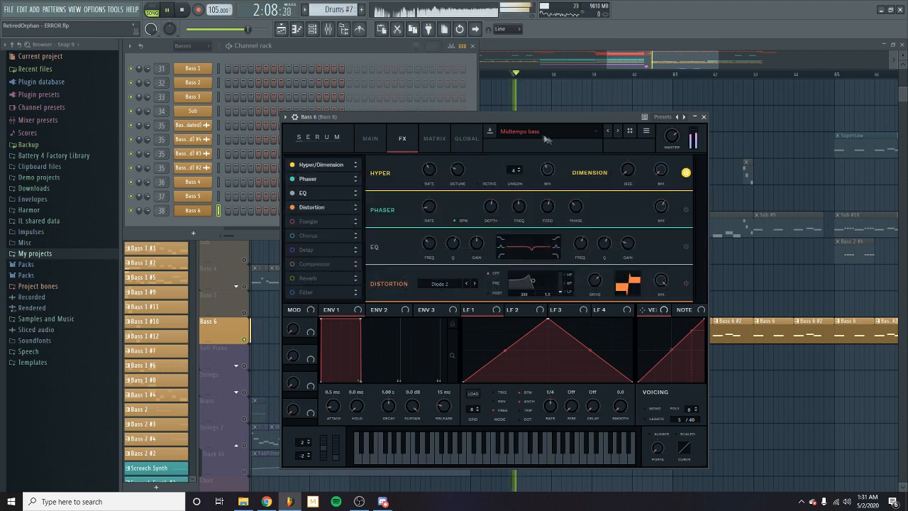
key(space)
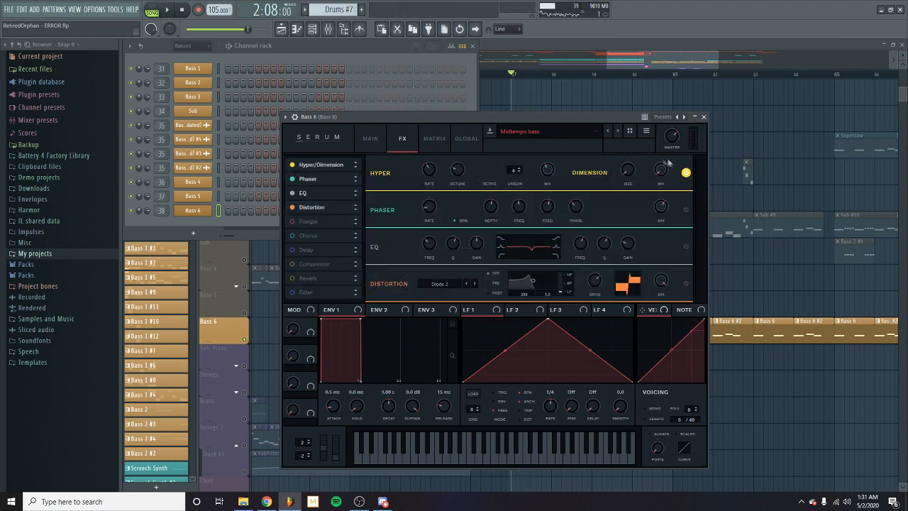
click(685, 207)
key(space)
key(space)
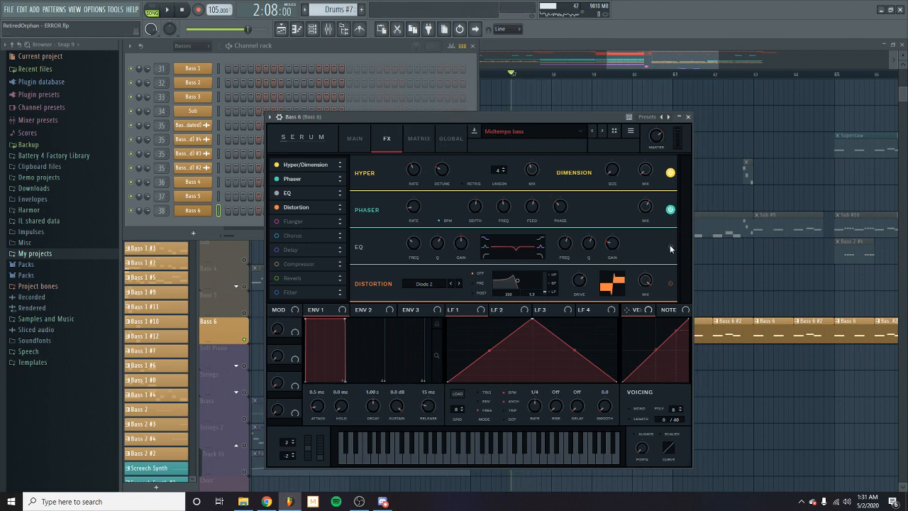
- Re-enable Serum's EQ and Distortion on Bass 6 and play the bass after each to hear the difference
click(671, 247)
key(space)
key(space)
key(space)
key(space)
drag(521, 121, 549, 118)
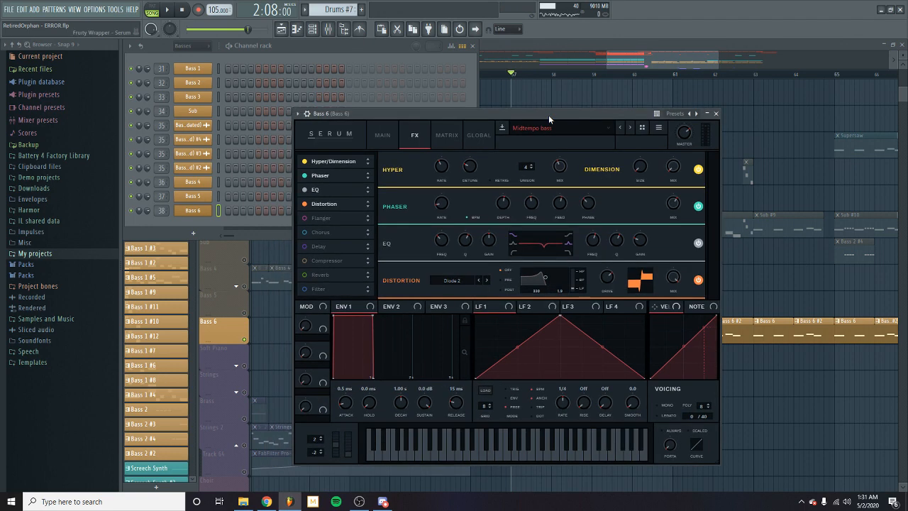
key(space)
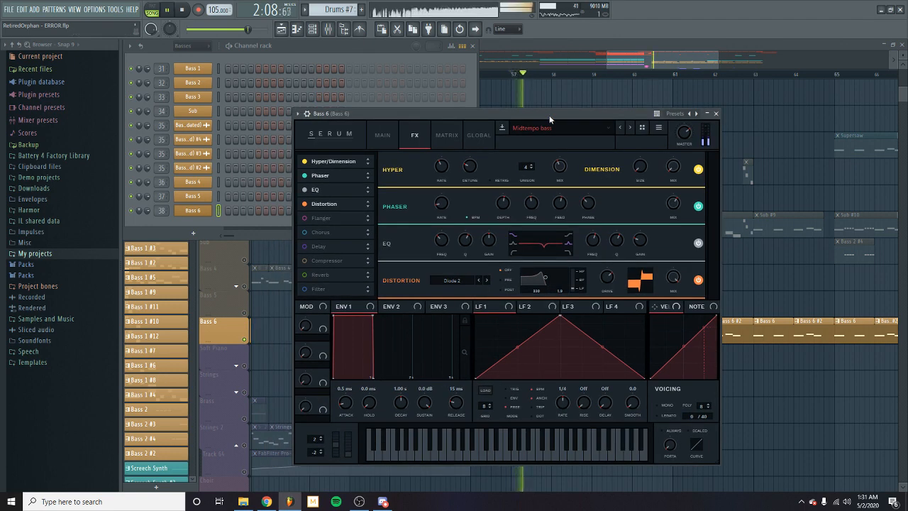
- Close Serum, bypass Bass 6's mixer effects, and play the bass while re-enabling OTT, Faturator and MSaturator
click(717, 114)
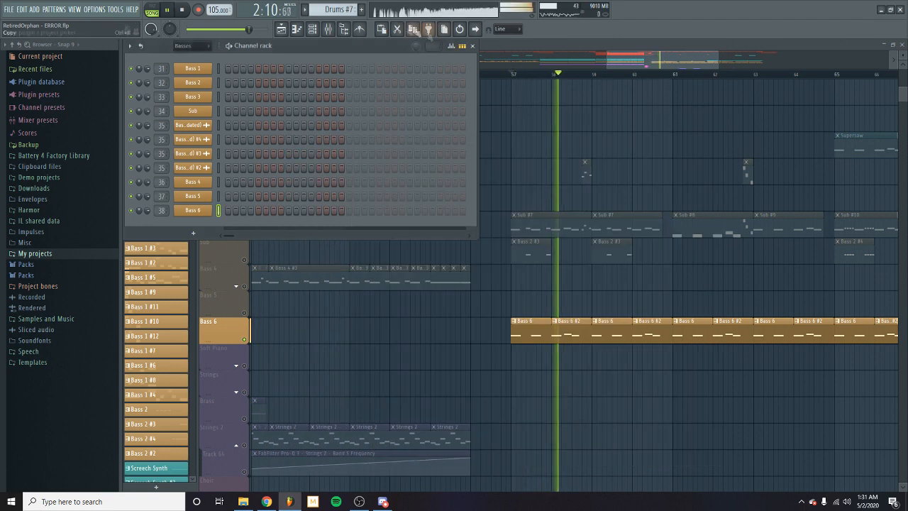
key(F9)
key(space)
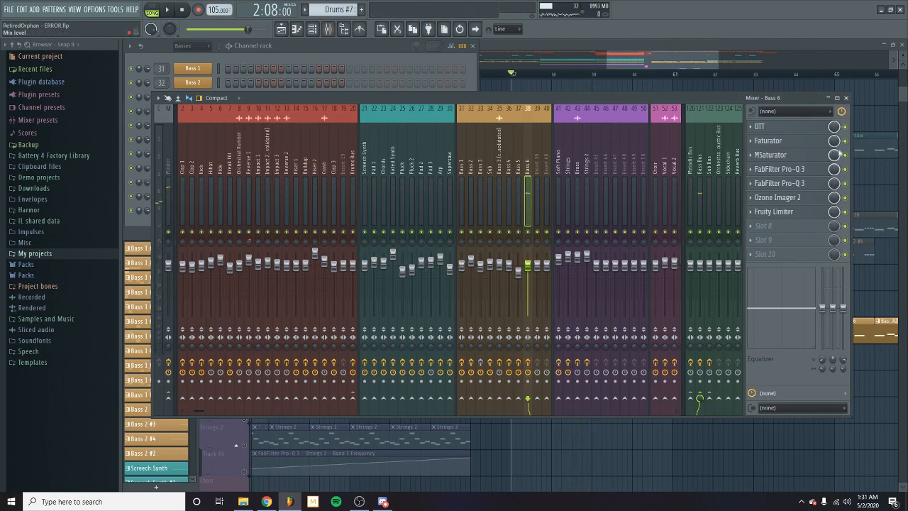
drag(852, 173, 853, 174)
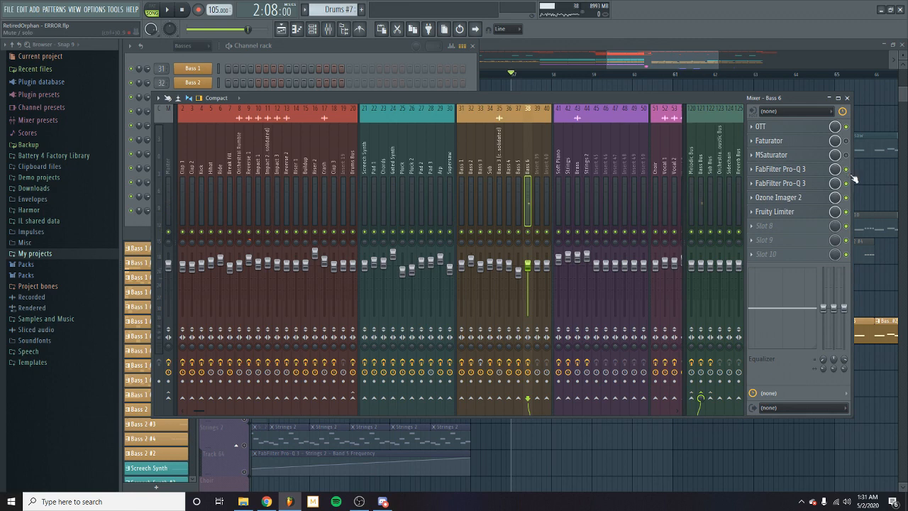
key(space)
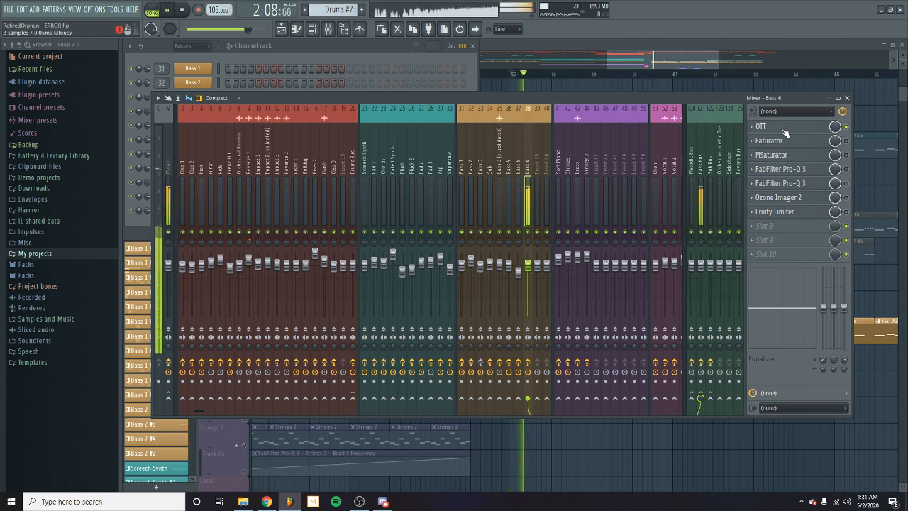
key(space)
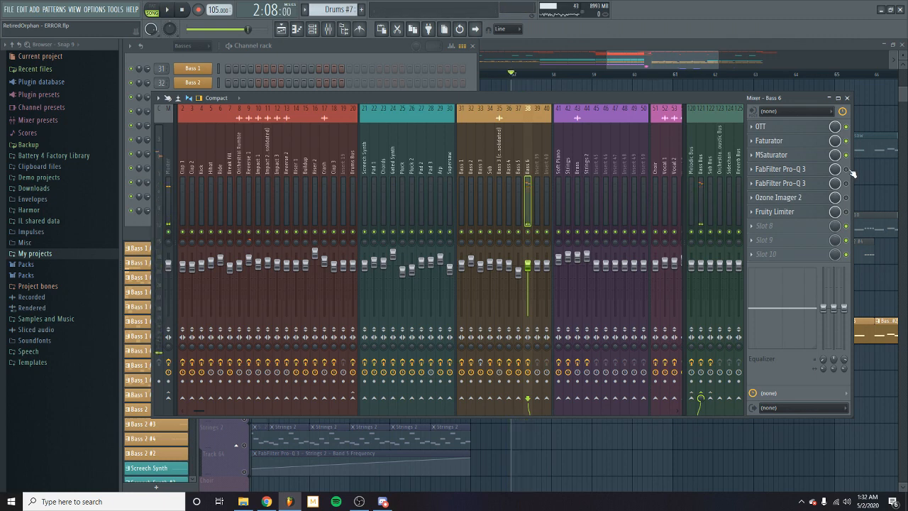
- Play Bass 6 with the first FabFilter Pro-Q 3 enabled, examine its EQ curve, and close the plugin
key(space)
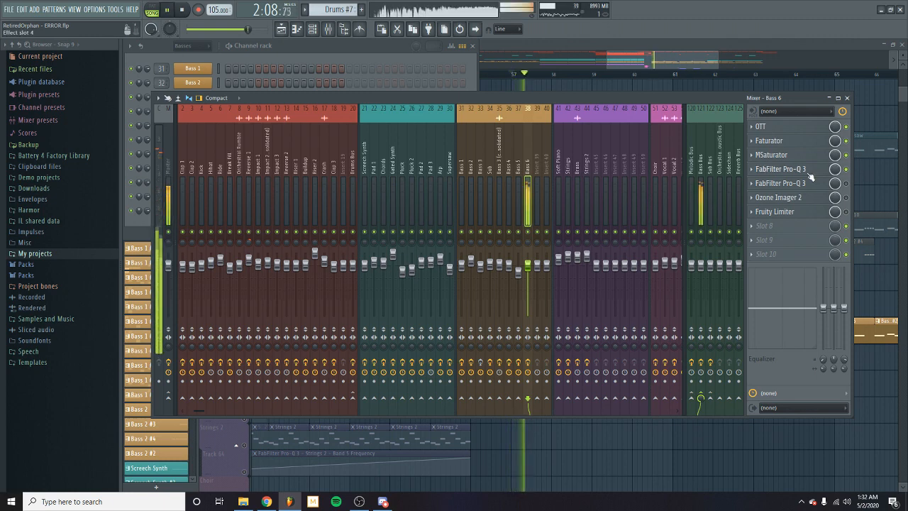
click(811, 174)
key(space)
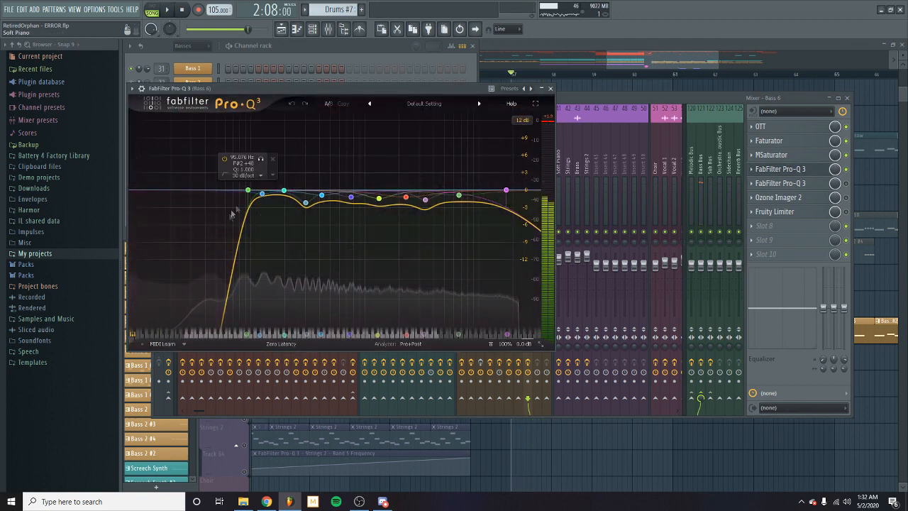
click(551, 89)
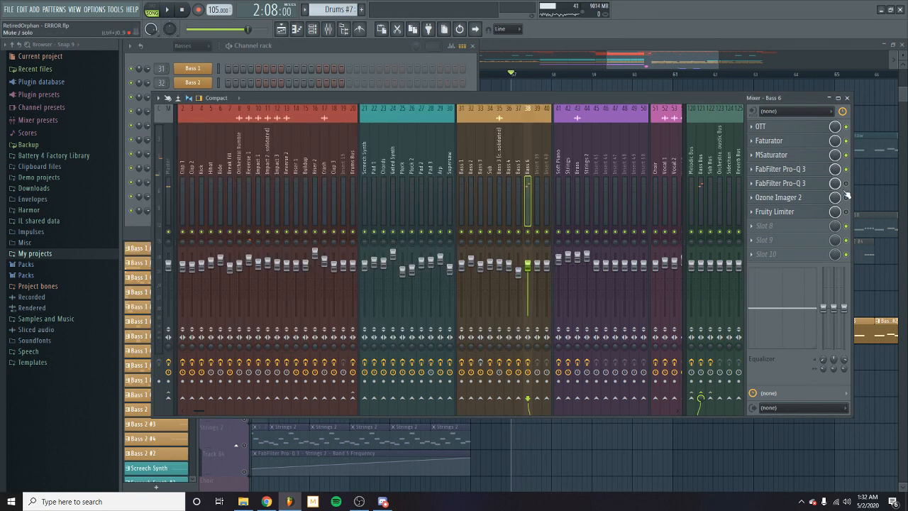
- Examine Bass 6's second FabFilter Pro-Q 3 curve during playback, close it, and re-enable the plugin
click(793, 184)
key(space)
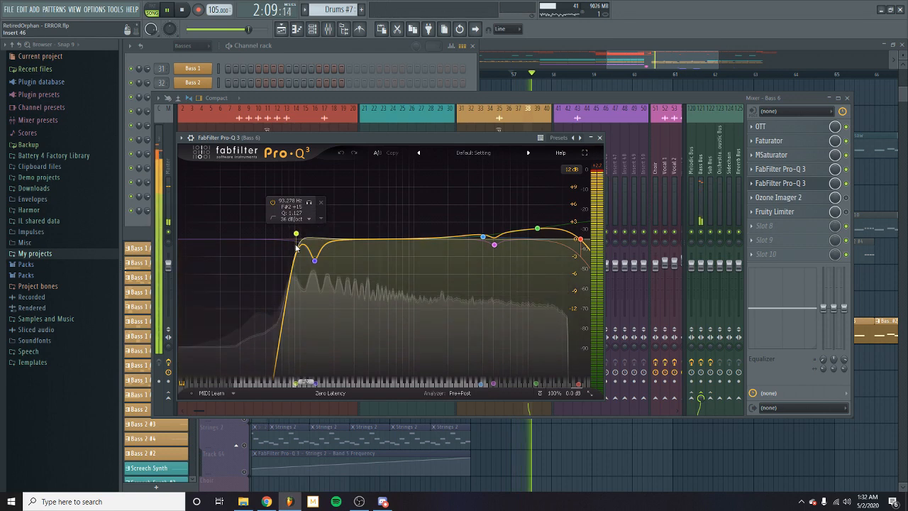
click(599, 138)
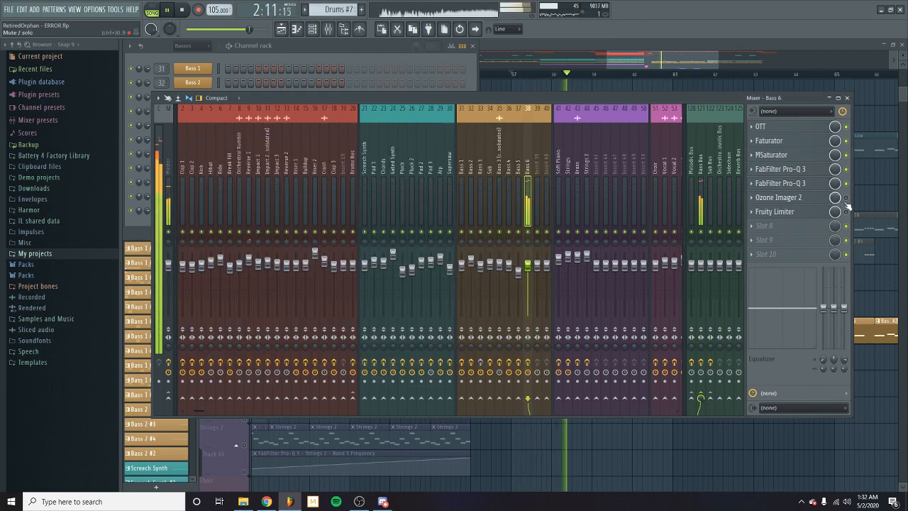
- Audition Bass 6 with Ozone Imager 2 and Fruity Limiter re-enabled, view the limiter, and close the mixer
click(780, 211)
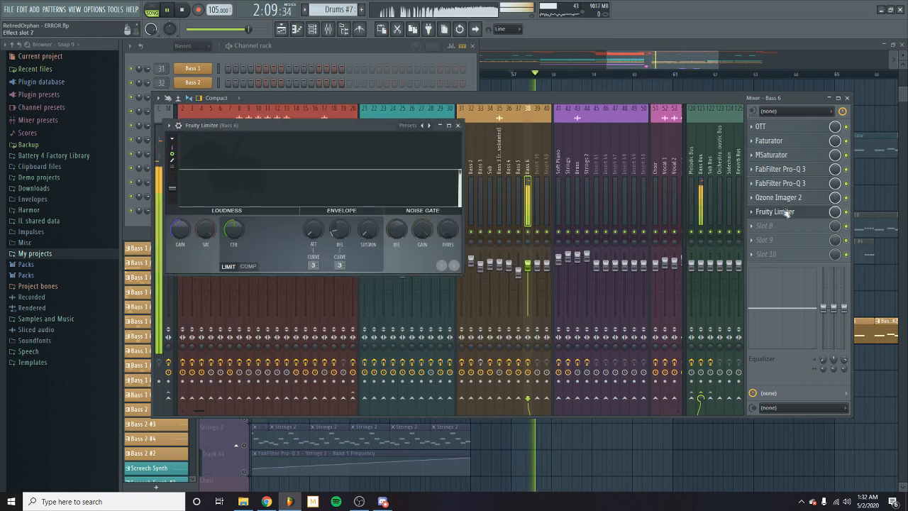
key(space)
click(459, 126)
key(F9)
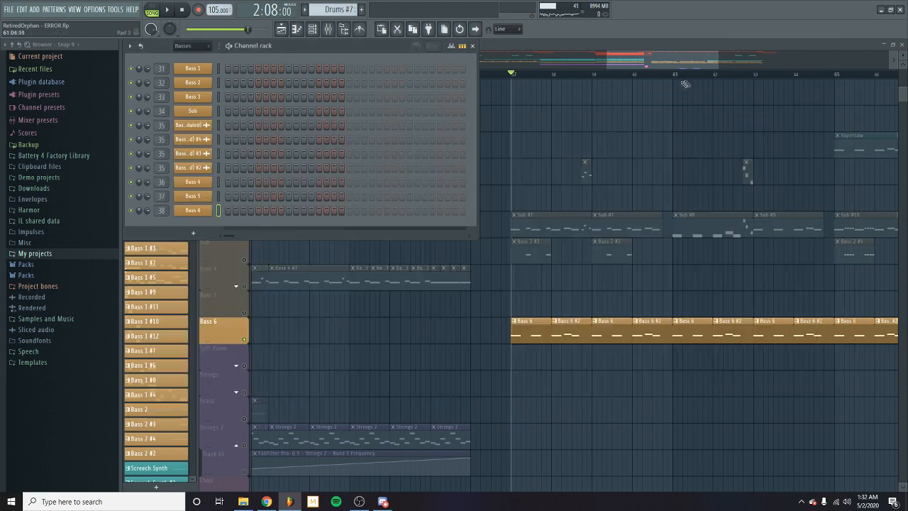
- Review Bass 6's Serum main and FX pages once more, along with its mixer effects chain, and close both windows
click(207, 211)
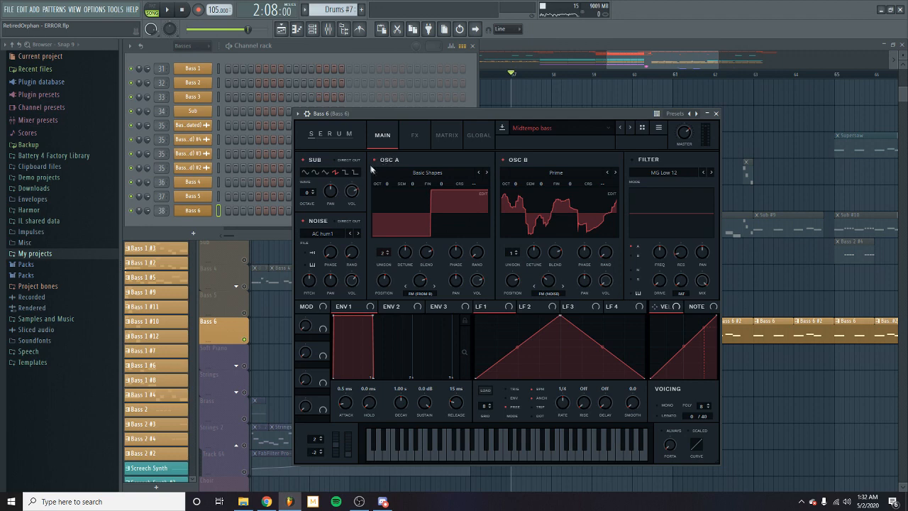
click(415, 137)
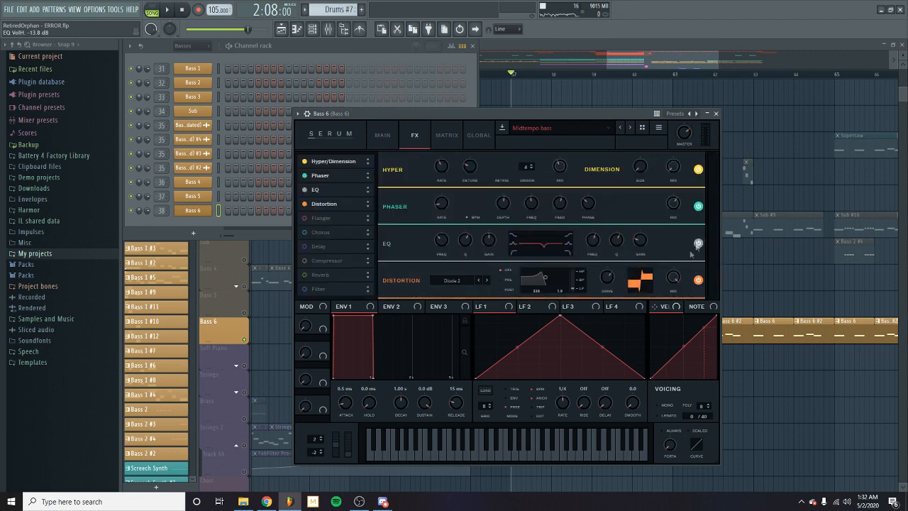
click(383, 134)
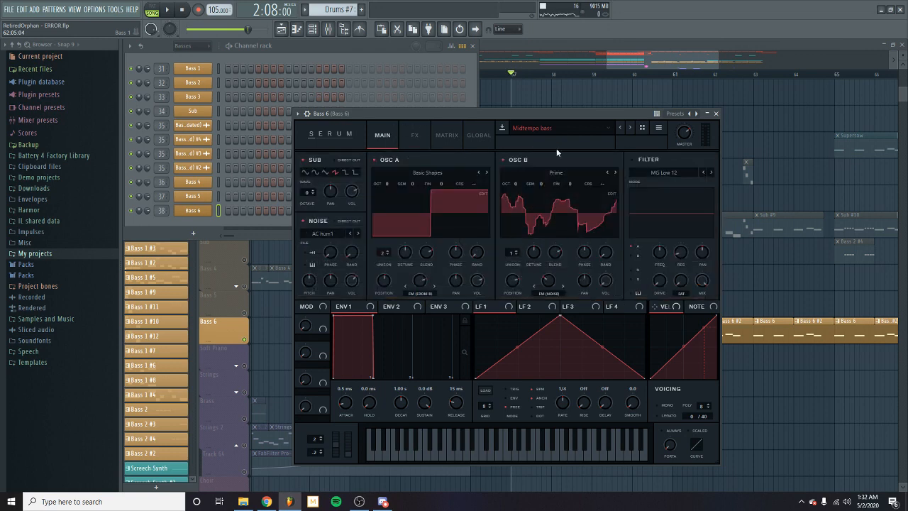
click(716, 114)
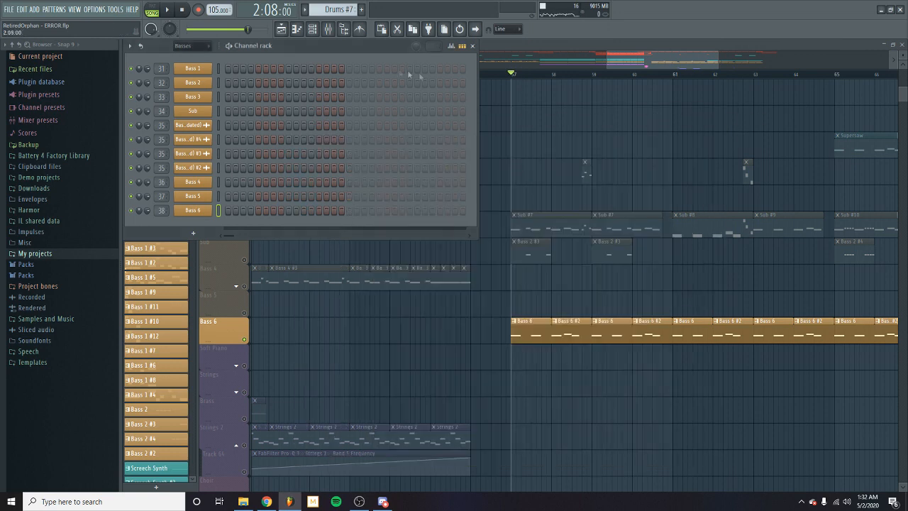
click(328, 28)
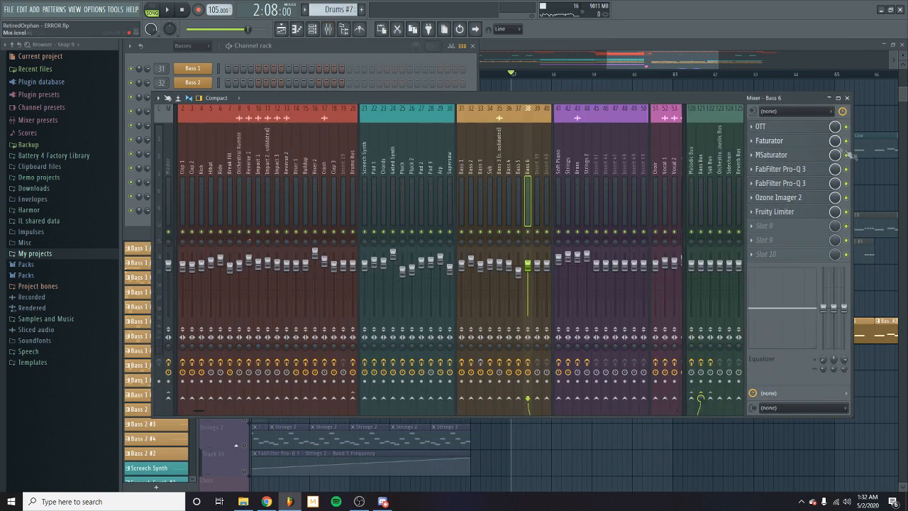
click(847, 98)
- Close the channel rack and play the sub bass clips in solo from bar 57, following them in the playlist
key(F6)
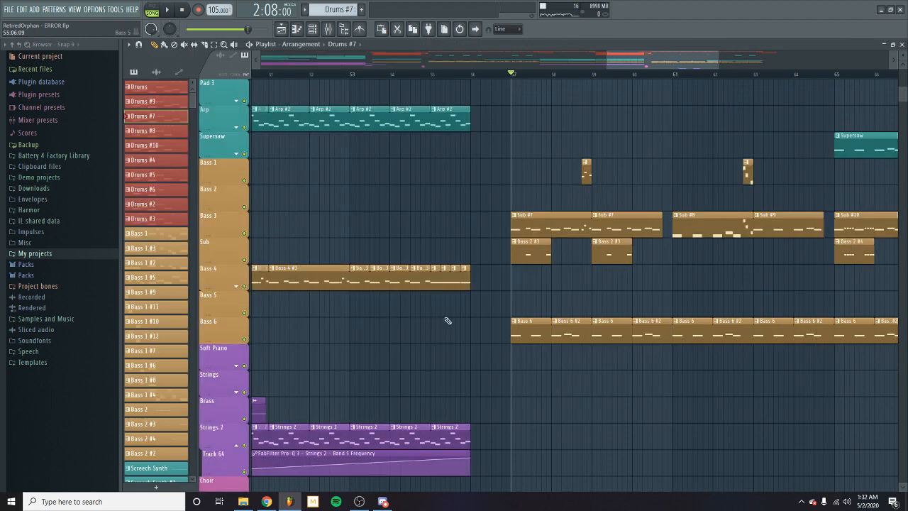
scroll(448, 321, down, 2)
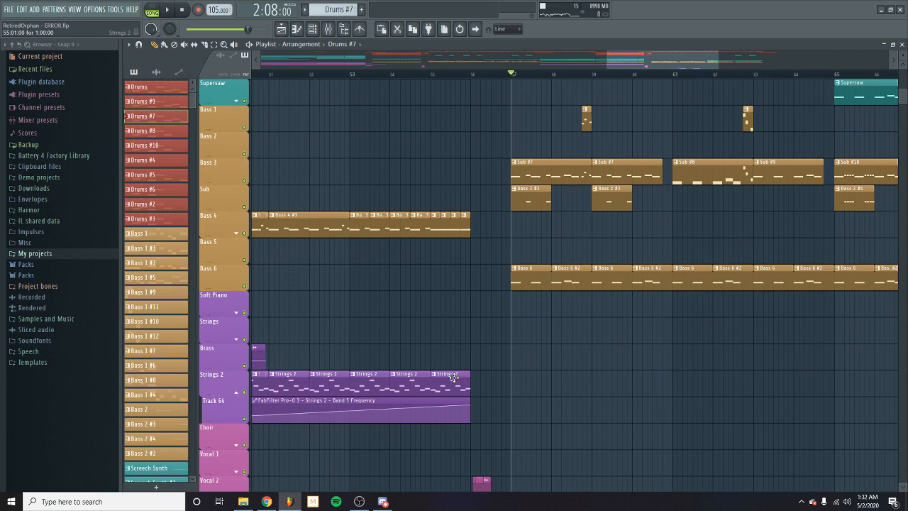
right_click(251, 184)
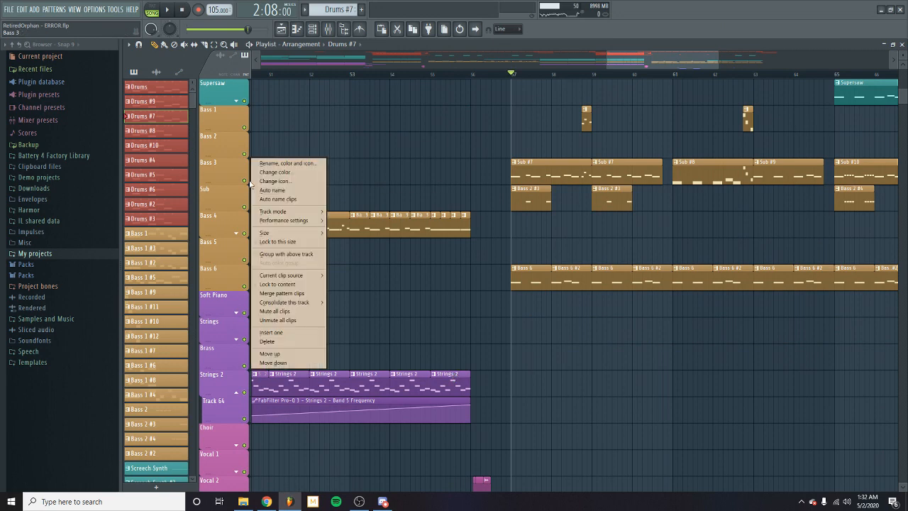
right_click(243, 182)
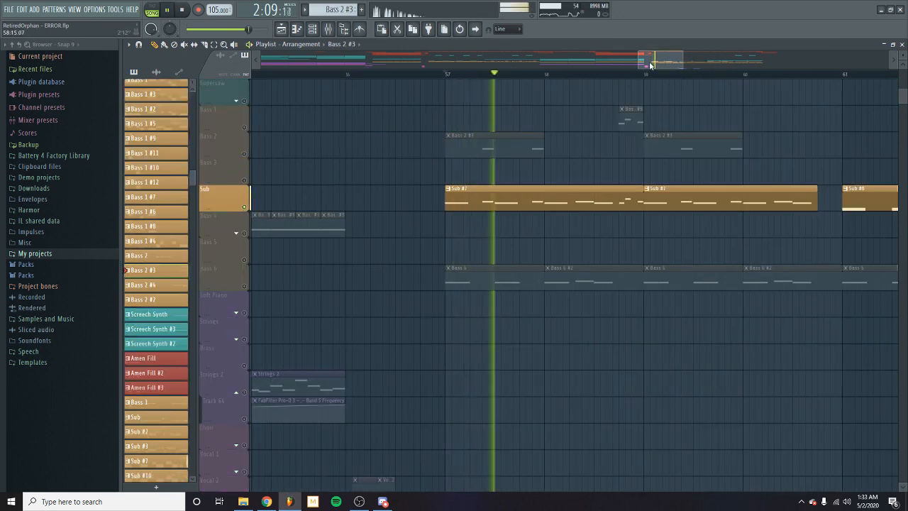
drag(653, 65, 664, 80)
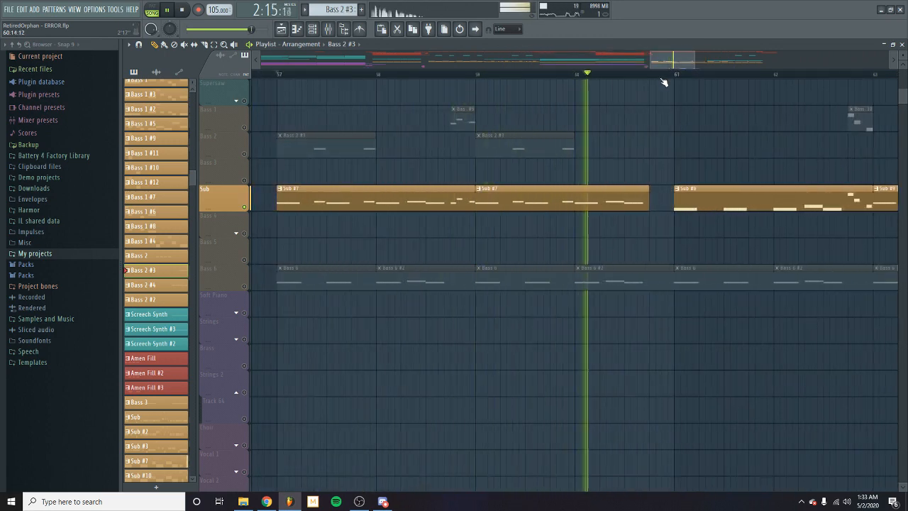
key(space)
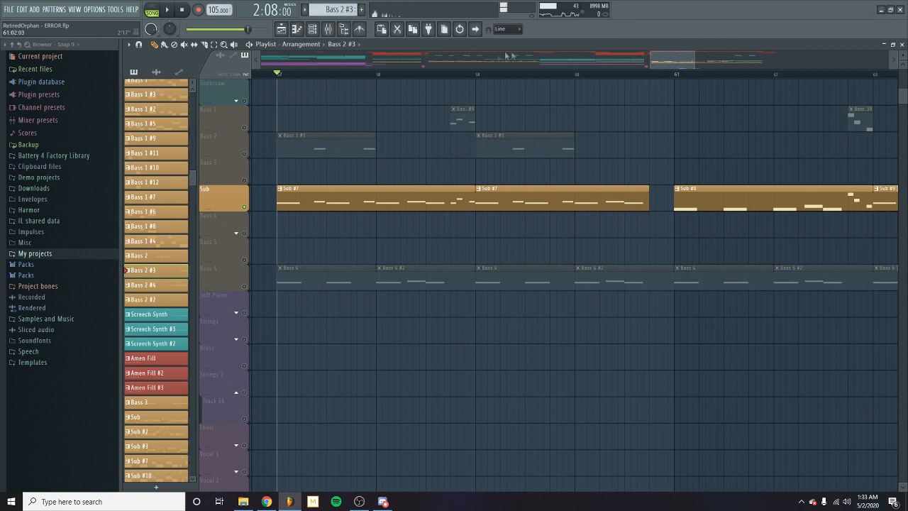
- Play the soloed Sub track from within bar 58, stop, and place the playhead at beat 4 of bar 58
click(401, 74)
key(space)
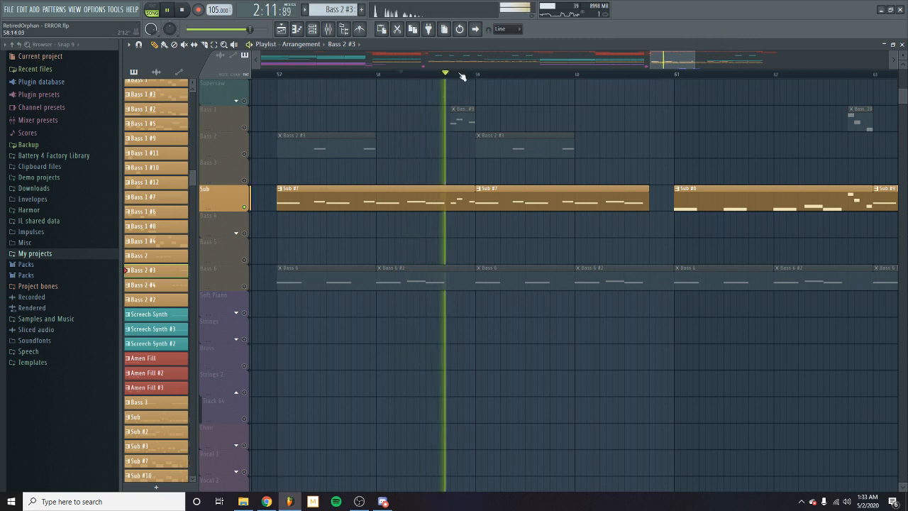
key(space)
click(452, 75)
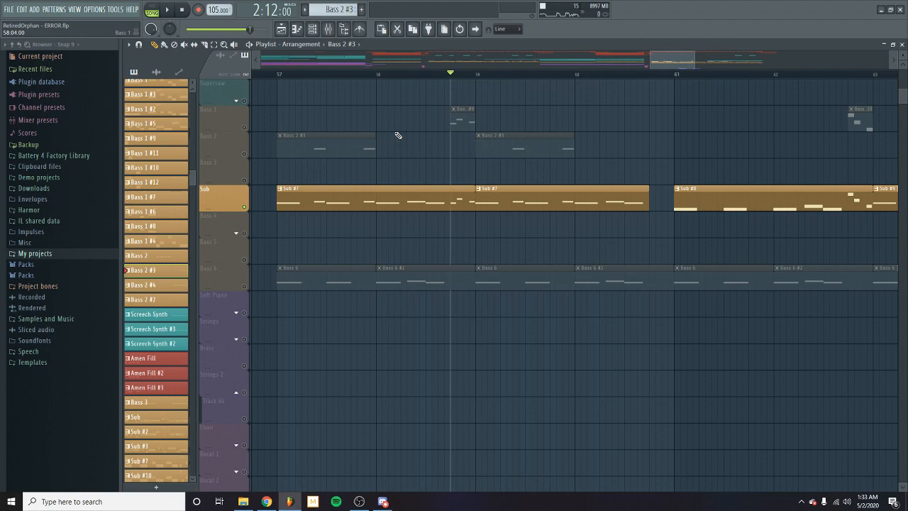
- Find the Glitch 4 clip just before bar 61, solo its playlist track, and play it
scroll(613, 117, up, 12)
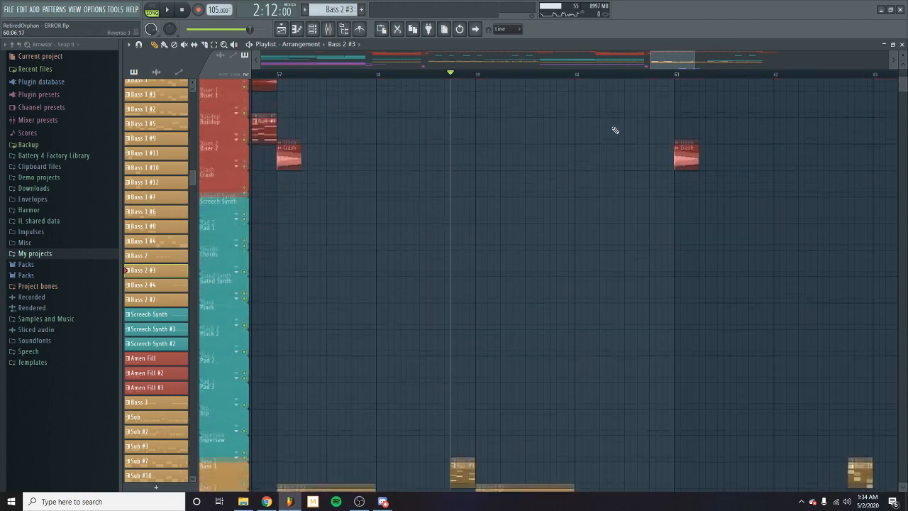
scroll(615, 130, down, 20)
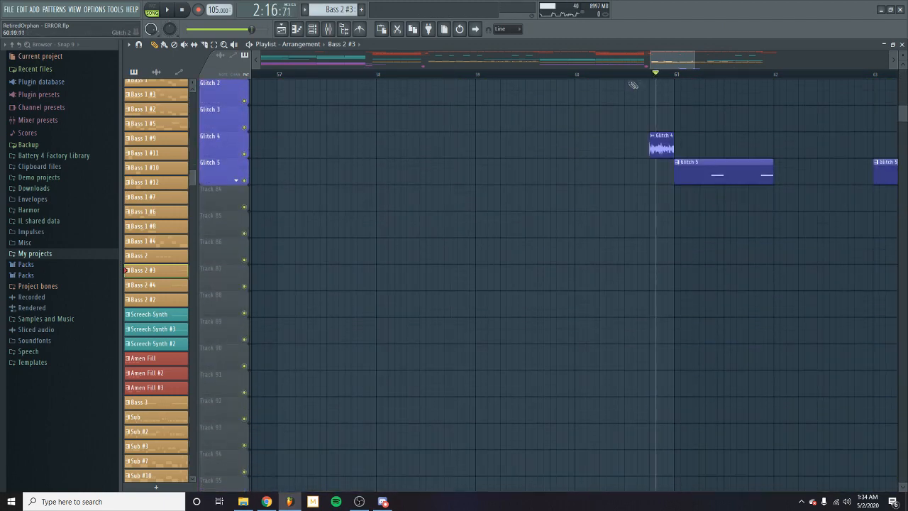
key(space)
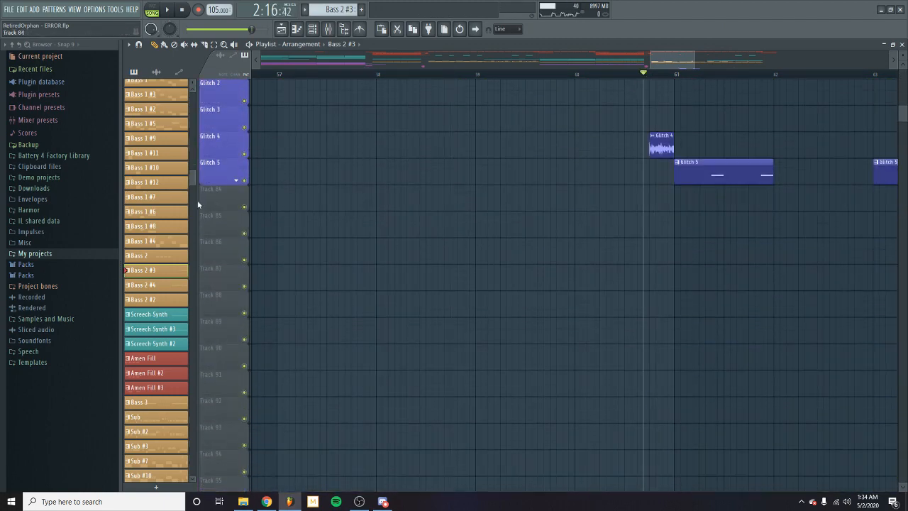
right_click(245, 154)
key(space)
key(space)
- Review Glitch 4's mixer effects chain and audition the clip with its effects toggled
key(F9)
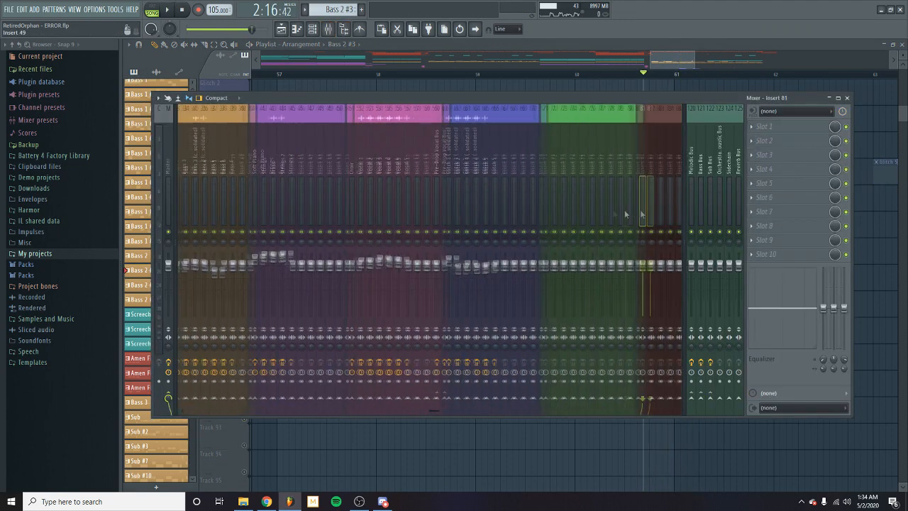
click(462, 202)
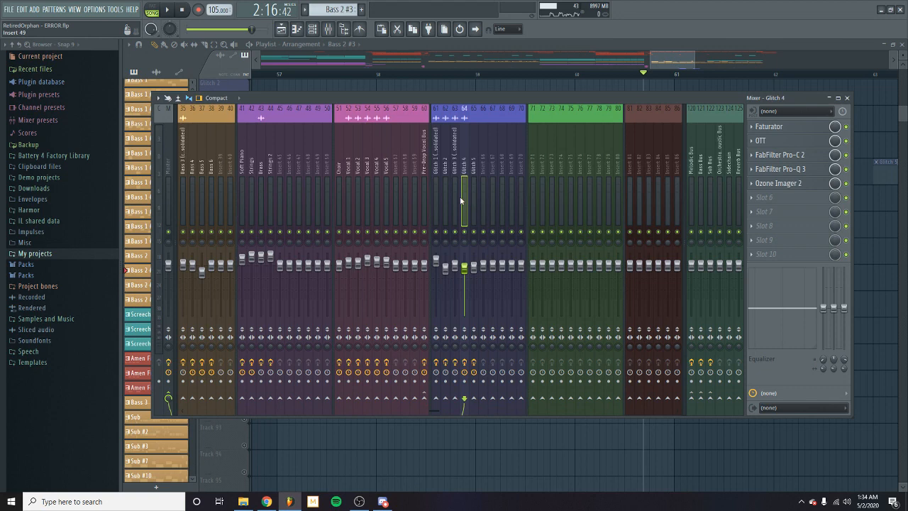
click(468, 364)
key(space)
key(space)
key(space)
key(space)
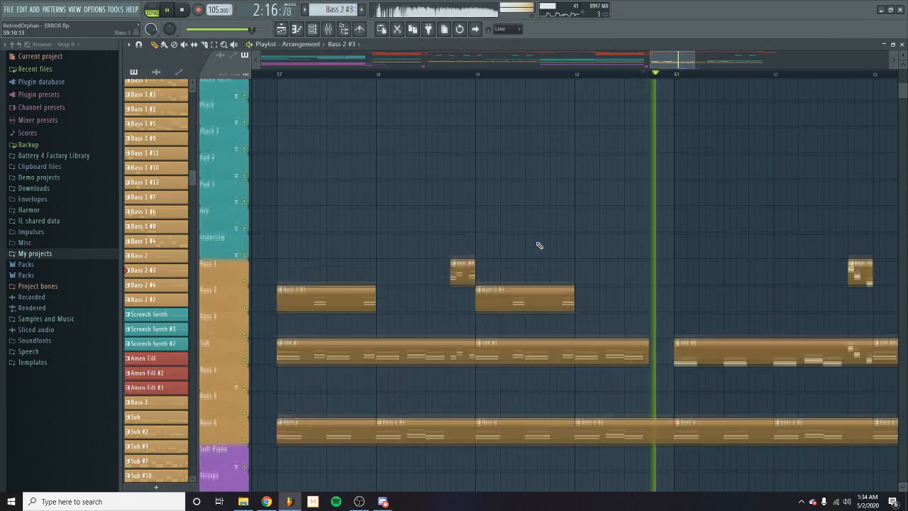
- Stop playback, place the playhead at the start of bar 61, and expand the Glitch 5 track's Tape Stop automation
scroll(541, 245, down, 5)
scroll(544, 245, down, 6)
key(space)
click(676, 75)
click(237, 233)
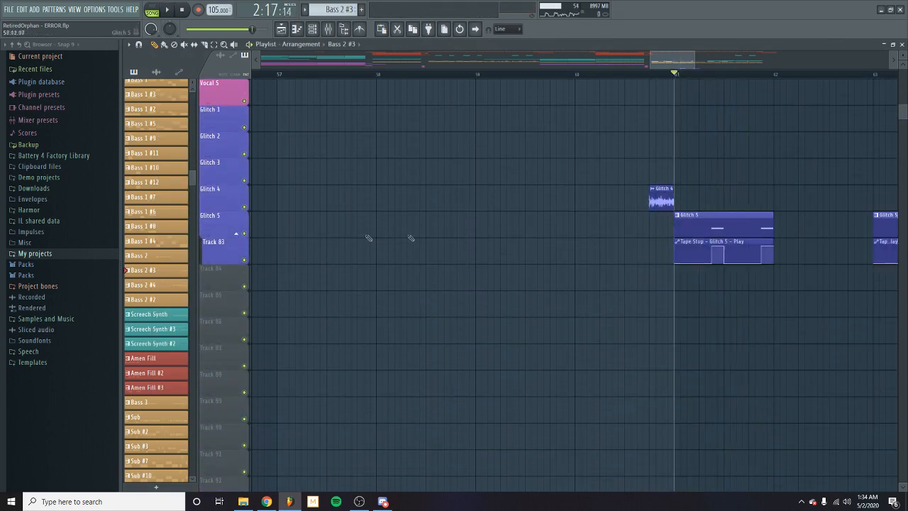
- View the Glitch 5 pattern's notes and place the playhead at its first note within bar 61
double_click(759, 226)
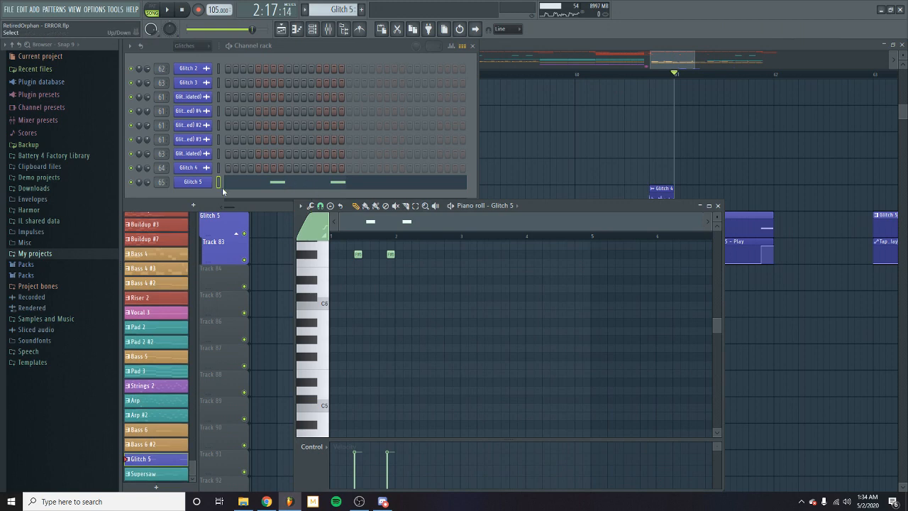
click(713, 76)
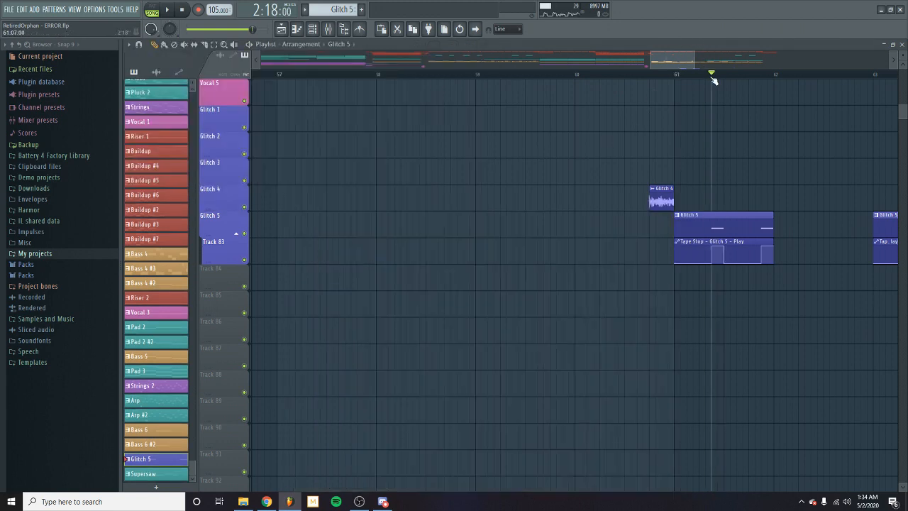
click(327, 29)
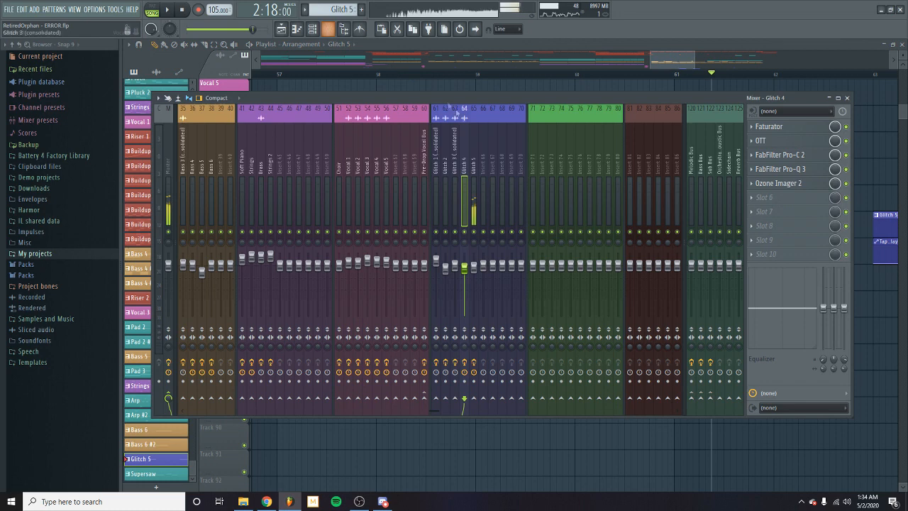
click(846, 98)
- Open Glitch 5's Phase Plant patch, look over its oscillators and play a test note
click(316, 29)
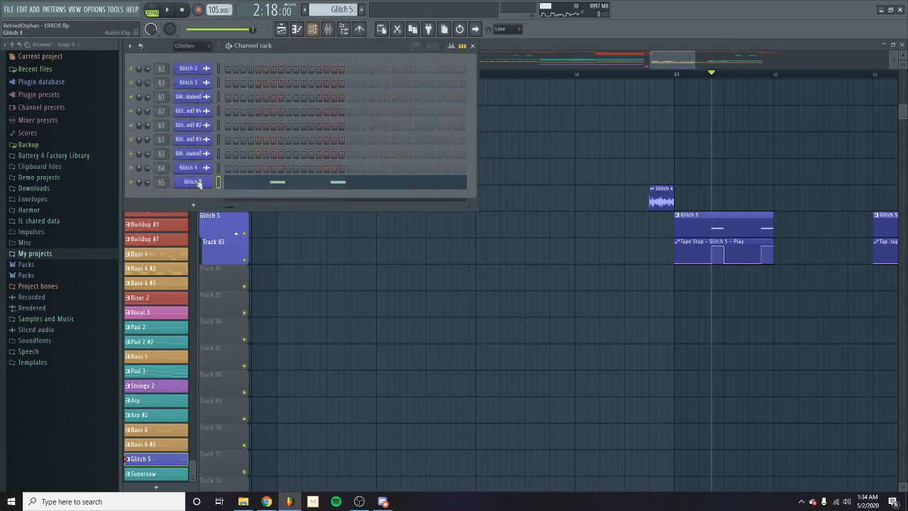
click(193, 182)
scroll(494, 205, up, 3)
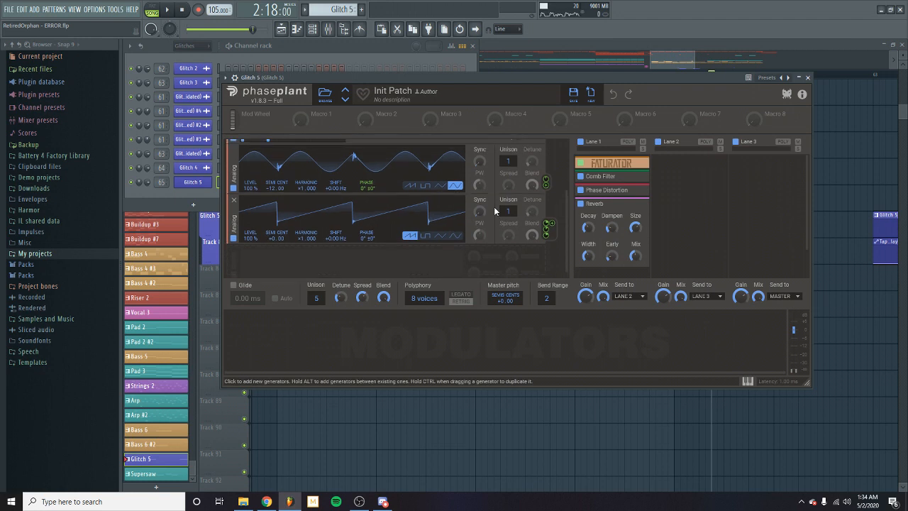
key(b)
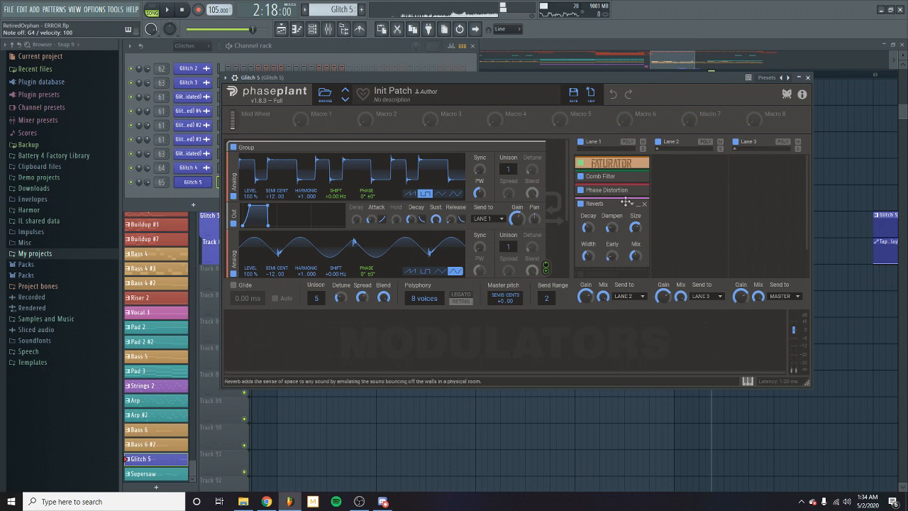
- Expand and collapse the Faturator, Comb Filter and Phase Distortion effects in Phase Plant's Lane 1 to inspect their settings
click(638, 167)
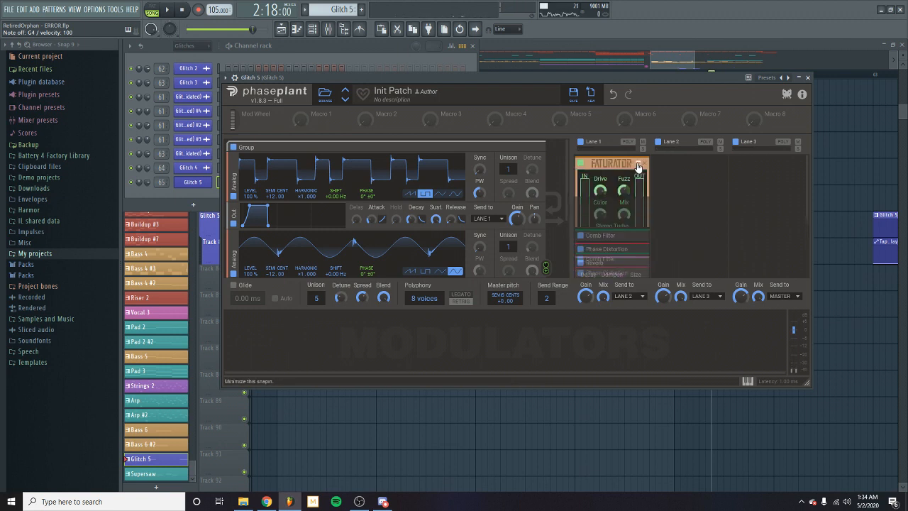
click(638, 166)
click(638, 178)
click(638, 179)
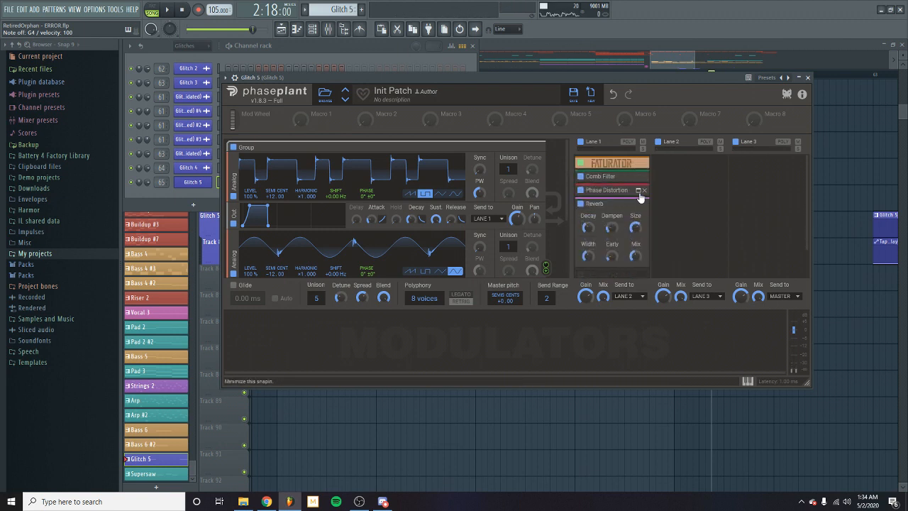
click(638, 190)
click(640, 190)
- Audition the Glitch 5 patch while checking Phase Distortion, and close Phase Plant
click(580, 191)
drag(534, 78, 515, 79)
click(564, 192)
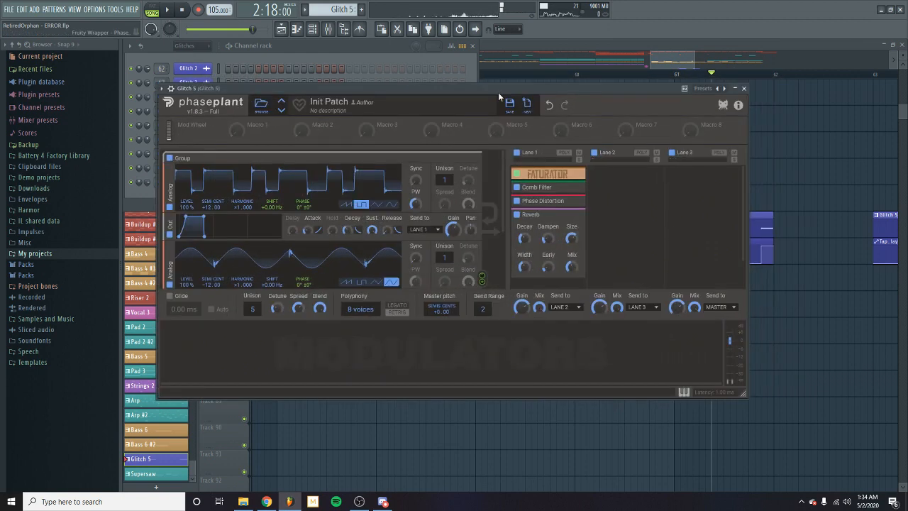
key(n)
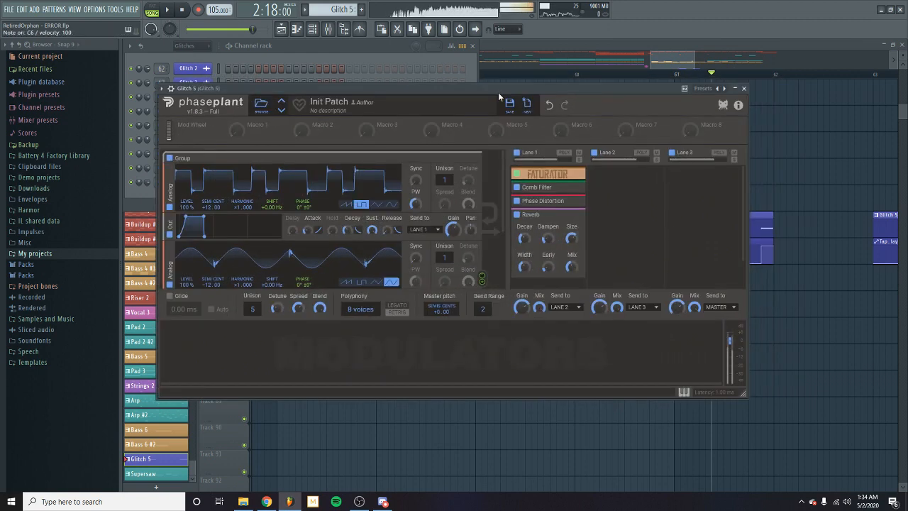
click(743, 89)
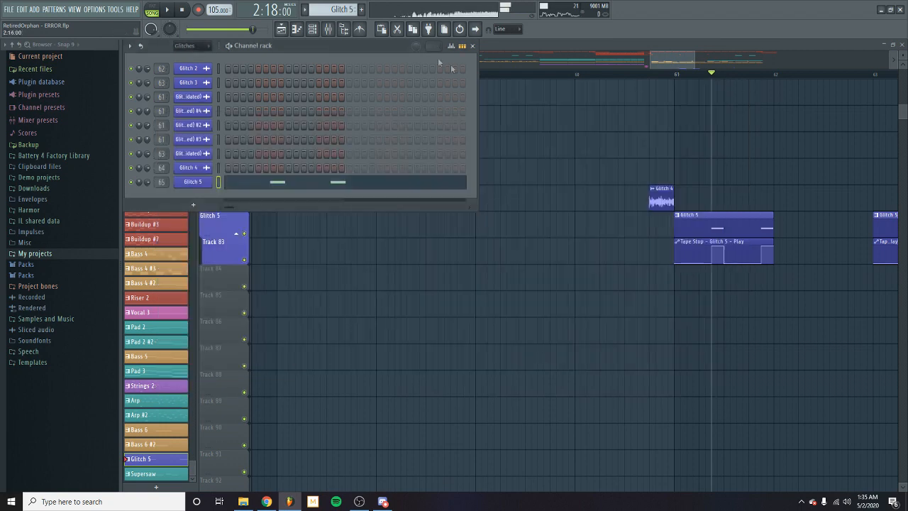
- Solo the Glitch 5 mixer track and play it from its first note in bar 61
click(329, 29)
key(space)
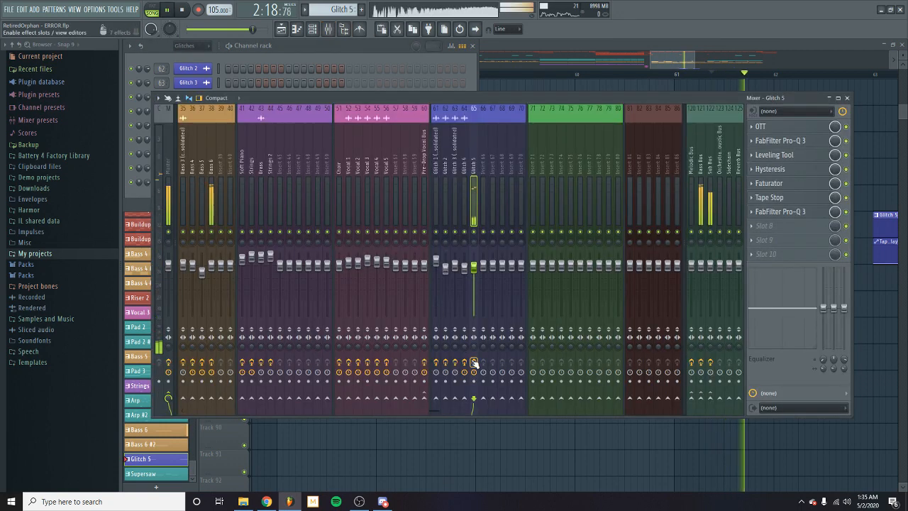
right_click(479, 237)
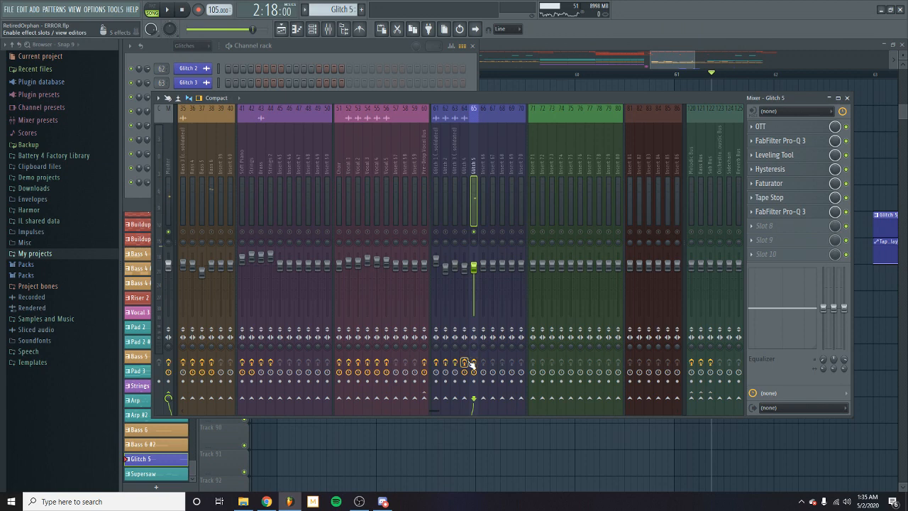
key(space)
- Examine the OTT and first FabFilter Pro-Q 3 settings on Glitch 5, closing each plugin window
click(755, 126)
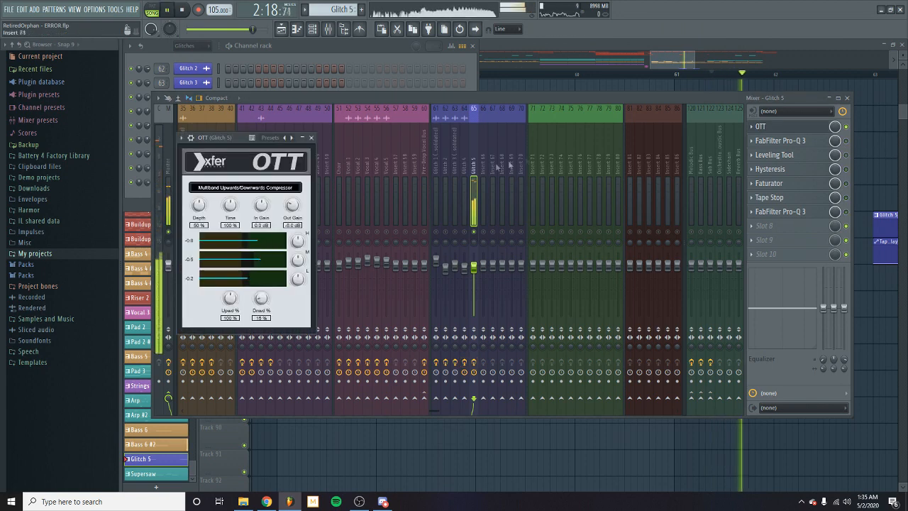
click(312, 138)
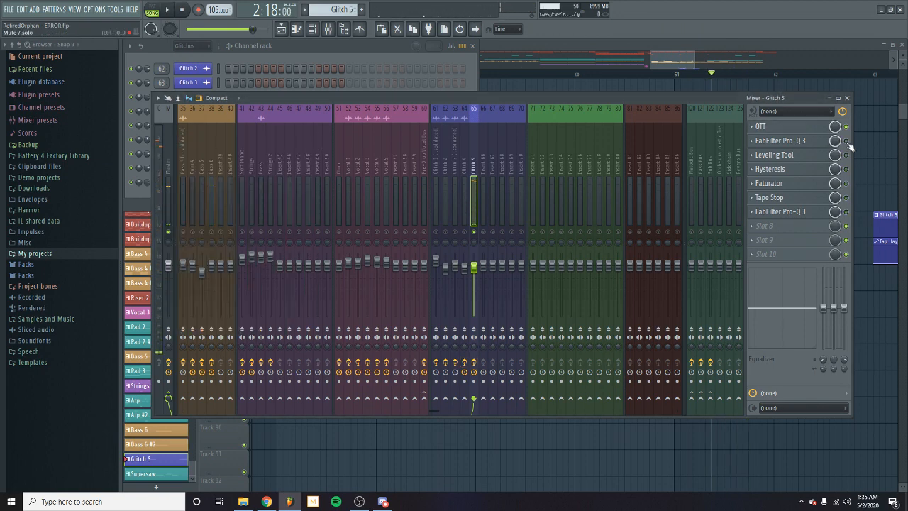
click(780, 140)
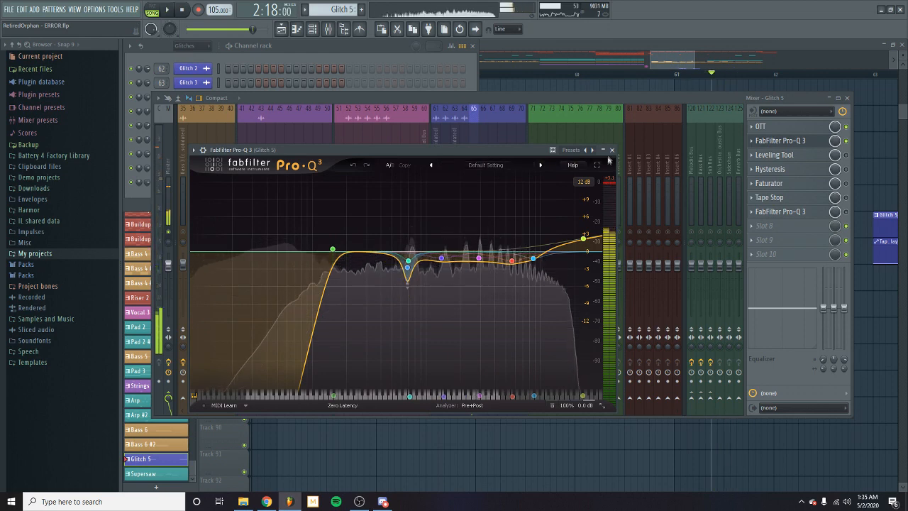
click(614, 150)
- Inspect the Leveling Tool and Hysteresis settings on Glitch 5, closing each plugin window
click(774, 155)
click(616, 161)
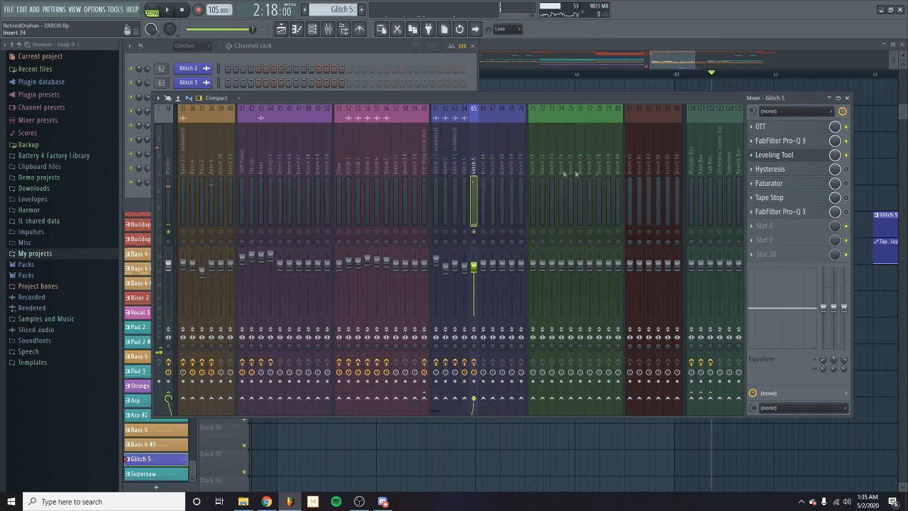
click(775, 156)
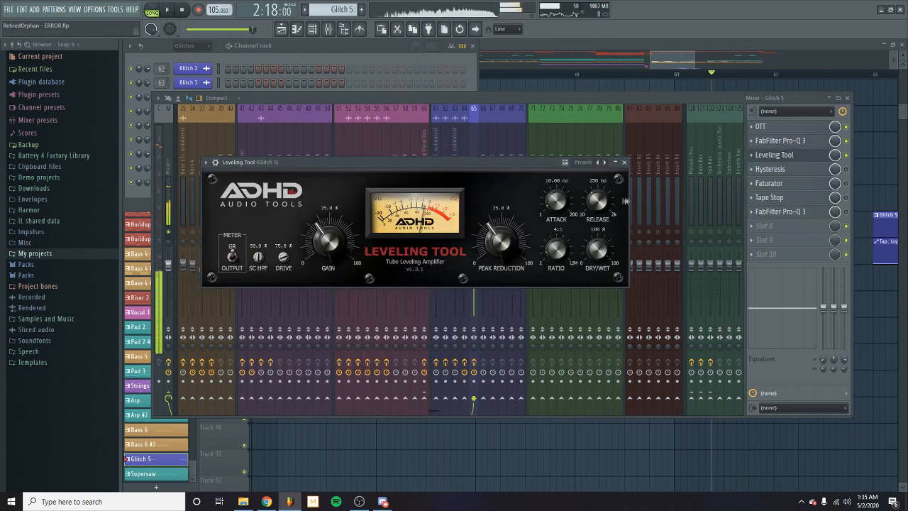
click(625, 163)
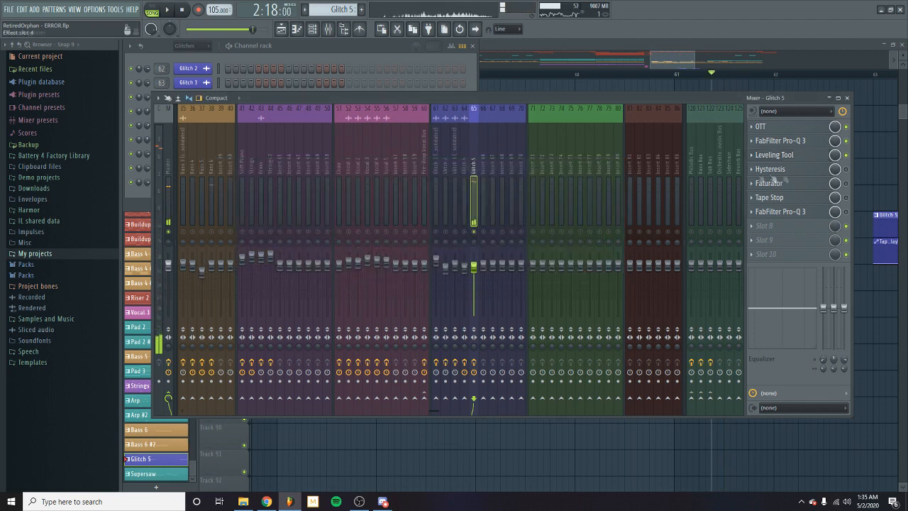
click(809, 174)
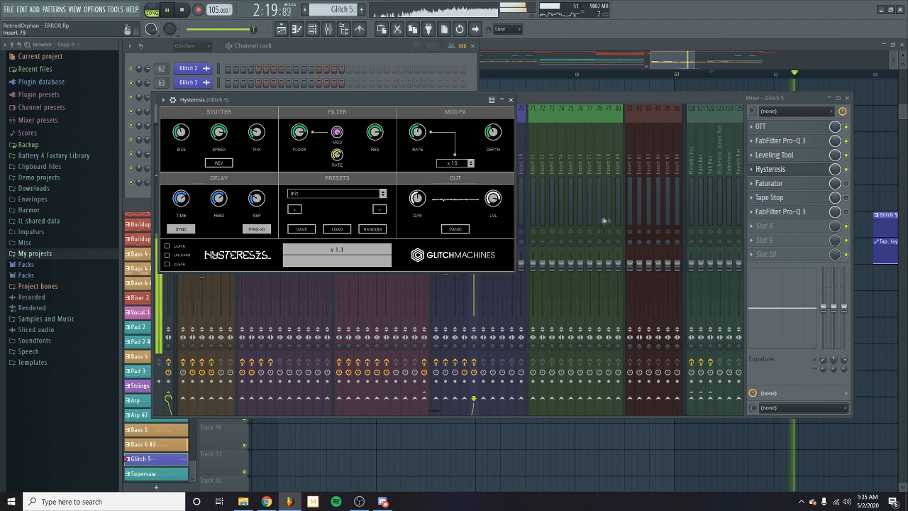
click(511, 100)
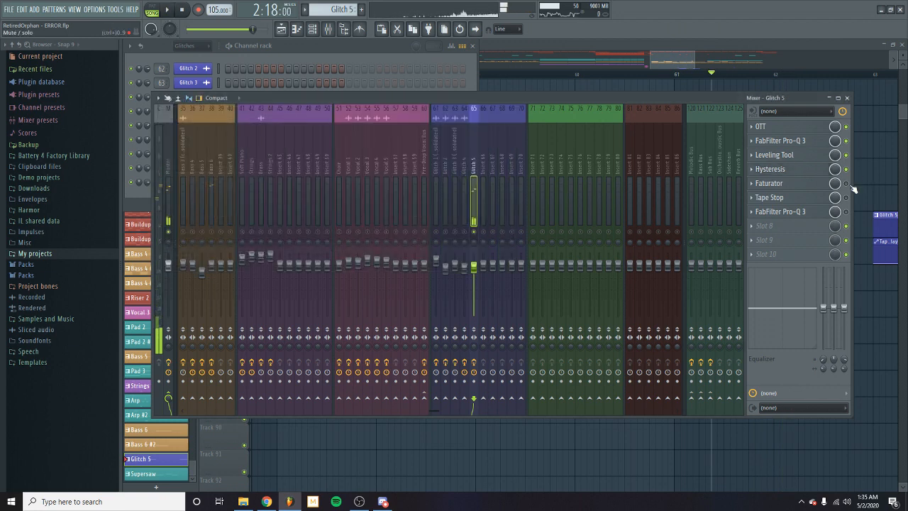
- Audition Glitch 5 with Faturator and Tape Stop enabled in turn, viewing and closing each plugin
click(780, 185)
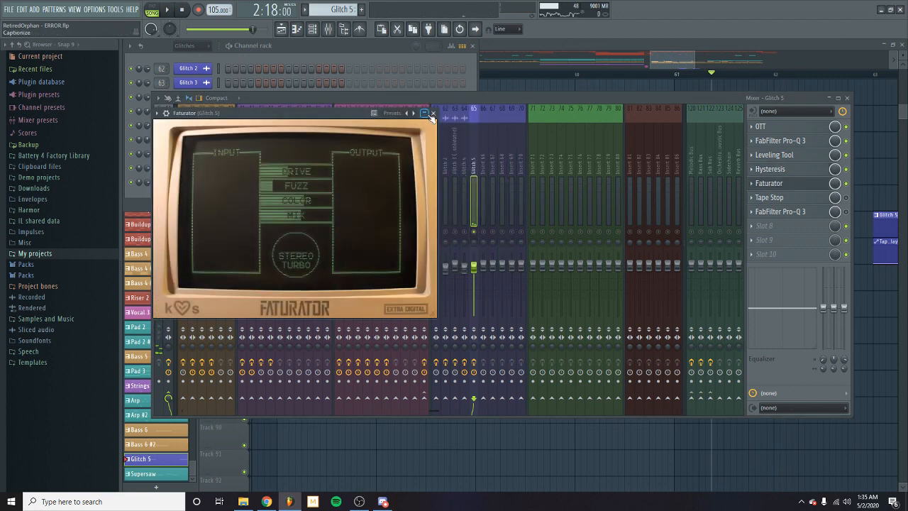
key(space)
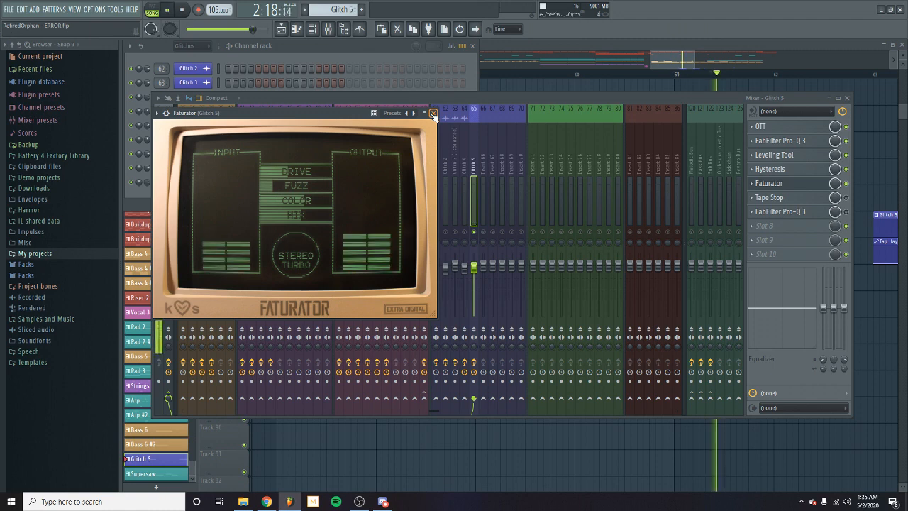
key(space)
click(434, 113)
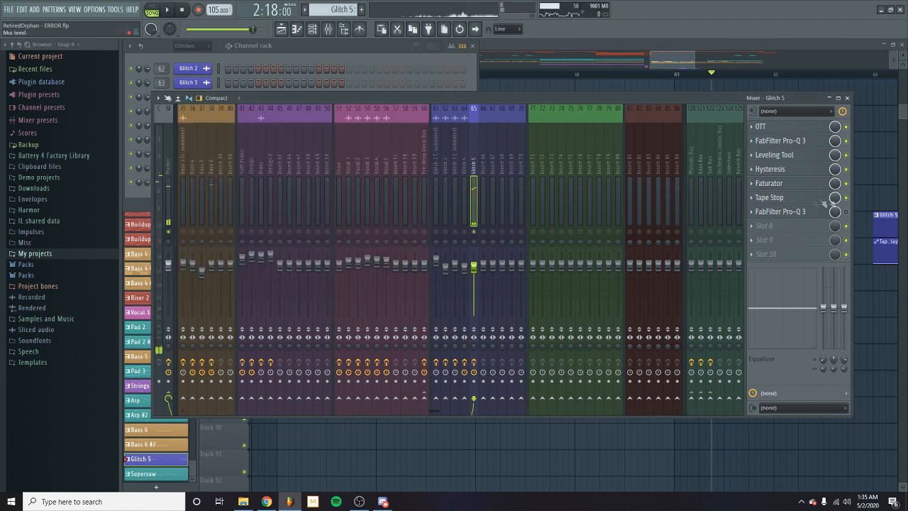
key(space)
click(774, 199)
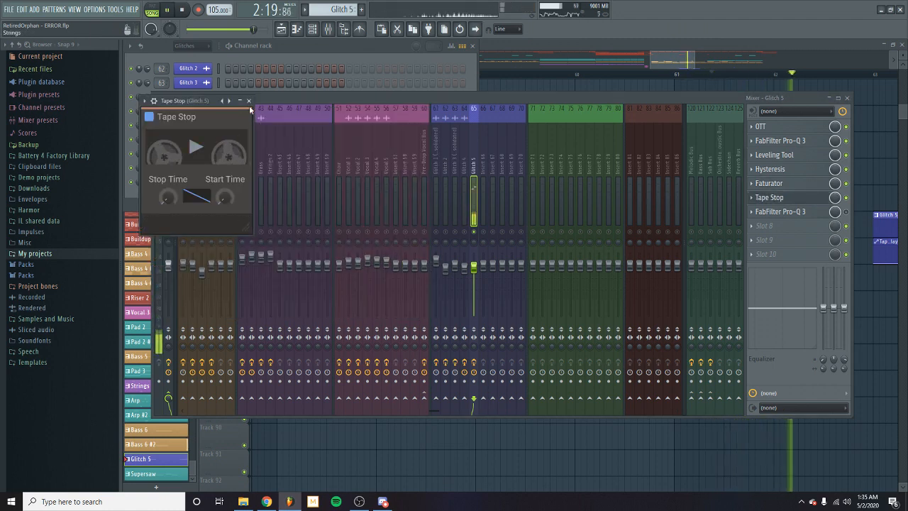
click(248, 101)
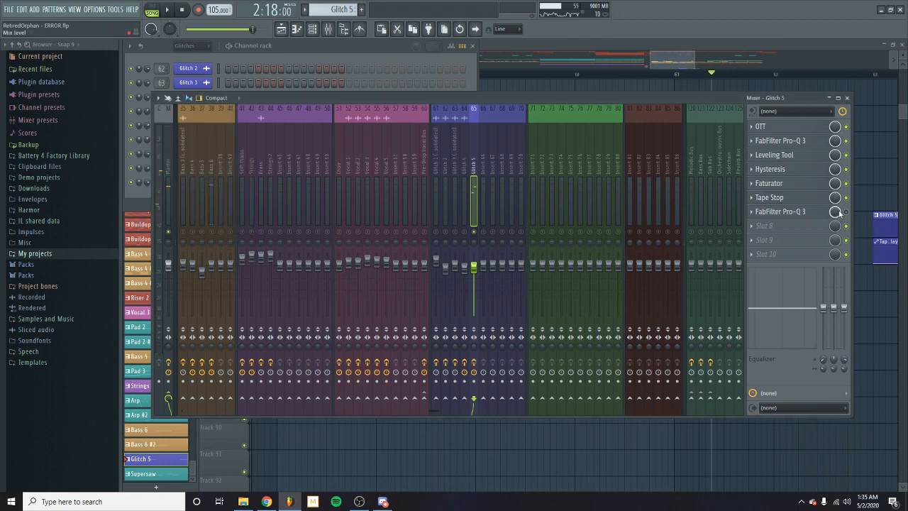
- Play Glitch 5 through its final FabFilter Pro-Q 3, view the EQ curve, and close the plugin
click(780, 211)
key(space)
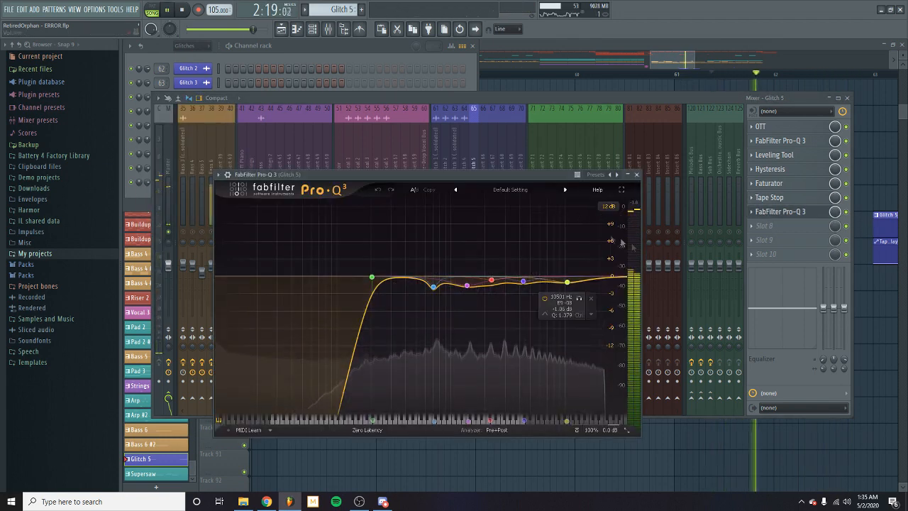
key(space)
click(636, 174)
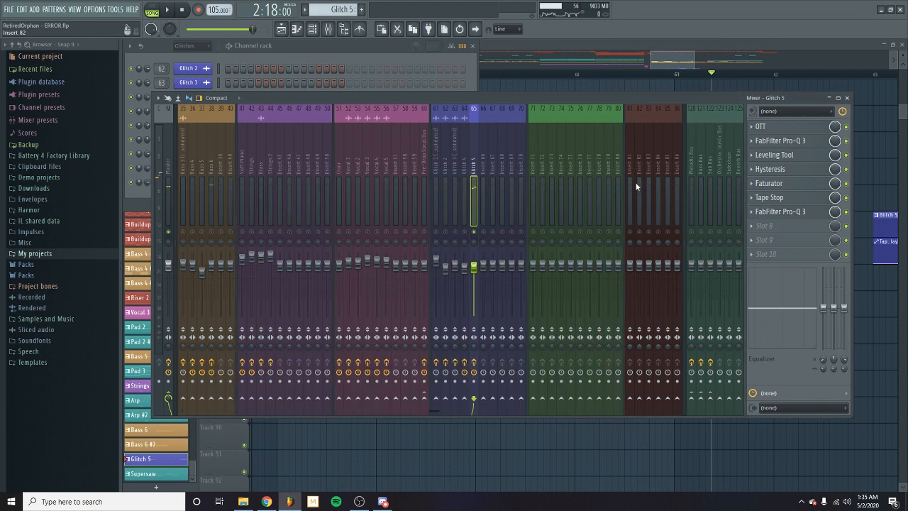
- Unsolo the Glitch 5 mixer track, close the mixer, and play the full arrangement from just before bar 61
right_click(475, 232)
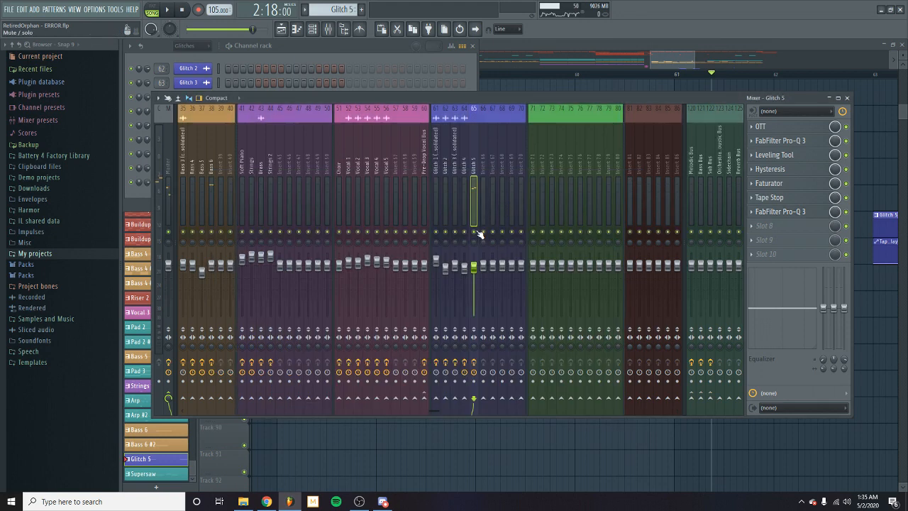
click(848, 99)
click(669, 81)
key(space)
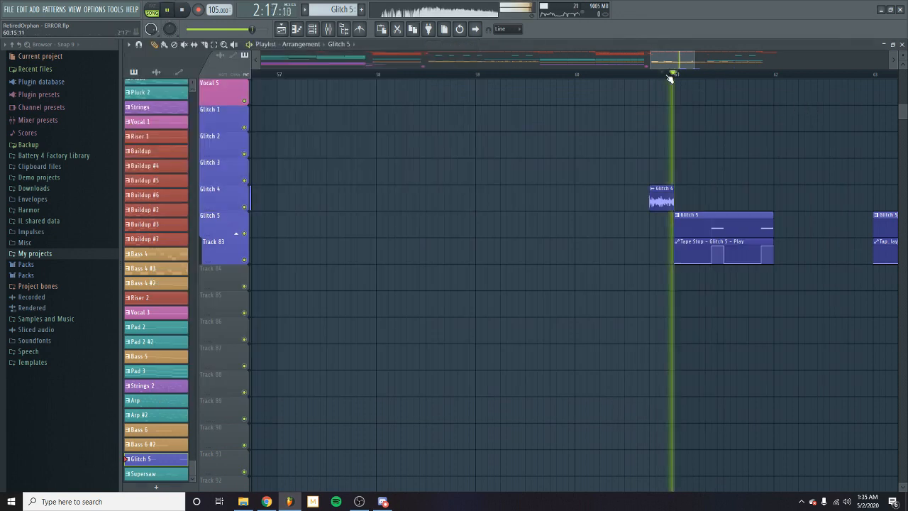
scroll(702, 128, up, 10)
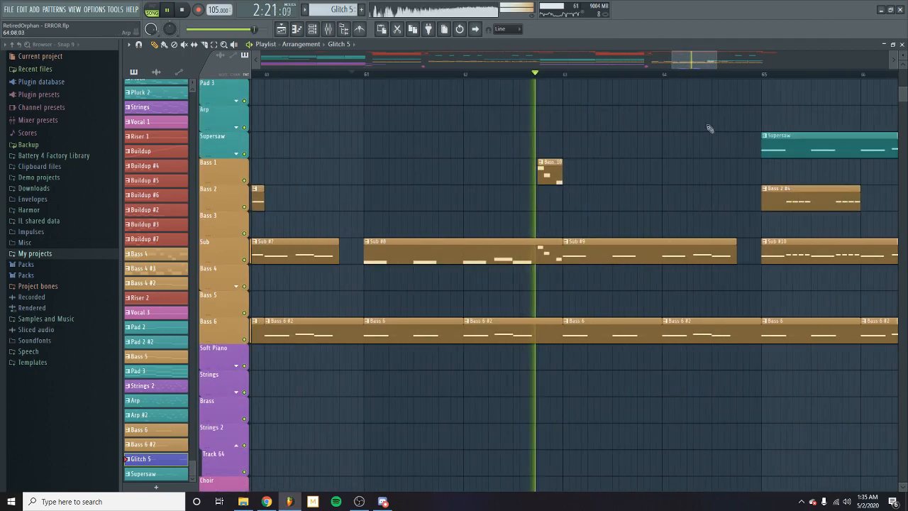
scroll(710, 127, down, 10)
scroll(712, 130, up, 4)
scroll(714, 129, up, 8)
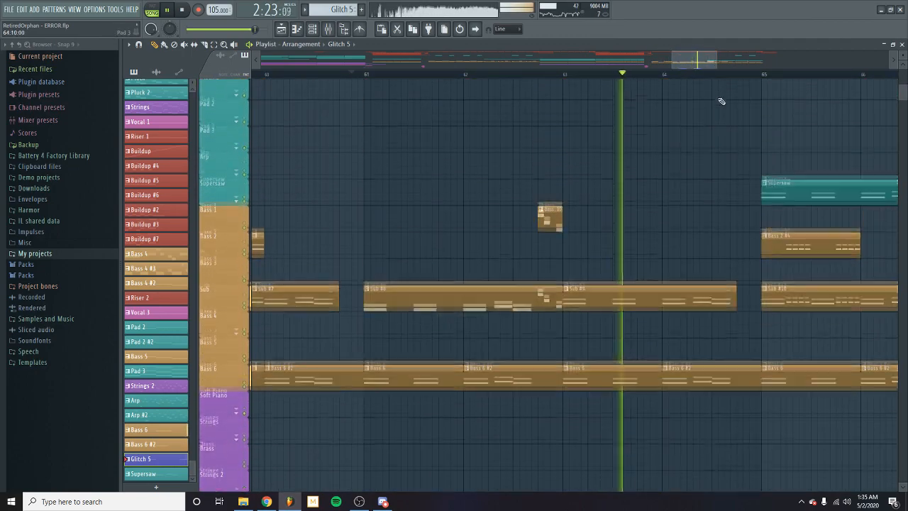
scroll(719, 97, down, 5)
drag(698, 65, 688, 64)
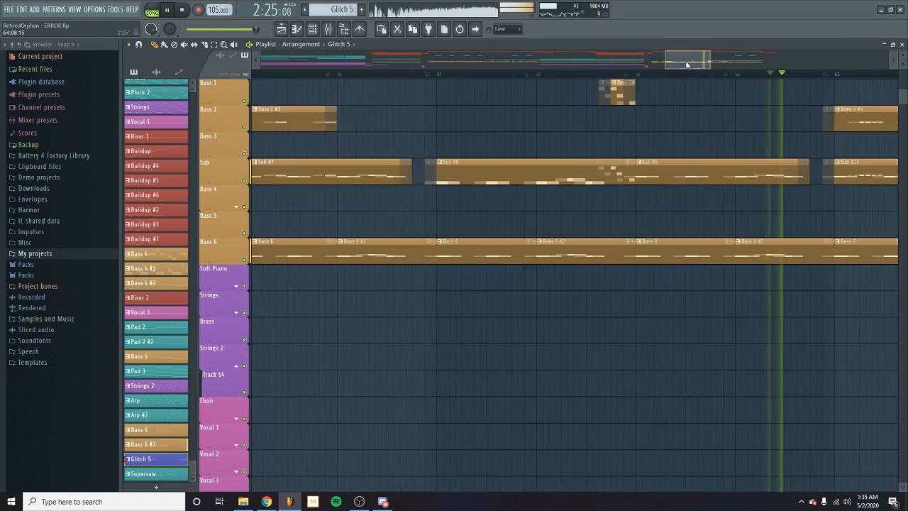
- Stop playback, audition the Bass 1 fill before bar 63 in solo, and restore all tracks
key(space)
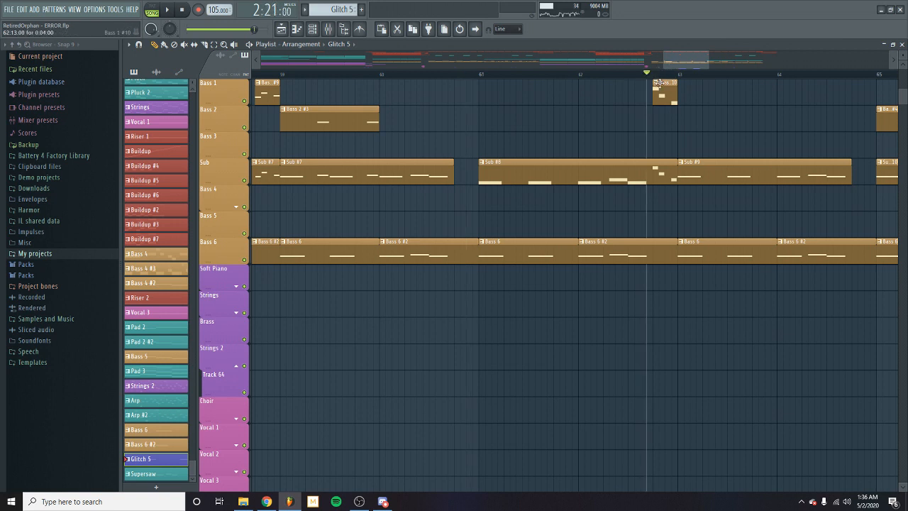
ctrl+click(244, 101)
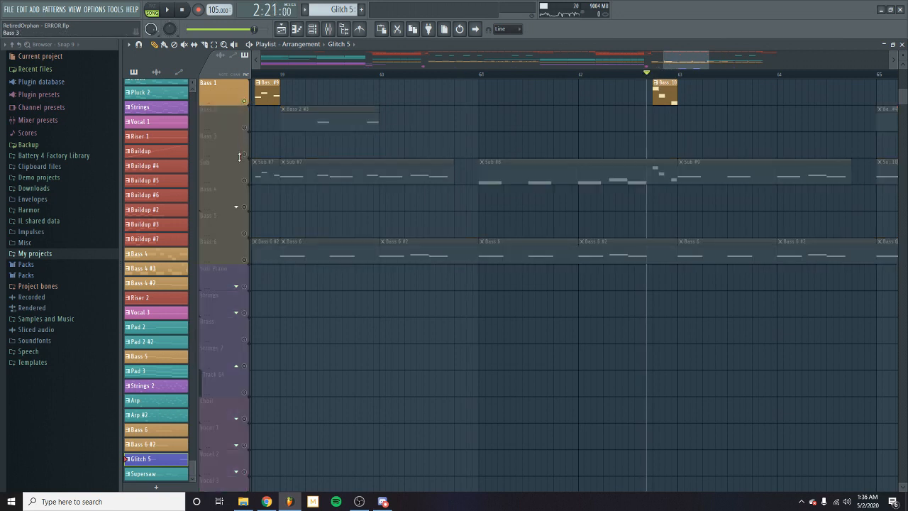
key(space)
ctrl+click(245, 101)
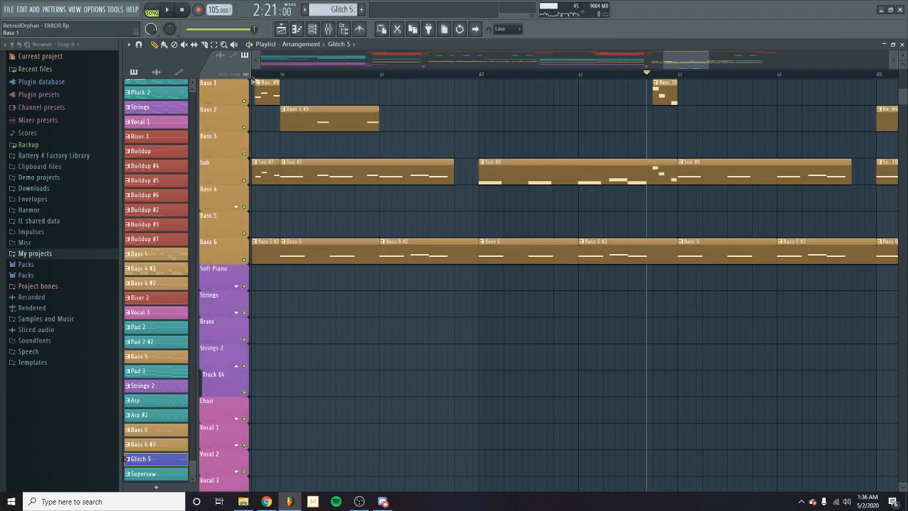
- Audition the Bass 2 #3 pattern from bar 57 with Bass 2 soloed, then unsolo the track
mouse_move(705, 64)
mouse_down()
mouse_move(650, 65)
mouse_move(663, 65)
mouse_up()
key(space)
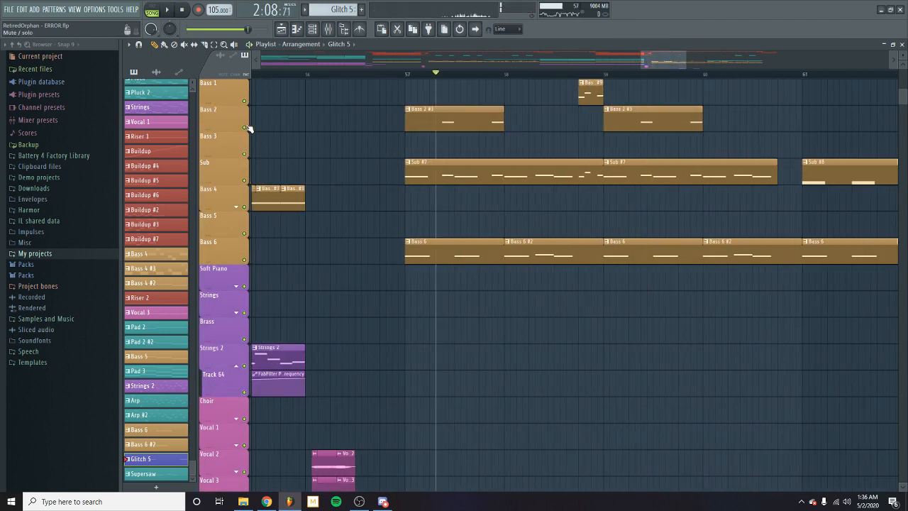
ctrl+click(244, 127)
key(space)
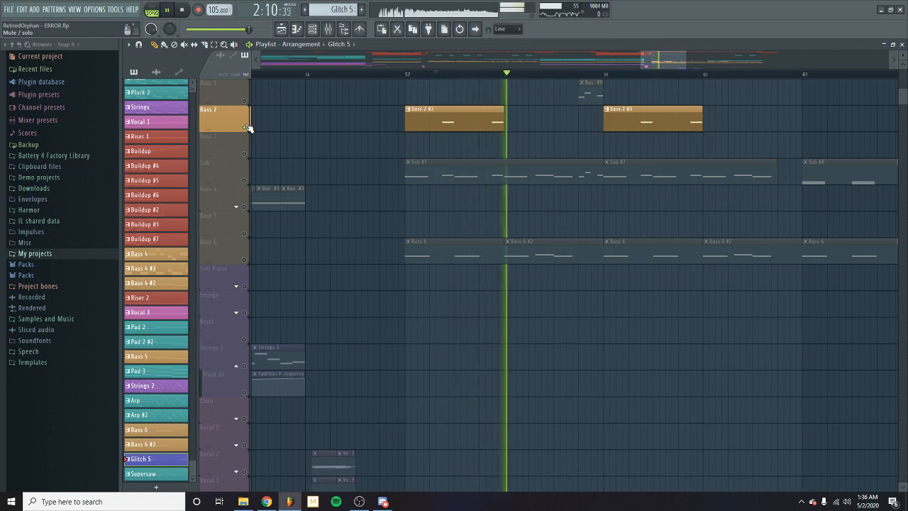
ctrl+click(245, 128)
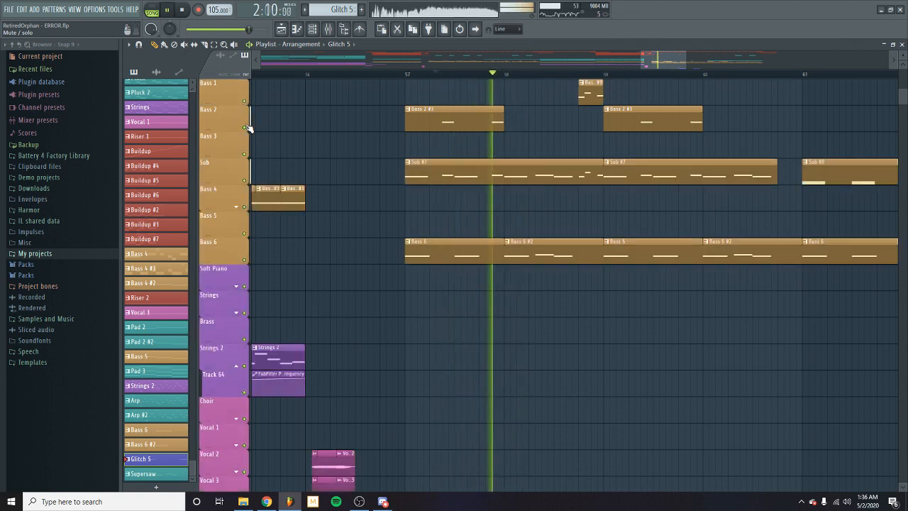
- Play the full mix from bar 57, then stop and examine the drum, impact, riser and synth tracks up to bar 65
mouse_move(685, 63)
mouse_down()
mouse_move(756, 67)
mouse_move(692, 65)
mouse_move(700, 66)
mouse_up()
scroll(704, 153, up, 4)
key(space)
scroll(705, 152, up, 8)
scroll(681, 125, down, 4)
scroll(683, 122, up, 10)
scroll(507, 95, down, 6)
scroll(503, 85, up, 3)
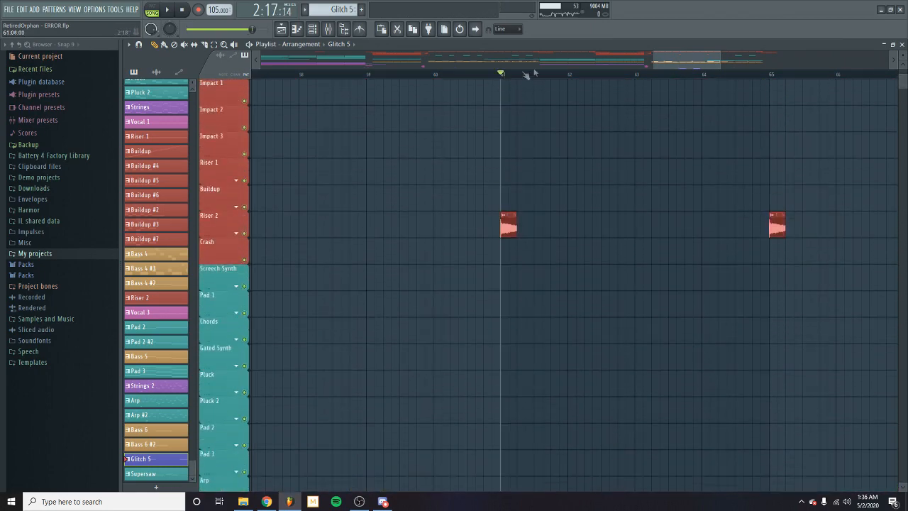
mouse_move(673, 58)
mouse_down()
mouse_move(626, 65)
mouse_move(669, 62)
mouse_move(670, 74)
mouse_up()
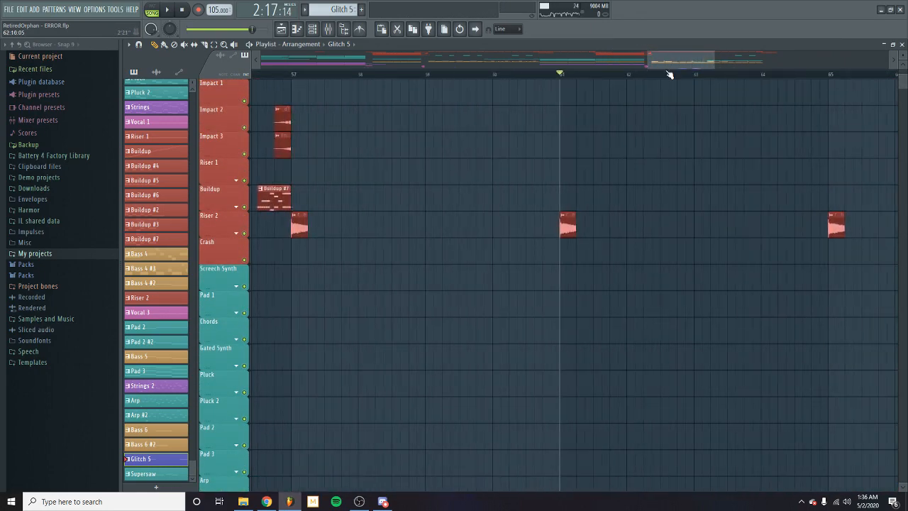
scroll(647, 255, up, 5)
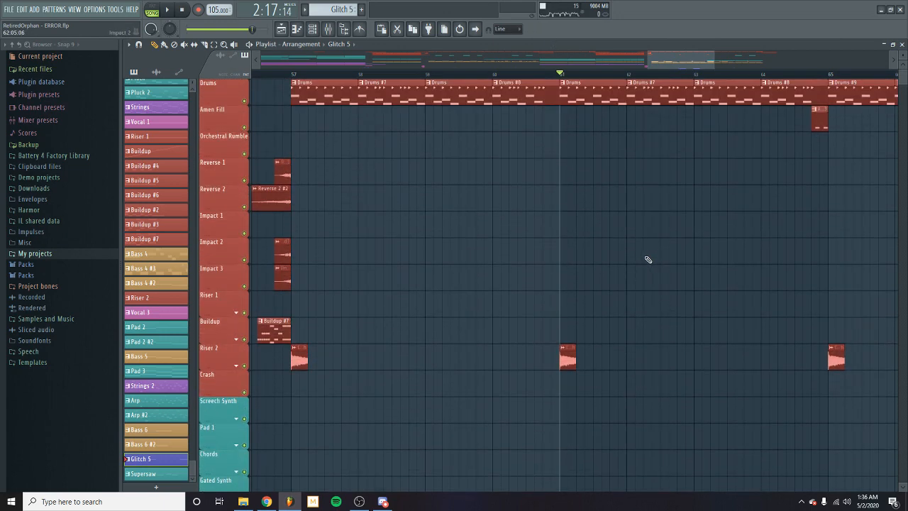
- Play the drop's second phrase from bar 61 with all tracks, following the drum, bass and sub clips toward bar 65
key(space)
scroll(647, 260, down, 14)
key(space)
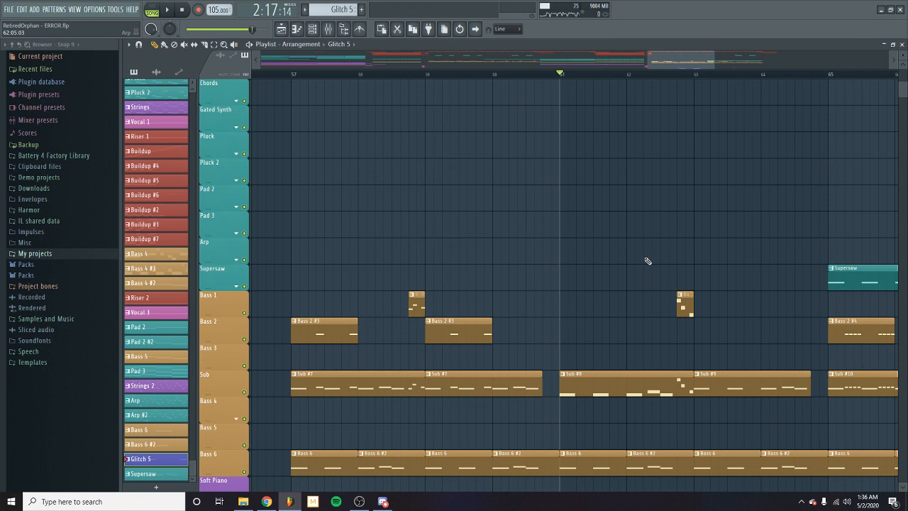
key(space)
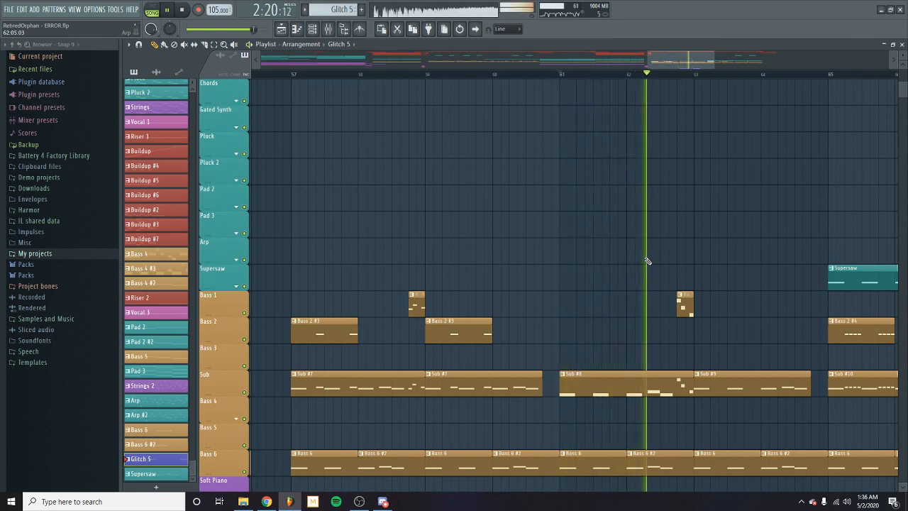
scroll(697, 267, up, 1)
scroll(698, 267, up, 4)
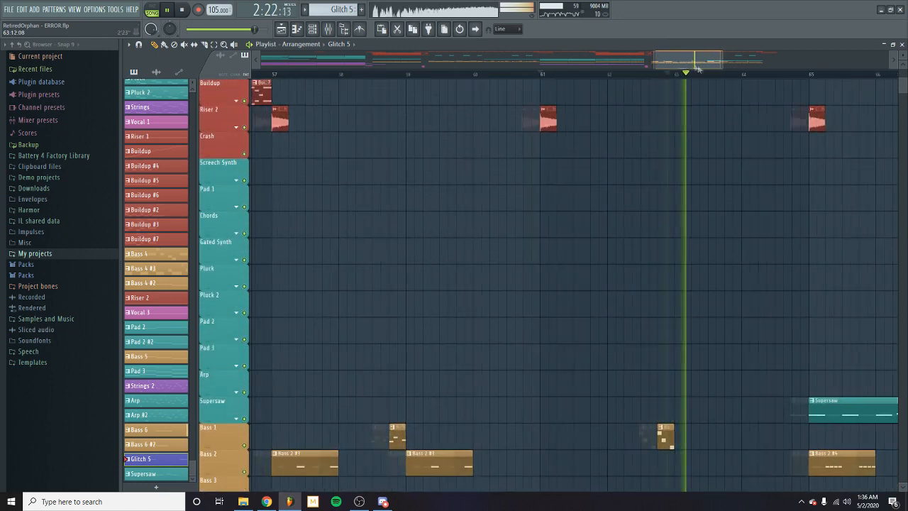
scroll(710, 95, down, 5)
key(space)
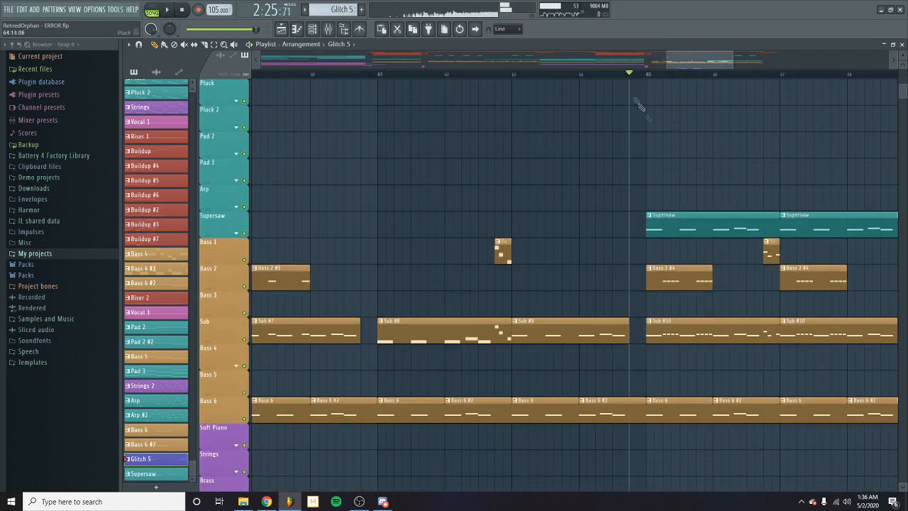
- Play the phrase starting at bar 65, reviewing the drum clips and the Supersaw, Bass 2 #4 and Sub #10 patterns
scroll(669, 152, up, 5)
key(space)
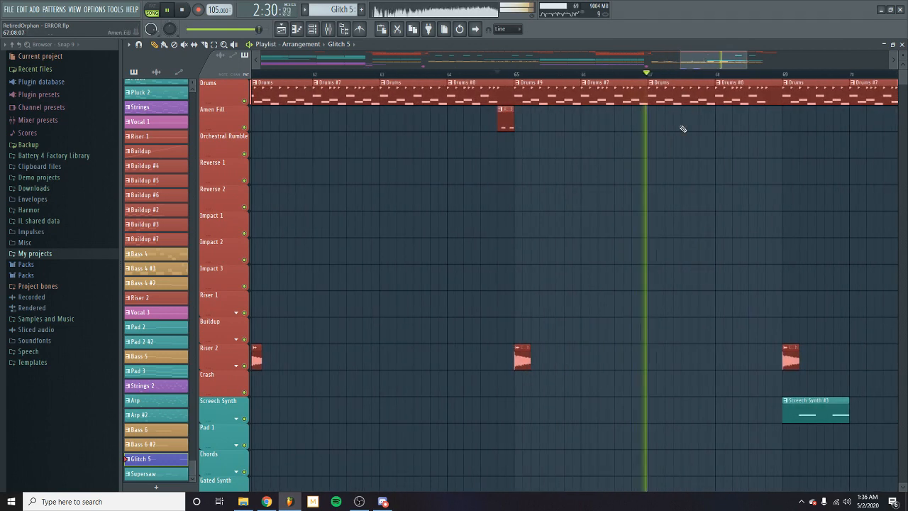
scroll(678, 127, down, 5)
key(space)
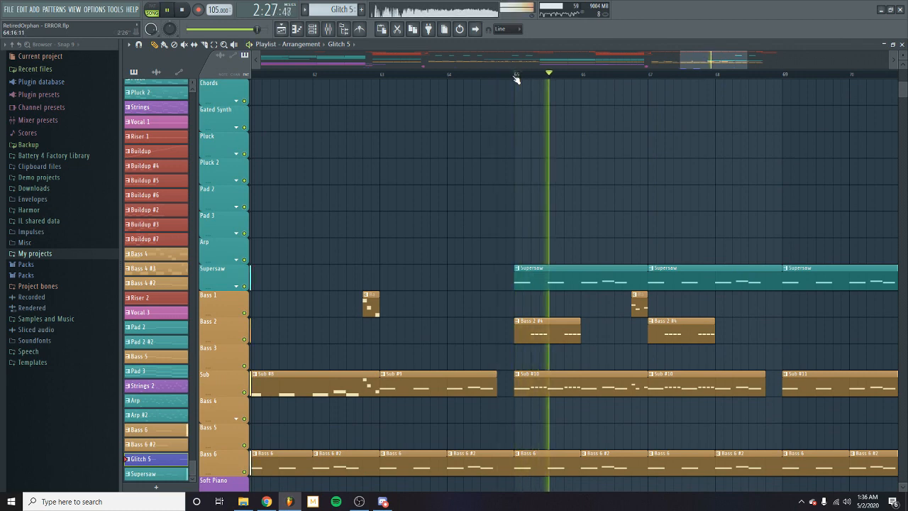
key(space)
- Open the Drums #9 pattern at bar 65 to inspect its steps and Cymbals notes, then close the piano roll
scroll(645, 221, up, 5)
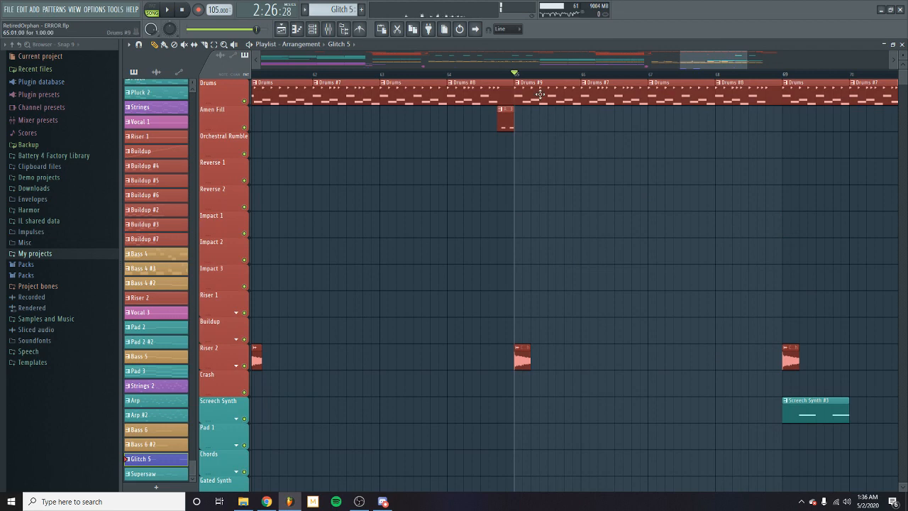
double_click(540, 94)
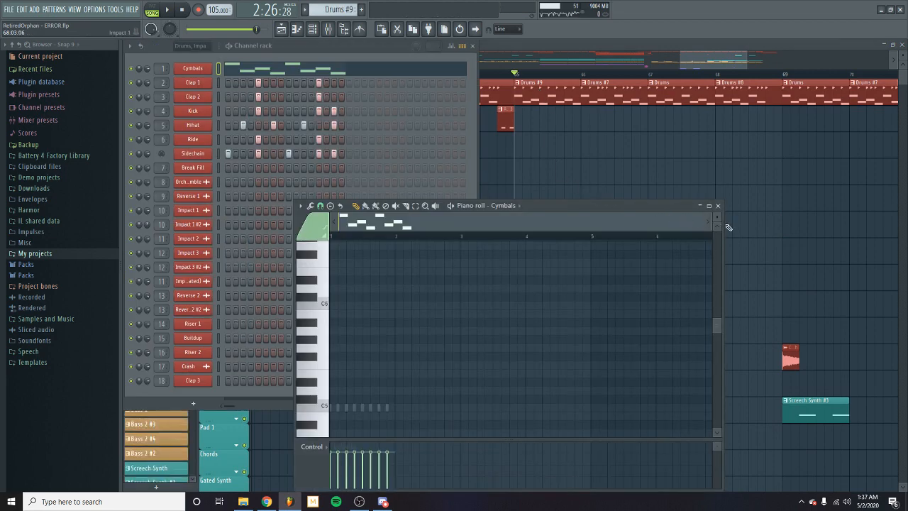
click(718, 205)
- Play the section from bar 65 with the Drums #9 steps in view, then return to the playlist
scroll(732, 251, down, 5)
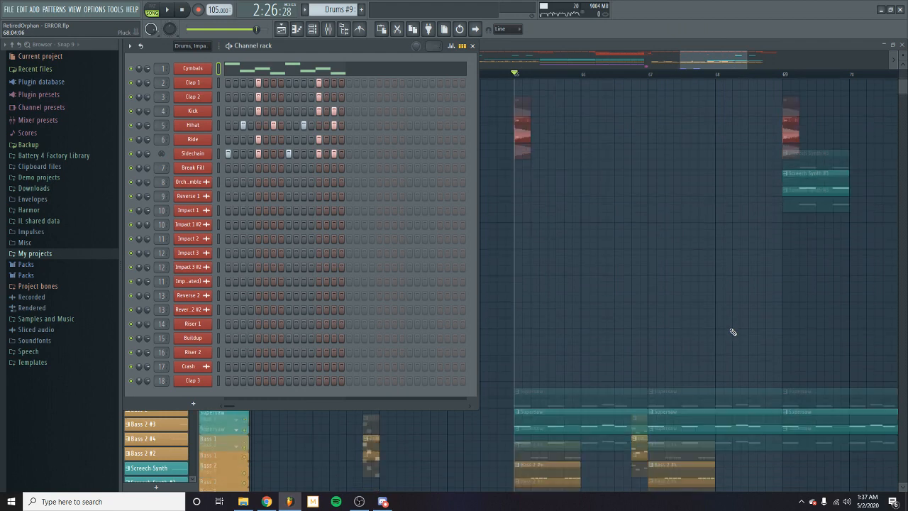
scroll(618, 184, down, 3)
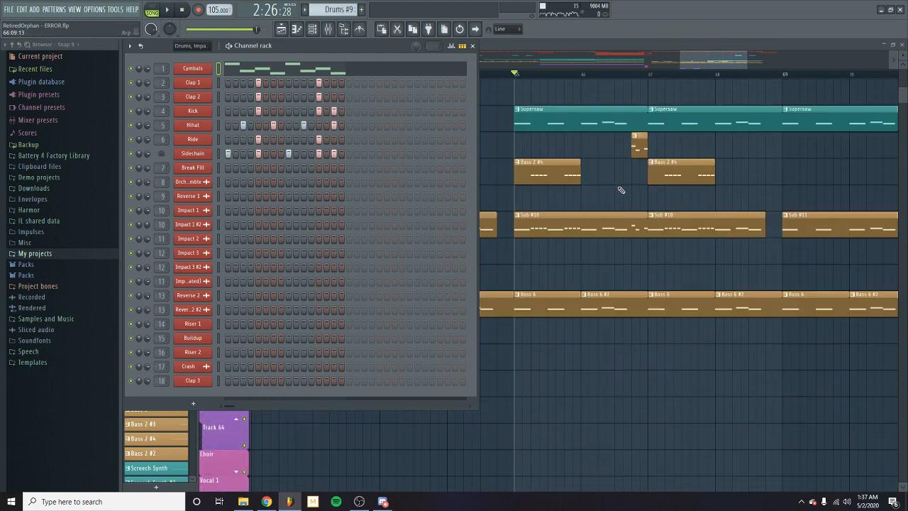
key(space)
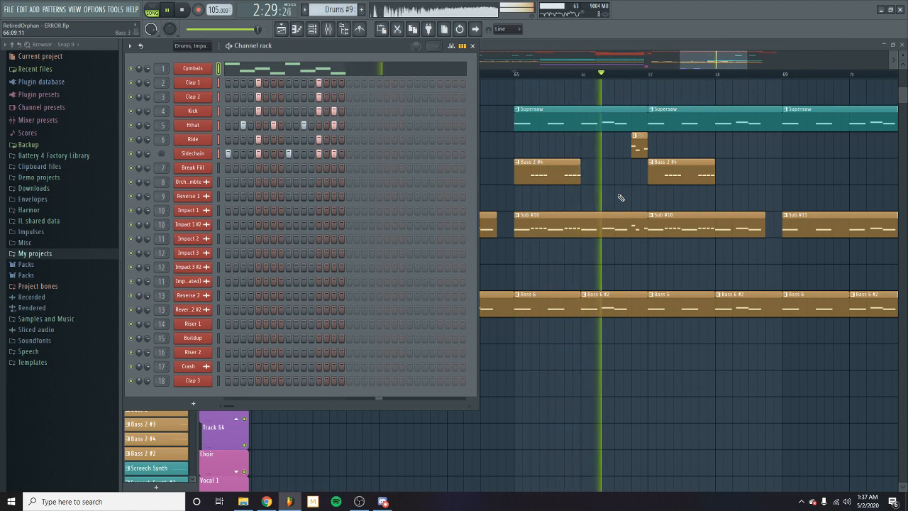
scroll(620, 195, up, 8)
scroll(619, 199, down, 6)
key(space)
click(698, 68)
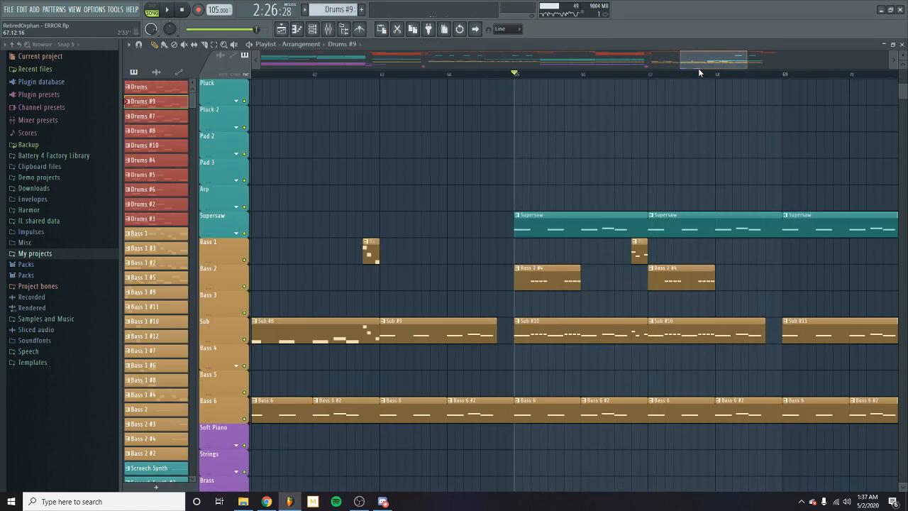
- Audition the soloed Supersaw with its Tape Stop automation from bar 65, then restore all tracks and collapse the group
click(236, 234)
right_click(244, 233)
click(244, 260)
key(space)
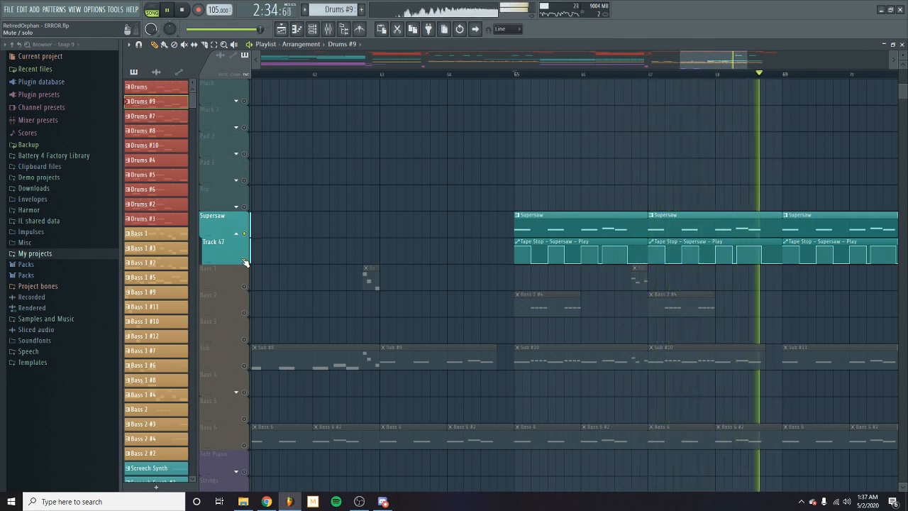
key(space)
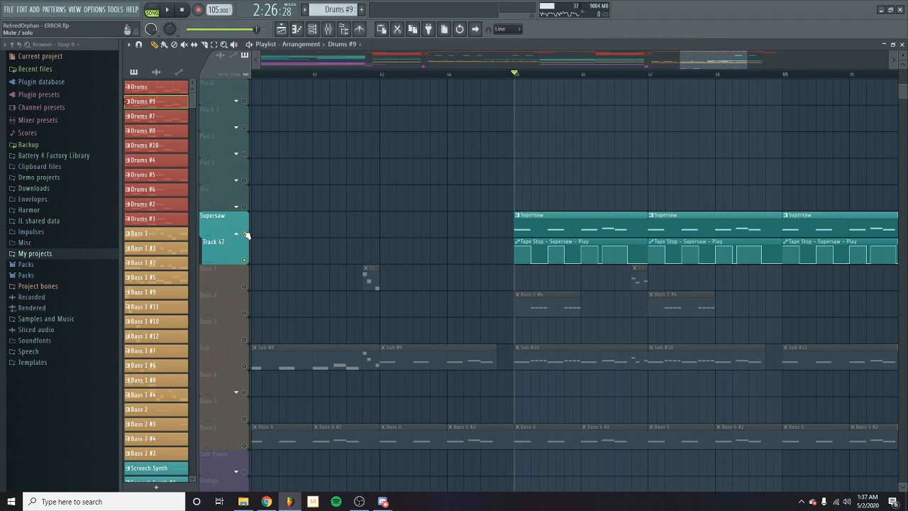
right_click(245, 233)
right_click(245, 233)
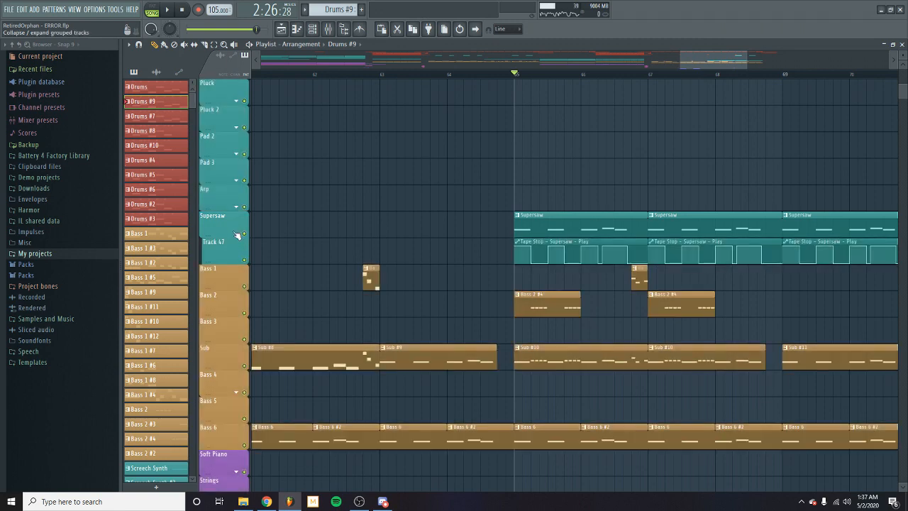
click(237, 234)
- Play the full mix from bar 65 into bar 69, following the Supersaw, bass and Screech Synth #3 clips
key(space)
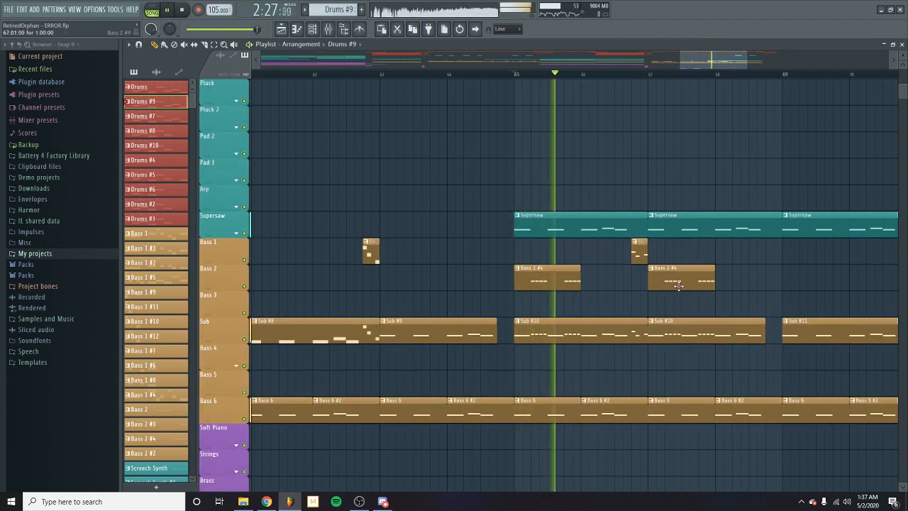
scroll(581, 308, down, 1)
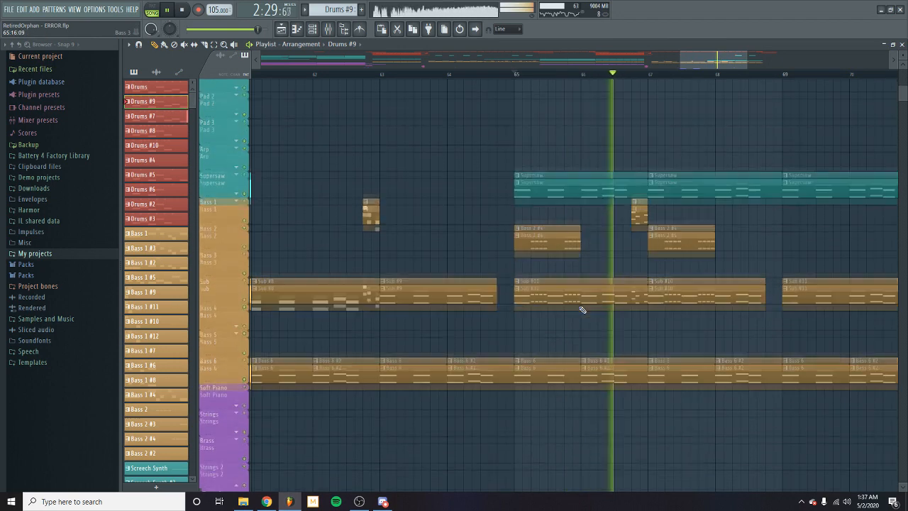
scroll(582, 308, up, 2)
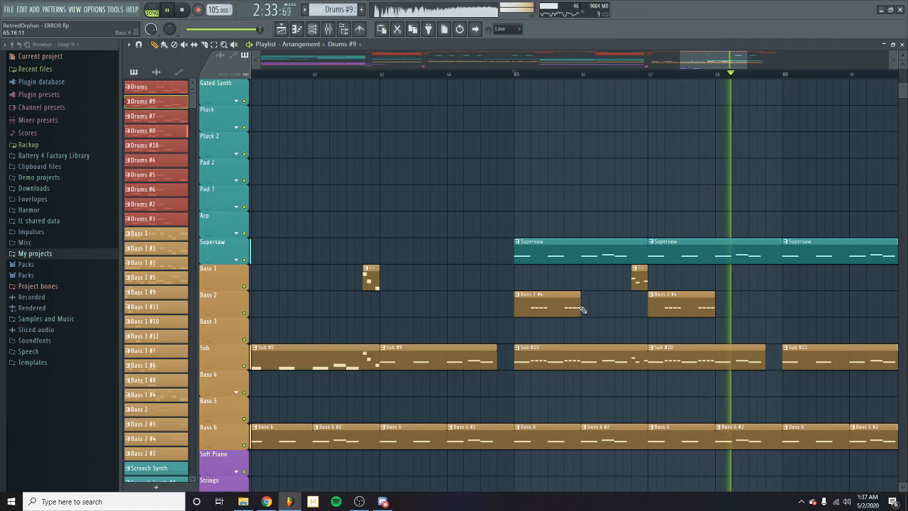
drag(740, 66, 744, 63)
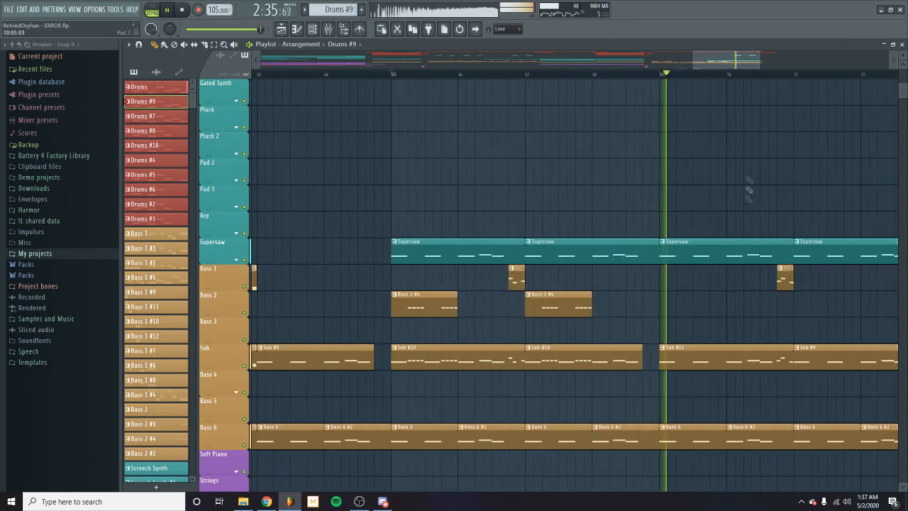
scroll(805, 227, up, 5)
scroll(748, 233, up, 1)
scroll(748, 233, down, 4)
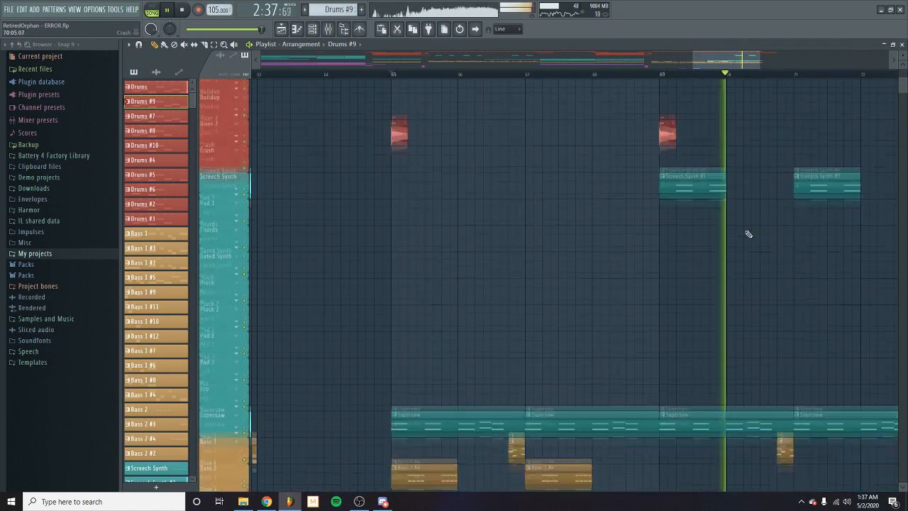
key(space)
- Play the final phrase from bar 69, reviewing the bass, Screech Synth #3, reverse and closing impact clips
drag(728, 67, 743, 69)
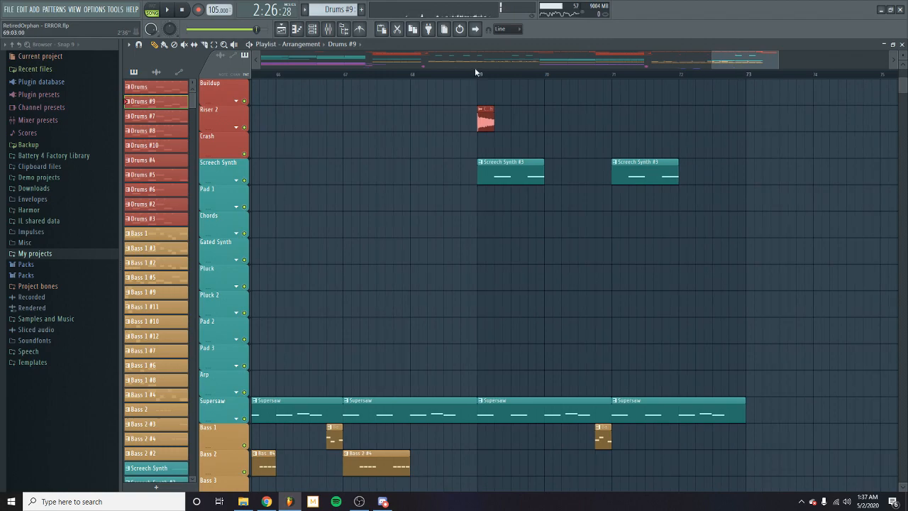
scroll(541, 122, down, 5)
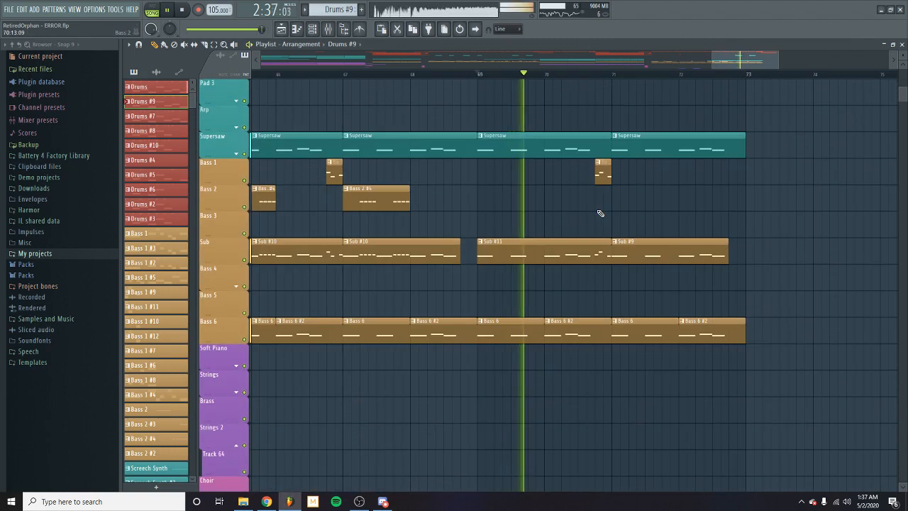
scroll(600, 213, up, 5)
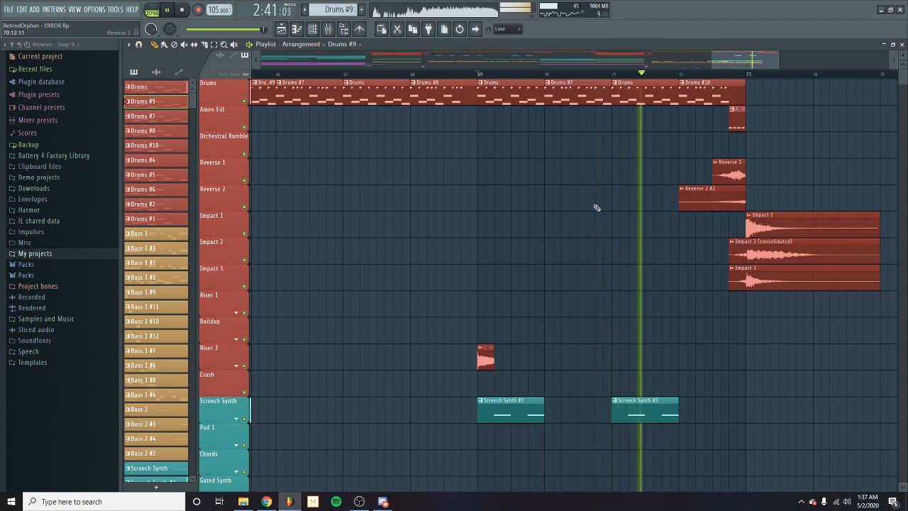
- Fit the whole song in the playlist, stop playback, and look over all the tracks from drums to glitches
drag(779, 55, 240, 83)
drag(330, 63, 891, 71)
scroll(672, 266, down, 13)
key(space)
scroll(669, 266, down, 15)
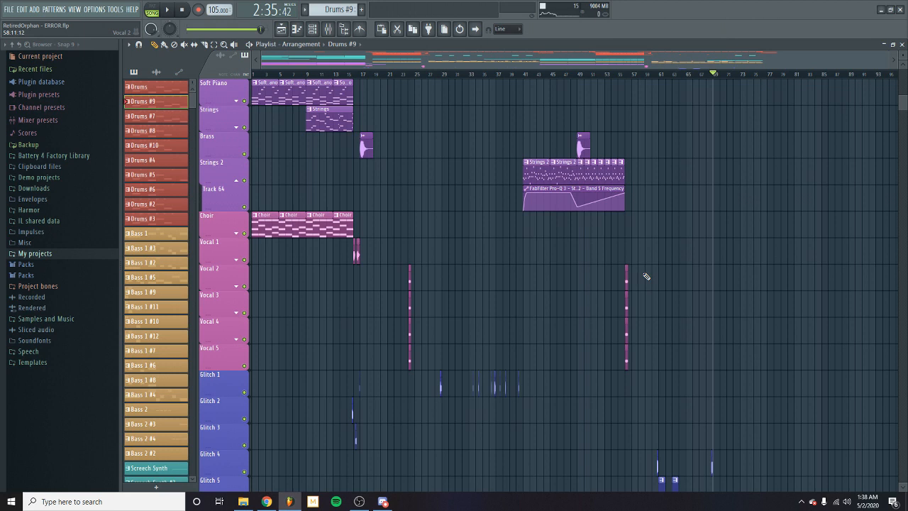
scroll(653, 263, up, 5)
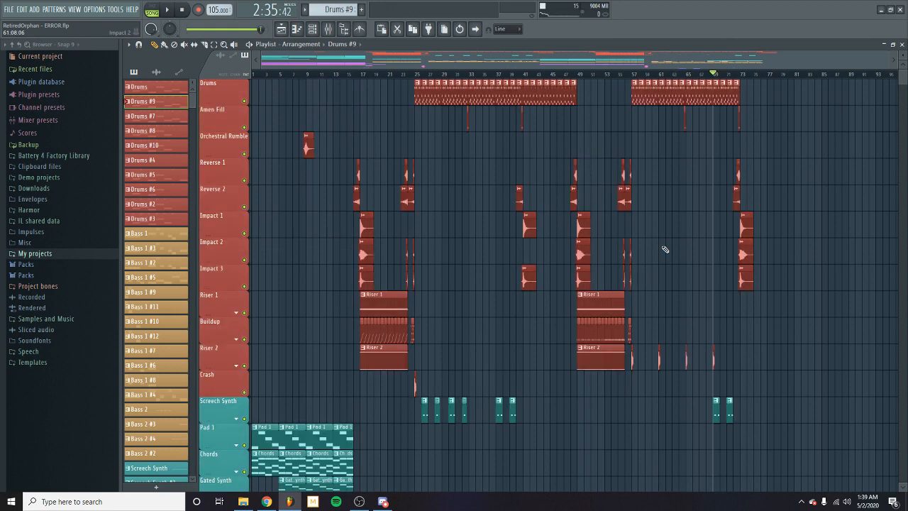